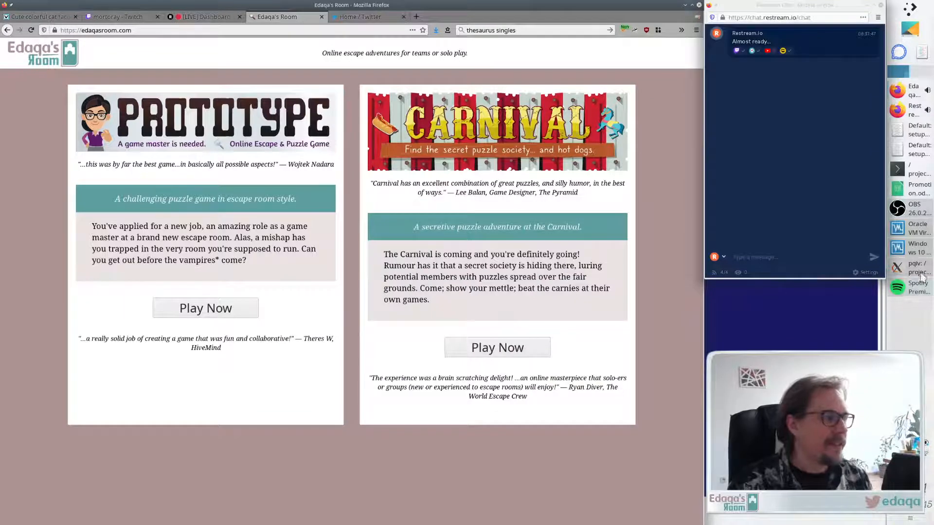
- Open the Carnival game page from the Edaqa's Room site
click(916, 268)
click(46, 239)
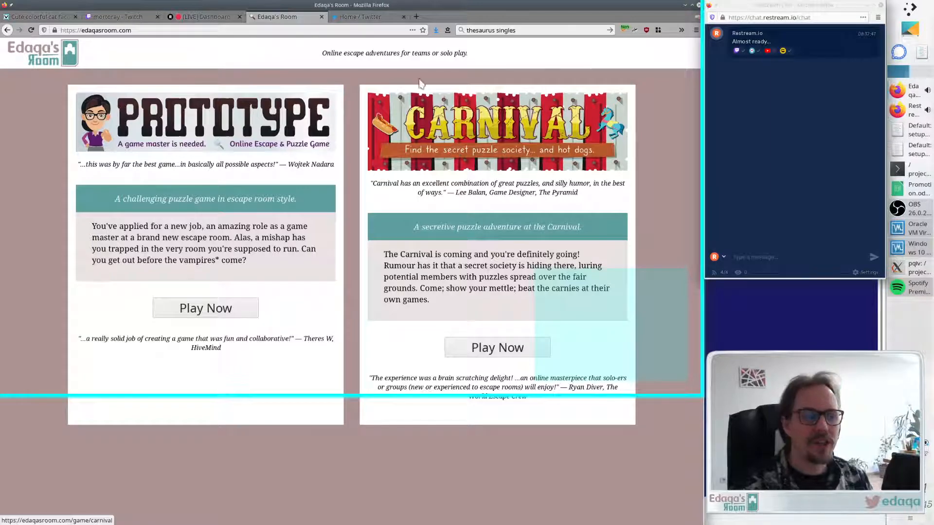
click(480, 347)
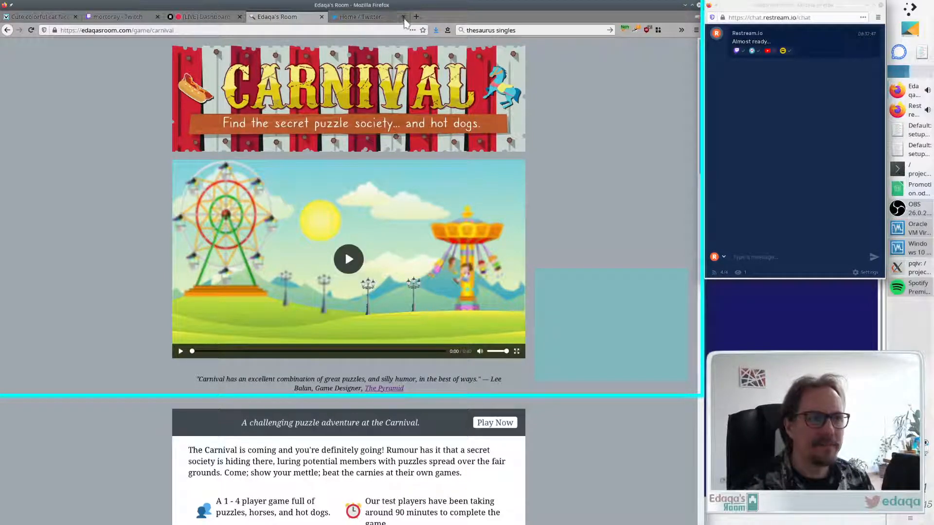
- Close the Twitter tab and switch through the open tabs to the cat faces vector page
click(403, 17)
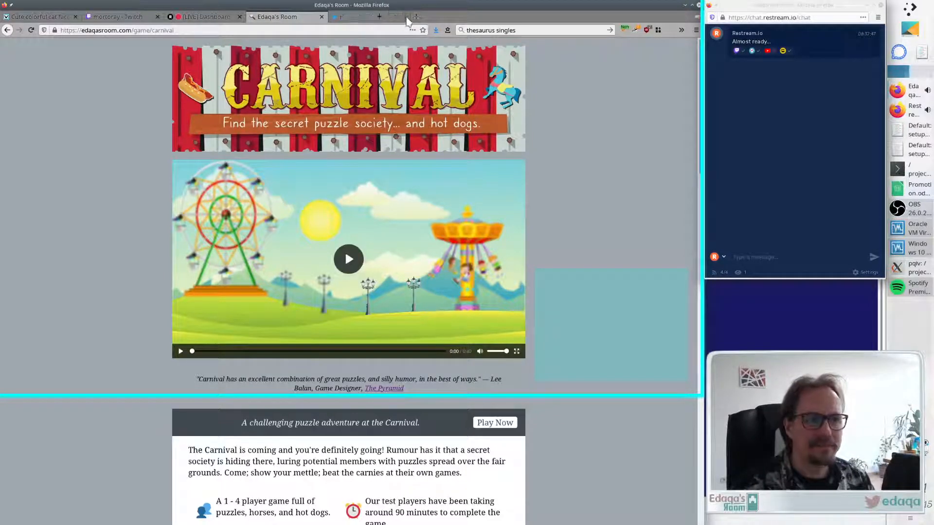
click(190, 21)
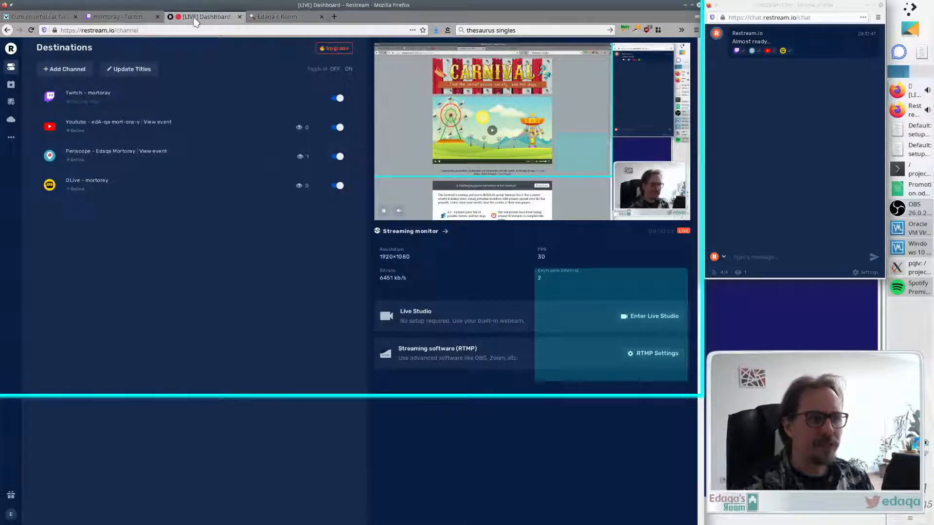
click(161, 20)
click(192, 17)
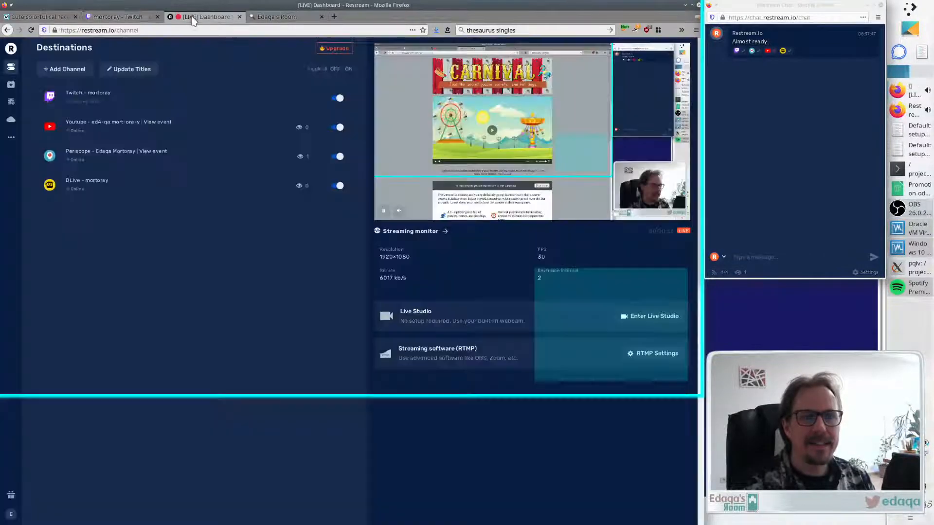
click(109, 19)
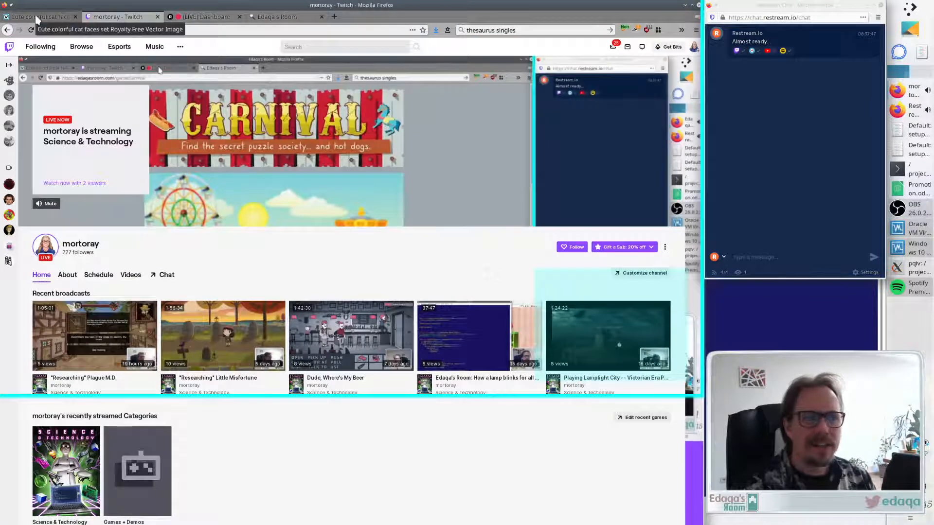
click(38, 18)
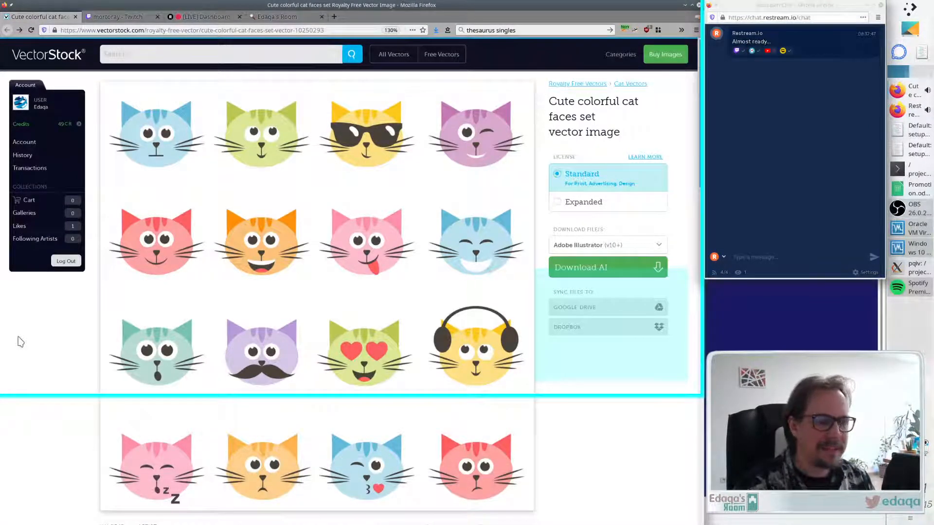
- Open the artist Ann_Precious's portfolio from the cat faces page in a new tab
scroll(195, 302, down, 4)
scroll(340, 276, up, 2)
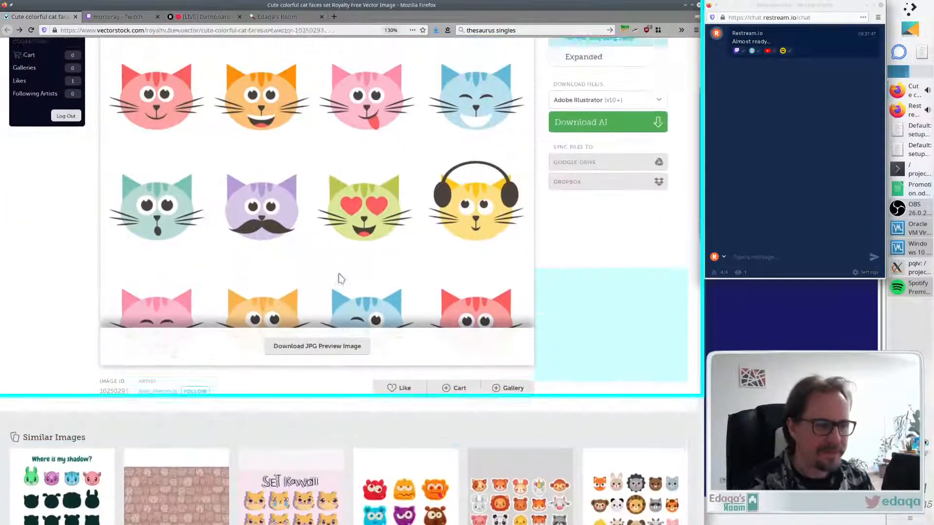
scroll(325, 266, down, 3)
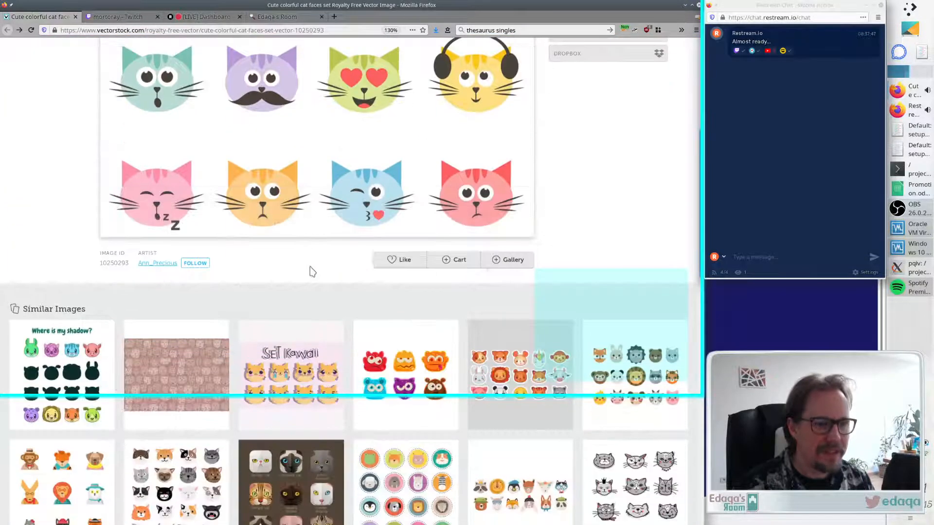
middle_click(166, 263)
- Browse the artist's vector portfolio and close its tab
click(122, 18)
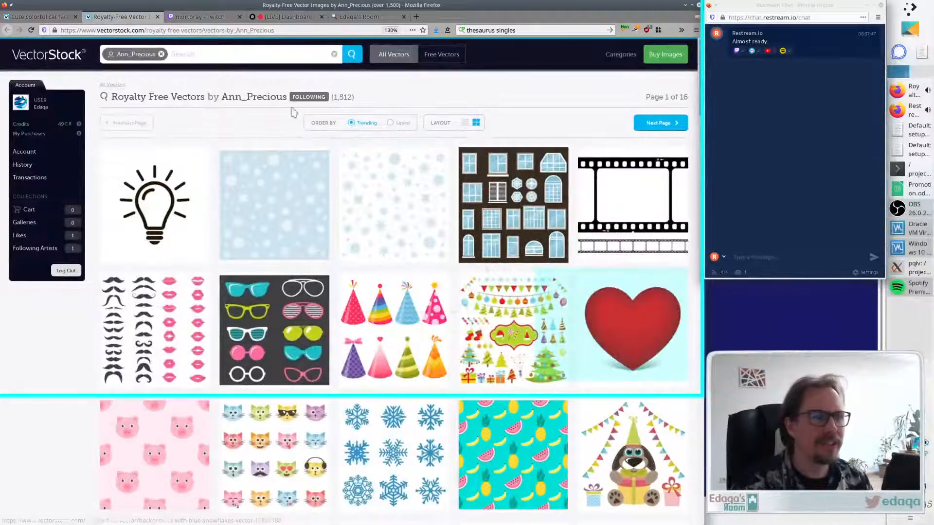
scroll(215, 119, down, 5)
scroll(225, 154, down, 5)
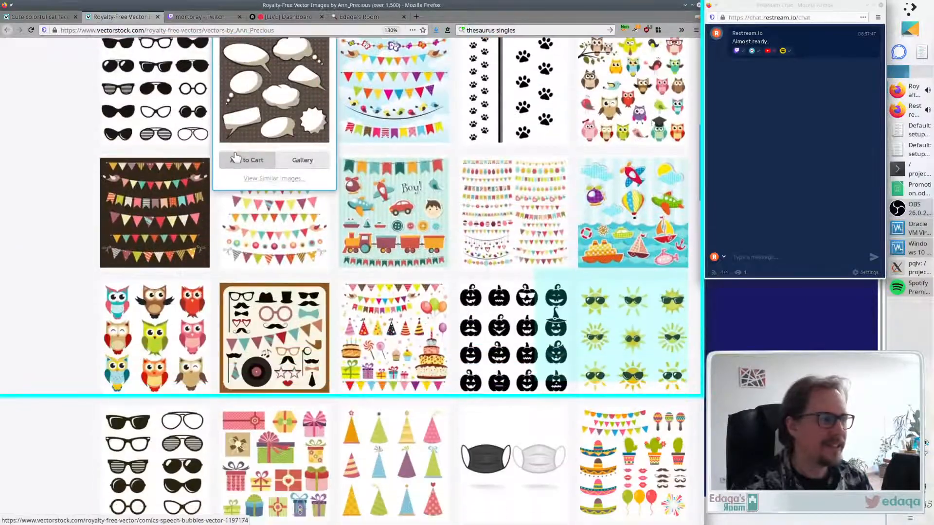
scroll(225, 154, up, 10)
click(158, 17)
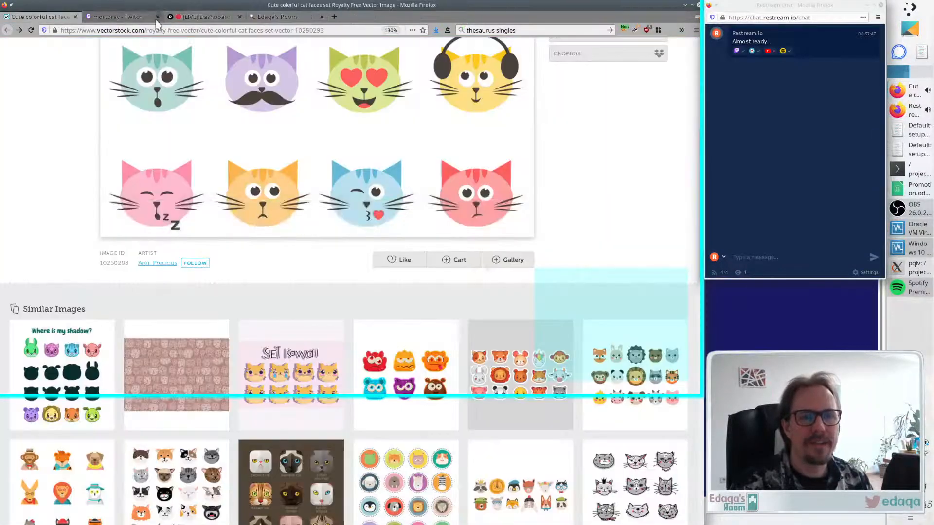
- Examine the Cute colorful cat faces set vector image and its download options
scroll(344, 240, up, 6)
mouse_move(515, 190)
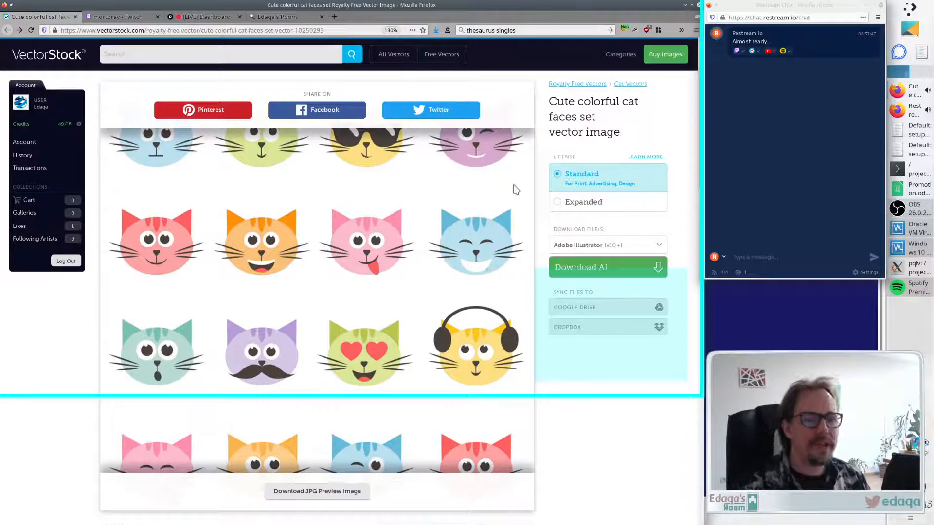
scroll(88, 343, down, 2)
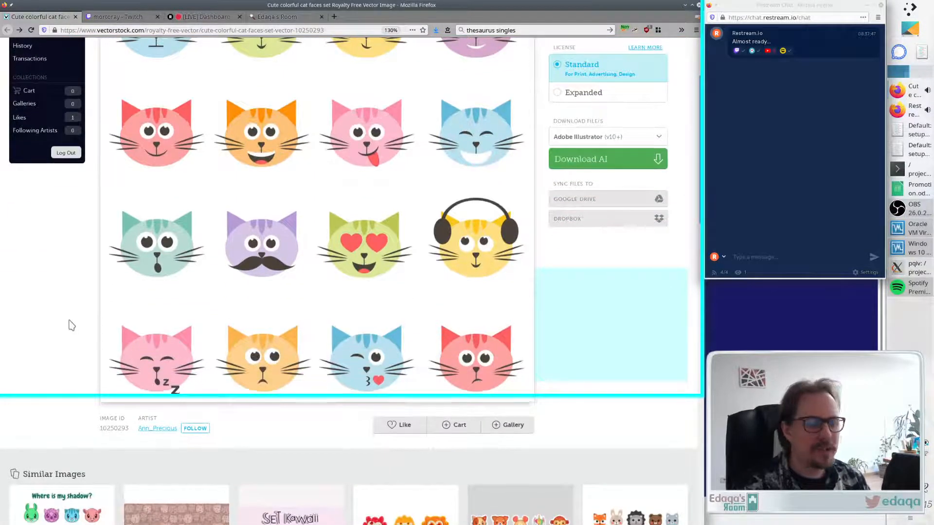
scroll(69, 324, up, 2)
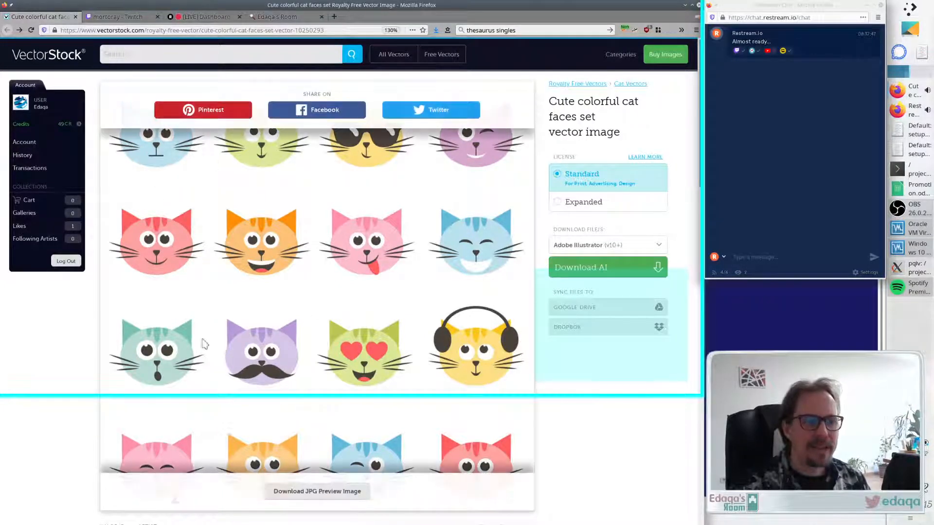
scroll(36, 327, down, 1)
mouse_move(390, 244)
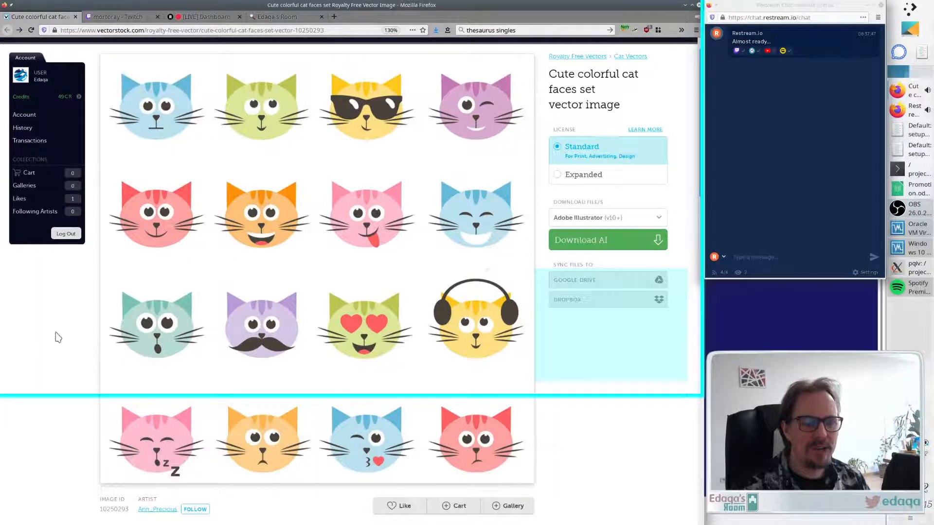
scroll(427, 204, up, 1)
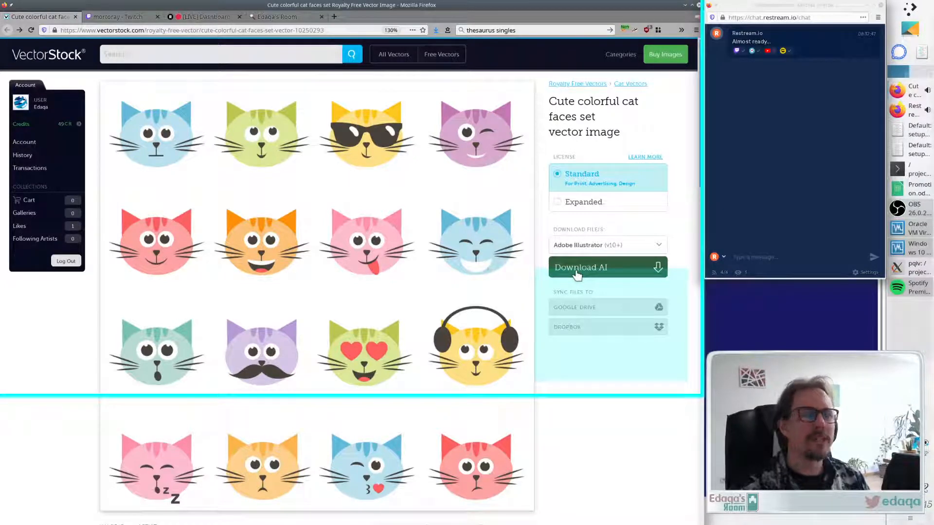
- Bring up the Windows 10 virtual machine showing the cat faces file in Illustrator, and move and resize its window
click(910, 248)
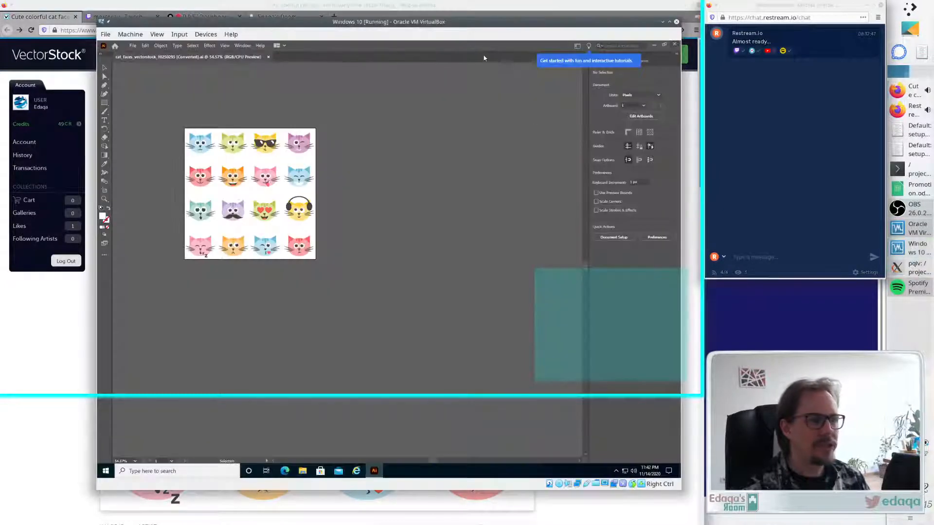
drag(419, 23, 419, 6)
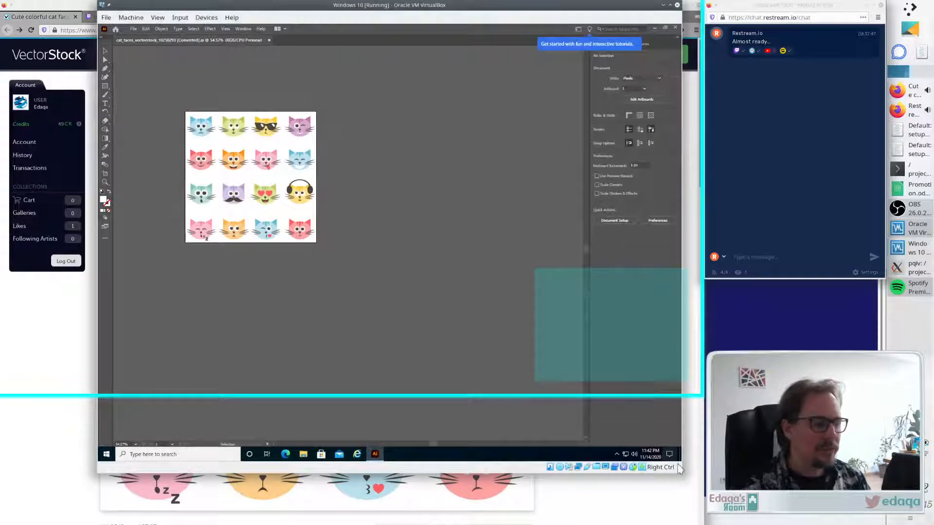
drag(679, 468, 669, 378)
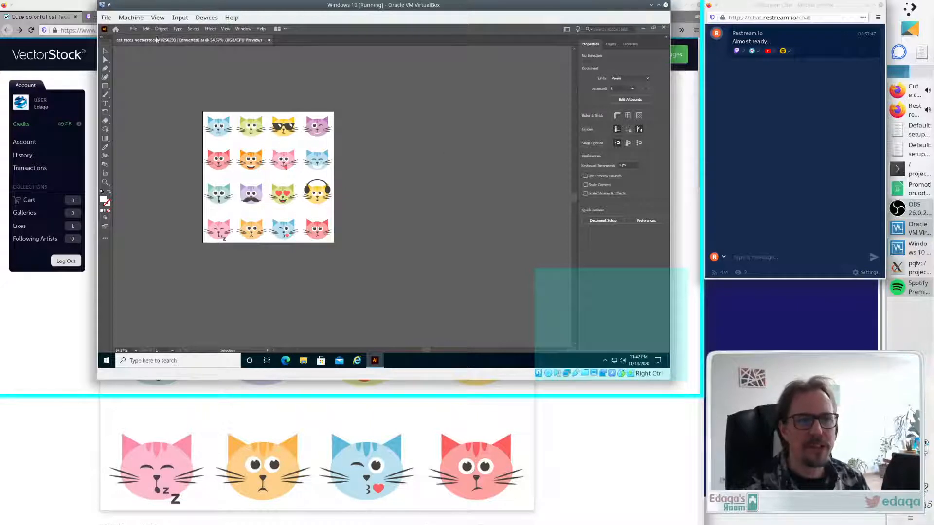
- Open and dismiss Illustrator's File menu, then minimize the virtual machine window
click(133, 28)
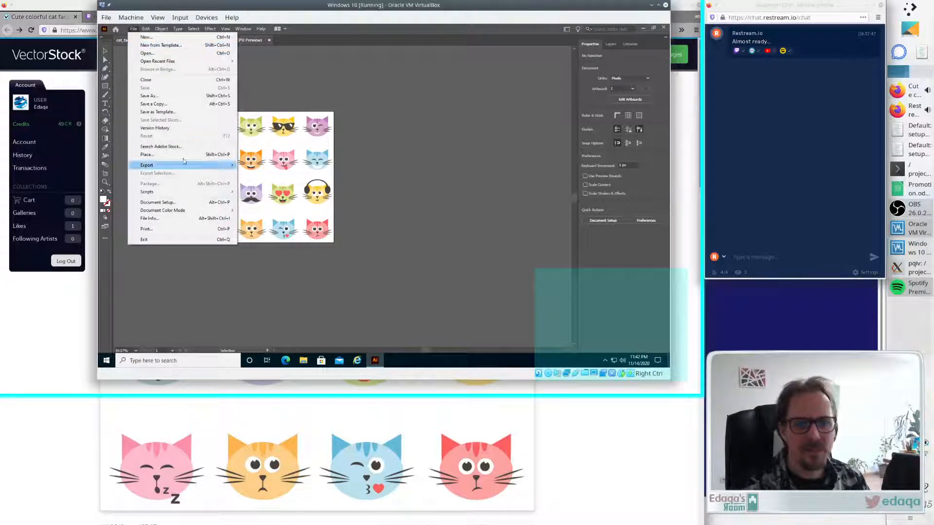
click(510, 170)
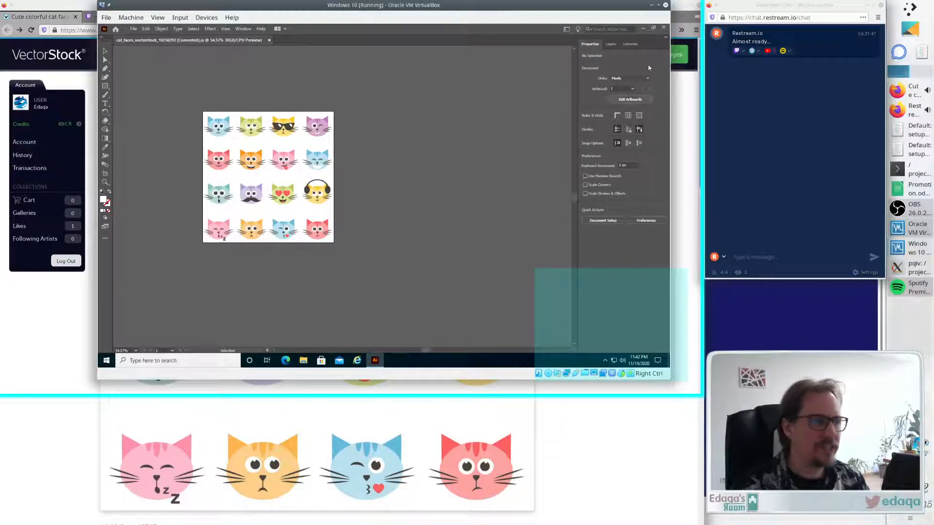
click(651, 7)
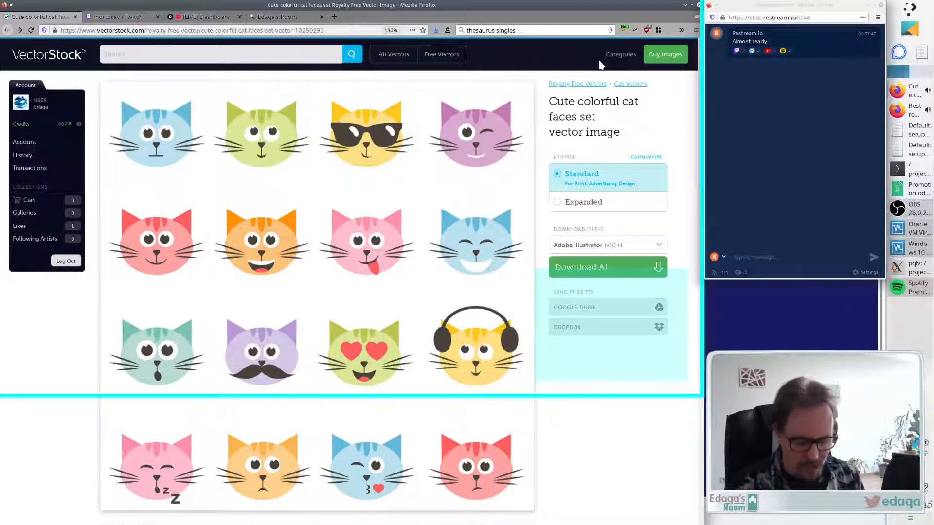
- Launch Inkscape and maximize its new document window
key(alt+space)
text(inkscape)
key(Return)
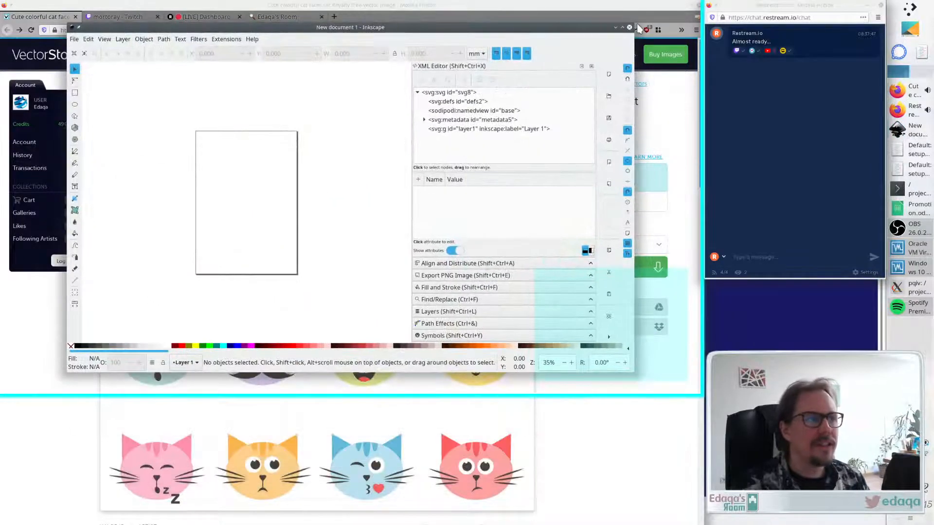
click(621, 28)
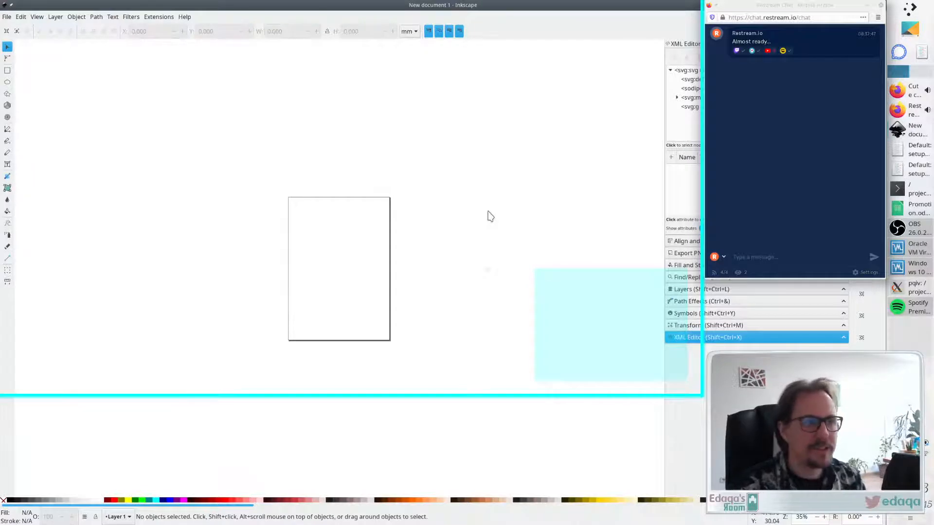
- Open Document Properties and set both the display units and the custom size units to px
key(ctrl+shift+d)
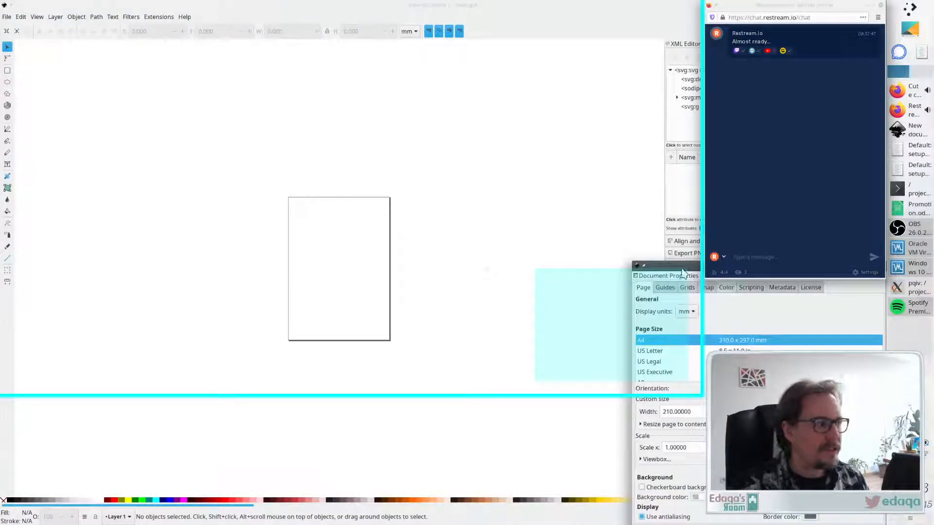
drag(697, 268, 243, 65)
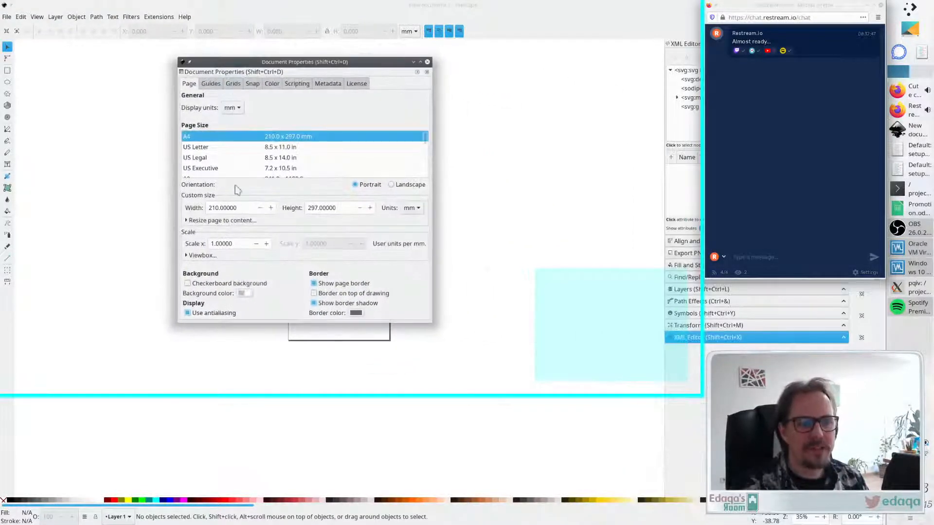
click(233, 107)
click(226, 171)
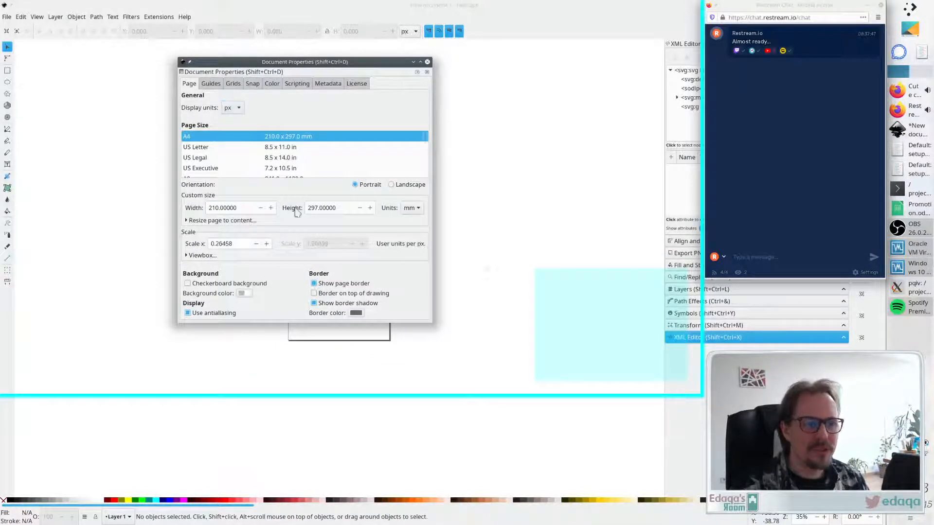
click(417, 208)
click(405, 271)
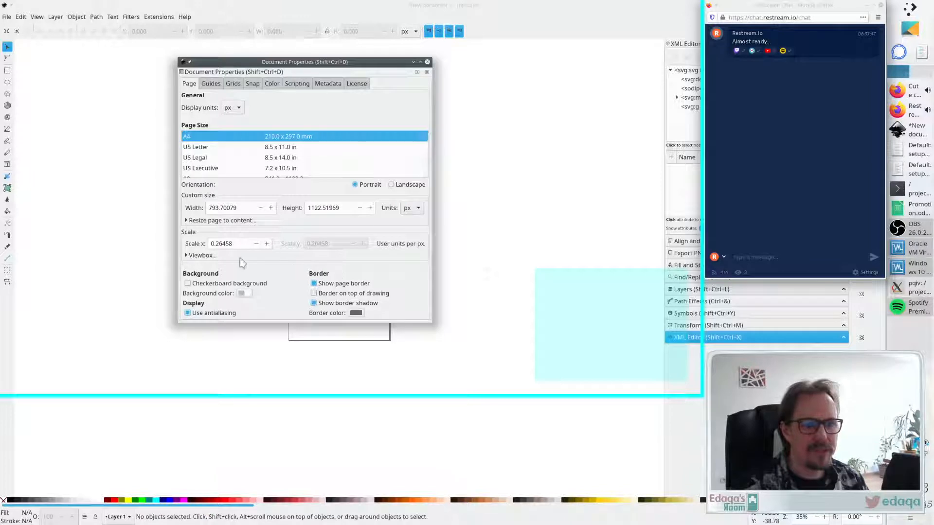
- Set the scale to 1 and the page width and height to 1000 px, then close Document Properties
drag(235, 244, 184, 238)
text(1)
drag(245, 209, 173, 201)
text(1000)
key(Tab)
text(100)
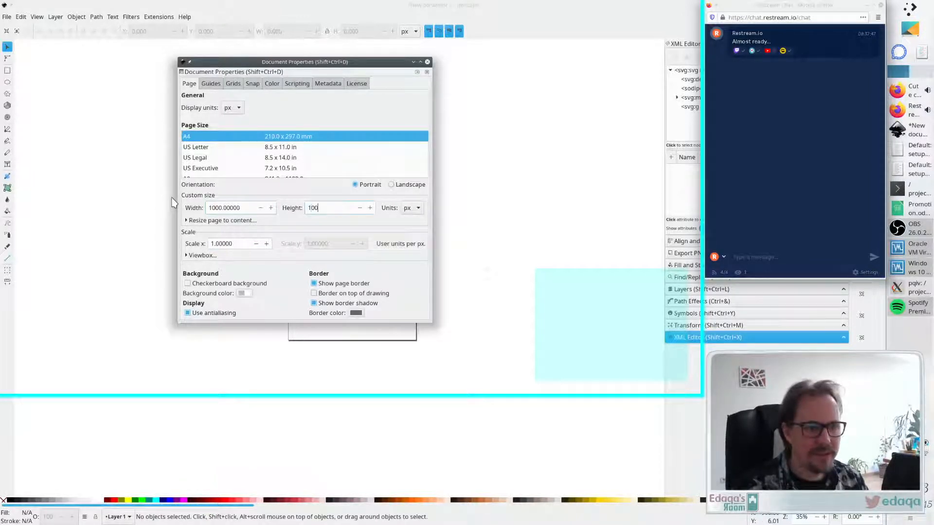
text(0)
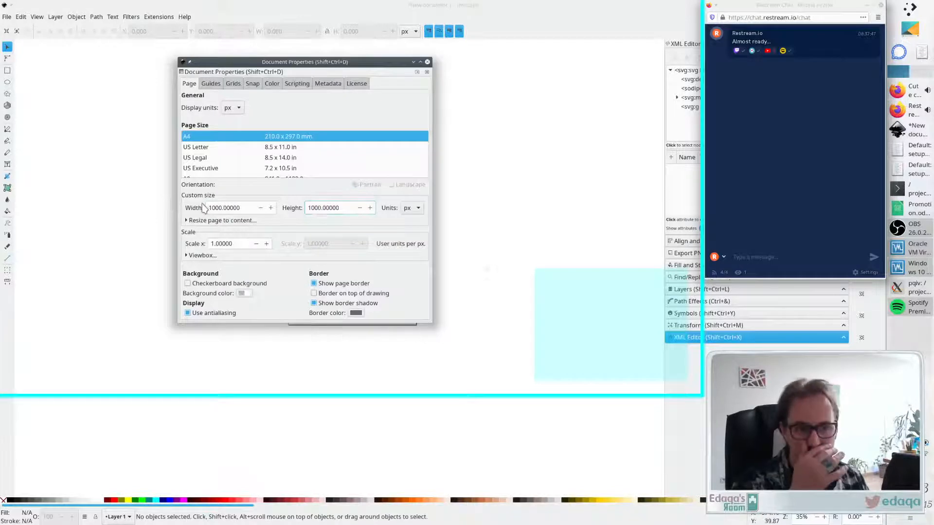
key(Tab)
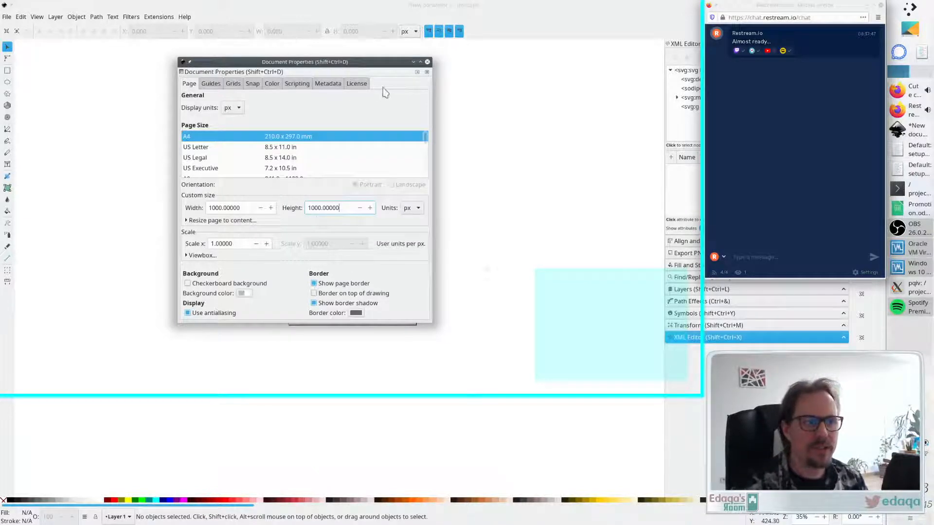
click(427, 61)
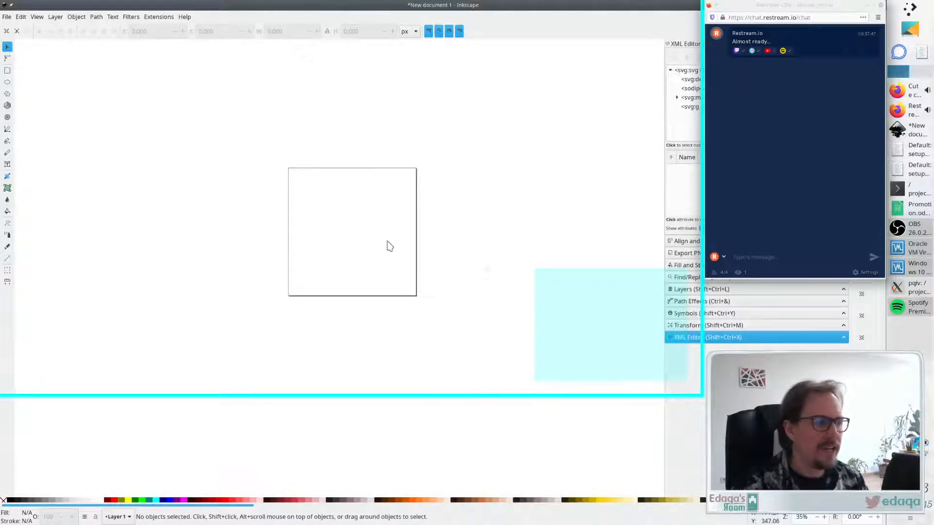
- Open the file cat_faces_vectorstock_10250293 [Converted].svg and maximize its window
scroll(385, 236, up, 3)
scroll(383, 235, down, 2)
scroll(344, 250, up, 1)
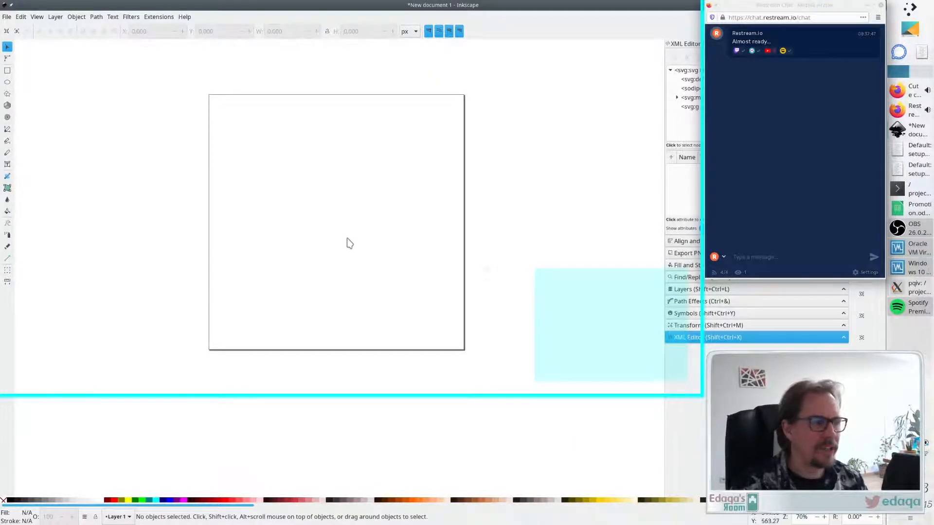
click(8, 18)
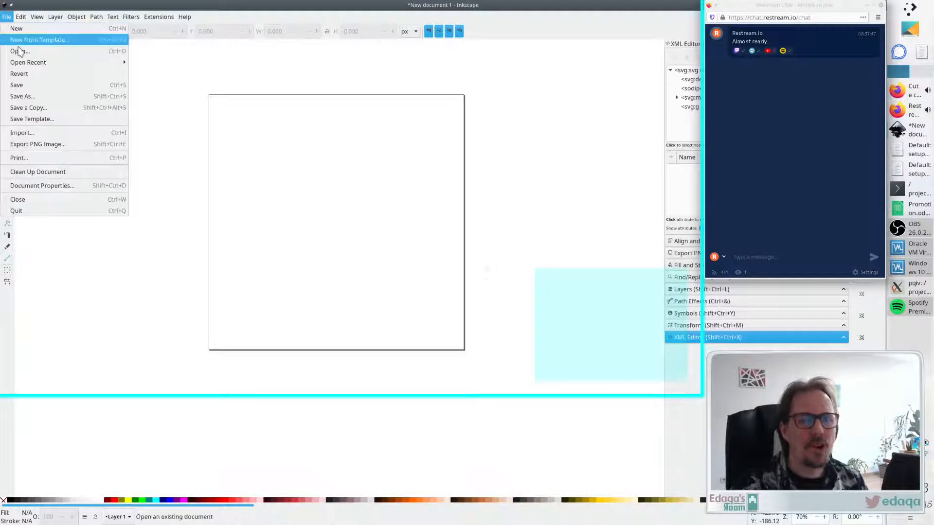
click(19, 52)
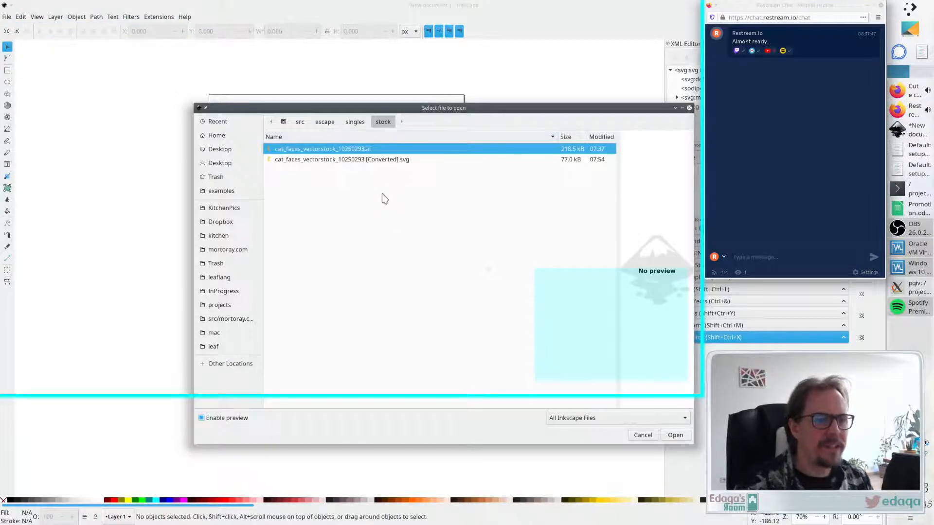
click(389, 159)
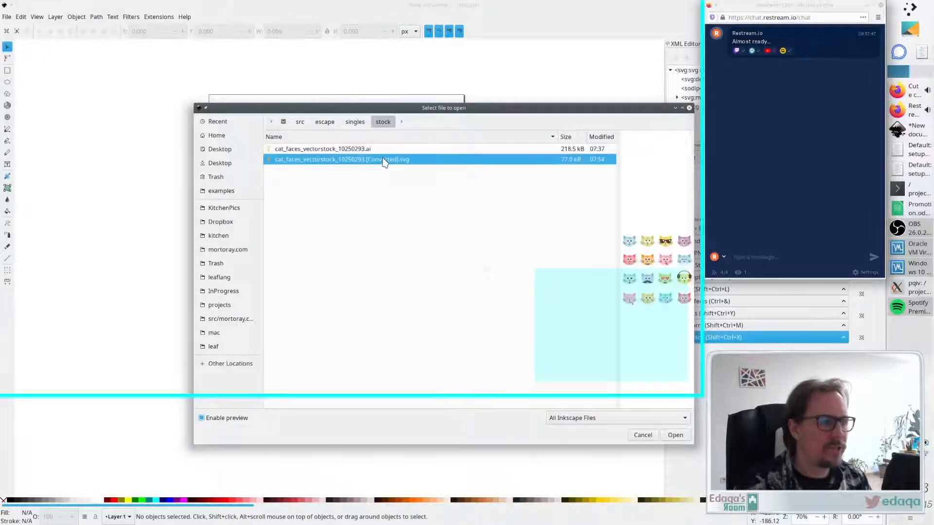
click(676, 435)
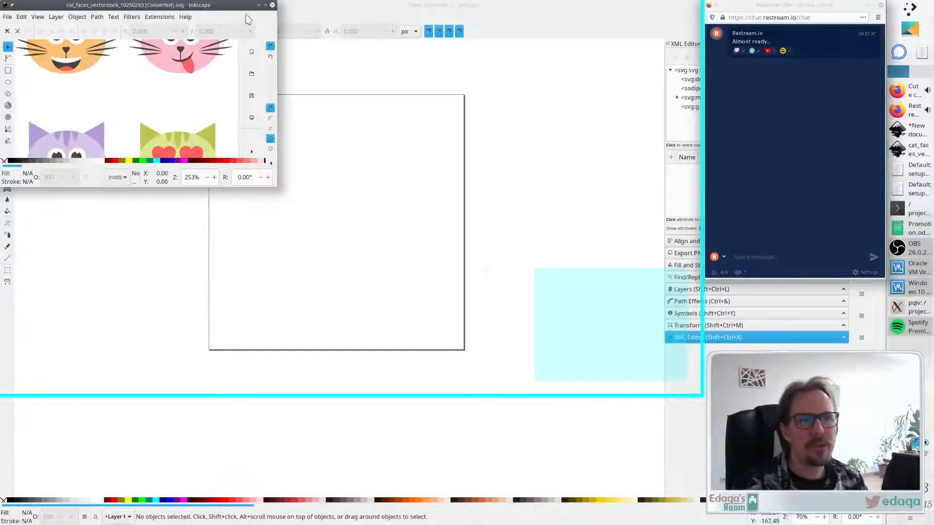
click(265, 5)
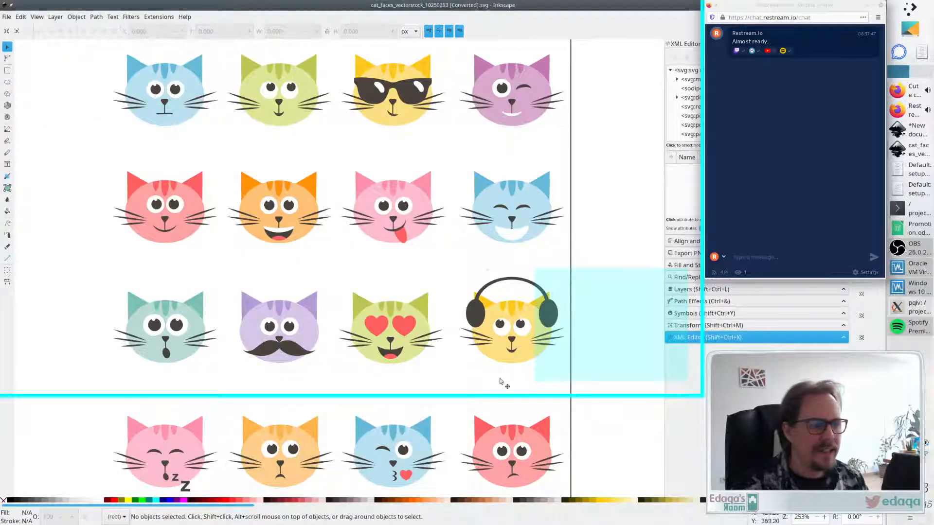
- Copy all the cat faces from the converted file and paste them into the new 1000 px document
click(272, 197)
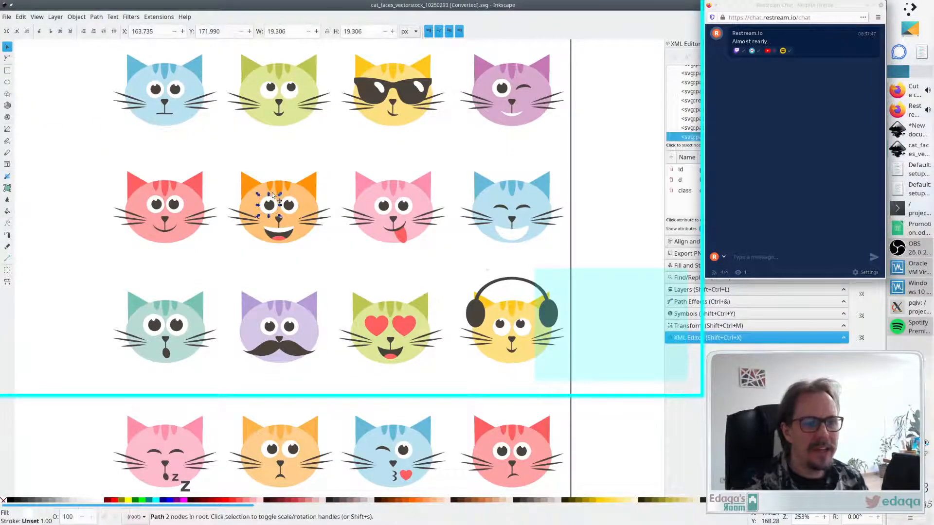
key(ctrl+a)
key(alt+Tab)
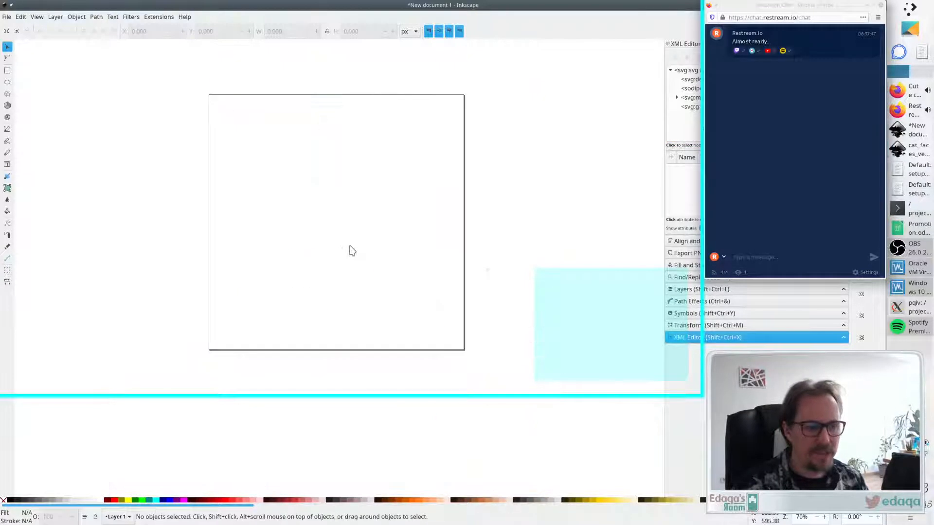
key(ctrl+v)
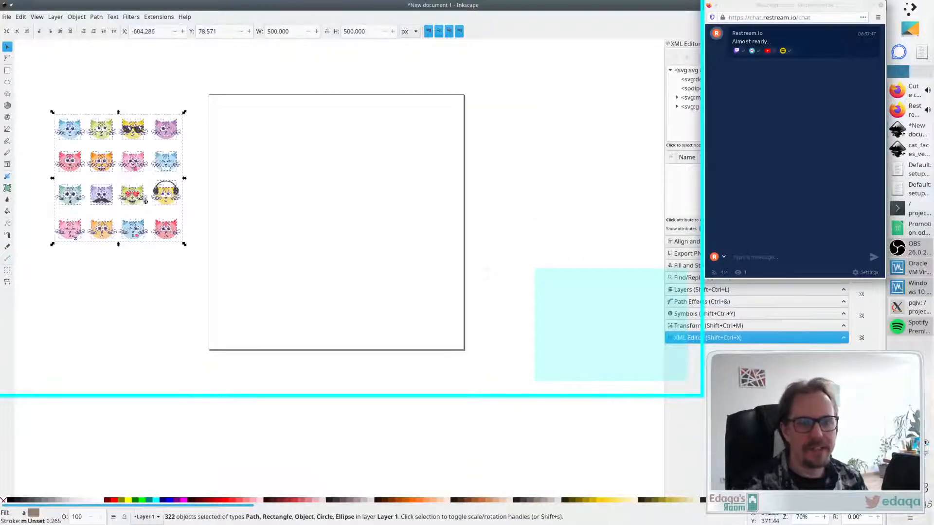
- Box-select individual cat faces in the lower rows to check their grouping, undoing the last change
click(141, 298)
drag(196, 260, 150, 212)
click(116, 251)
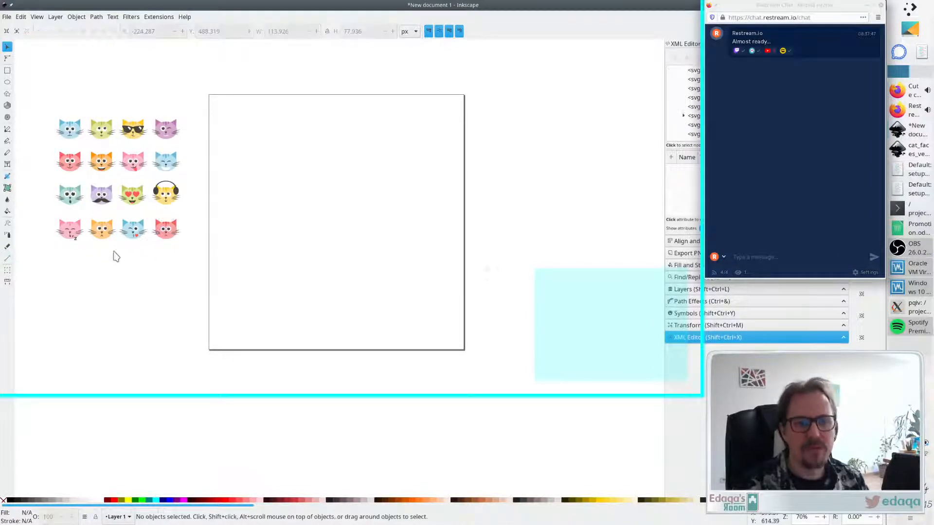
drag(114, 252, 148, 213)
drag(84, 259, 124, 211)
drag(42, 253, 89, 214)
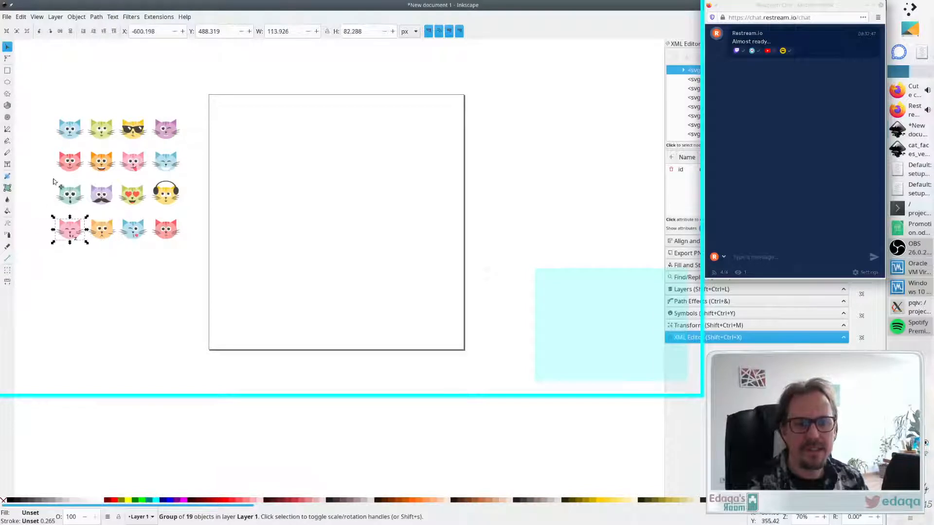
drag(54, 182, 91, 217)
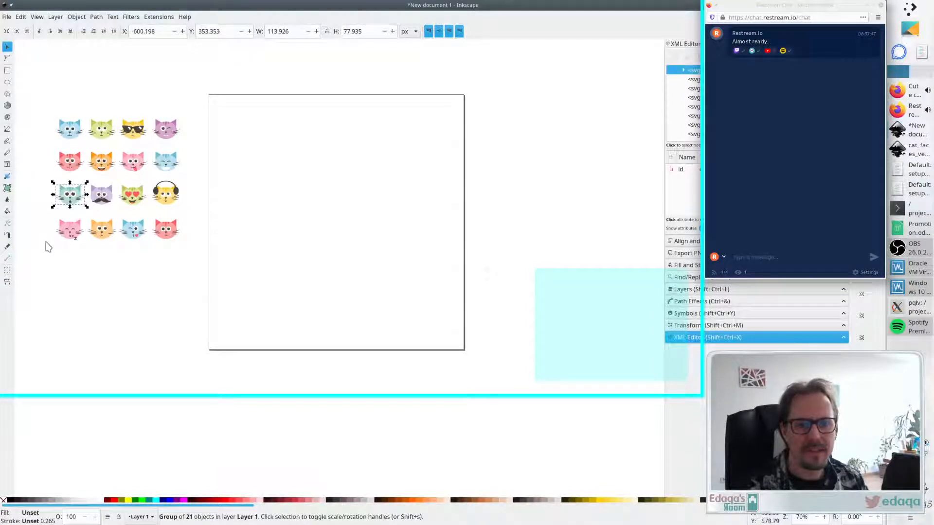
drag(46, 242, 109, 205)
key(ctrl+z)
key(Delete)
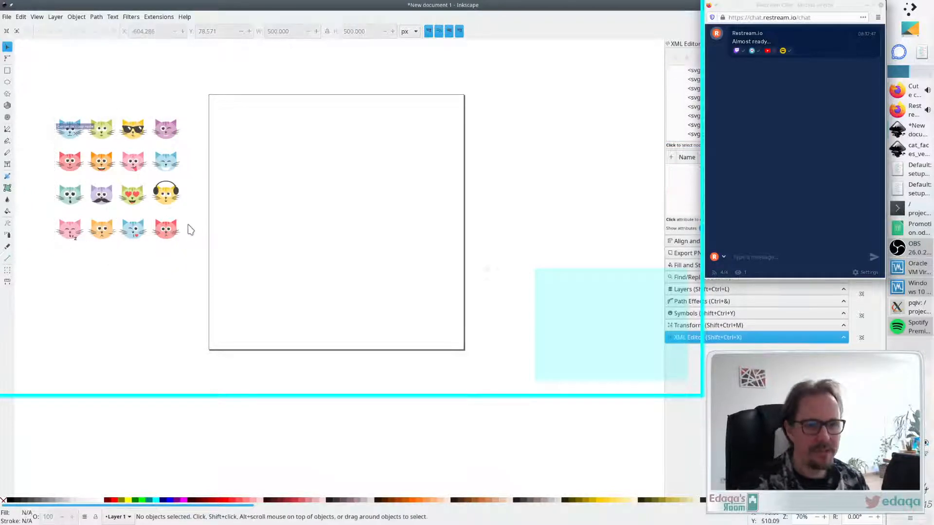
- Select the cat faces in the upper two rows one by one to inspect how each is grouped
drag(188, 111, 151, 143)
drag(145, 111, 119, 154)
drag(120, 111, 86, 155)
drag(87, 111, 50, 153)
drag(52, 149, 121, 149)
click(142, 179)
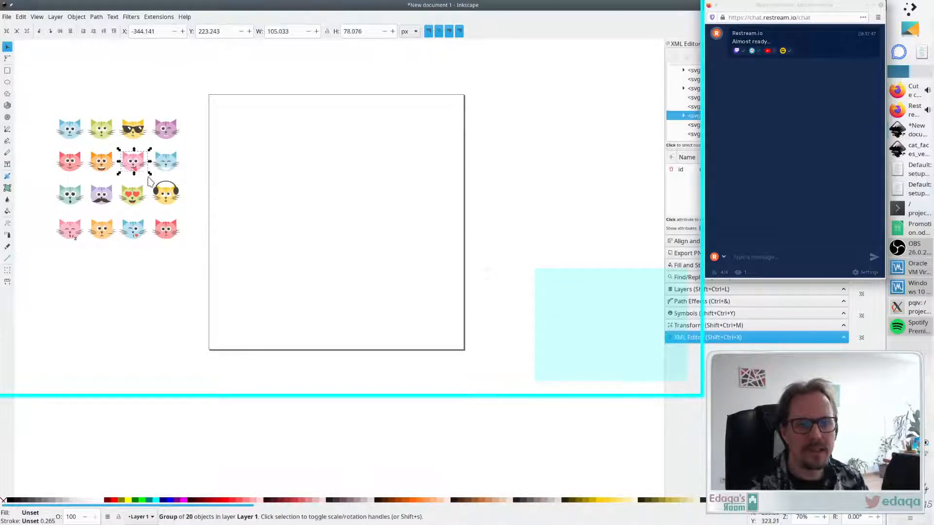
click(150, 177)
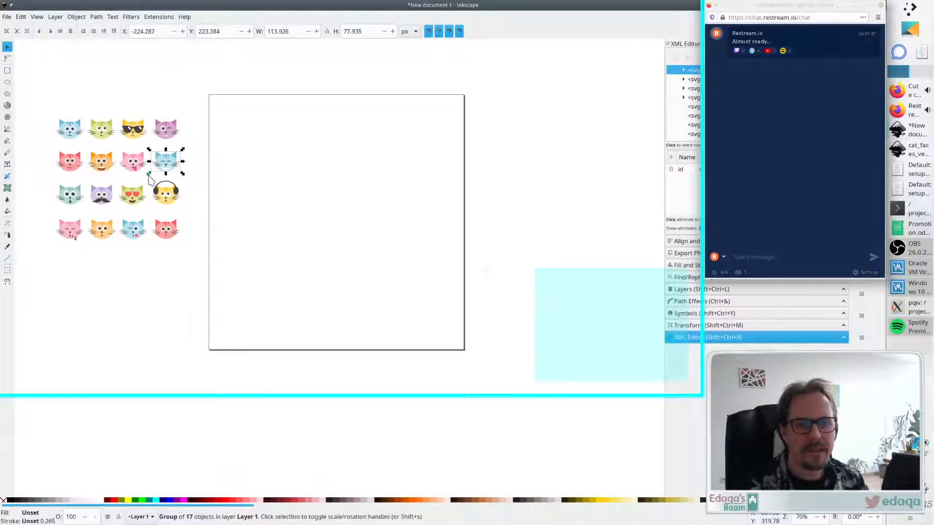
click(150, 181)
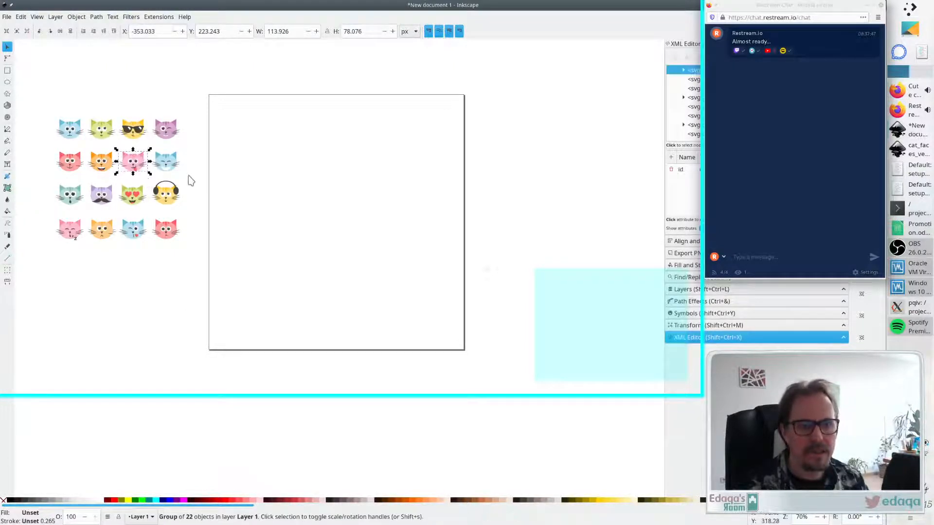
click(158, 201)
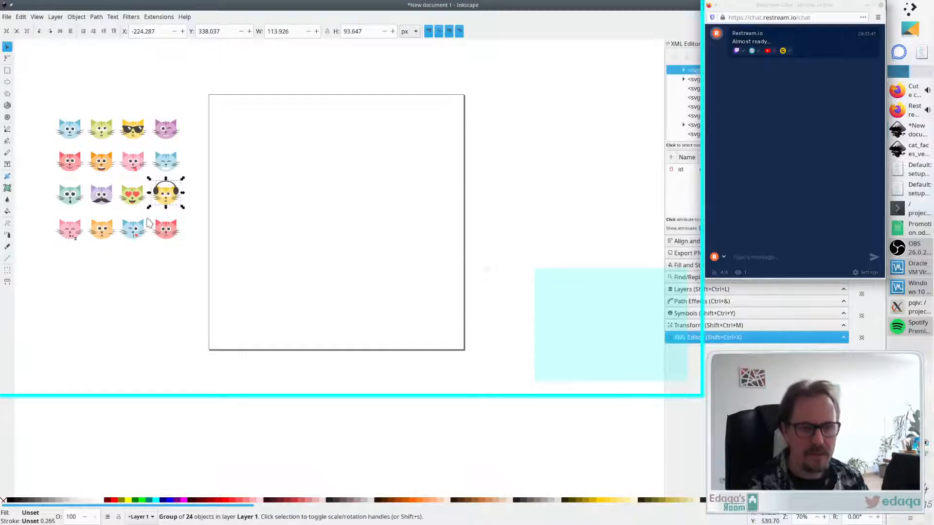
click(139, 200)
drag(114, 178, 155, 219)
key(Escape)
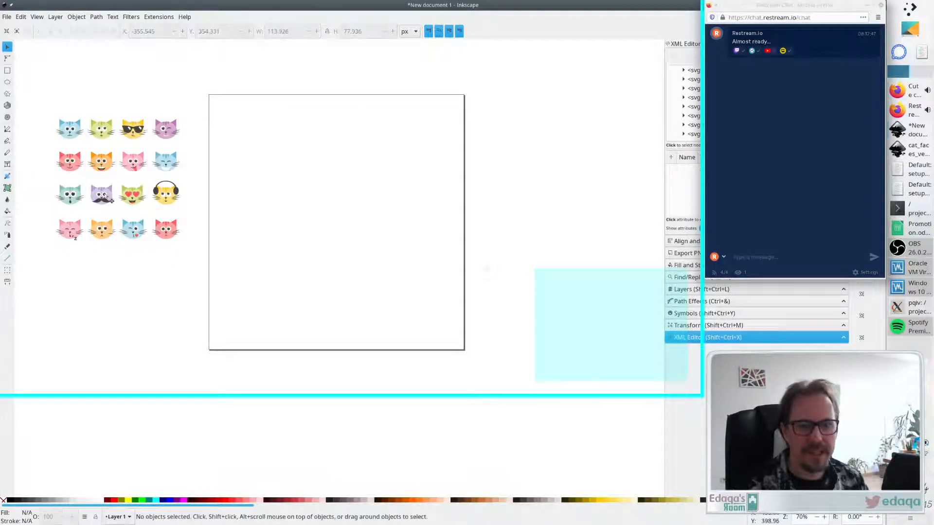
- Select the remaining cat faces one by one to check each is a single group, then deselect
click(104, 195)
click(102, 195)
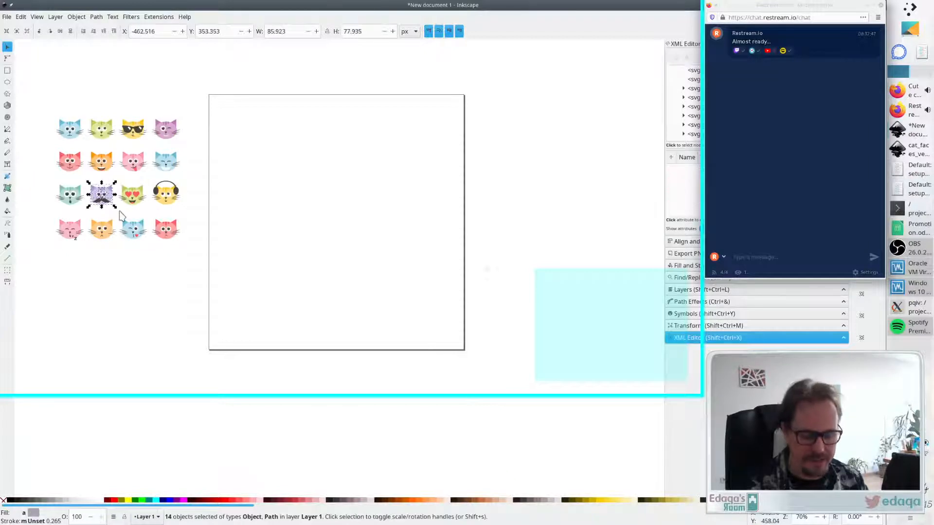
click(72, 199)
click(83, 267)
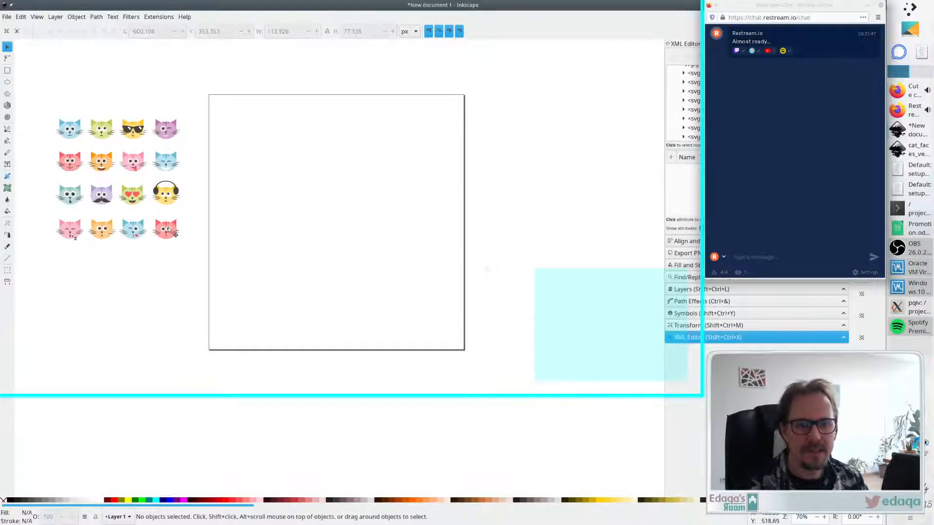
click(170, 231)
click(93, 232)
click(70, 228)
click(165, 193)
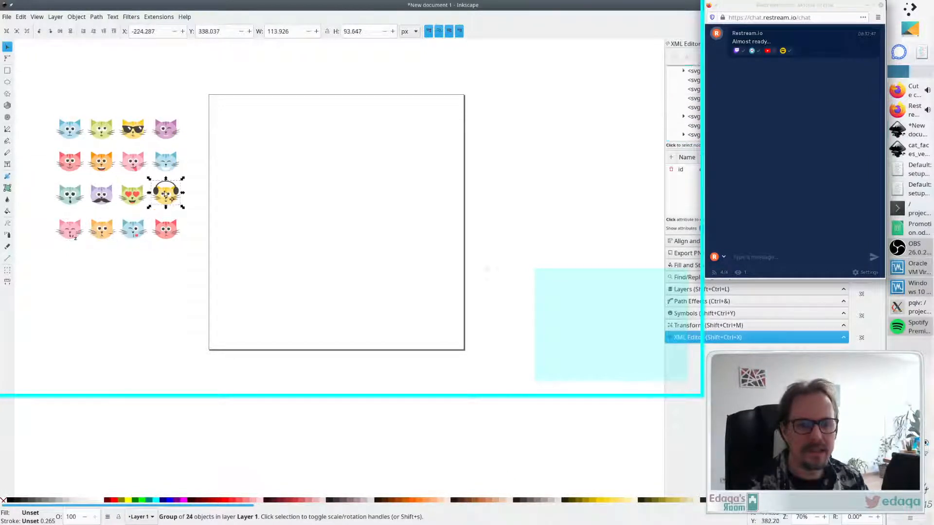
click(165, 161)
click(163, 129)
click(139, 131)
click(102, 130)
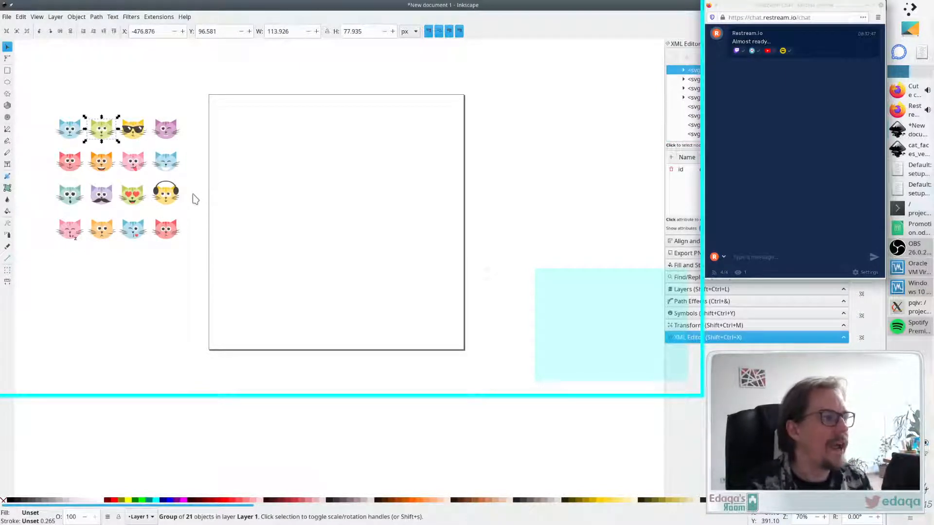
click(78, 133)
click(132, 338)
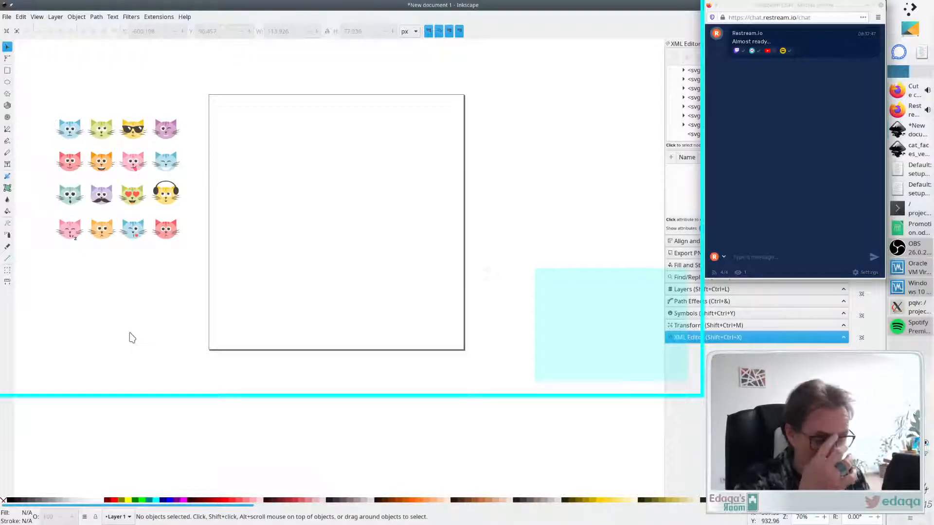
- Add the text "What is the name of Edaqa's cat?" near the page's top-left corner
click(8, 165)
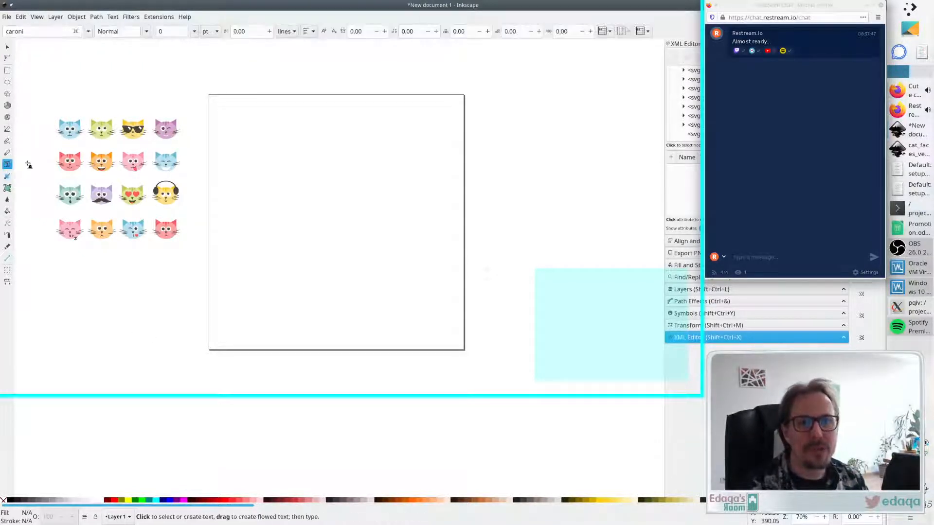
click(223, 116)
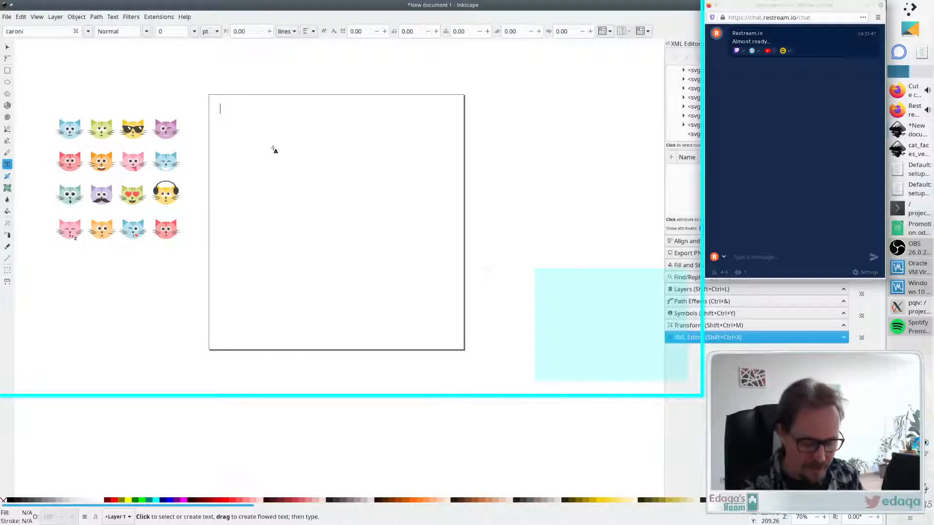
text(What is th)
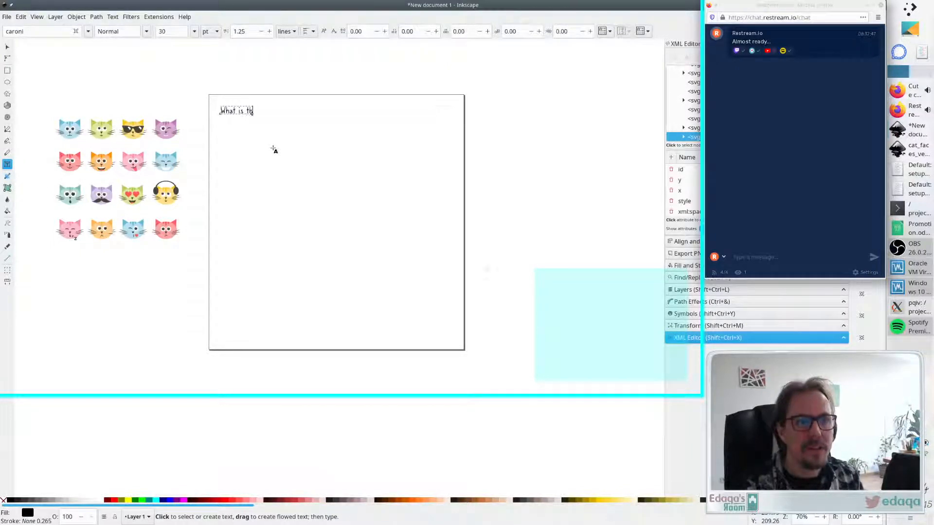
text(e name of Edaqa's Cat?)
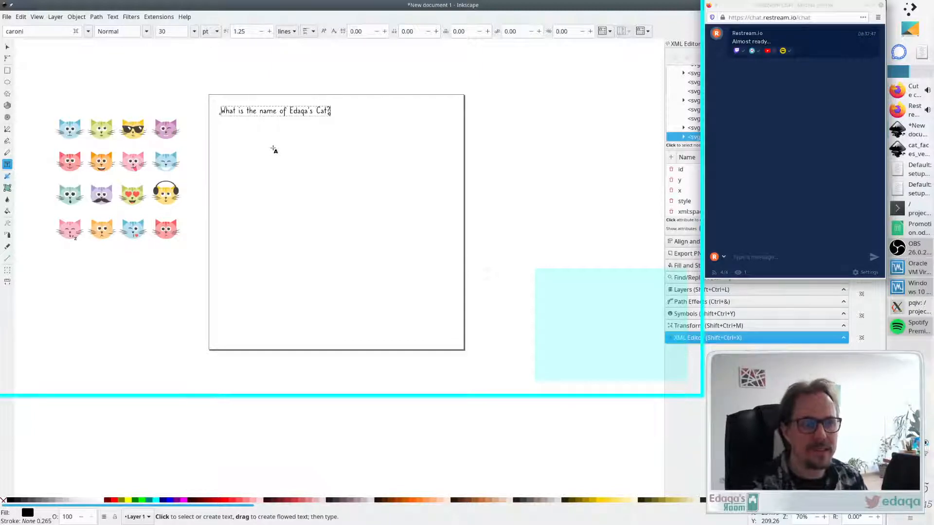
key(Delete)
text(c)
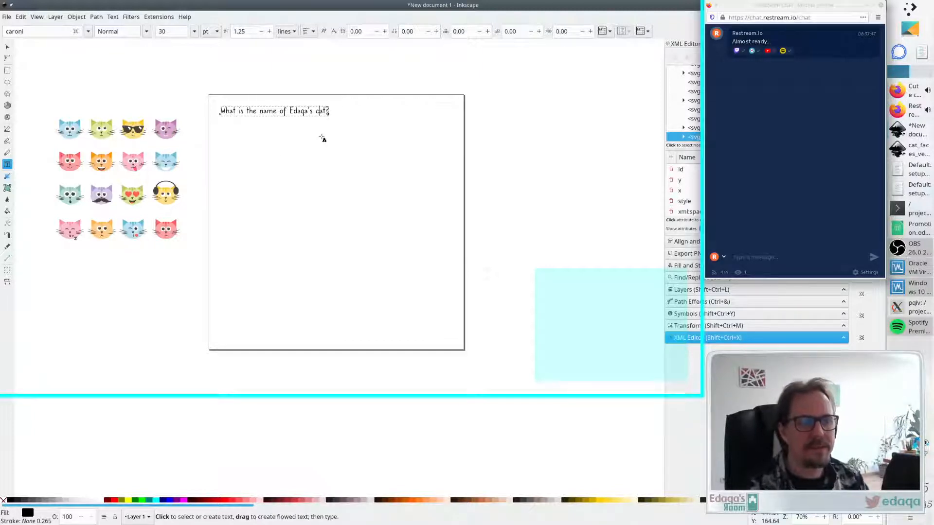
- Enlarge the question text to span the page top, about 955 px wide, and nudge it into place
key(F1)
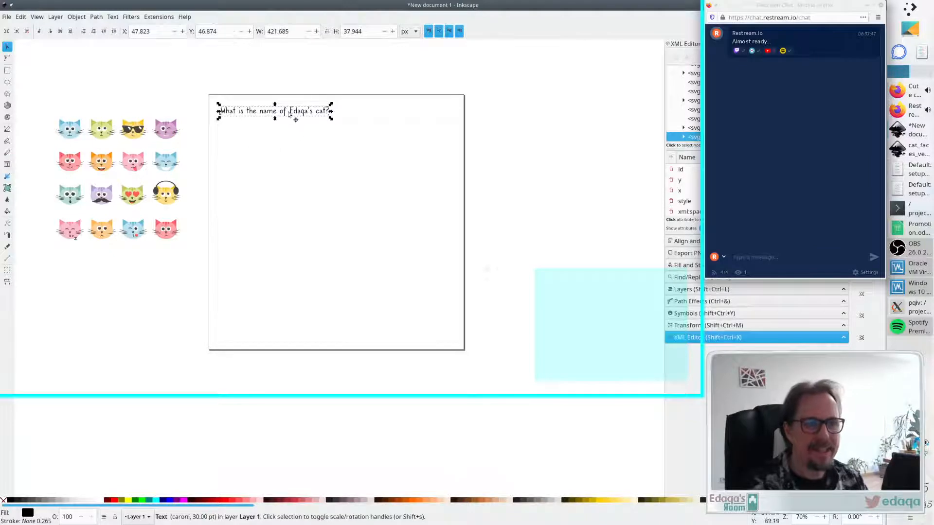
drag(295, 116, 461, 162)
click(513, 146)
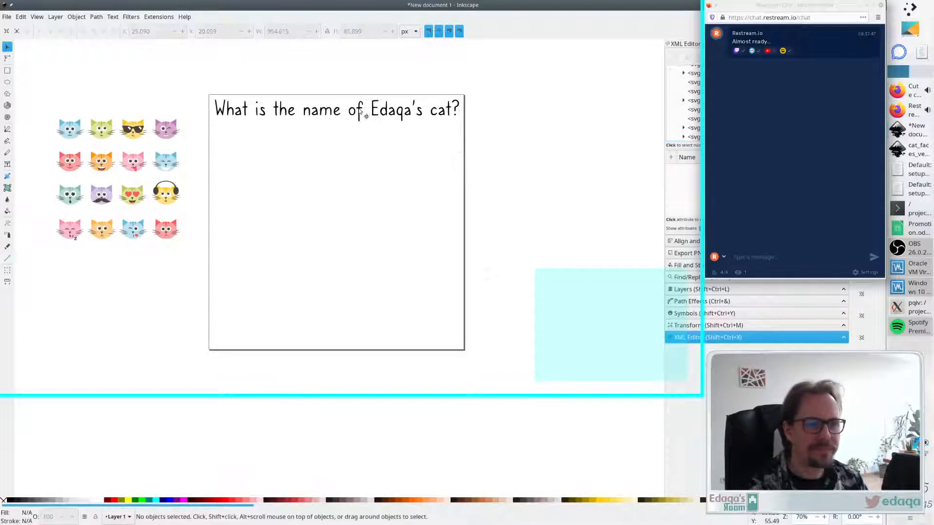
drag(366, 115, 364, 120)
click(477, 138)
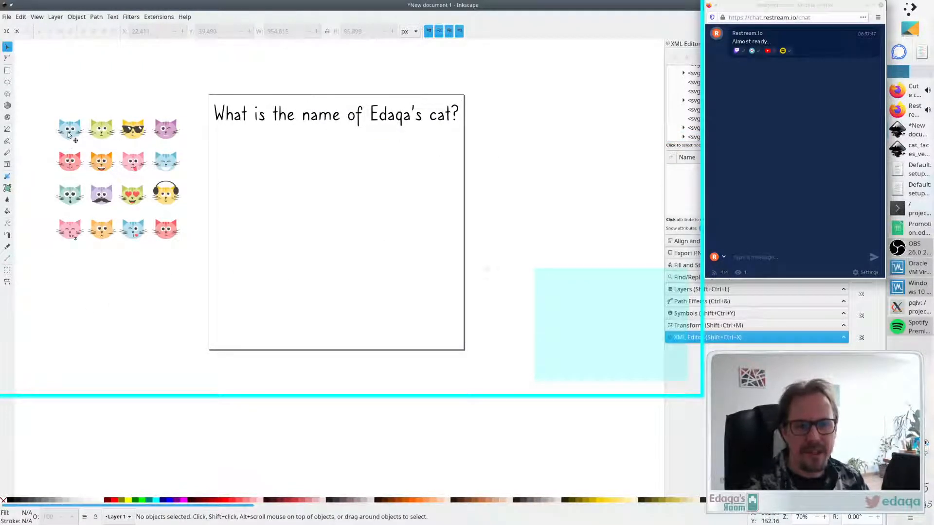
drag(70, 132, 241, 153)
click(172, 250)
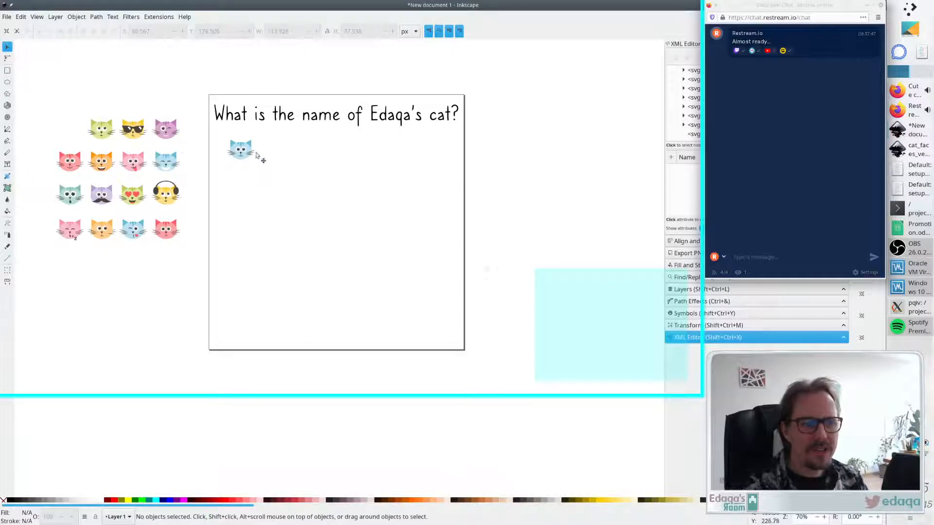
drag(241, 153, 69, 135)
- Select all the cat faces, move them onto the page below the question, and scale them up to fill it
drag(32, 107, 218, 325)
drag(183, 243, 348, 371)
drag(224, 204, 398, 220)
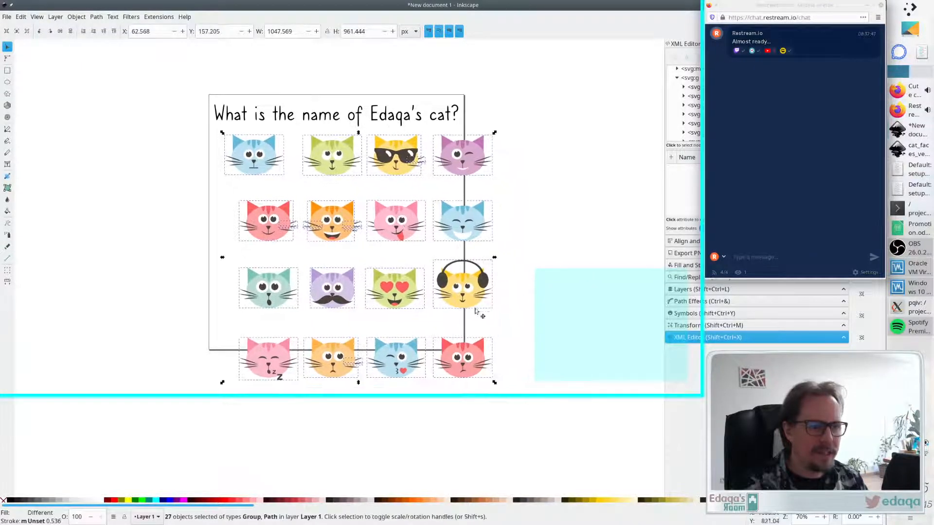
drag(494, 383, 505, 392)
click(548, 194)
- Move all the cat faces off the page to its left, clearing the area below the question
mouse_move(502, 242)
mouse_down()
mouse_move(231, 213)
mouse_move(533, 246)
mouse_move(499, 242)
mouse_up()
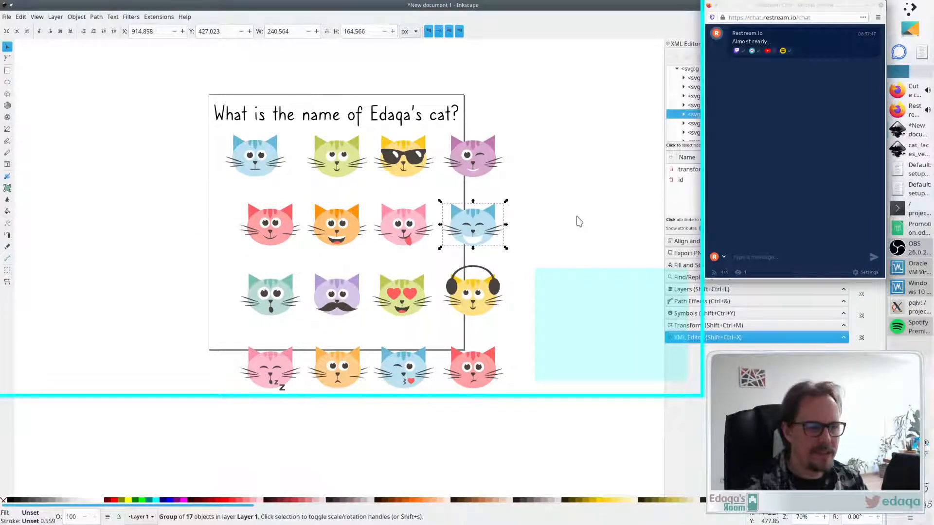
drag(585, 119, 175, 428)
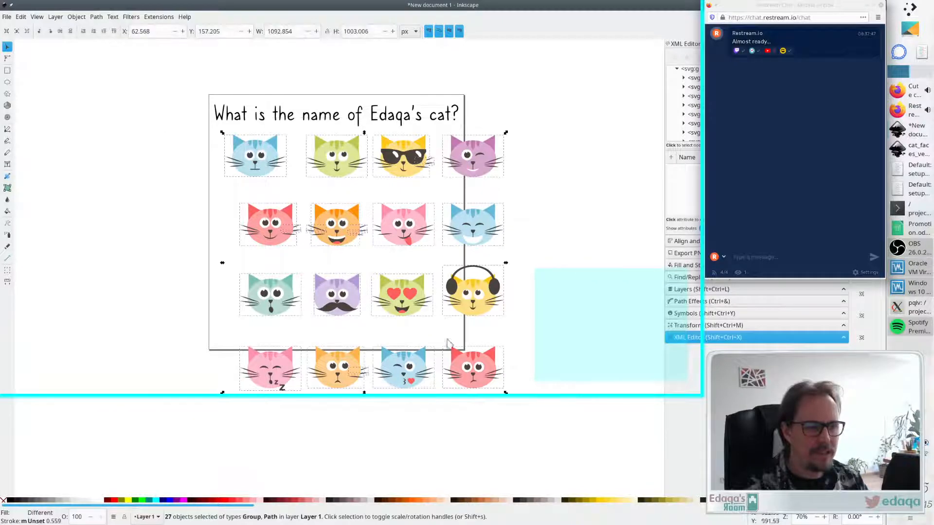
drag(448, 343, 222, 250)
scroll(262, 222, left, 2)
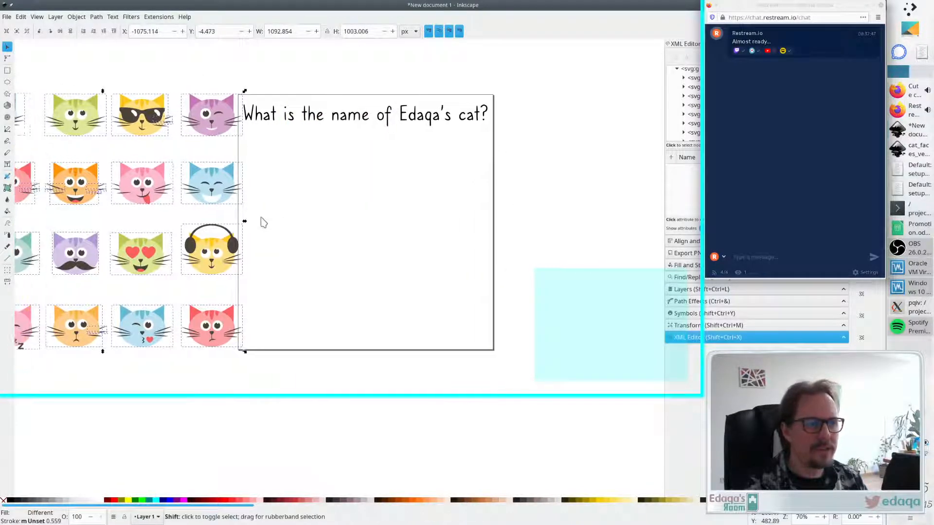
scroll(262, 222, left, 2)
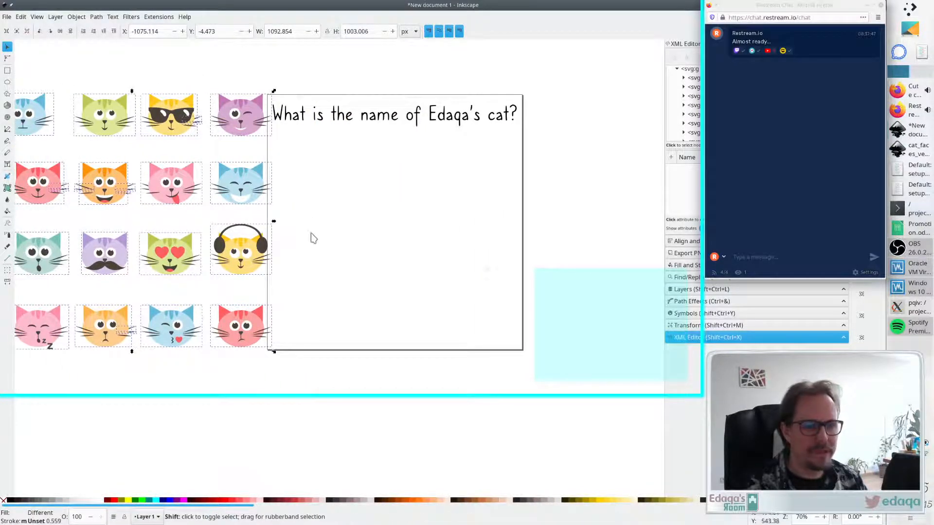
click(245, 382)
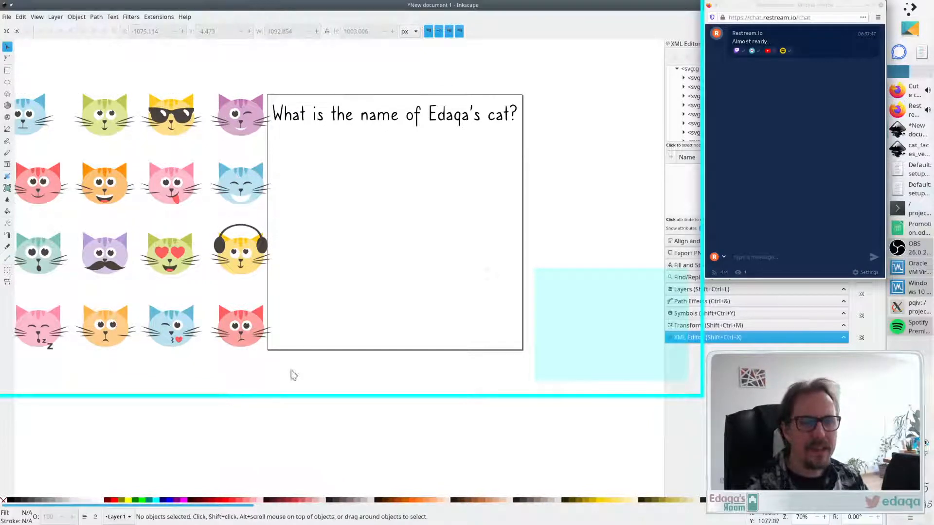
- Move four cat faces from the right column into a row beneath the other cats
drag(247, 339, 68, 448)
drag(240, 276, 143, 441)
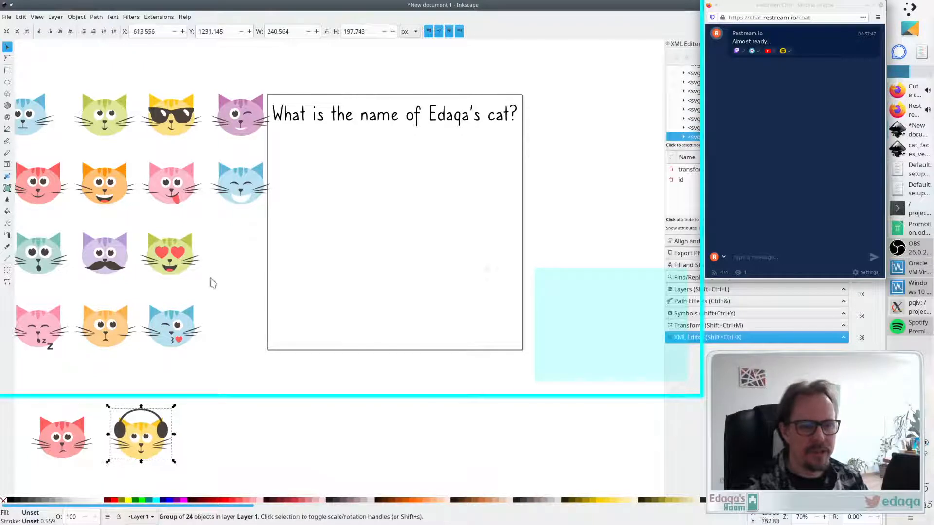
drag(240, 187, 236, 437)
drag(260, 129, 348, 447)
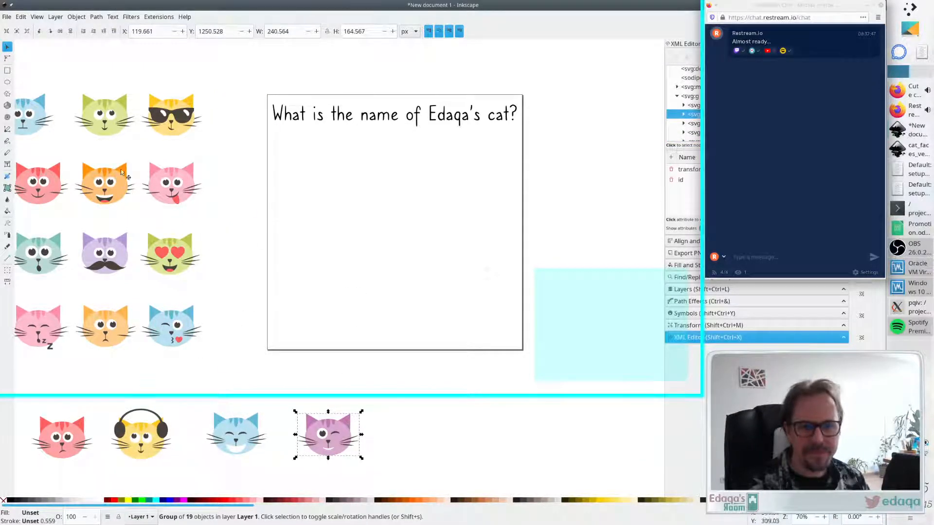
- Place the blue cat face on the page below the question and add the label "Poppsy" centred beneath it
drag(43, 116, 321, 176)
click(222, 228)
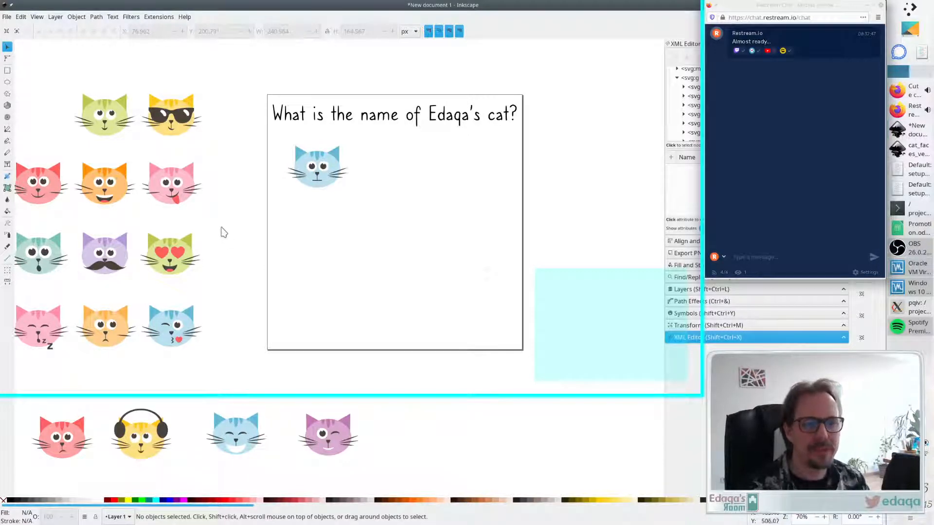
click(8, 165)
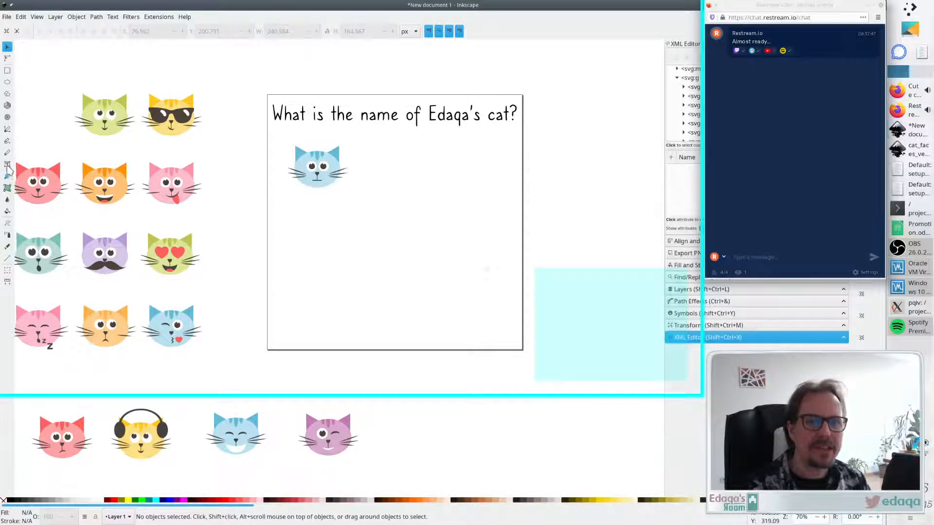
click(291, 198)
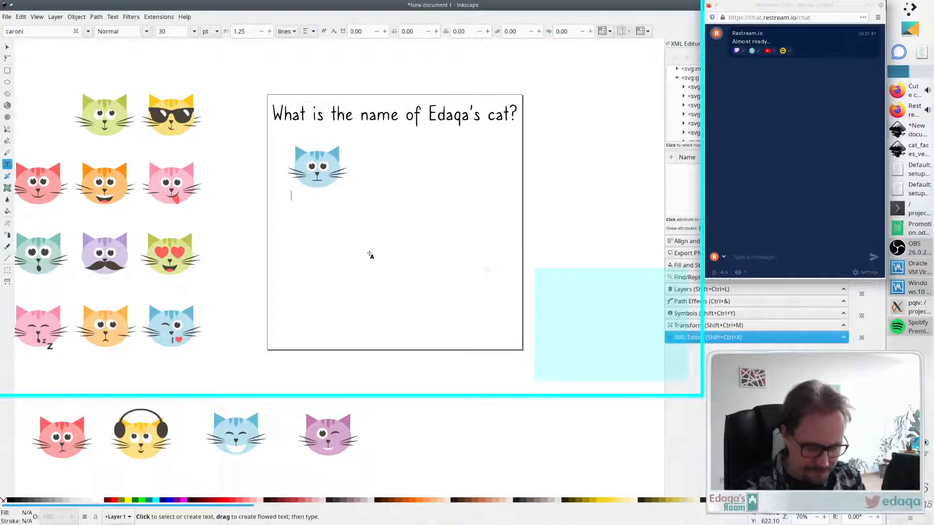
text(Poppsy)
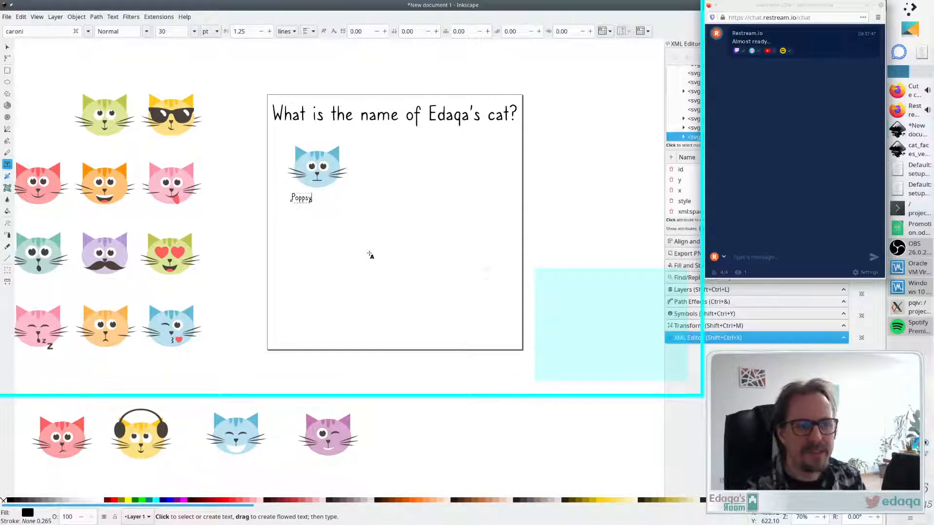
key(F1)
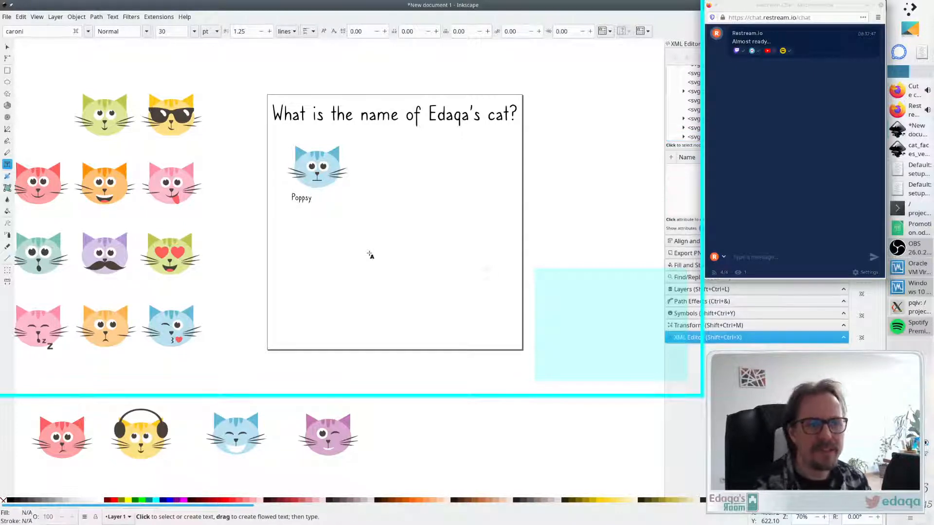
drag(303, 200, 317, 201)
click(388, 238)
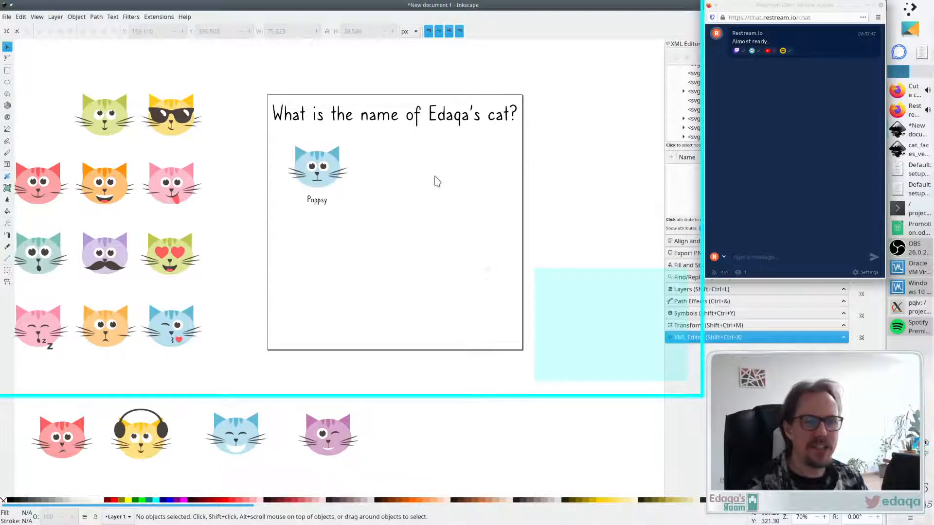
- Place the green cat face beside the blue one and label it "Babboo" using a copy of the first name
drag(102, 123, 401, 207)
click(325, 203)
key(ctrl+c)
key(ctrl+v)
key(t)
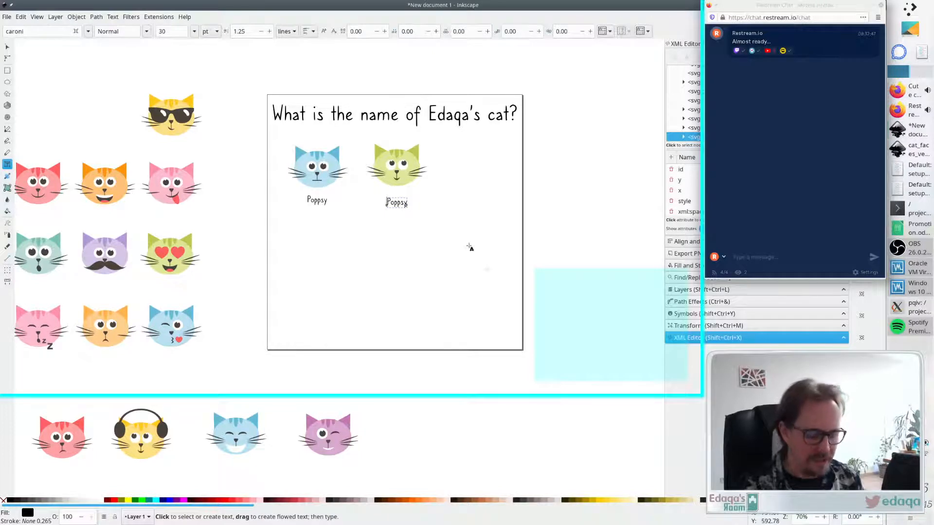
key(Delete)
text(M)
key(BackSpace)
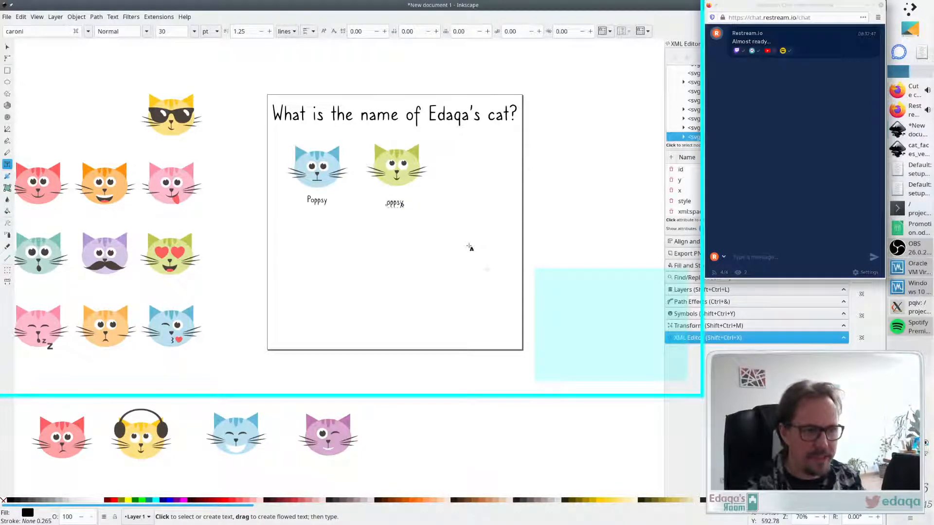
text(B)
key(Delete)
text(abb)
key(Delete)
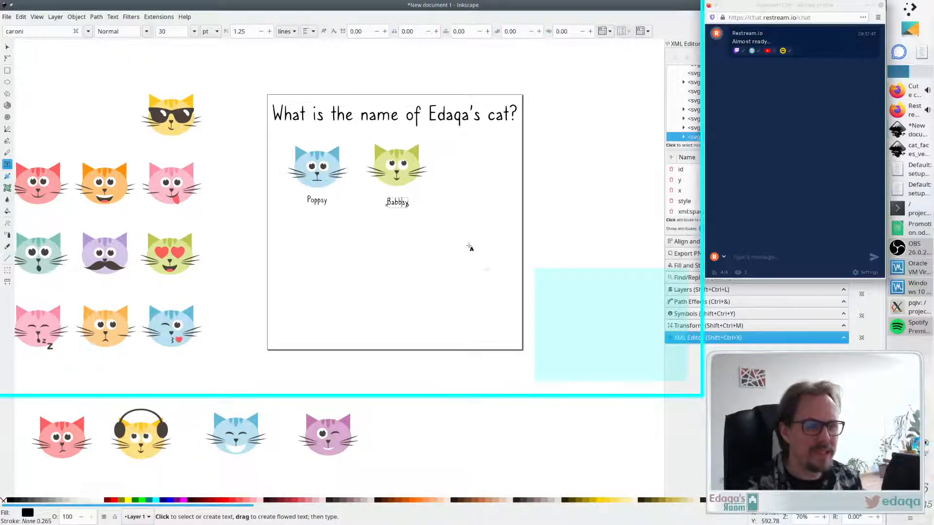
text(oo)
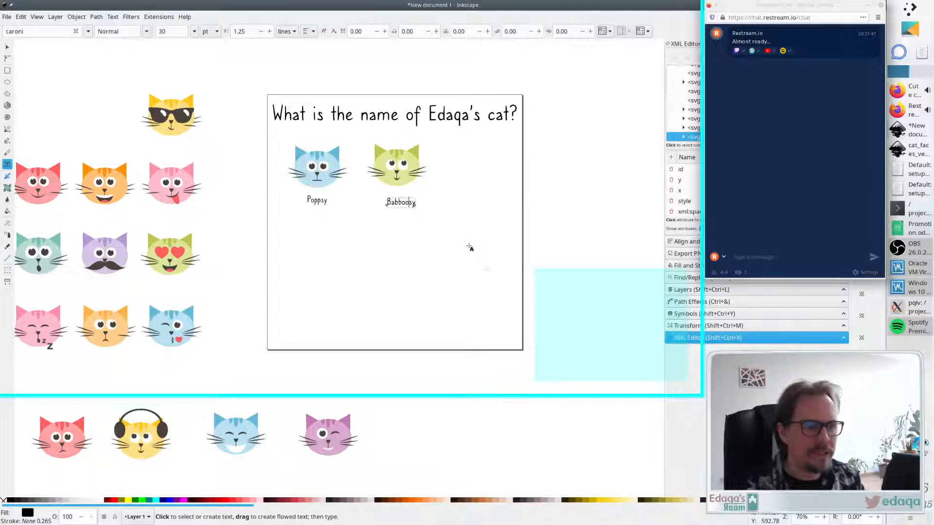
key(Escape)
key(s)
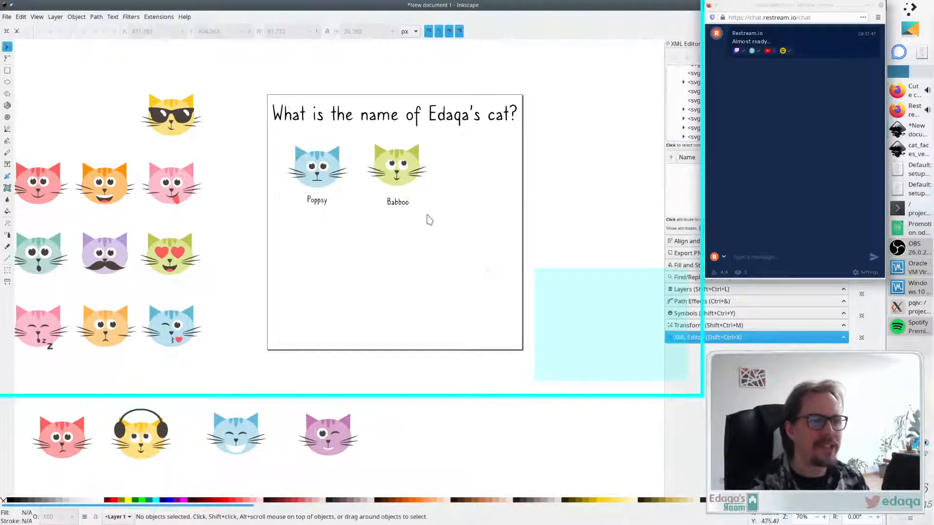
- Nudge the "Babboo" label to line up beneath the green cat
drag(398, 204, 398, 202)
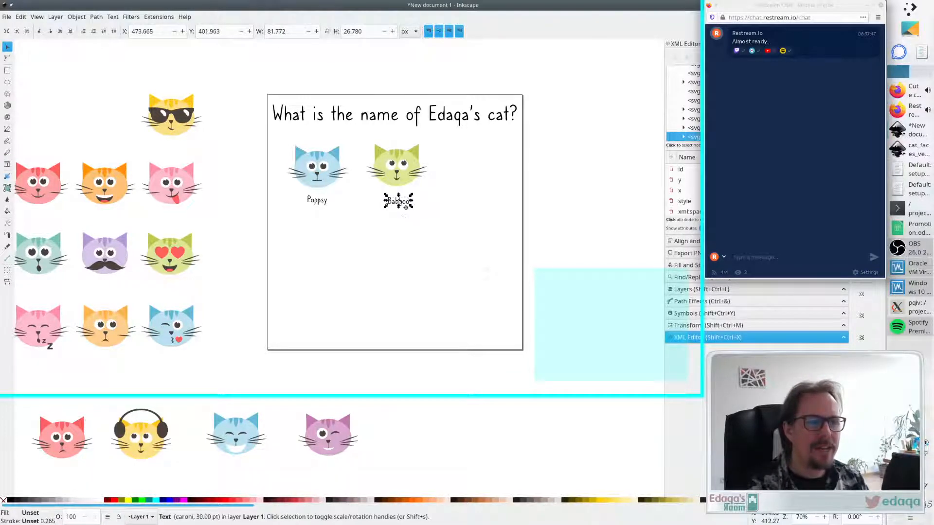
click(403, 219)
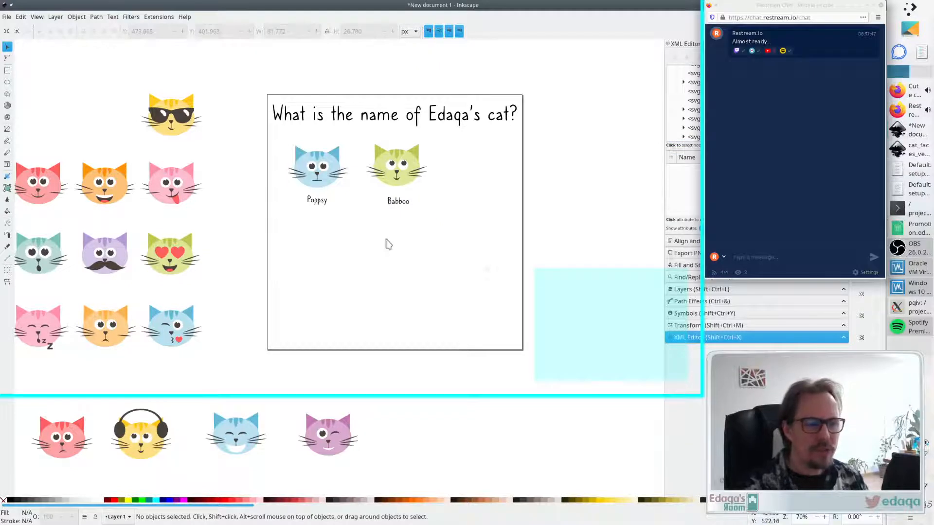
click(401, 204)
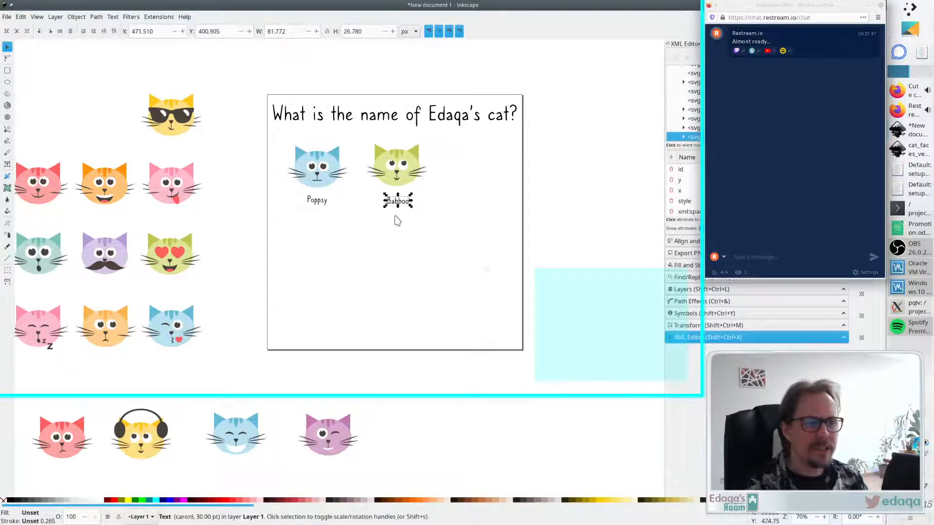
click(400, 235)
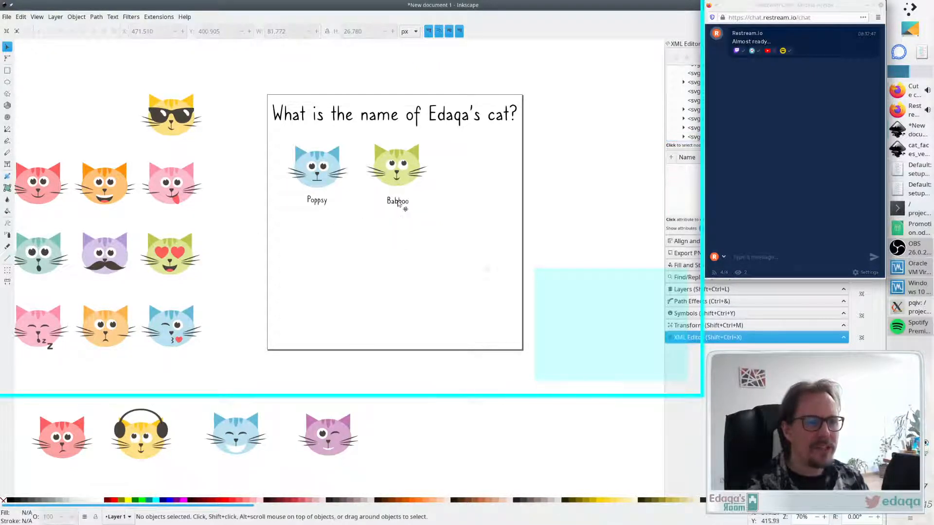
drag(403, 202, 404, 201)
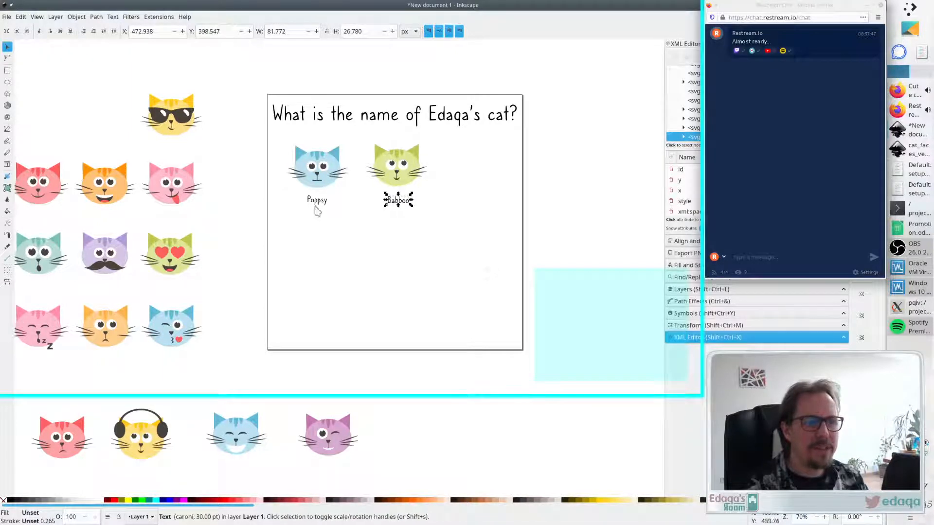
click(436, 252)
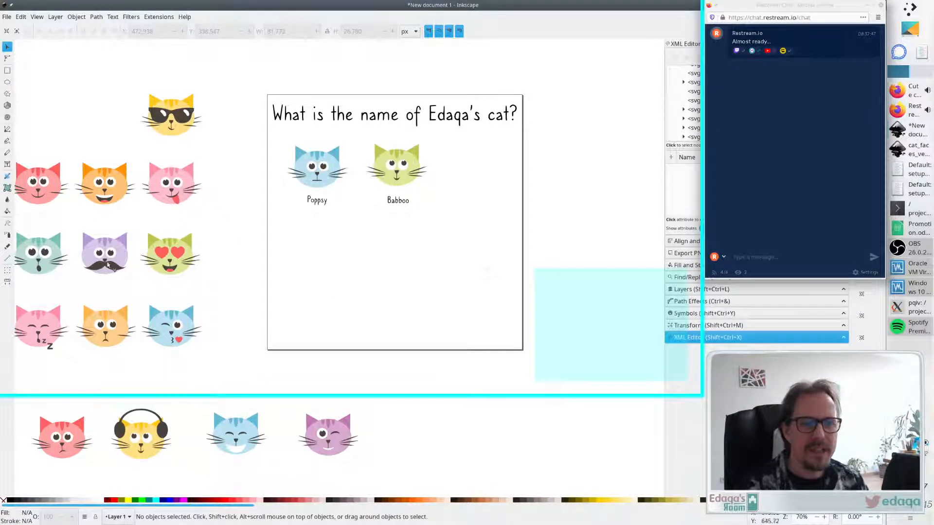
- Place the red cat face on the page to the right of the green one
click(47, 328)
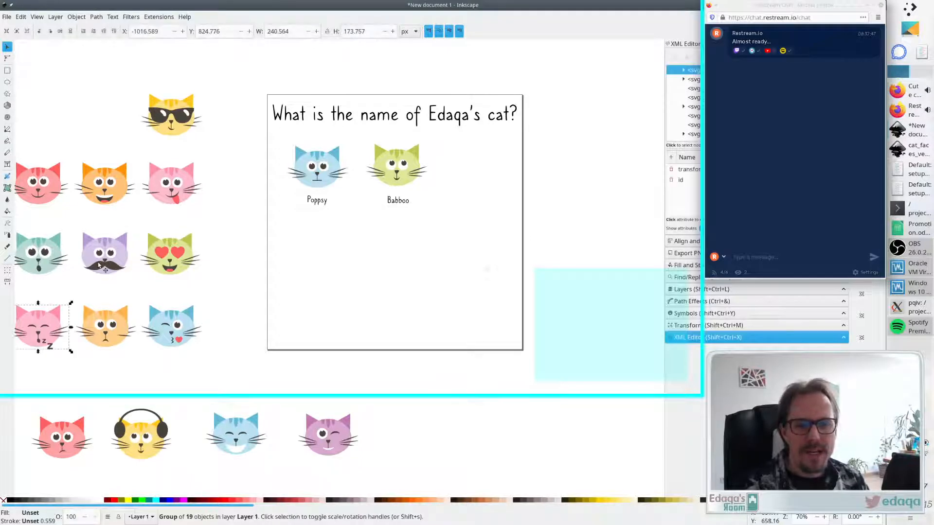
click(100, 264)
click(41, 188)
click(51, 345)
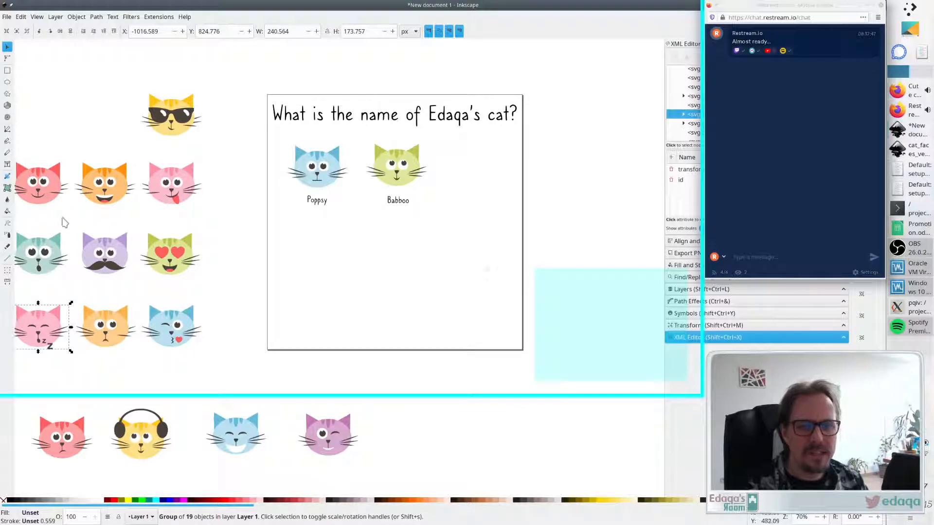
drag(33, 197, 474, 186)
click(462, 229)
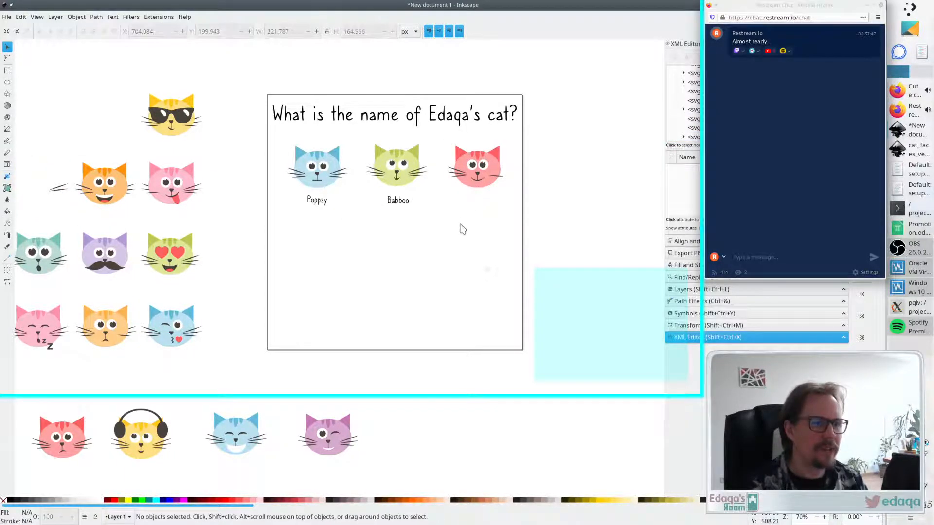
- Copy the "Babboo" label under the red cat and rename it "Mimmoo"
click(406, 203)
key(ctrl+c)
key(ctrl+v)
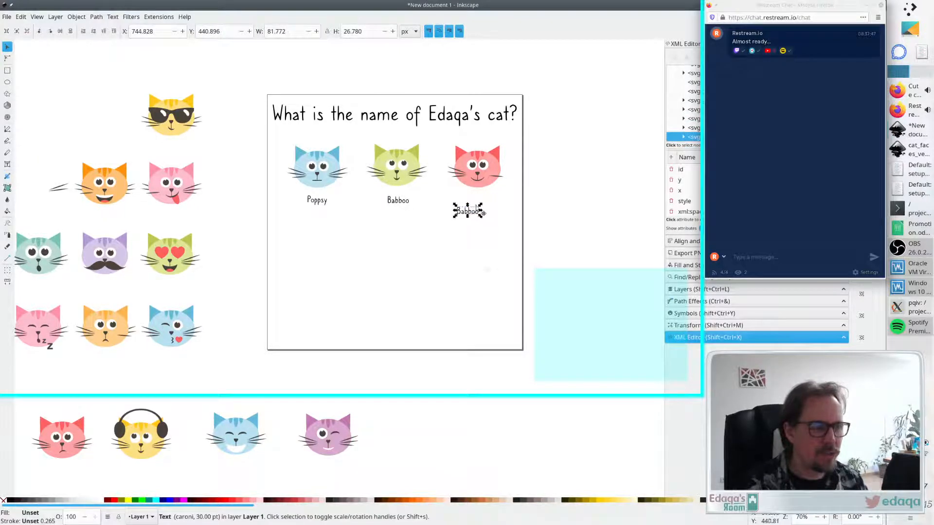
drag(471, 210, 484, 200)
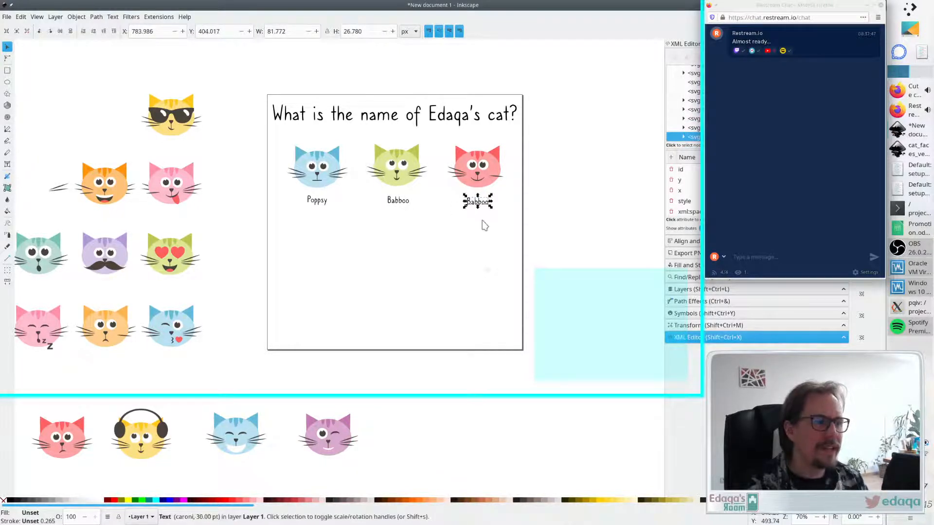
click(481, 223)
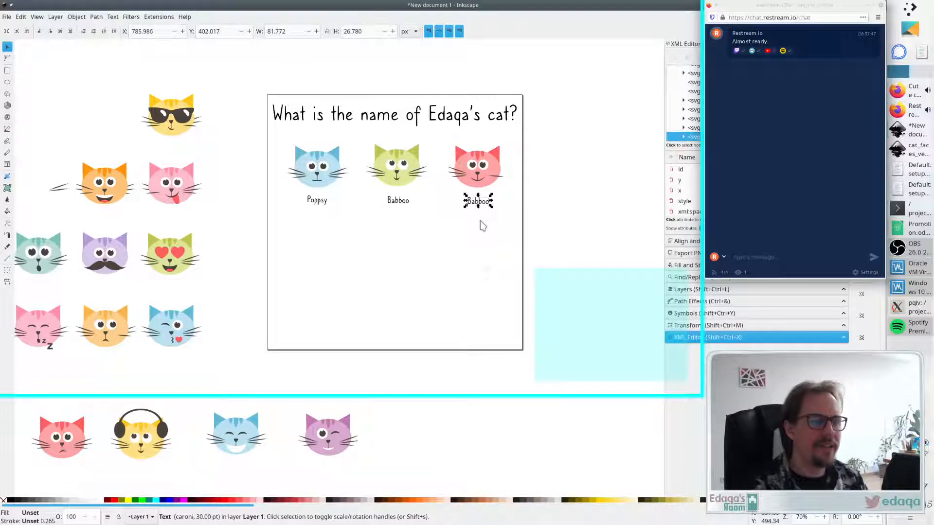
click(477, 223)
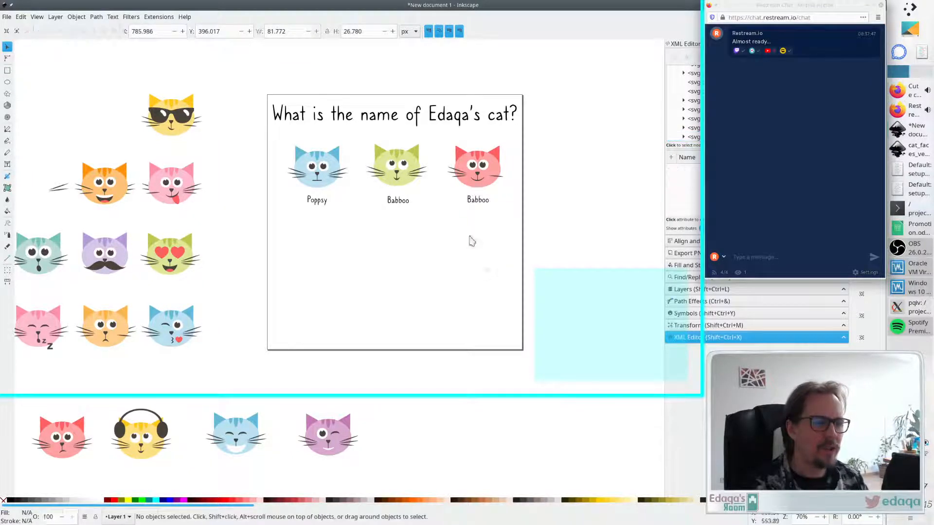
double_click(484, 201)
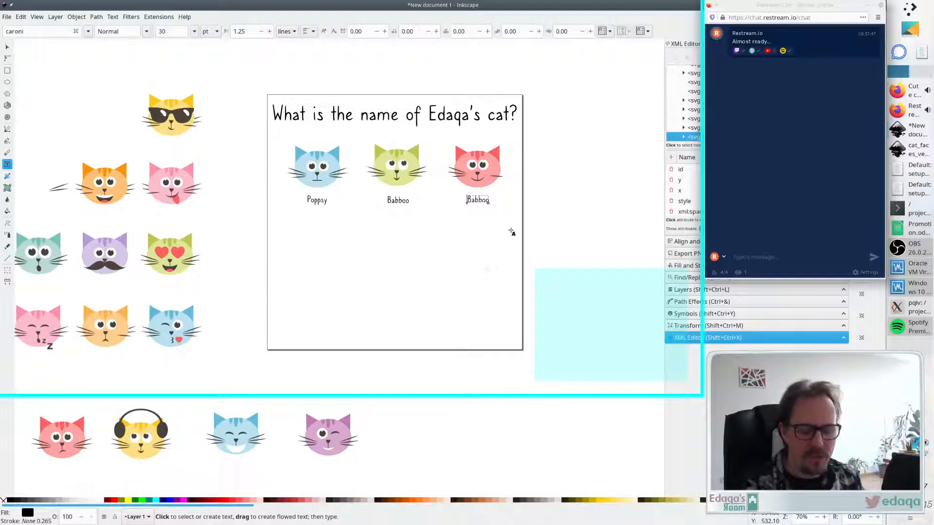
key(BackSpace)
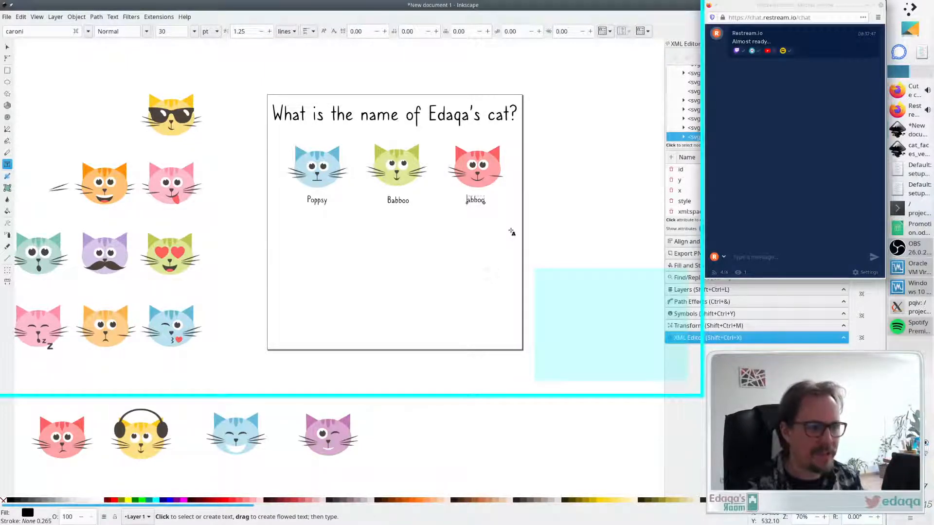
text(Mi)
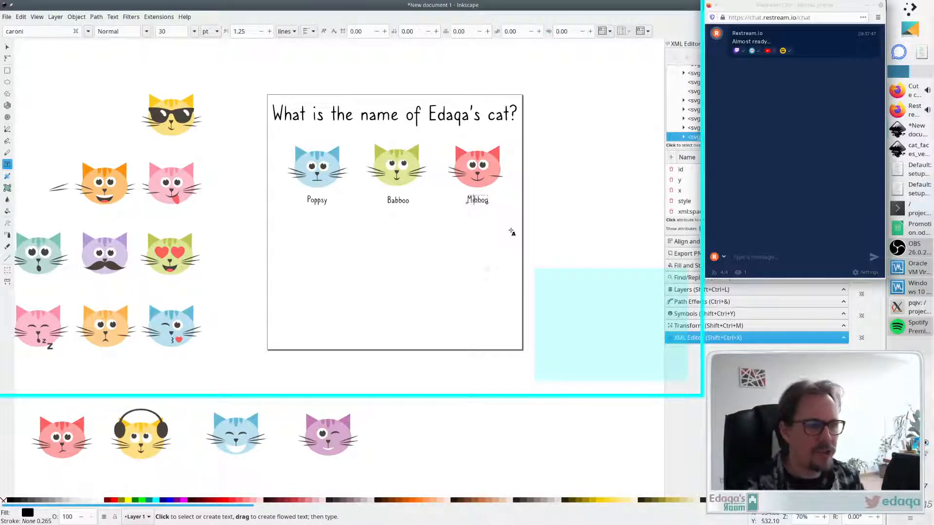
text(mm)
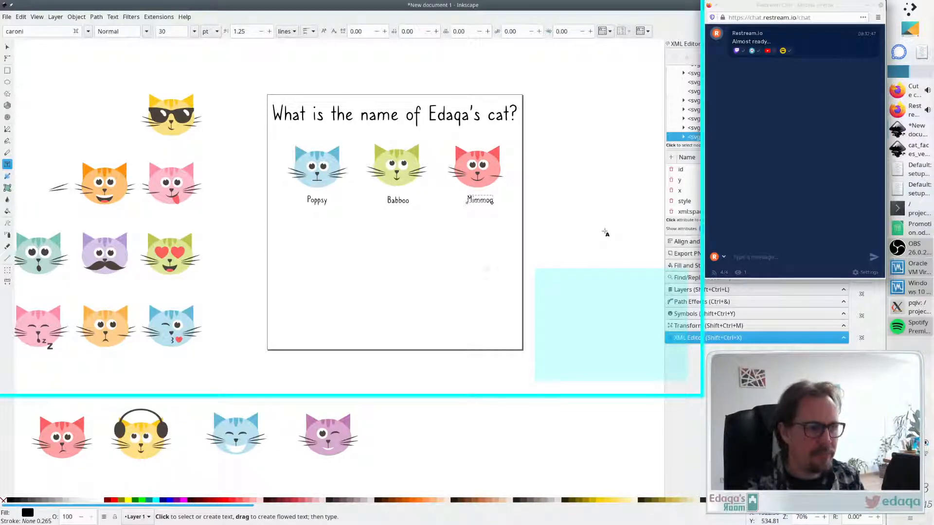
- Change the red cat's label text to "Mimmen" and leave text editing
text(en)
key(Delete)
key(Delete)
key(Escape)
key(F1)
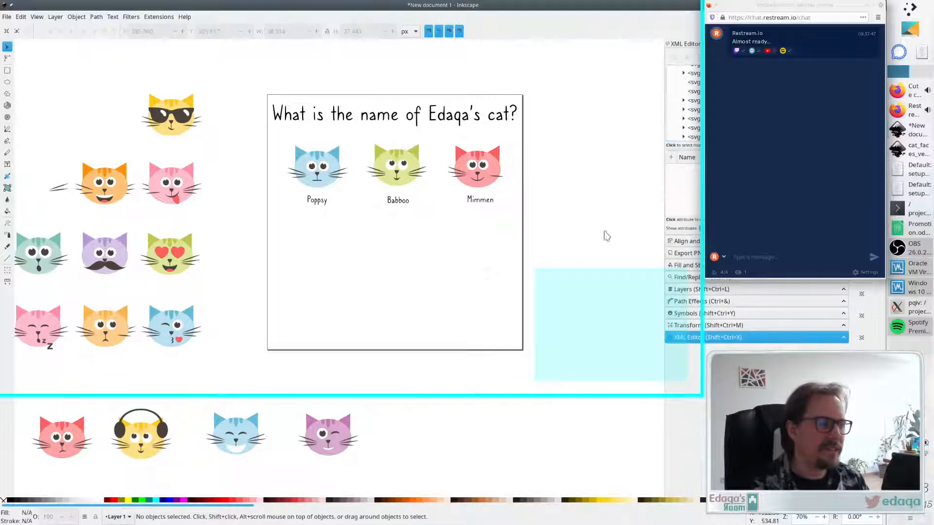
- Inspect the positions of the three name labels beneath the cat faces
click(479, 202)
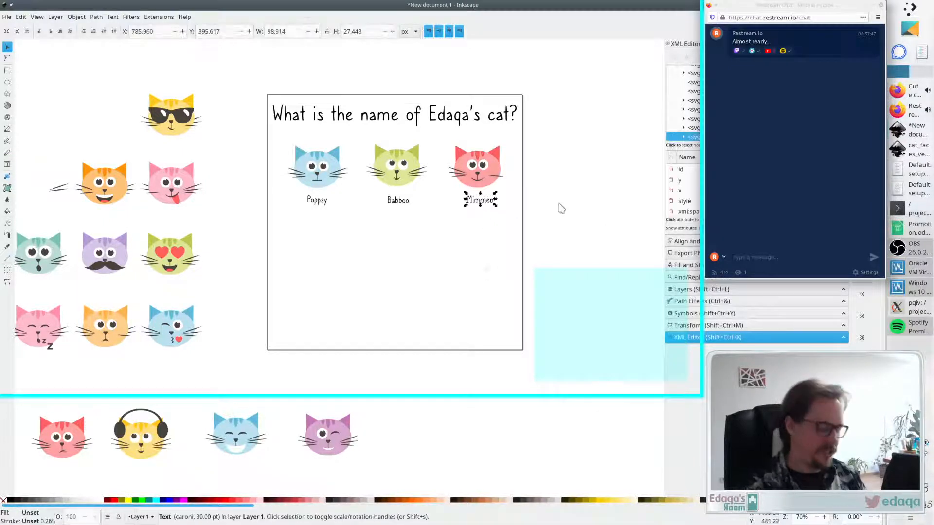
click(452, 220)
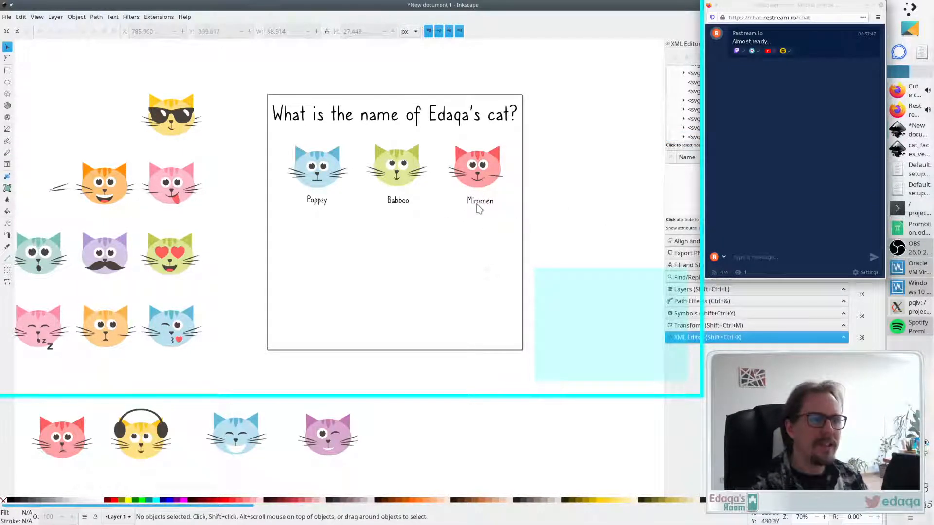
click(479, 202)
click(402, 215)
click(397, 200)
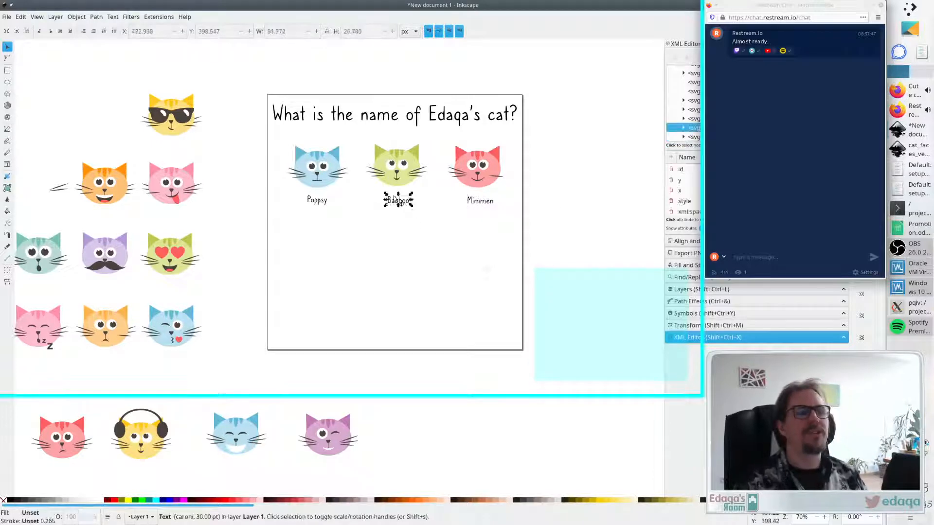
click(436, 238)
click(396, 200)
click(388, 231)
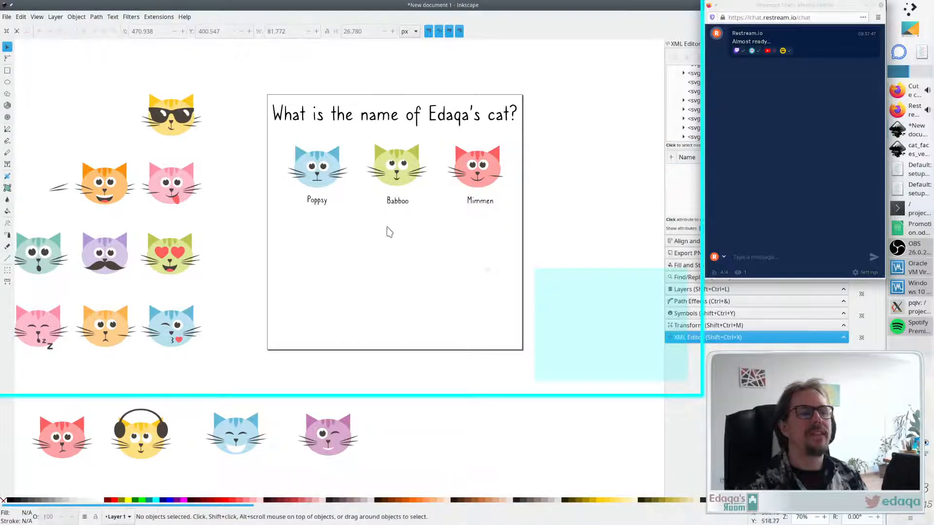
click(320, 205)
click(340, 238)
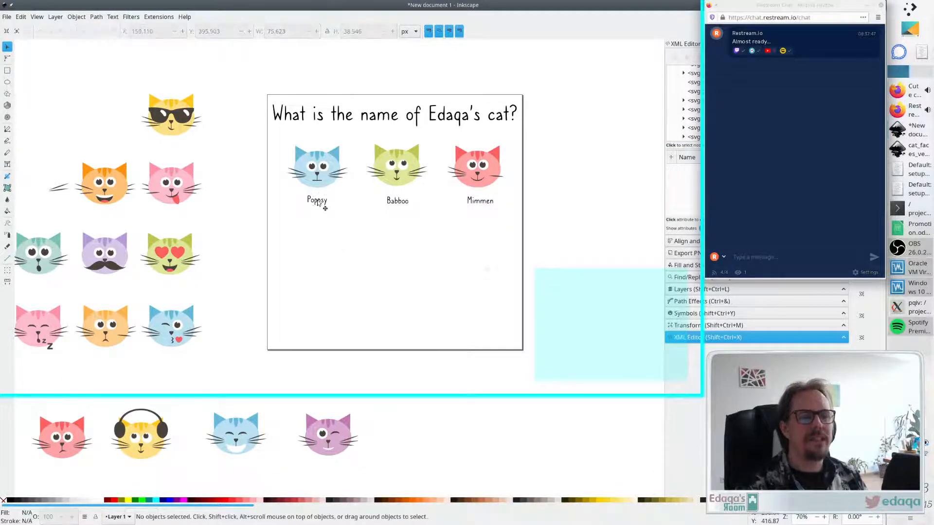
click(322, 203)
click(315, 221)
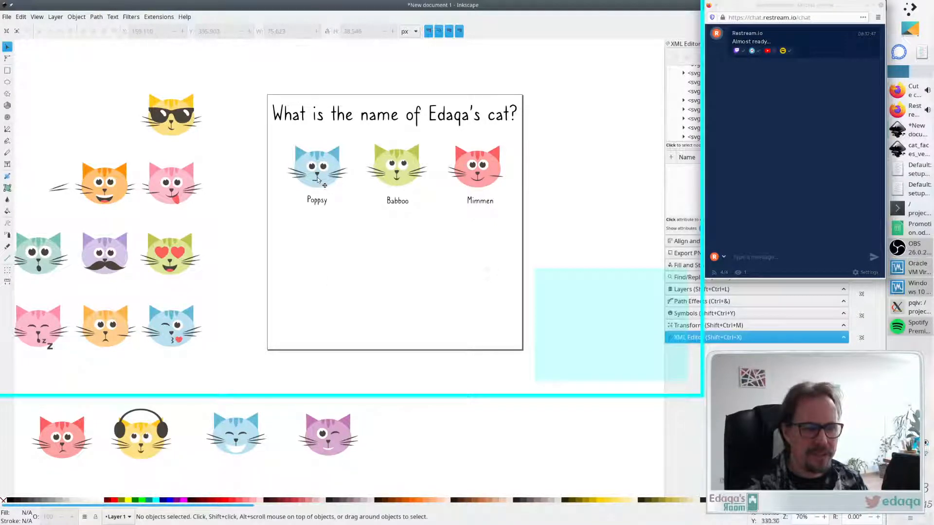
- Duplicate the blue cat face and place the copy below the first row on the page
click(322, 161)
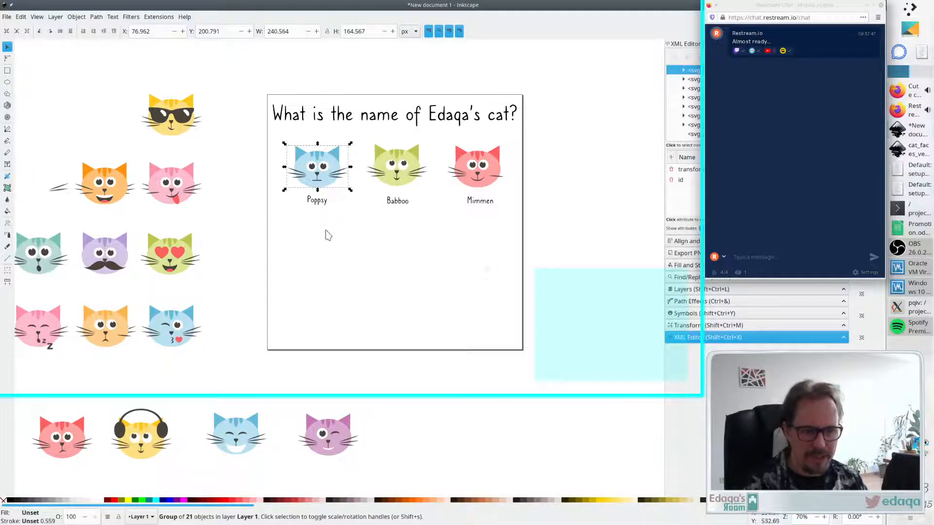
key(ctrl+c)
key(ctrl+v)
drag(314, 279, 326, 265)
click(411, 267)
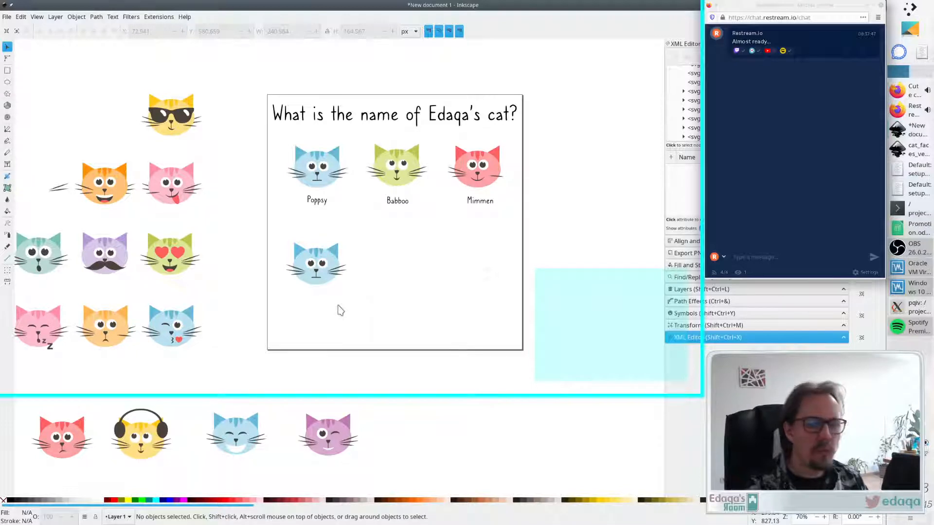
- Copy the orange cat's open smile and paste it over the mouth of the duplicated blue cat
click(104, 204)
click(244, 223)
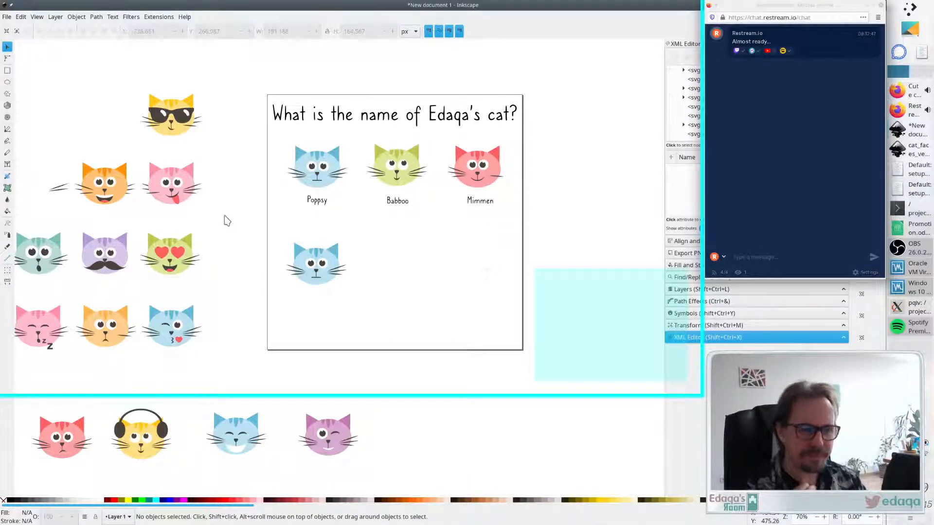
double_click(319, 281)
click(318, 282)
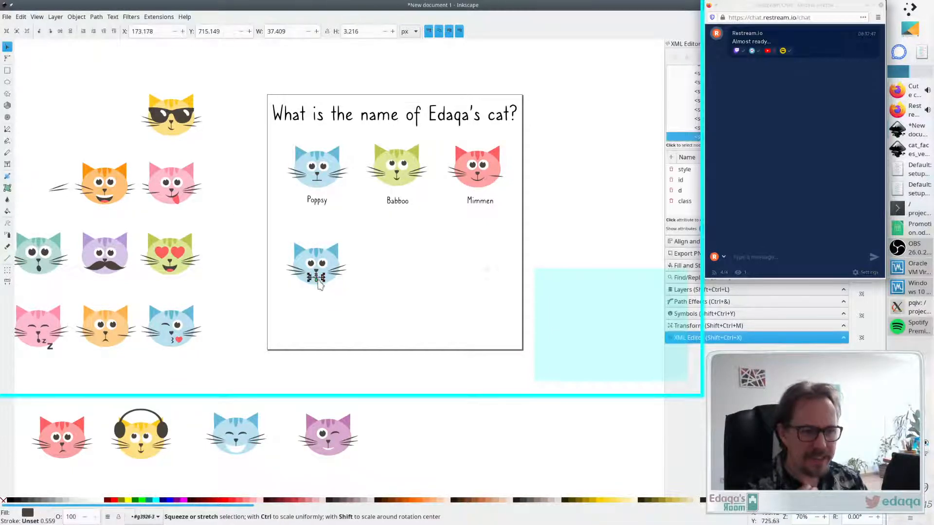
click(410, 293)
click(107, 194)
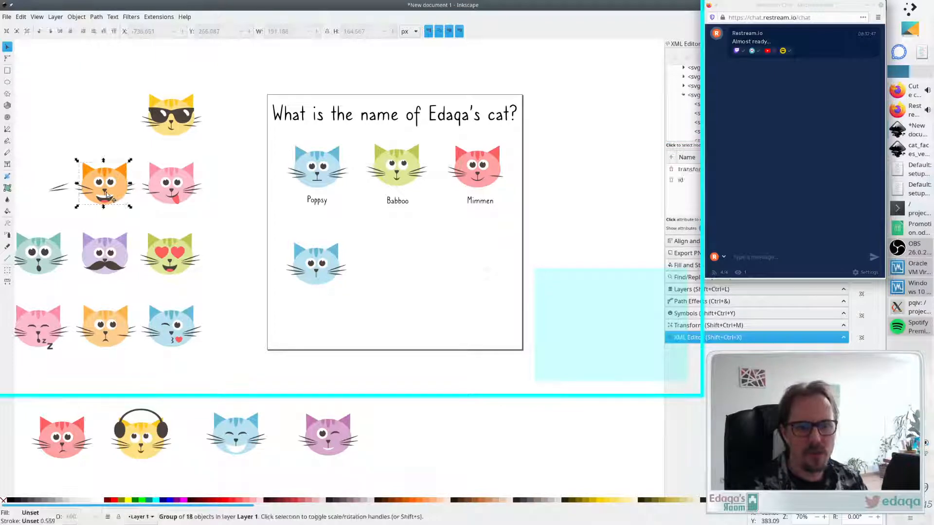
double_click(107, 195)
click(106, 198)
click(122, 213)
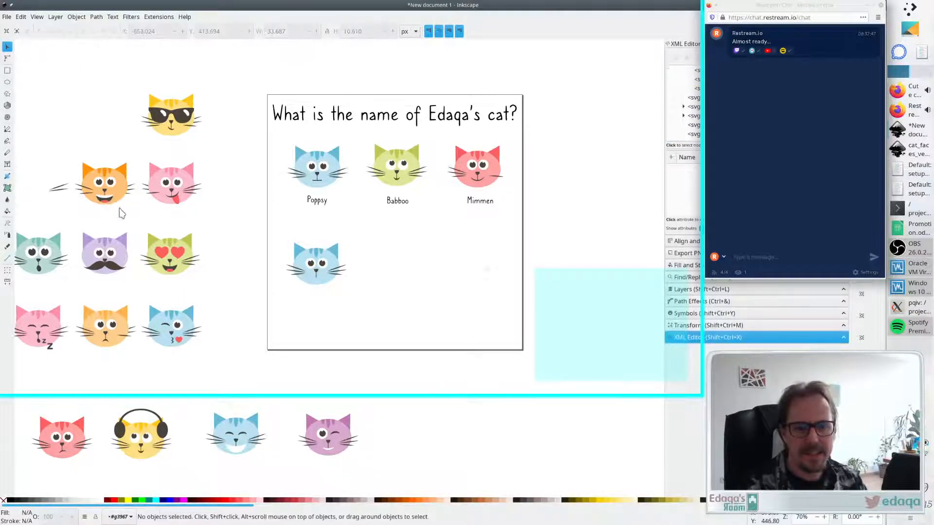
ctrl+click(104, 199)
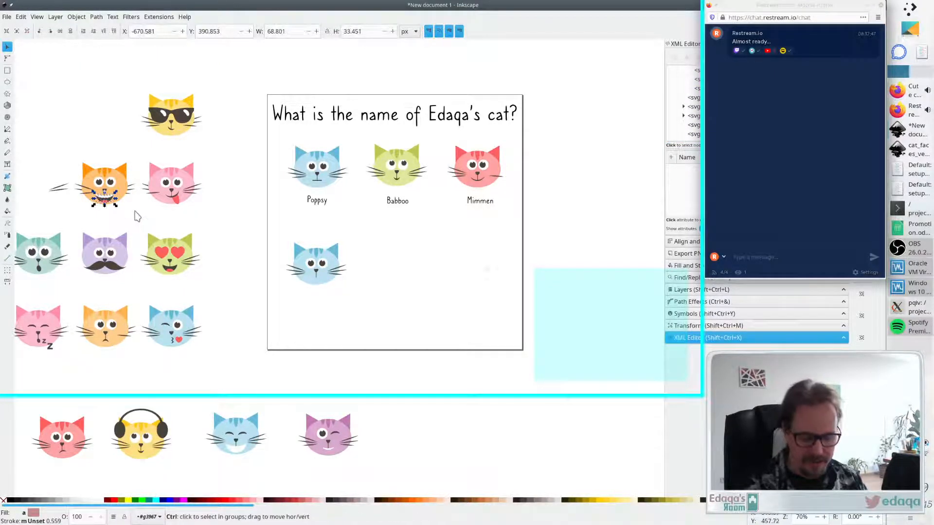
key(ctrl+c)
double_click(161, 212)
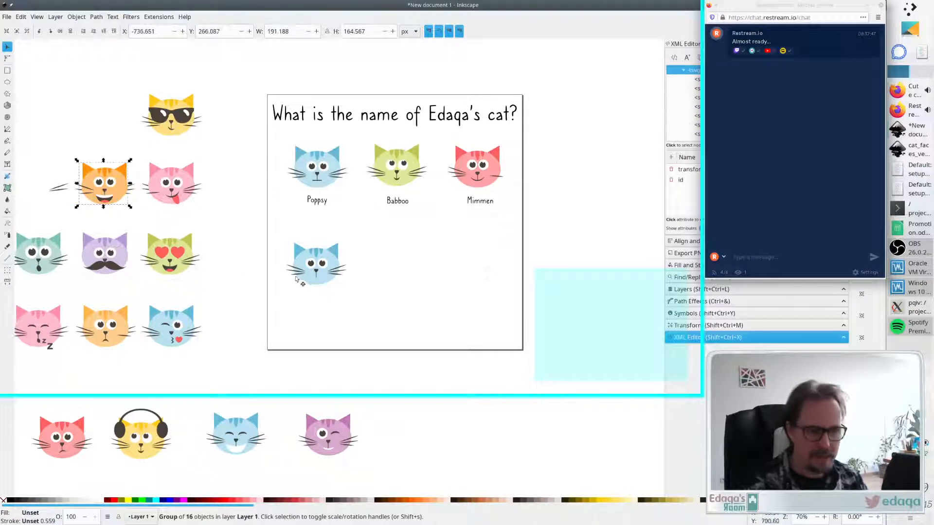
key(ctrl+v)
drag(334, 301, 321, 287)
click(320, 304)
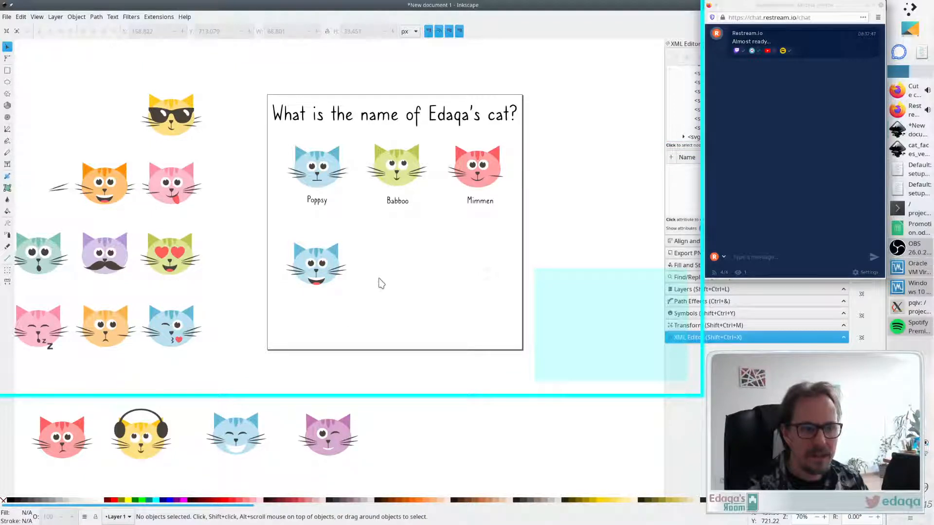
click(870, 6)
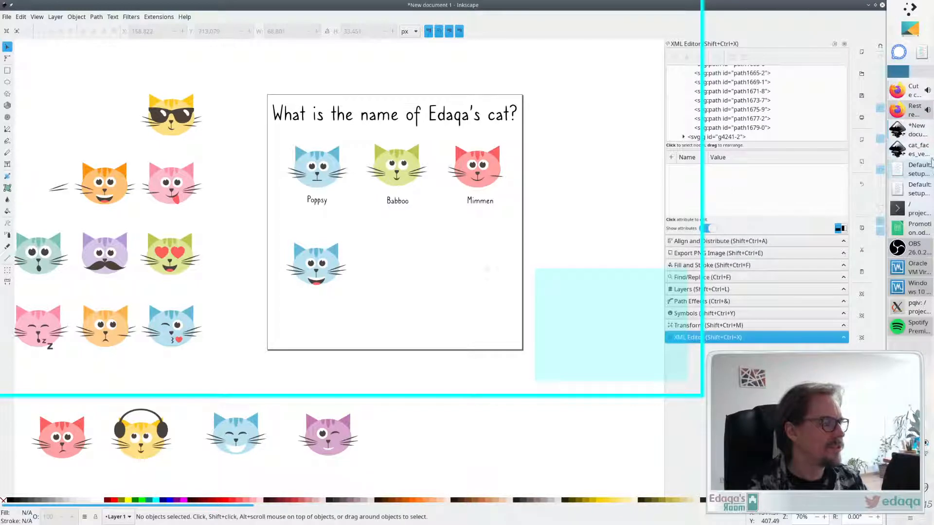
click(914, 110)
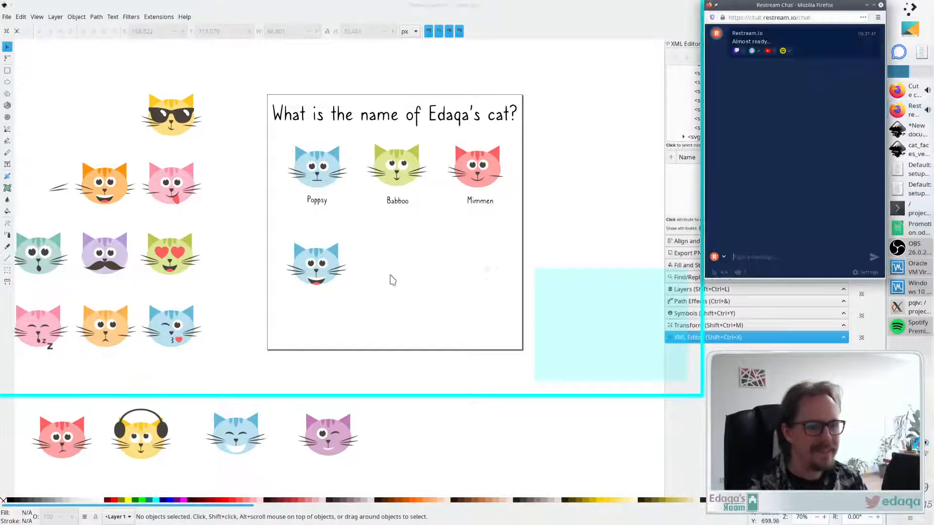
click(392, 280)
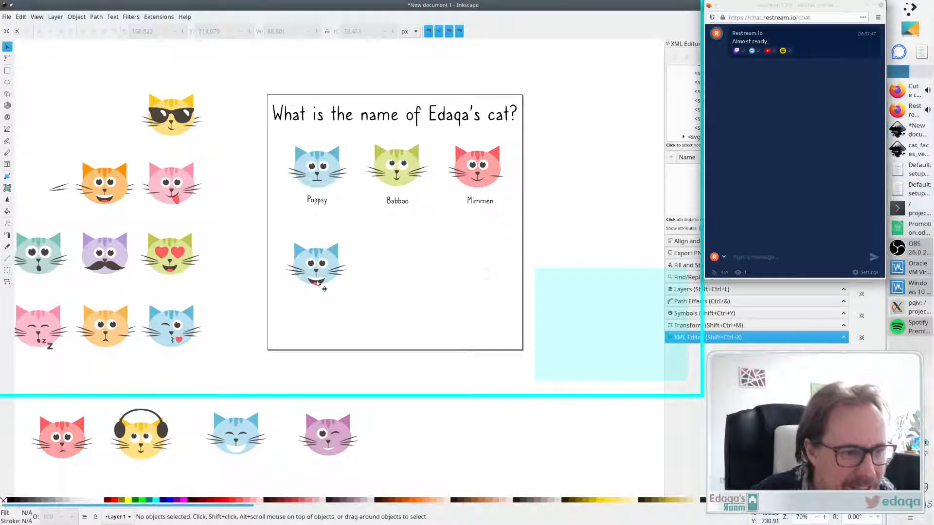
- Nudge the pasted smile into position on the duplicated blue cat
drag(317, 284, 317, 279)
click(371, 292)
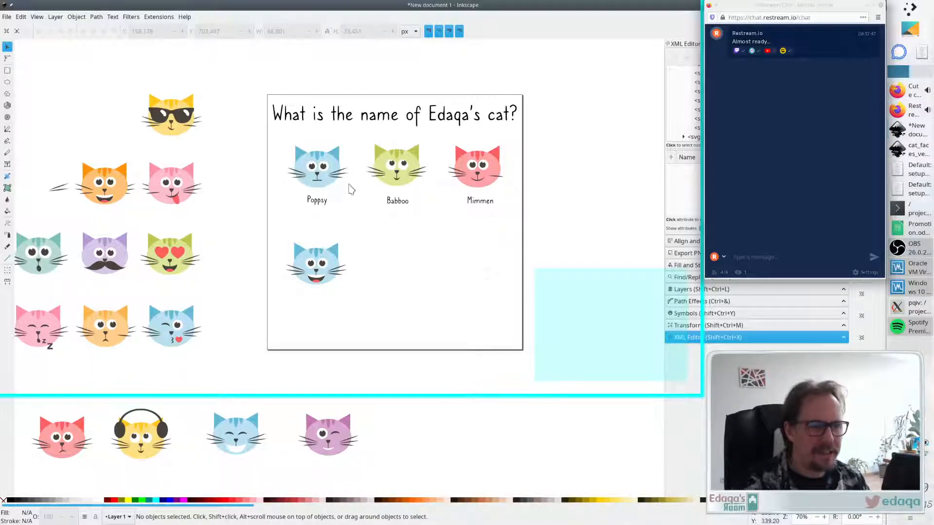
- Move the duplicated blue cat's original mouth onto the green cat's face after ungrouping the green cat
click(318, 282)
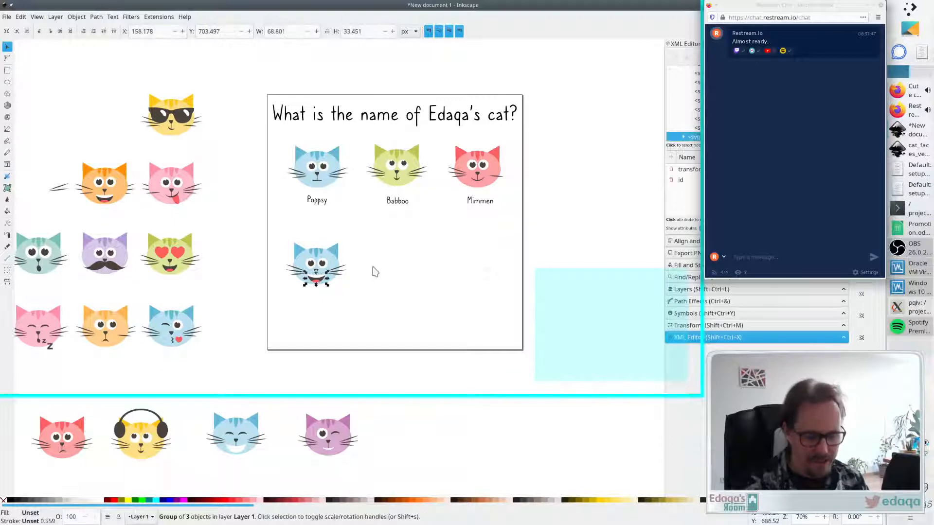
drag(399, 245, 396, 241)
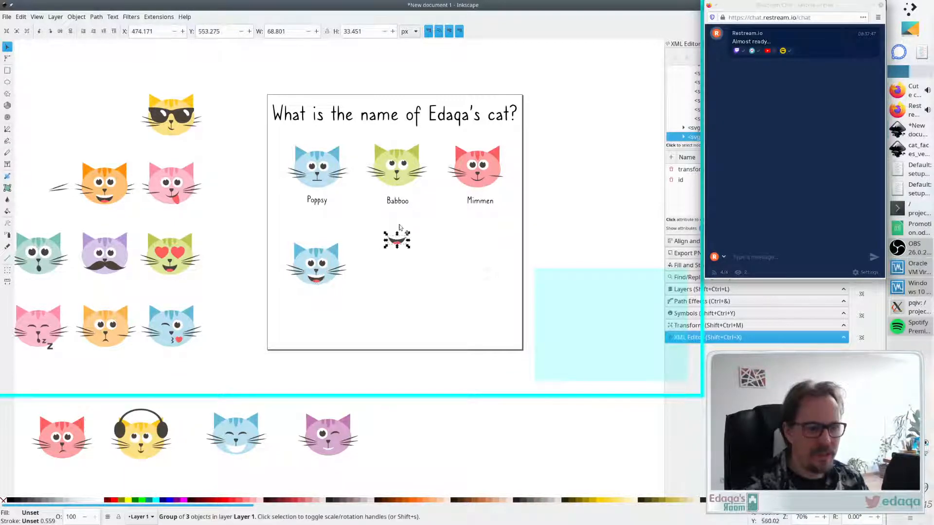
click(407, 190)
key(ctrl+shift+g)
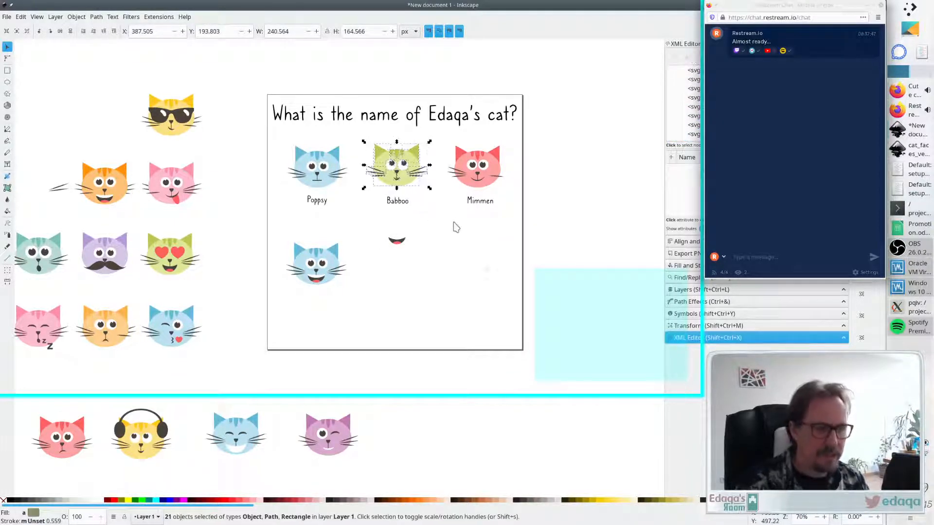
click(454, 223)
click(398, 182)
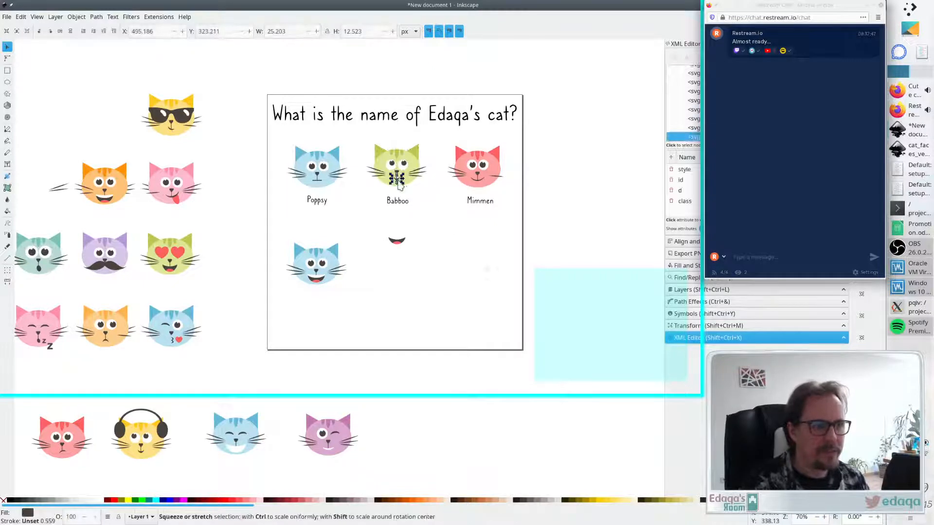
drag(398, 244, 396, 182)
click(411, 235)
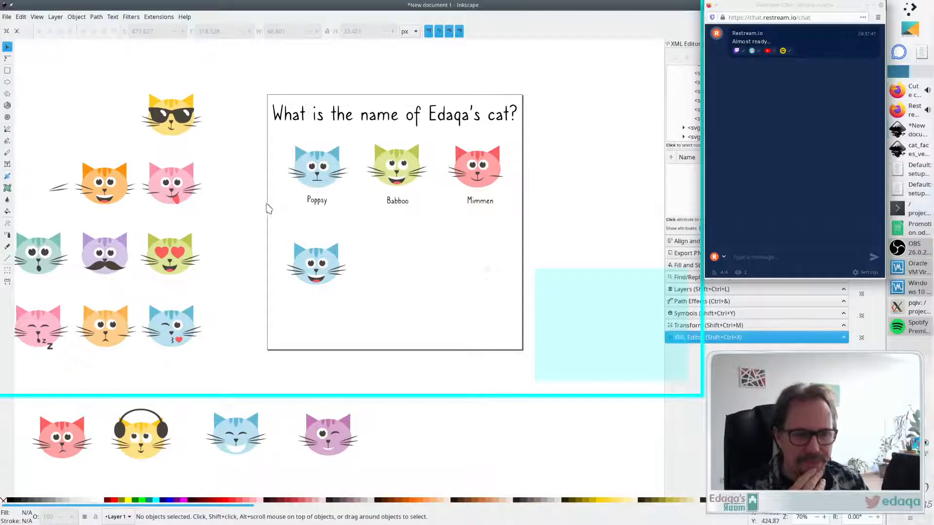
- Examine the features of the cat faces on and beside the page
click(178, 323)
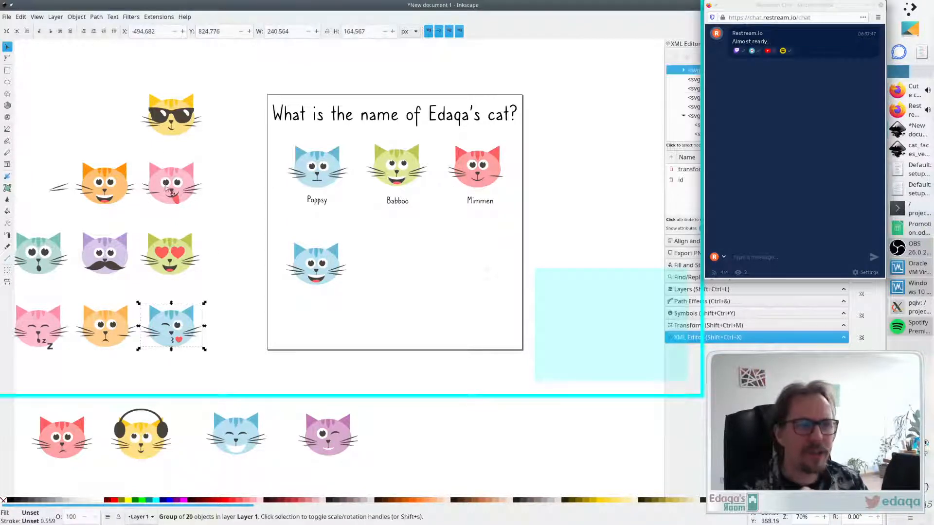
click(176, 127)
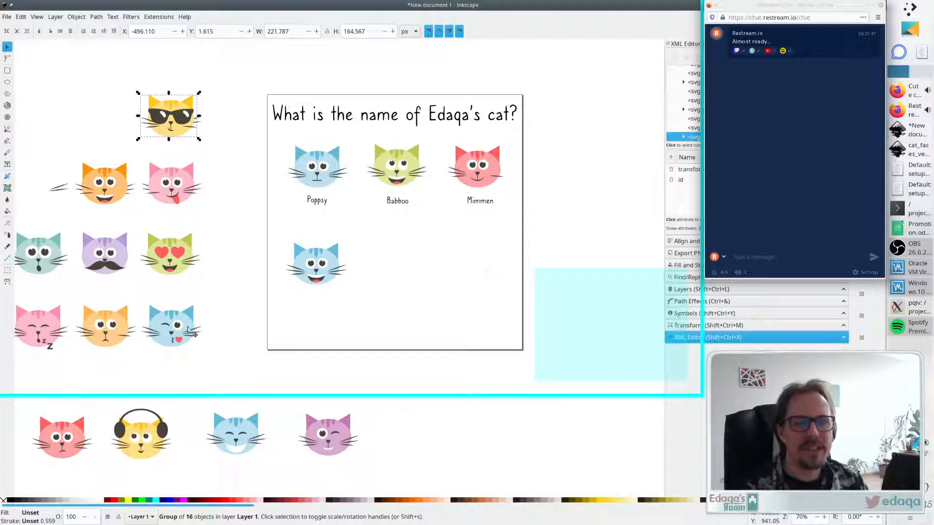
click(171, 325)
click(181, 127)
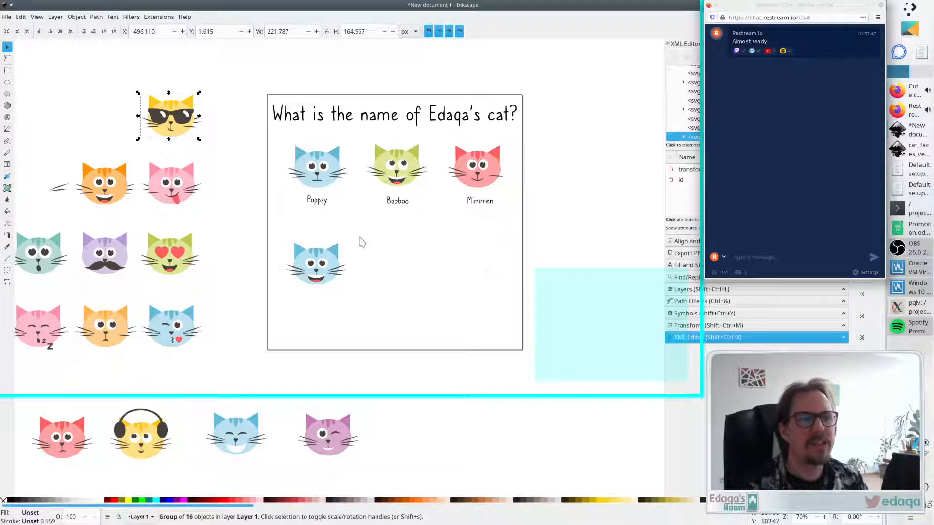
click(320, 158)
click(401, 155)
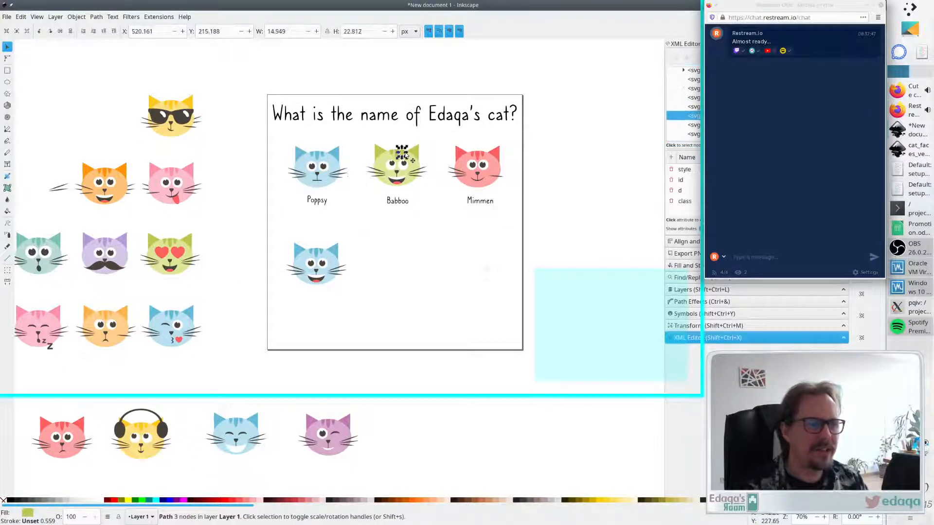
click(482, 157)
click(515, 230)
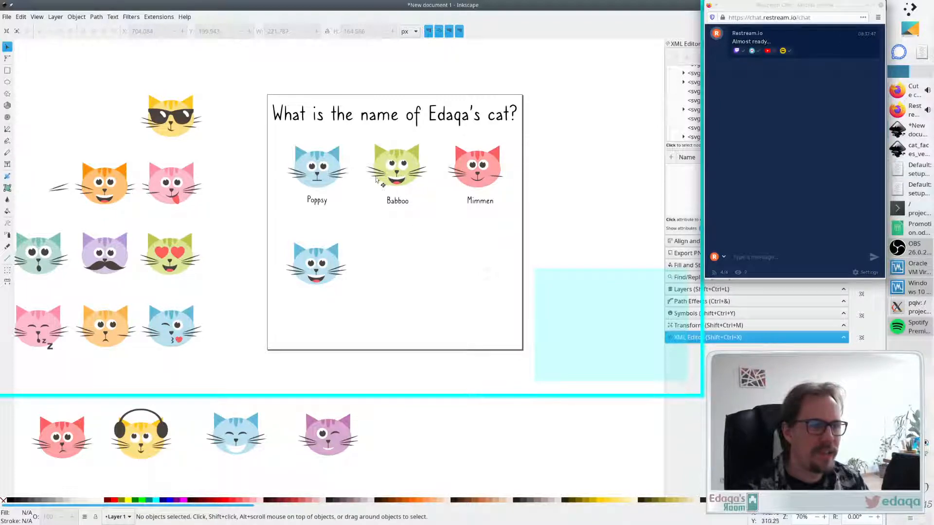
click(402, 163)
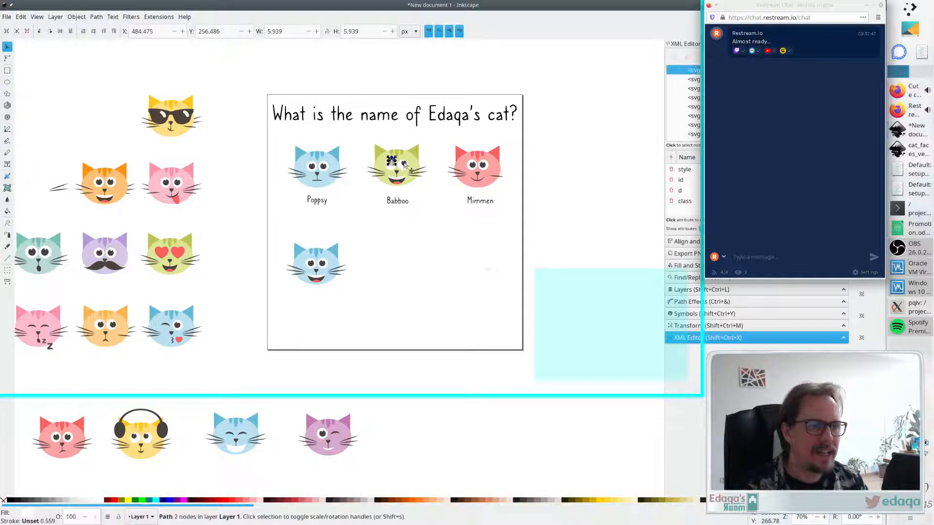
click(439, 232)
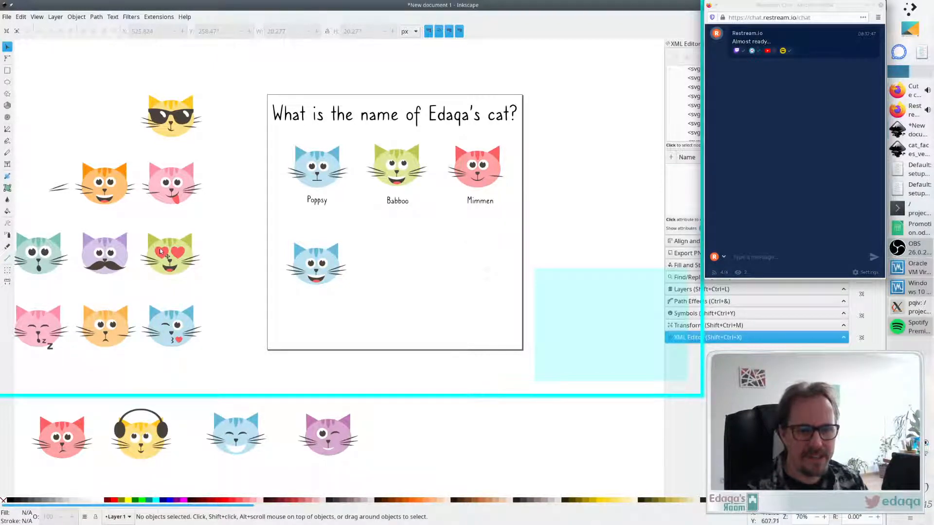
- Copy a heart from the heart-eyed green cat and place it below the red cat's label
double_click(178, 256)
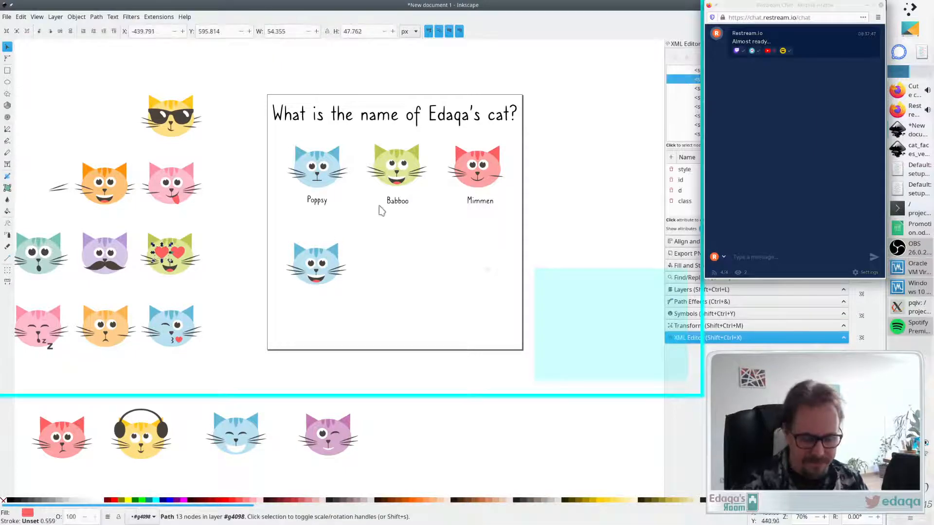
key(ctrl+v)
key(Escape)
drag(455, 195, 458, 223)
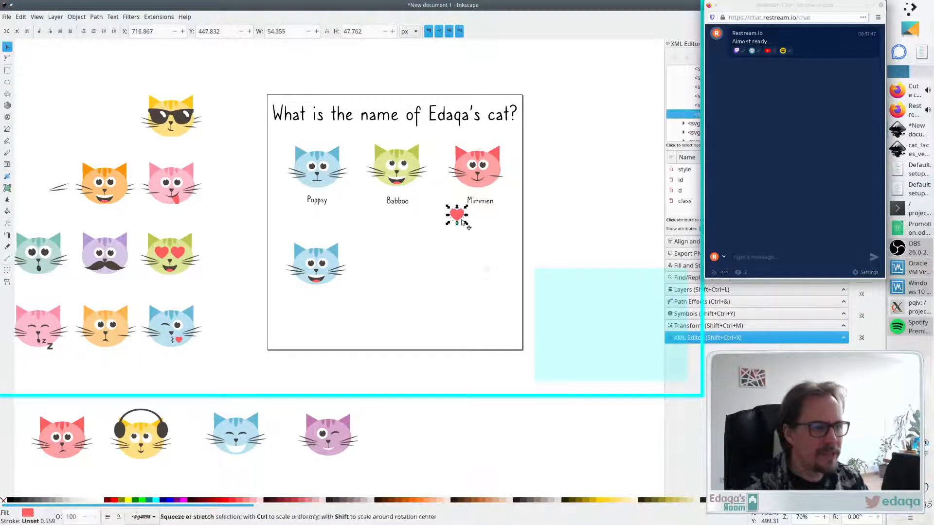
- Ungroup the red cat and delete the pupil of its left eye
click(477, 179)
key(ctrl+shift+g)
click(533, 211)
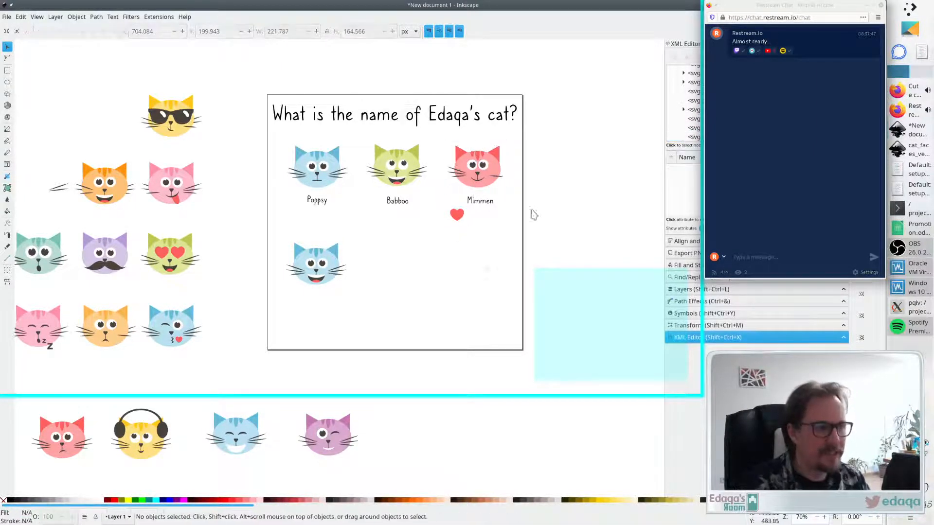
click(472, 162)
click(484, 195)
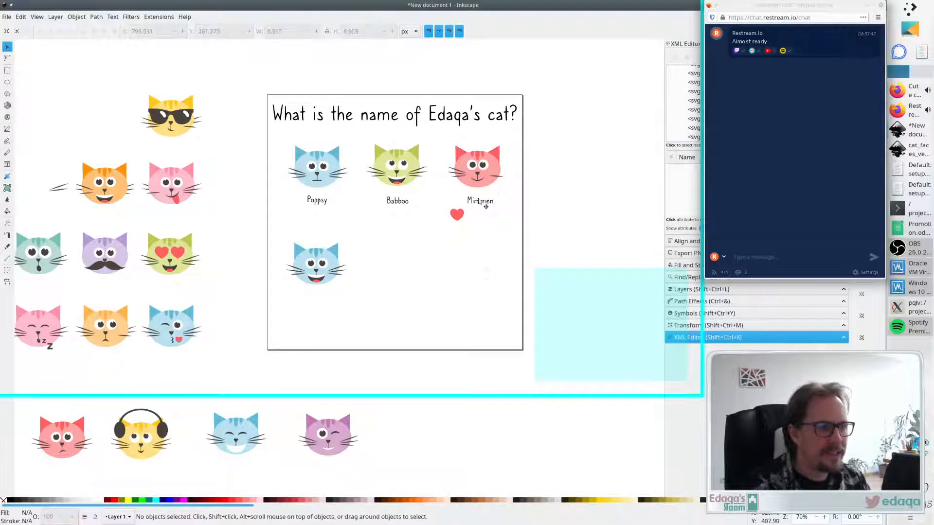
click(471, 166)
key(Delete)
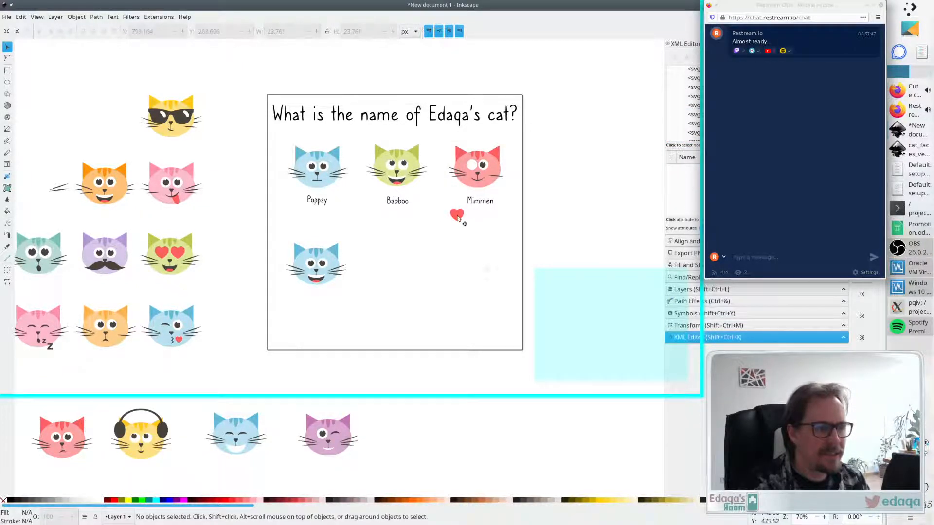
- Move the heart from below the red cat's label onto its empty left eye and scale it down to fit
mouse_move(458, 219)
mouse_down()
mouse_move(463, 190)
mouse_move(463, 225)
mouse_up()
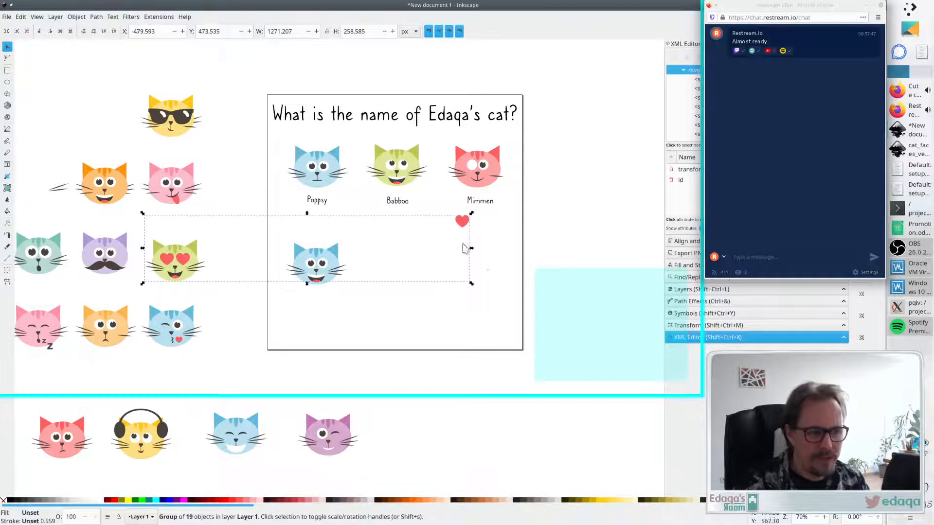
key(Escape)
ctrl+click(465, 226)
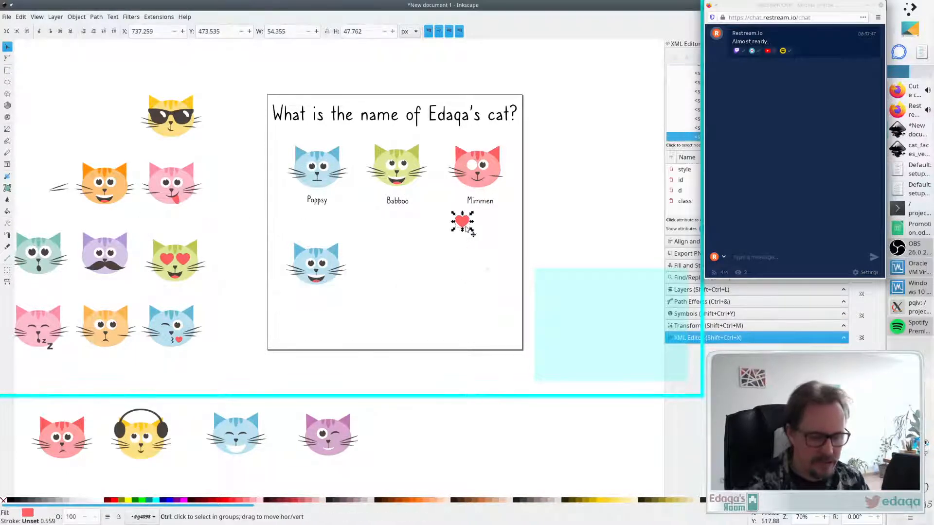
key(Delete)
key(ctrl+v)
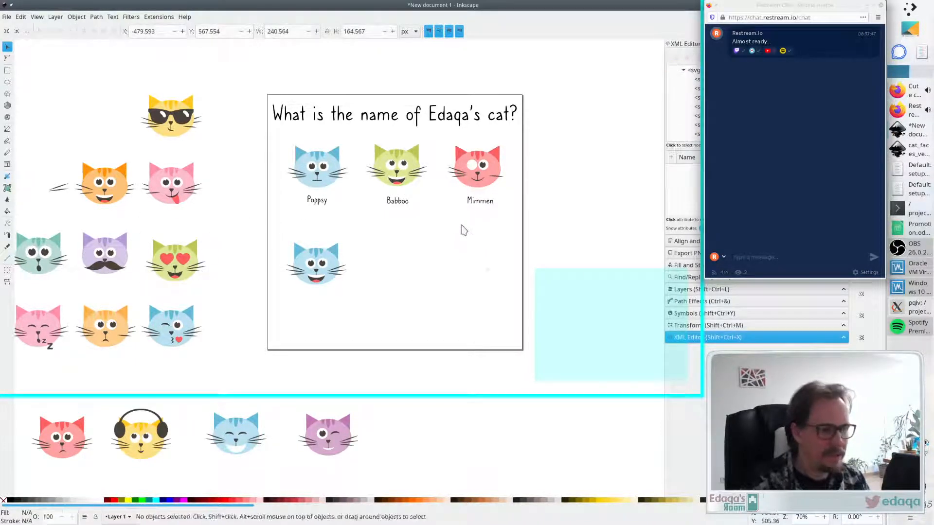
drag(463, 227, 471, 171)
scroll(483, 167, up, 2)
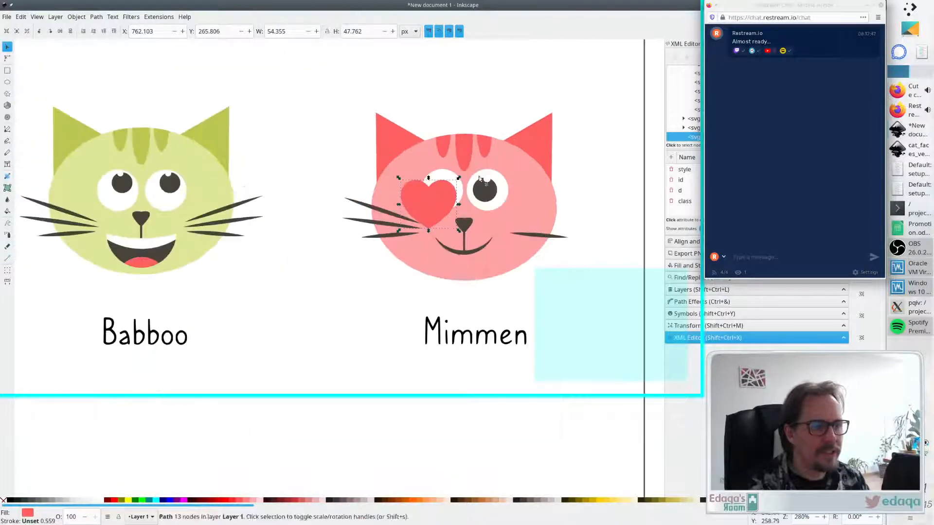
drag(396, 232, 445, 188)
click(603, 130)
- Copy the red cat's right pupil and position the pasted copy over the heart in the left eye
click(488, 193)
click(486, 179)
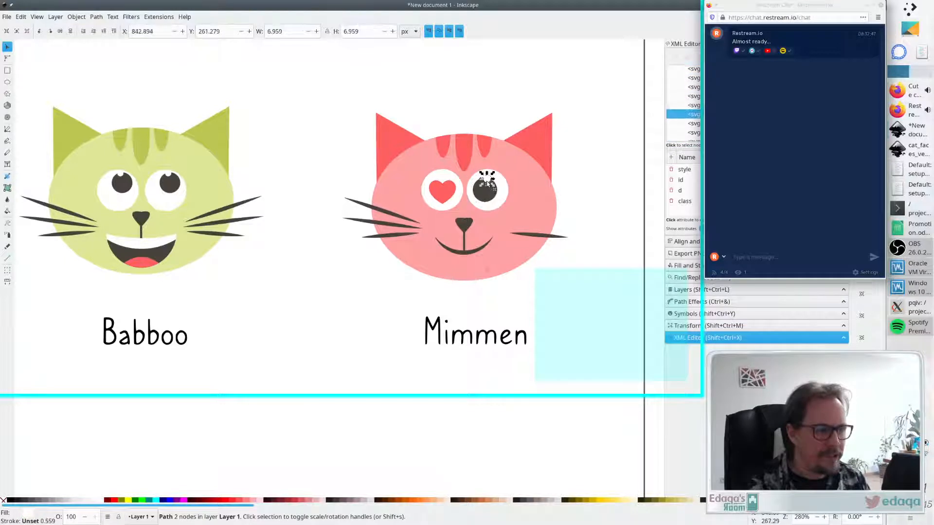
key(ctrl+c)
key(ctrl+v)
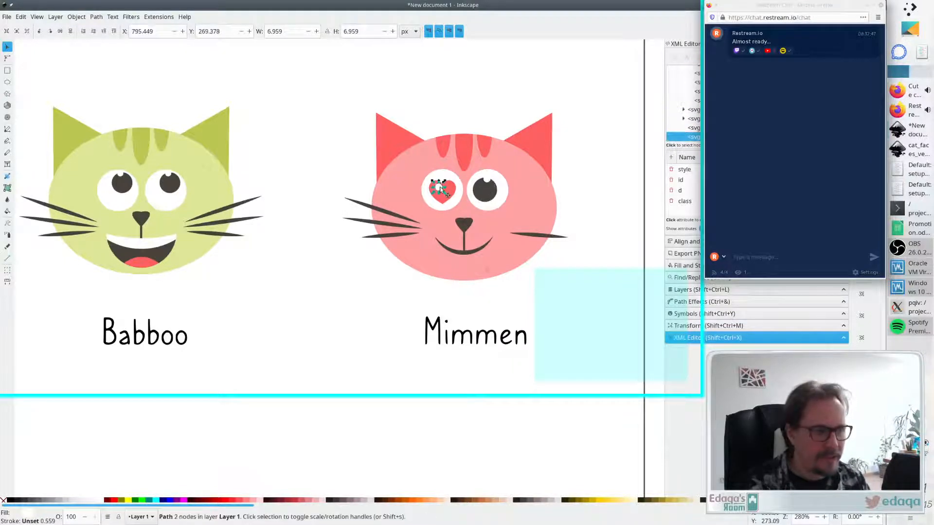
drag(439, 188, 453, 182)
click(631, 114)
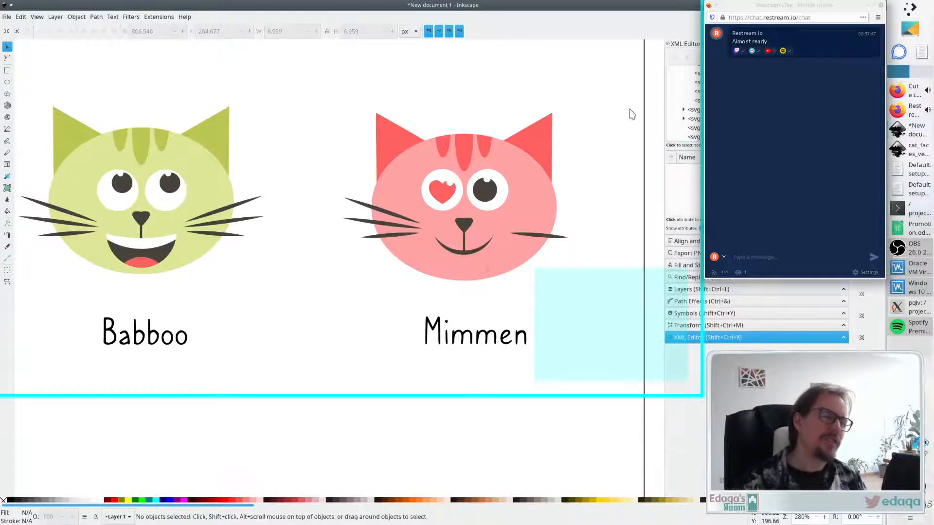
drag(453, 184, 437, 184)
click(613, 169)
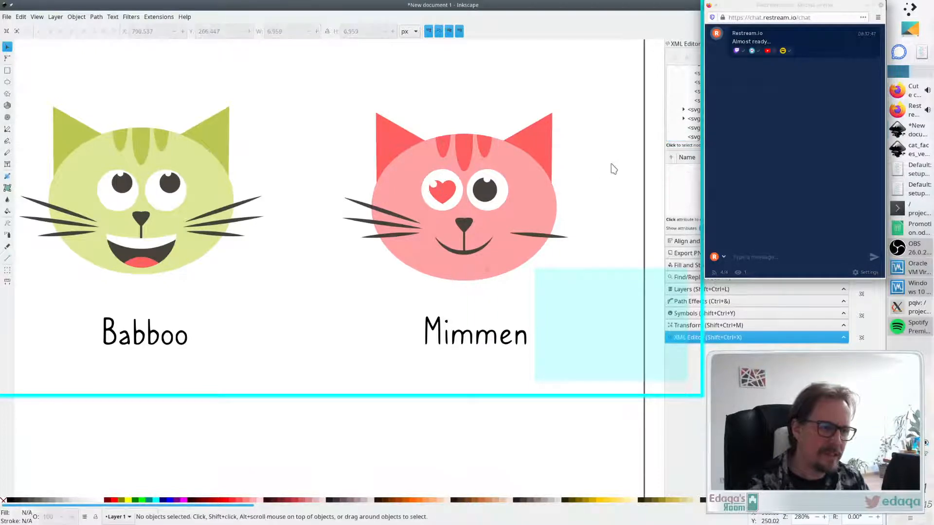
- Try to recolour the left-eye heart with the Dropper by sampling the pupil colour
scroll(613, 169, down, 4)
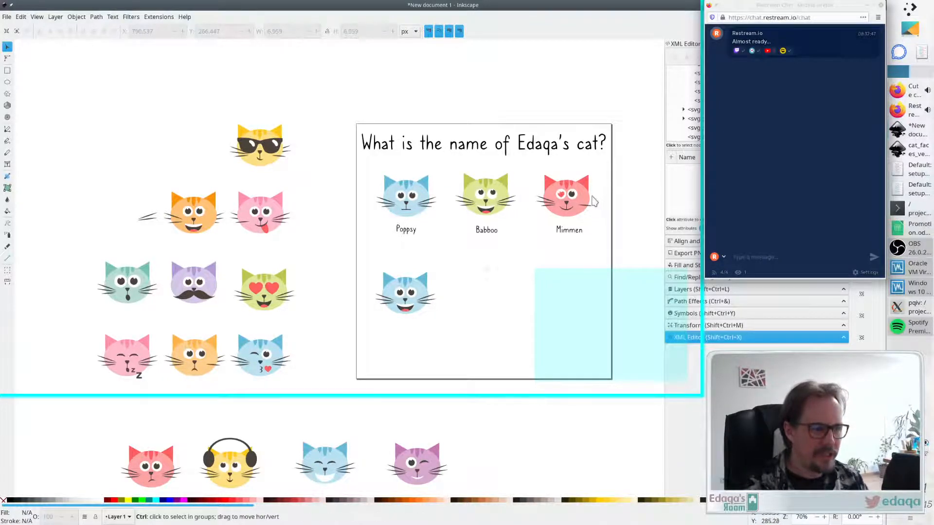
scroll(602, 203, up, 3)
click(509, 193)
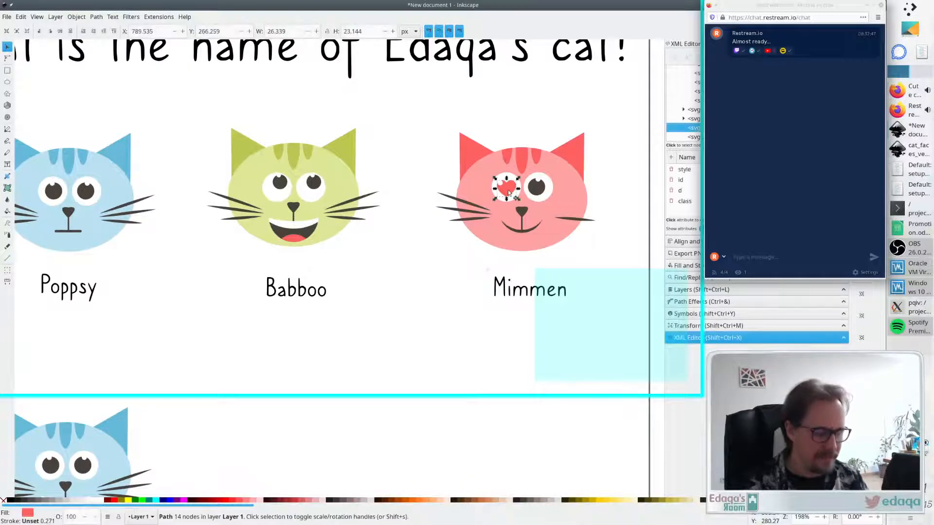
key(d)
click(538, 188)
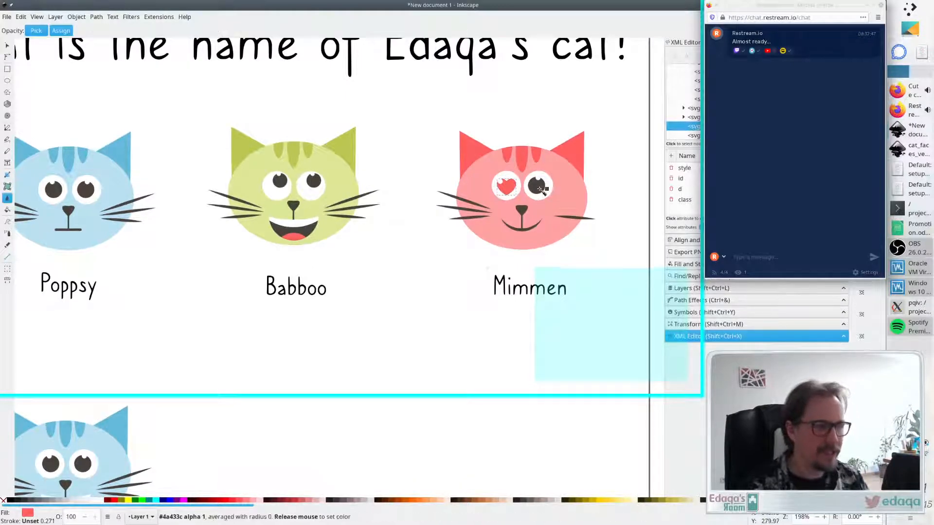
key(s)
click(604, 187)
- Zoom and pan around the canvas to review the quiz page and the spare cat faces
scroll(621, 203, down, 3)
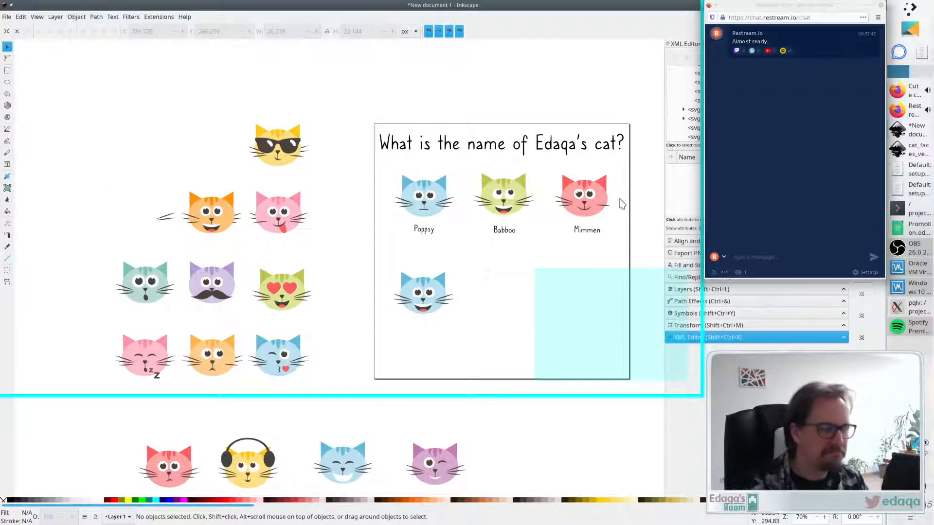
scroll(622, 203, down, 2)
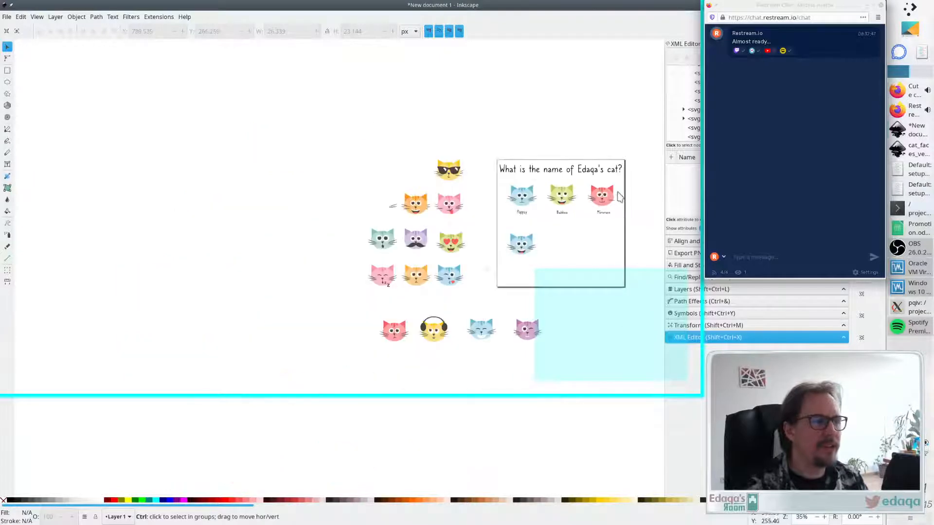
scroll(631, 202, down, 2)
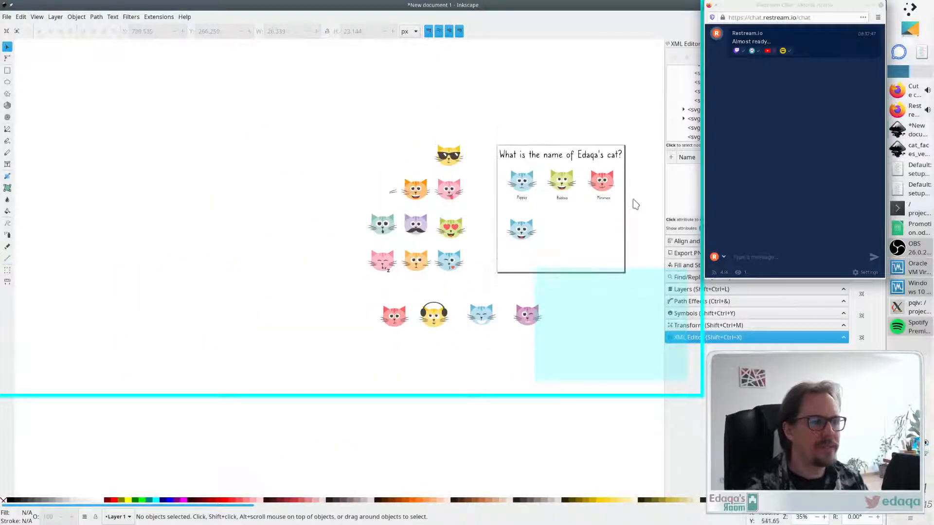
scroll(630, 199, up, 1)
scroll(625, 198, right, 8)
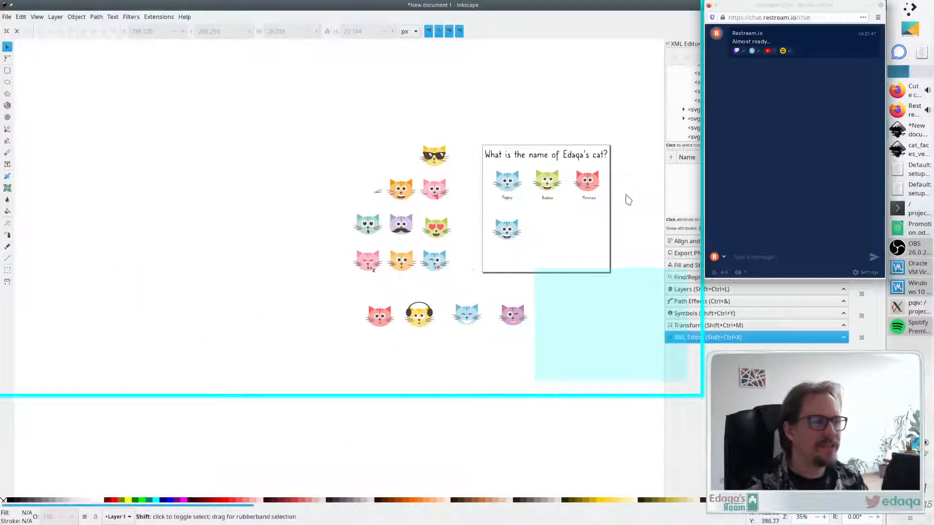
scroll(475, 205, down, 2)
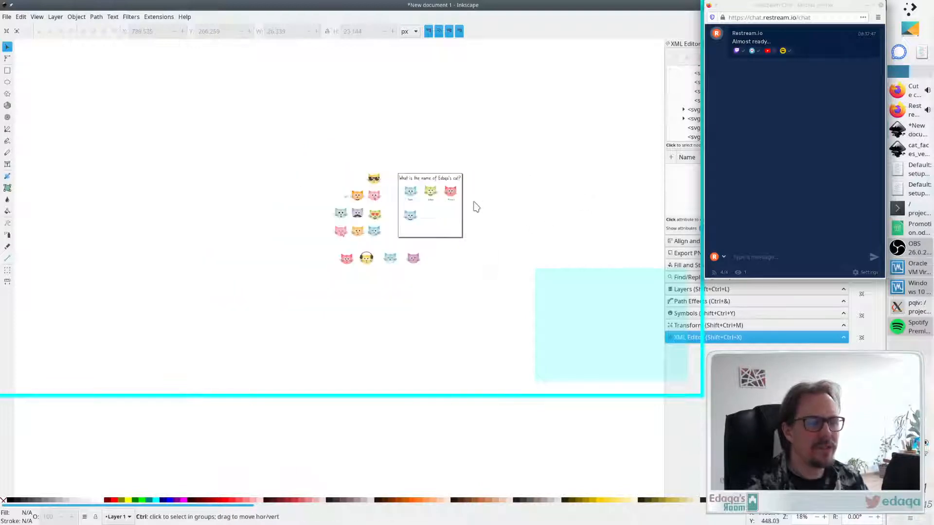
scroll(475, 207, up, 1)
scroll(465, 198, up, 3)
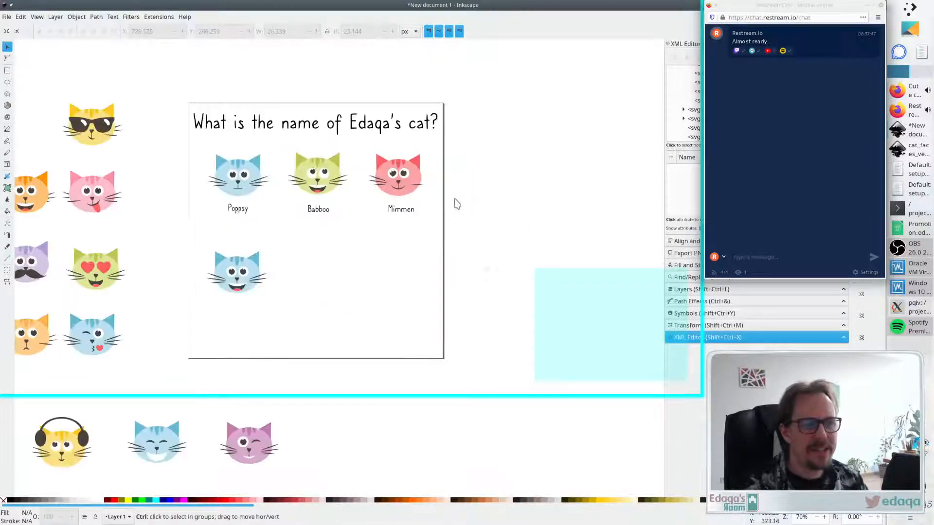
ctrl+click(395, 177)
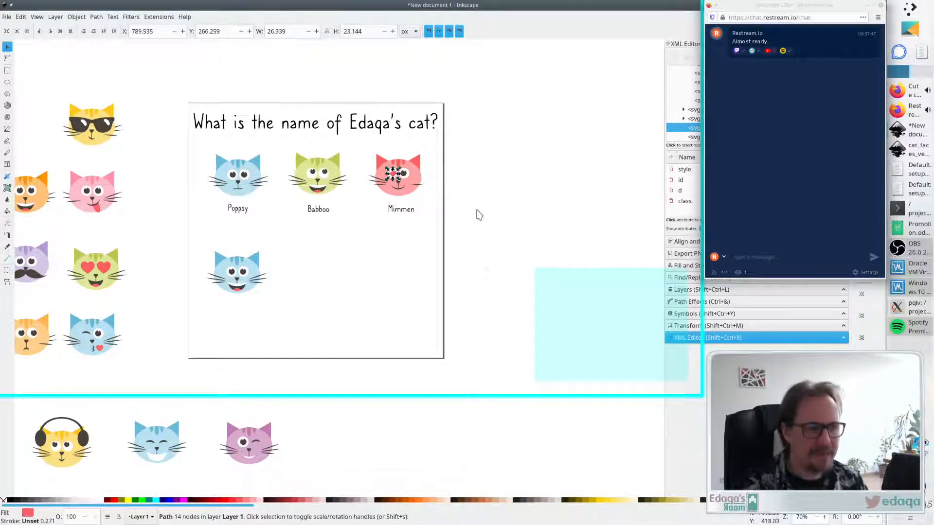
scroll(482, 222, down, 5)
scroll(494, 220, up, 3)
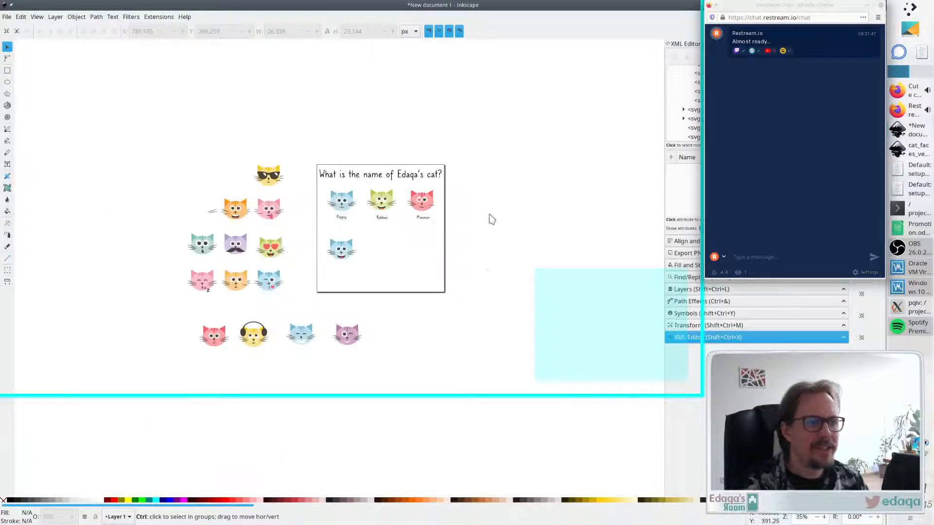
scroll(477, 219, up, 1)
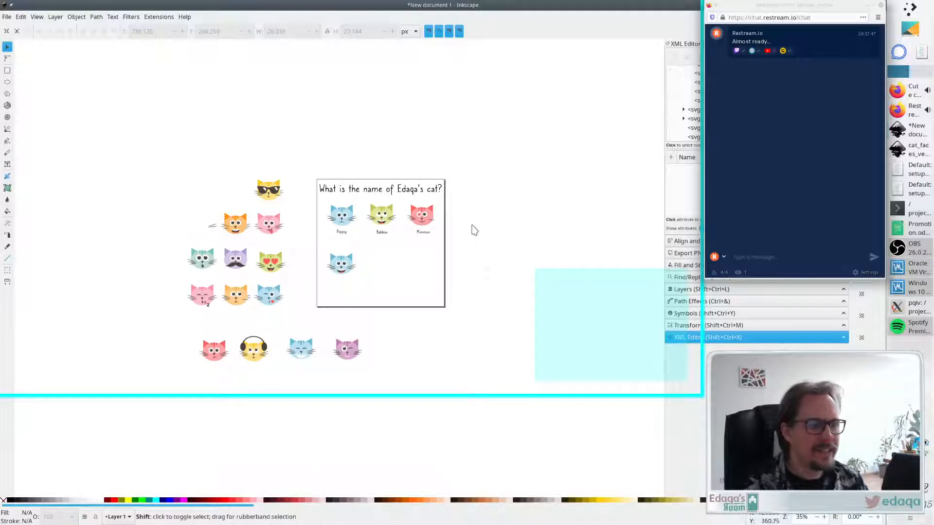
scroll(472, 225, left, 2)
scroll(472, 242, up, 1)
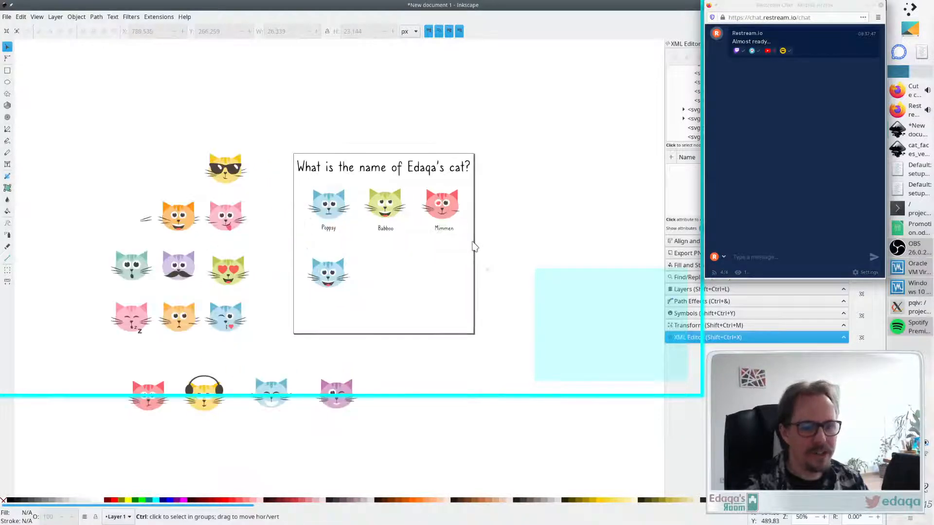
scroll(473, 246, up, 2)
scroll(473, 246, up, 1)
scroll(473, 246, down, 1)
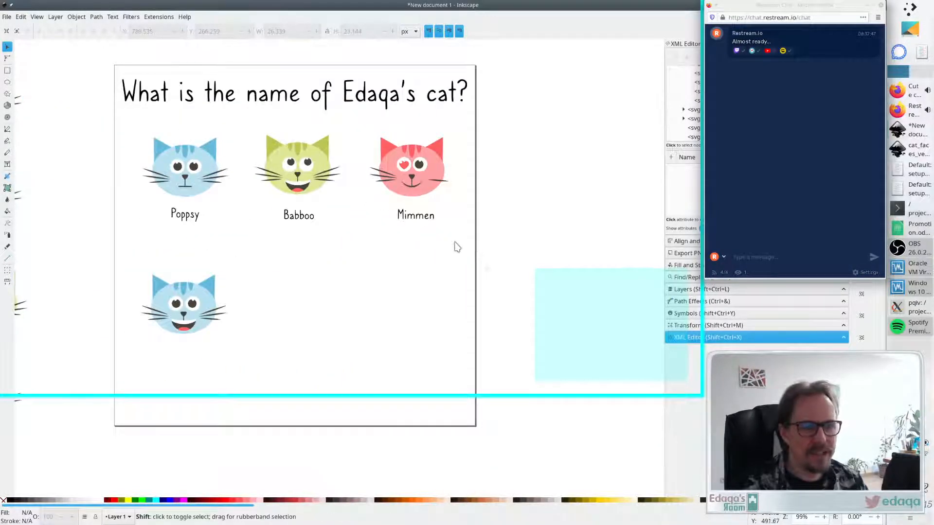
scroll(456, 245, left, 2)
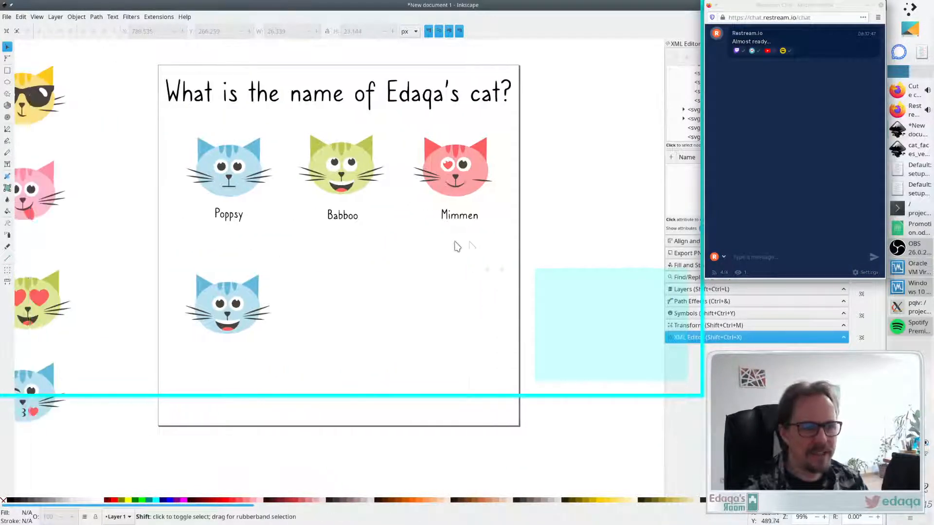
- Delete the red cat's right pupil and the stray pupil copy beside it
ctrl+click(479, 167)
key(Delete)
ctrl+click(478, 162)
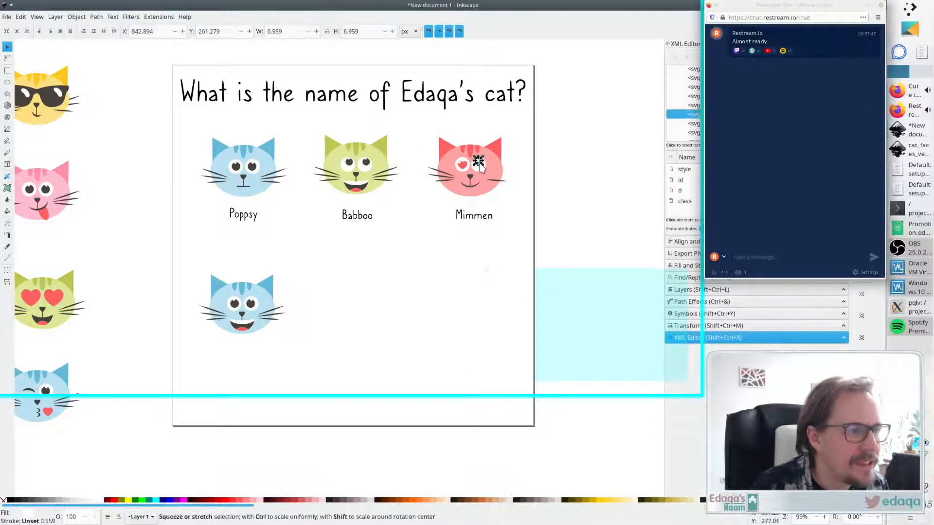
key(Delete)
- Group the heart and pupil pieces and position a heart over the red cat's right eye too, giving it heart eyes
ctrl+click(459, 165)
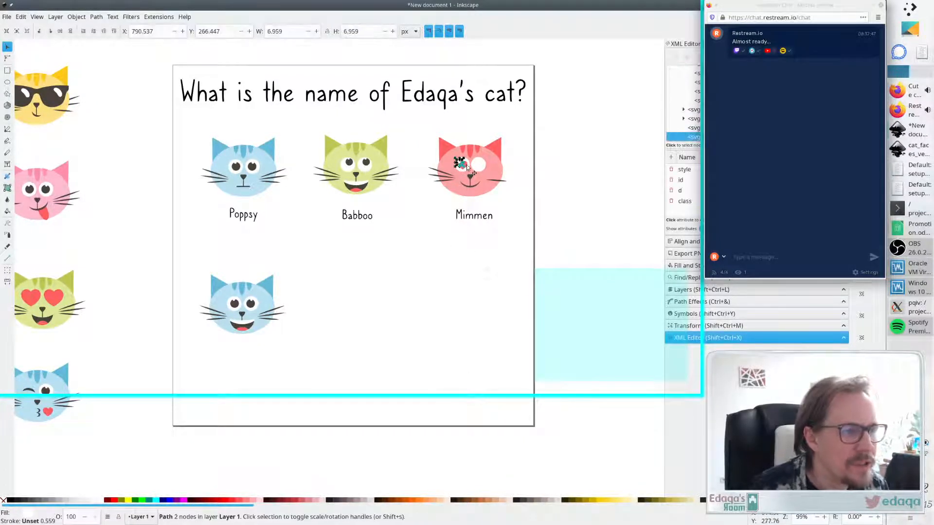
shift+click(465, 166)
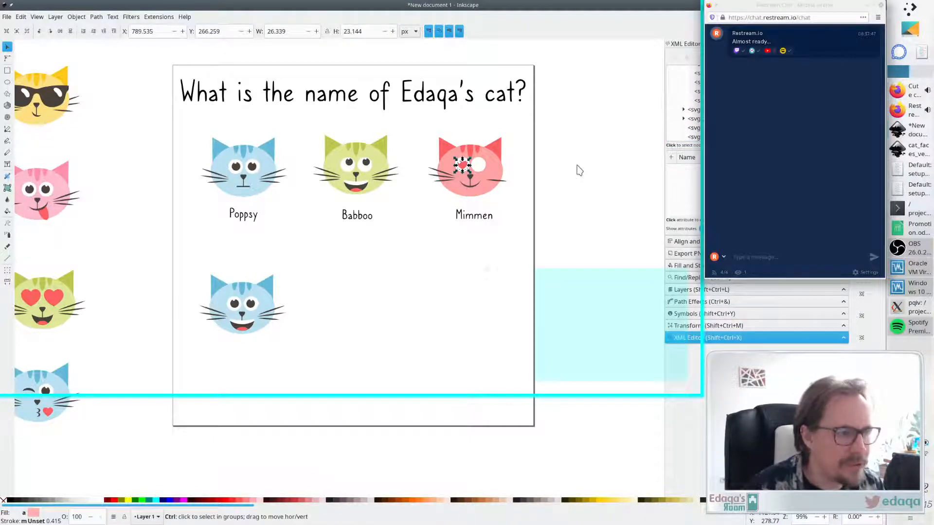
key(ctrl+g)
mouse_move(470, 161)
mouse_down()
mouse_move(488, 144)
mouse_move(477, 165)
mouse_up()
click(523, 153)
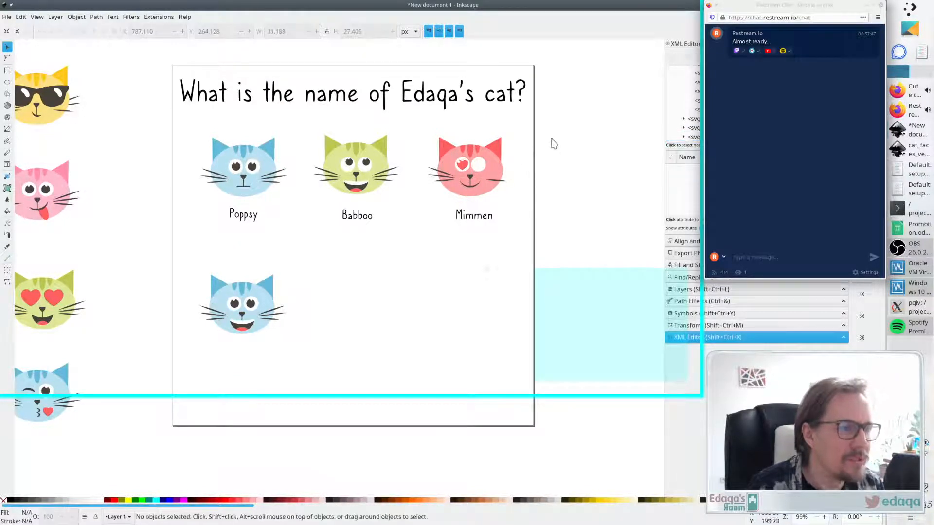
click(488, 166)
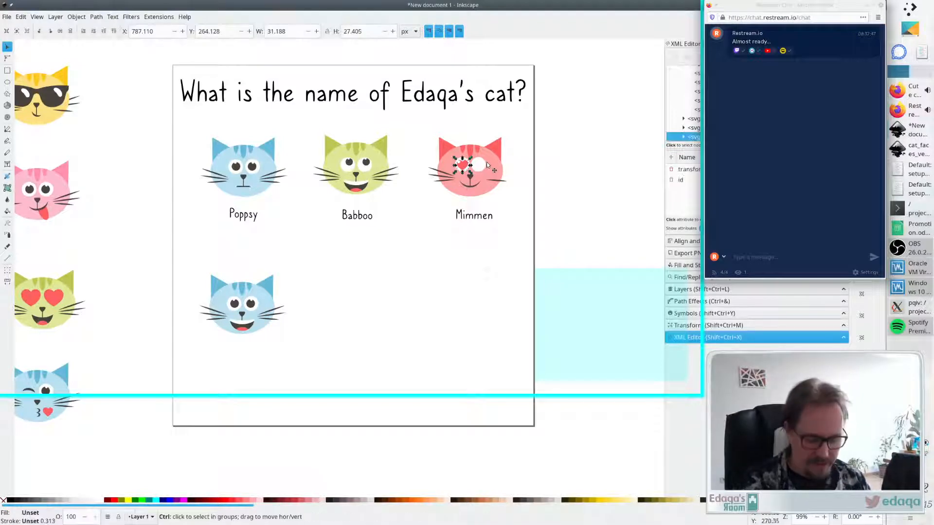
drag(488, 165, 477, 168)
click(564, 164)
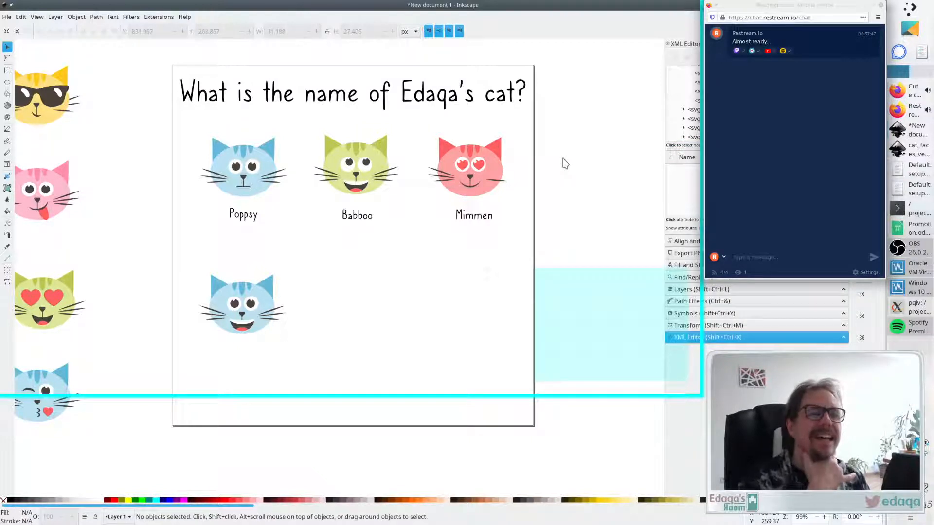
- Copy the Poppsy label and place the copy beneath the duplicated blue cat
click(247, 220)
key(ctrl+c)
key(ctrl+v)
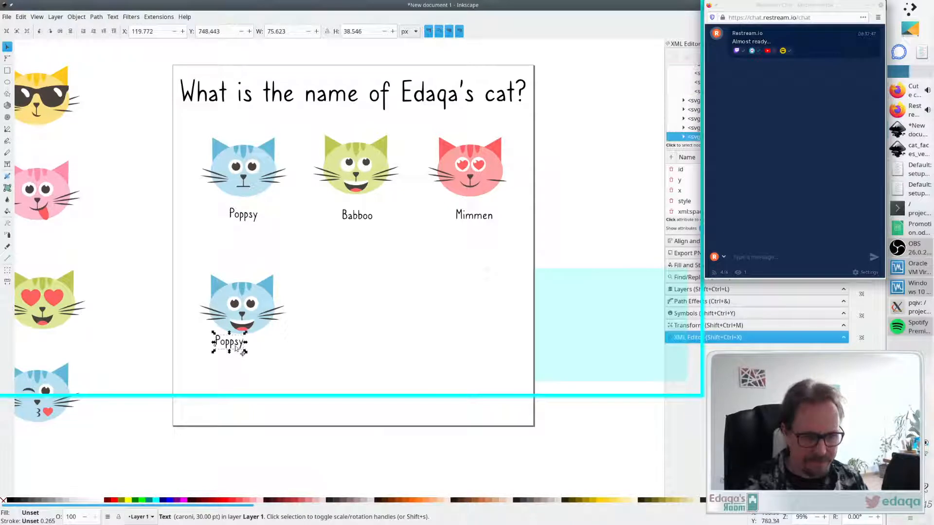
drag(236, 349, 244, 357)
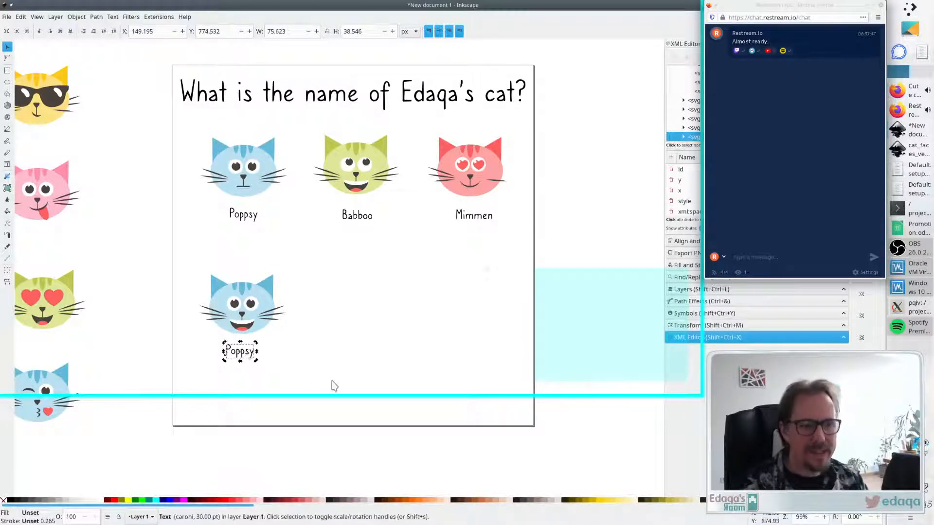
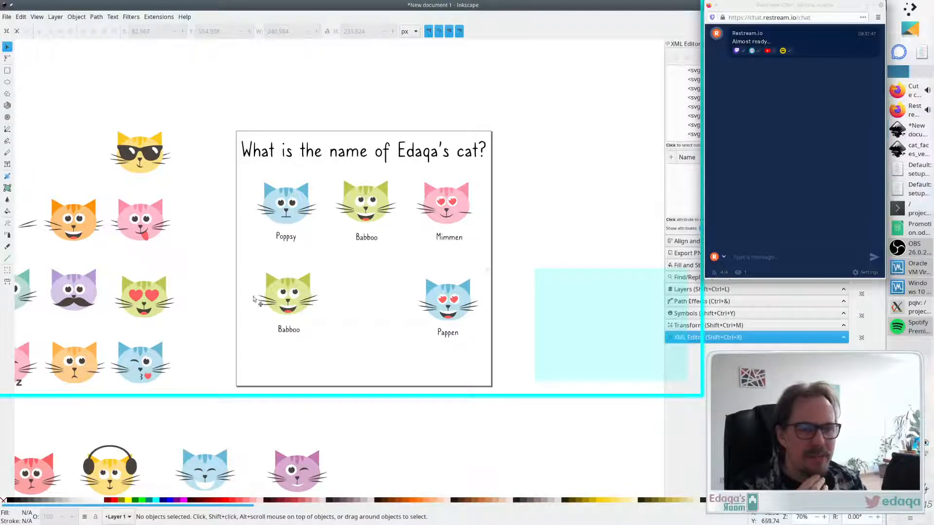
- Move the red cat face from the bottom row up beside the sunglasses cat
scroll(250, 300, down, 1)
scroll(272, 291, up, 1)
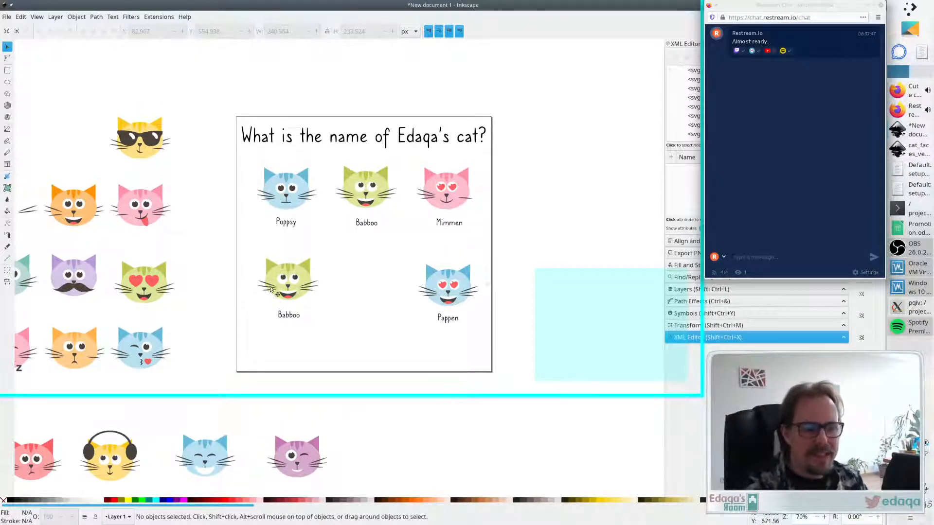
scroll(258, 294, right, 1)
scroll(250, 302, left, 3)
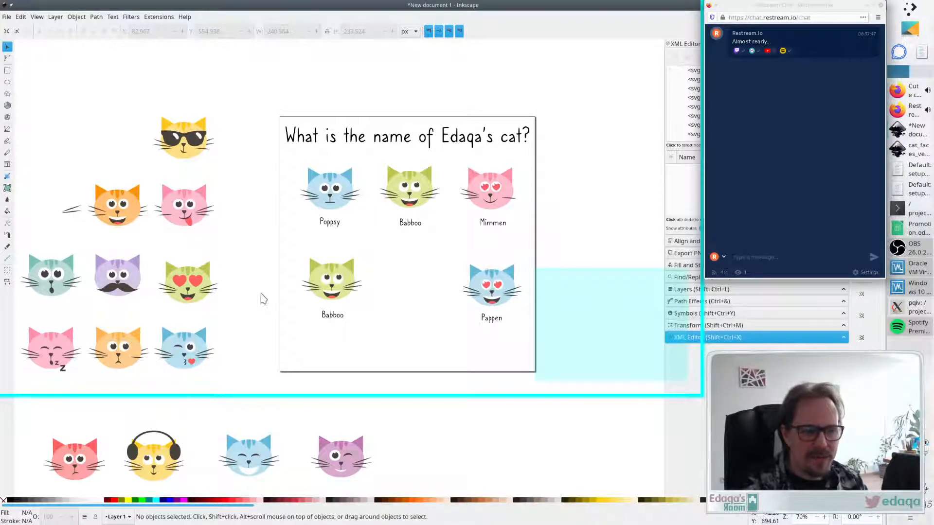
click(119, 364)
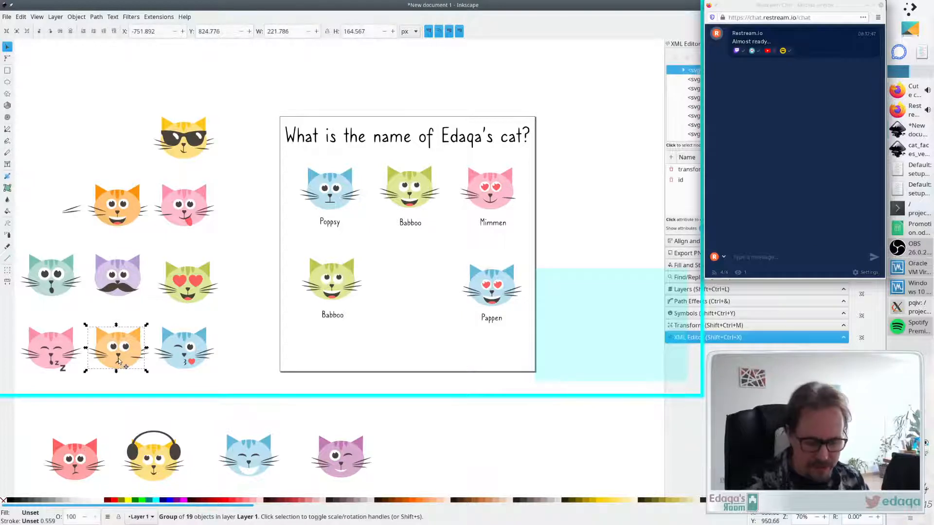
drag(71, 466, 110, 155)
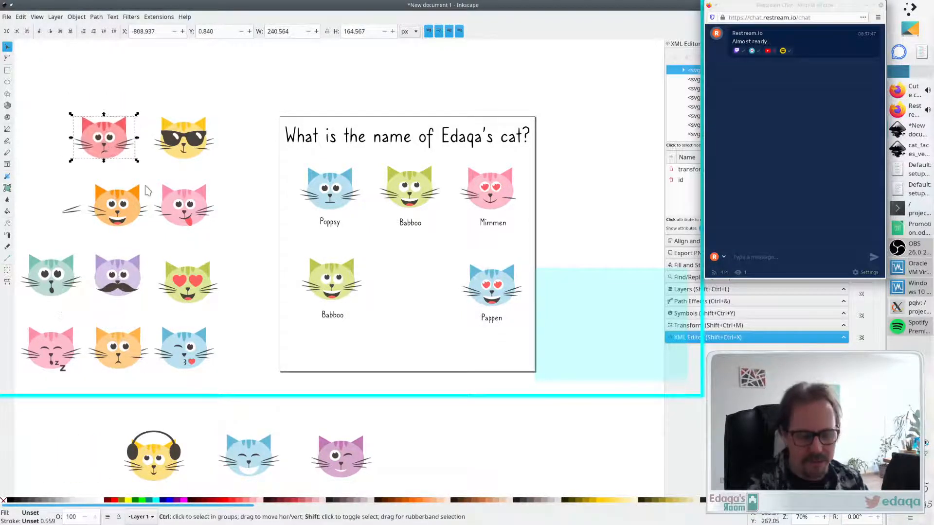
click(239, 194)
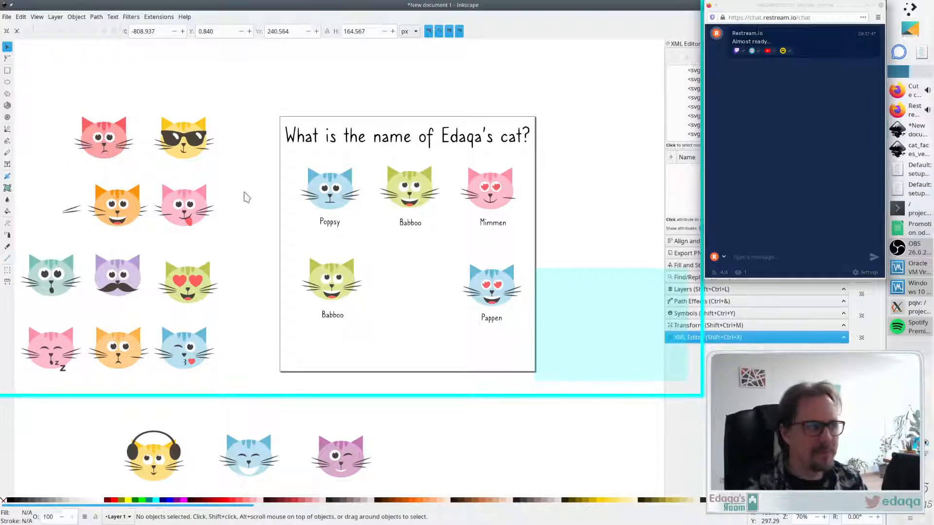
- Copy the red cat's frowning mouth onto Mimmen, deleting Mimmen's original mouth
click(104, 150)
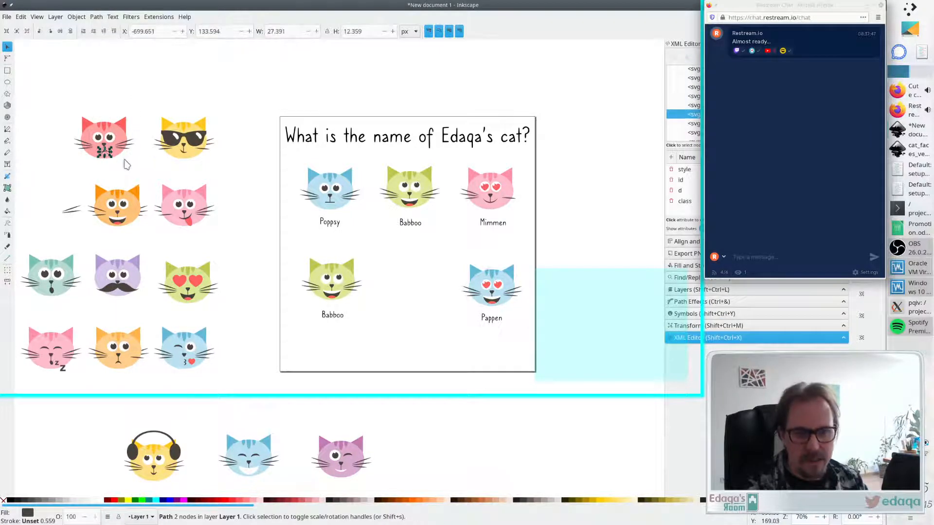
key(ctrl+v)
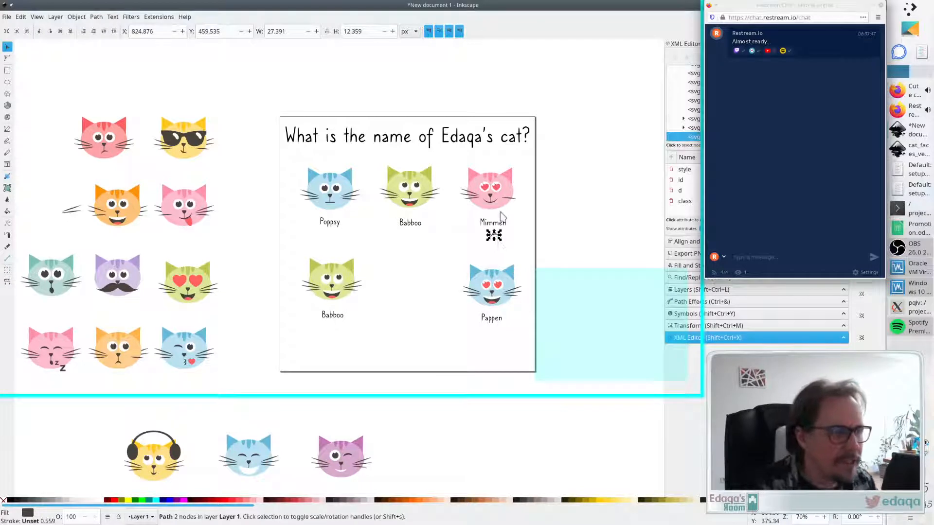
click(516, 222)
click(496, 202)
key(Delete)
drag(496, 238, 492, 200)
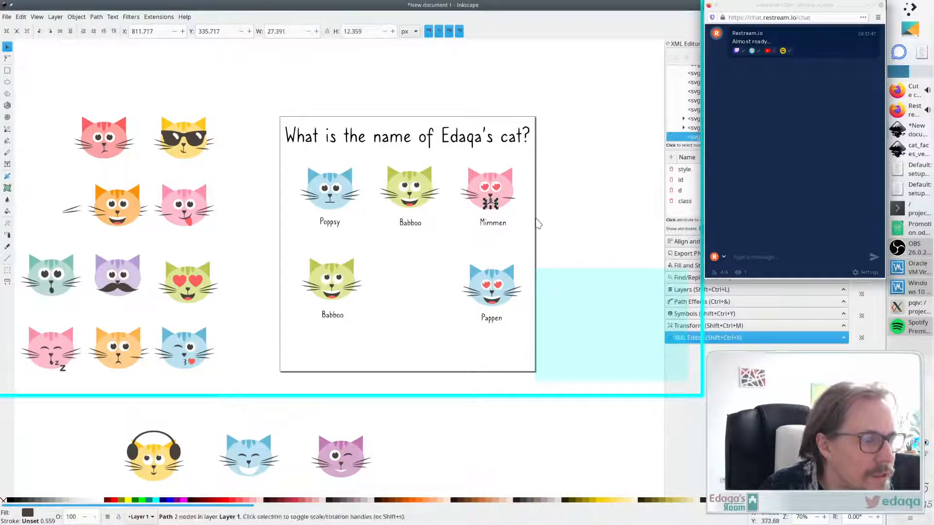
click(537, 224)
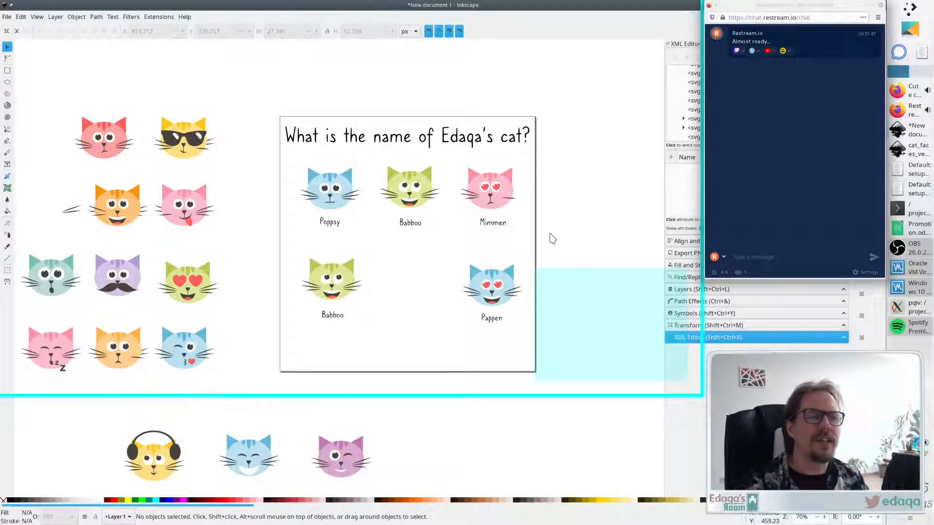
- Nudge Mimmen's new frowning mouth slightly to centre it on the face
ctrl+scroll(509, 241, up, 2)
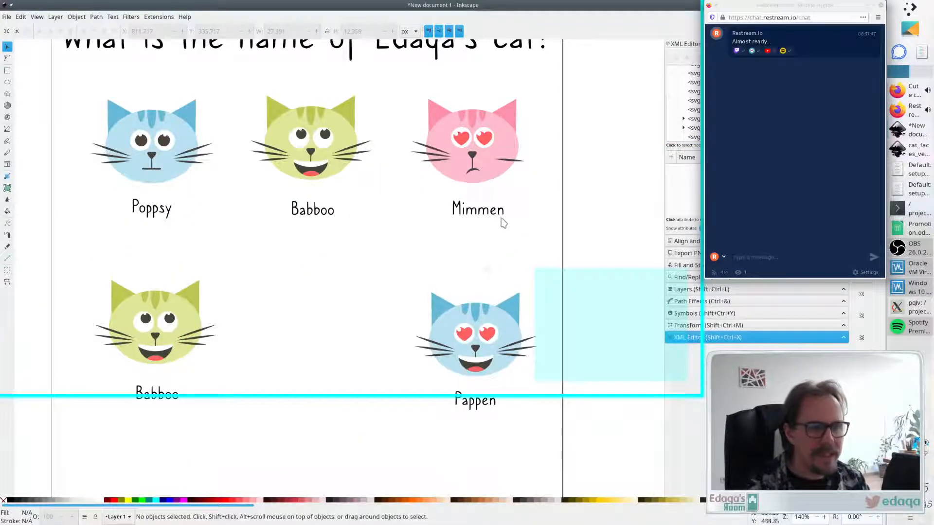
click(474, 168)
mouse_move(482, 166)
mouse_down()
mouse_move(494, 164)
mouse_move(477, 168)
mouse_up()
click(502, 198)
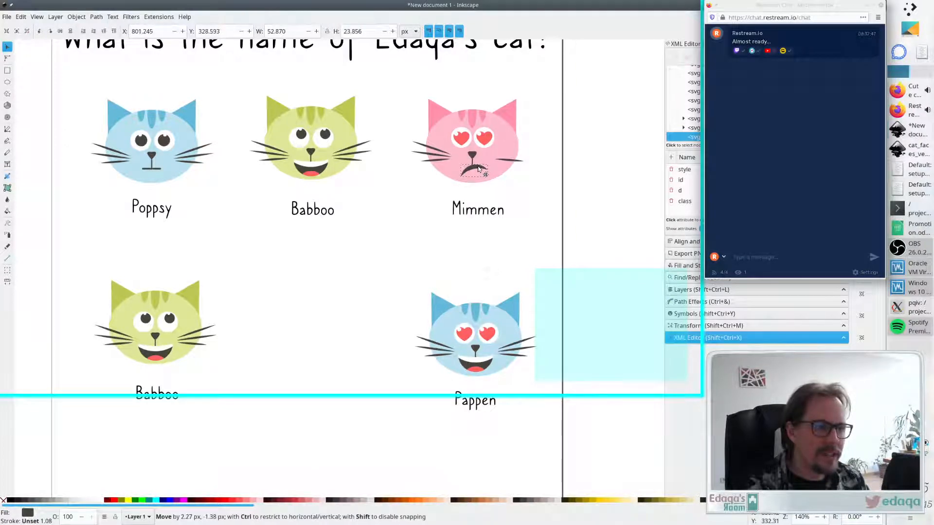
click(534, 220)
- Move the pink tongue-out cat face slightly to the right among the spare faces
scroll(414, 282, down, 1)
scroll(414, 282, down, 1)
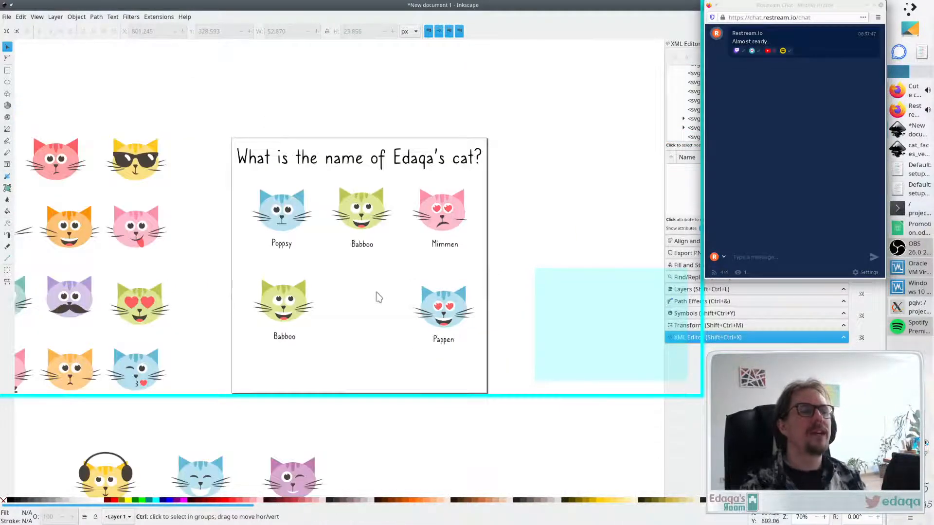
click(465, 222)
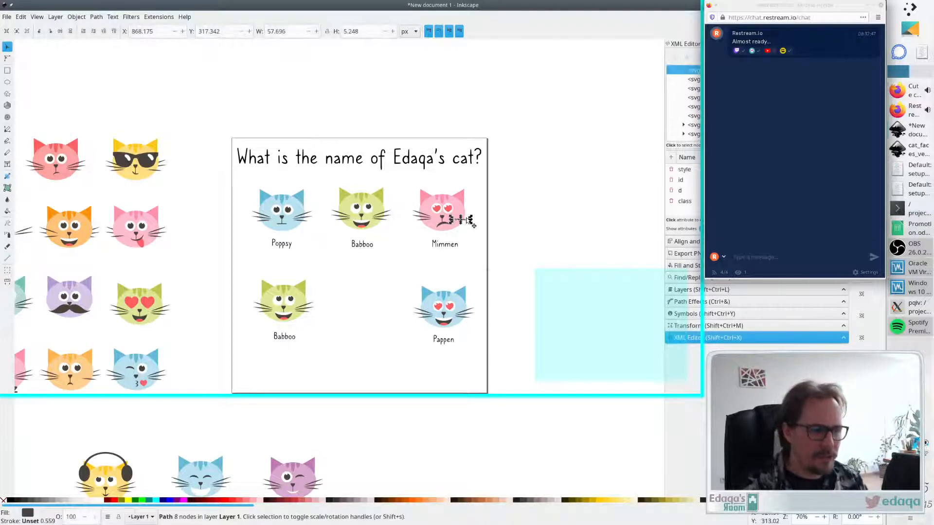
scroll(484, 224, down, 1)
scroll(485, 226, up, 1)
key(Escape)
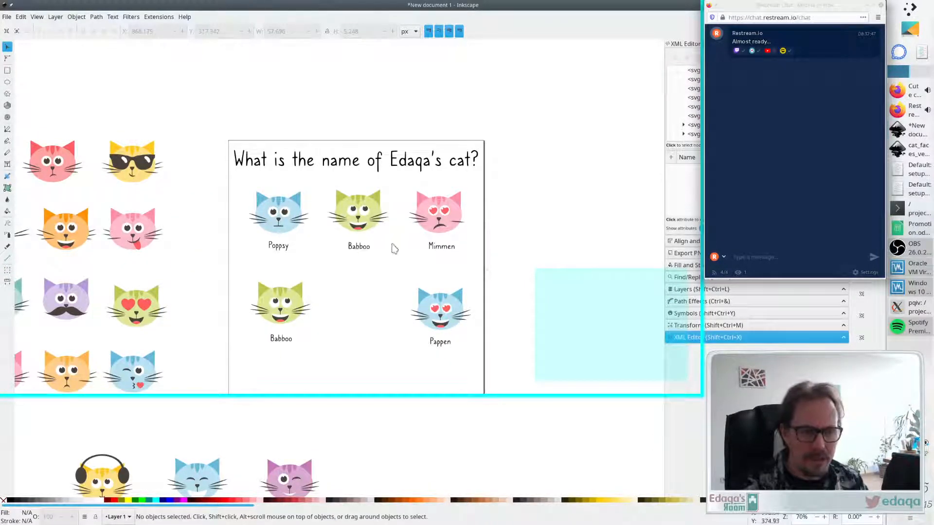
drag(126, 227, 146, 222)
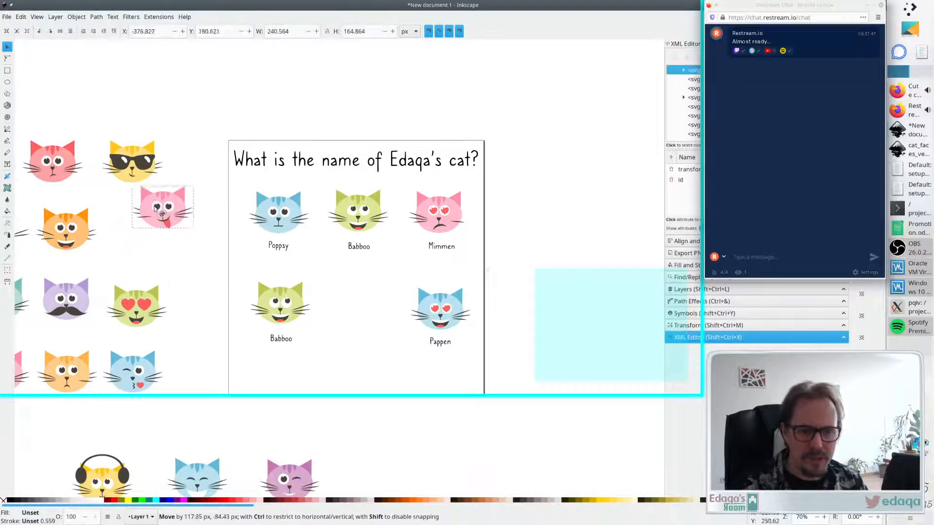
key(Escape)
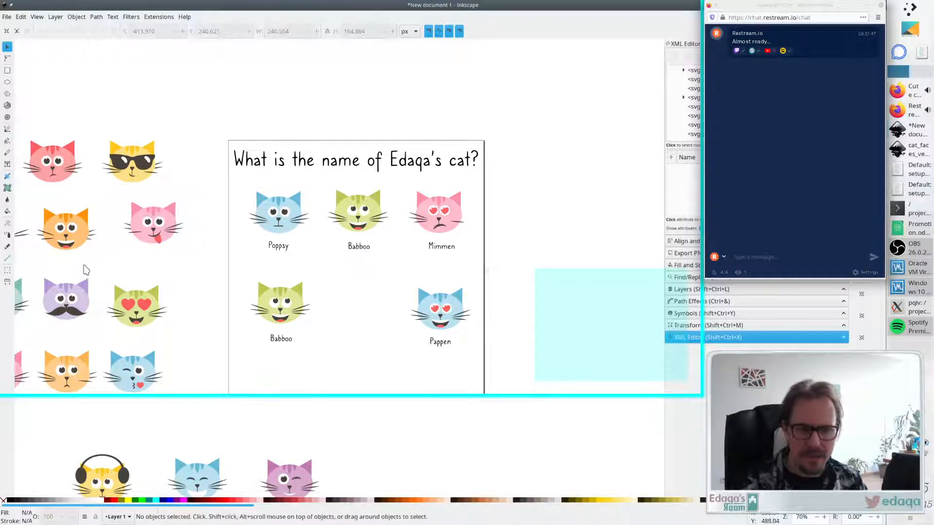
- Copy a piece from the red cat face, paste it onto Mimmen's right side and scale it to fit
click(78, 172)
key(Escape)
click(76, 174)
key(Escape)
drag(94, 184, 60, 159)
key(ctrl+c)
key(ctrl+v)
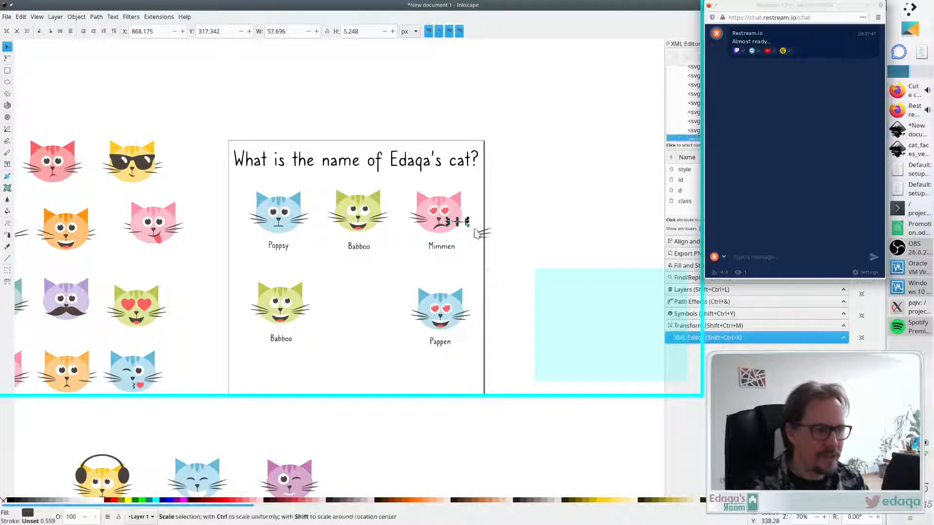
drag(481, 235, 460, 220)
click(473, 244)
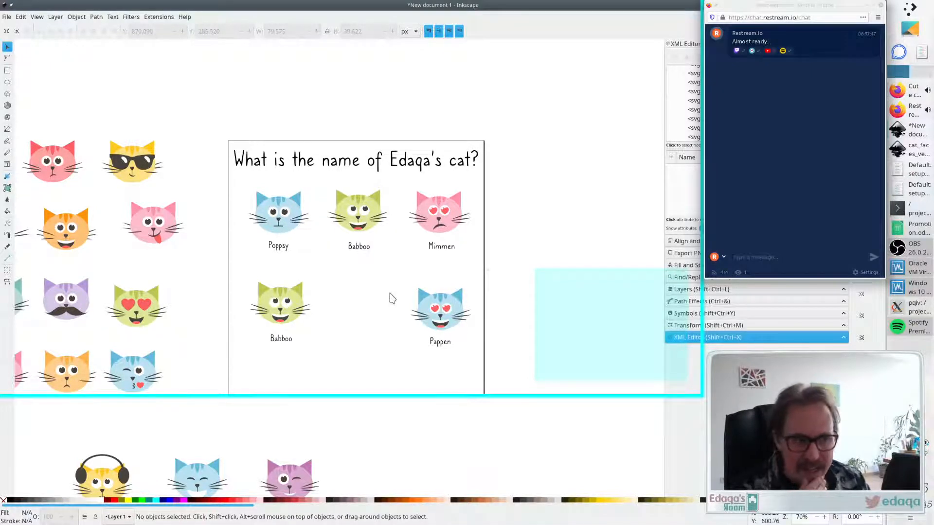
- Replace the lower Babboo cat's smile with a copy of the frowning mouth
click(283, 321)
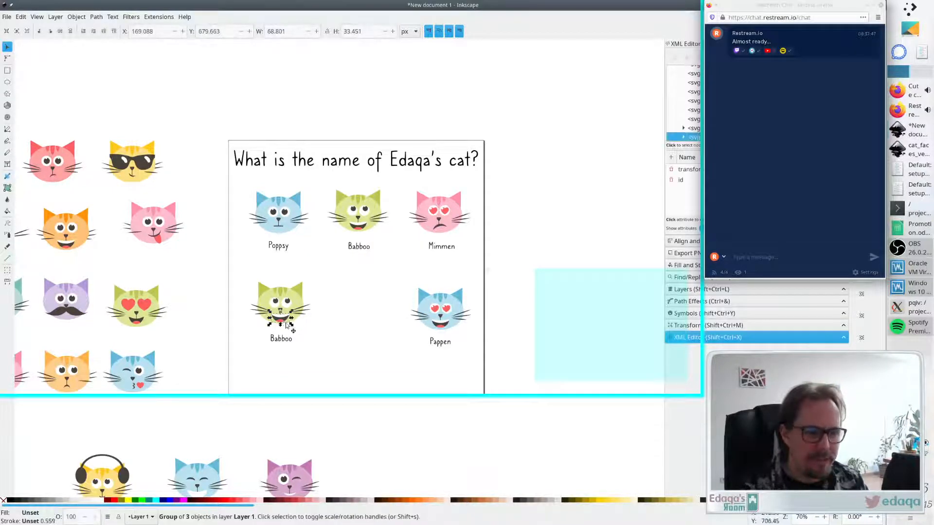
click(363, 306)
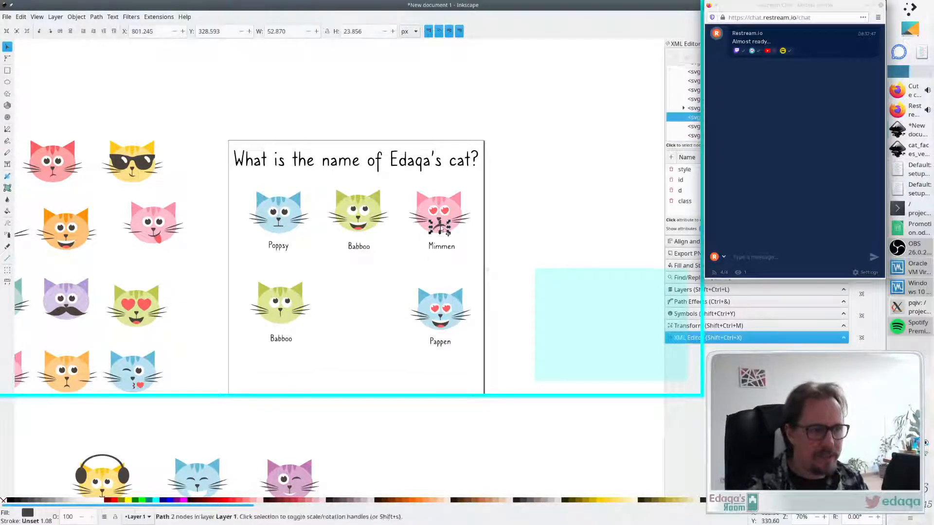
mouse_move(294, 319)
mouse_down()
mouse_move(256, 327)
mouse_move(282, 317)
mouse_up()
click(335, 340)
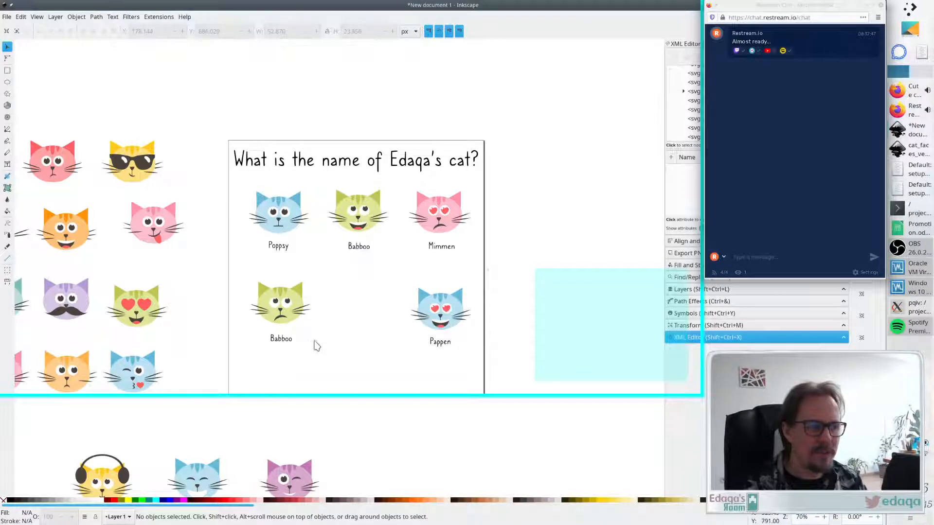
click(439, 230)
key(Escape)
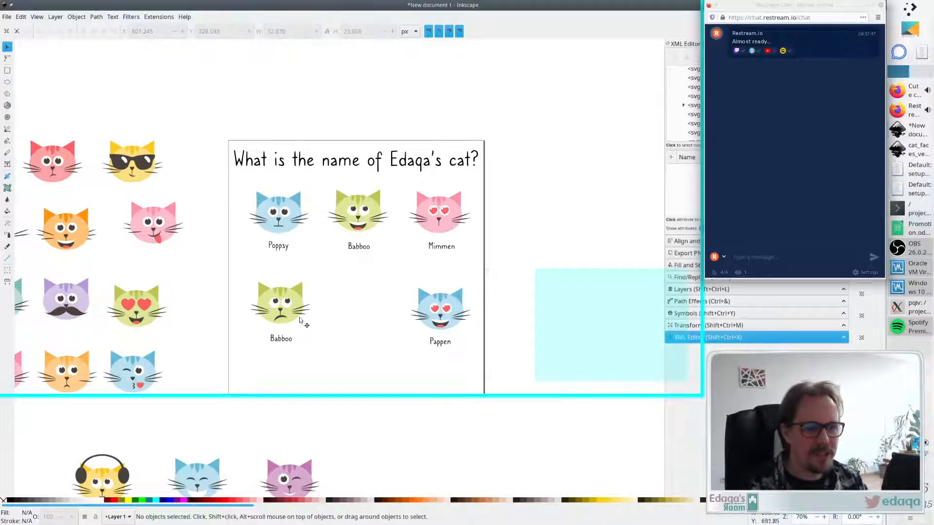
- Copy the purple cat's mustache and paste it onto Mimmen's face
click(59, 306)
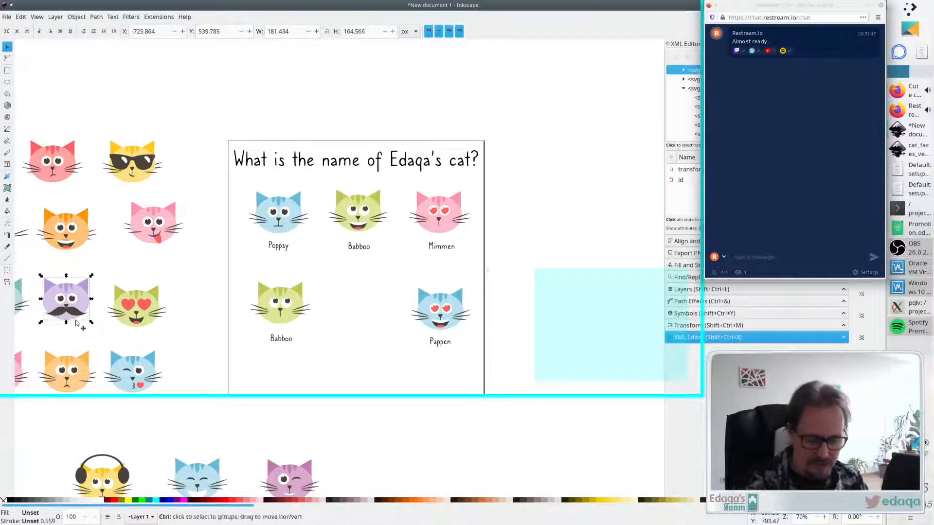
ctrl+click(77, 313)
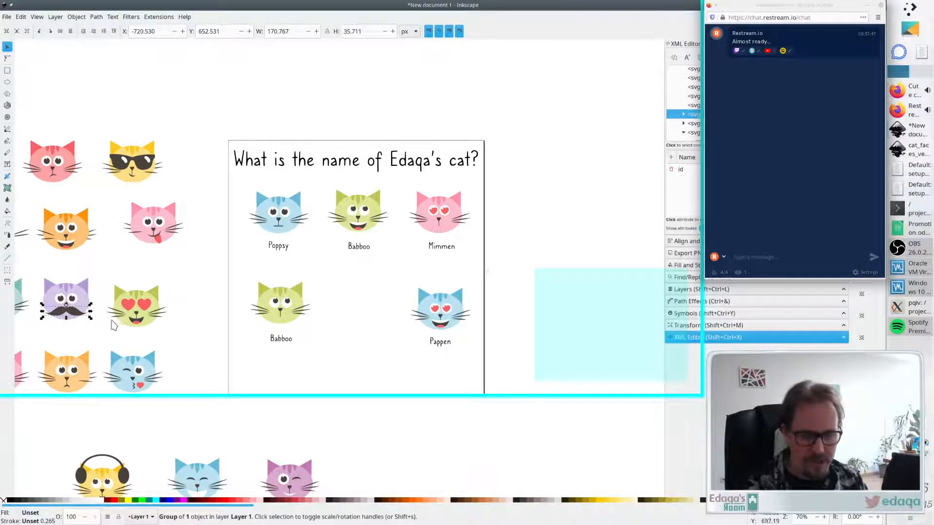
key(ctrl+x)
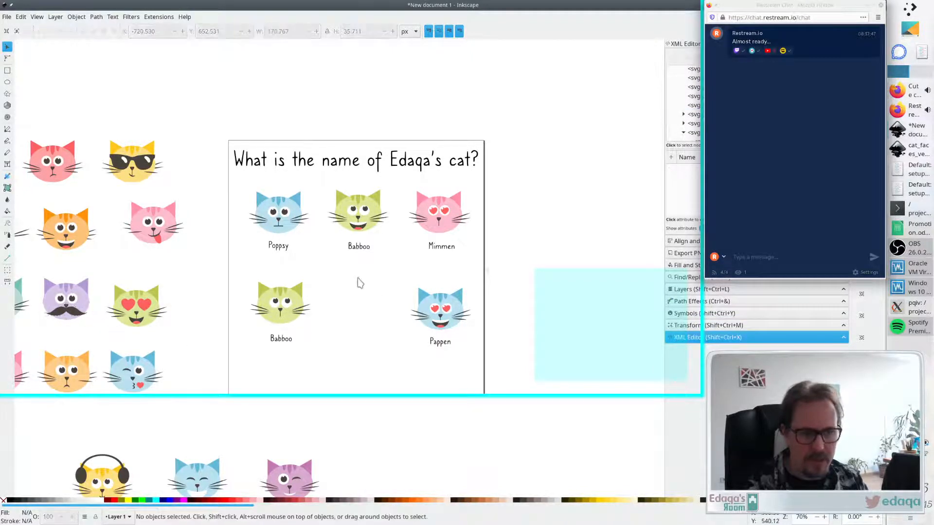
key(ctrl+v)
drag(364, 281, 447, 231)
click(319, 355)
- Paste another mustache onto the lower Babboo cat's face
key(ctrl+v)
drag(328, 343, 288, 318)
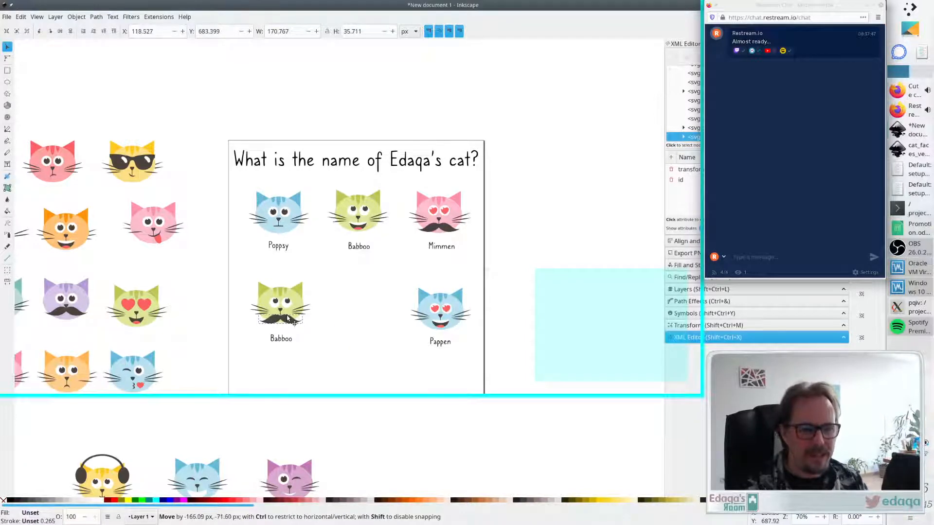
click(340, 325)
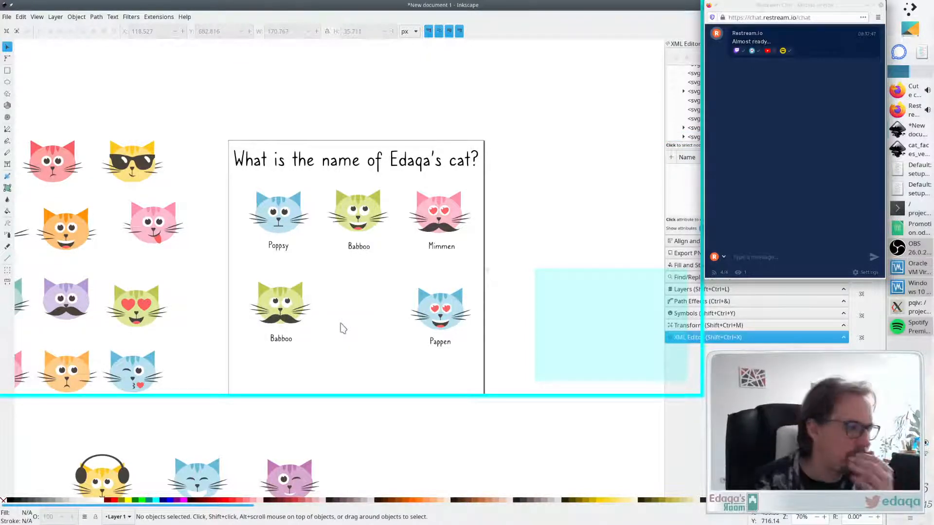
- Nudge Mimmen's mustache slightly into position
click(440, 228)
click(396, 301)
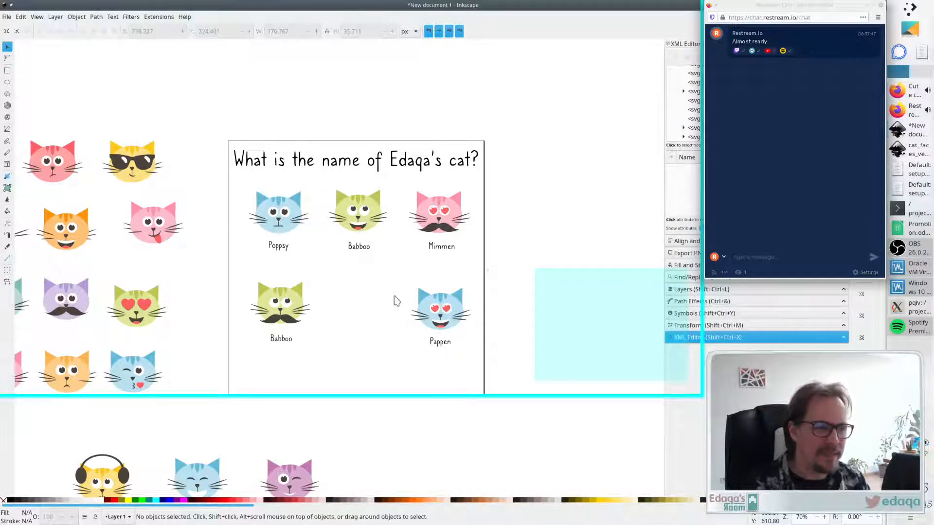
drag(445, 228, 445, 228)
click(375, 306)
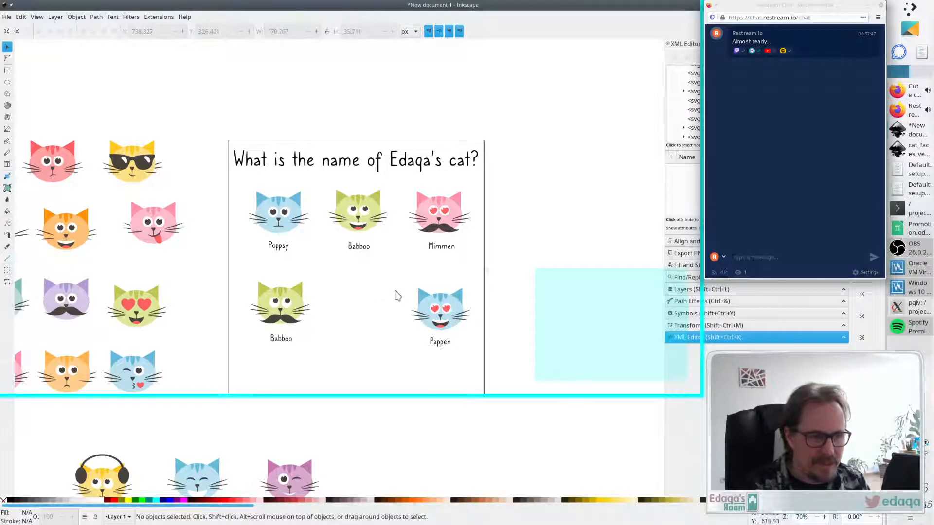
drag(444, 227, 446, 227)
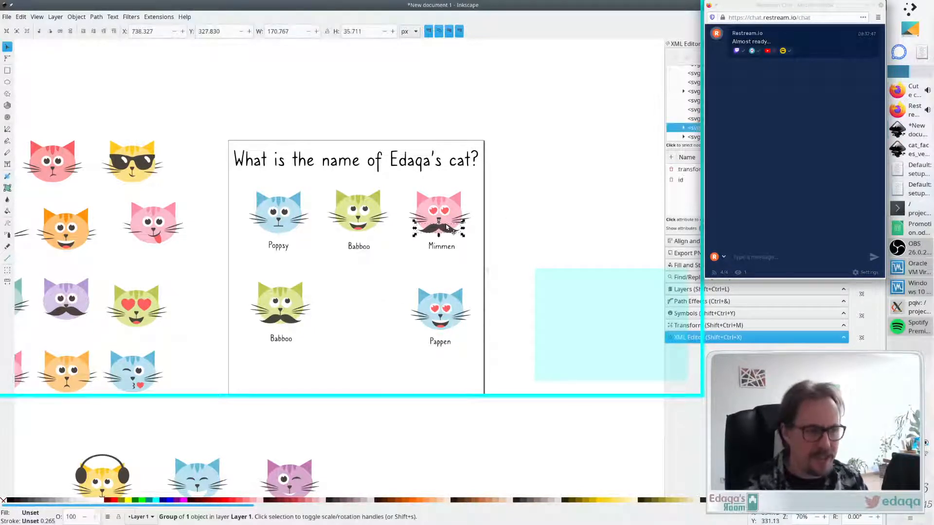
click(342, 363)
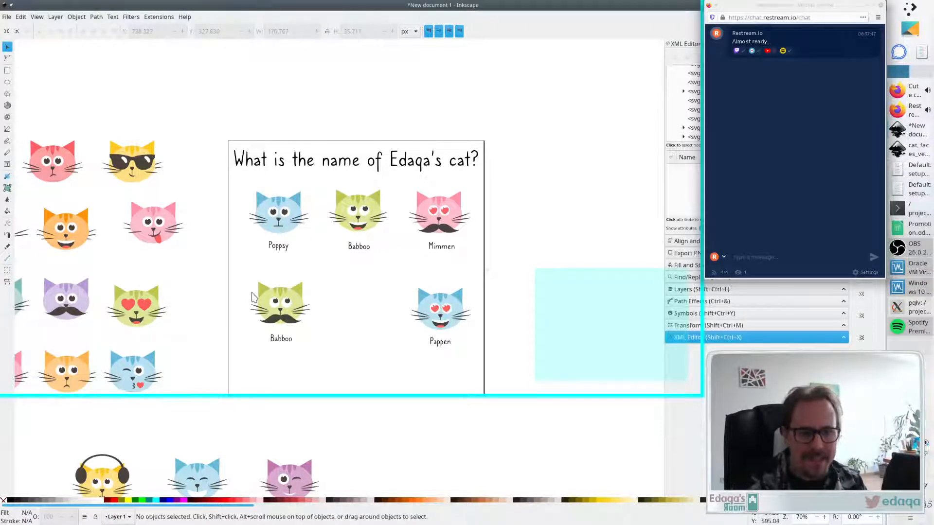
scroll(237, 281, left, 4)
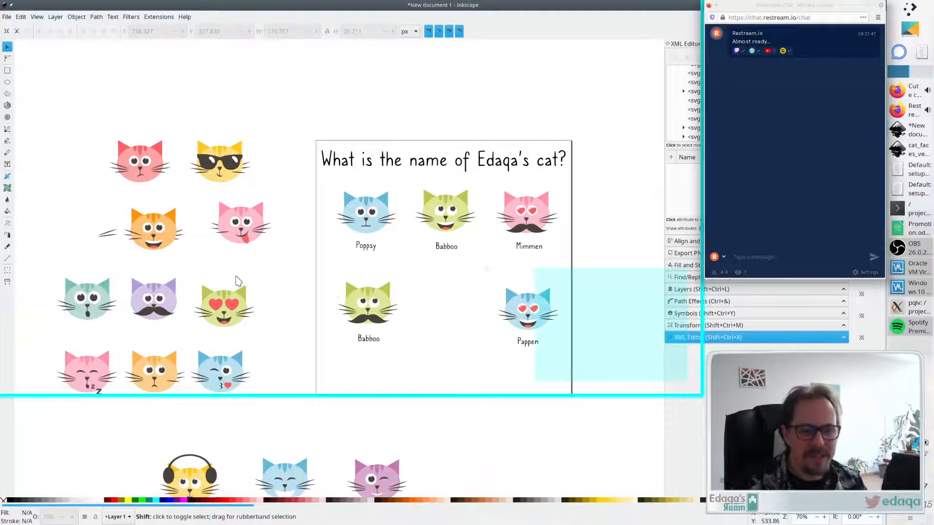
scroll(237, 281, right, 1)
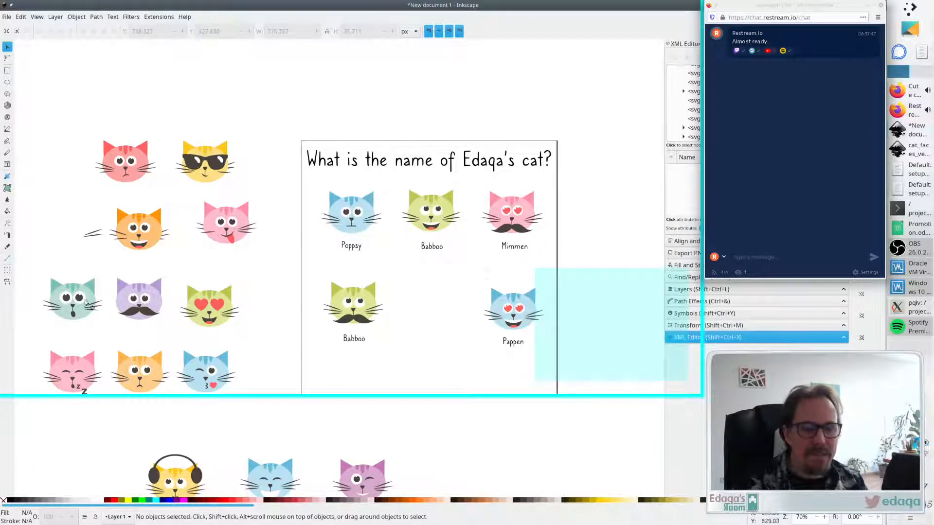
scroll(245, 305, down, 3)
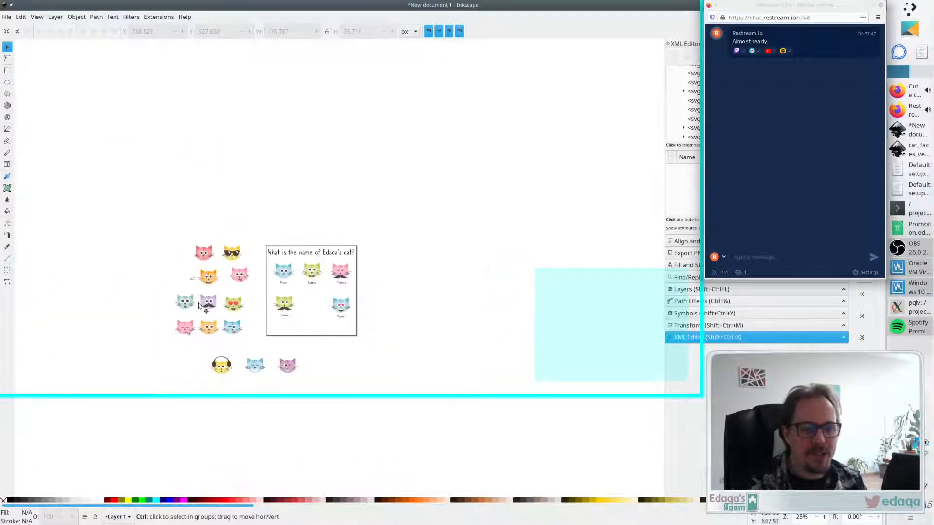
scroll(325, 296, up, 2)
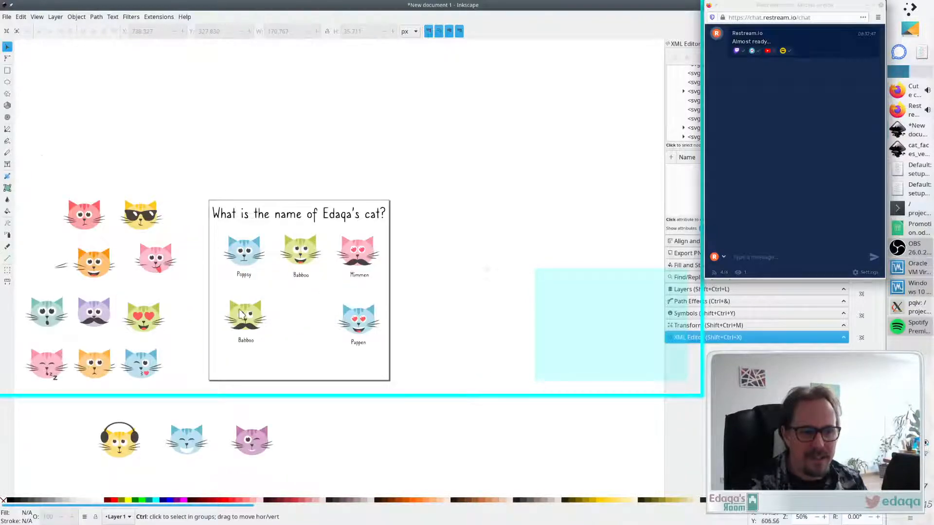
- Group the sunglasses from the yellow sunglasses cat and move the group onto the quiz page
scroll(241, 312, up, 1)
scroll(280, 306, down, 2)
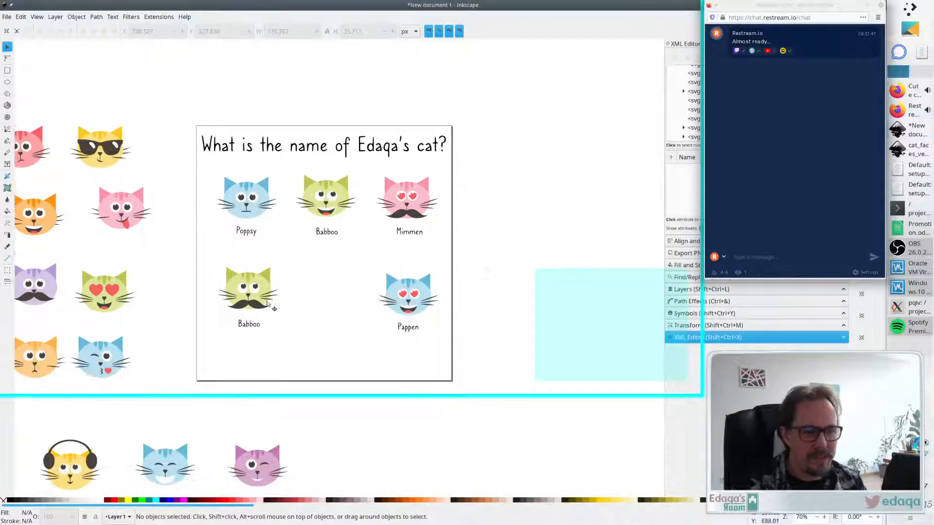
scroll(271, 303, up, 1)
scroll(277, 294, left, 1)
scroll(265, 293, right, 1)
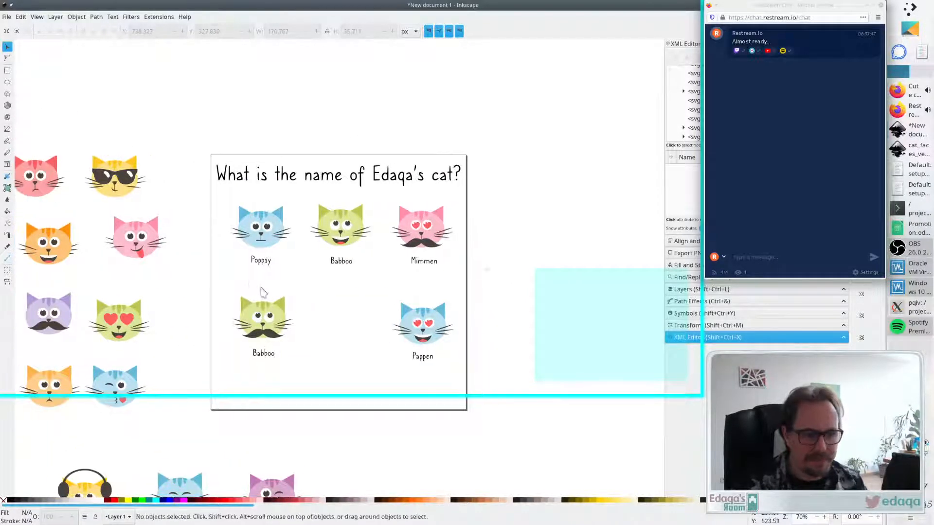
click(130, 184)
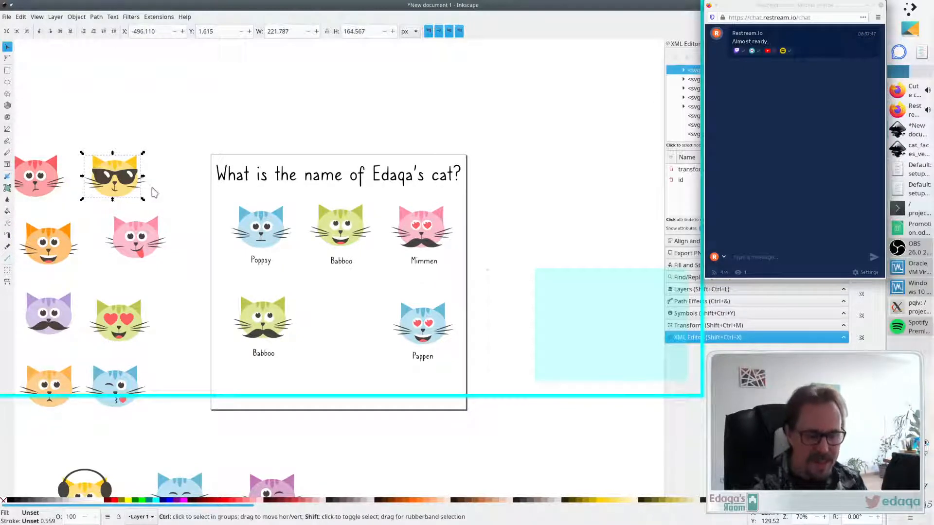
ctrl+click(124, 180)
drag(124, 180, 200, 228)
key(ctrl+z)
click(171, 185)
ctrl+click(129, 176)
ctrl+shift+click(111, 183)
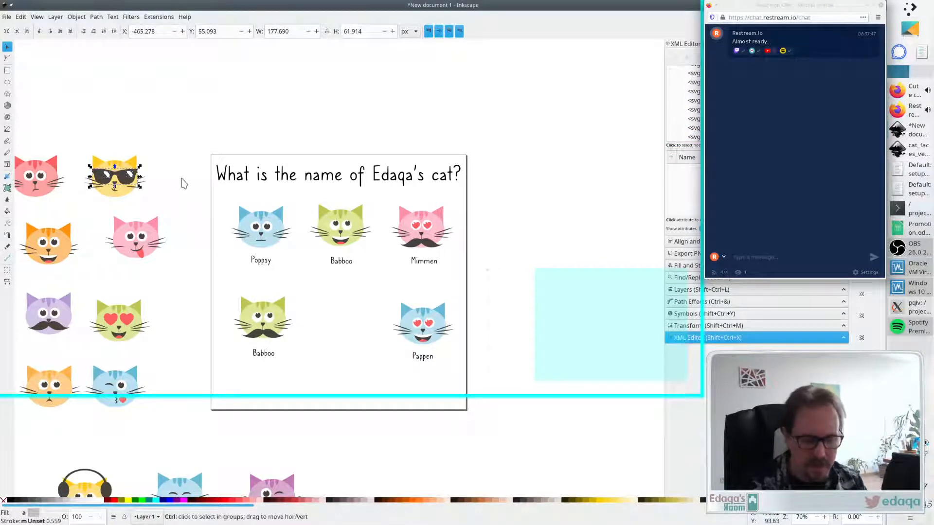
key(ctrl+g)
drag(113, 181, 362, 299)
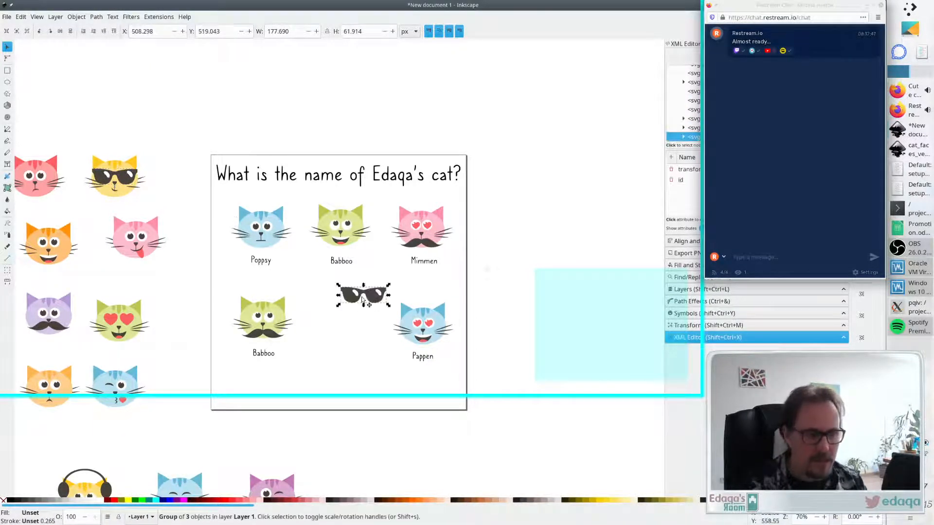
- Delete both eyes from the upper Babboo cat's face
click(348, 224)
click(381, 219)
click(346, 223)
key(Delete)
click(336, 224)
key(Delete)
- Place the sunglasses over the upper Babboo cat's eyes and nudge them slightly down
drag(372, 289, 351, 224)
click(384, 271)
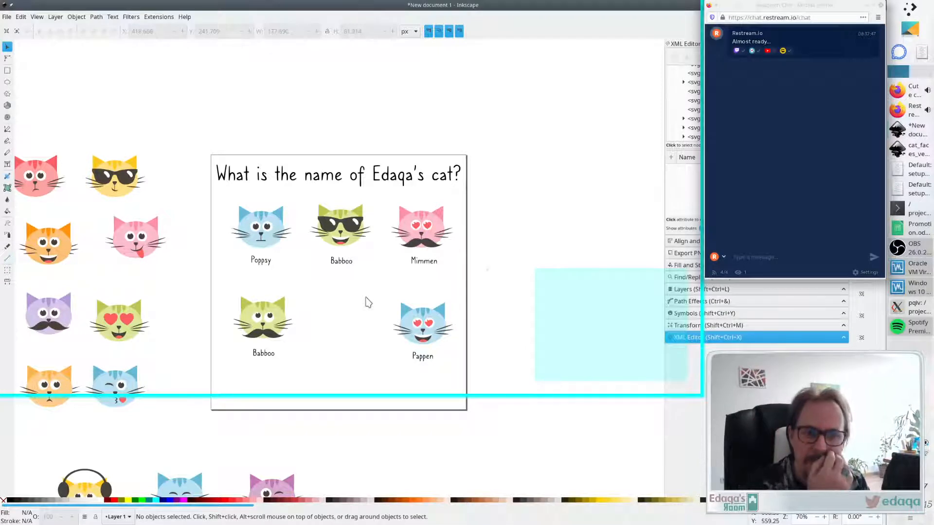
key(Down)
key(Down)
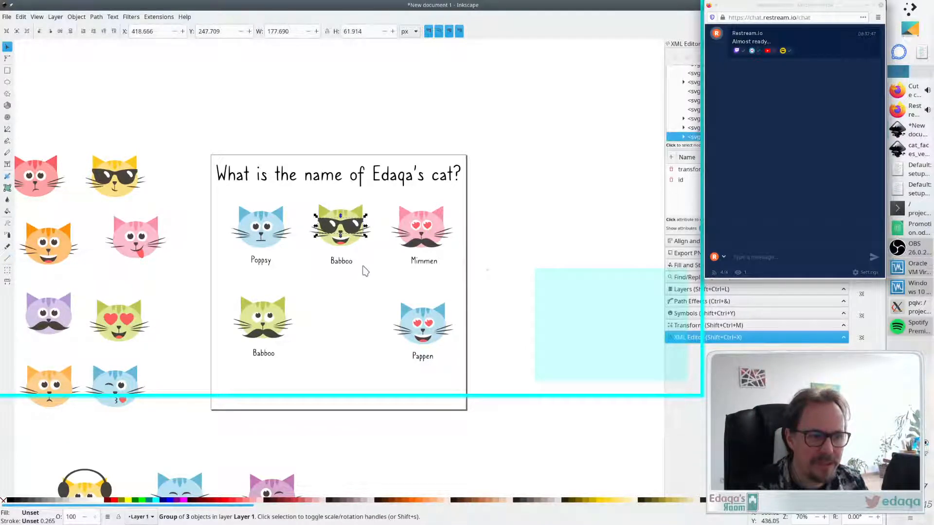
click(366, 295)
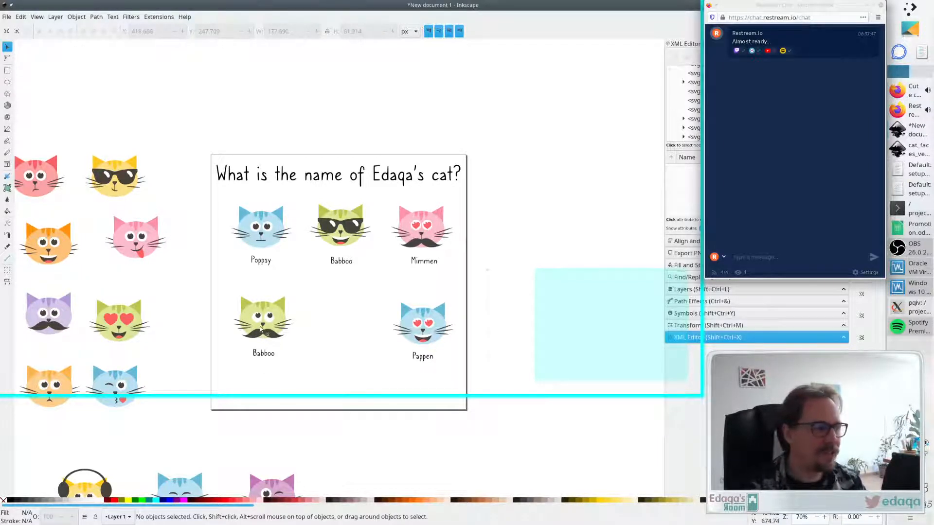
- Delete the pupils from the lower Babboo cat's eyes
ctrl+scroll(261, 330, up, 2)
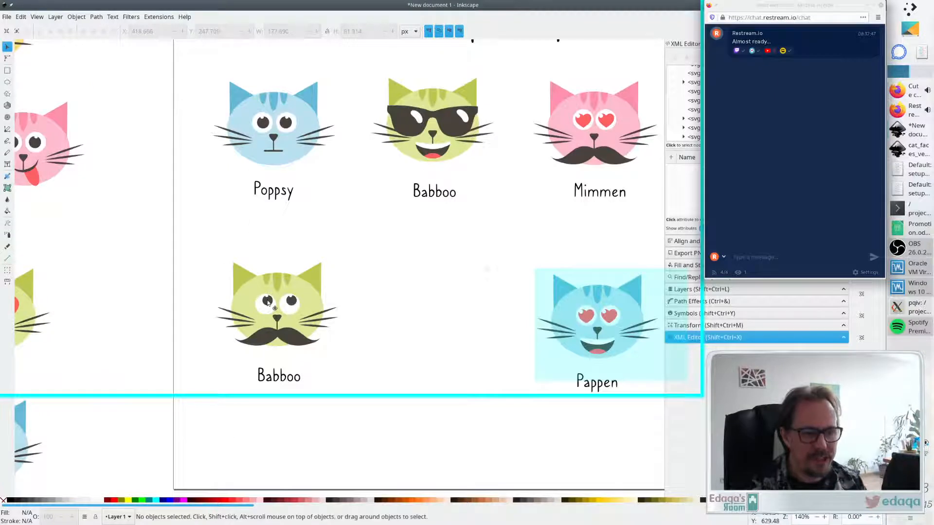
click(267, 302)
key(Delete)
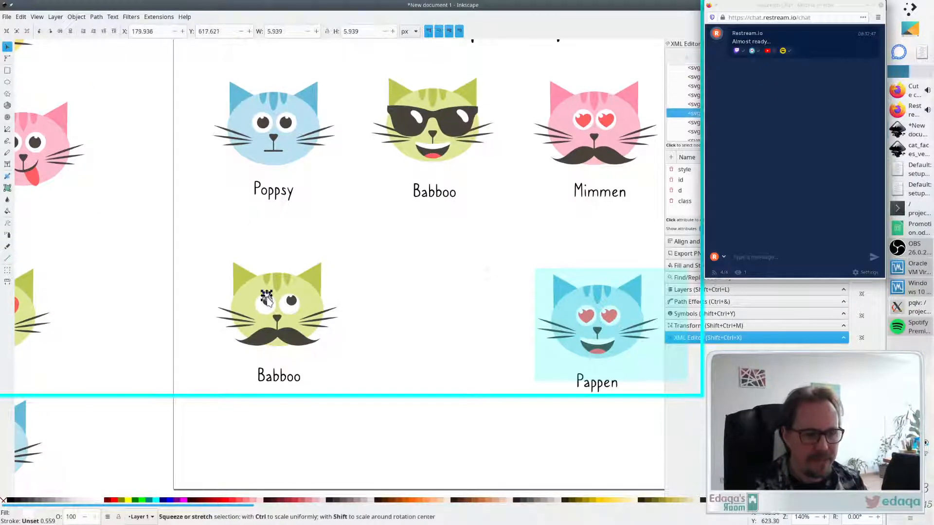
click(291, 300)
key(Delete)
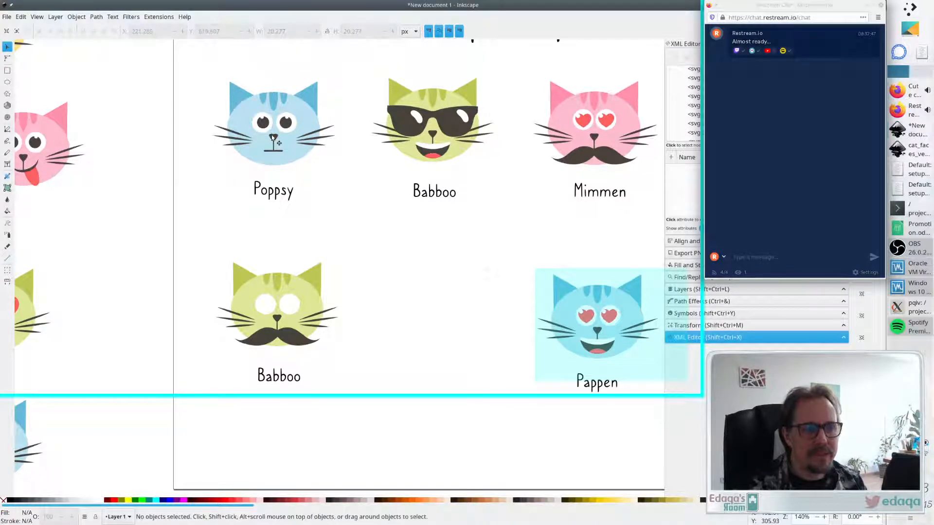
- Ungroup Poppsy, copy its two pupils, and paste them into the lower Babboo cat's empty eyes
click(296, 149)
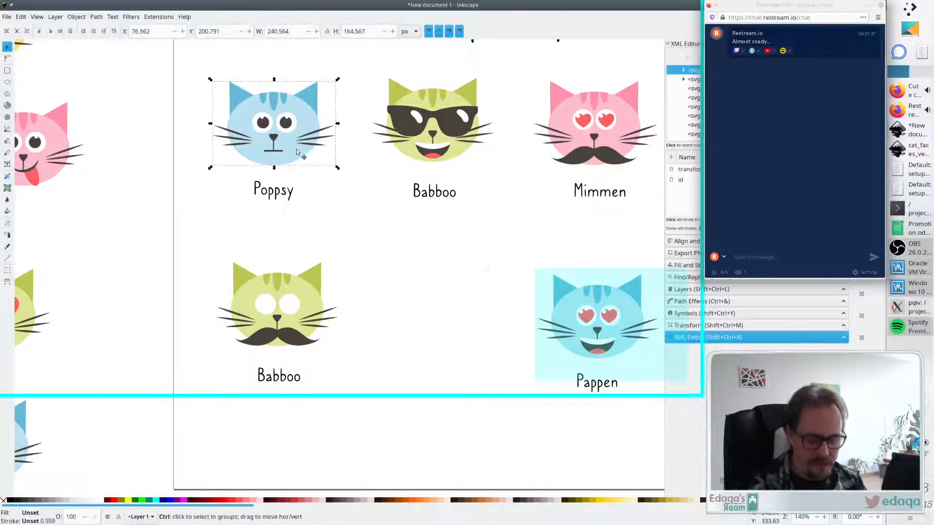
key(ctrl+shift+g)
click(334, 214)
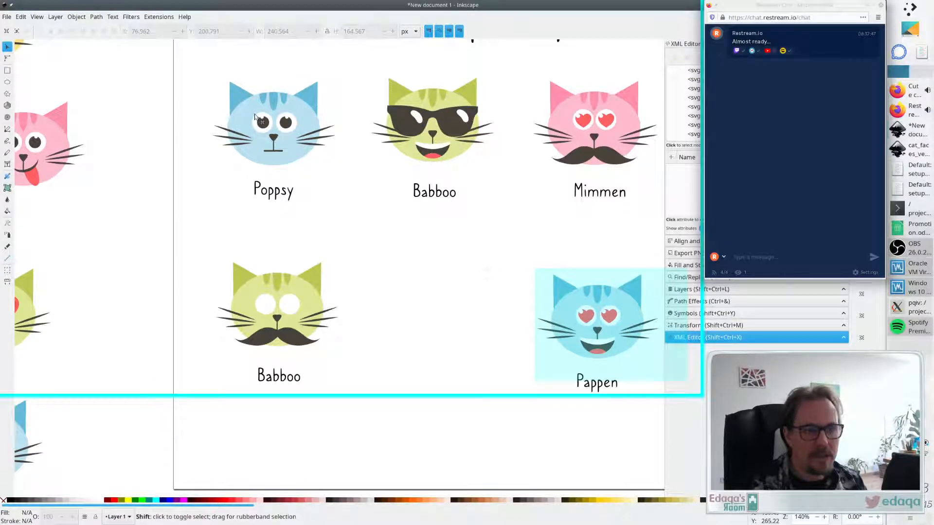
click(271, 129)
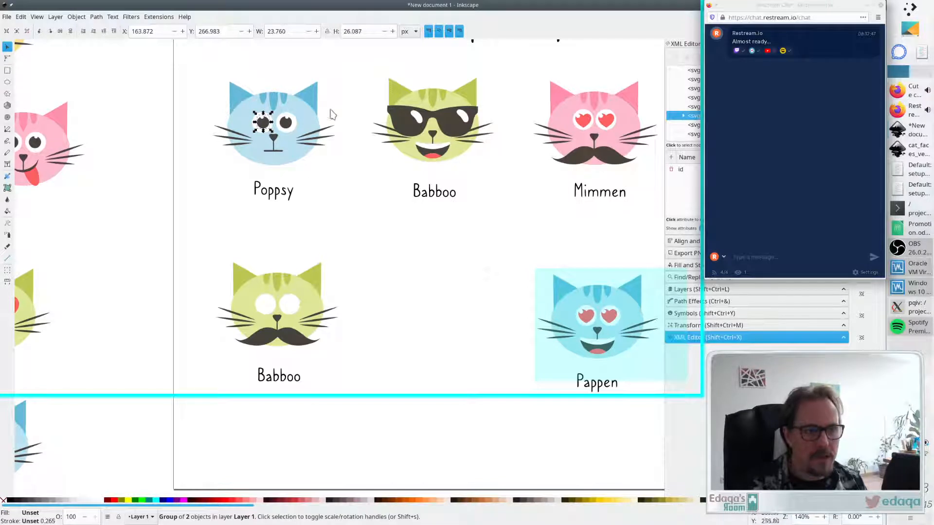
click(332, 115)
click(287, 121)
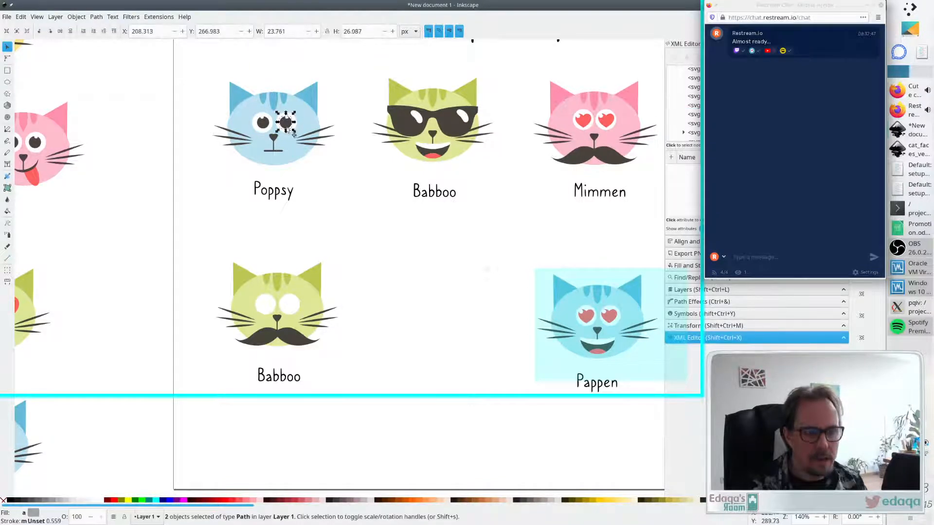
shift+click(263, 124)
key(ctrl+c)
key(ctrl+v)
drag(298, 309, 286, 310)
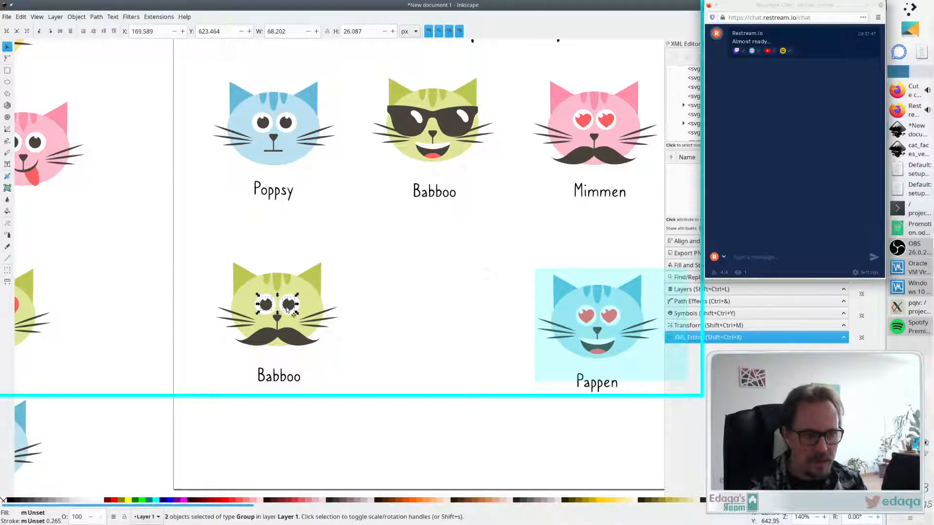
click(397, 287)
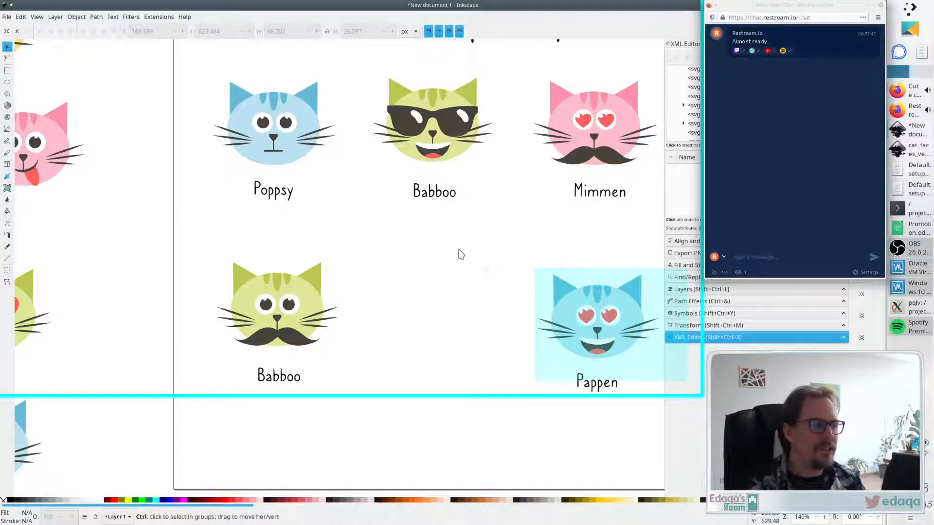
- Move the Pappen cat and its label into the middle of the lower row beside the lower Babboo cat
ctrl+scroll(455, 257, down, 2)
ctrl+scroll(456, 258, up, 1)
shift+scroll(448, 263, right, 3)
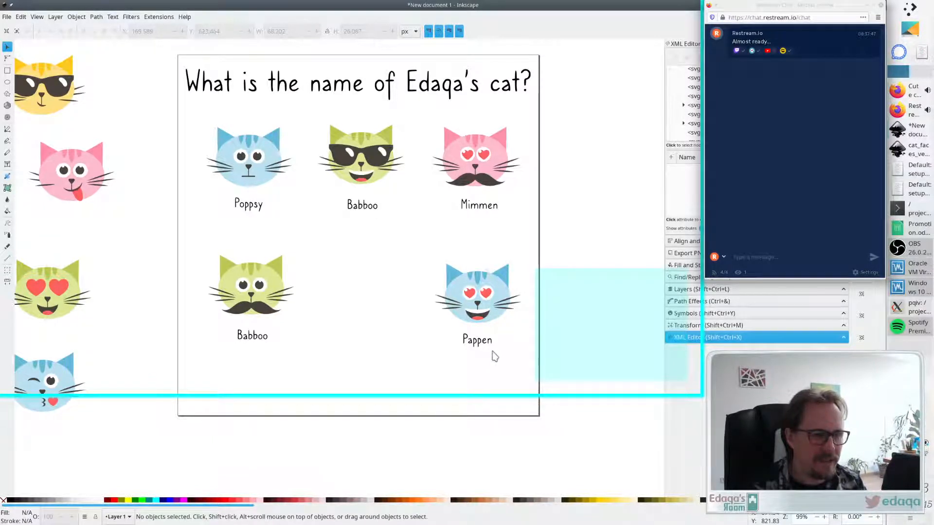
drag(535, 369, 432, 213)
drag(498, 305, 352, 294)
drag(323, 359, 204, 238)
mouse_move(249, 294)
mouse_down()
mouse_move(481, 294)
mouse_move(245, 292)
mouse_up()
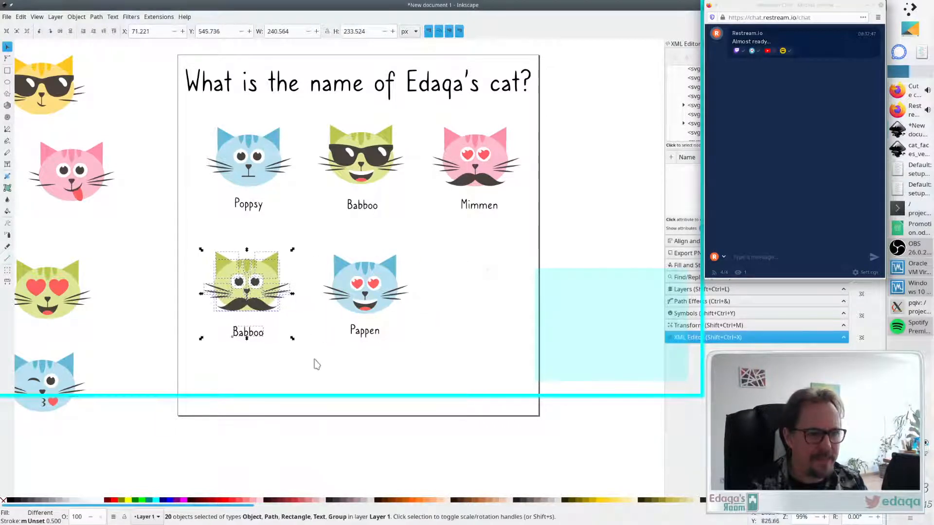
click(316, 362)
- Move Pappen and its label back to the right end of the lower row, level with Babboo
drag(324, 360, 436, 252)
drag(376, 293, 482, 288)
key(ctrl+z)
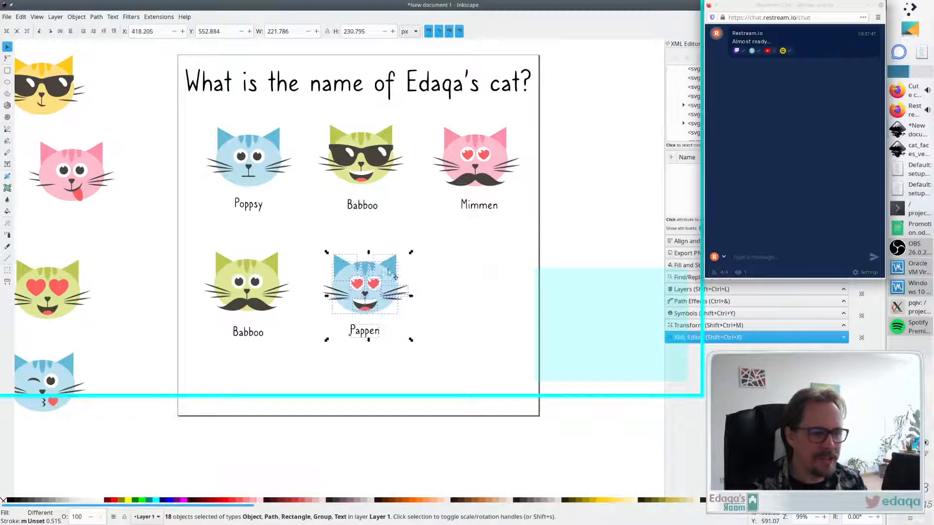
click(499, 263)
drag(445, 230, 281, 370)
drag(347, 287, 456, 285)
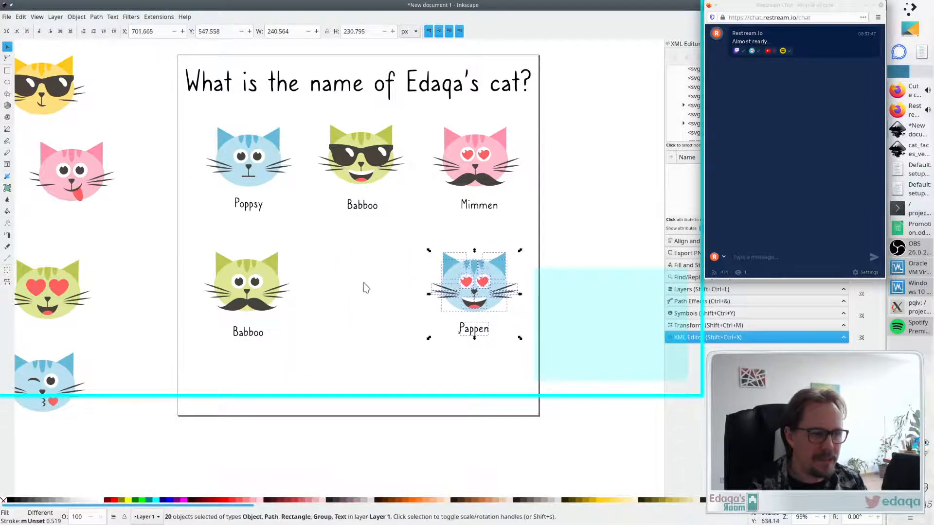
key(Escape)
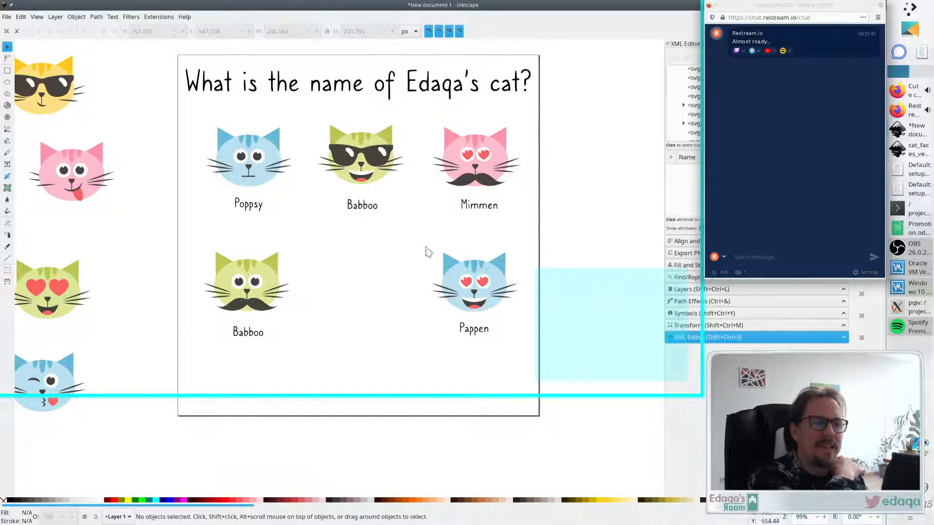
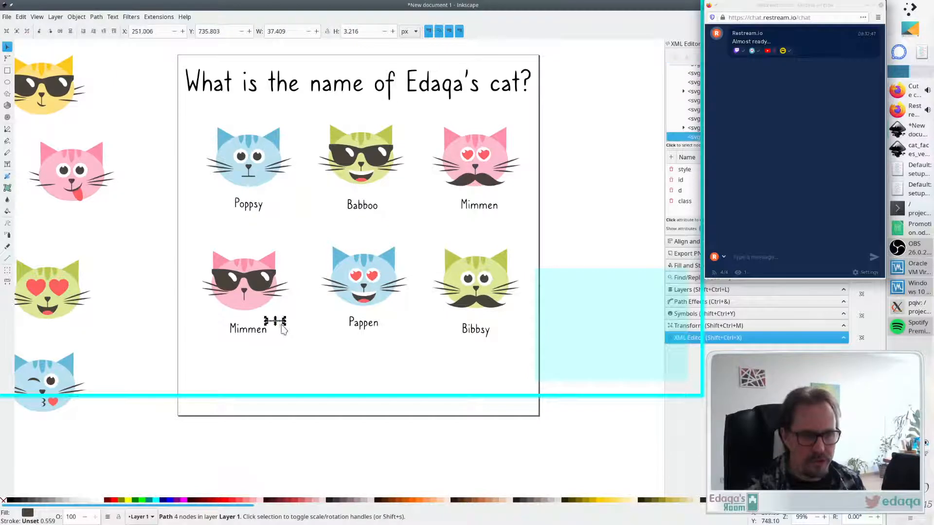
- Delete the stray path on the lower-left cat and rename that cat's label to Mommoo
drag(278, 323, 245, 300)
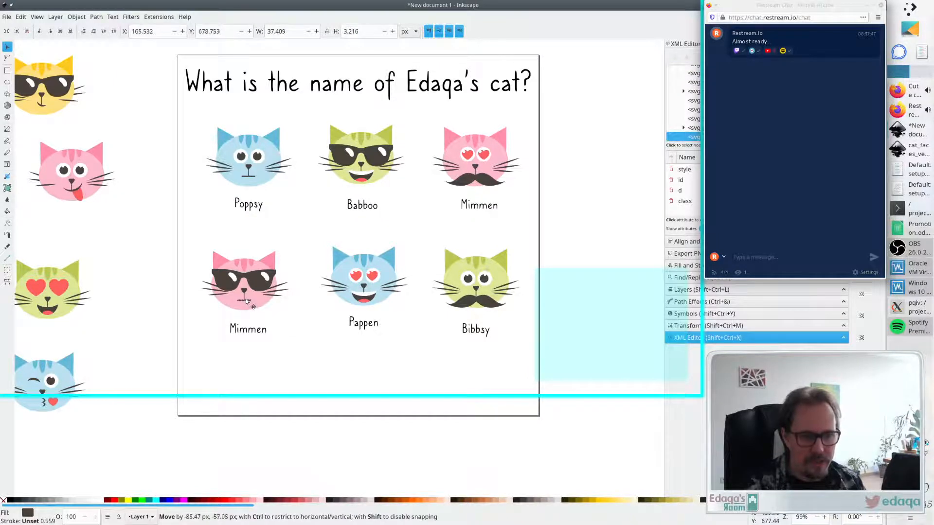
key(Delete)
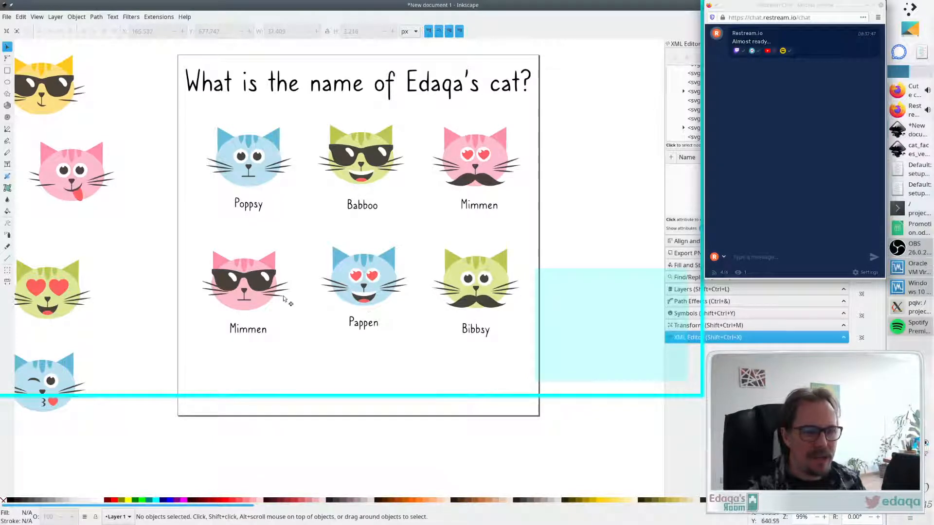
double_click(242, 332)
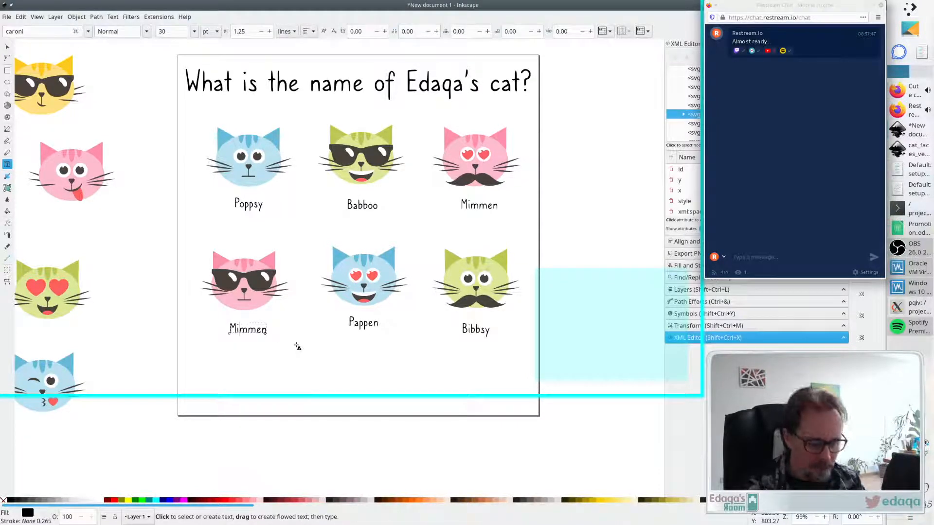
key(BackSpace)
text(o)
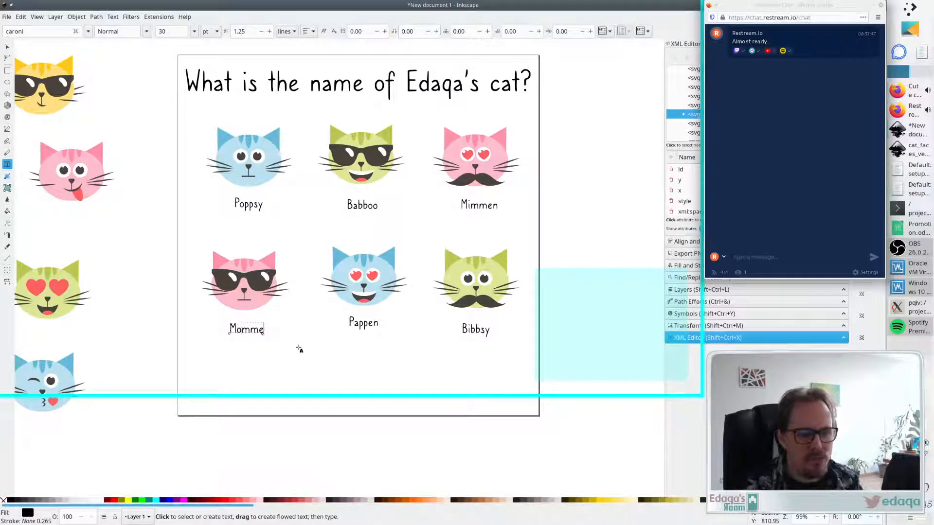
text(o)
key(Escape)
key(s)
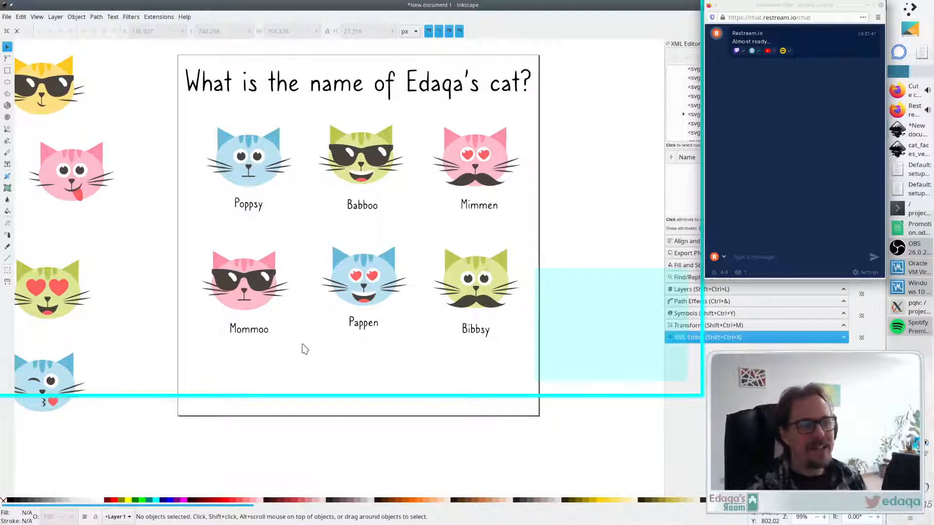
- Nudge the Mommoo cat and its label up slightly
drag(297, 318, 217, 253)
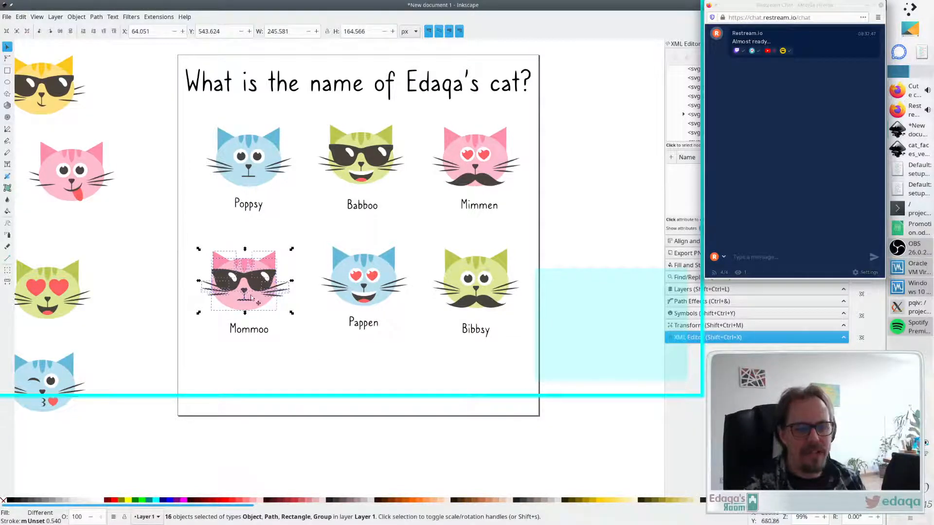
drag(252, 306, 258, 299)
click(272, 337)
drag(261, 333, 262, 331)
click(364, 375)
- Nudge the Pappen cat up and move the Bibbsy label up to line up the lower row
drag(423, 316, 308, 235)
drag(378, 301, 379, 297)
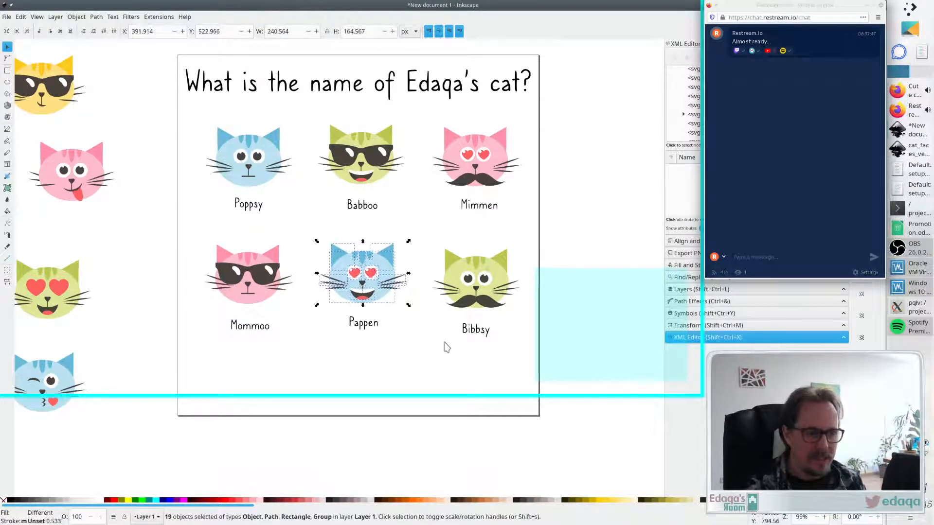
click(440, 336)
drag(436, 316, 543, 245)
drag(527, 326, 417, 234)
drag(460, 305, 481, 323)
click(468, 342)
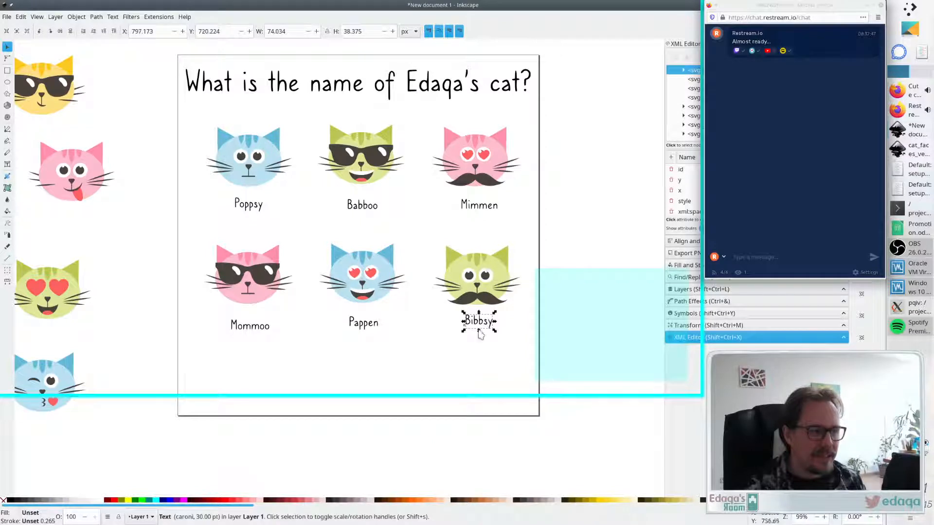
click(442, 204)
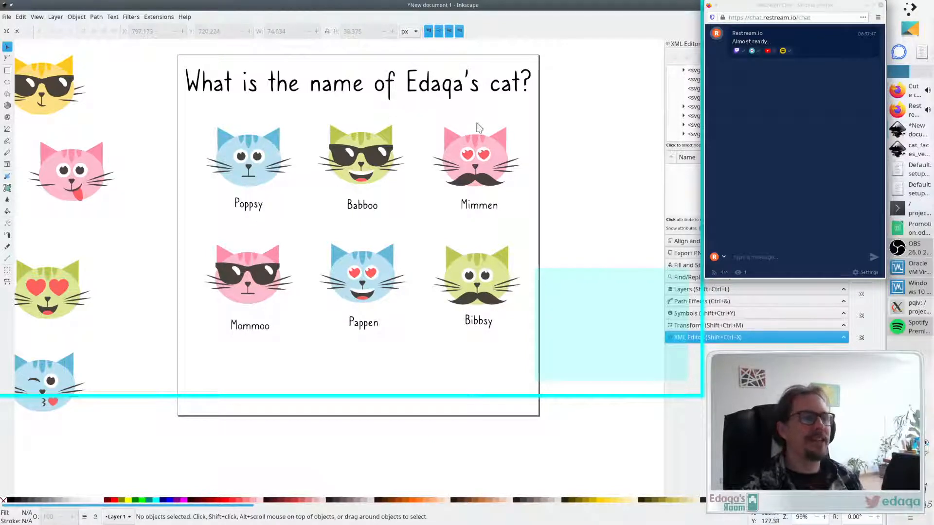
- Duplicate the Pappen cat face and place the copy centred below the lower row
scroll(445, 222, down, 2)
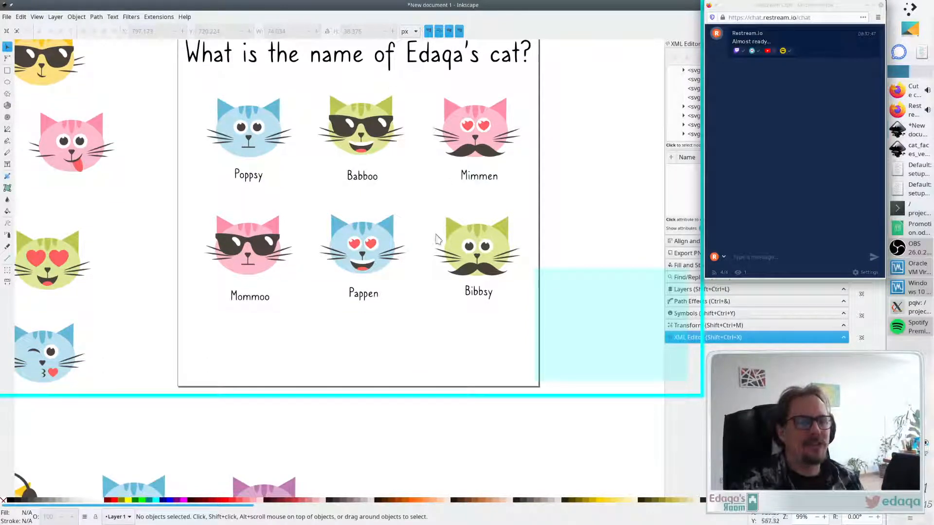
scroll(427, 238, right, 1)
scroll(413, 242, up, 3)
scroll(406, 246, down, 3)
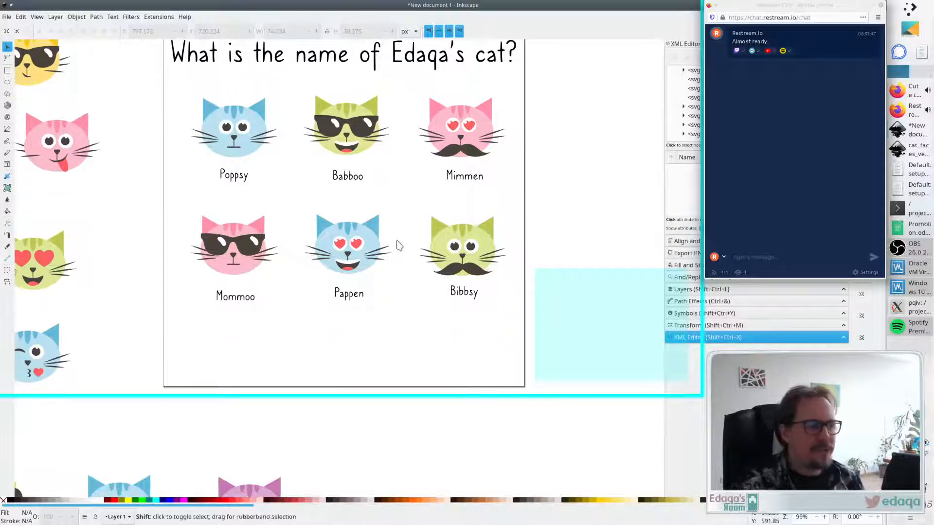
scroll(398, 245, left, 9)
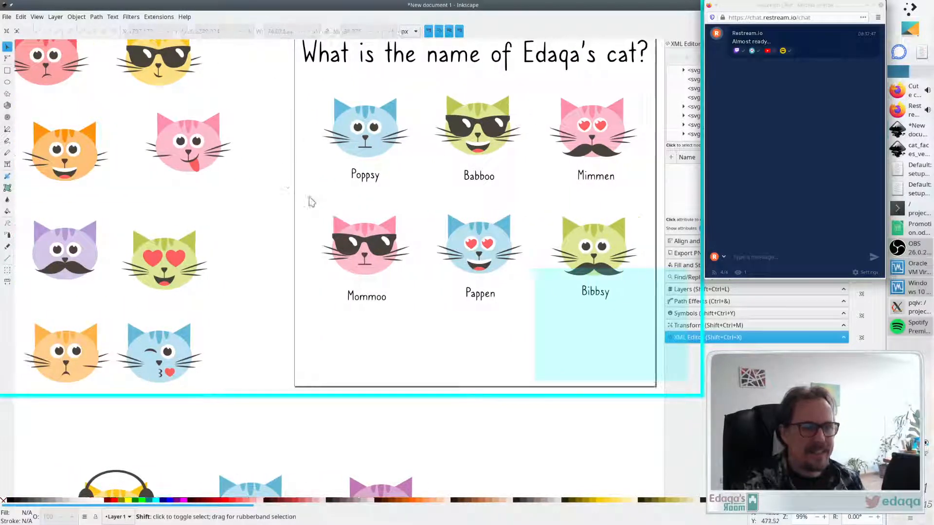
scroll(311, 202, right, 8)
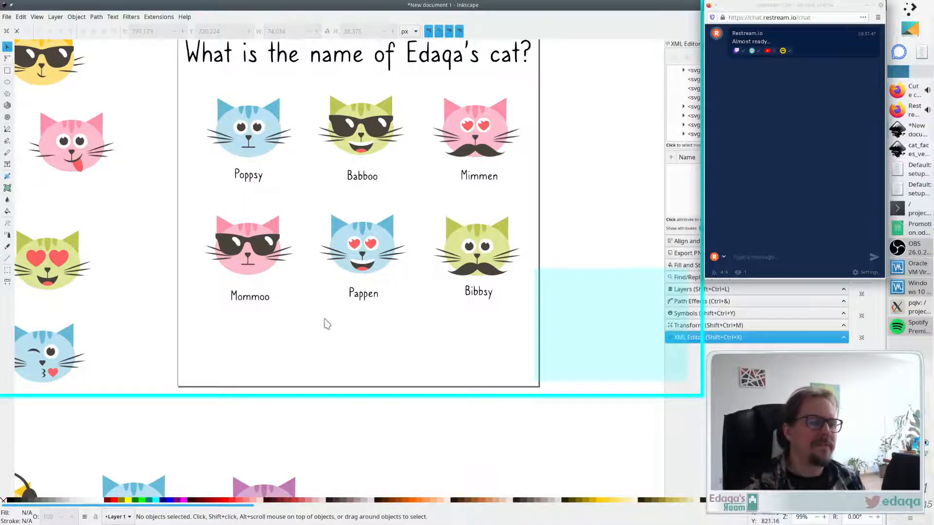
scroll(388, 329, down, 1)
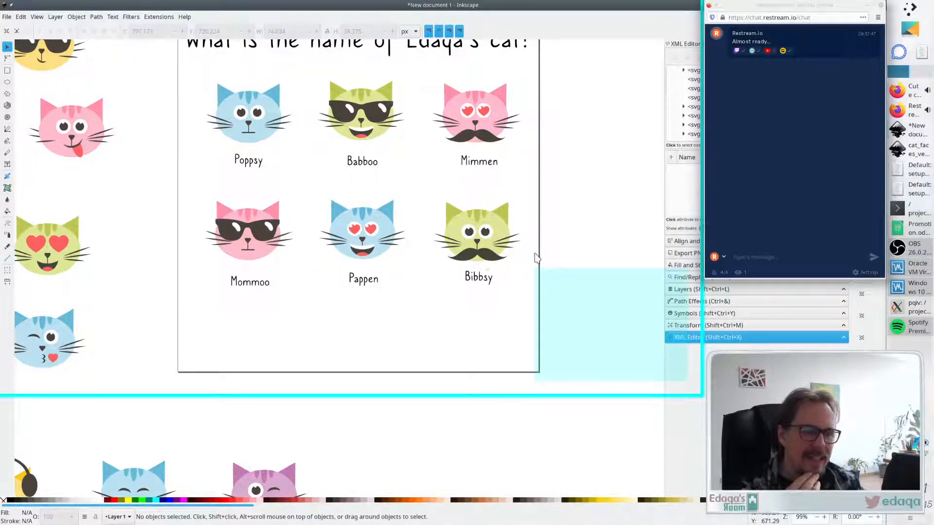
drag(428, 273, 296, 179)
key(ctrl+c)
key(ctrl+v)
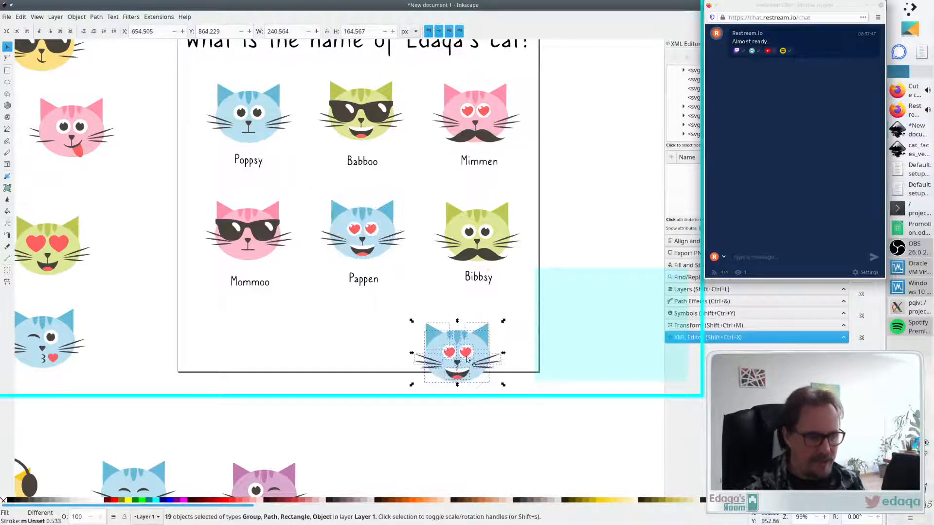
drag(419, 360, 321, 343)
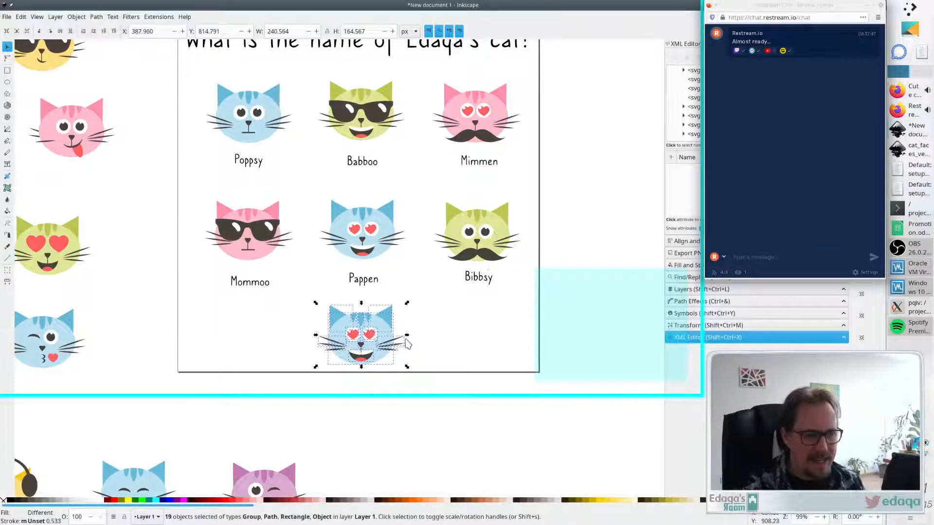
- Add a ??? text label to the right of the new cat copy
click(186, 186)
click(7, 164)
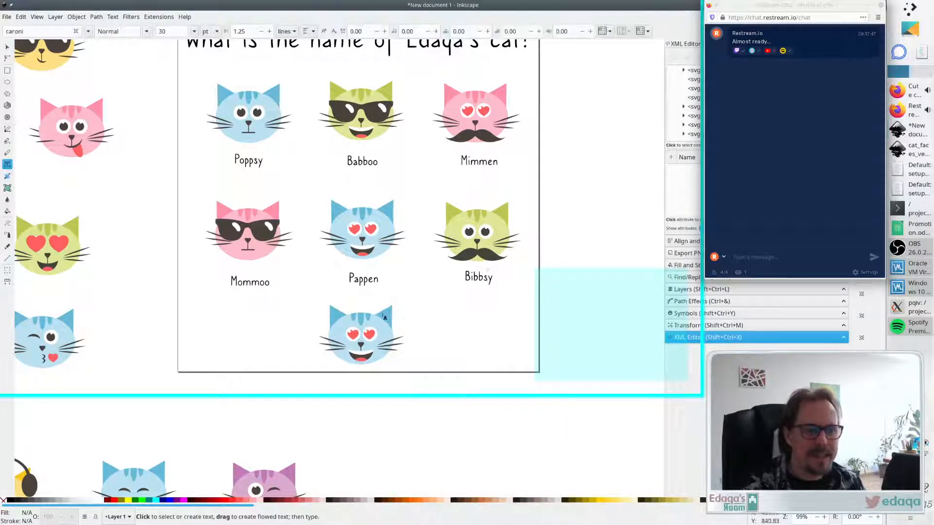
text(???)
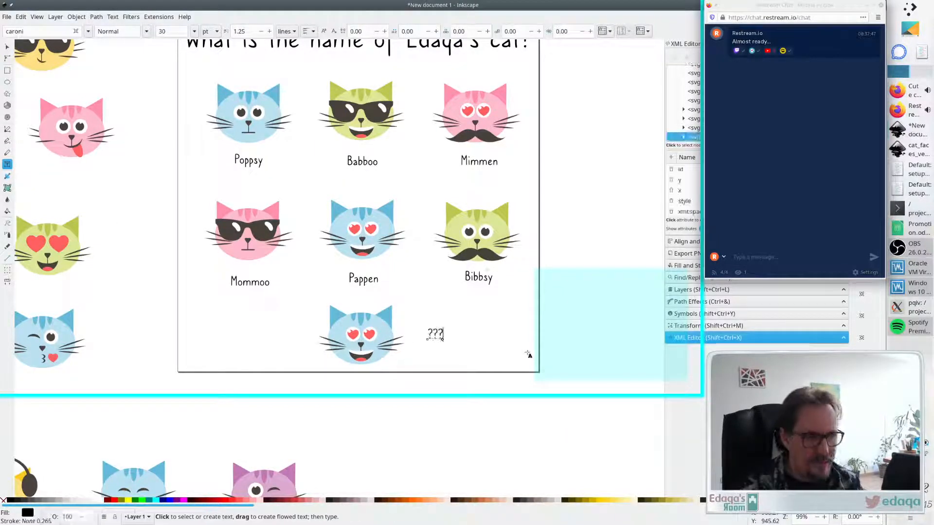
key(Escape)
key(s)
drag(437, 334, 447, 337)
click(425, 360)
- Delete both heart eyes from the new cat copy
click(370, 336)
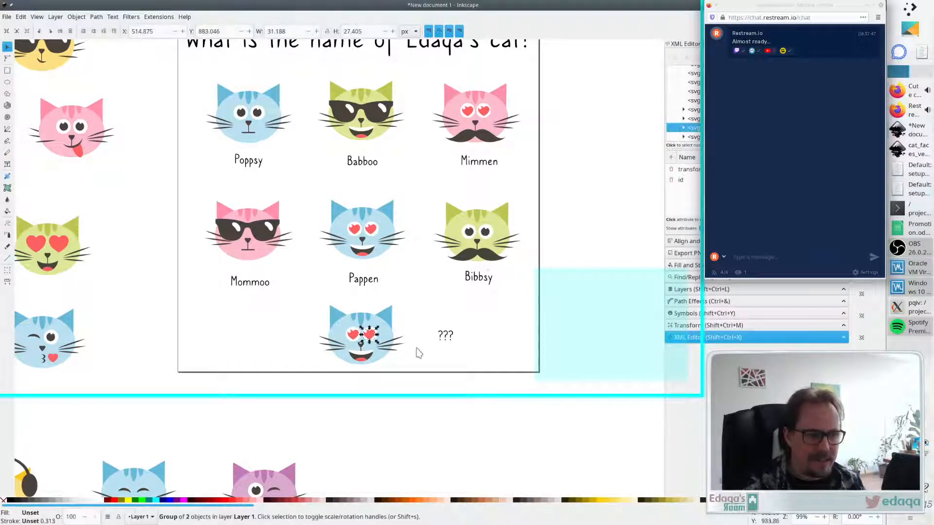
key(Delete)
click(354, 334)
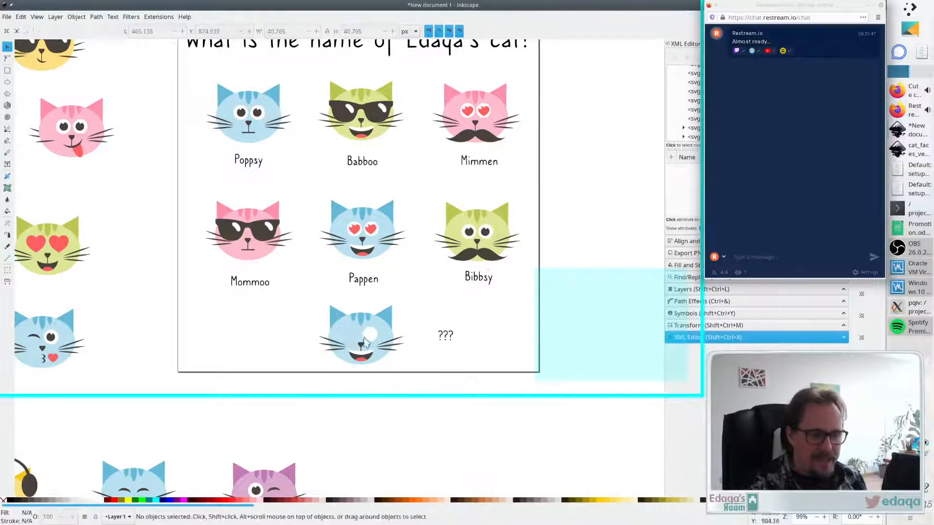
key(Delete)
- Copy Mommoo's sunglasses and paste them onto the new cat's face
click(270, 240)
key(ctrl+c)
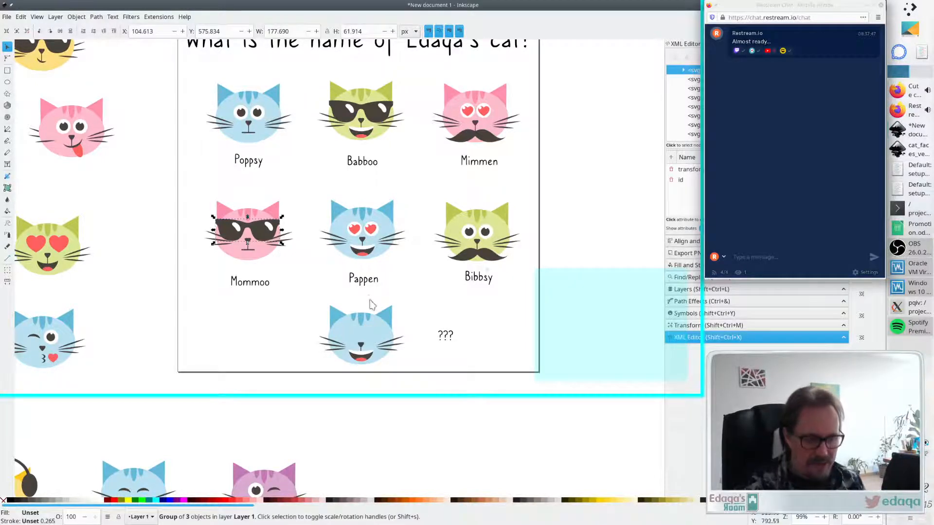
key(ctrl+v)
drag(387, 313, 373, 342)
click(418, 351)
- Replace the new cat's mouth with a pasted copy of Bibbsy's mustache
click(362, 357)
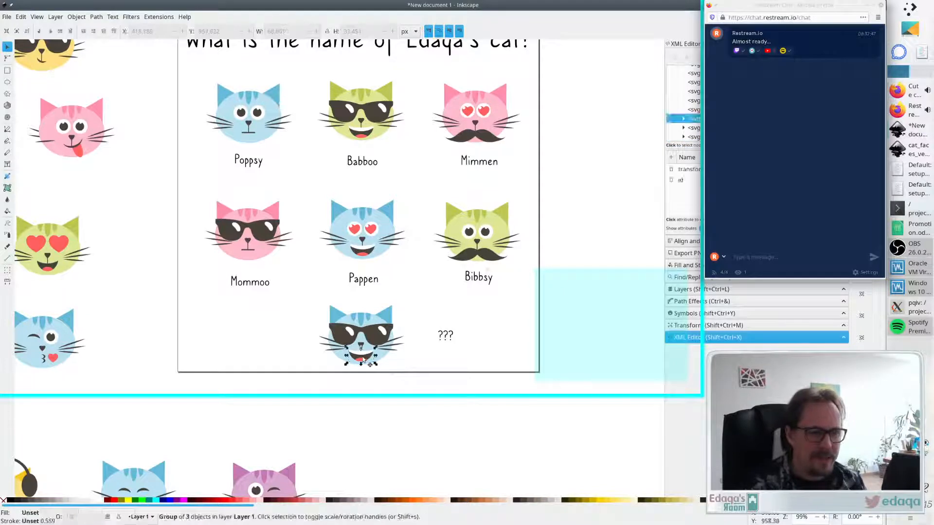
key(Delete)
click(467, 261)
key(ctrl+c)
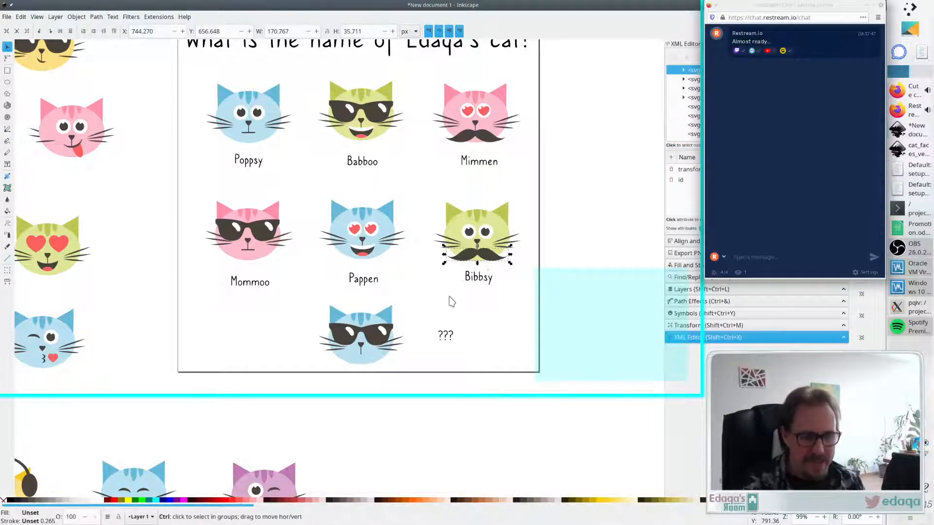
key(ctrl+v)
drag(425, 362, 347, 364)
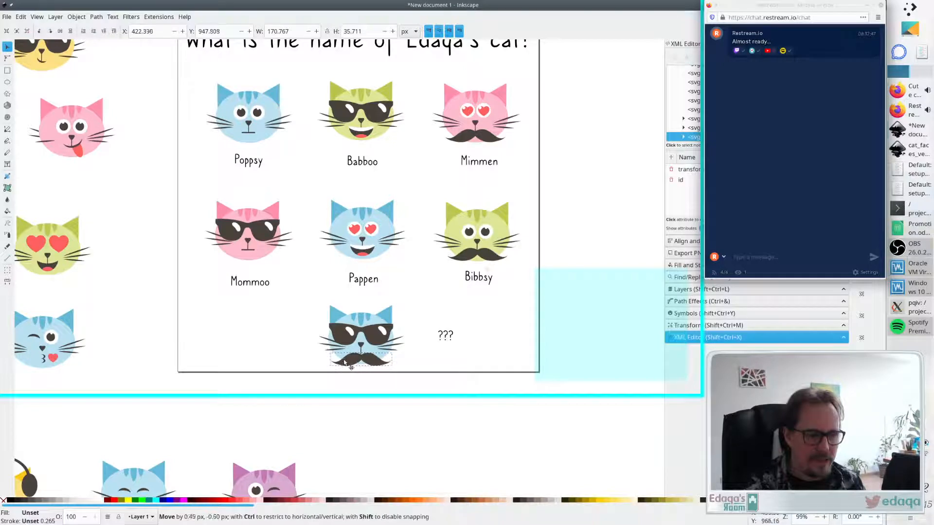
click(471, 332)
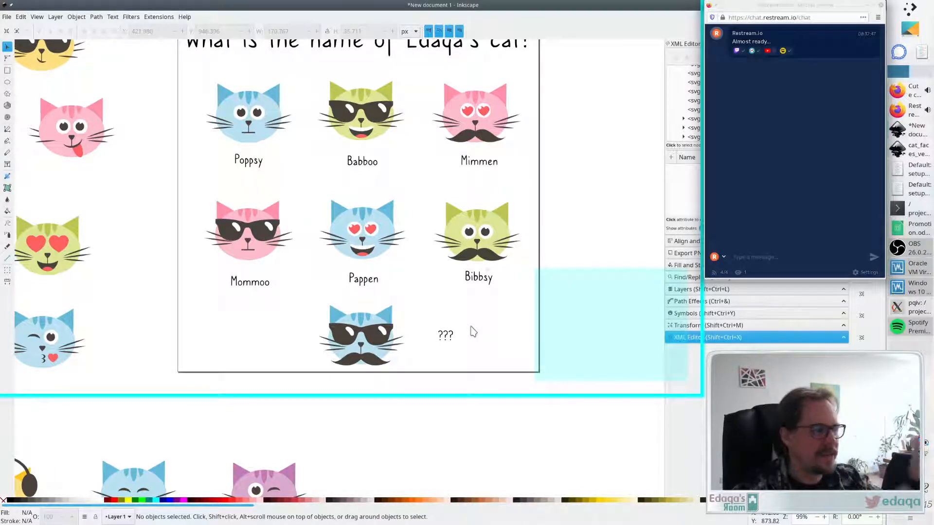
- Select the whole new cat and nudge it up slightly
click(410, 332)
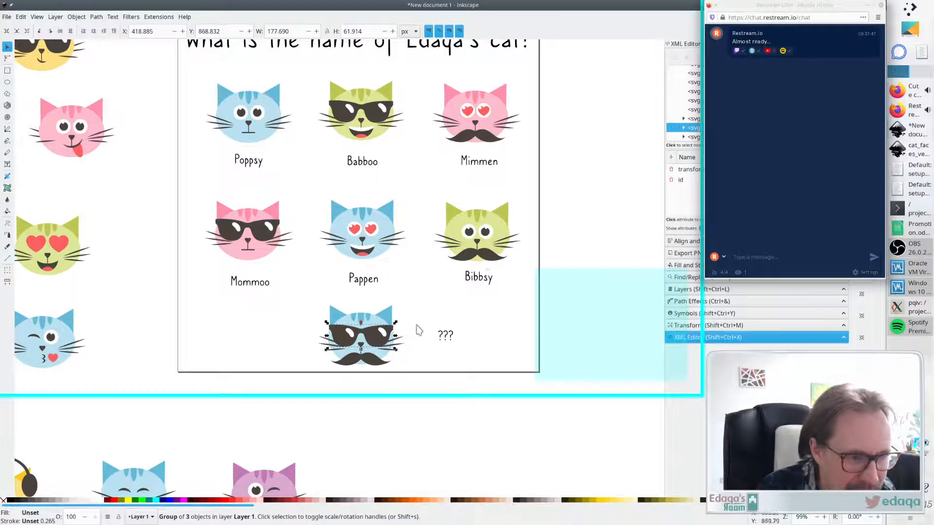
click(416, 327)
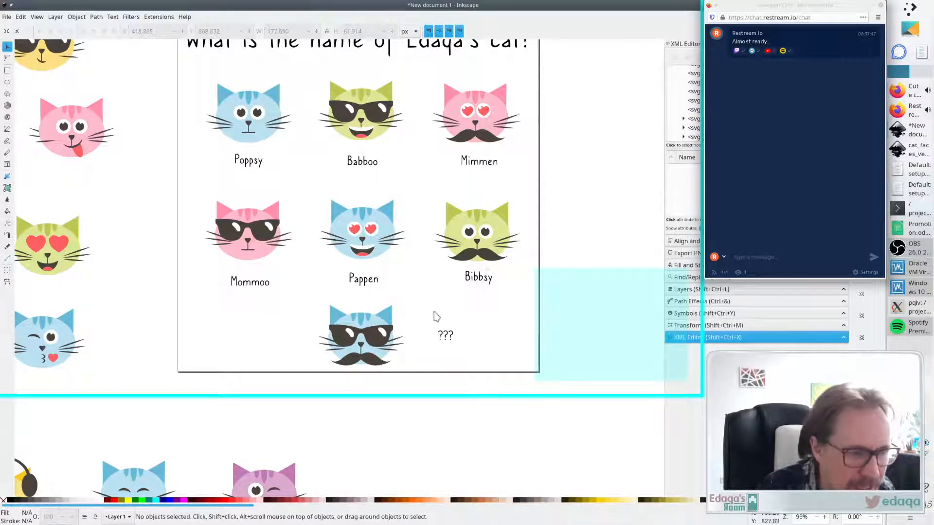
drag(414, 295, 292, 373)
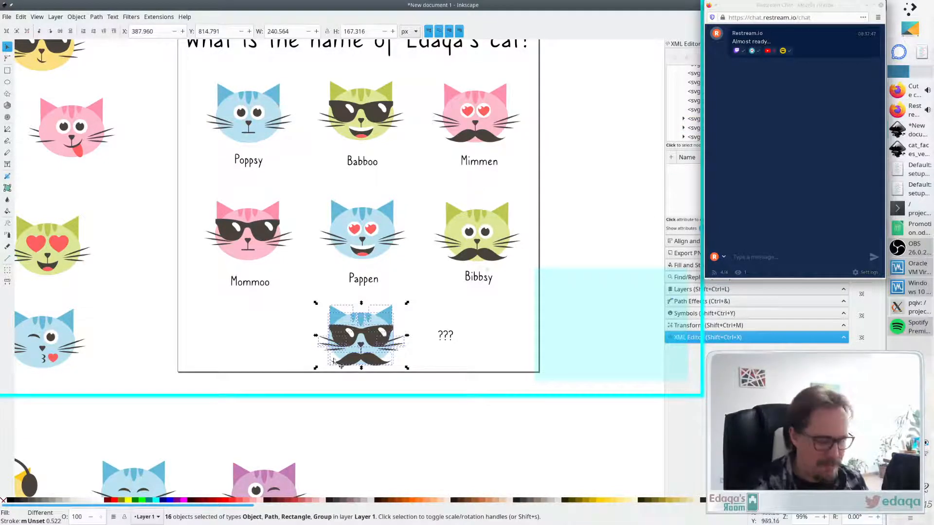
drag(365, 341, 368, 339)
click(436, 368)
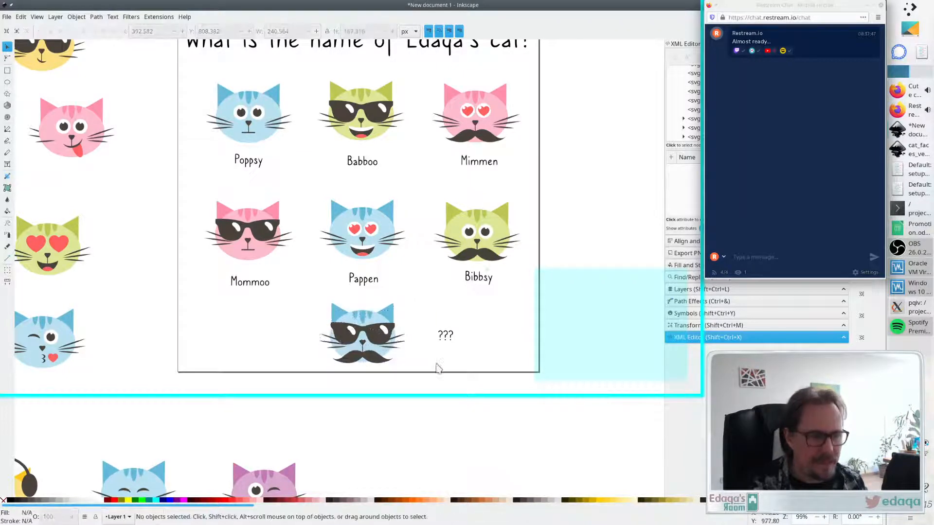
- Move the ??? label up and paste a copy of it just below
click(447, 337)
drag(446, 337, 435, 326)
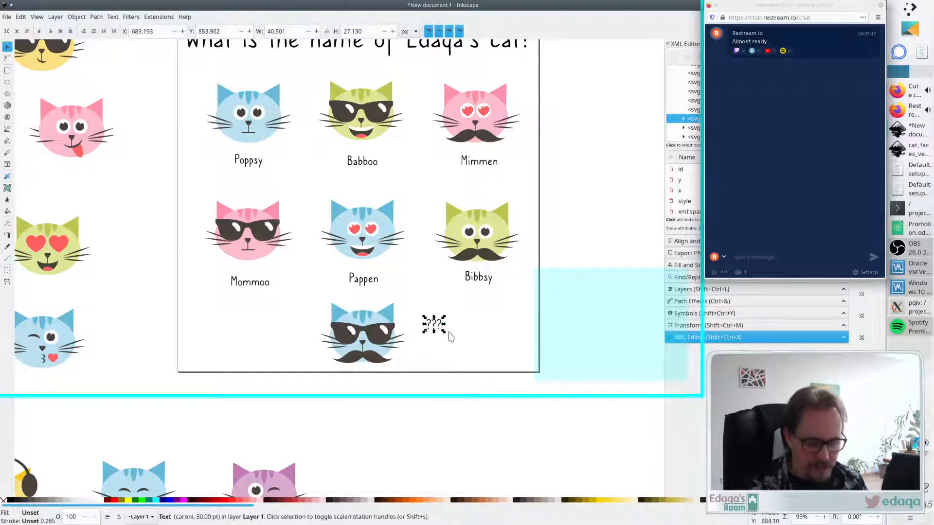
key(ctrl+c)
key(ctrl+v)
drag(435, 369, 434, 354)
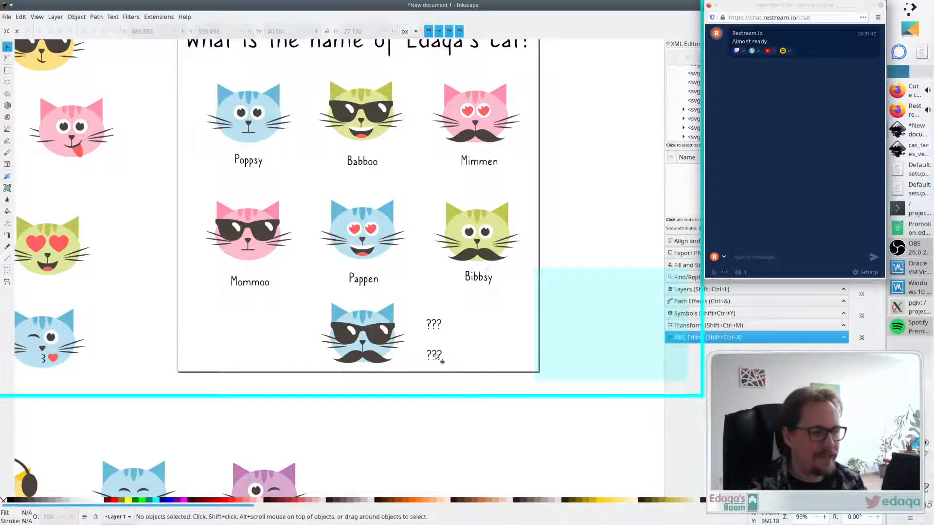
- Replace the lower ??? label's text with the name Pippoo
double_click(440, 355)
key(ctrl+a)
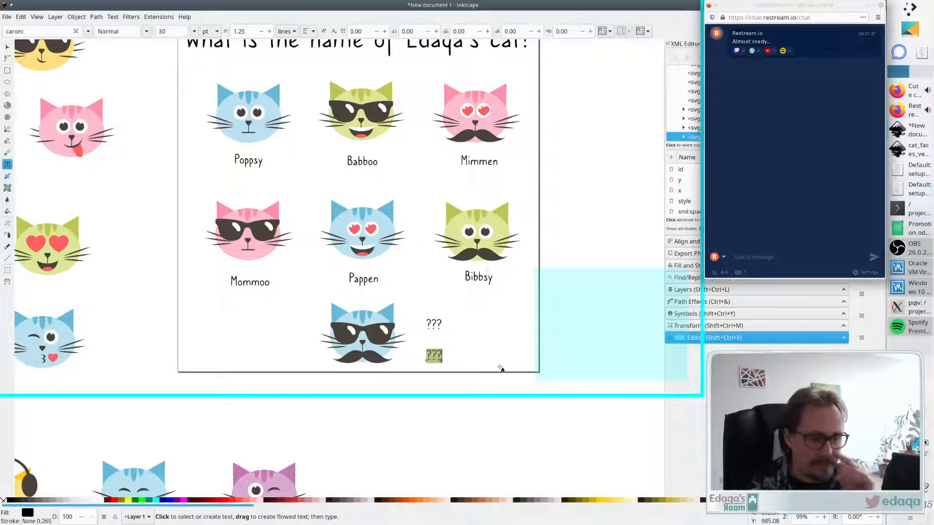
key(BackSpace)
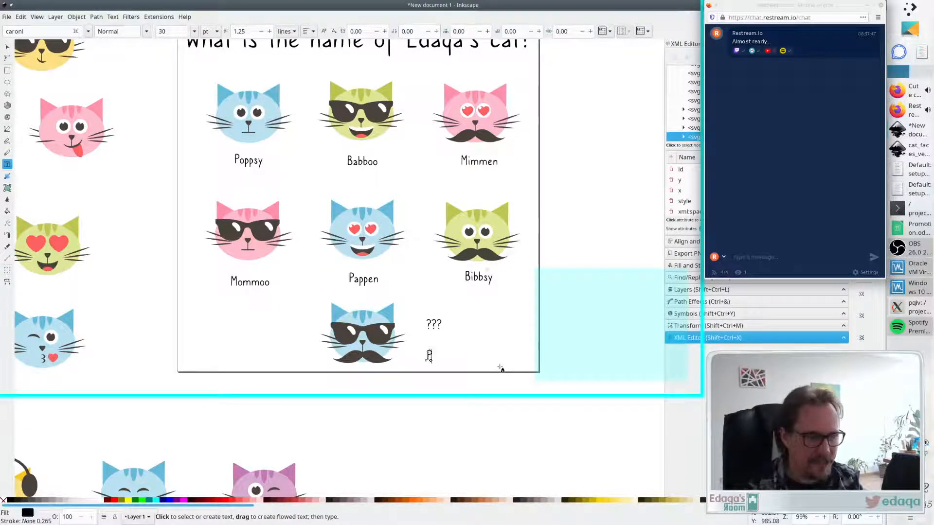
text(P-PR)
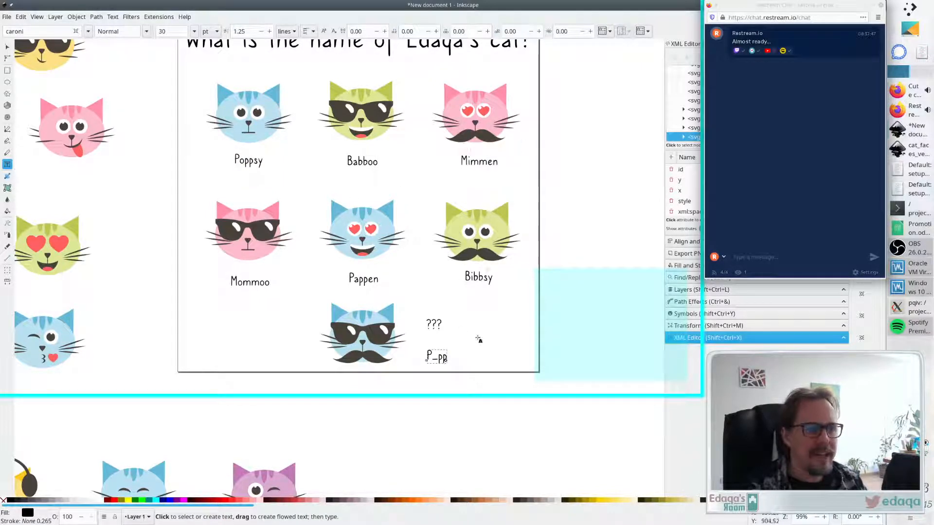
key(BackSpace)
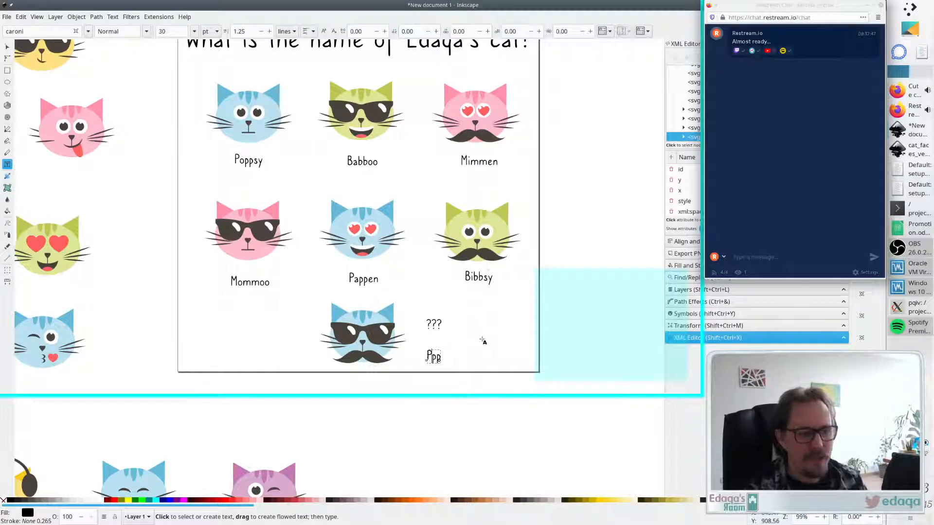
text(ippoo)
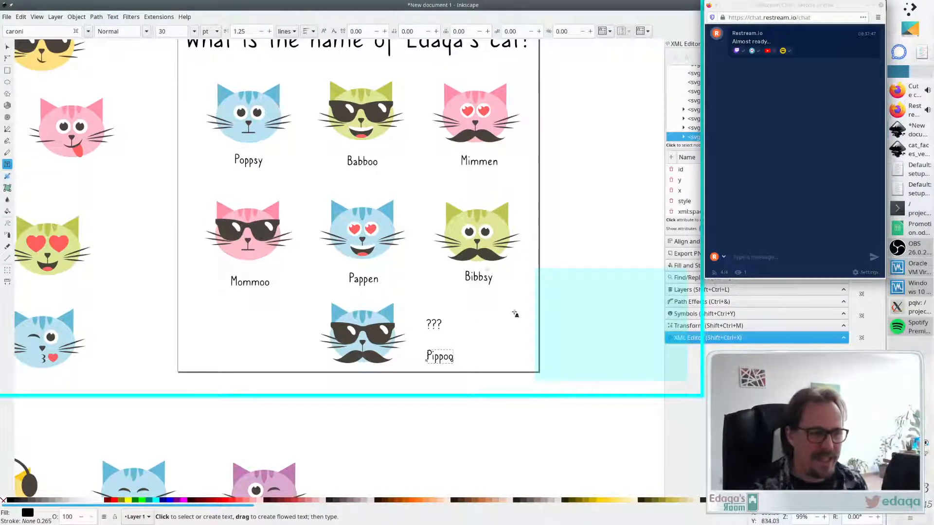
- Nudge the Pippoo label slightly so it sits aligned beneath the ??? label
key(Escape)
key(s)
mouse_move(438, 357)
mouse_down()
mouse_move(440, 343)
mouse_move(452, 350)
mouse_up()
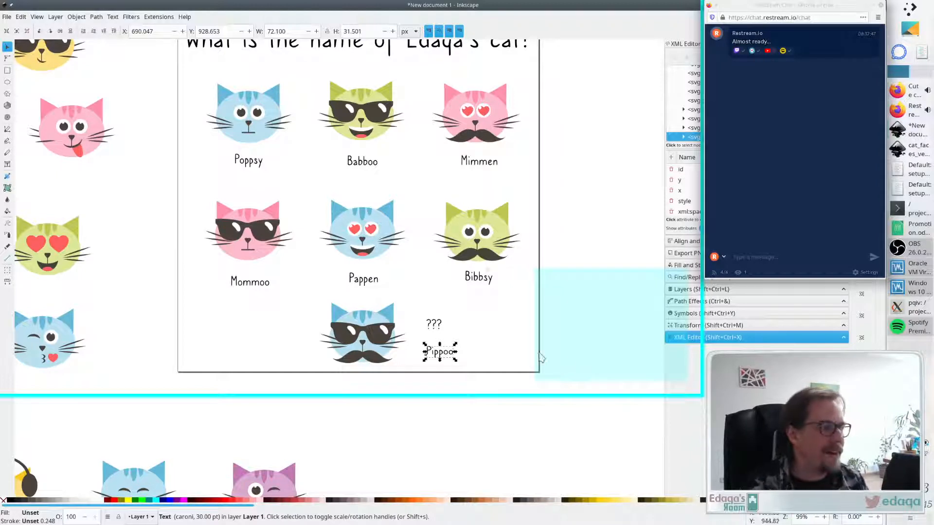
click(515, 349)
click(439, 328)
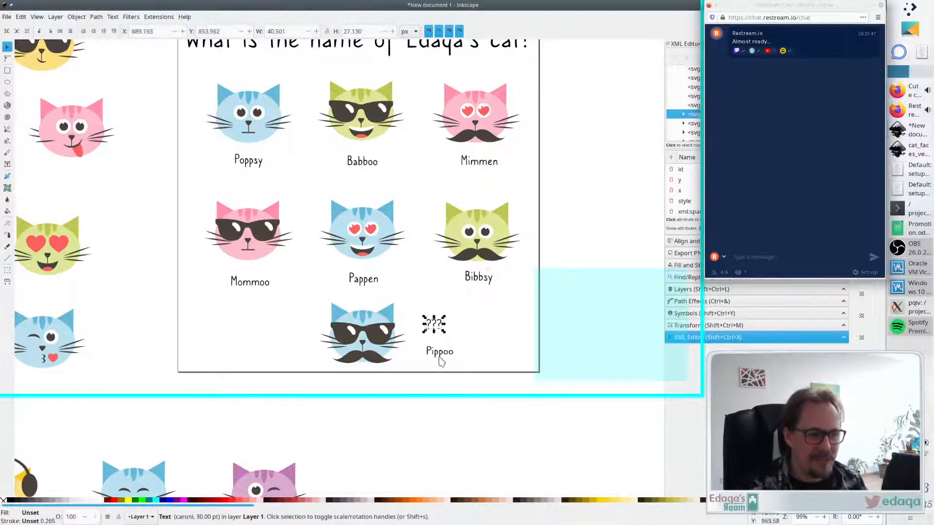
drag(438, 350, 439, 349)
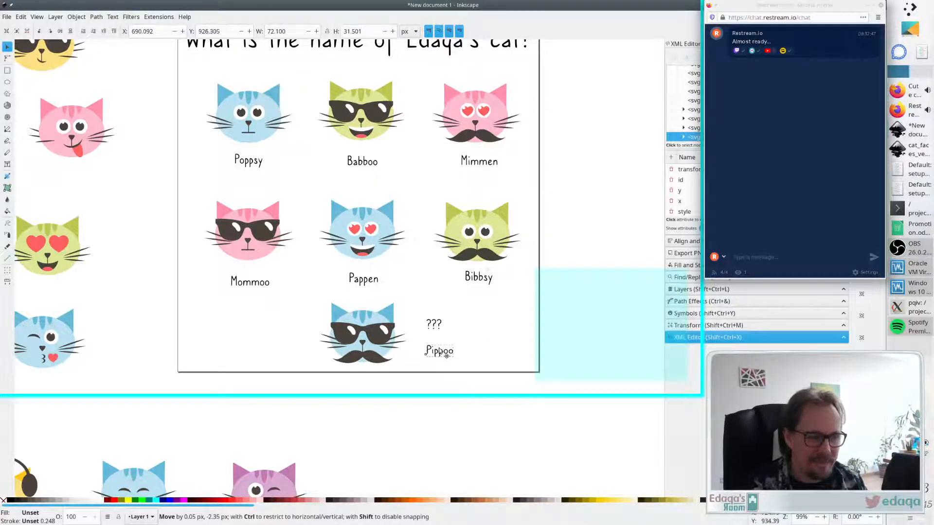
click(538, 332)
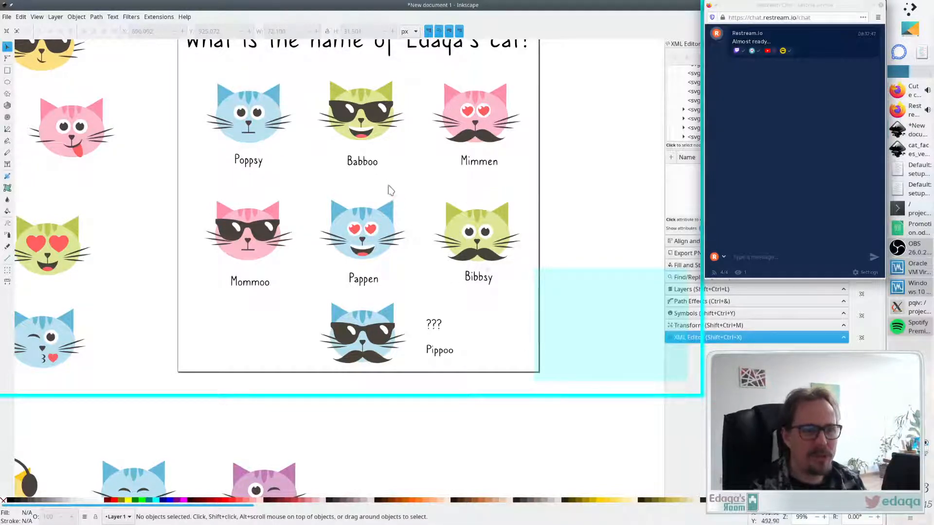
- Rename the Babboo and Mommoo labels to Babbums and Mommums
double_click(372, 162)
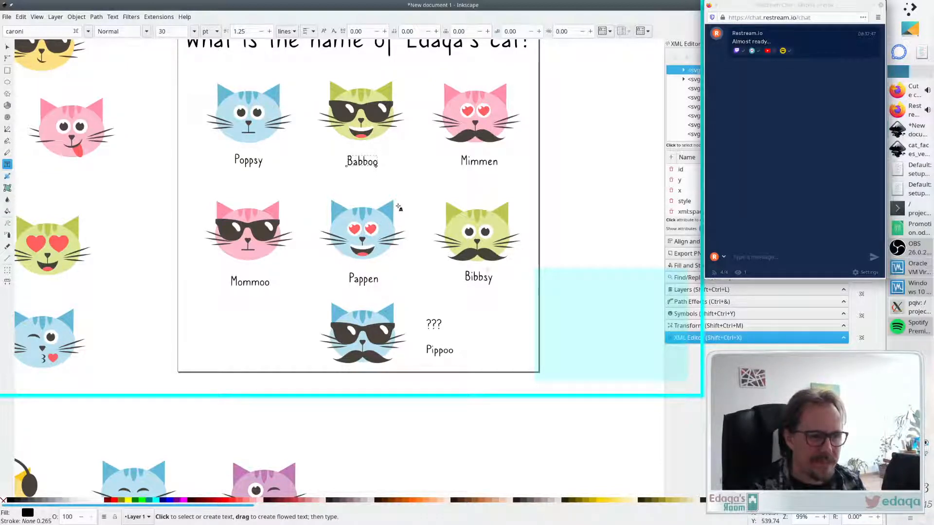
text(ums)
key(Delete)
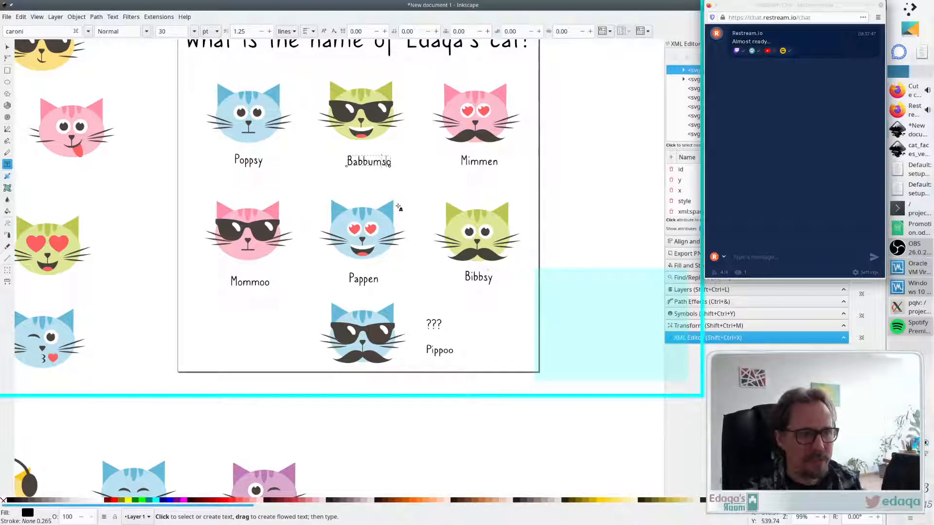
click(265, 286)
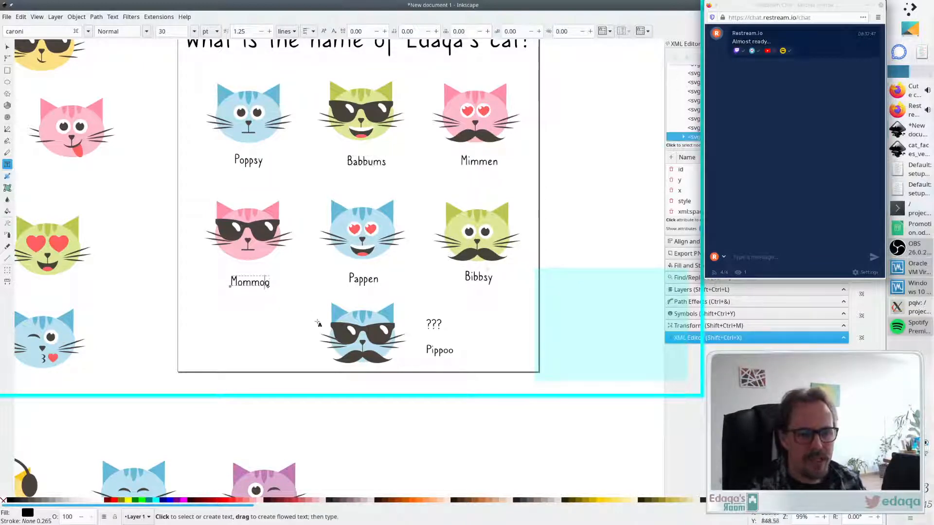
key(BackSpace)
text(ums)
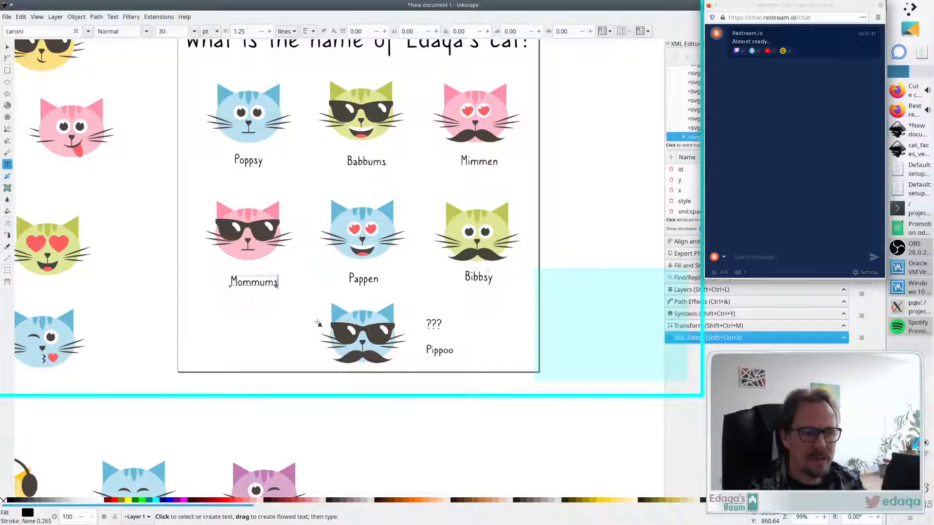
- Rename the Pippoo label to Pippums
click(441, 352)
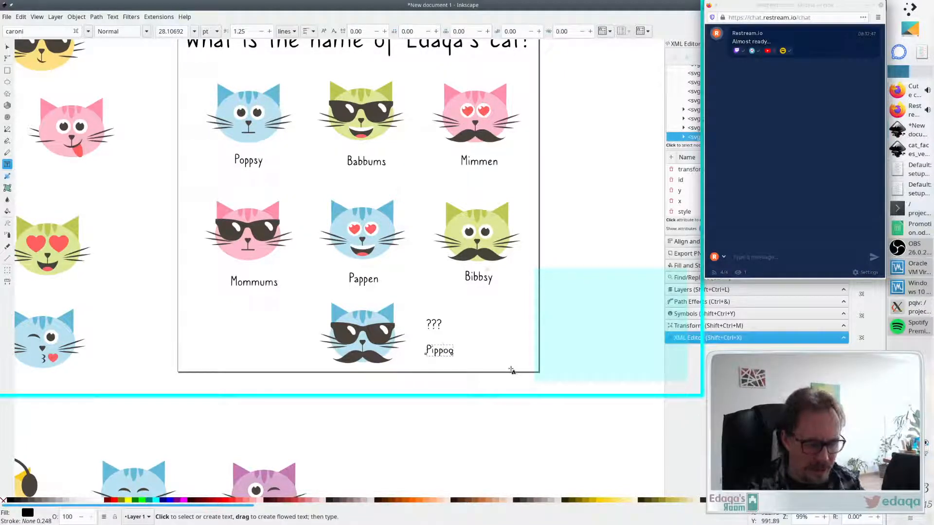
text(ums)
key(Delete)
key(Delete)
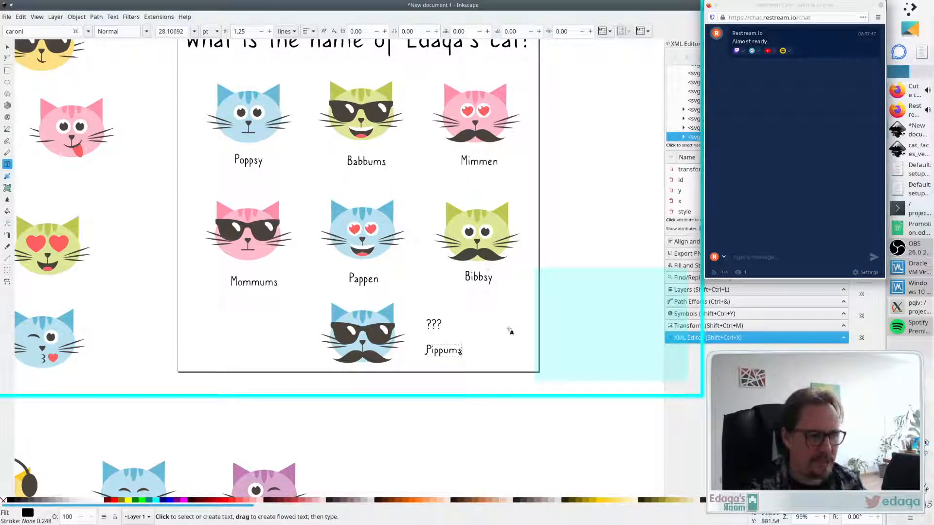
click(509, 331)
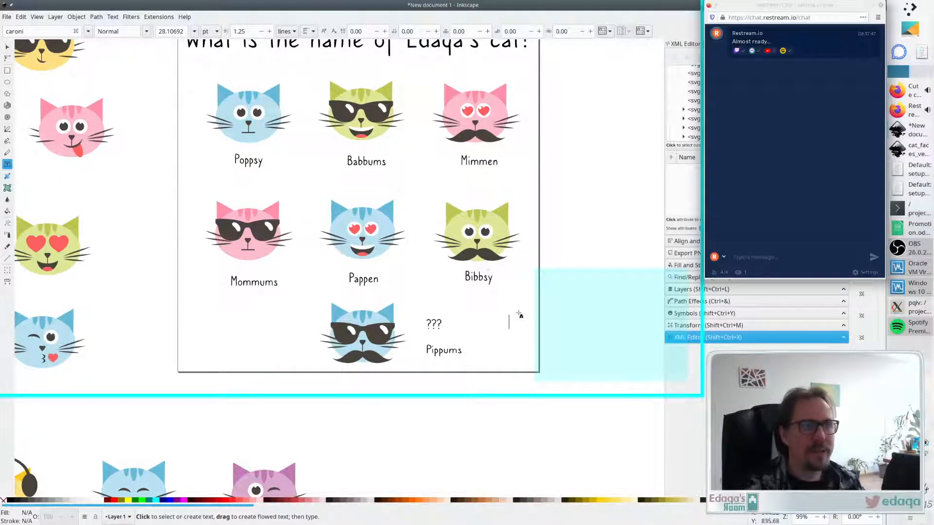
- Save the document as edaqas-cat.svg in the escape/singles folder
key(ctrl+s)
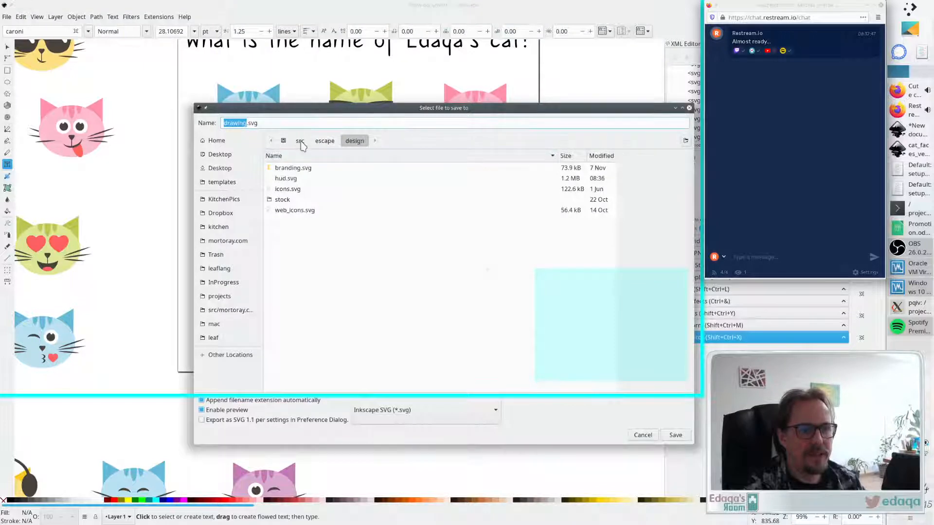
click(323, 142)
double_click(284, 295)
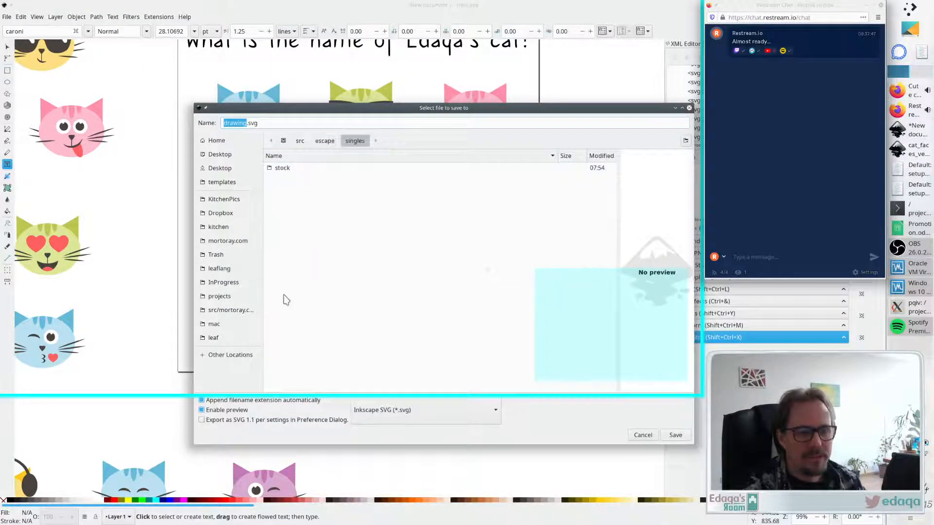
click(317, 123)
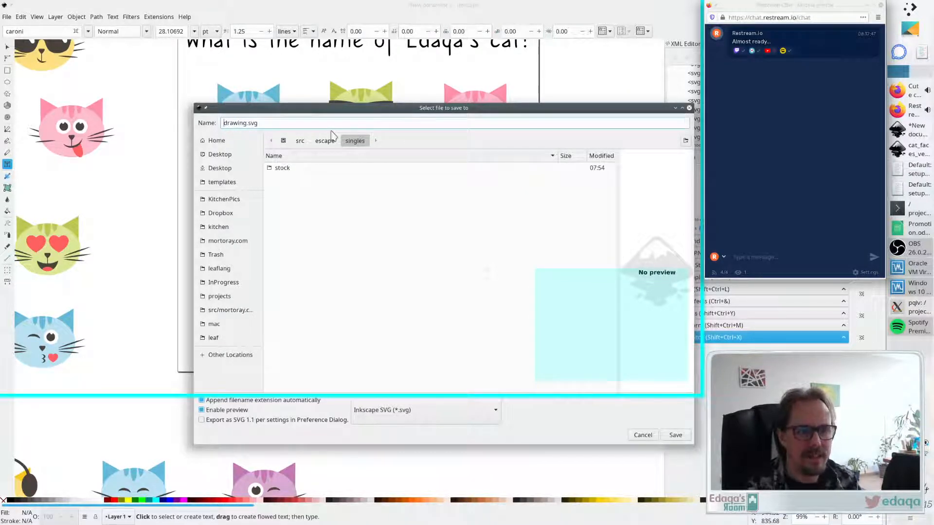
text(edaqas-)
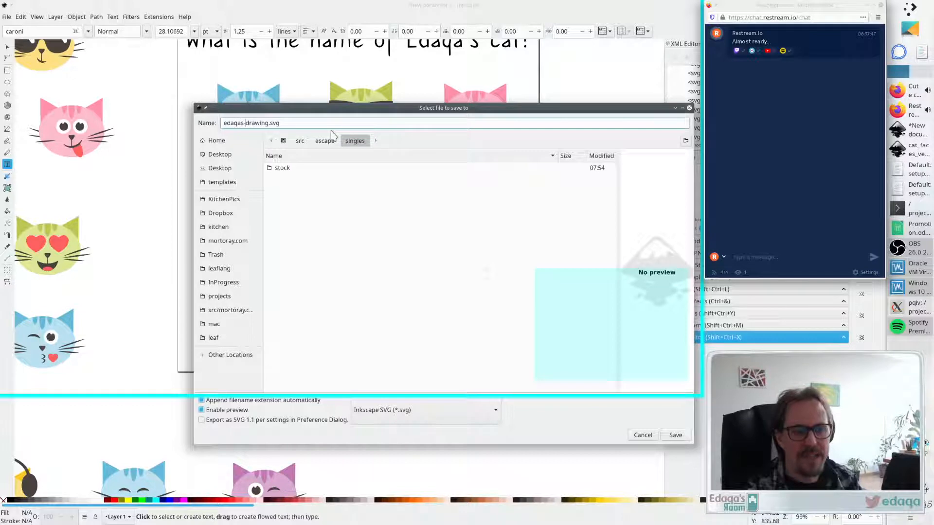
key(Delete)
key(Delete)
key(Delete)
key(Delete)
text(cat)
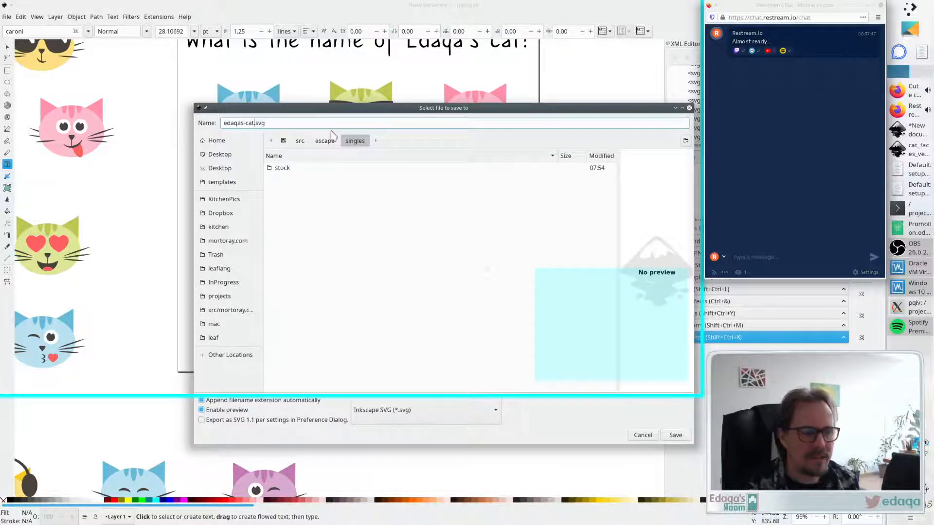
key(Return)
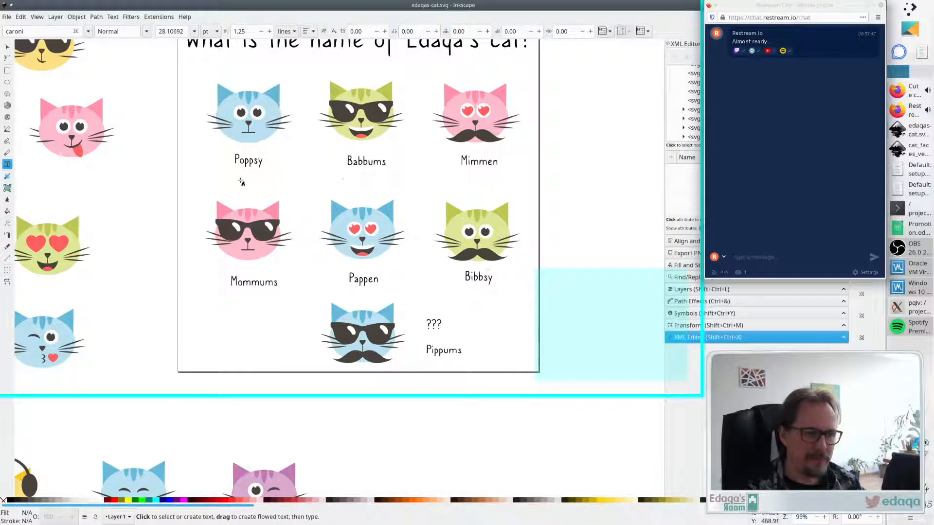
- Rename the Pappen and Mimmen labels to Papperoo and Mimmeroo
click(365, 279)
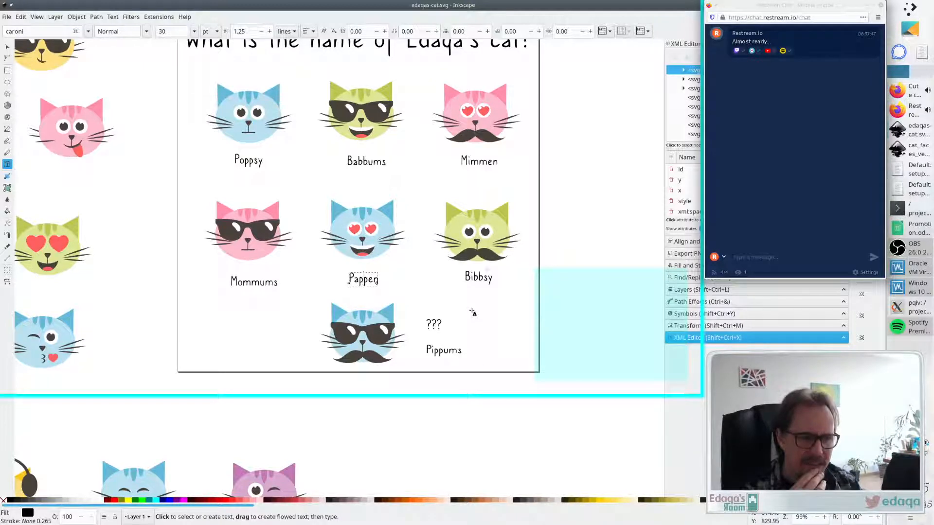
text(ro)
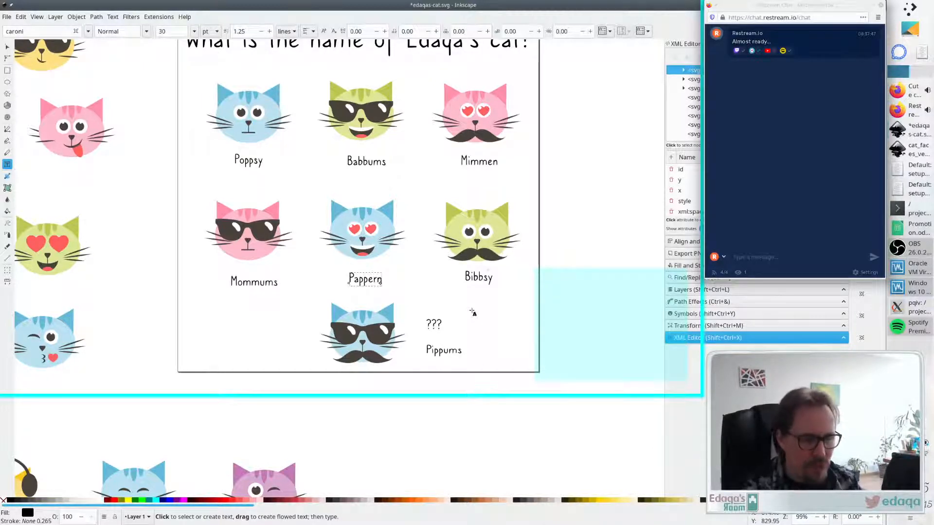
click(495, 167)
text(roo)
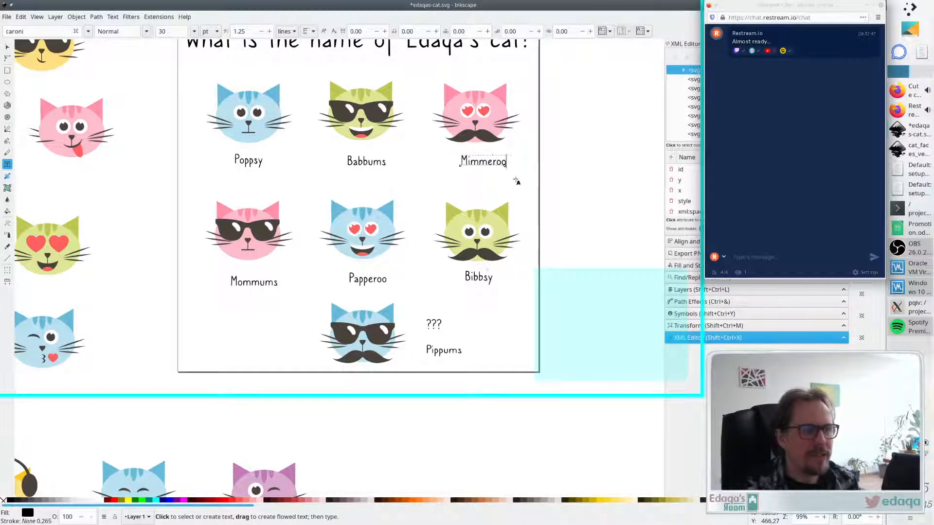
- Nudge the Mimmeroo and Papperoo labels to recentre them under their cats
key(Escape)
key(F1)
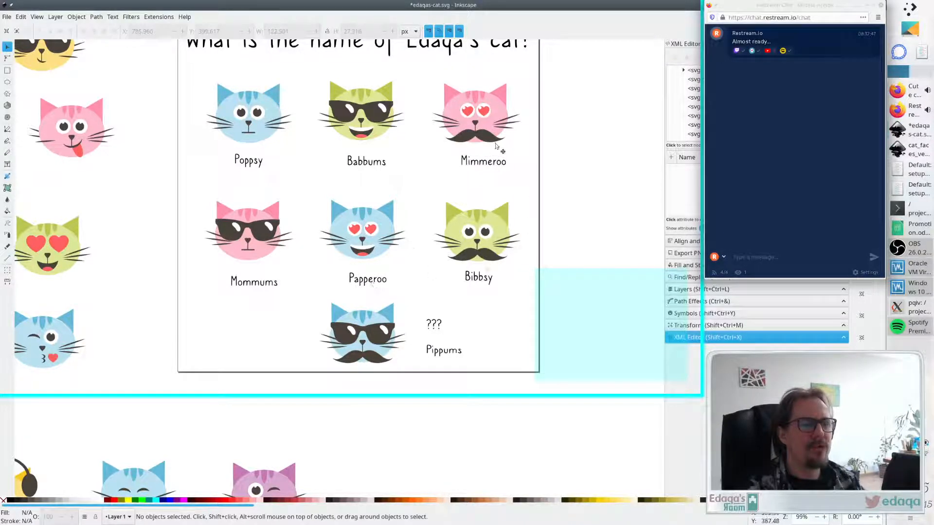
drag(477, 167, 469, 168)
click(445, 311)
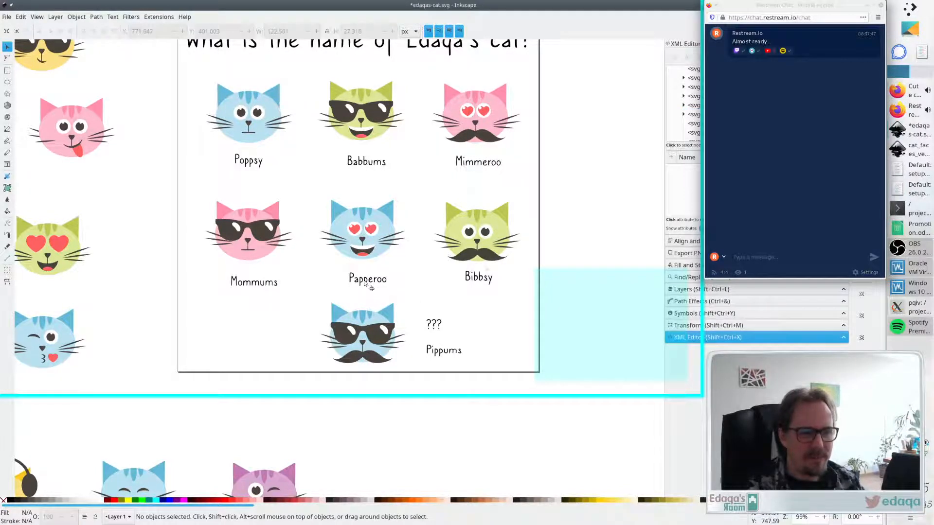
drag(365, 283, 362, 285)
click(467, 297)
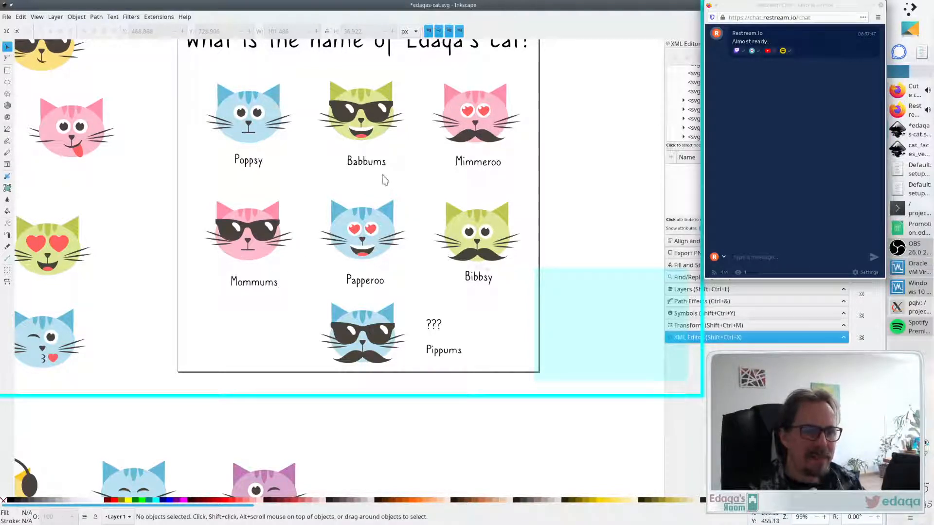
- Rename the Pippums and Babbums labels to Pippens and Babbens
double_click(453, 351)
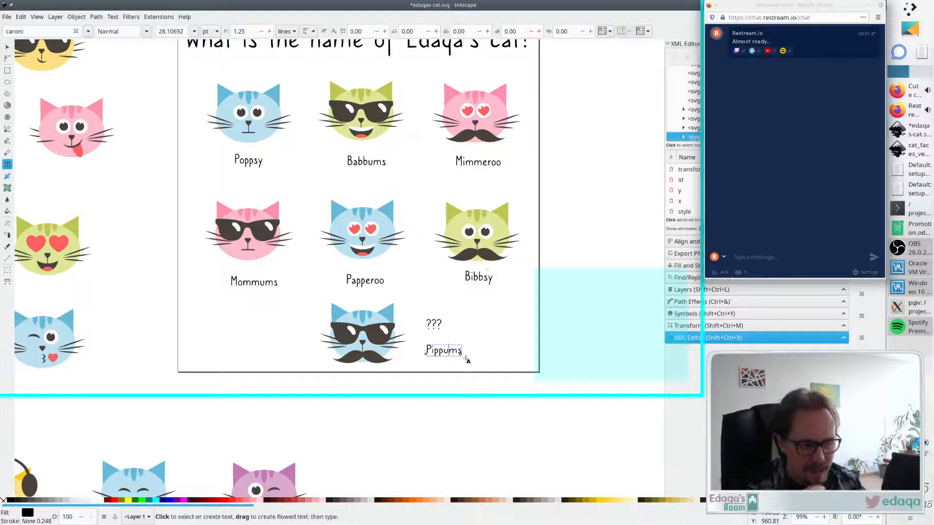
key(Delete)
text(n)
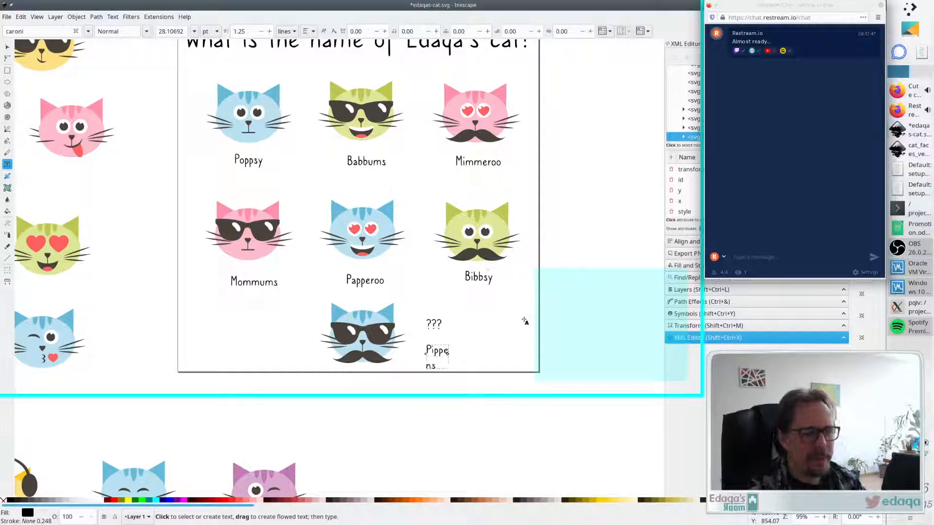
click(368, 161)
key(Delete)
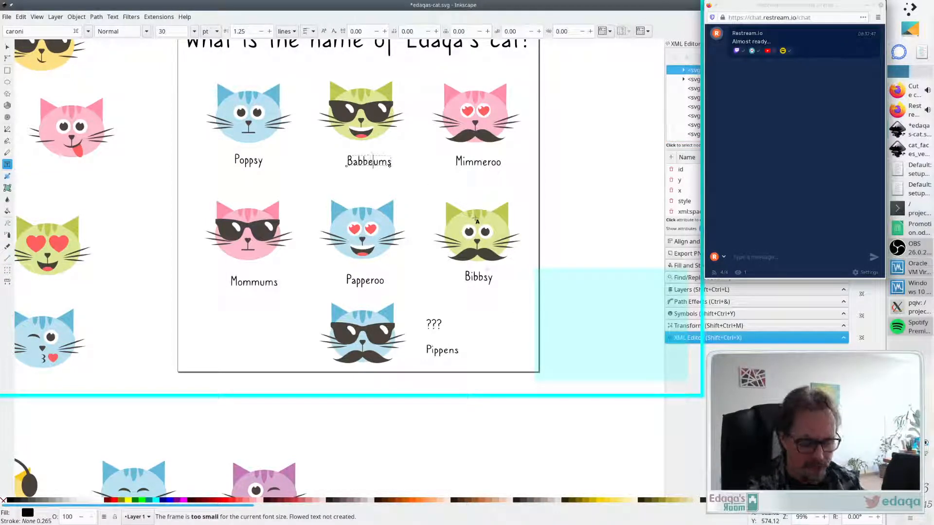
text(en)
key(Delete)
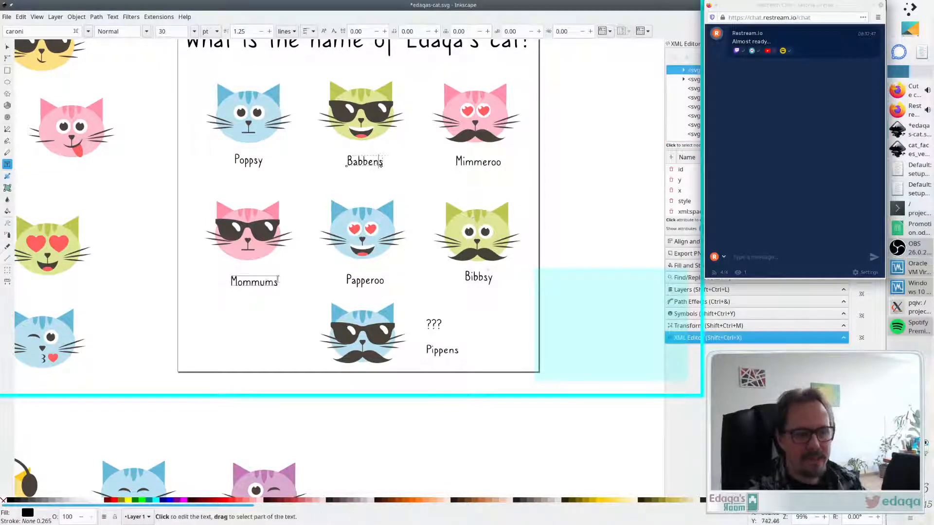
- Rename the Mommums label to Mommens
click(258, 284)
key(Delete)
text(en)
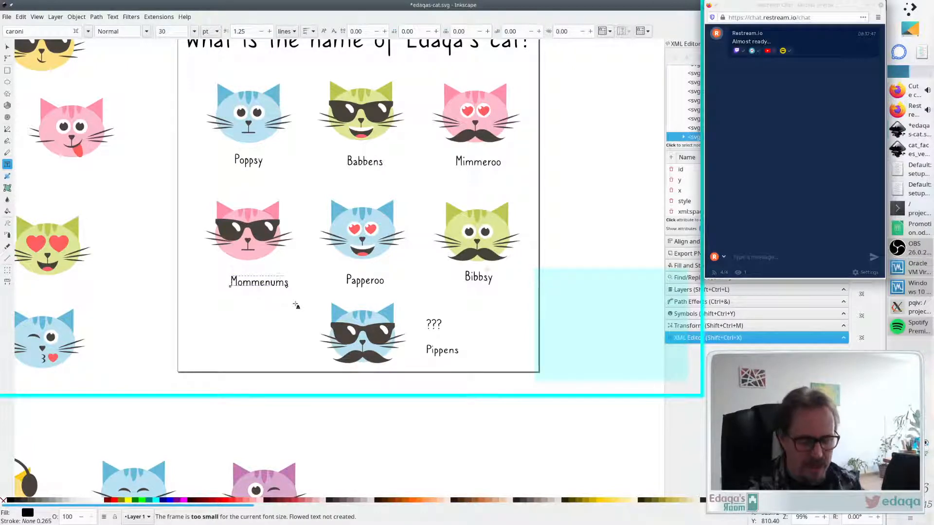
key(Delete)
click(295, 324)
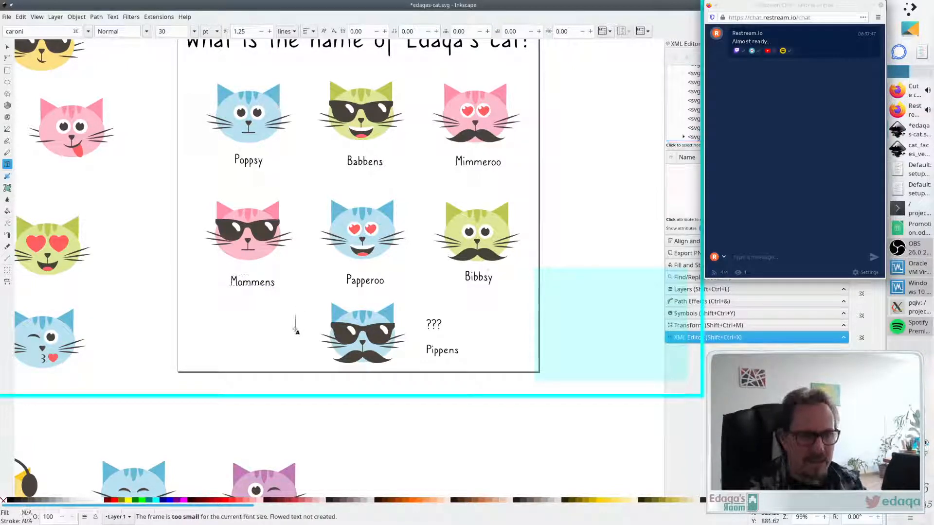
key(Escape)
key(s)
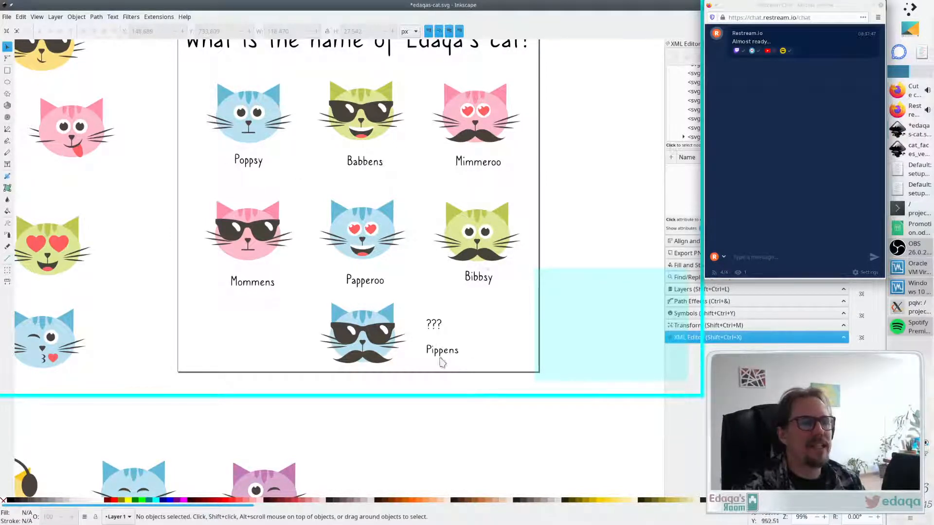
- Save the drawing and nudge the Pippens label slightly lower
scroll(514, 313, up, 3)
scroll(514, 313, up, 3)
scroll(532, 271, down, 4)
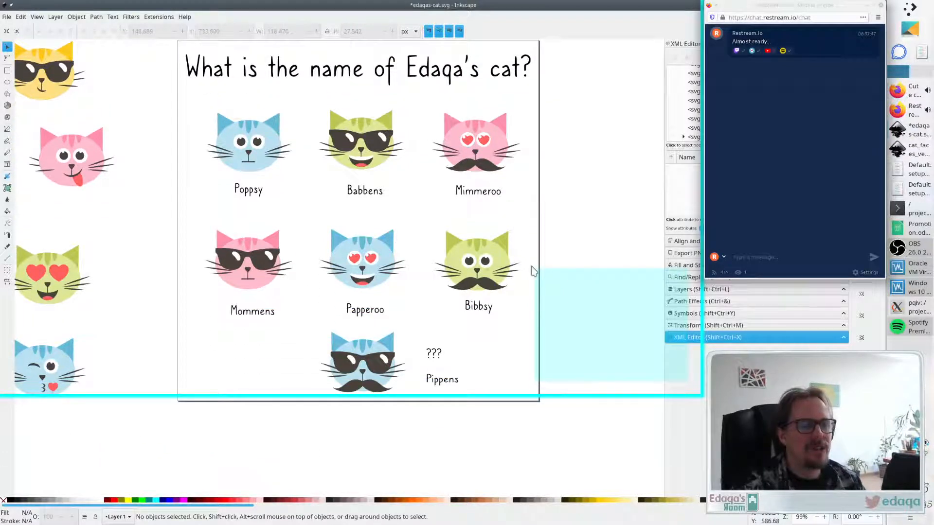
scroll(530, 272, down, 1)
key(ctrl+s)
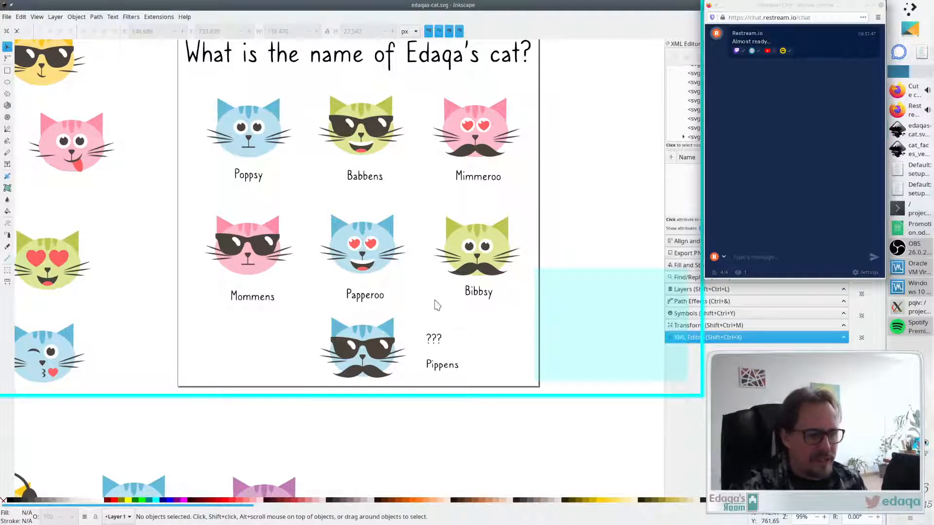
drag(440, 370, 441, 374)
click(470, 354)
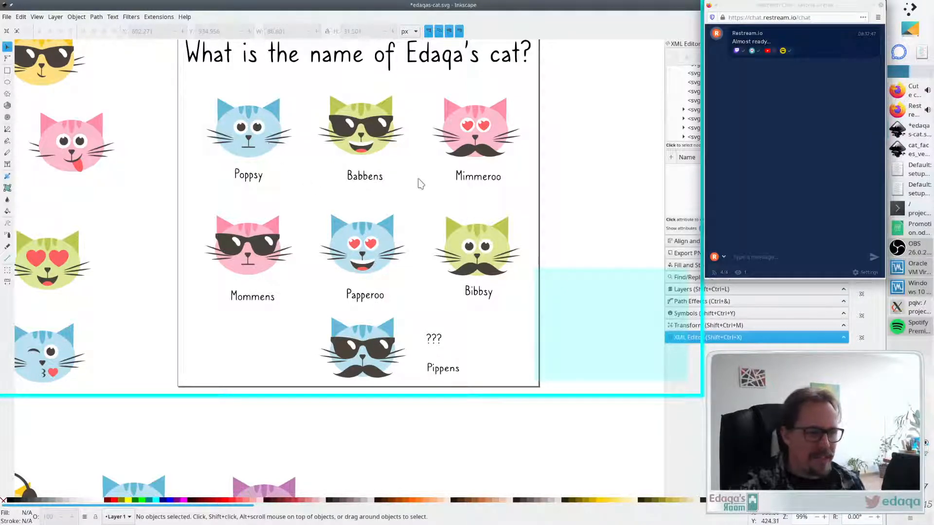
- Try to swap the positions of the Babbens and Bibbsy cats with their labels
drag(424, 196, 297, 64)
drag(376, 138, 569, 242)
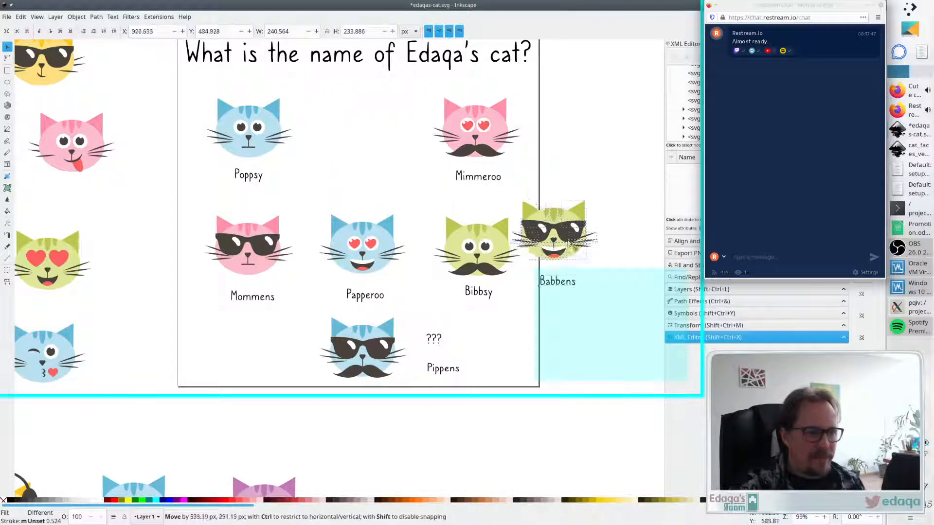
drag(528, 266, 553, 283)
drag(521, 311, 422, 198)
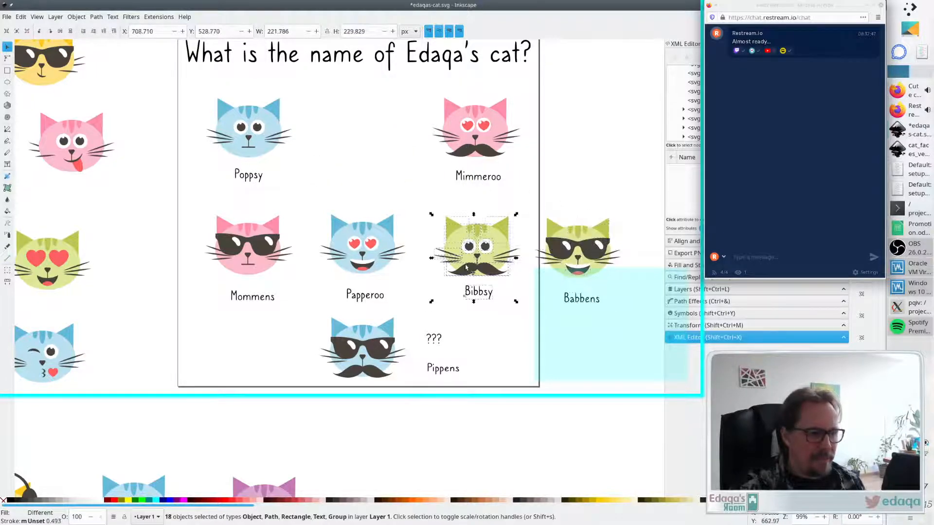
drag(469, 267, 349, 150)
click(461, 262)
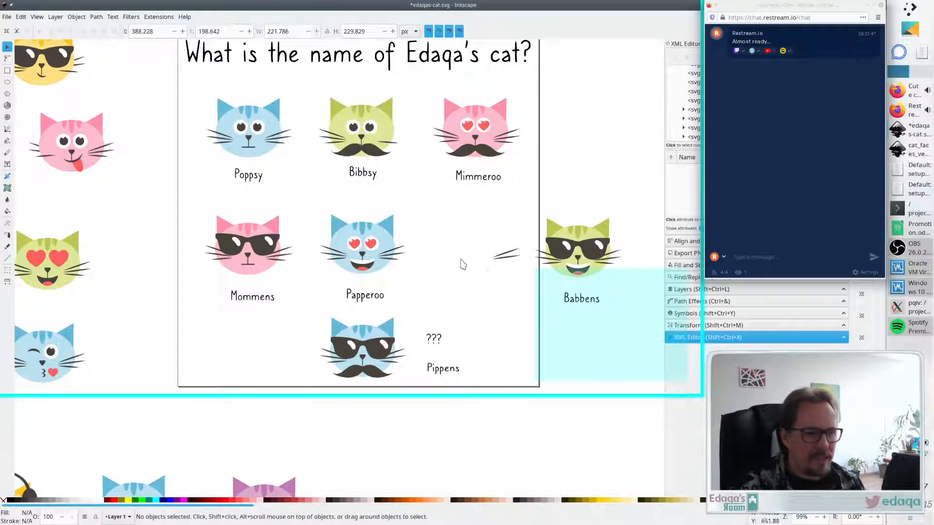
key(ctrl+z)
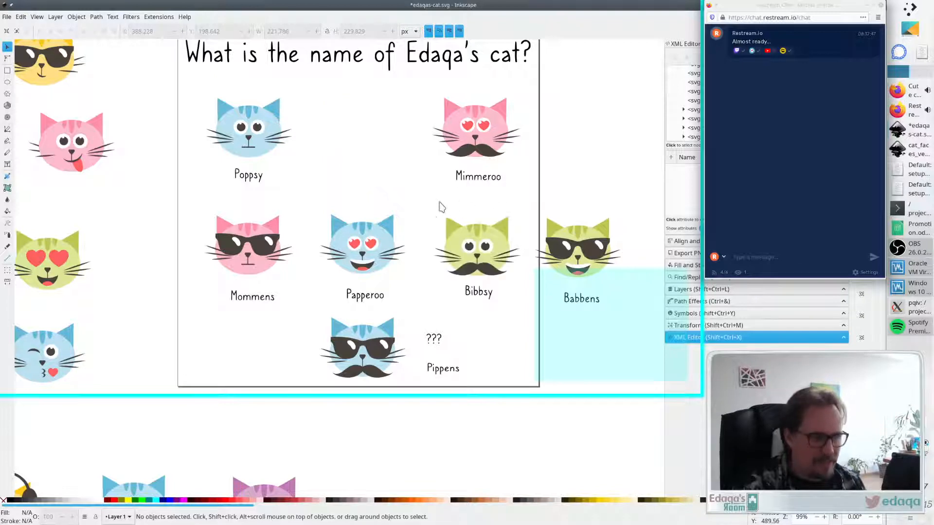
drag(422, 200, 372, 141)
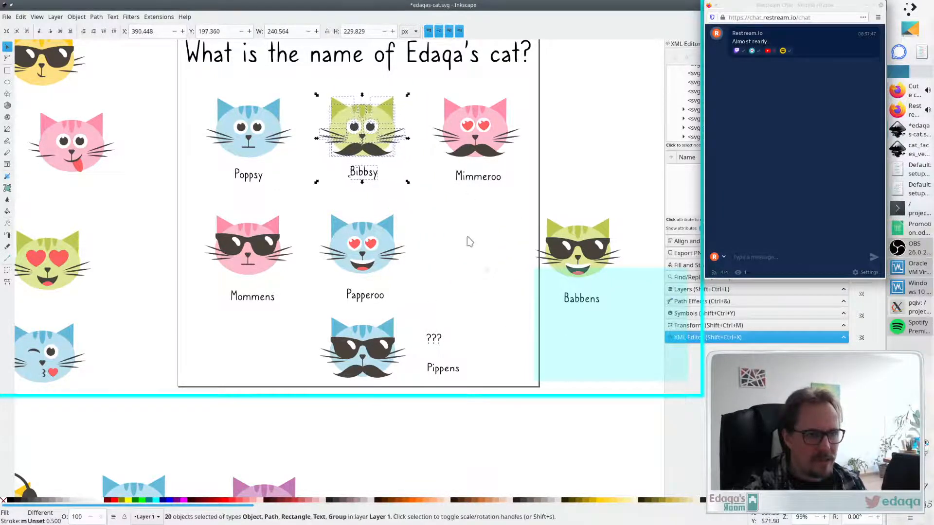
click(496, 208)
drag(496, 208, 651, 343)
drag(609, 267, 472, 254)
click(527, 194)
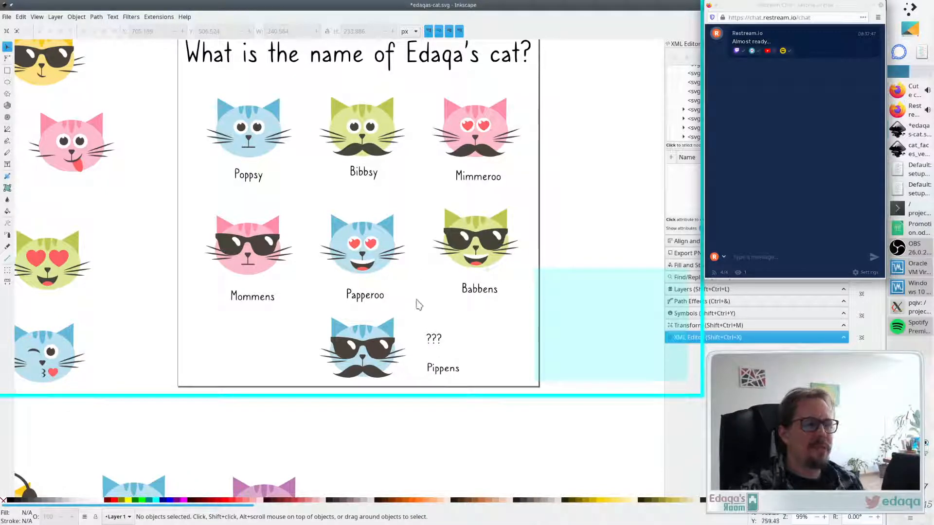
- Nudge the Papperoo cat, then undo the recent moves to restore the original cat layout
drag(417, 306, 319, 192)
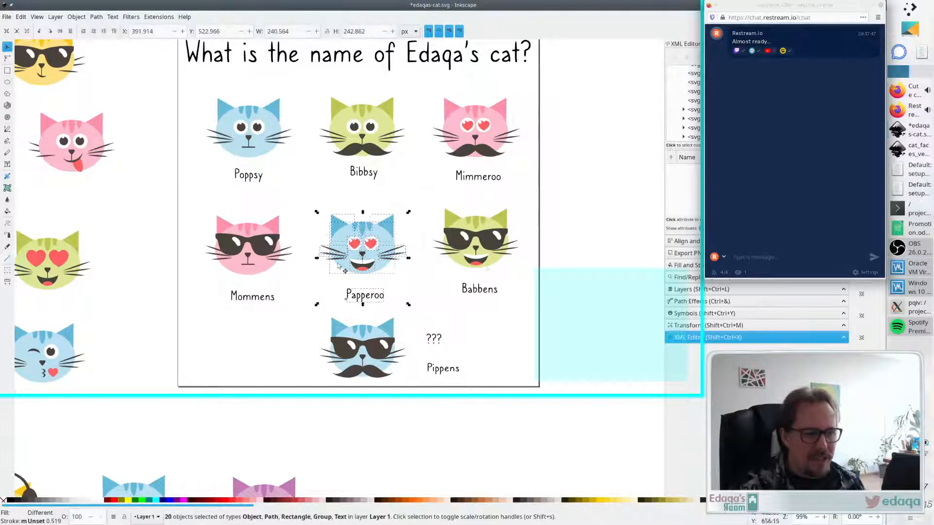
drag(370, 258, 370, 255)
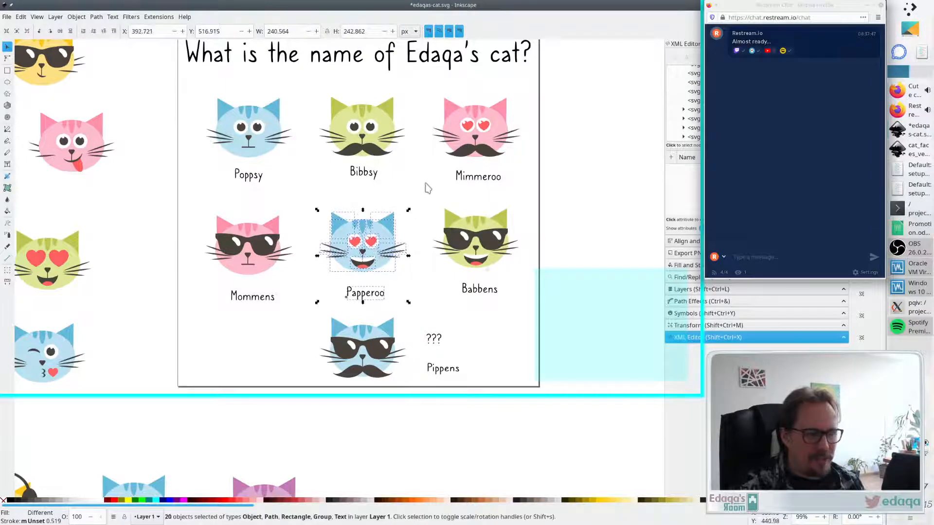
click(417, 198)
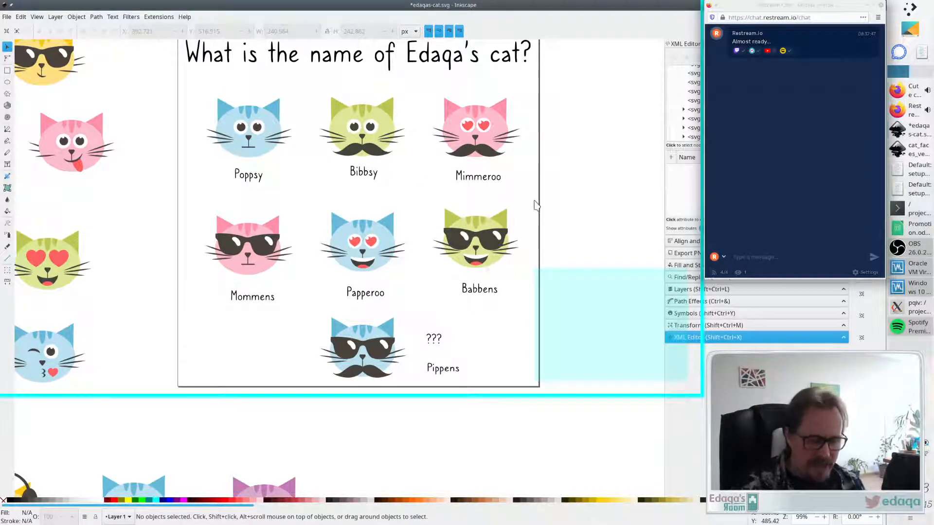
key(ctrl+z)
key(ctrl+z)
key(ctrl+z)
key(ctrl+z)
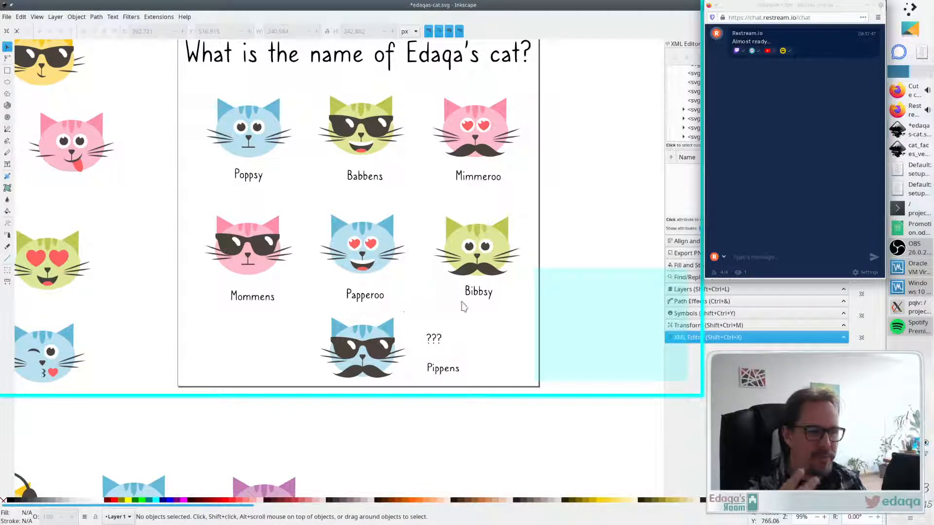
- Select the cat groups on the page one by one to inspect them
drag(312, 173, 174, 79)
drag(312, 82, 422, 180)
drag(424, 86, 428, 297)
drag(424, 198, 307, 290)
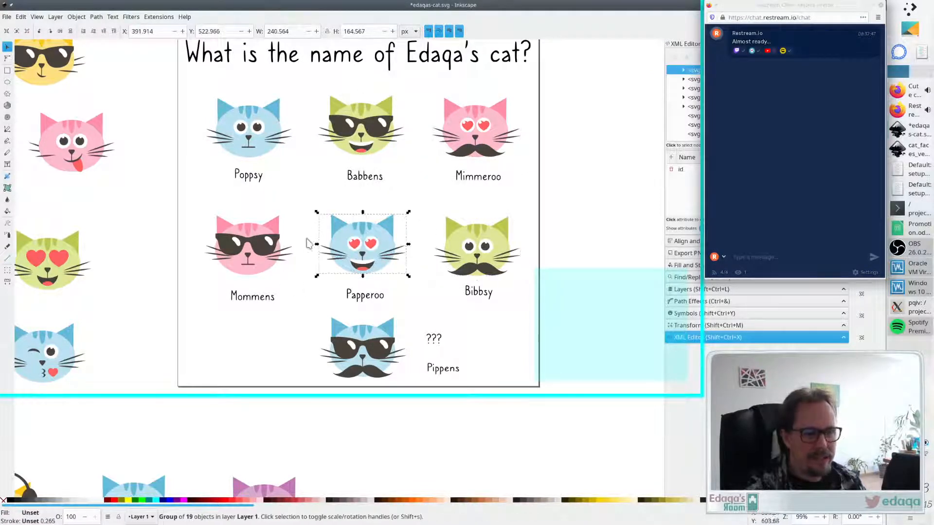
drag(300, 210, 192, 287)
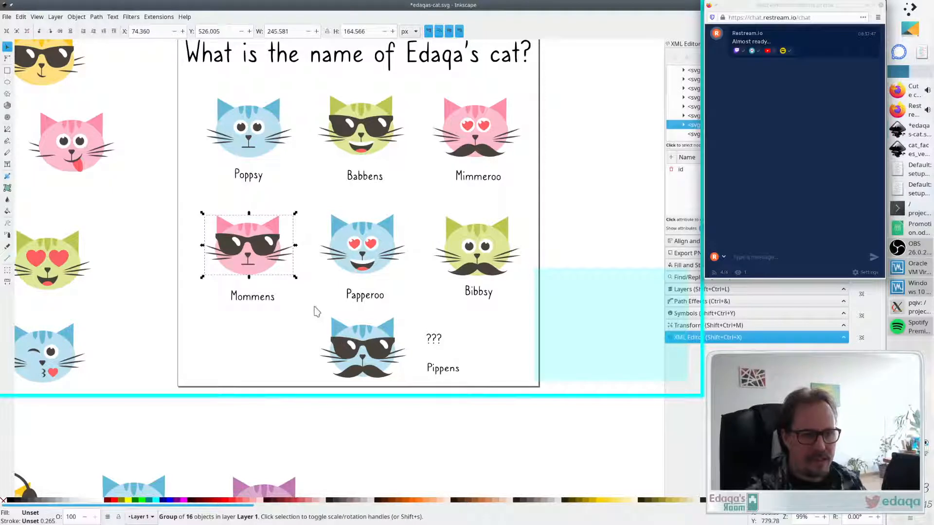
- Move the Pippens label below the page and nudge the ??? text slightly down
drag(315, 309, 374, 426)
click(458, 414)
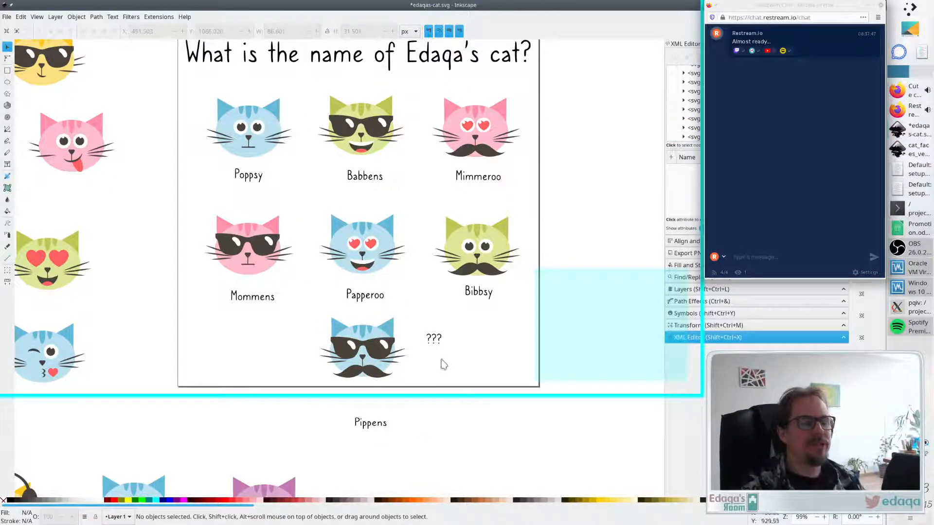
drag(437, 339, 438, 348)
click(575, 214)
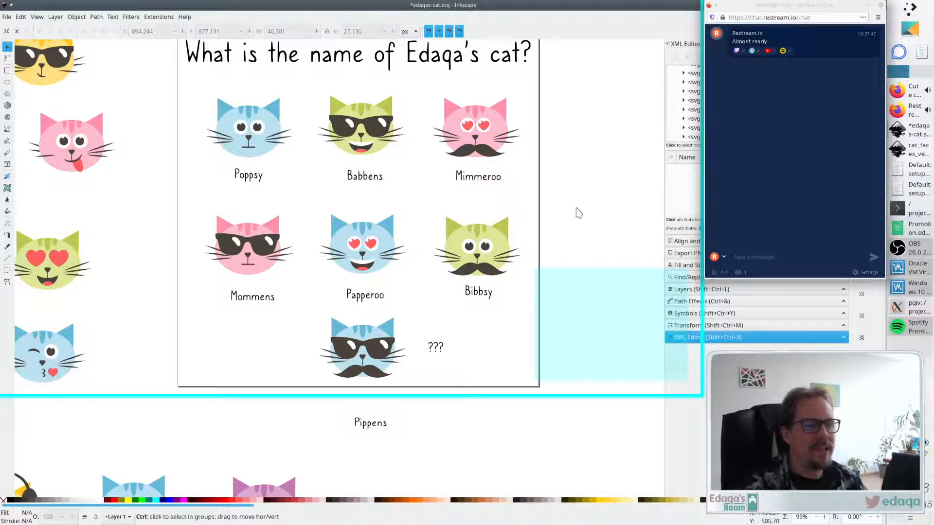
- Delete the leftover cat faces lying outside the page
ctrl+scroll(576, 212, down, 1)
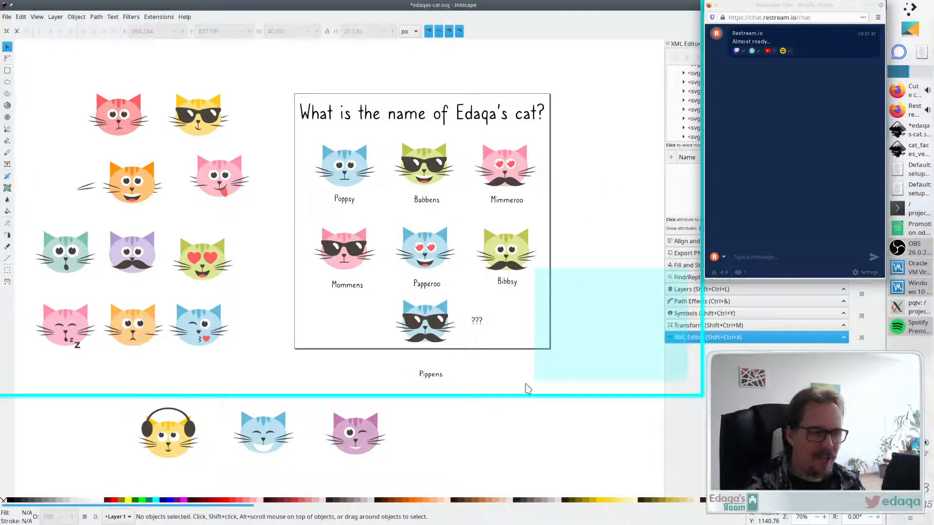
drag(446, 473, 80, 384)
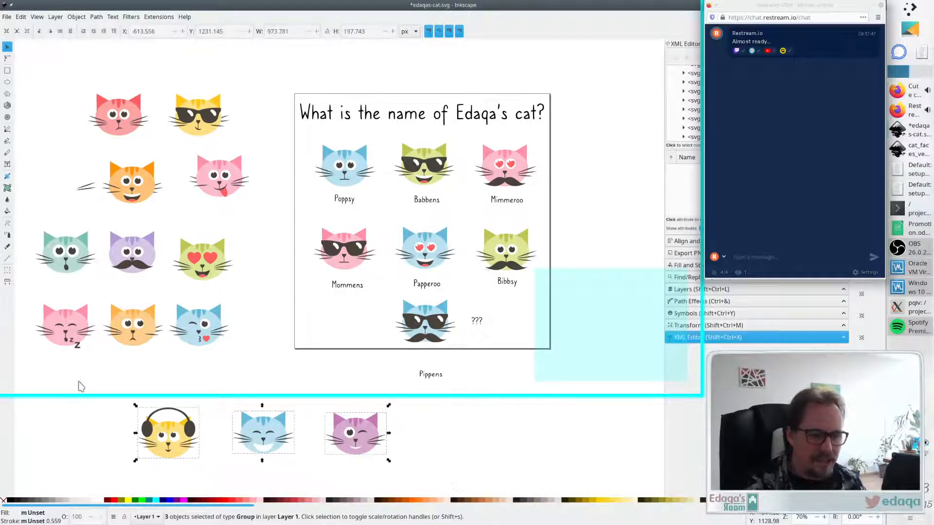
click(246, 362)
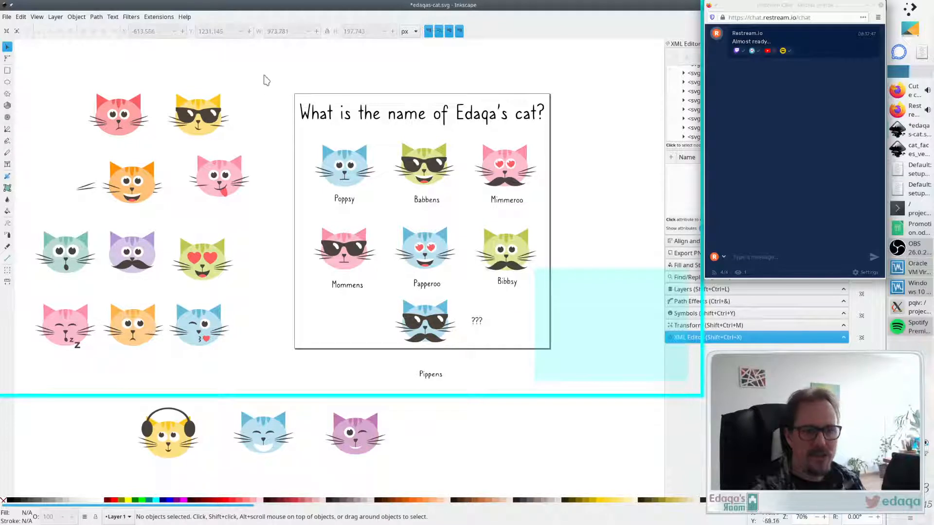
drag(263, 75, 99, 376)
key(Delete)
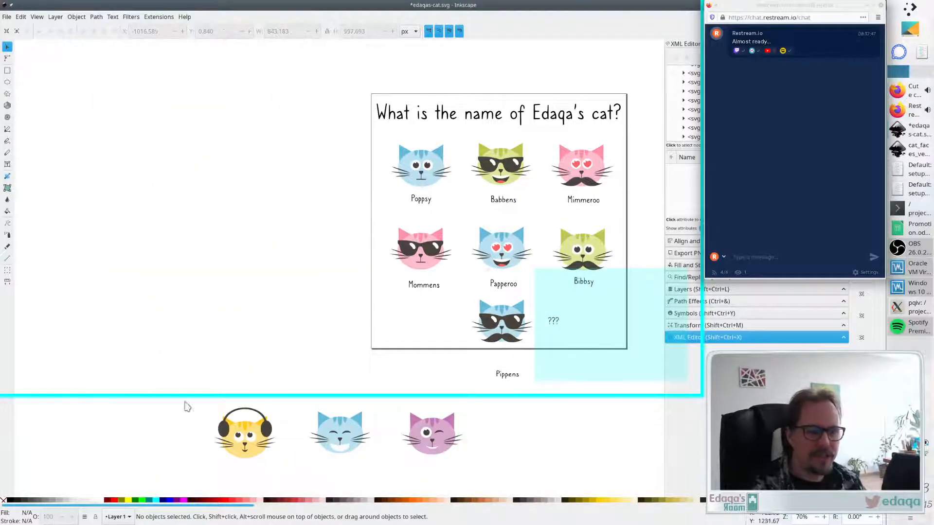
drag(184, 406, 512, 471)
key(Delete)
scroll(402, 354, down, 2)
scroll(388, 350, up, 2)
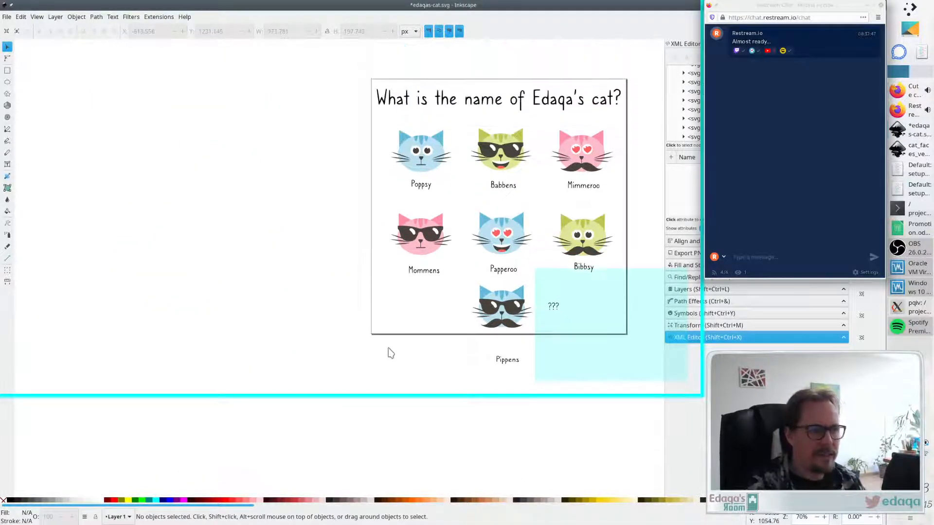
scroll(387, 352, right, 2)
scroll(380, 356, right, 1)
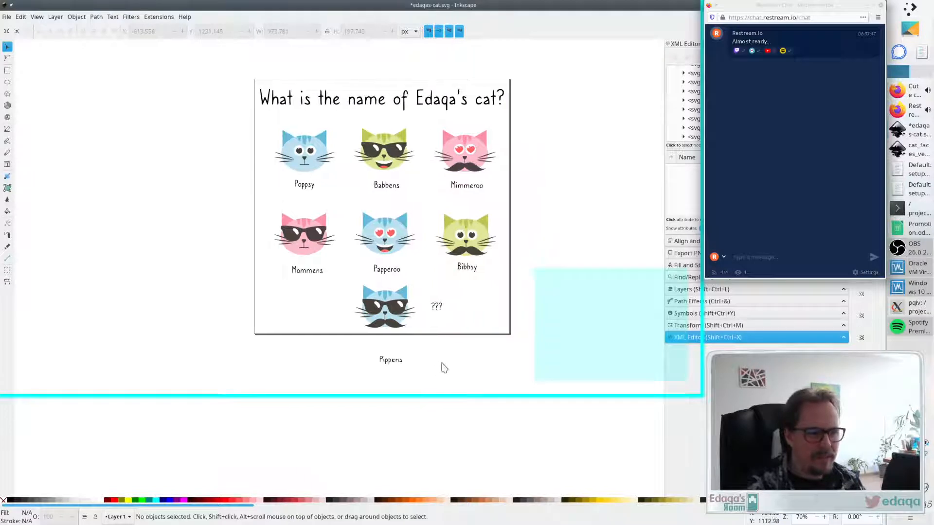
scroll(442, 369, up, 1)
scroll(450, 346, down, 1)
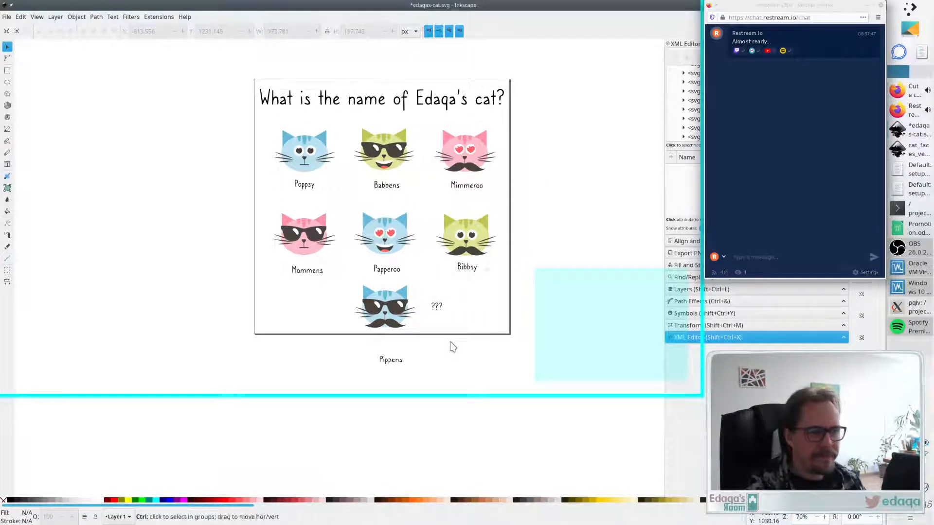
scroll(450, 346, down, 1)
scroll(451, 346, up, 1)
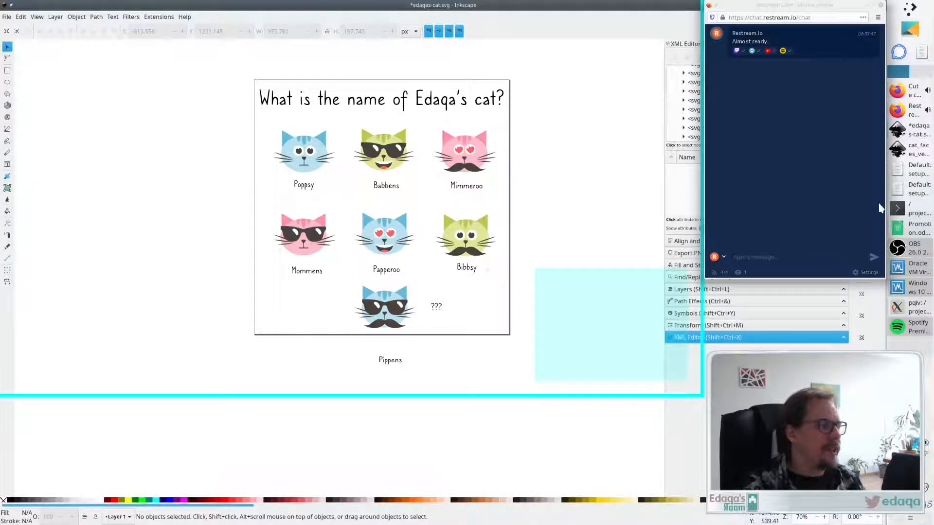
- Open the recent file branding.svg
click(906, 150)
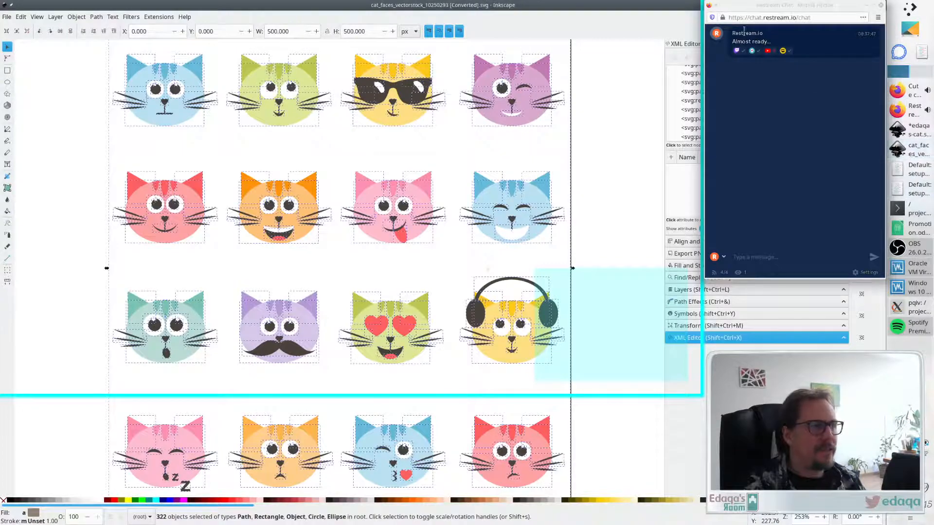
drag(655, 13, 637, 188)
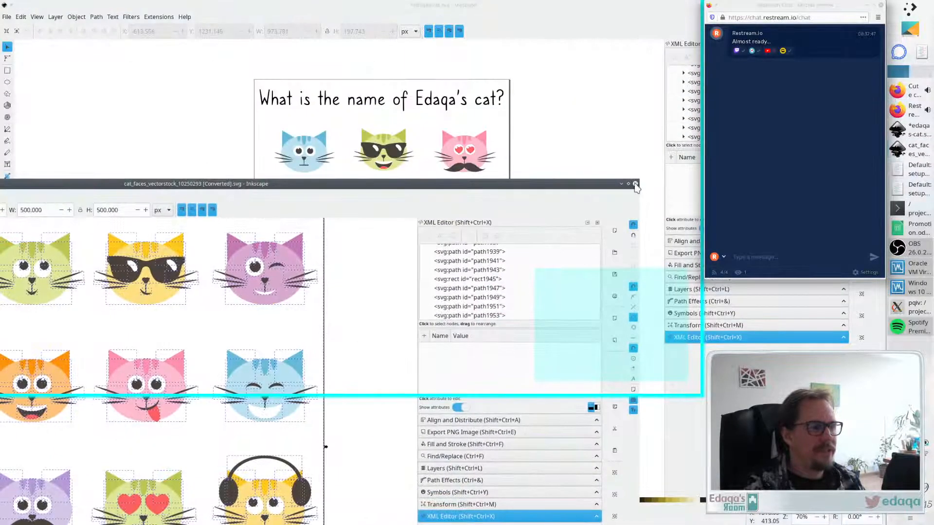
click(205, 43)
click(6, 17)
mouse_move(16, 62)
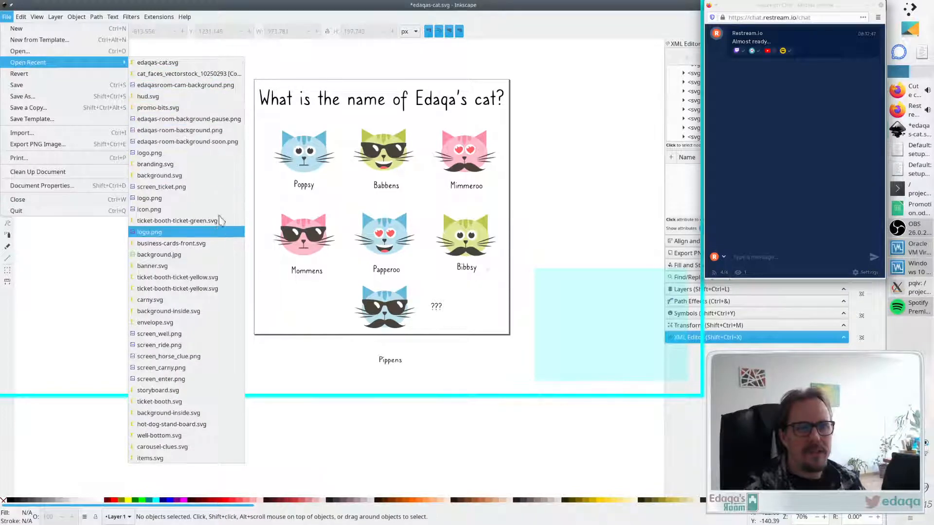
click(207, 168)
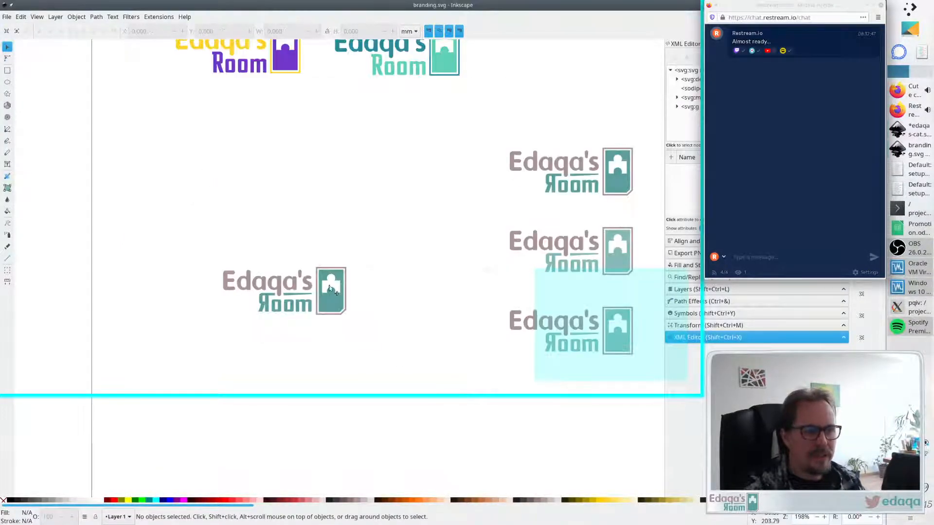
- Copy the Edaqa's Room logo from branding.svg and paste it into the quiz page's bottom-left corner
click(336, 290)
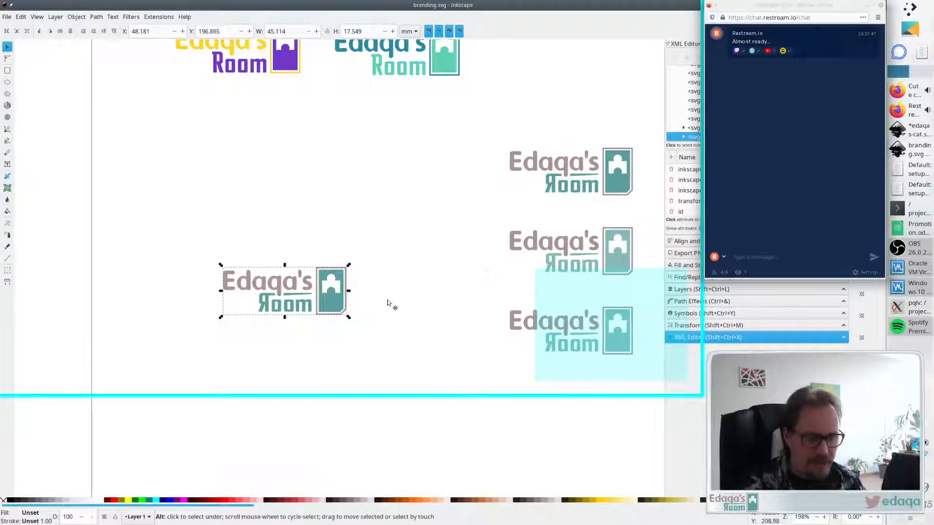
key(ctrl+Tab)
key(ctrl+v)
mouse_move(291, 320)
mouse_down()
mouse_move(297, 327)
mouse_move(318, 310)
mouse_move(301, 296)
mouse_move(299, 314)
mouse_up()
key(Escape)
click(305, 330)
click(300, 348)
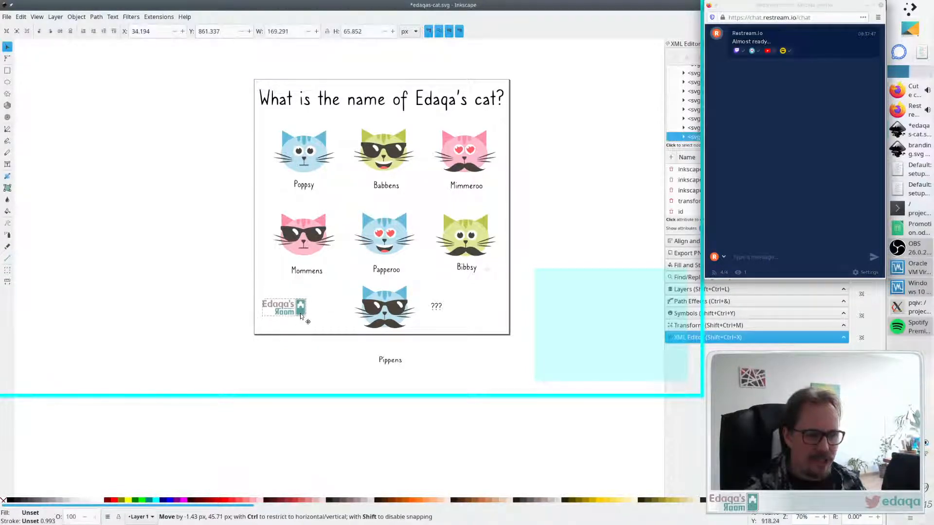
click(366, 348)
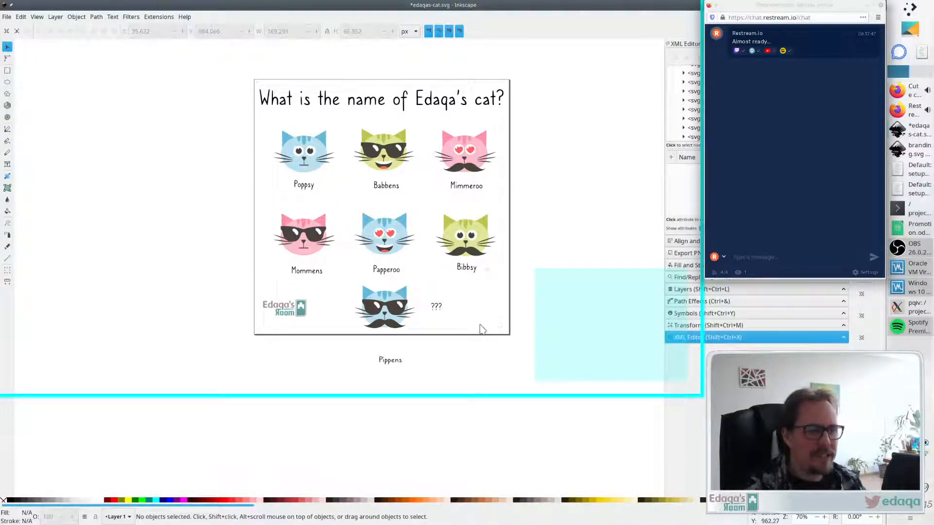
- Move the two rows of labelled cats up closer to the title
drag(527, 284, 173, 102)
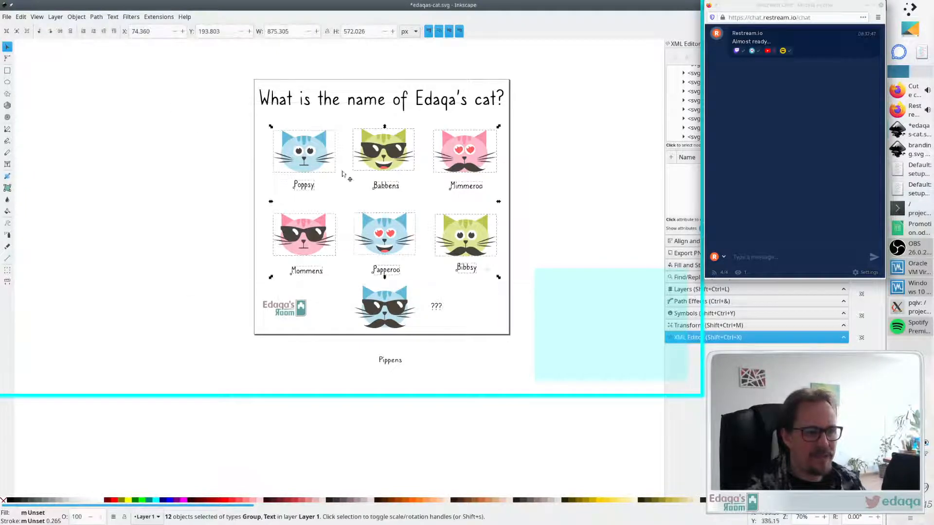
drag(389, 169, 390, 151)
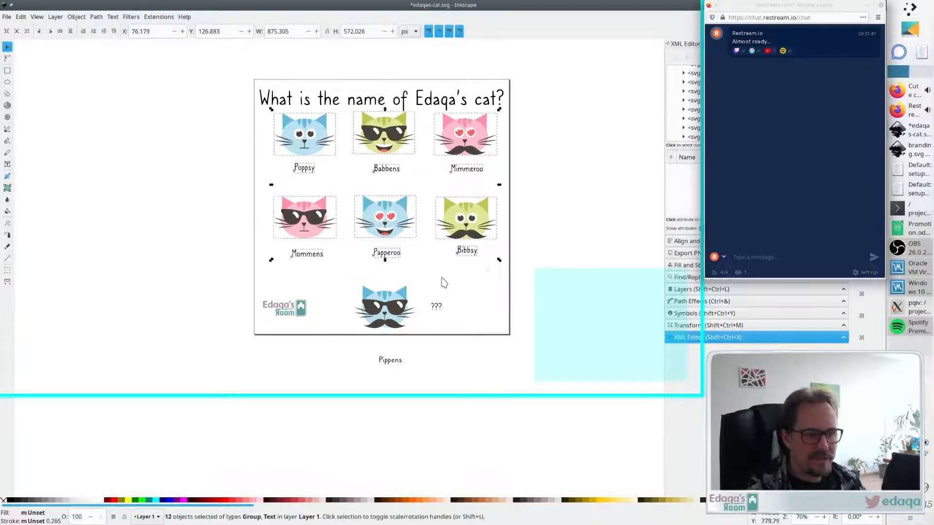
click(439, 295)
- Move the mystery cat and its ??? text up slightly
drag(469, 277, 345, 354)
drag(378, 327, 377, 302)
click(378, 326)
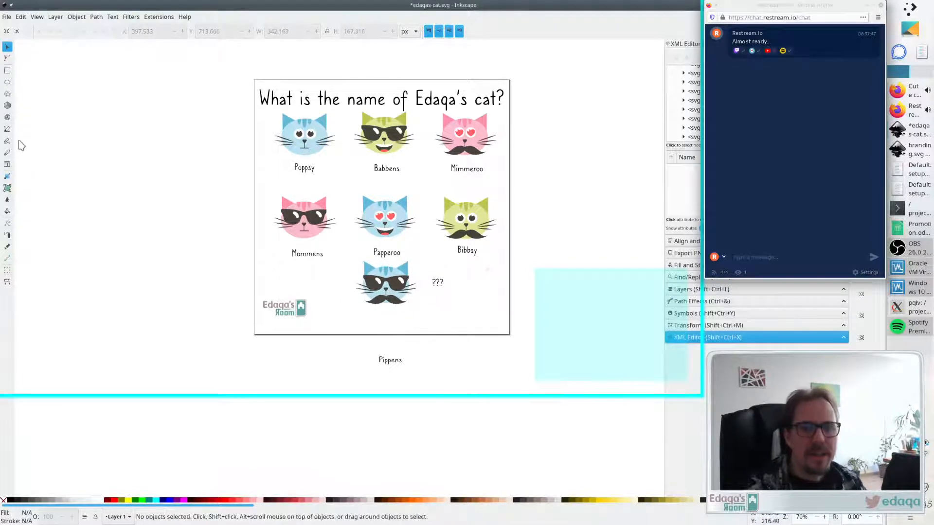
click(7, 164)
click(359, 330)
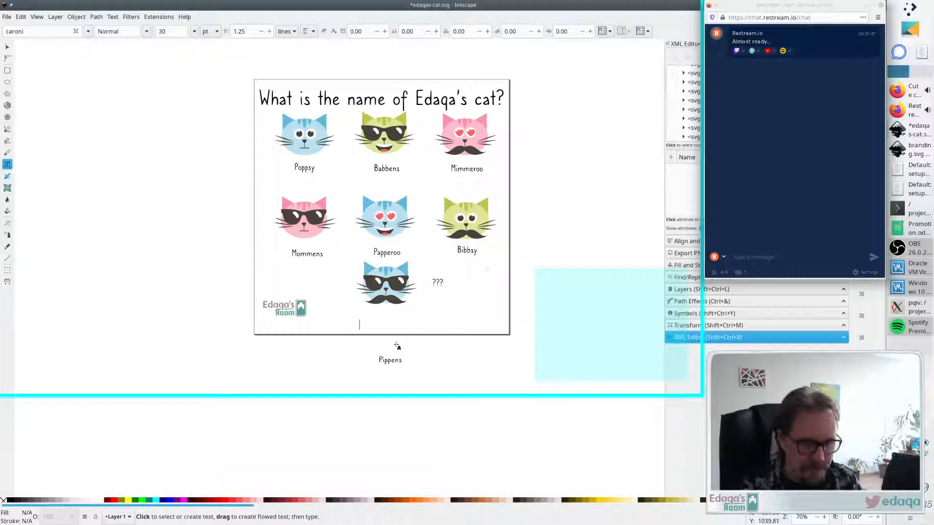
text(Test you answer)
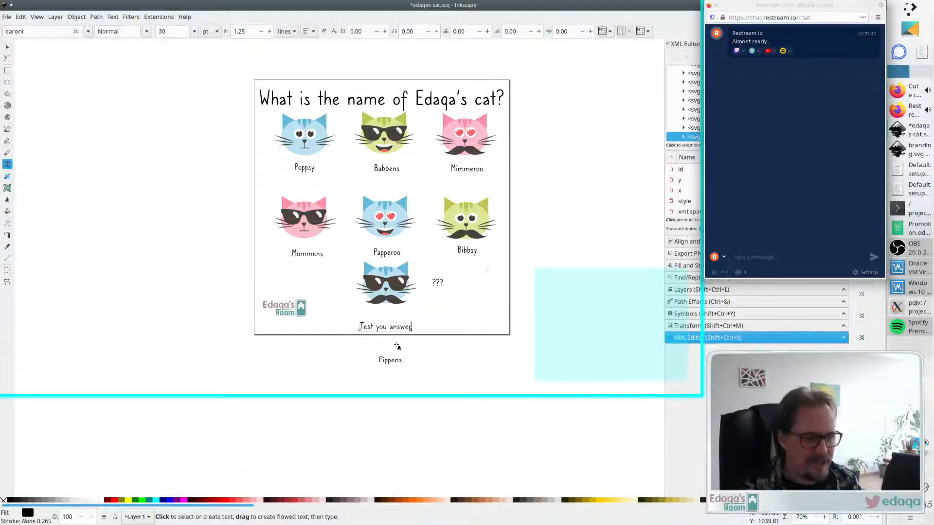
text( at)
key(BackSpace)
key(BackSpace)
key(BackSpace)
key(BackSpace)
key(BackSpace)
key(BackSpace)
key(BackSpace)
key(BackSpace)
key(BackSpace)
key(BackSpace)
key(BackSpace)
key(BackSpace)
key(BackSpace)
key(BackSpace)
key(BackSpace)
key(BackSpace)
key(BackSpace)
key(BackSpace)
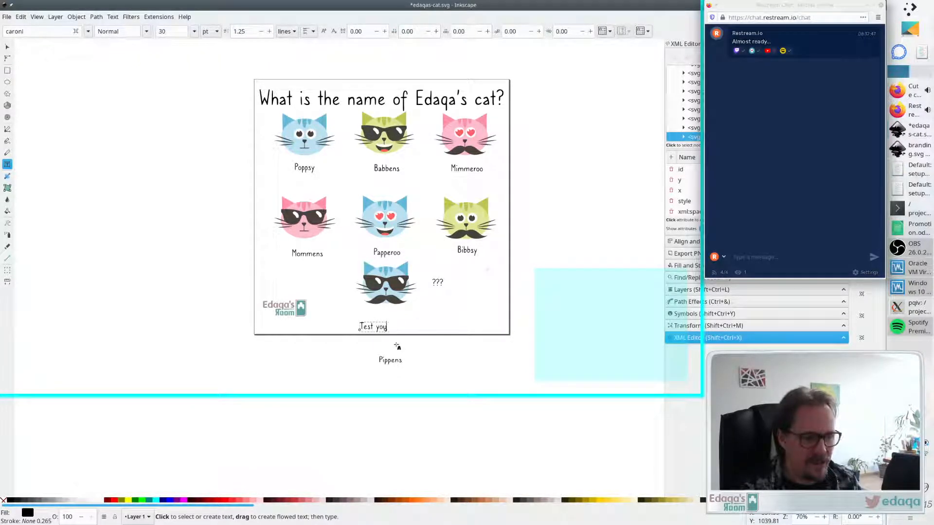
text(Check your answer at htt)
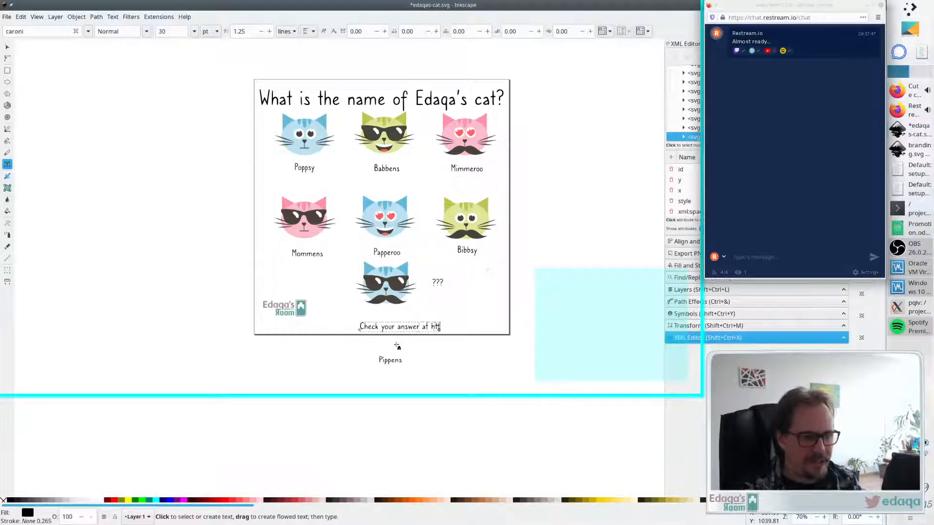
text(ps://edaqa)
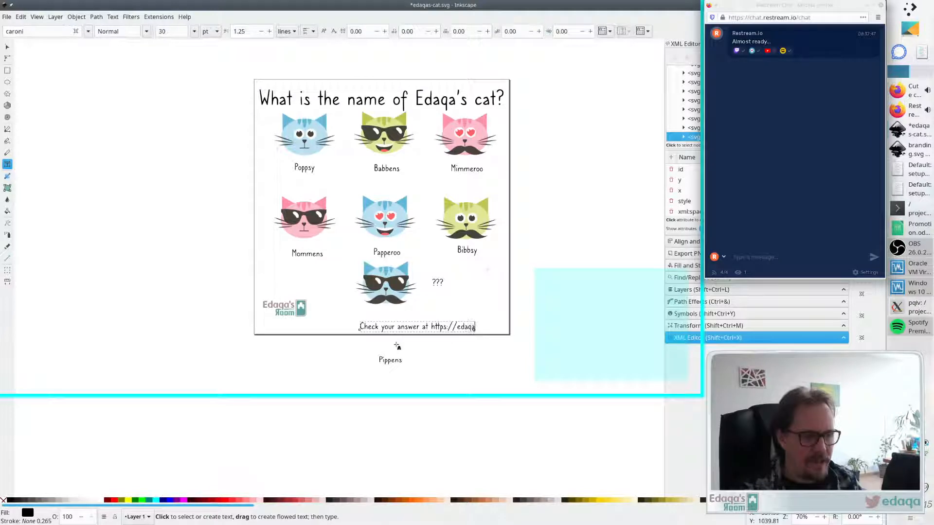
text(sroom.com/singl)
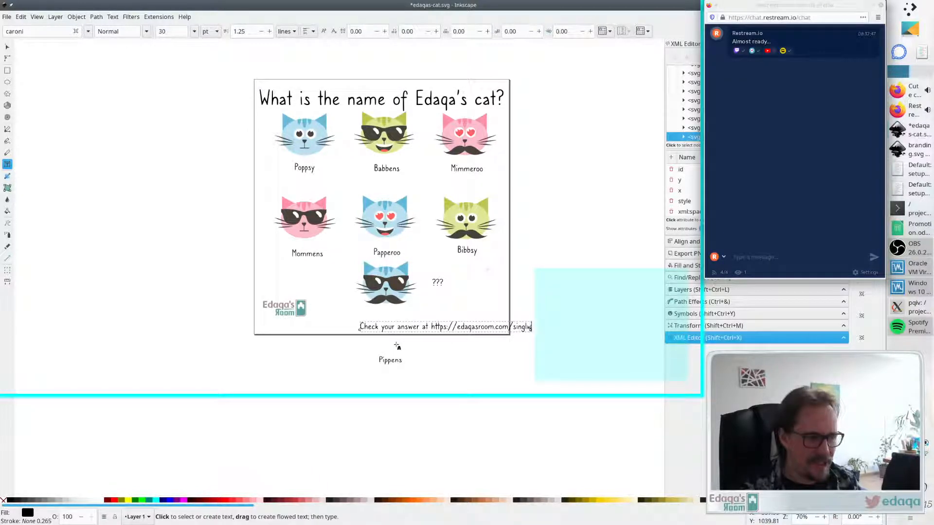
text(es/ed)
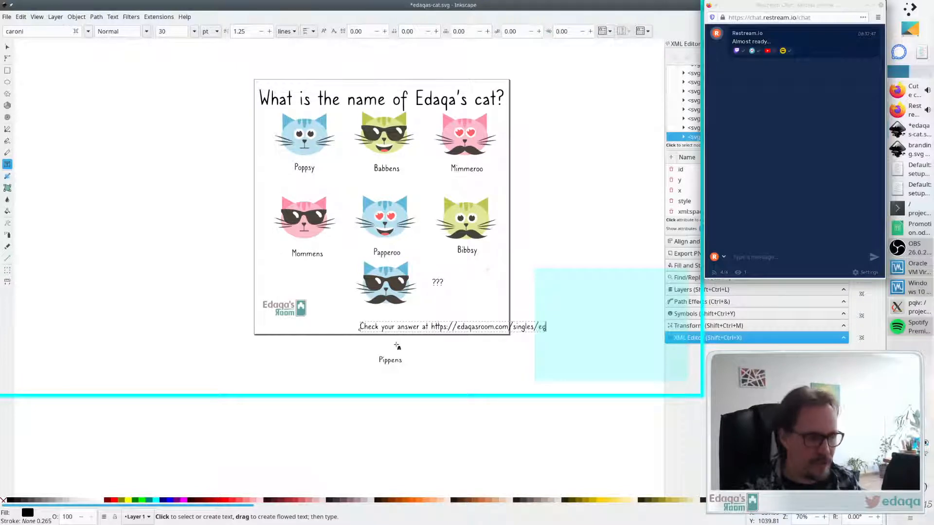
text(aqas-cat)
key(F1)
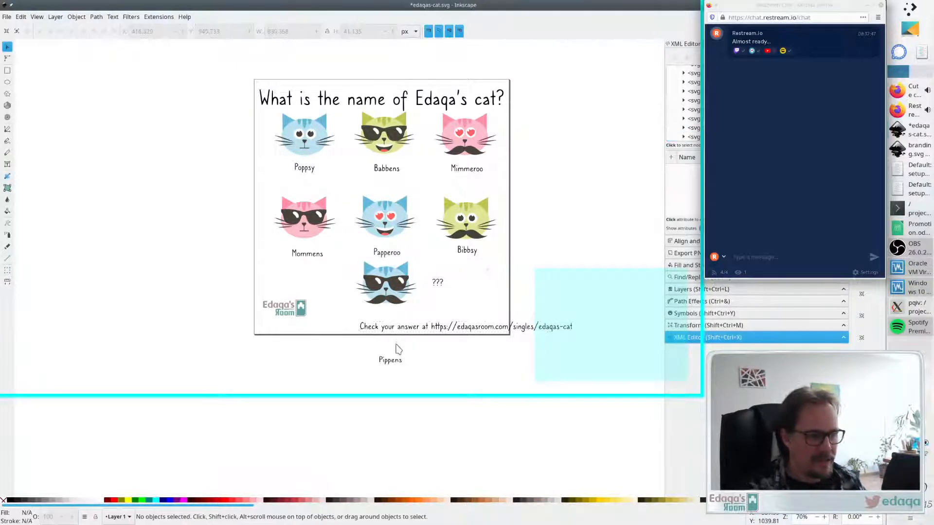
- Shift the answer line left to fit the page bottom and move the Edaqa's Room logo to the top-right corner
drag(430, 331, 351, 325)
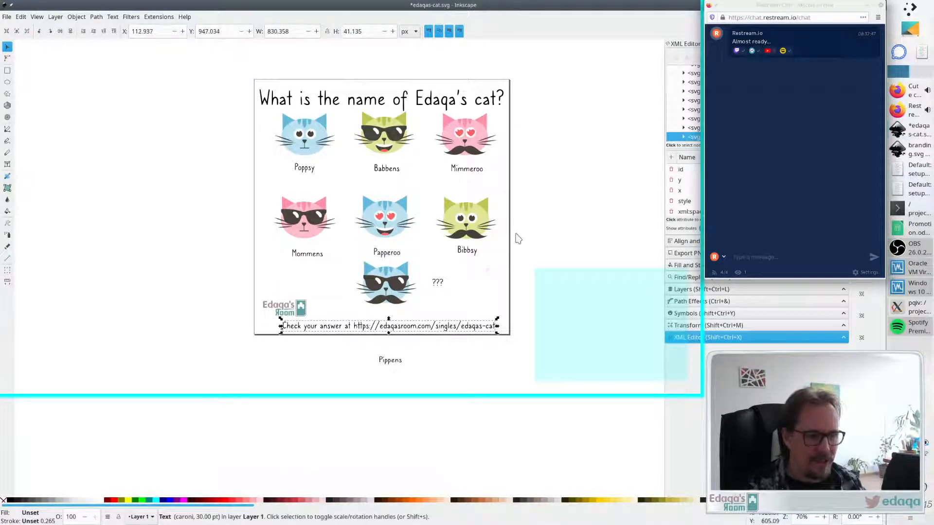
click(517, 237)
drag(301, 311, 487, 79)
click(585, 176)
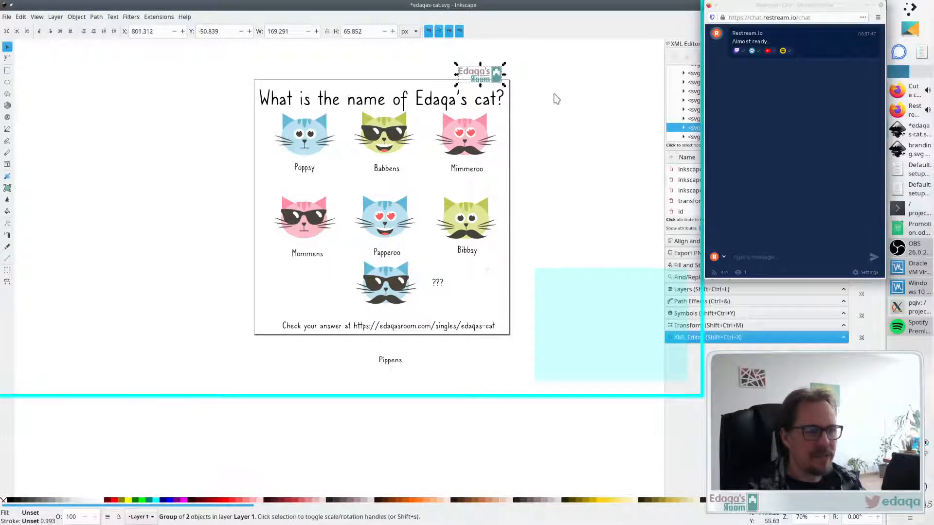
click(540, 104)
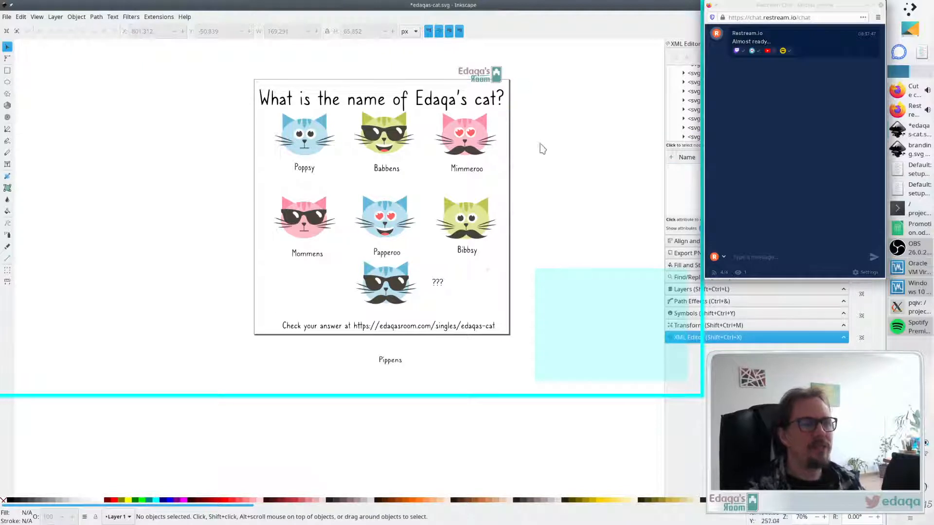
- Change the title's font to Dyuthi
click(435, 104)
shift+click(393, 169)
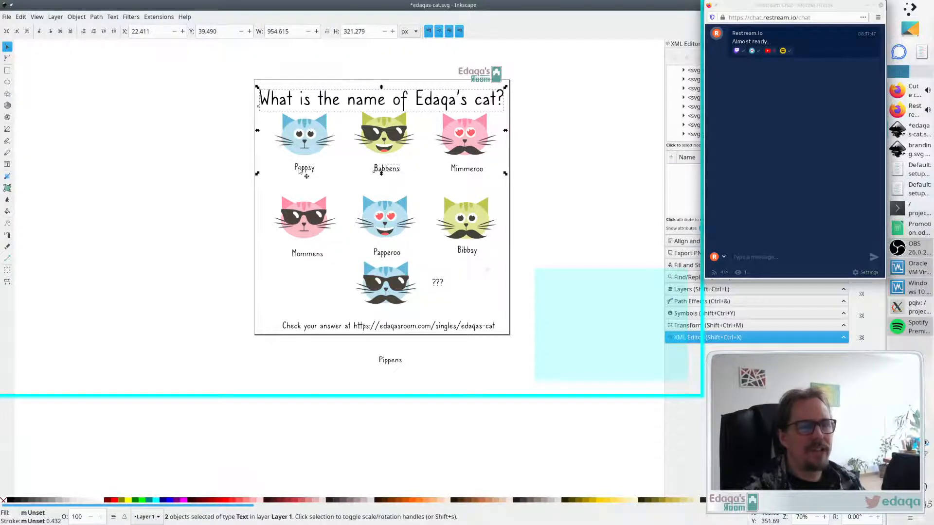
click(401, 104)
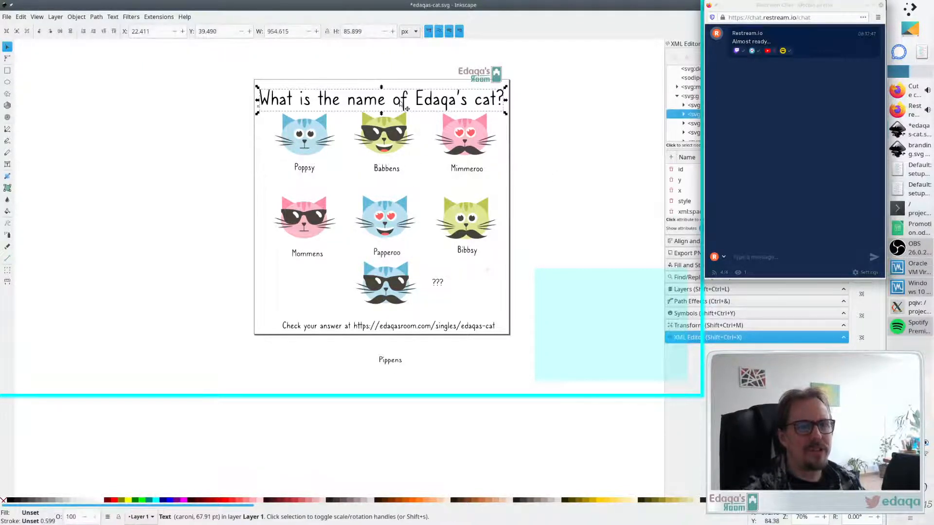
double_click(398, 104)
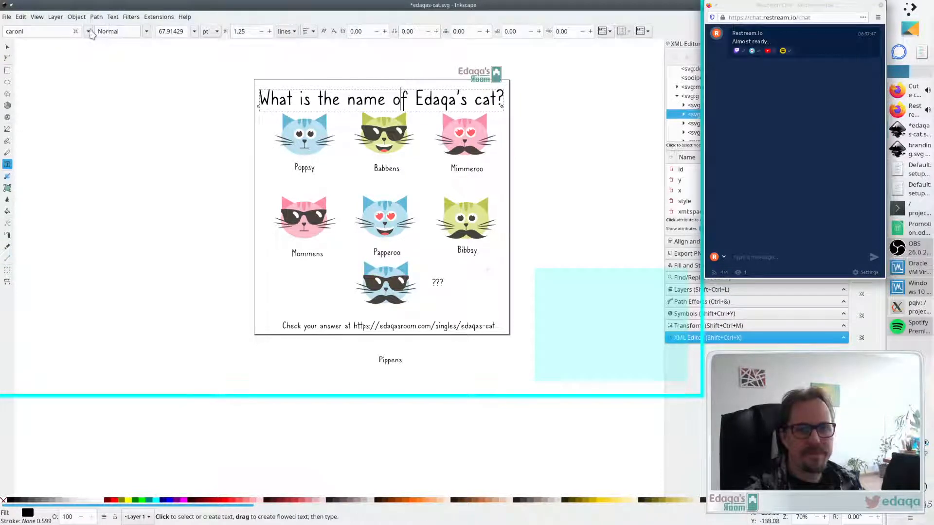
click(89, 31)
click(67, 55)
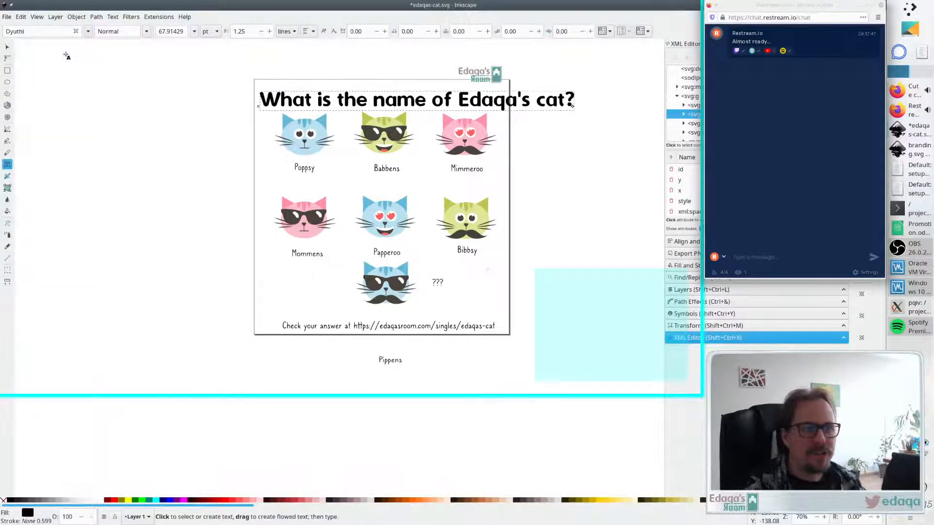
key(Escape)
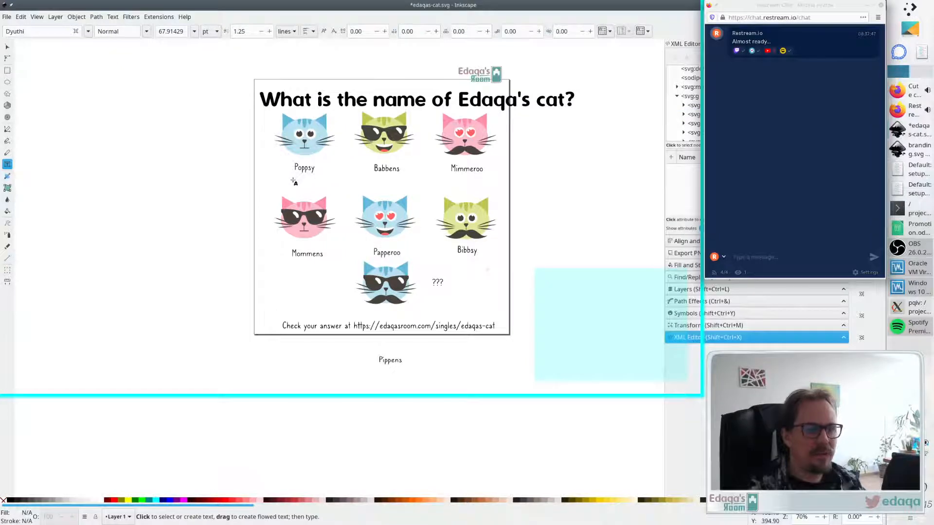
- Try to change the Poppsy label's font to Dyuthi
click(468, 110)
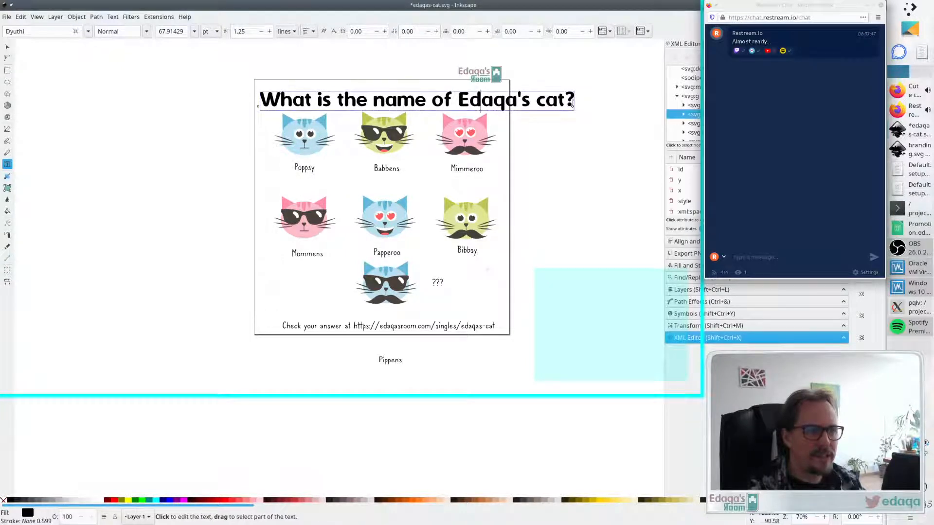
click(311, 168)
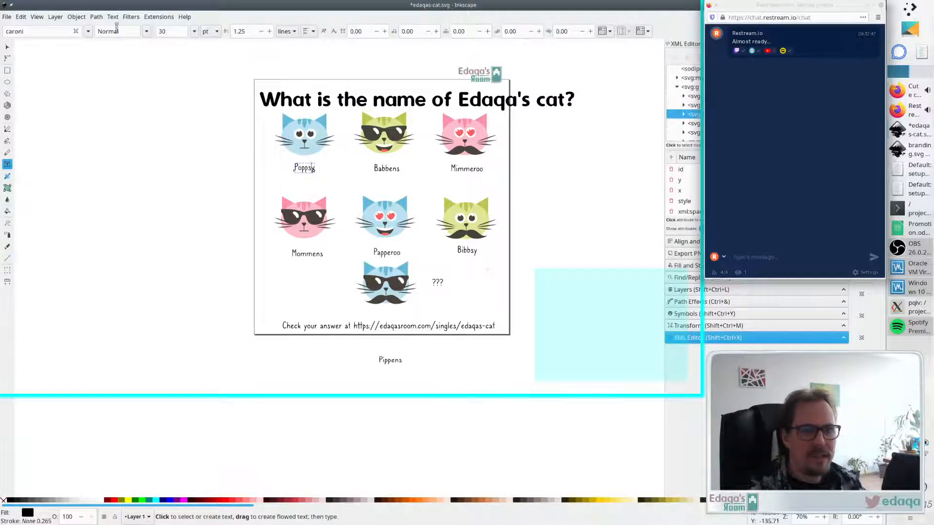
click(89, 33)
click(61, 56)
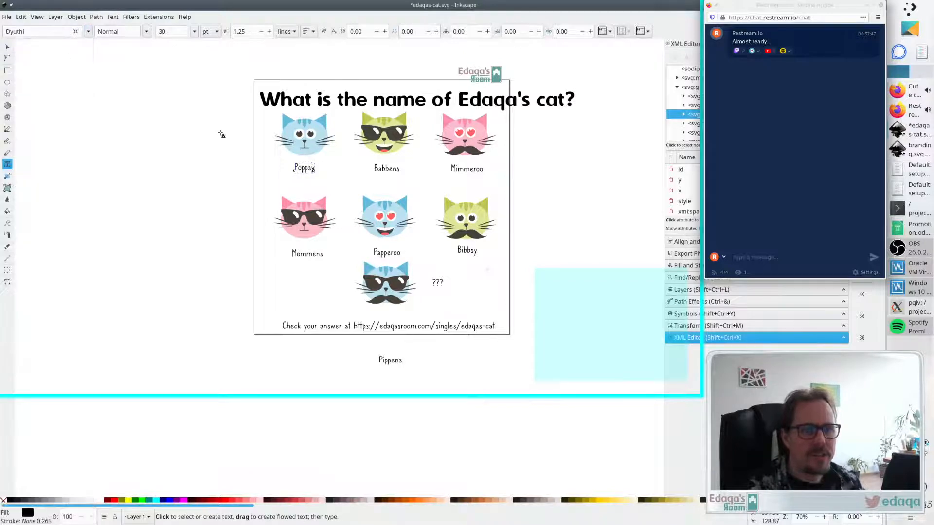
key(ctrl+a)
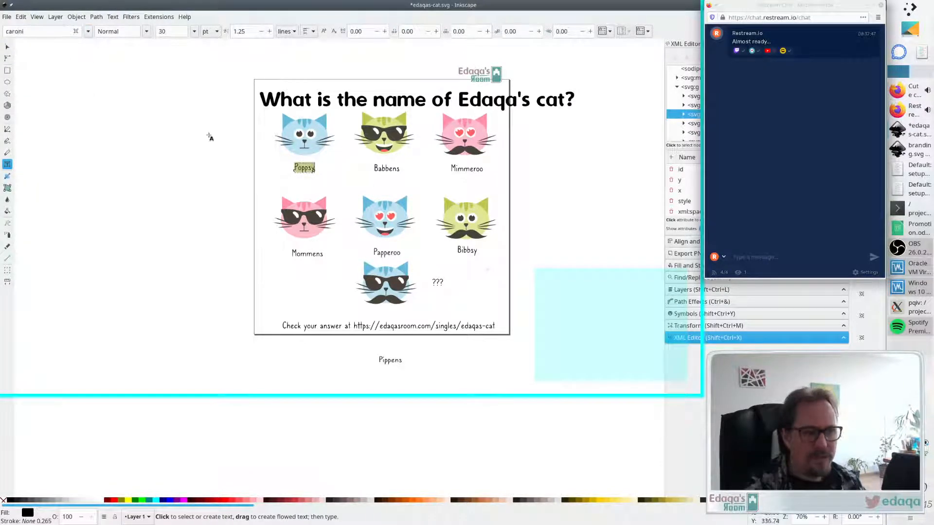
click(88, 32)
click(57, 60)
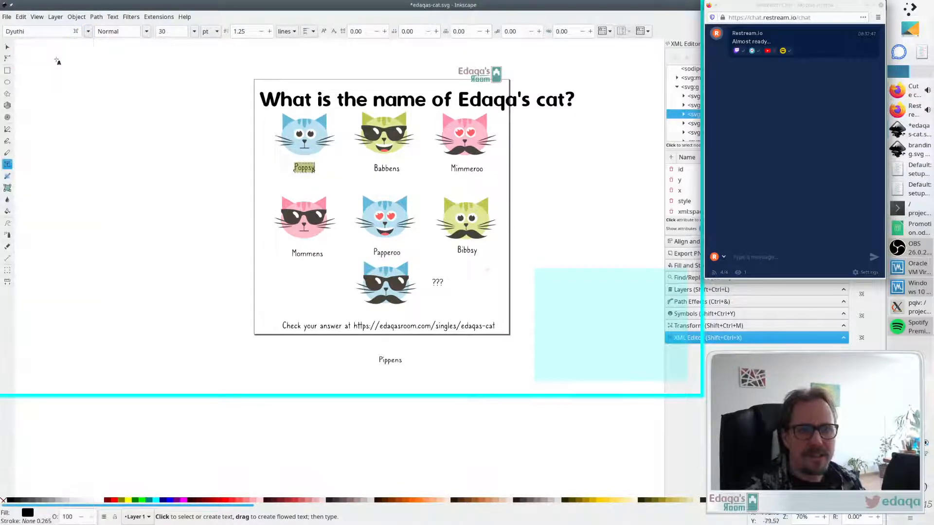
click(309, 168)
click(88, 31)
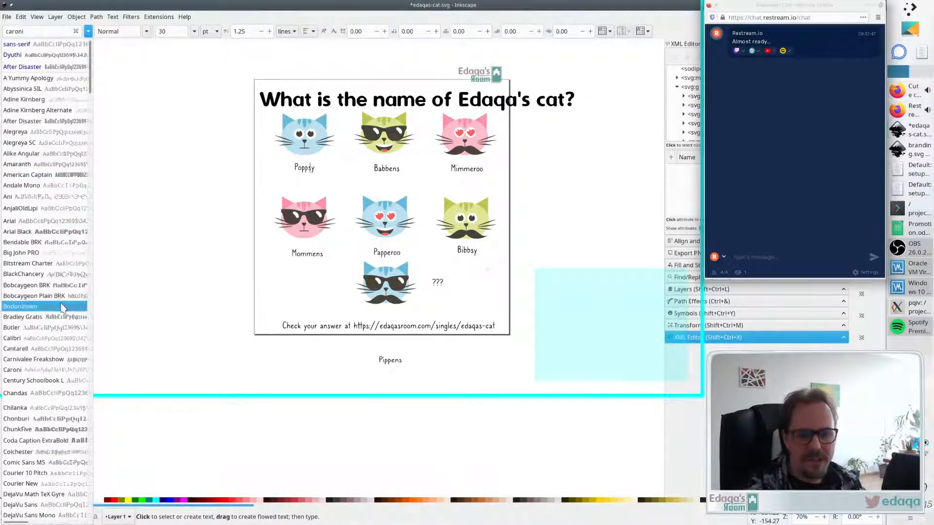
scroll(63, 430, down, 5)
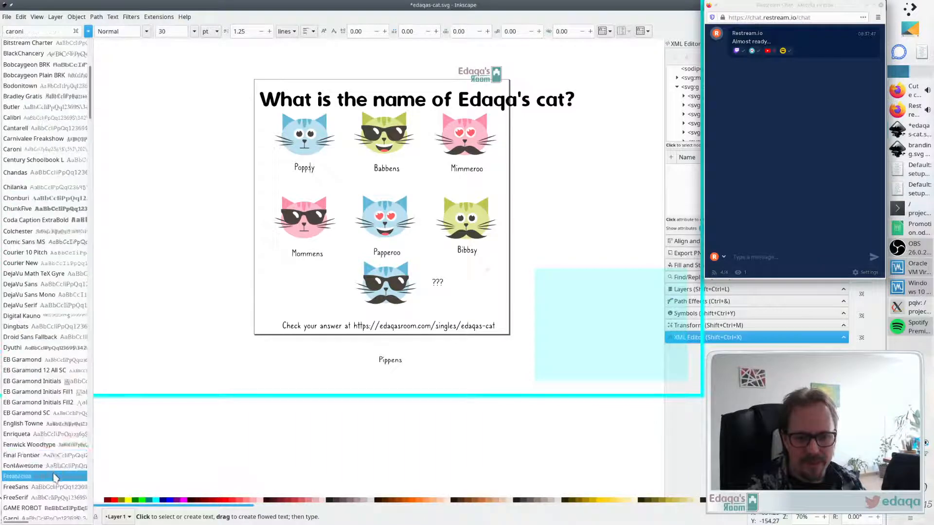
click(47, 349)
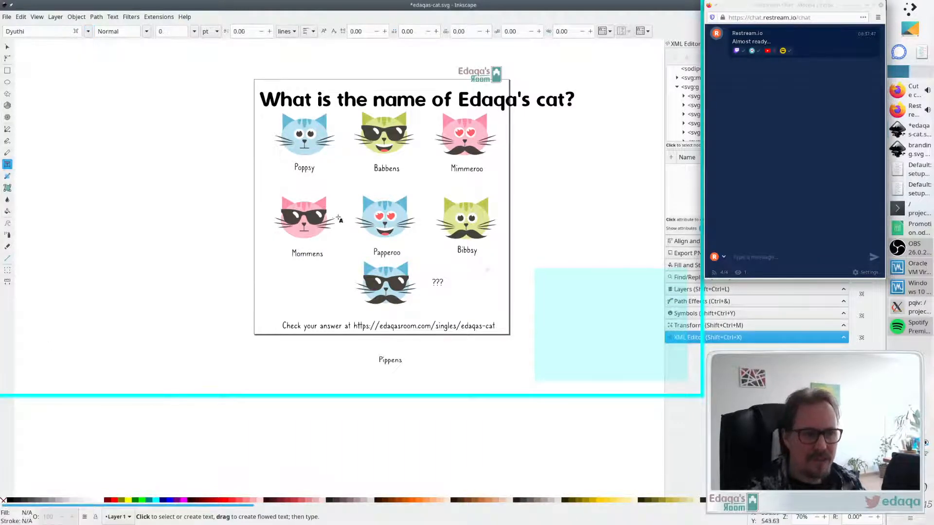
key(Escape)
key(F1)
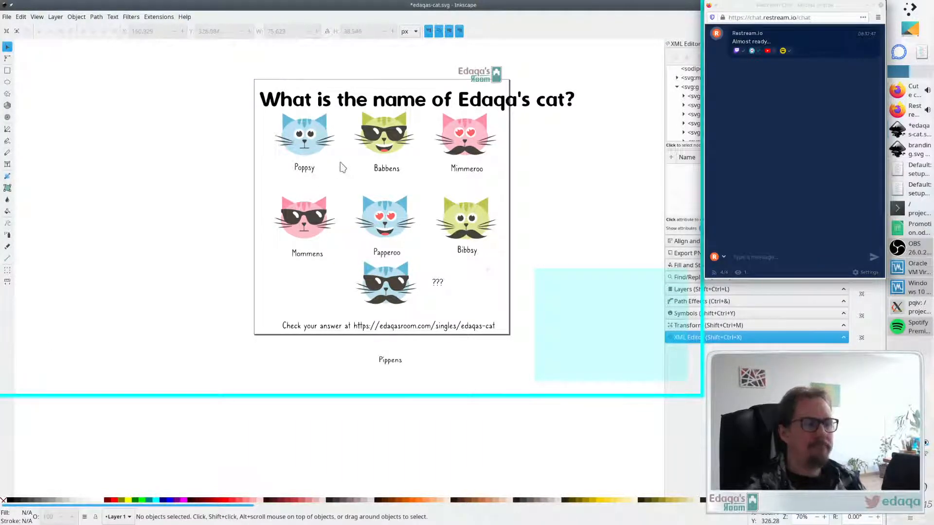
- Write a new "Poppsy" text in Dyuthi just below the first cat's label
click(8, 165)
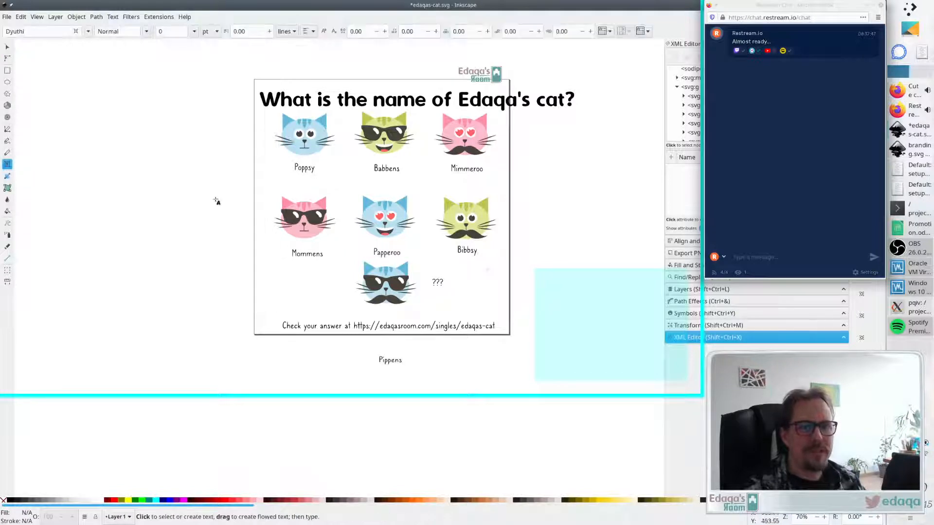
text(P)
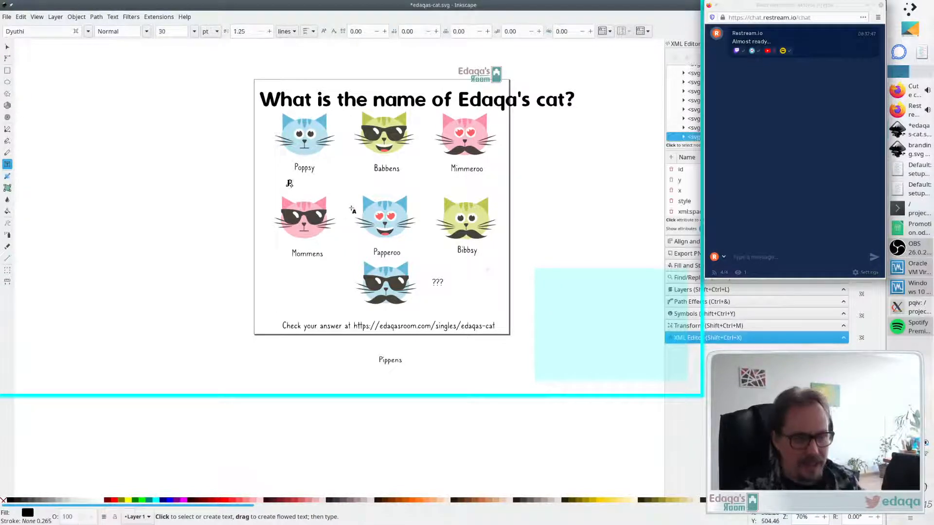
text(oppsy)
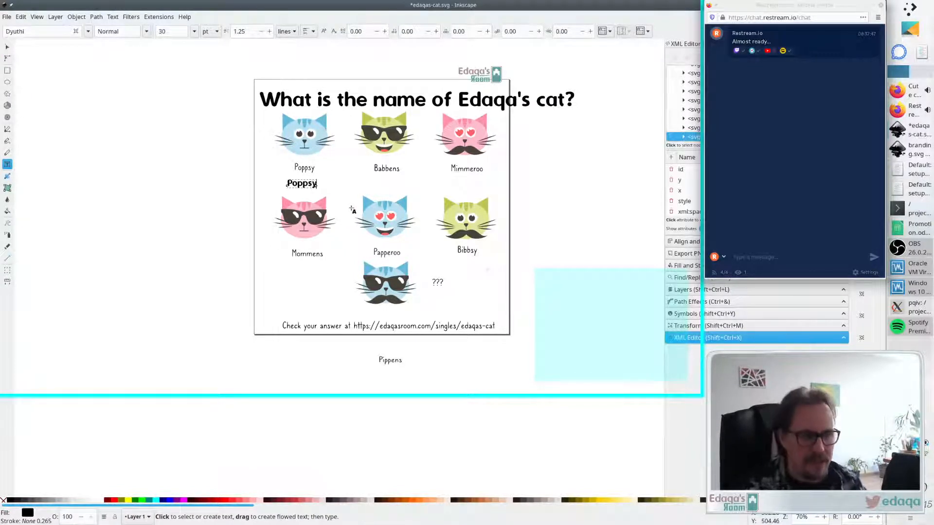
key(Escape)
- Set the new Poppsy text's font size to 36 pt
key(s)
drag(308, 184, 312, 183)
click(366, 194)
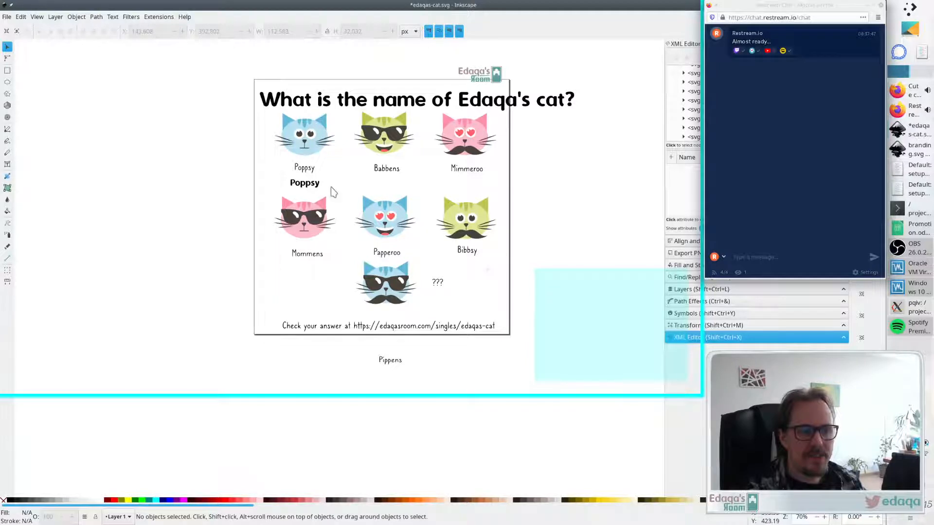
click(306, 189)
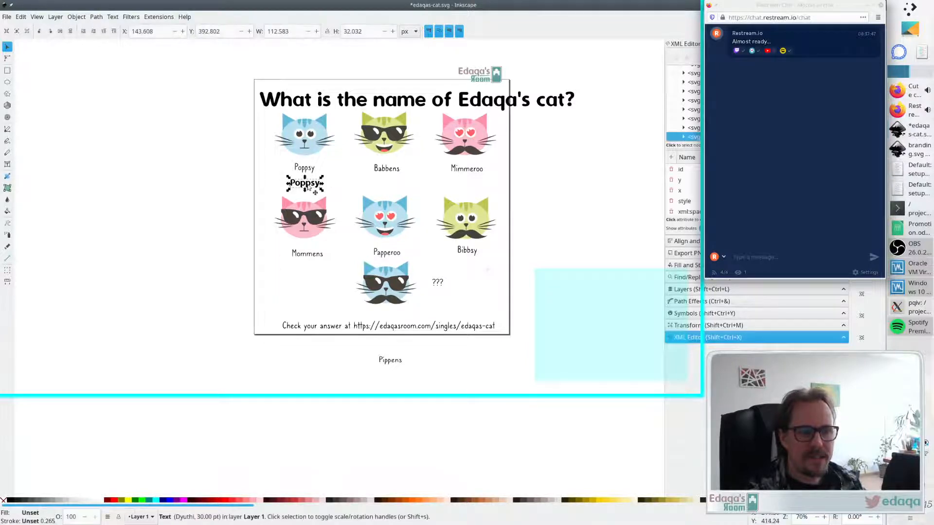
double_click(307, 187)
click(193, 33)
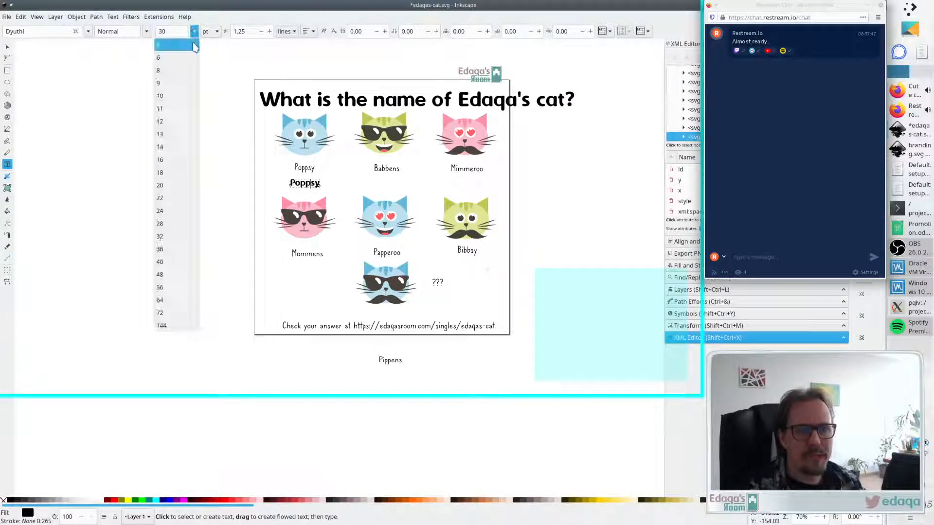
click(178, 248)
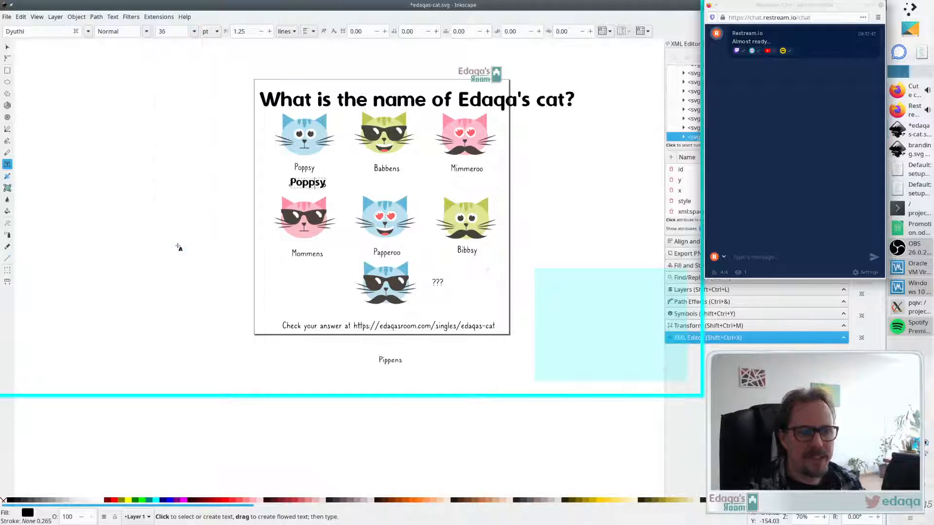
click(195, 32)
key(Escape)
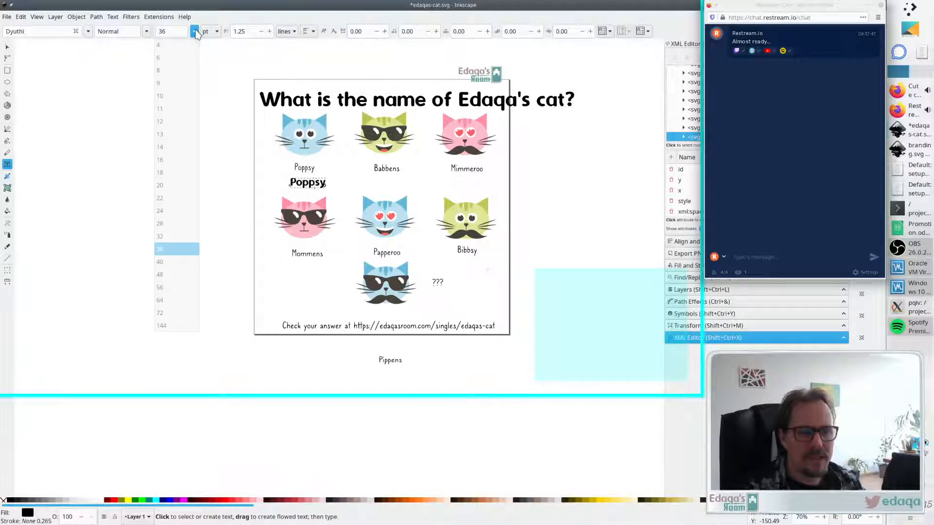
key(Escape)
- Move the new Poppsy text into the old label's place and delete the original Poppsy label
key(F1)
drag(309, 185, 308, 175)
click(305, 168)
key(Delete)
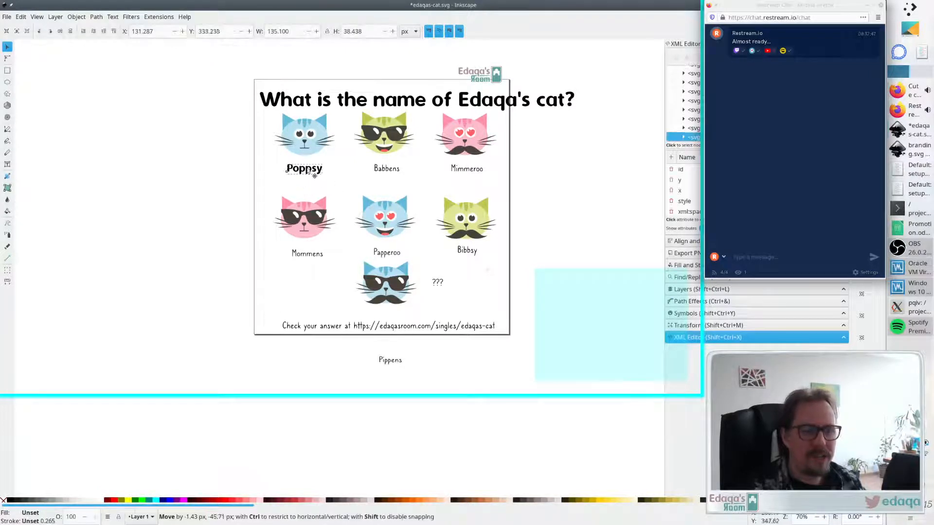
click(302, 187)
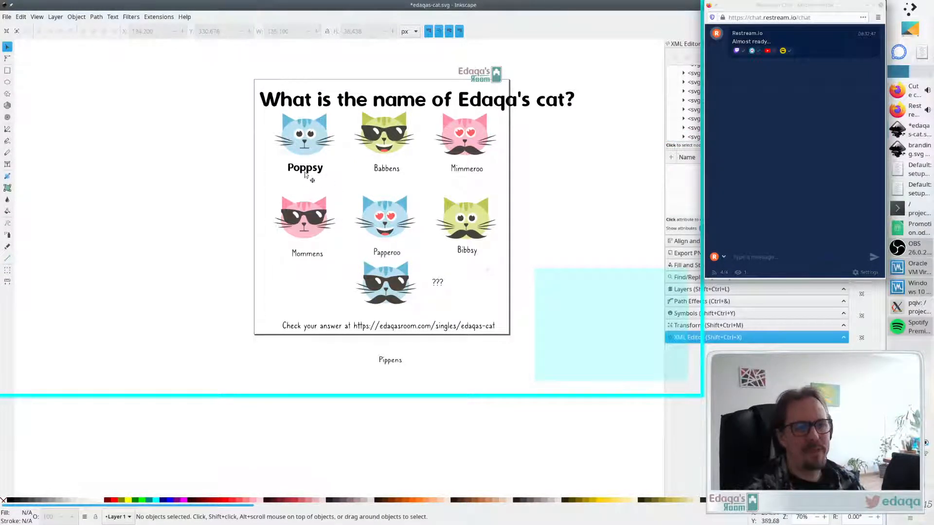
- Write new Dyuthi labels "Babbens" and "Mimmeroo" just below the existing labels of the second and third cats
click(7, 164)
click(369, 185)
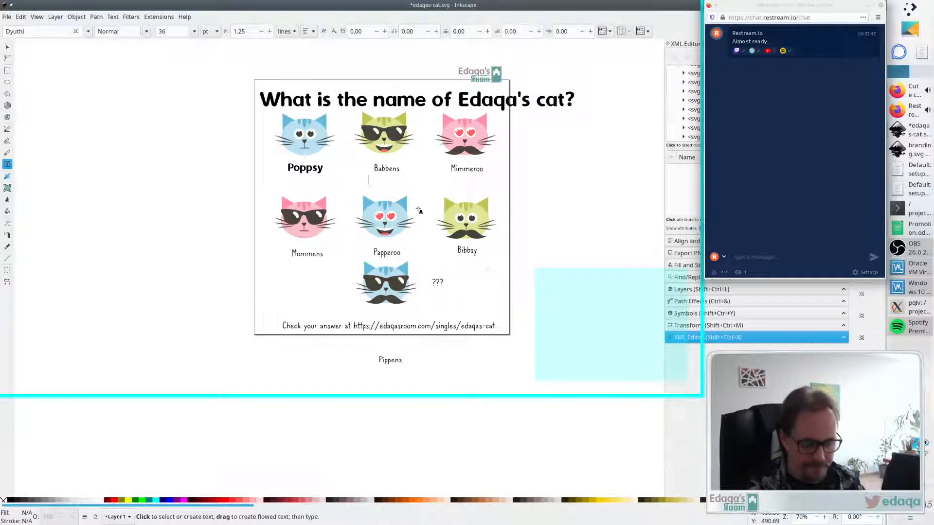
text(Babbens)
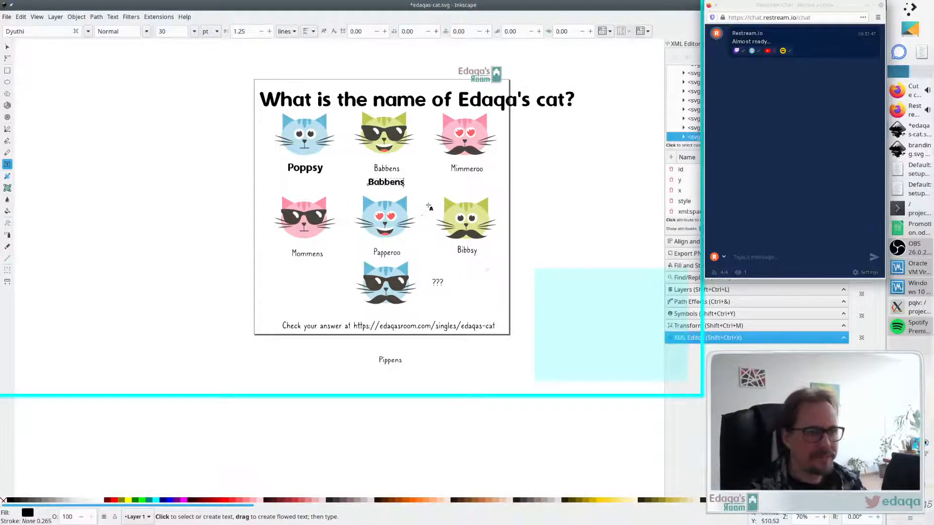
click(449, 178)
text(Mimmeroo)
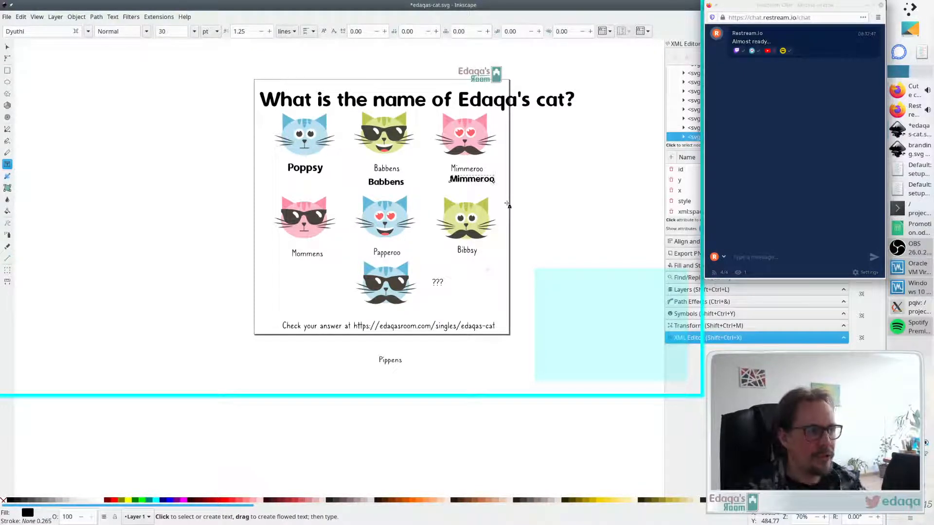
- Write new Dyuthi labels "Mommens", "Papperoo" and "Bibbsy" just below the existing labels of the second-row cats
click(319, 286)
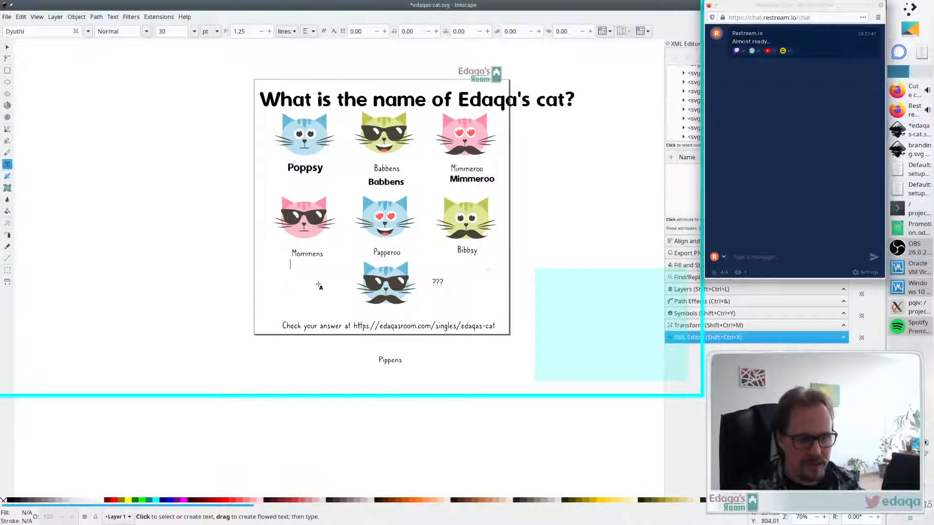
text(Mommens)
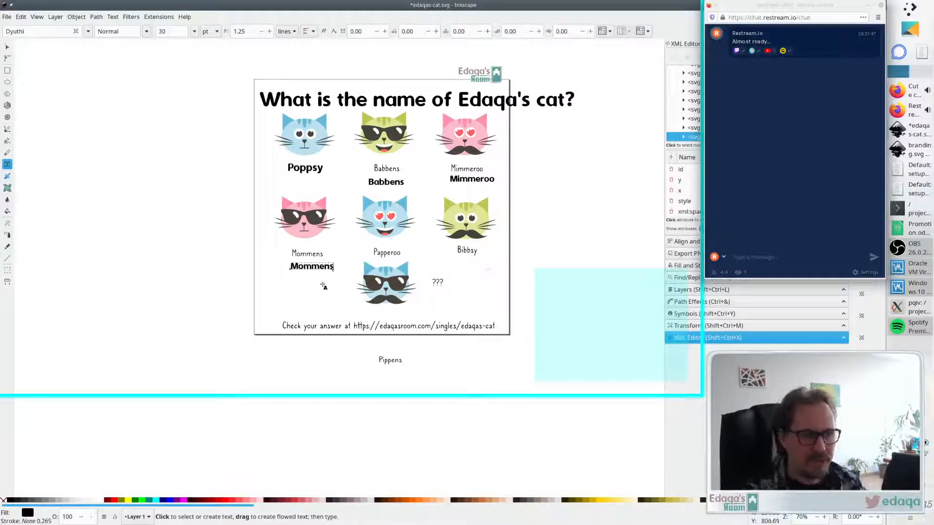
click(368, 242)
text(Papperoo)
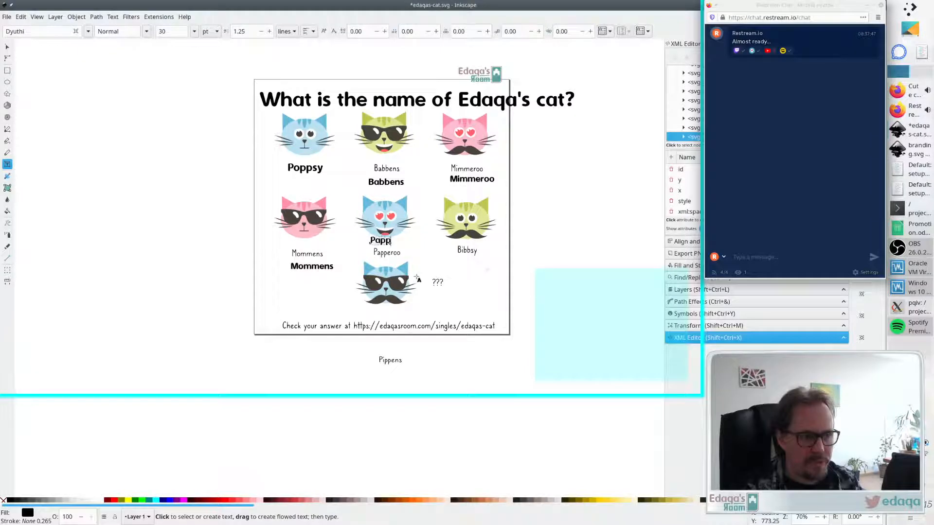
click(455, 266)
text(Bui)
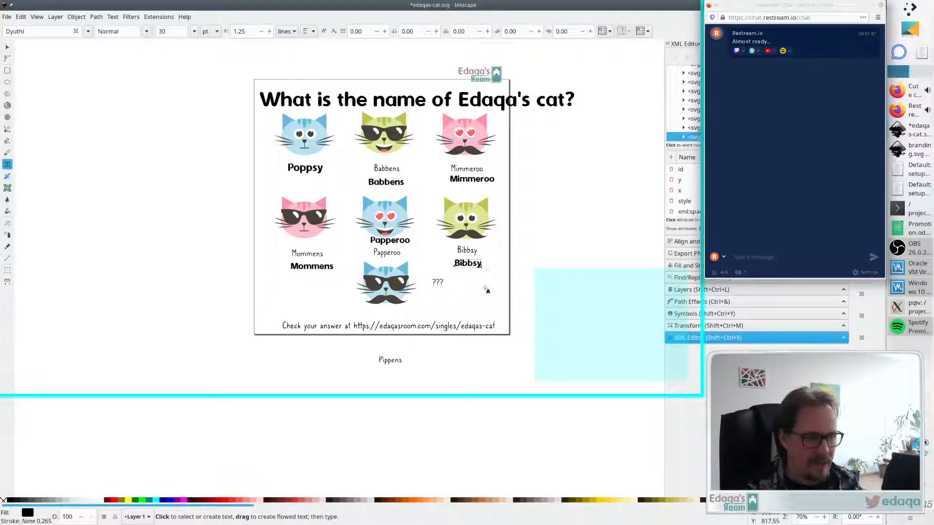
- Delete the original Bibbsy, Papperoo, Mommens and Babbens labels
key(Escape)
key(s)
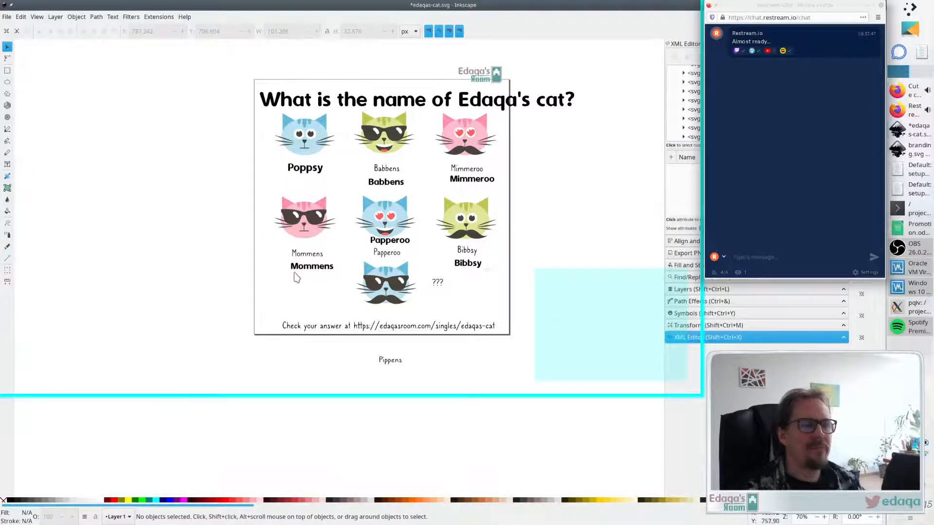
click(473, 250)
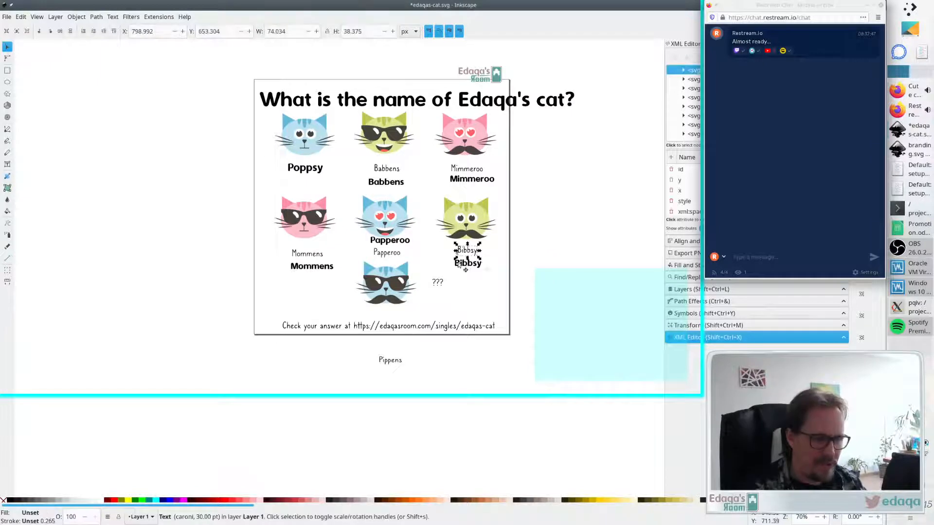
key(Delete)
click(387, 253)
key(Delete)
click(308, 254)
key(Delete)
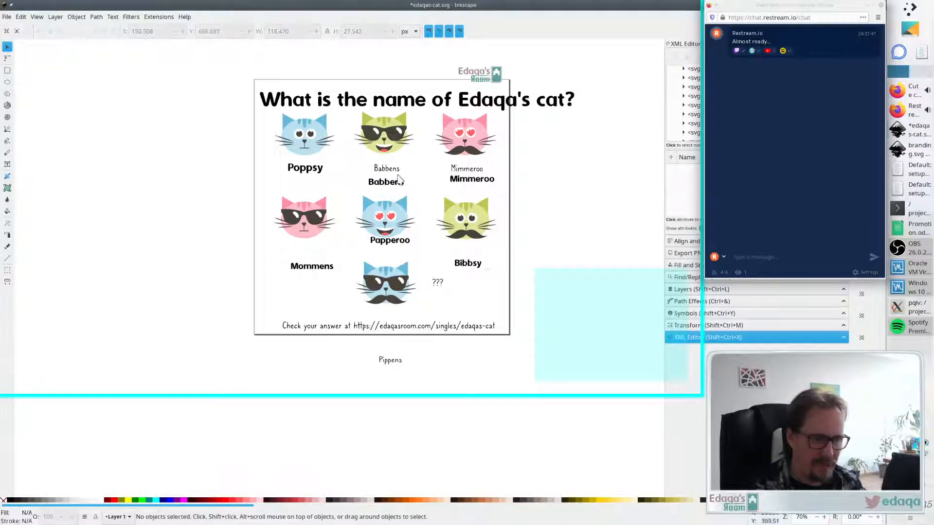
click(387, 168)
key(Delete)
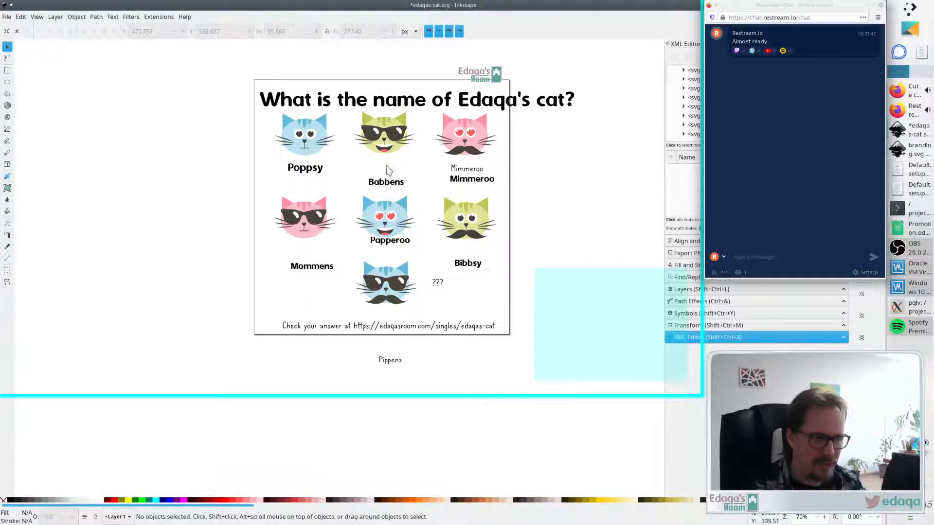
- Move the new Babbens, Papperoo, Bibbsy and Mommens labels up into the deleted labels' places
mouse_move(396, 183)
mouse_down()
mouse_move(395, 170)
mouse_move(319, 169)
mouse_move(394, 169)
mouse_up()
click(392, 190)
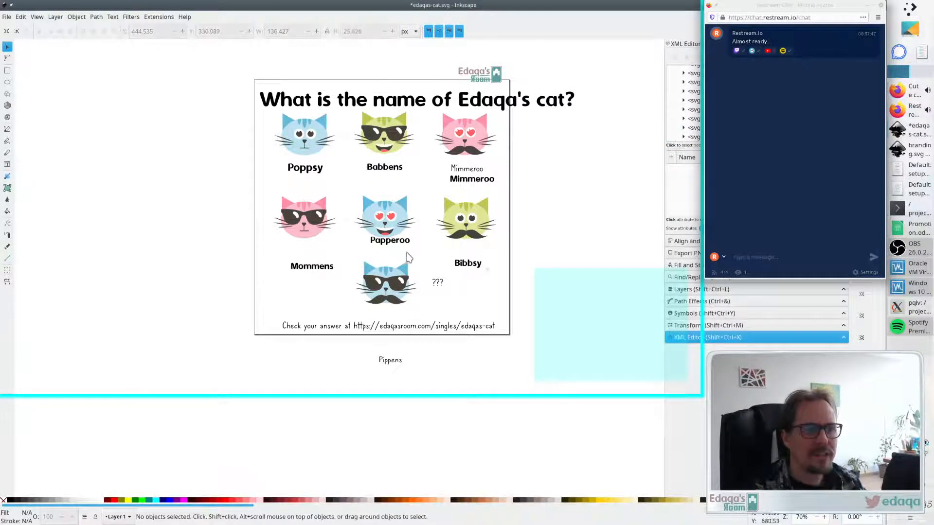
drag(389, 247, 386, 260)
drag(469, 265, 470, 257)
drag(306, 271, 307, 264)
- Set the Poppsy label's font size to 30 pt
double_click(307, 261)
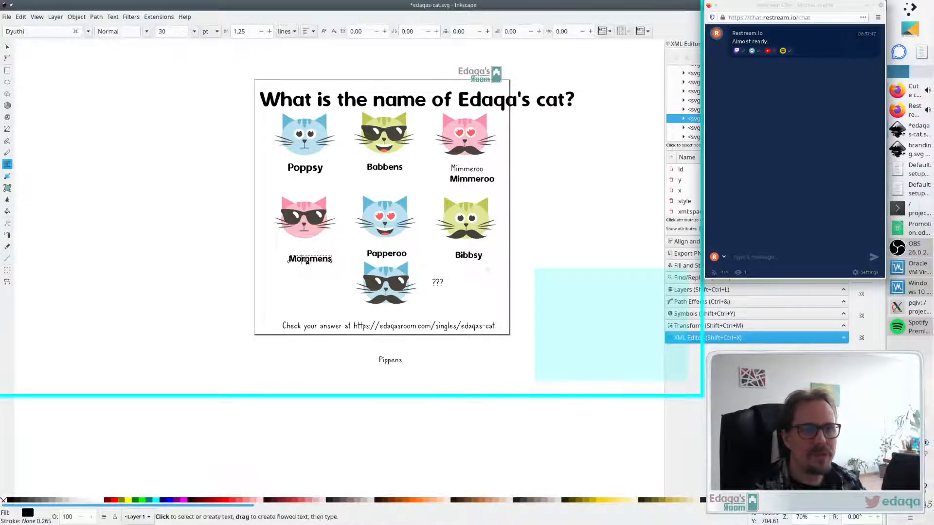
drag(287, 168, 323, 169)
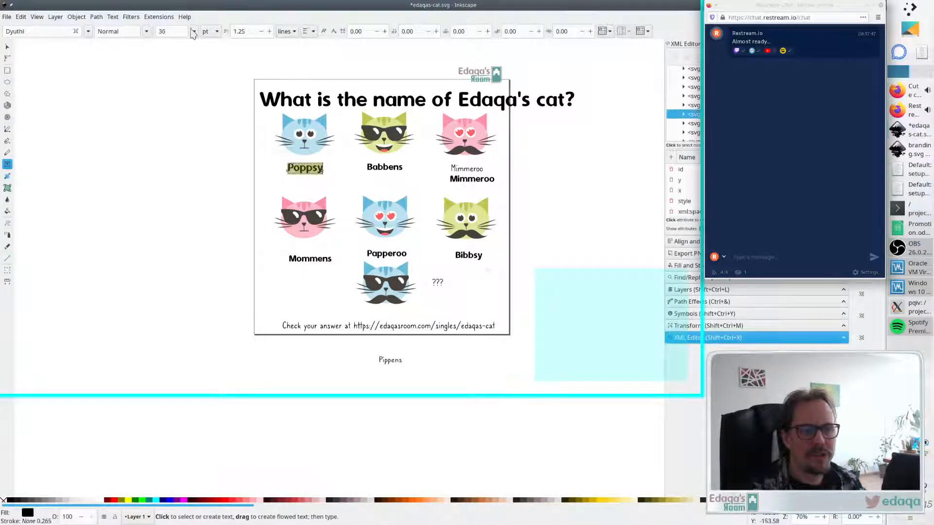
text(30)
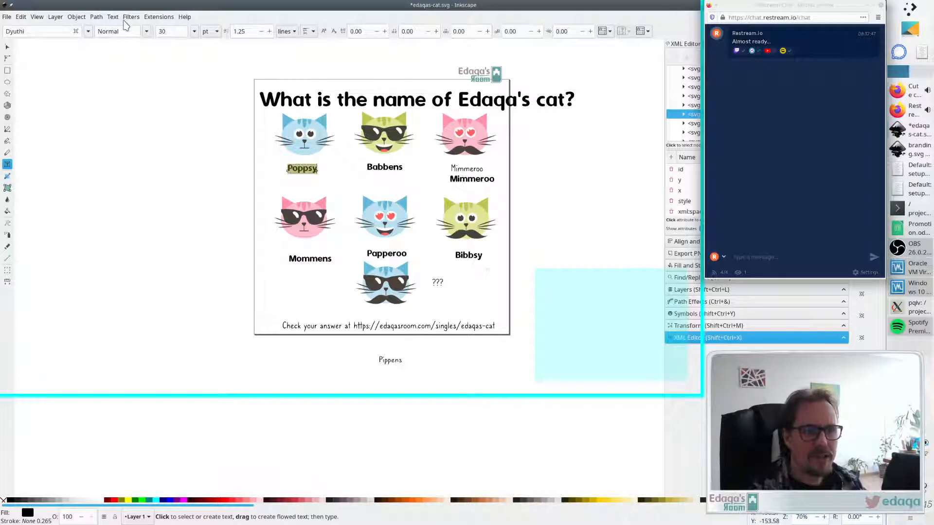
- Delete the original Mimmeroo label
key(Escape)
key(F1)
click(466, 169)
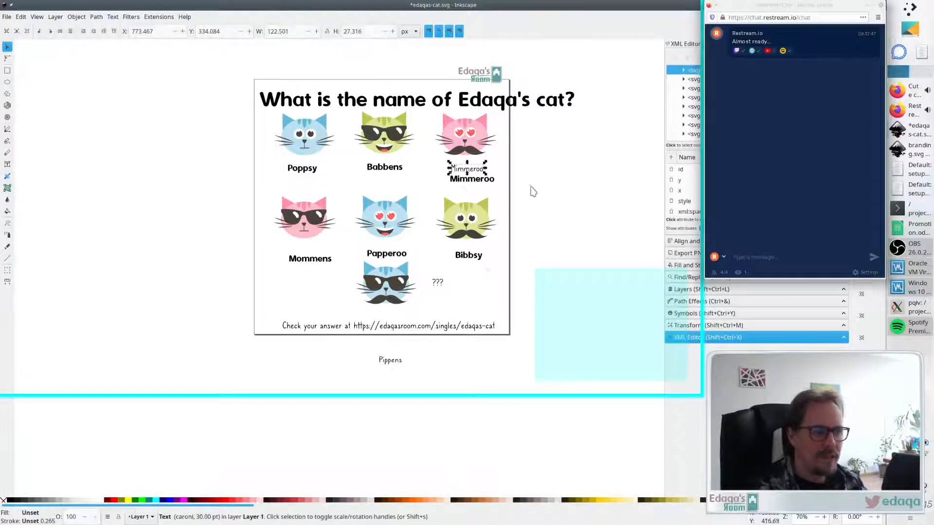
key(Delete)
- Write a new "???" text in Dyuthi beside the mystery cat and delete the old "???" label
double_click(437, 284)
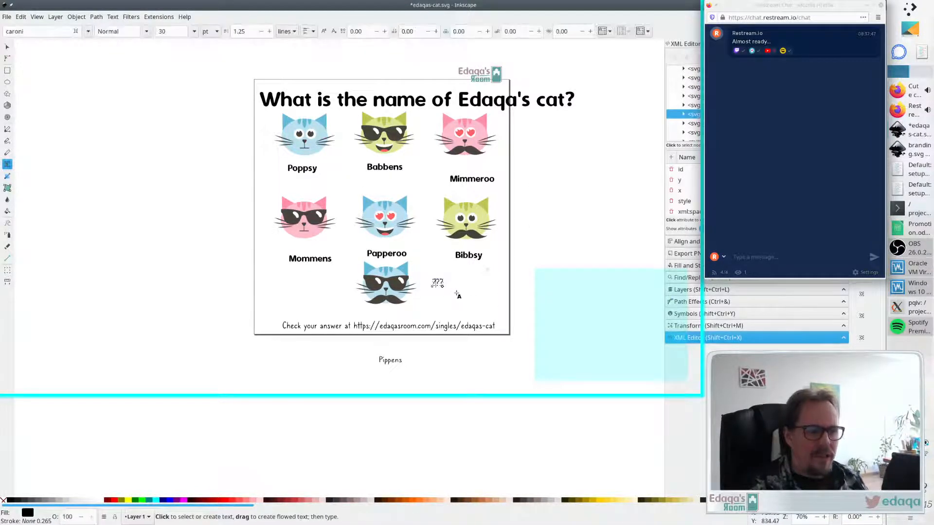
click(475, 295)
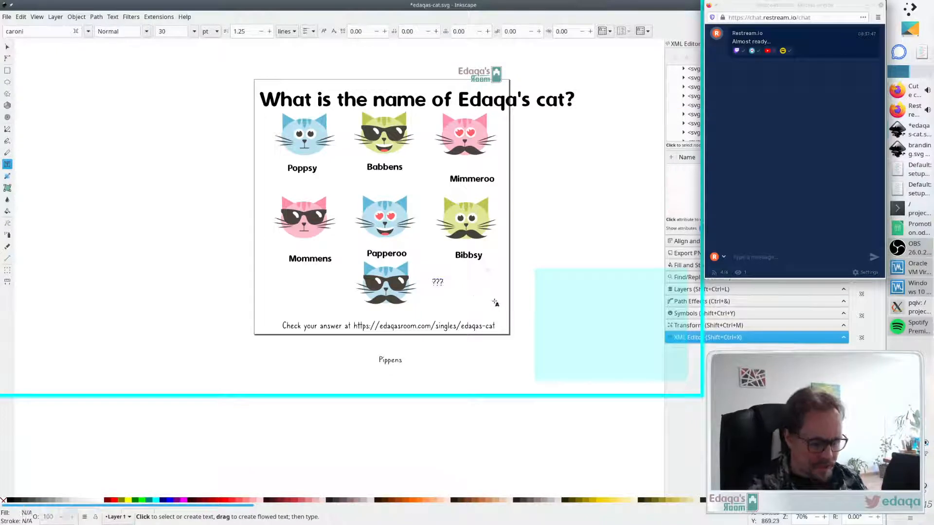
text(?)
key(Escape)
key(s)
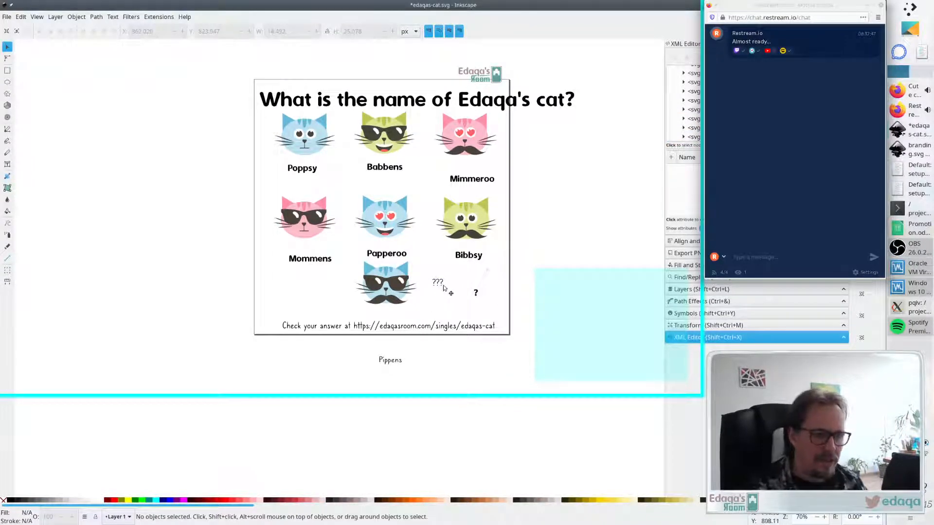
click(438, 288)
key(Delete)
- Move the new "???" text directly below the mystery cat
double_click(475, 294)
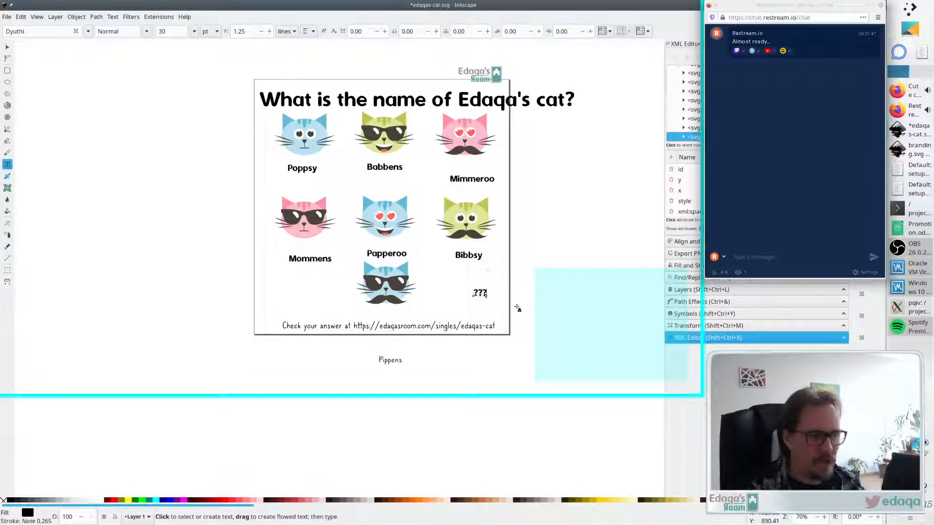
key(Escape)
key(s)
drag(482, 294, 388, 314)
click(445, 302)
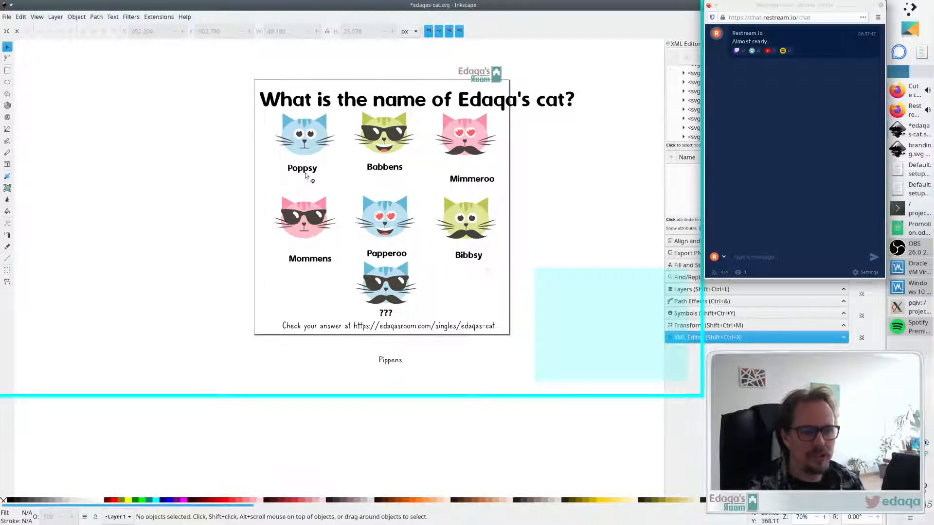
- Nudge each cat label slightly upward so it sits just under its cat
drag(305, 175, 308, 172)
drag(302, 261, 297, 252)
drag(384, 172, 384, 169)
drag(388, 252, 385, 247)
drag(464, 261, 463, 258)
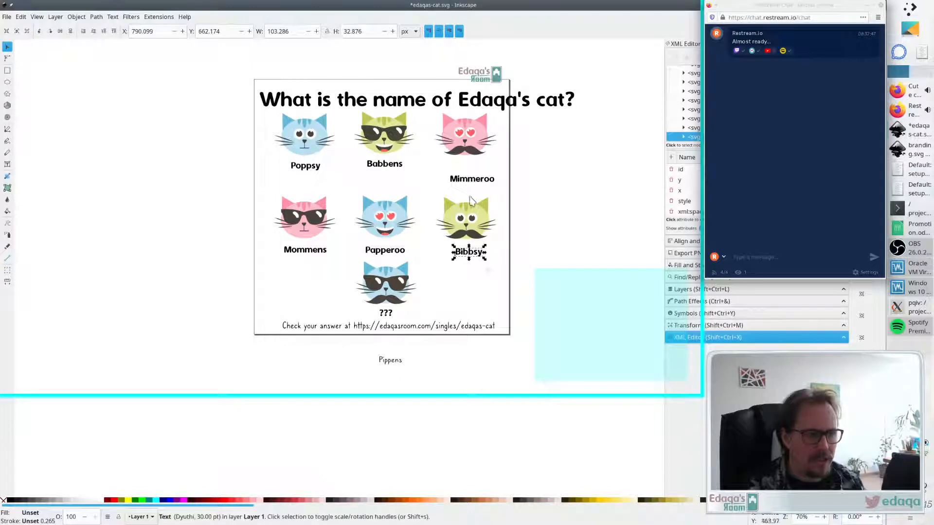
drag(470, 181, 467, 172)
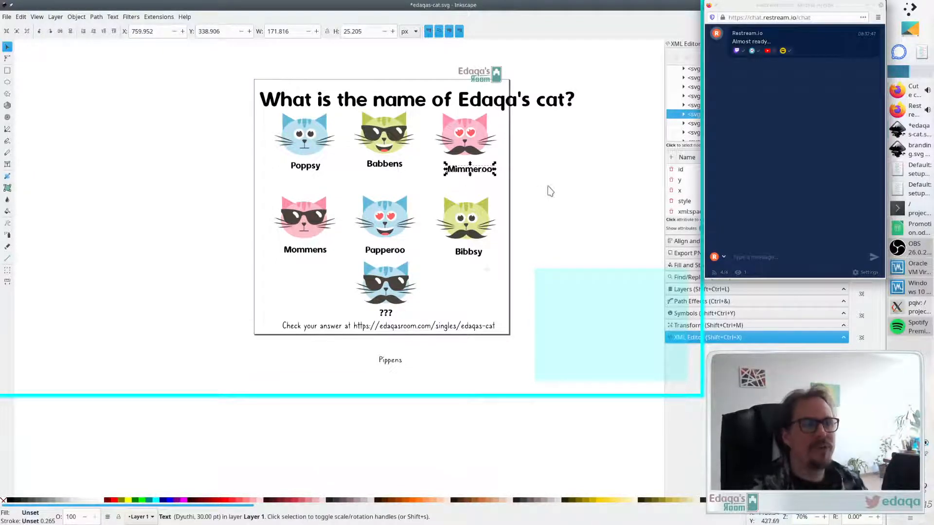
- Break the title into three lines after "the" and "of", and move it left of the page
click(455, 101)
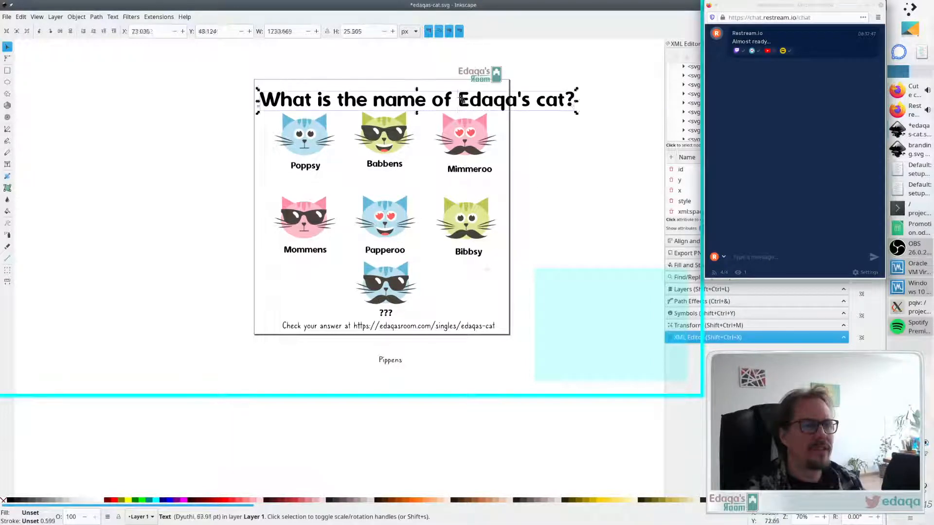
key(t)
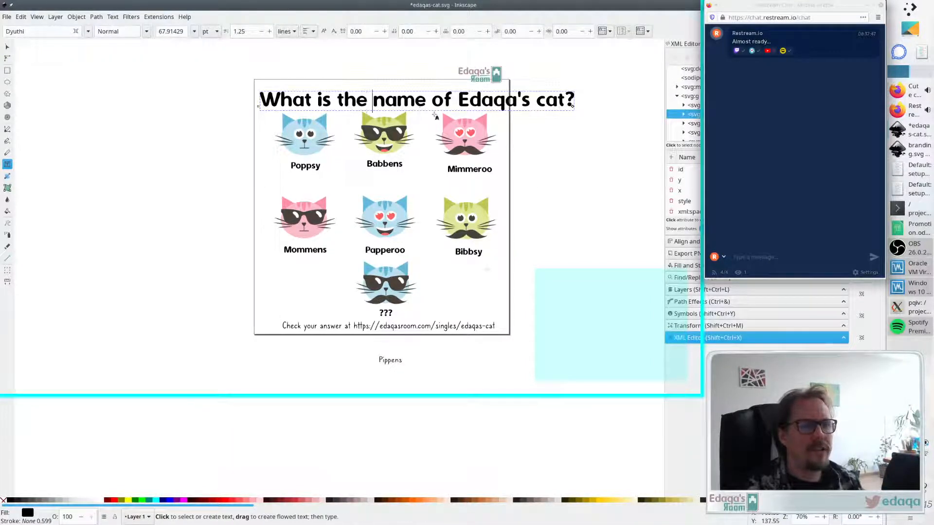
key(Return)
key(Return)
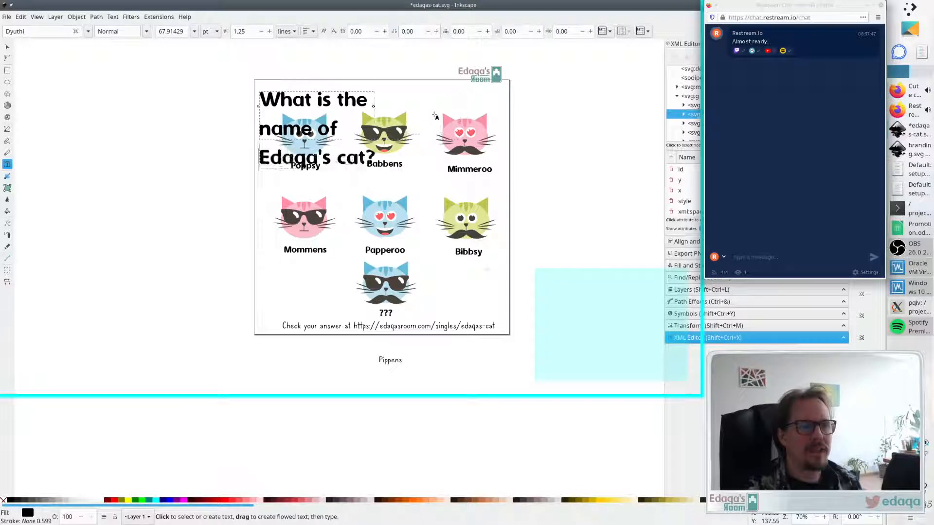
key(Escape)
key(s)
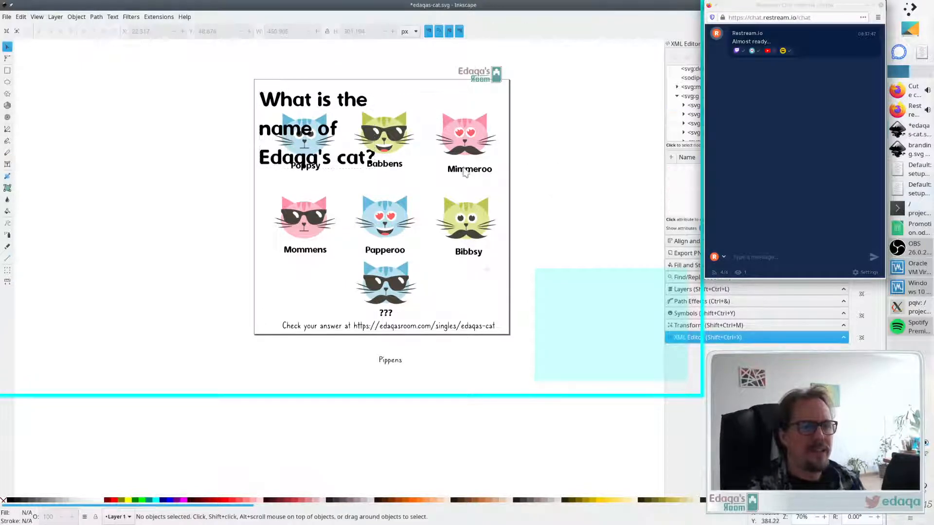
drag(329, 137, 184, 140)
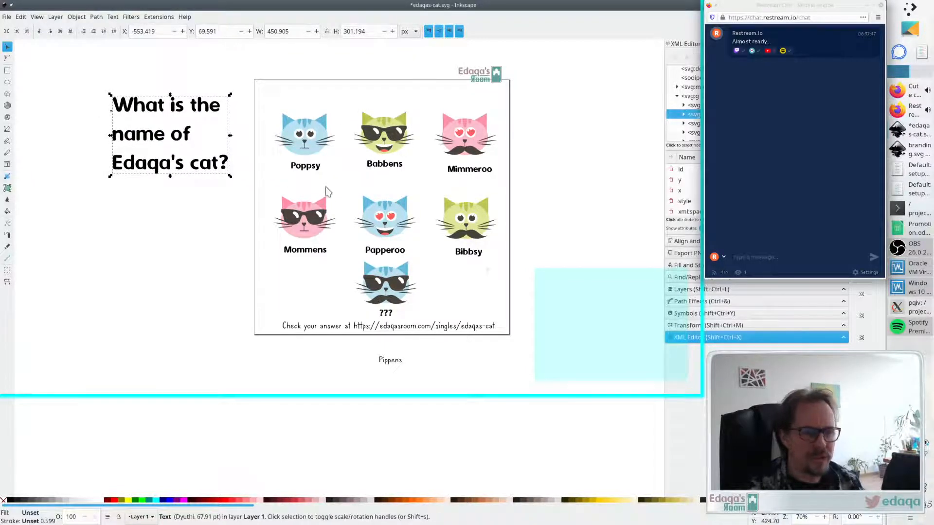
key(Escape)
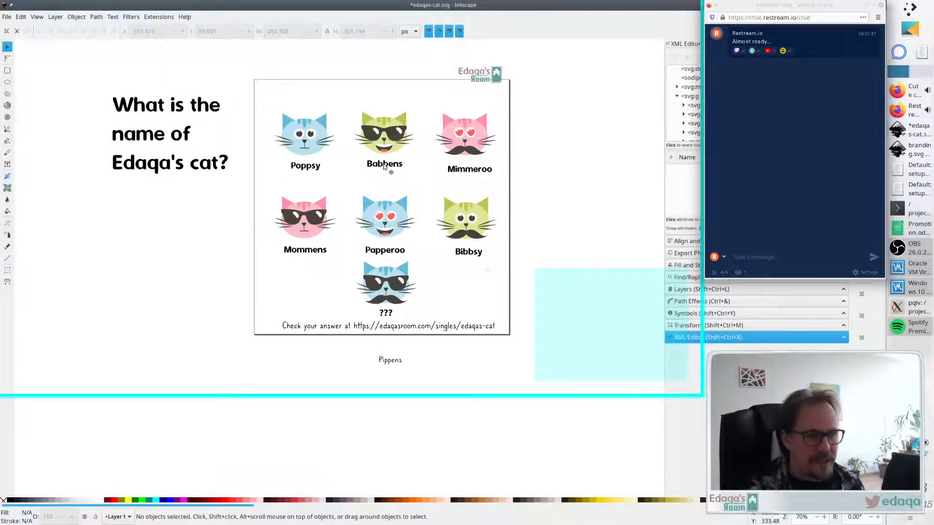
- Move the Bibbsy cat with its label up to the first row, right of Mimmeroo
drag(384, 167, 384, 173)
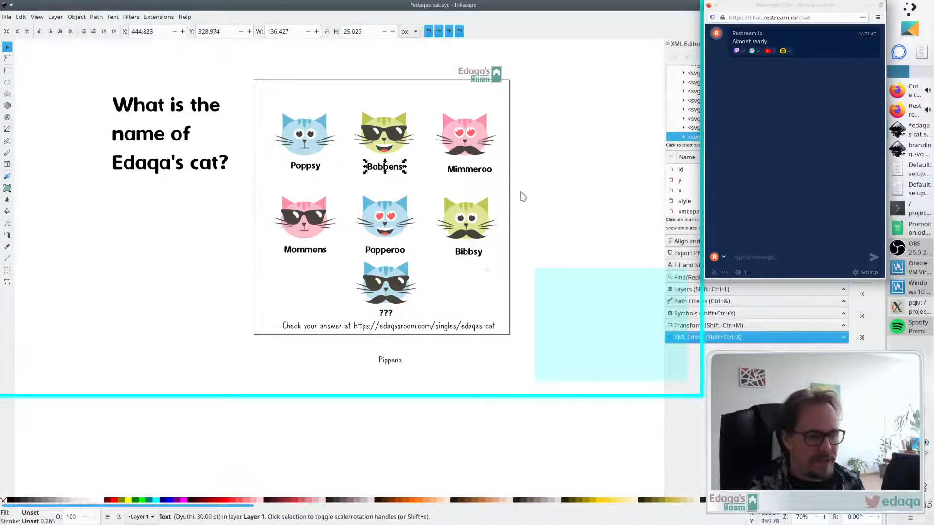
drag(517, 181, 431, 275)
drag(455, 239, 524, 144)
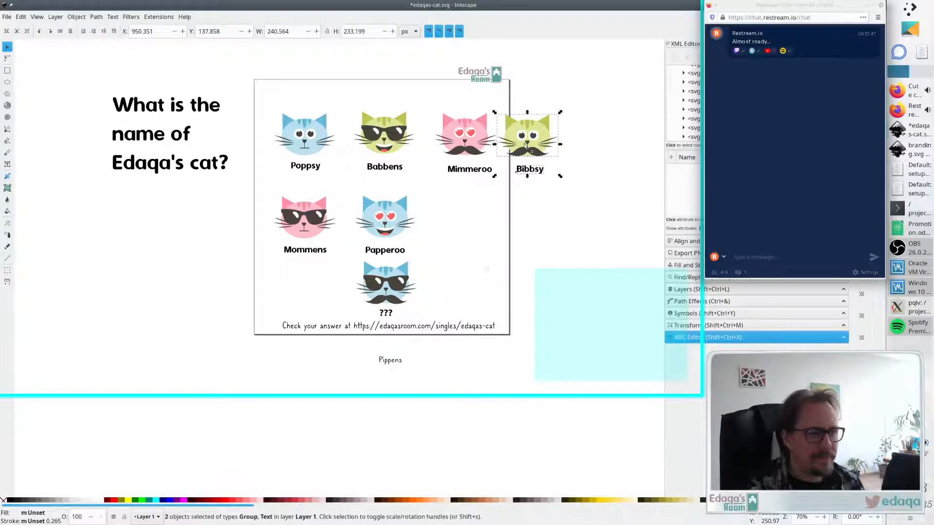
drag(416, 241, 486, 251)
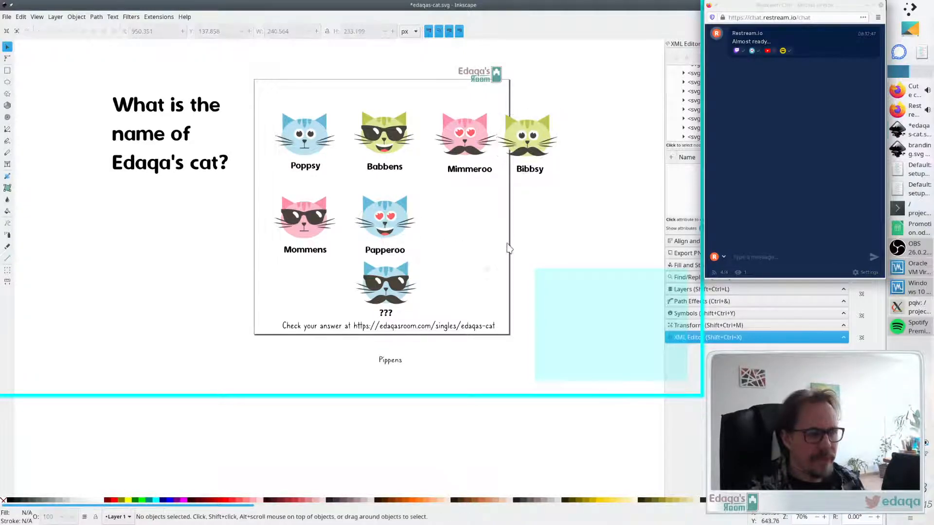
- Move the Poppsy cat with its label left so it sits at the page's left edge
drag(584, 88, 492, 159)
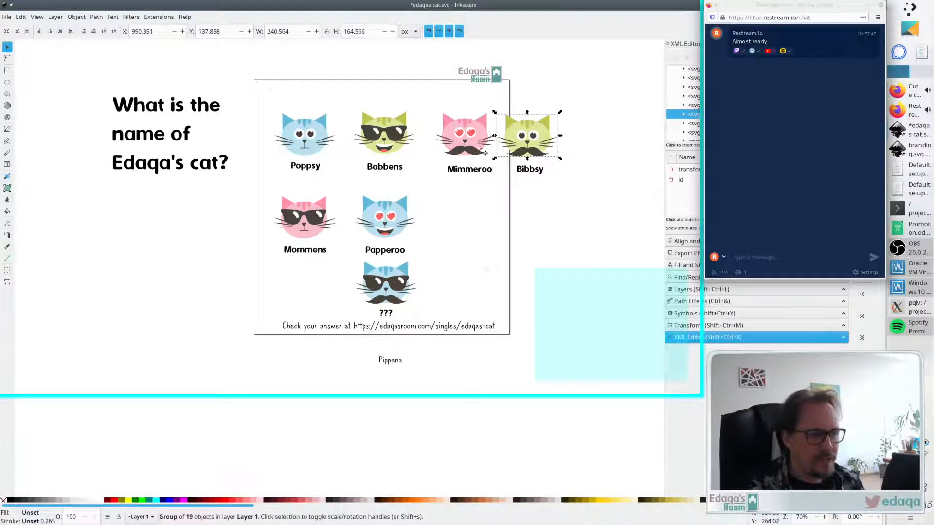
click(472, 147)
key(Tab)
key(Tab)
key(Tab)
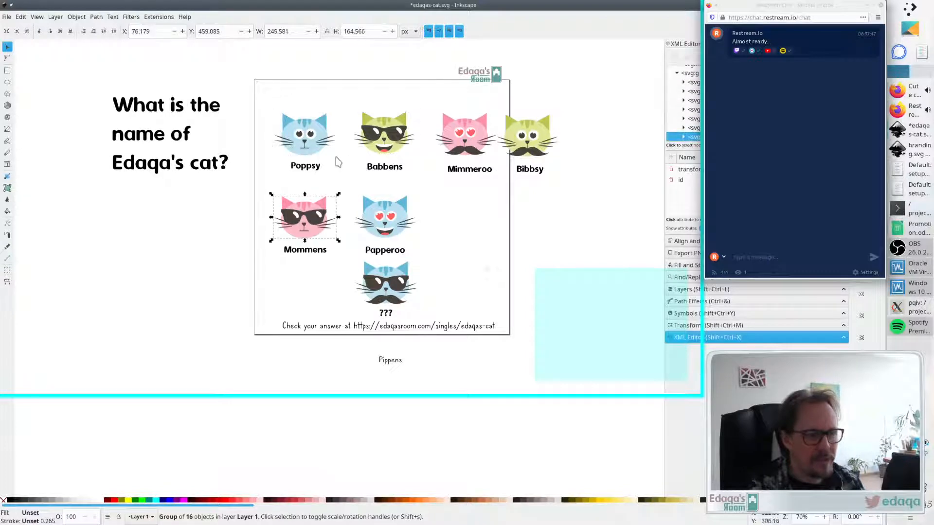
click(320, 142)
drag(272, 182, 336, 100)
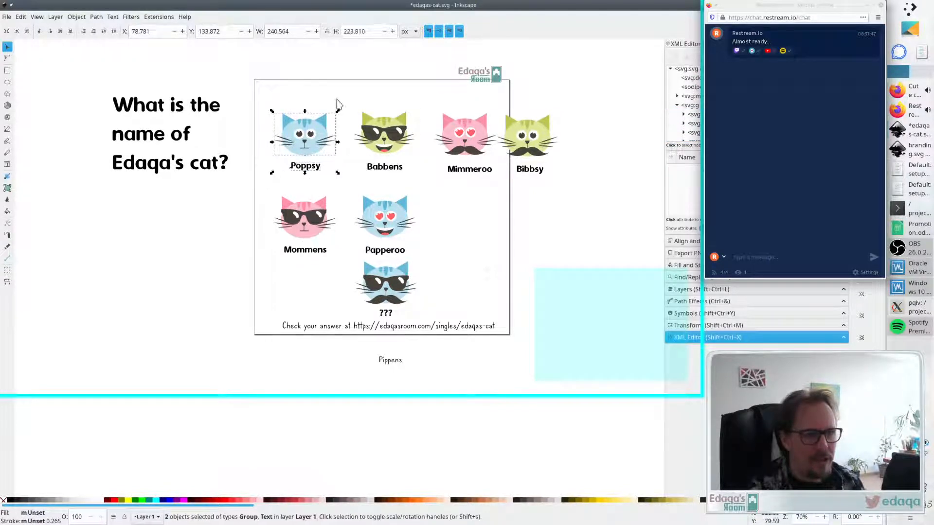
drag(320, 143, 293, 141)
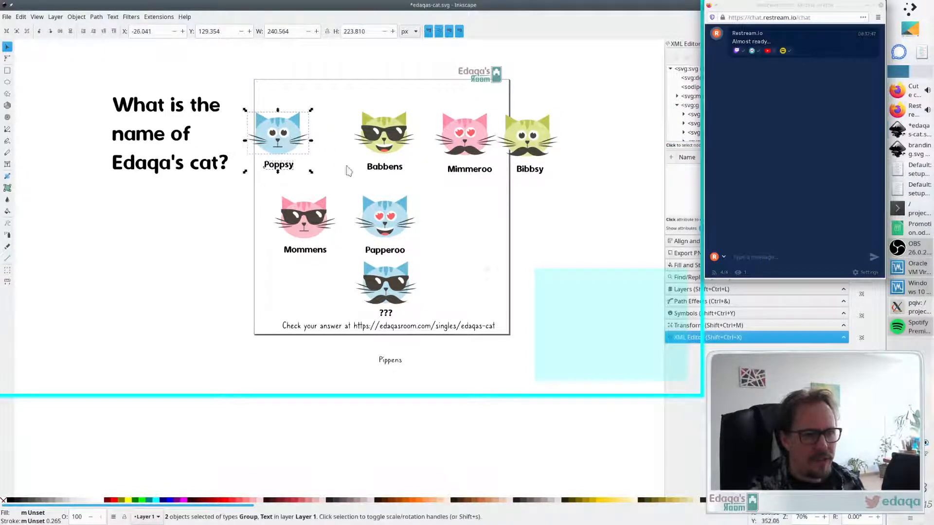
- Shift Babbens left and move Papperoo with its label up into the first row between Babbens and Mimmeroo
drag(346, 102, 423, 190)
drag(395, 152, 432, 258)
drag(389, 227, 392, 211)
drag(389, 225, 407, 141)
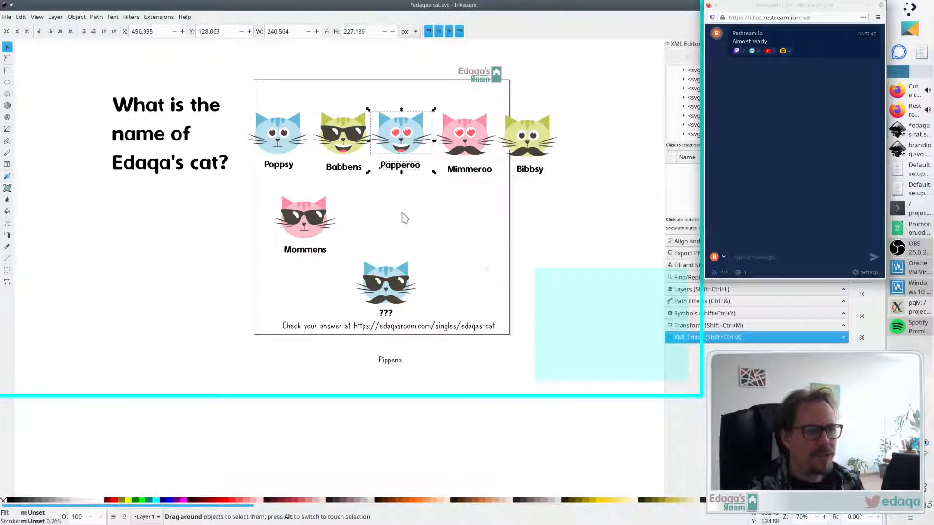
- Move the Mommens cat with its label to the end of the first row, right of Bibbsy
drag(258, 190, 342, 281)
drag(327, 230, 591, 150)
click(571, 187)
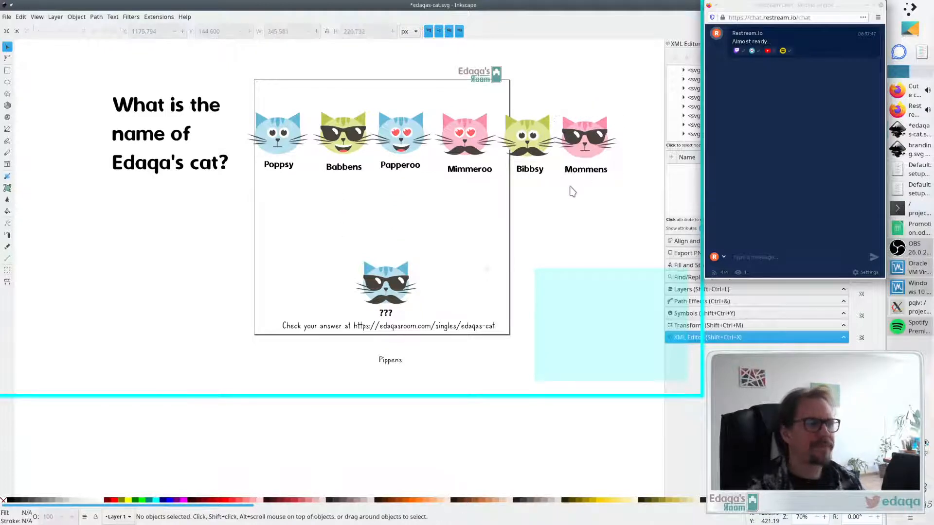
- Select all six cat faces and align them on a common horizontal centre line
click(586, 144)
shift+click(526, 139)
shift+click(464, 135)
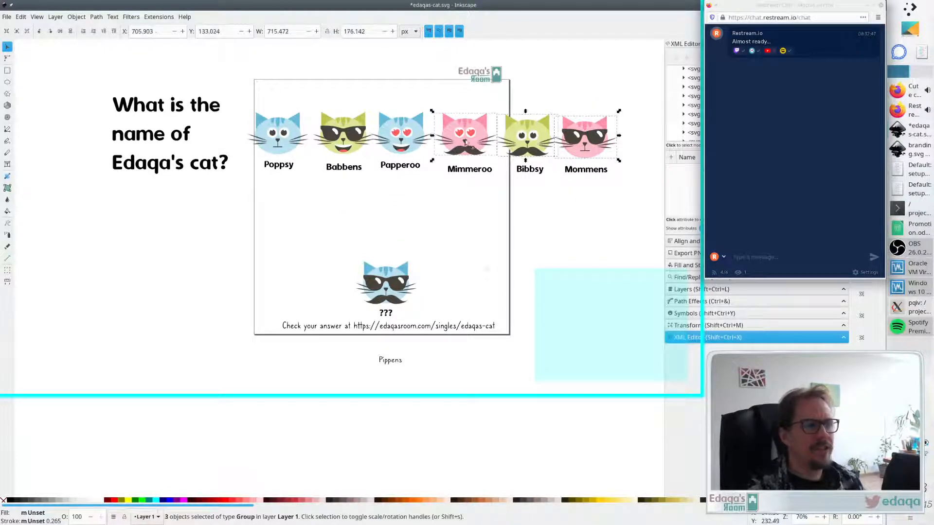
shift+click(393, 133)
shift+click(341, 133)
shift+click(277, 135)
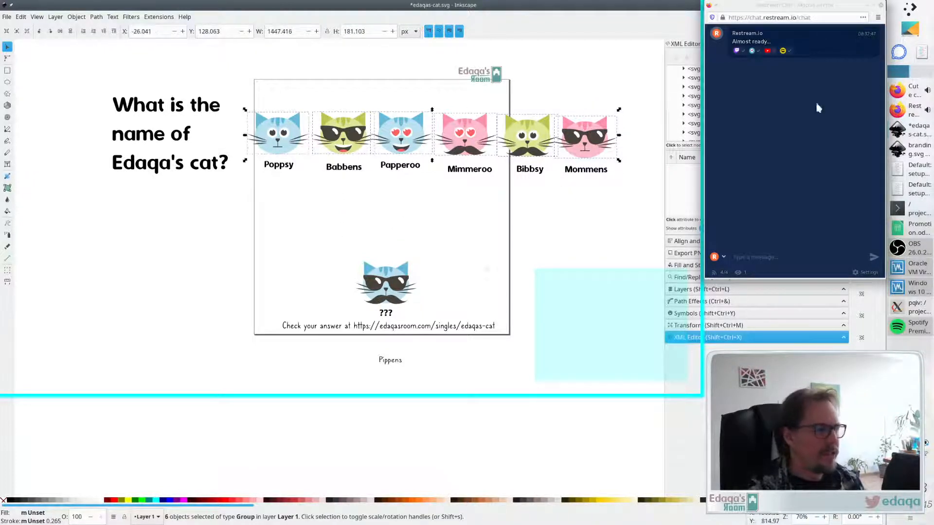
click(866, 6)
click(875, 6)
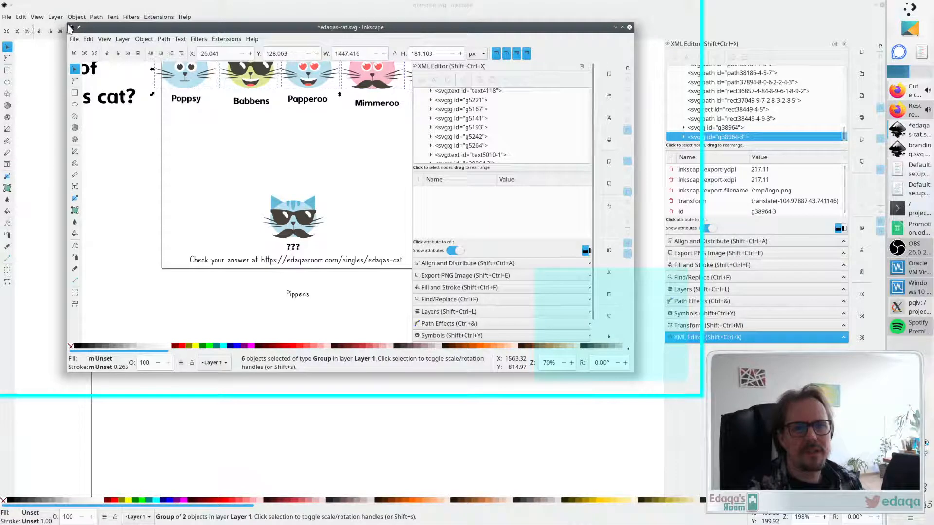
drag(67, 23, 1, 1)
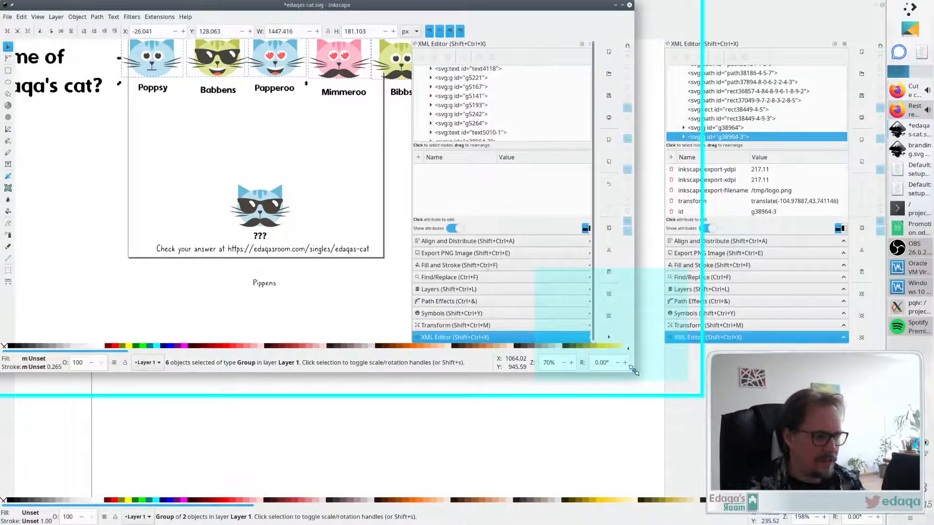
drag(634, 375, 702, 520)
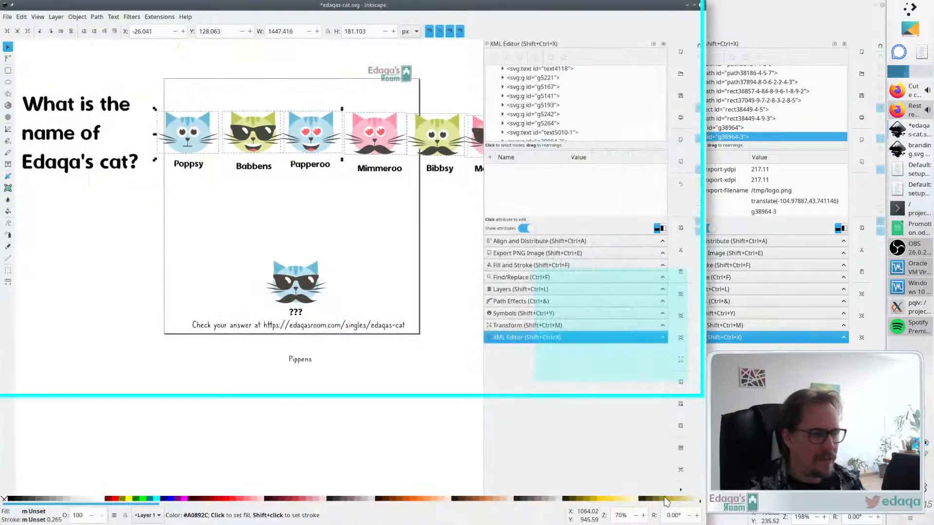
scroll(366, 235, right, 4)
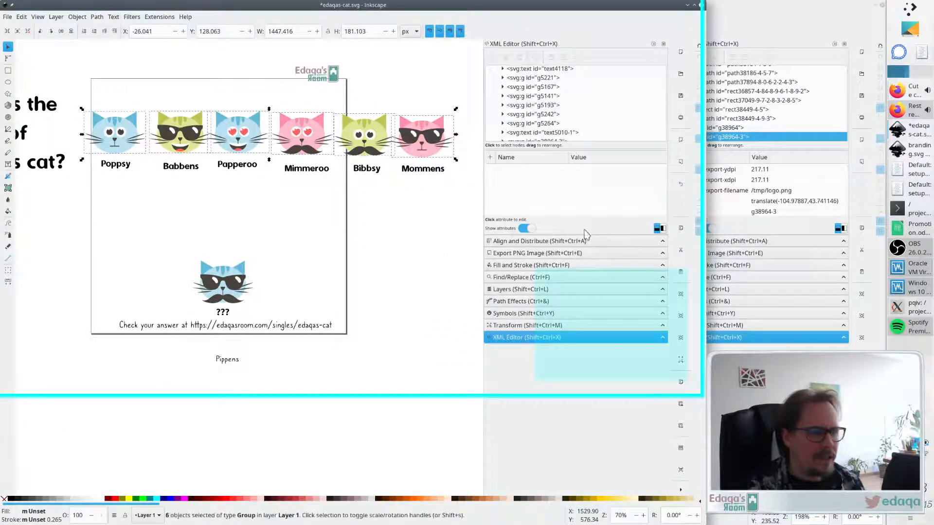
click(525, 241)
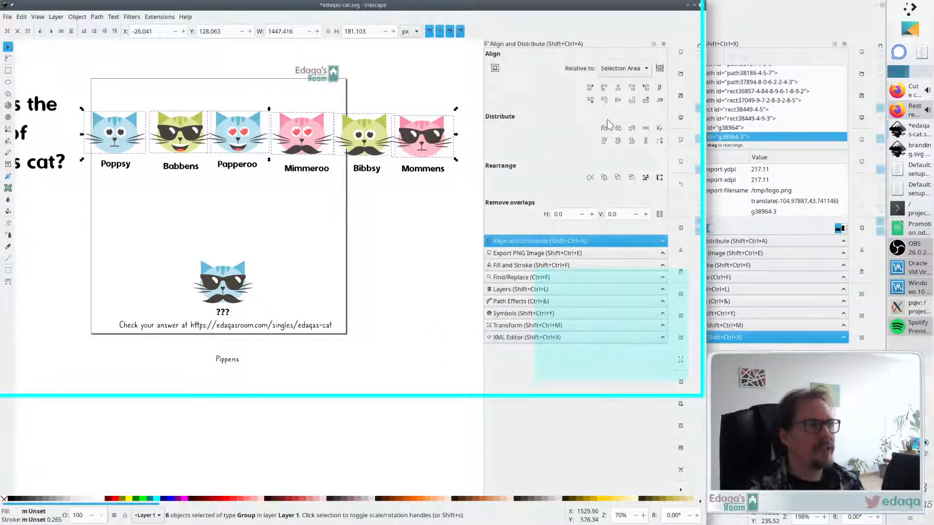
click(618, 100)
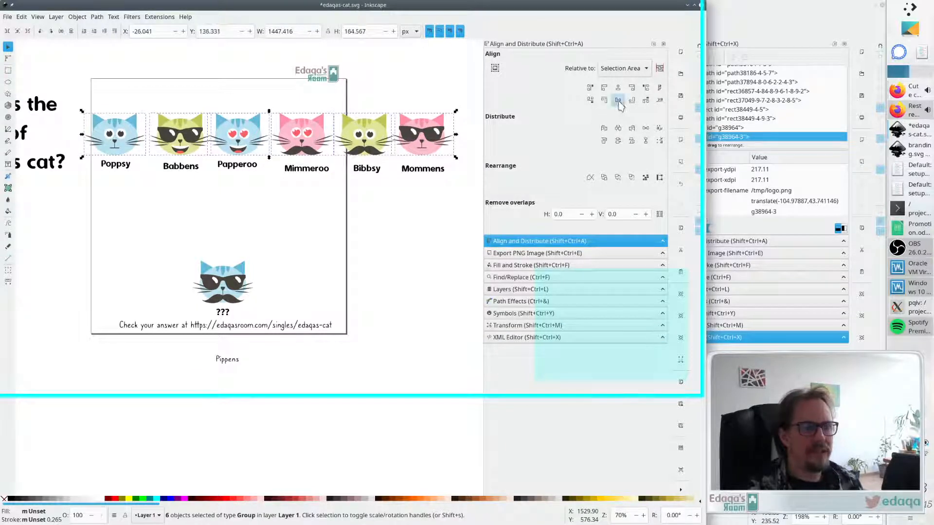
- Select all six cat labels and align them along a common horizontal line
drag(466, 189, 78, 146)
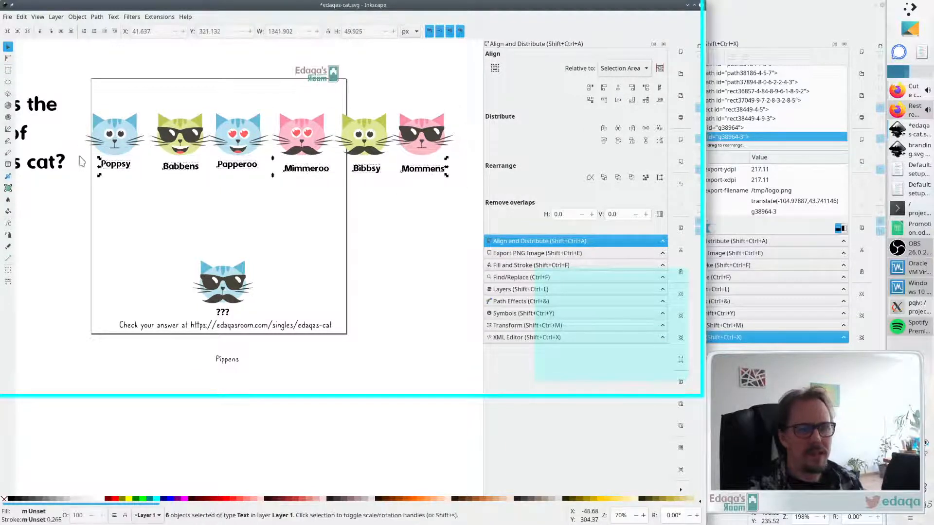
click(617, 100)
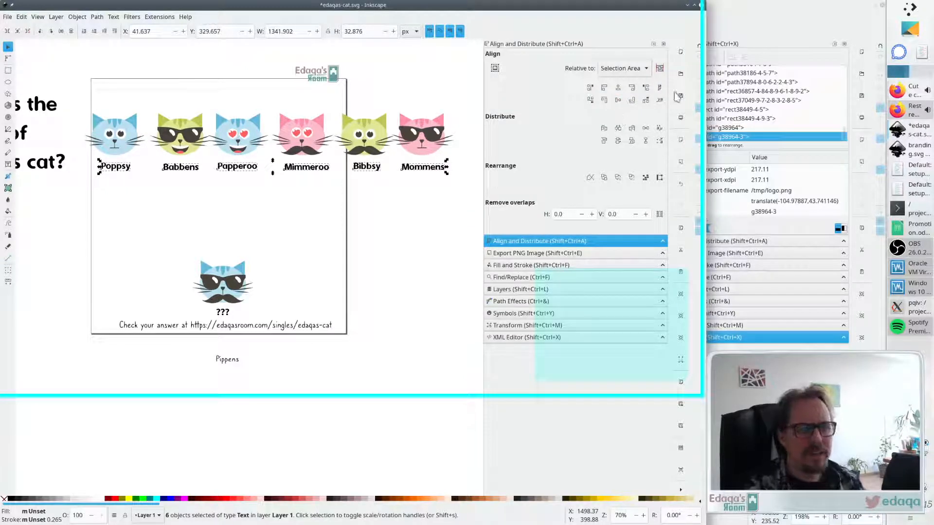
mouse_move(415, 169)
mouse_down()
mouse_move(462, 150)
mouse_move(469, 140)
mouse_move(440, 161)
mouse_move(427, 148)
mouse_move(437, 167)
mouse_move(485, 93)
mouse_move(437, 160)
mouse_move(388, 185)
mouse_move(418, 168)
mouse_move(484, 86)
mouse_move(417, 174)
mouse_up()
click(306, 234)
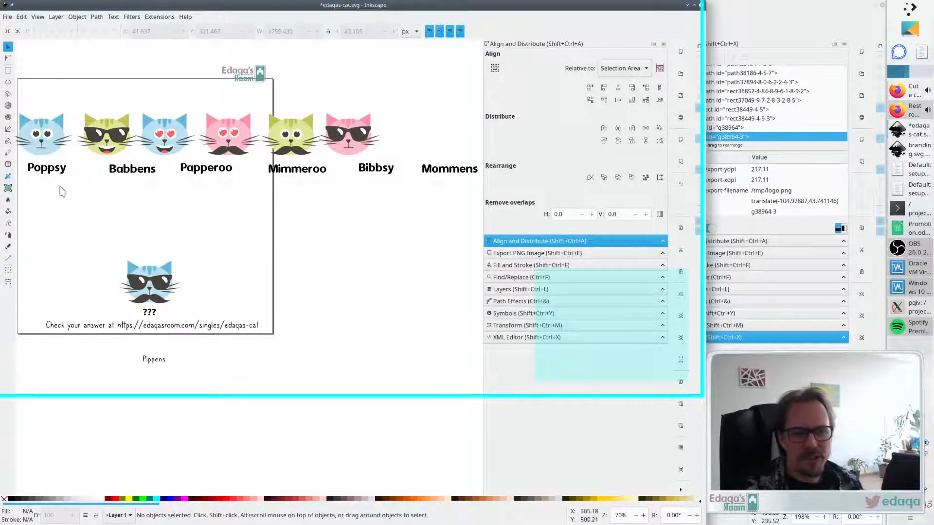
- Slide each label sideways so it sits back under its own cat
drag(40, 172, 37, 174)
drag(135, 171, 113, 173)
drag(203, 175, 166, 176)
drag(287, 176, 222, 173)
drag(384, 175, 304, 175)
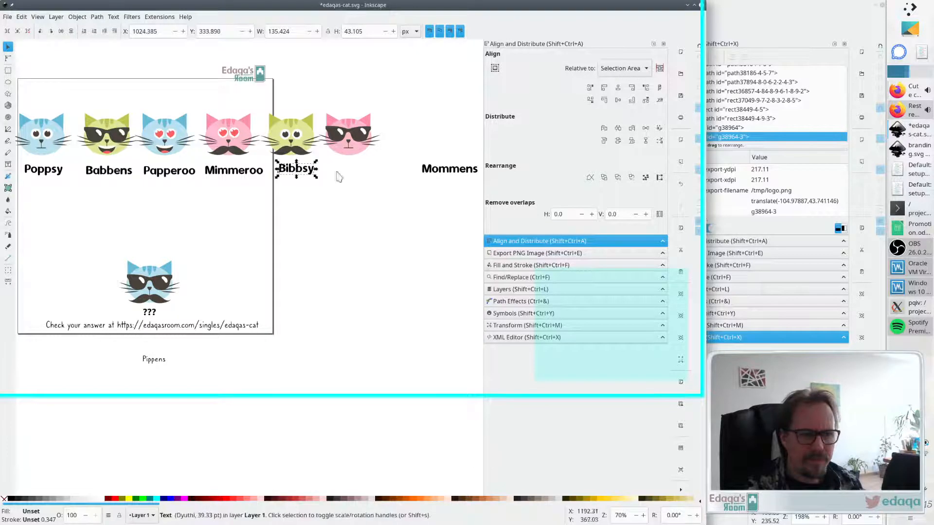
drag(424, 173, 355, 175)
key(Escape)
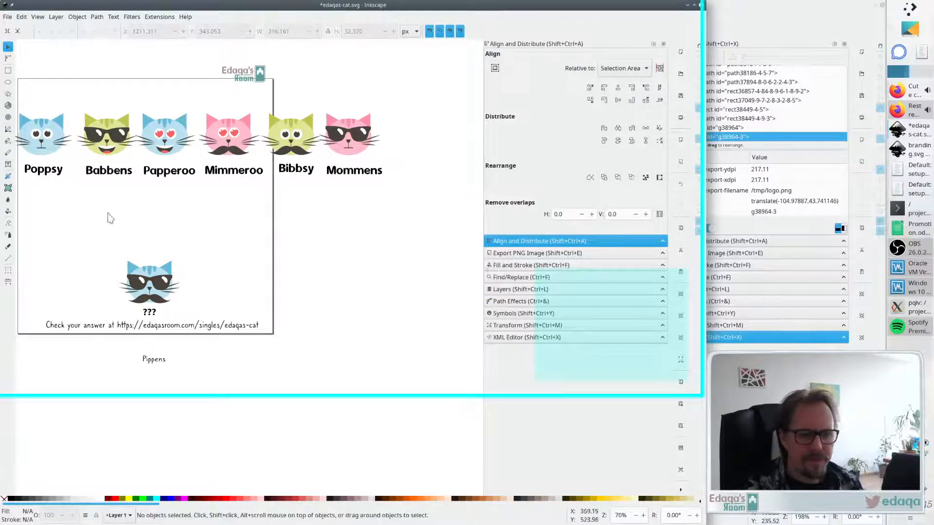
scroll(106, 208, left, 3)
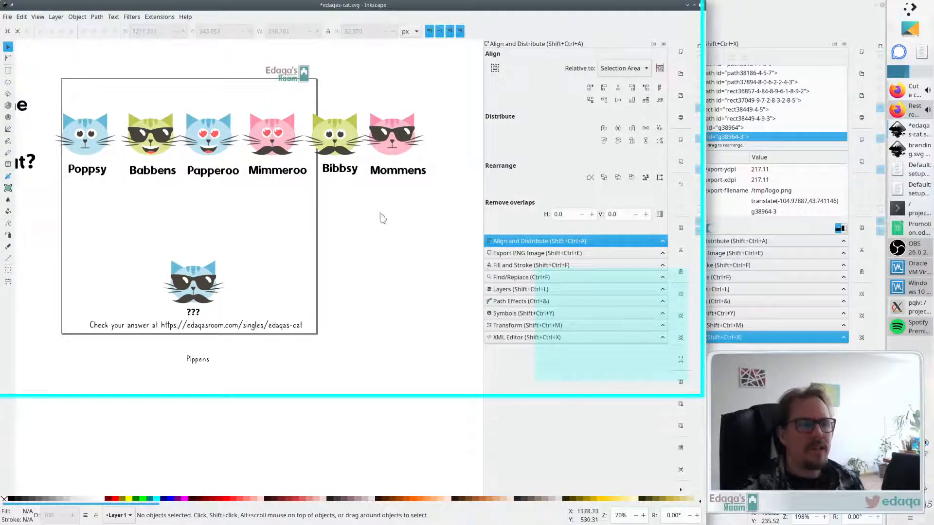
- Select all six labels again and align their bottom edges
drag(452, 188, 62, 154)
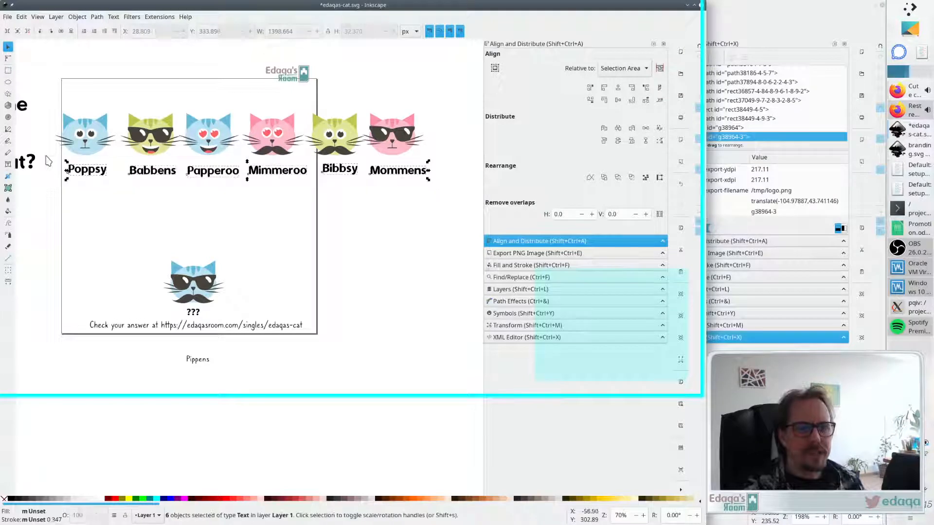
click(618, 101)
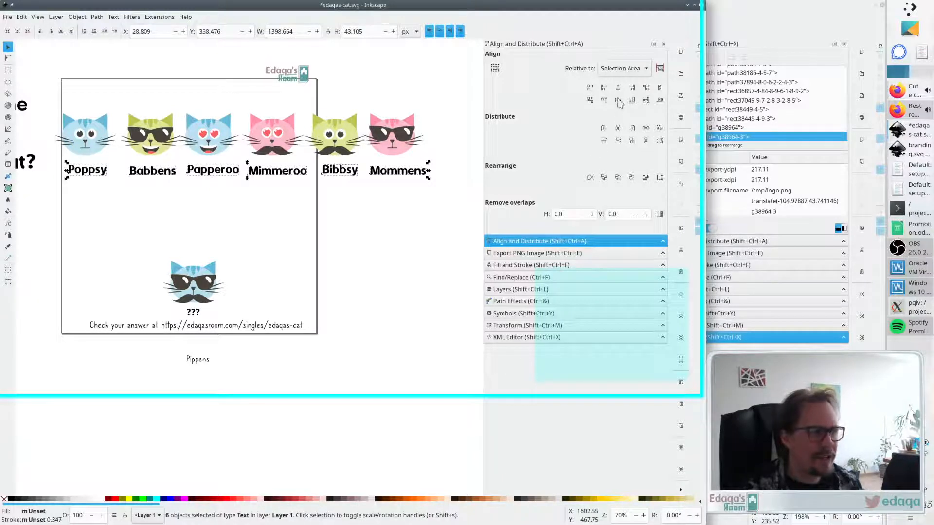
click(647, 71)
click(570, 128)
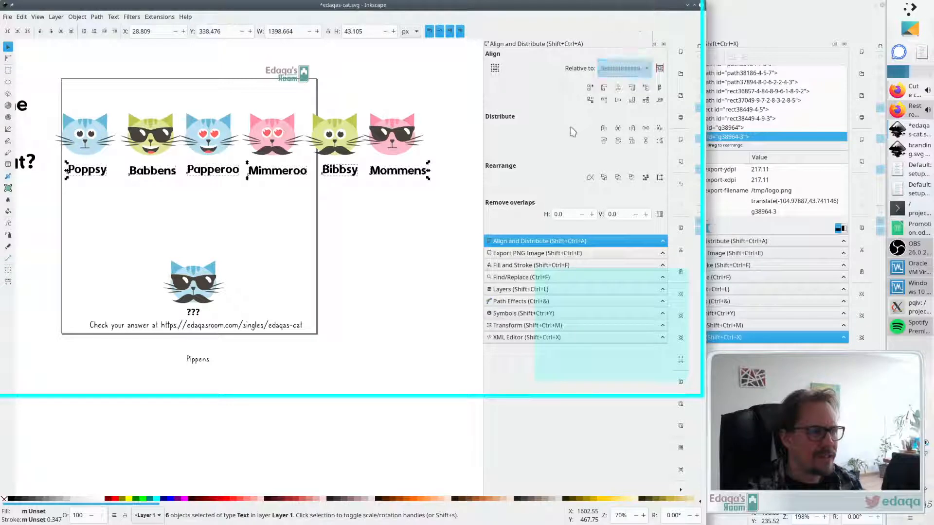
click(604, 101)
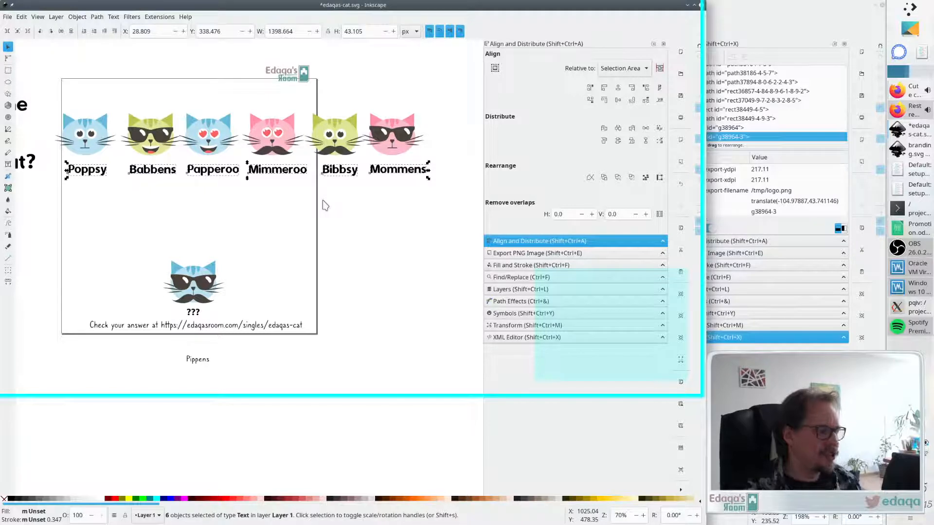
click(289, 207)
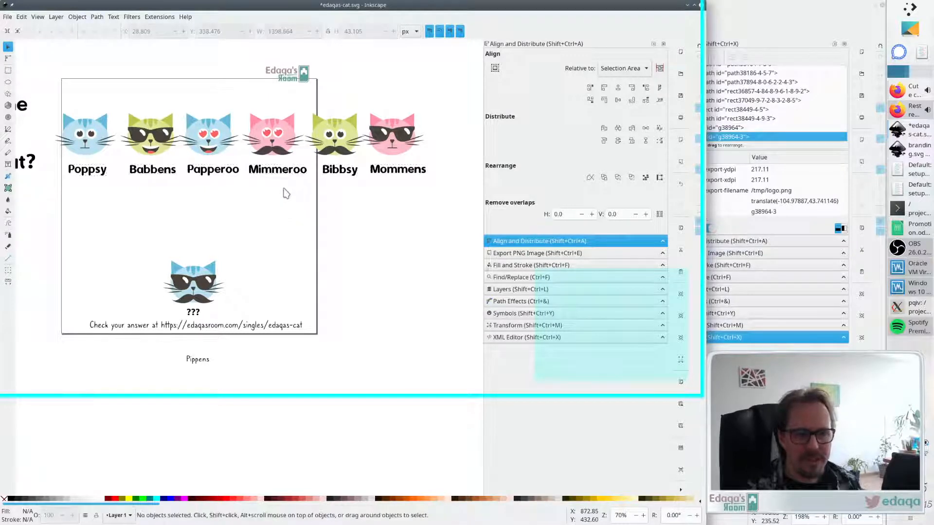
- Select all the cat labels and nudge them slightly upward toward the cats
drag(439, 194, 355, 209)
drag(450, 98, 52, 165)
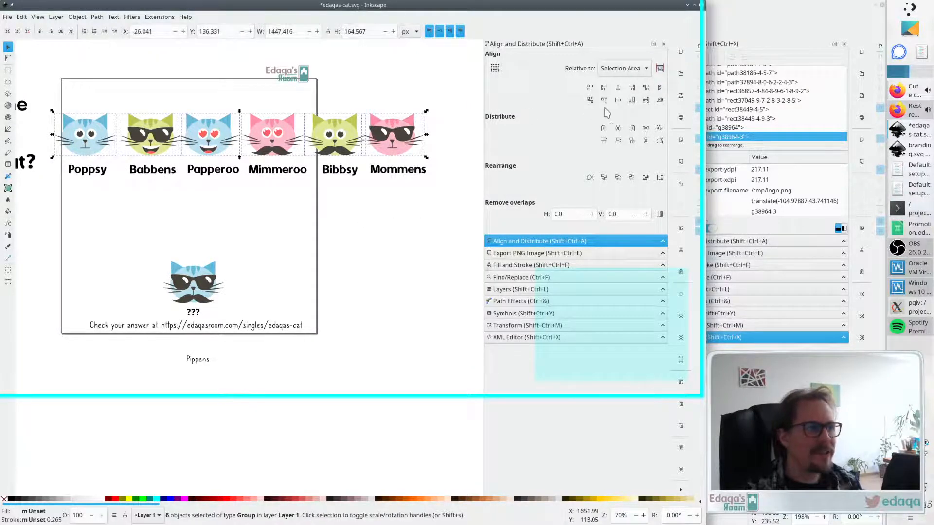
drag(444, 183, 70, 171)
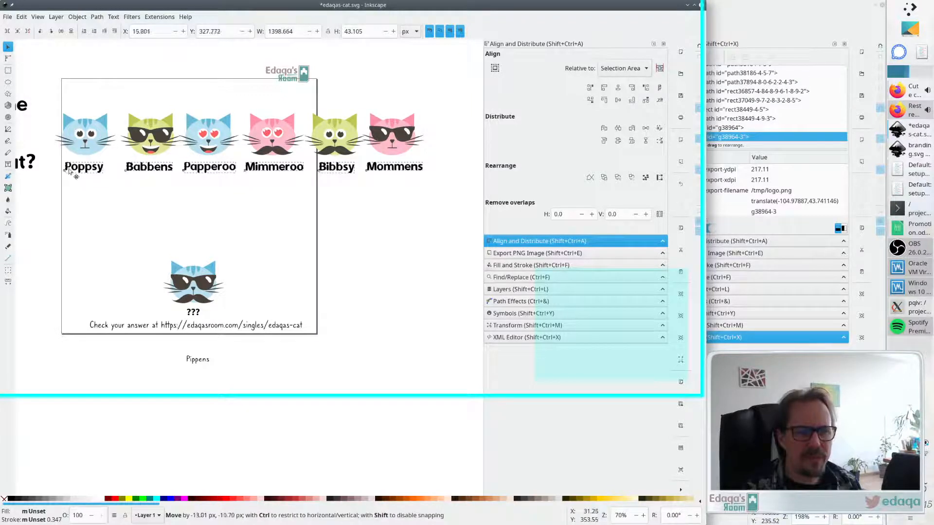
click(239, 223)
- Center the Mommens, Bibbsy and Mimmeroo labels horizontally under their cats
click(402, 145)
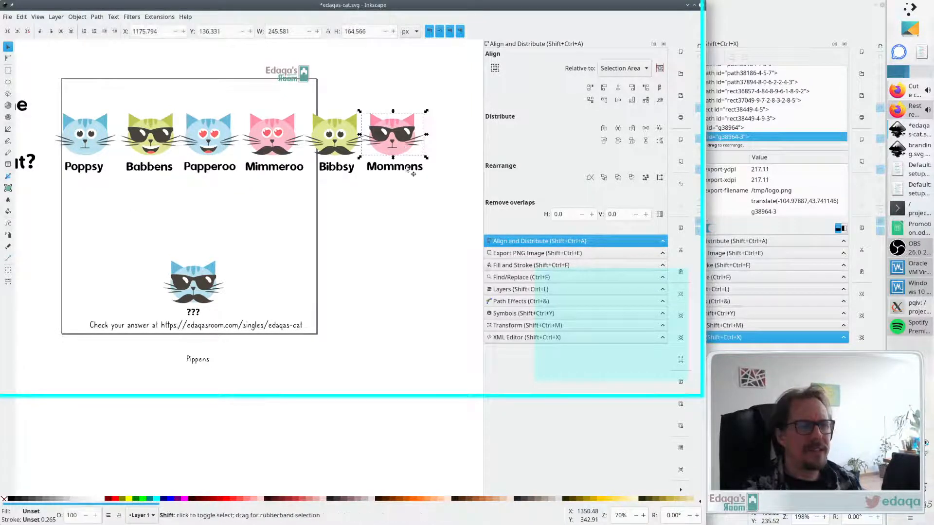
shift+click(411, 168)
click(617, 87)
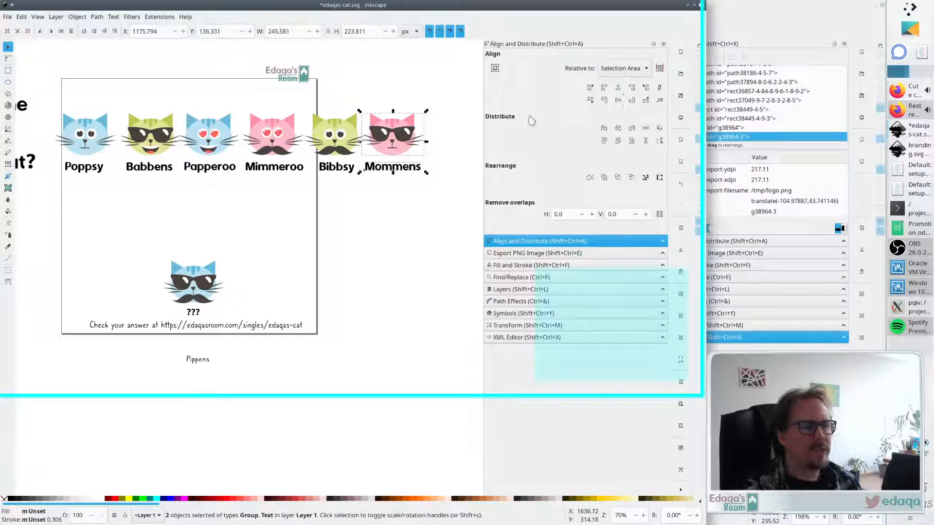
click(324, 134)
shift+click(340, 169)
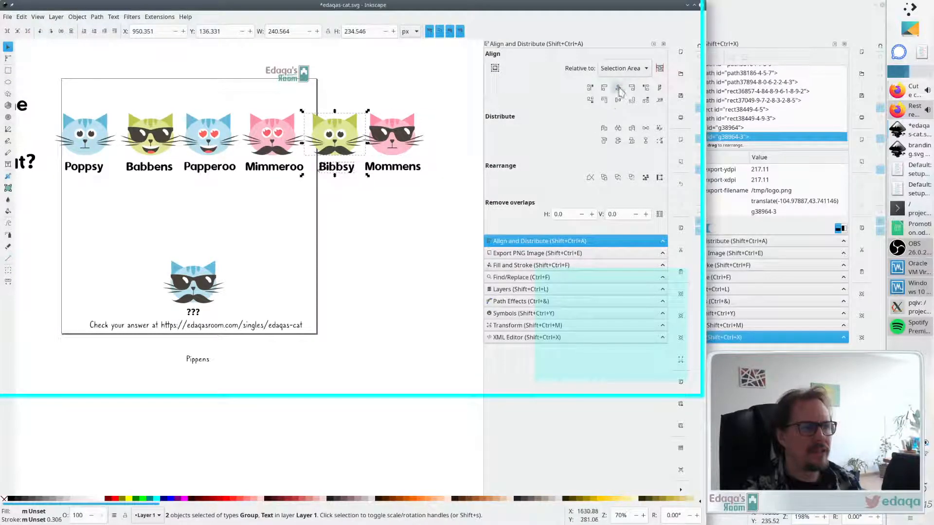
click(618, 88)
click(271, 145)
shift+click(277, 169)
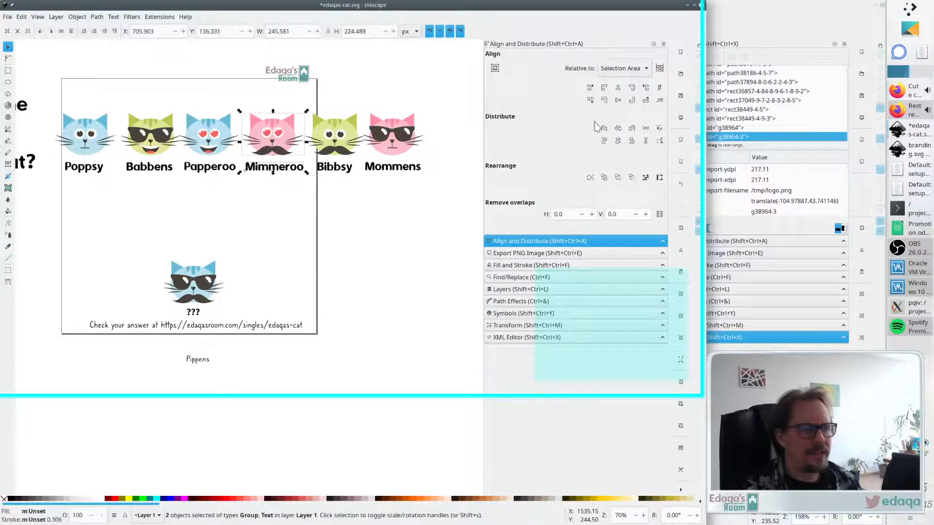
click(618, 89)
- Center the Papperoo, Babbens and Poppsy labels horizontally under their cats
click(209, 136)
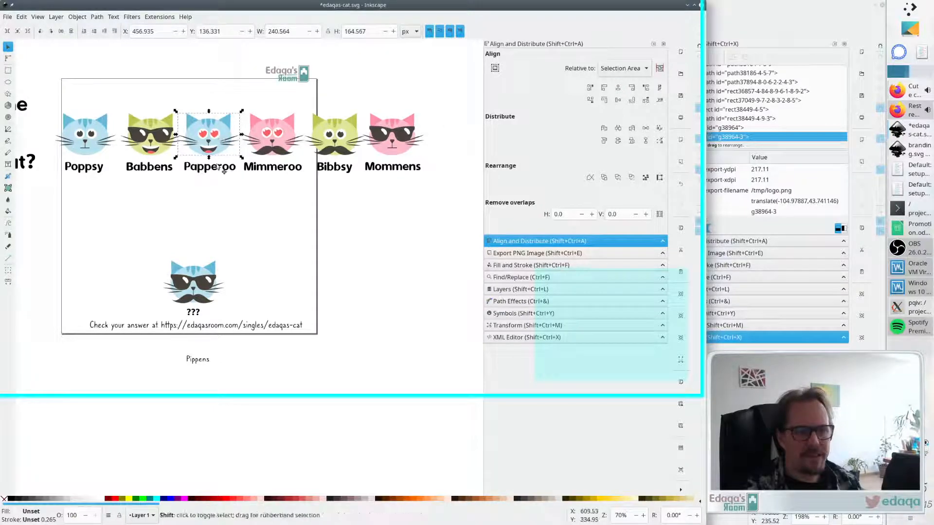
shift+click(214, 167)
click(618, 89)
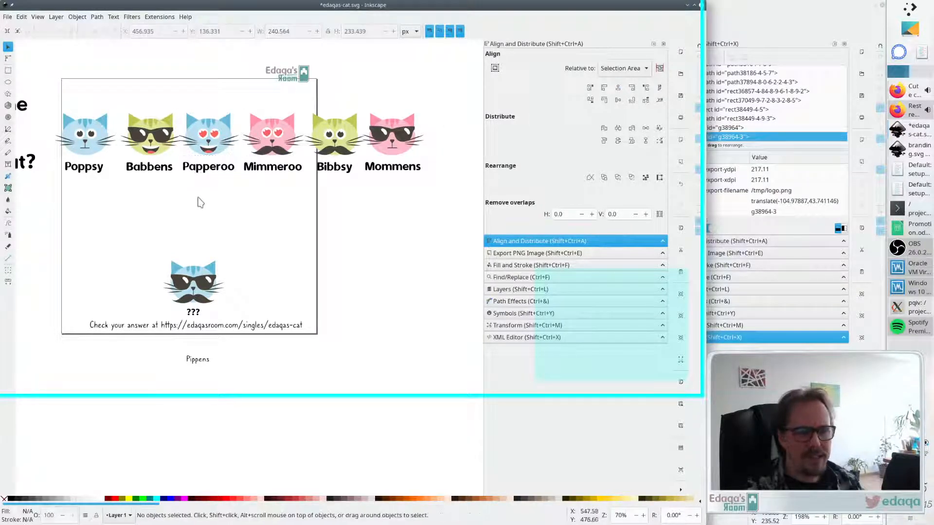
click(148, 139)
shift+click(152, 168)
click(618, 89)
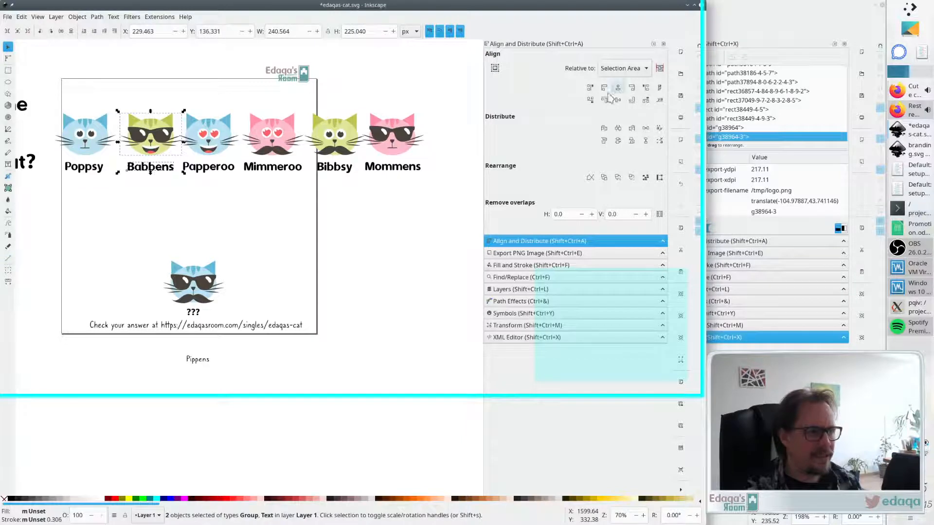
click(97, 136)
shift+click(92, 165)
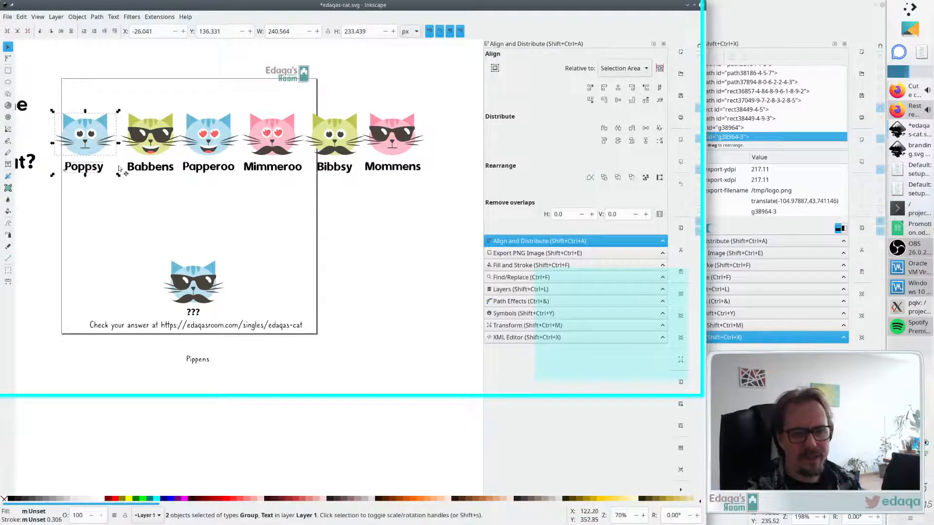
click(617, 89)
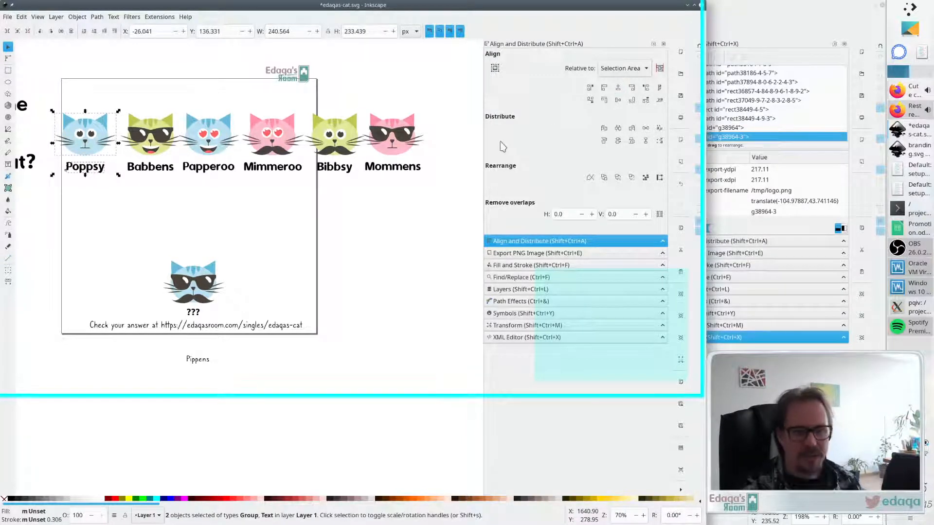
- Group the Poppsy, Babbens and Papperoo cats each with its own label
key(ctrl+g)
click(147, 189)
click(155, 145)
shift+click(160, 168)
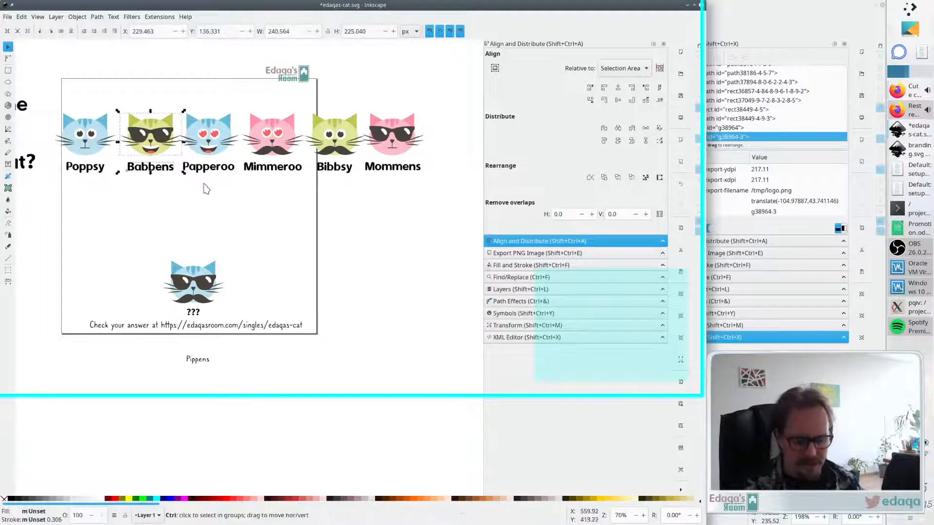
key(ctrl+g)
click(206, 197)
click(209, 146)
shift+click(221, 171)
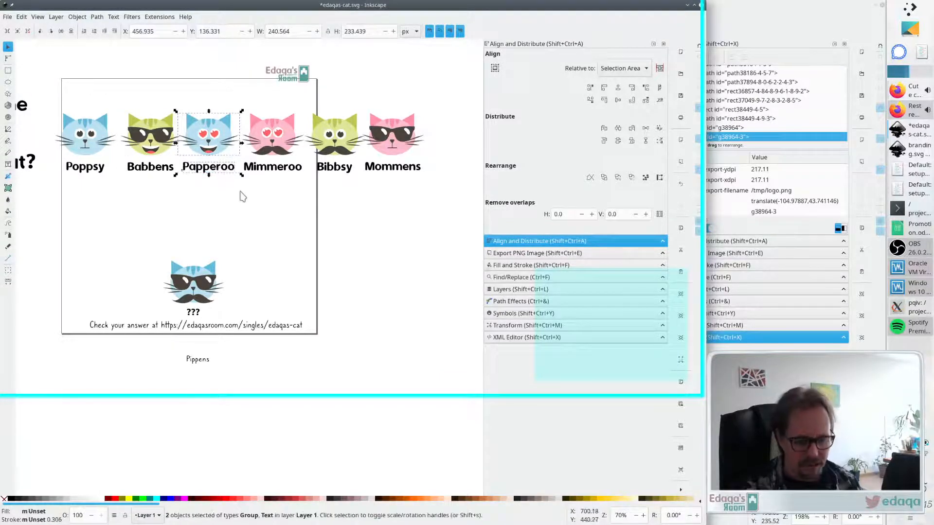
key(ctrl+g)
- Group the Mimmeroo, Bibbsy and Mommens cats each with its own label
click(271, 146)
shift+click(272, 170)
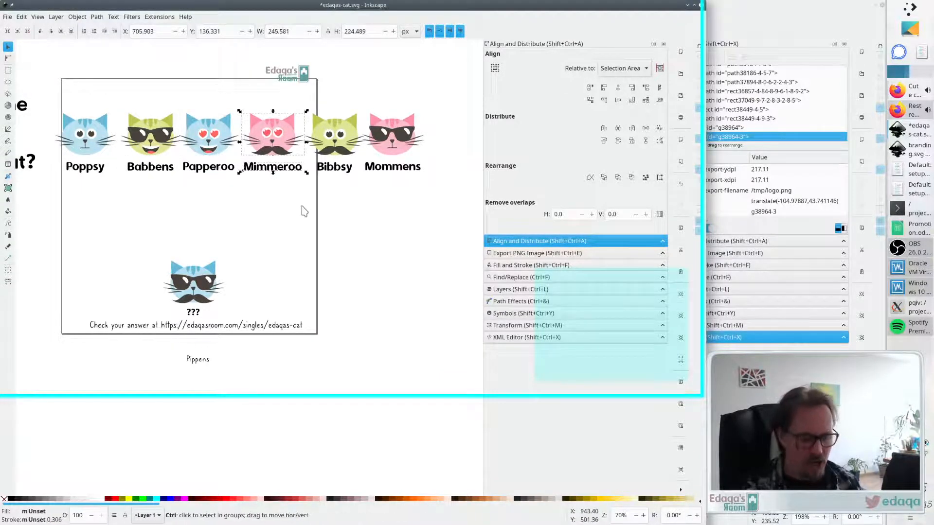
key(ctrl+g)
click(345, 132)
shift+click(341, 168)
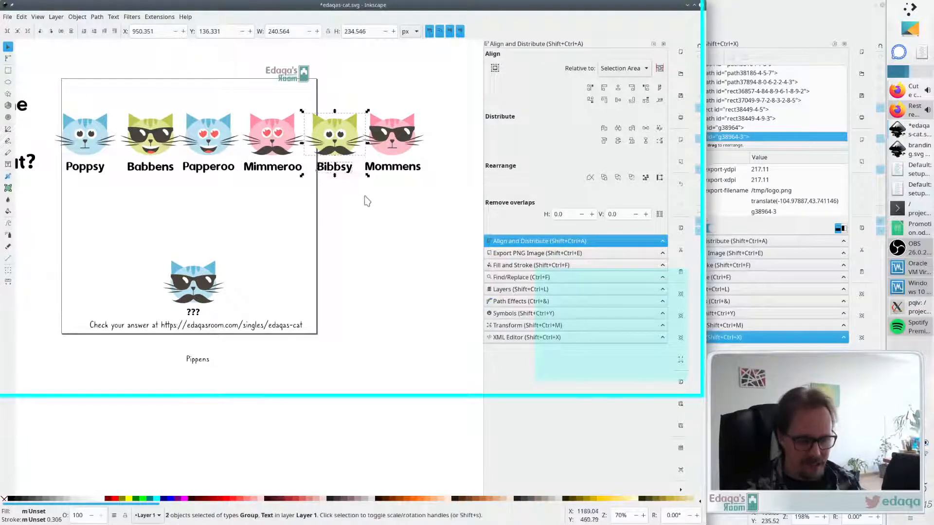
key(ctrl+g)
click(368, 218)
click(403, 133)
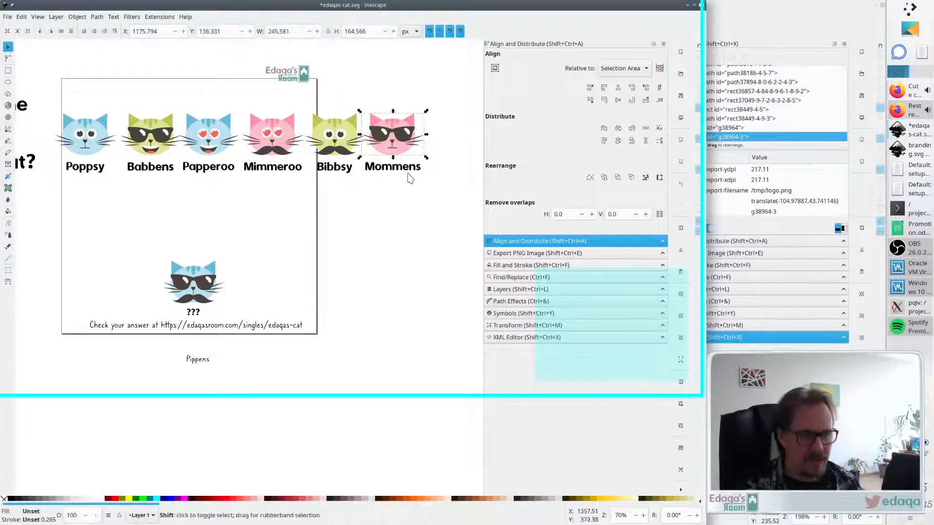
shift+click(405, 170)
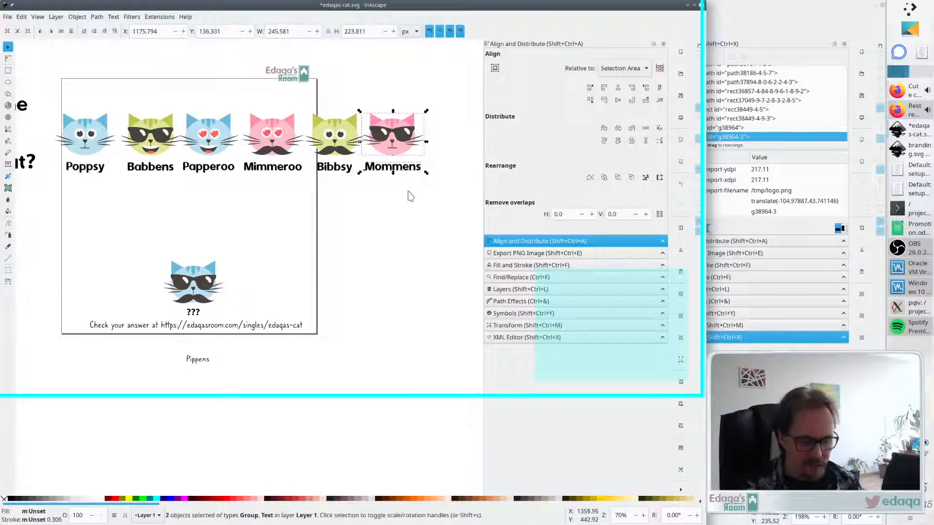
key(ctrl+g)
click(397, 201)
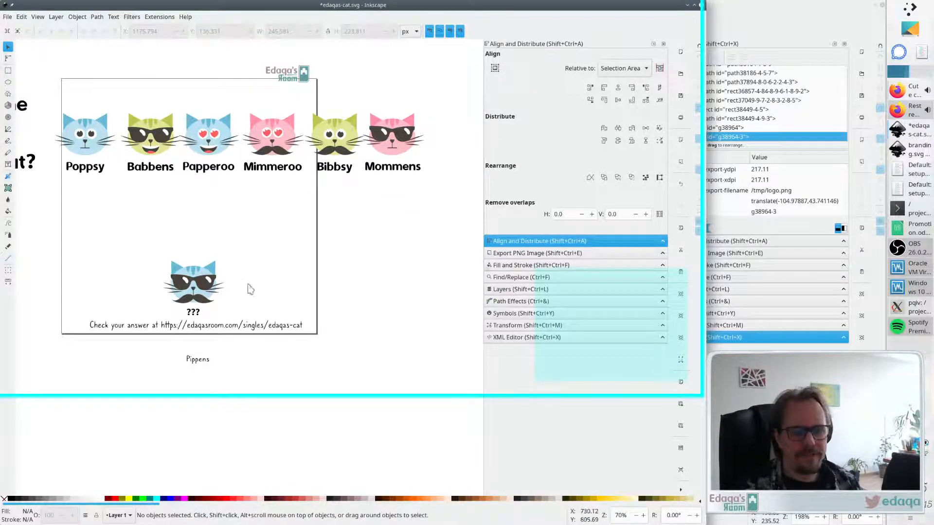
- Nudge the mystery cat slightly upward and enlarge its ??? label
click(193, 291)
click(198, 290)
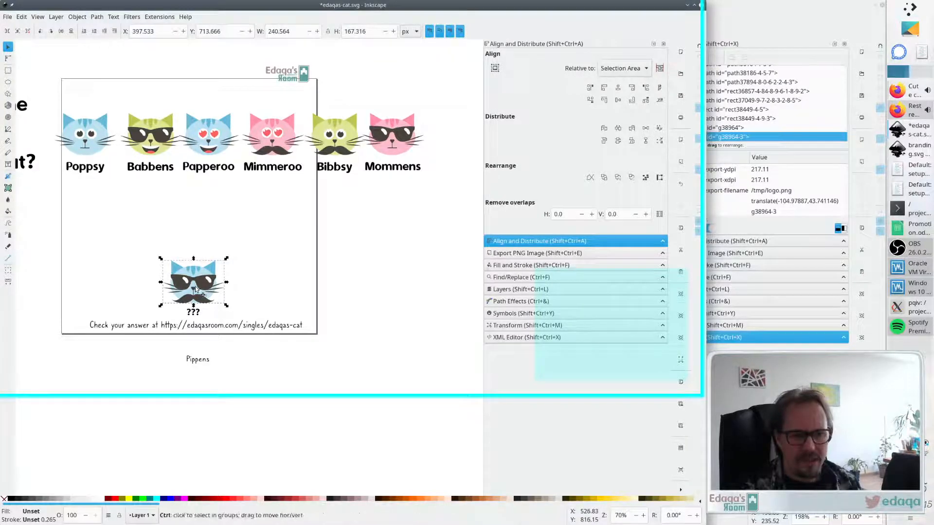
drag(197, 290, 198, 285)
click(302, 290)
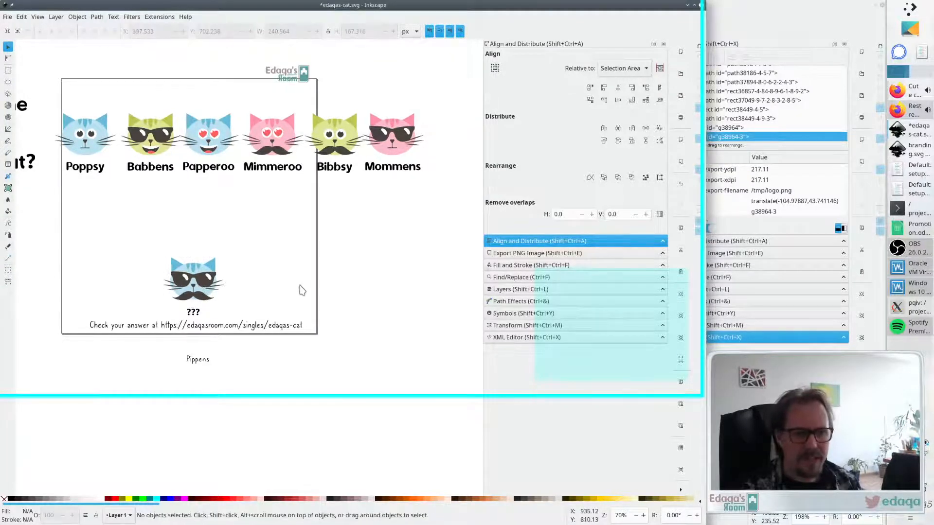
click(195, 313)
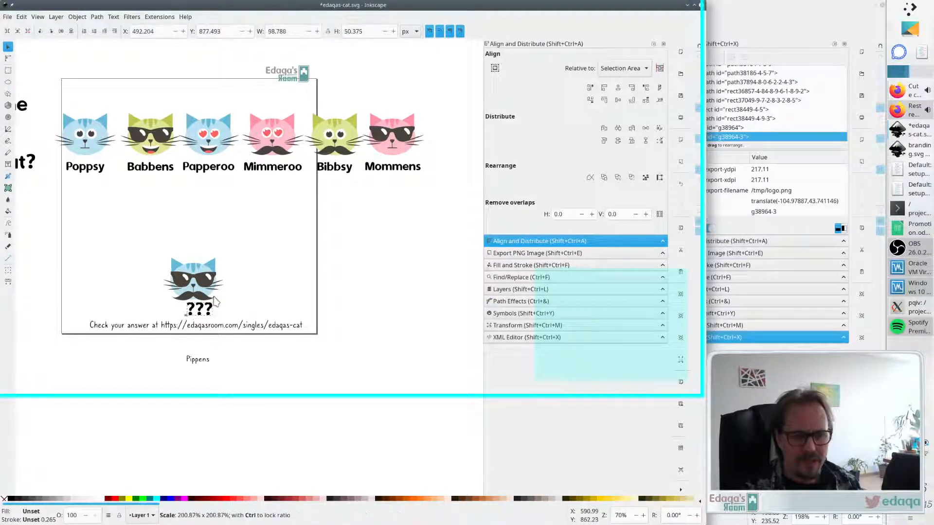
mouse_move(202, 314)
mouse_down()
mouse_move(448, 195)
mouse_move(379, 171)
mouse_move(195, 307)
mouse_move(196, 317)
mouse_up()
- Center the ??? label under the mystery cat and group the two together
shift+click(193, 287)
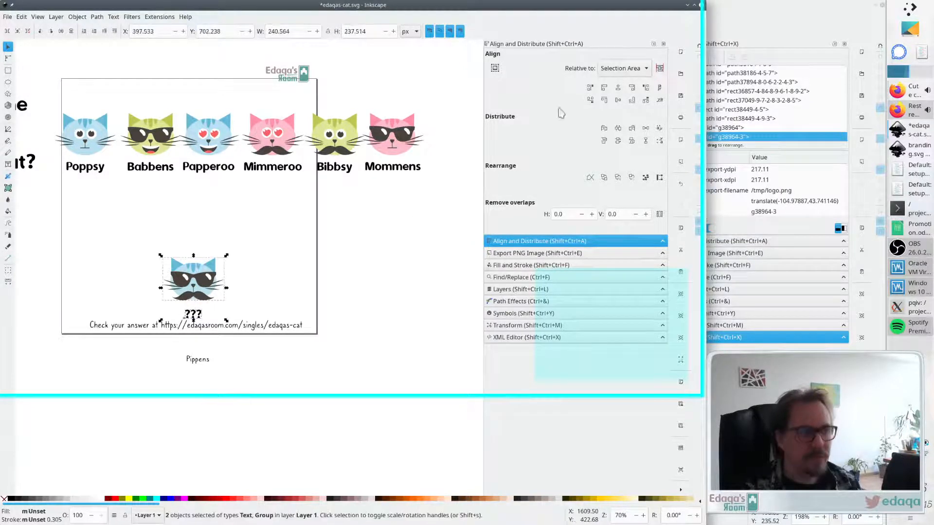
click(618, 91)
click(375, 282)
click(195, 287)
shift+click(194, 314)
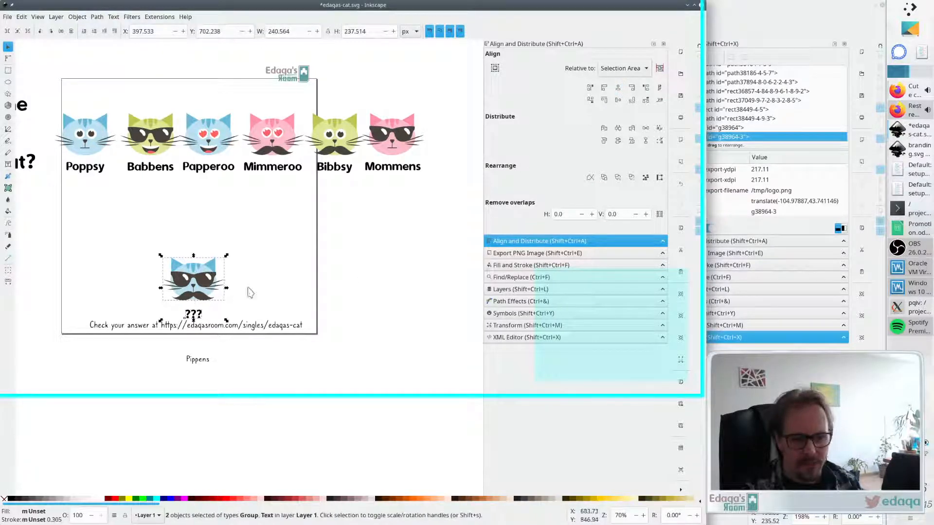
key(ctrl+g)
- Move the mystery cat group to the right on the page
drag(207, 282, 275, 279)
key(Escape)
click(381, 273)
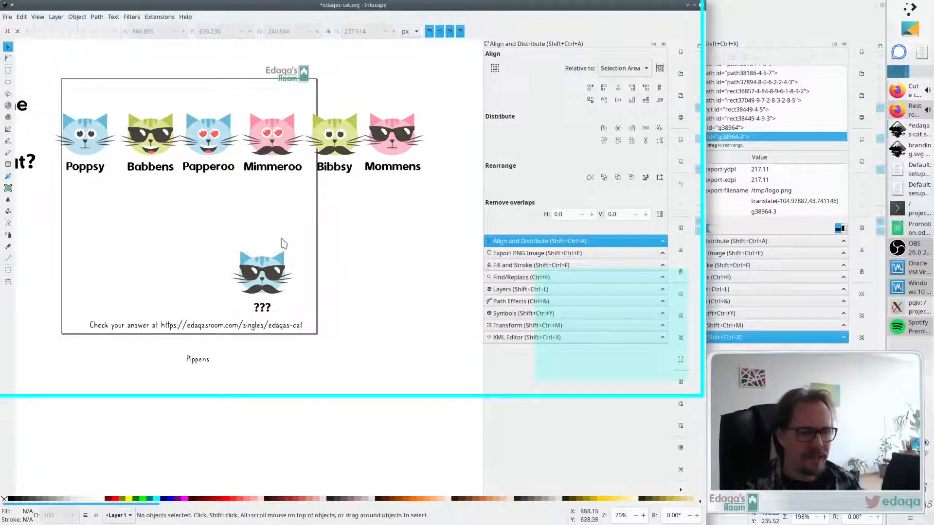
- Drag the six cat groups down from the row into the page, freeing the top area
scroll(283, 243, left, 3)
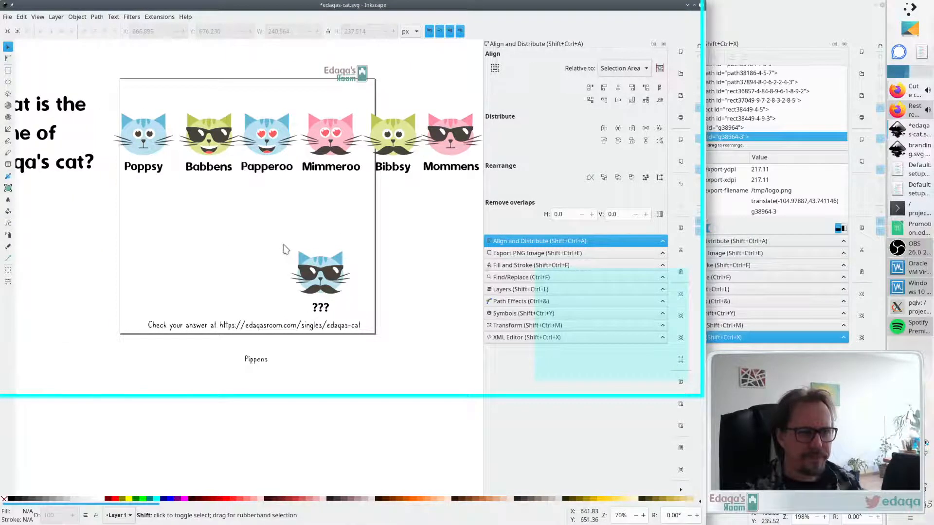
ctrl+scroll(255, 234, down, 1)
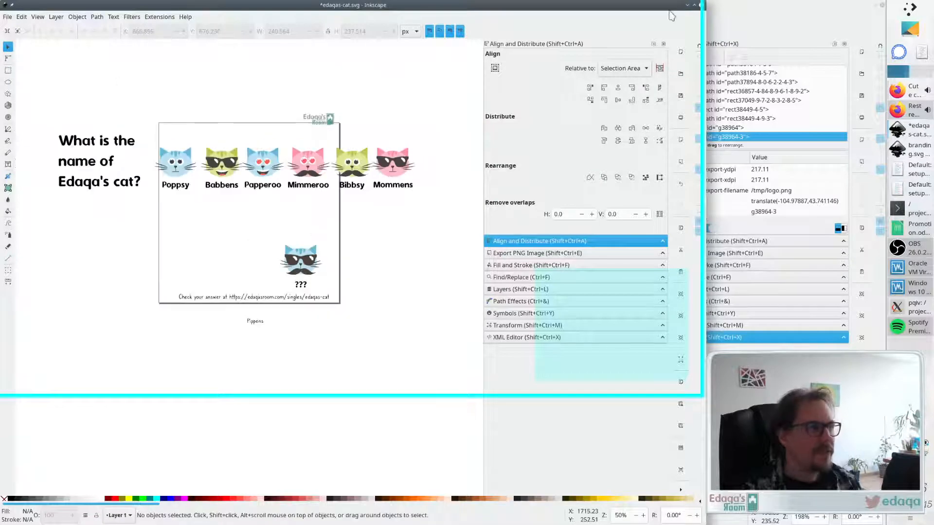
click(694, 6)
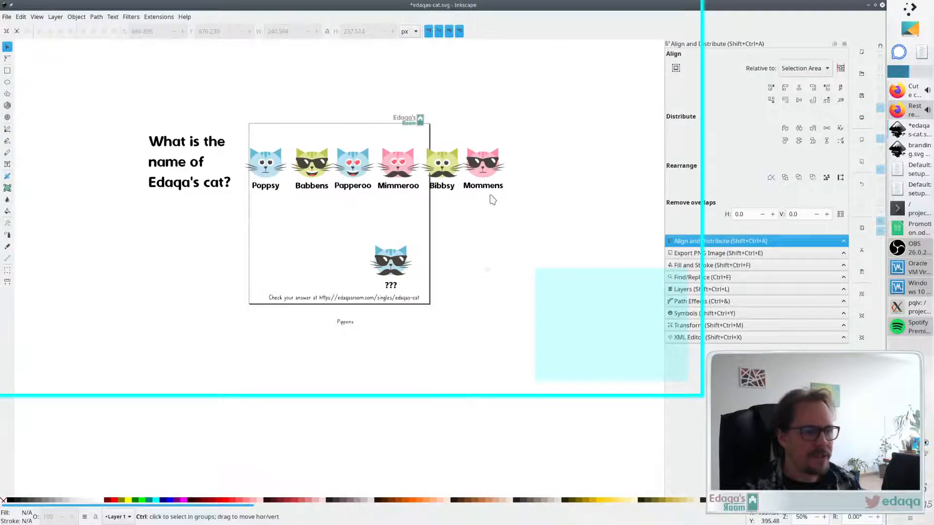
ctrl+scroll(491, 198, up, 2)
ctrl+scroll(490, 200, down, 1)
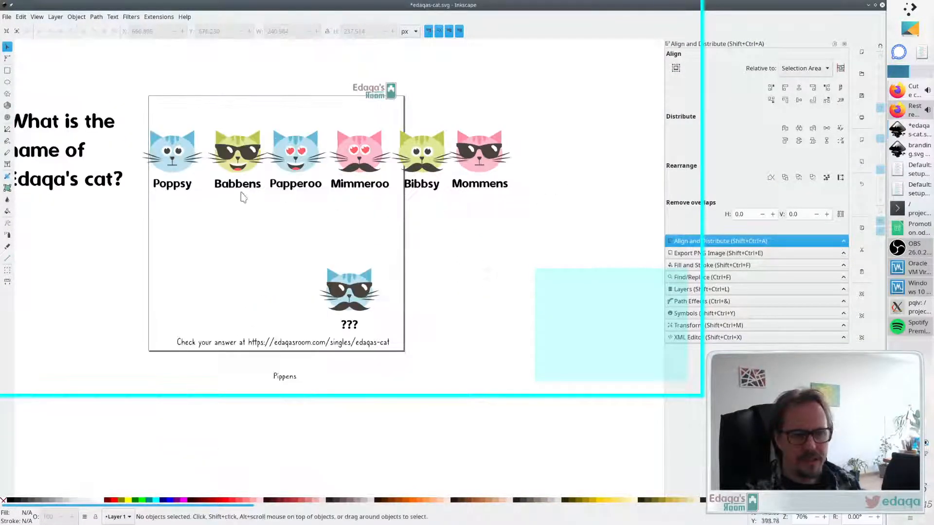
drag(173, 158, 178, 275)
drag(241, 154, 262, 275)
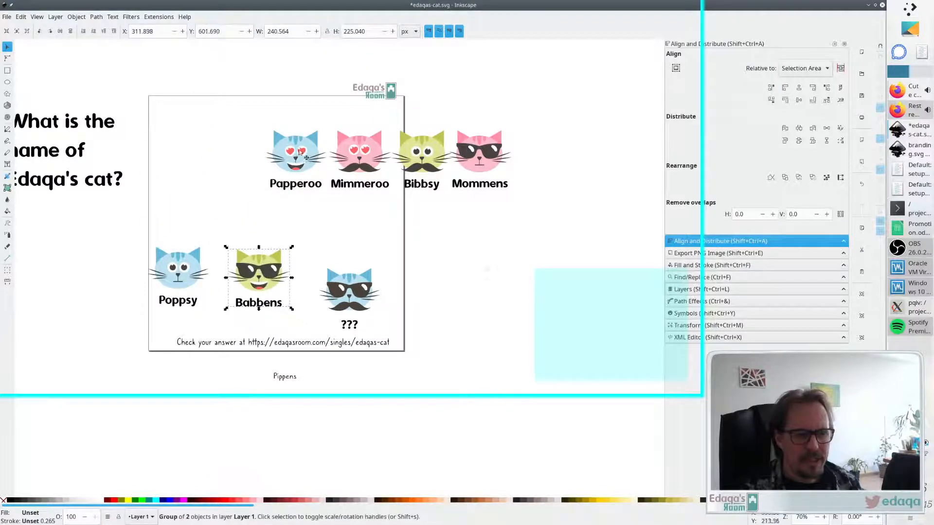
drag(302, 154, 269, 200)
drag(353, 161, 344, 209)
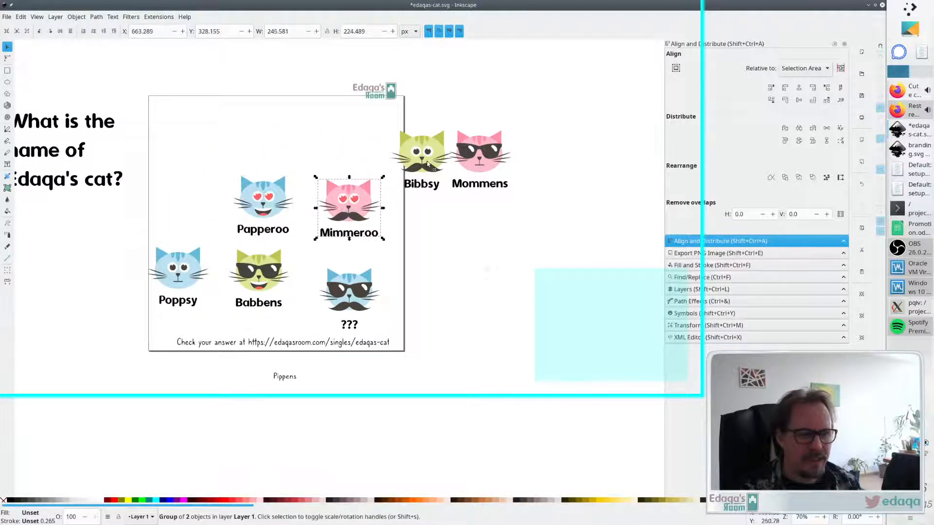
drag(421, 155, 310, 136)
drag(483, 144, 382, 133)
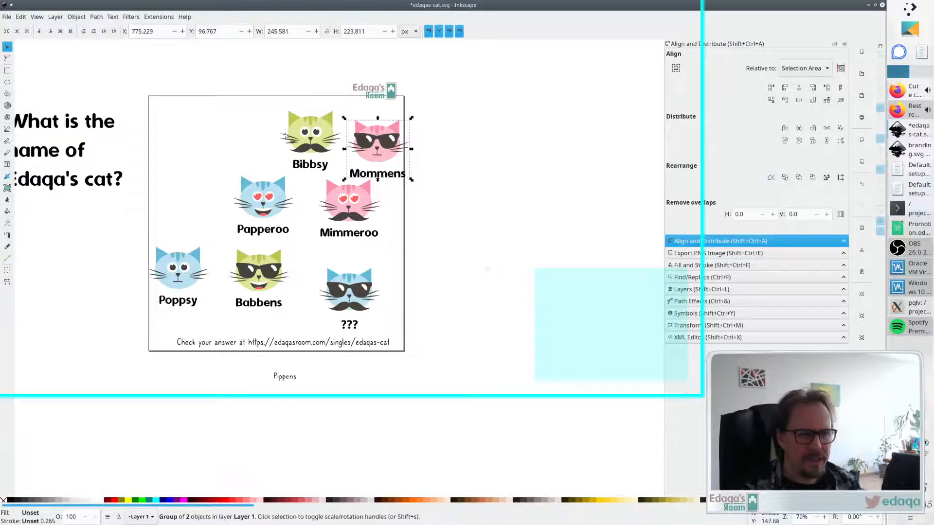
- Move the question title onto the page's top-left corner and shrink it
drag(83, 153, 239, 150)
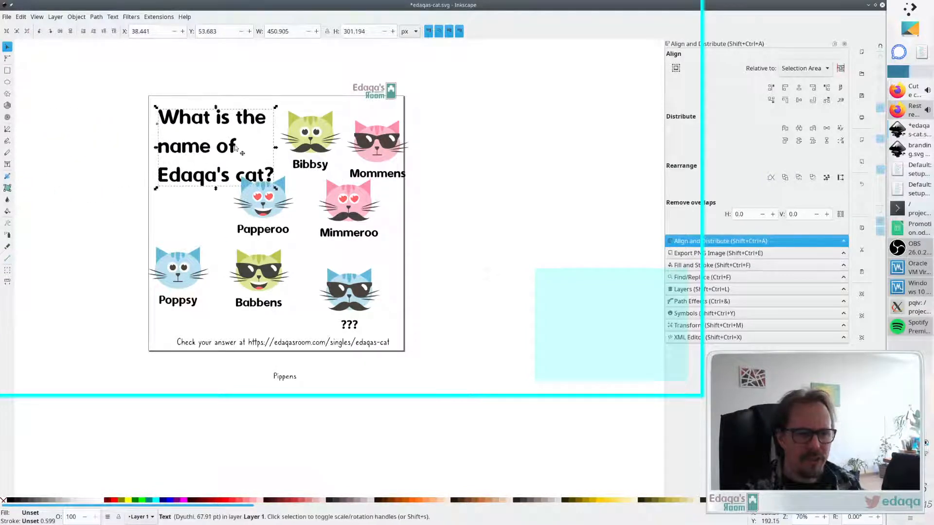
drag(276, 188, 252, 171)
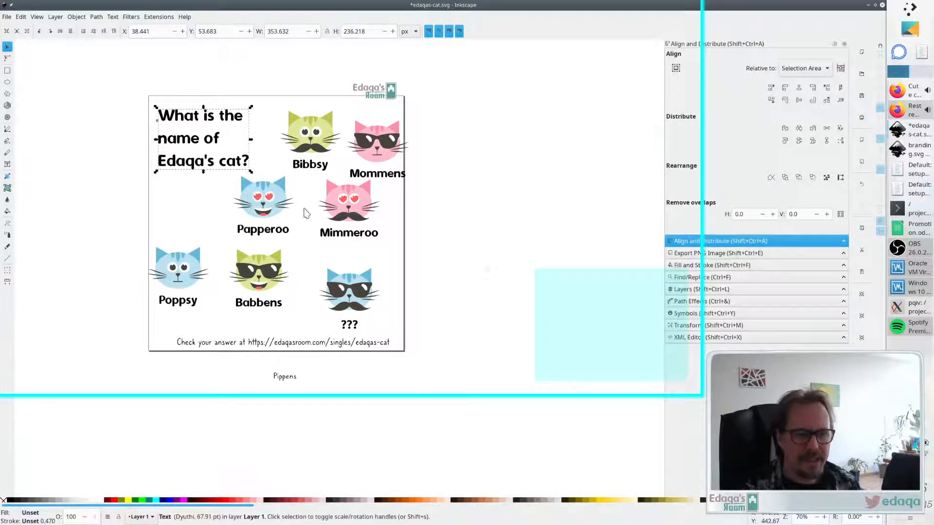
click(437, 193)
- Arrange the cats into two rows of three and move the mystery cat to the top-right corner
drag(257, 204, 183, 208)
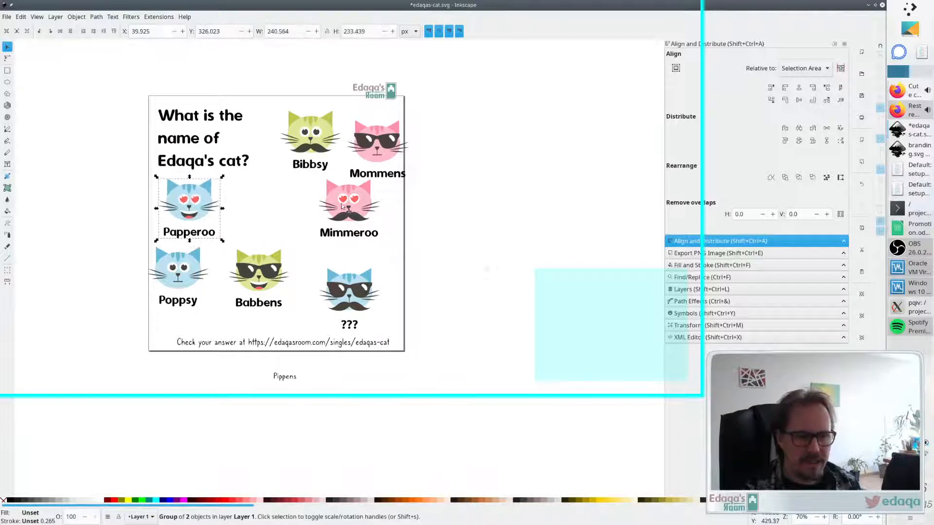
drag(342, 207, 256, 210)
drag(372, 148, 341, 217)
drag(305, 169, 481, 259)
drag(341, 292, 350, 132)
click(455, 240)
- Swap cats so Mommens, Bibbsy, Papperoo form the top row and Babbens, Poppsy, Mimmeroo the bottom row
drag(462, 263, 229, 198)
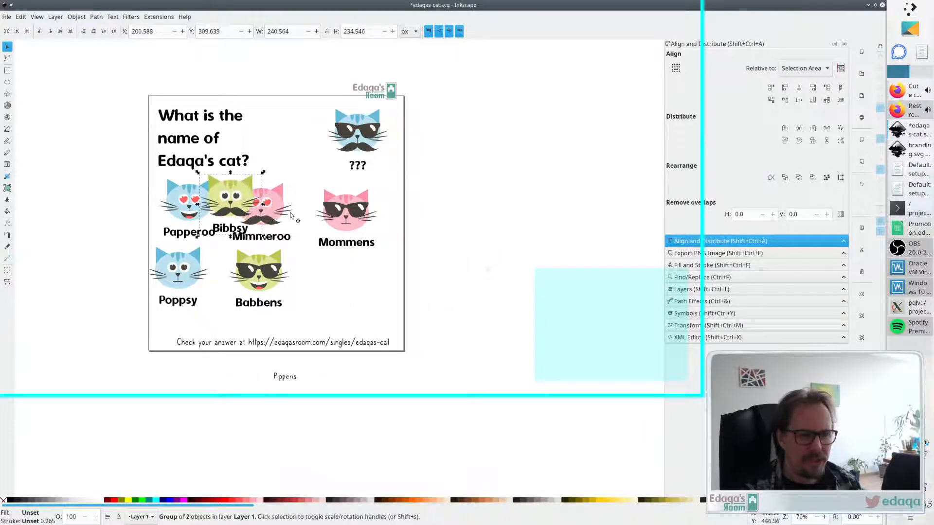
drag(287, 210, 374, 283)
drag(229, 214, 262, 227)
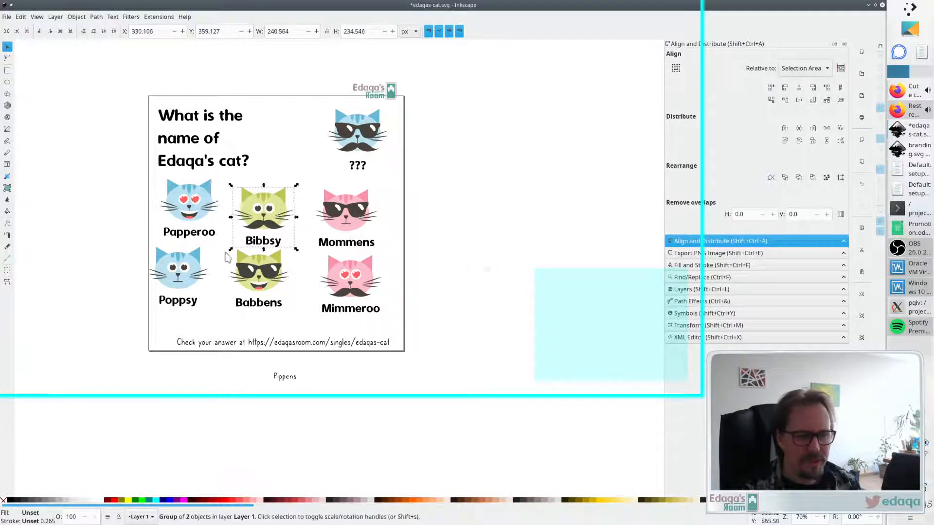
mouse_move(264, 271)
mouse_down()
mouse_move(146, 274)
mouse_move(275, 280)
mouse_up()
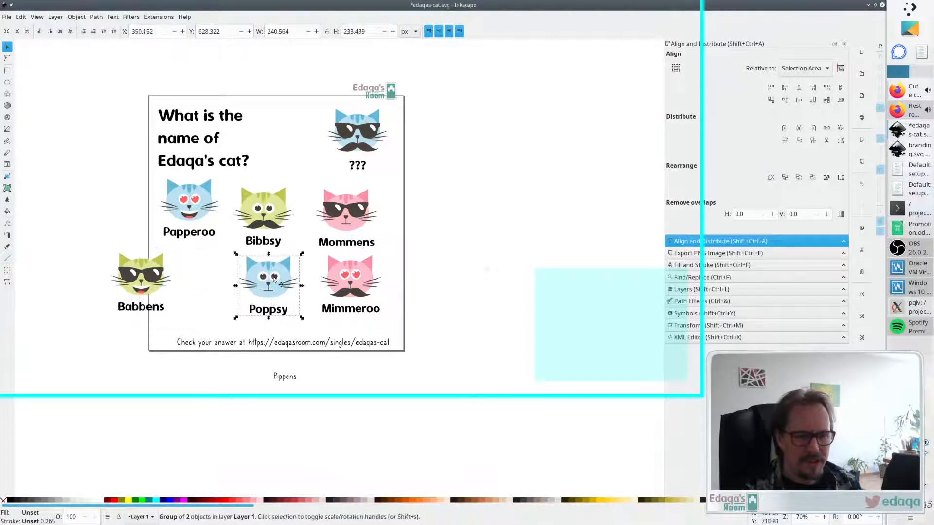
drag(161, 273, 214, 284)
mouse_move(356, 223)
mouse_down()
mouse_move(192, 213)
mouse_move(365, 221)
mouse_up()
drag(181, 202, 192, 209)
click(499, 220)
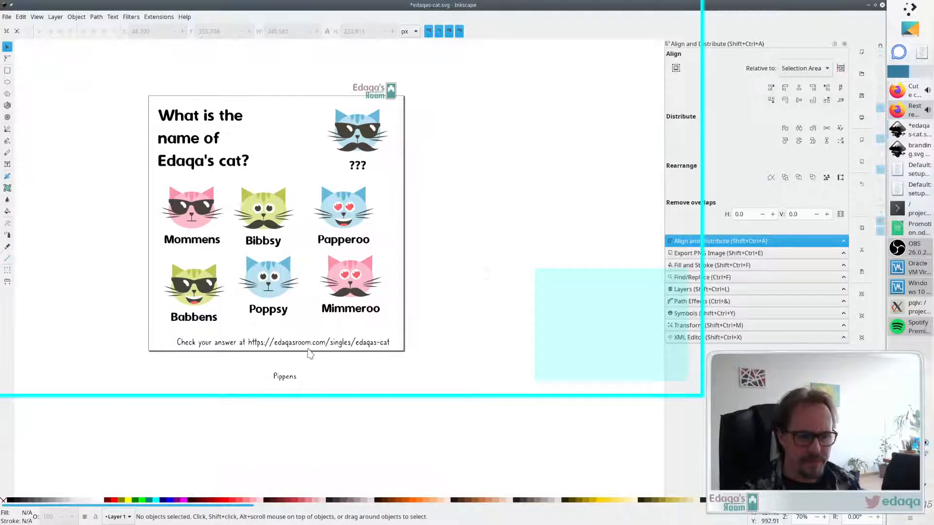
- Nudge Poppsy, Mimmeroo, Papperoo, Bibbsy and Mommens slightly to even out the grid spacing
drag(277, 291, 278, 296)
drag(350, 265, 350, 273)
drag(344, 224, 349, 226)
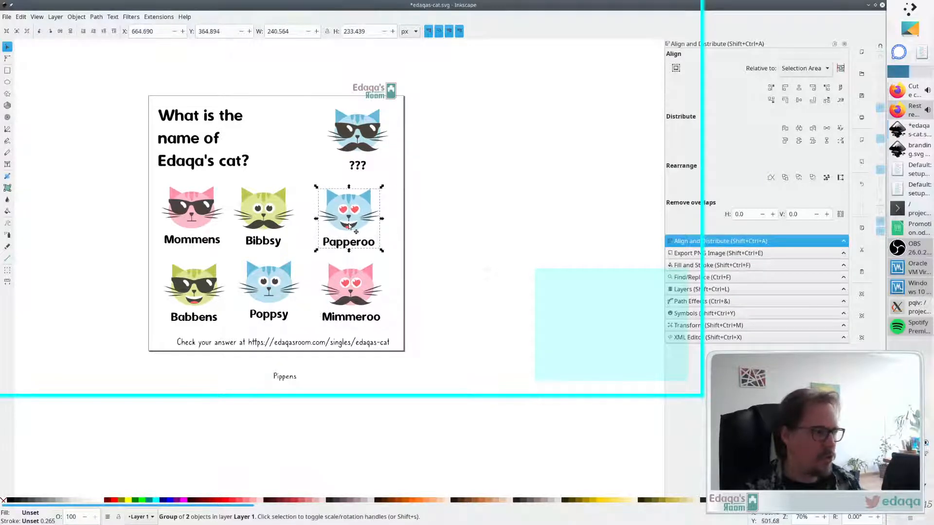
drag(246, 225, 272, 211)
drag(360, 211, 361, 210)
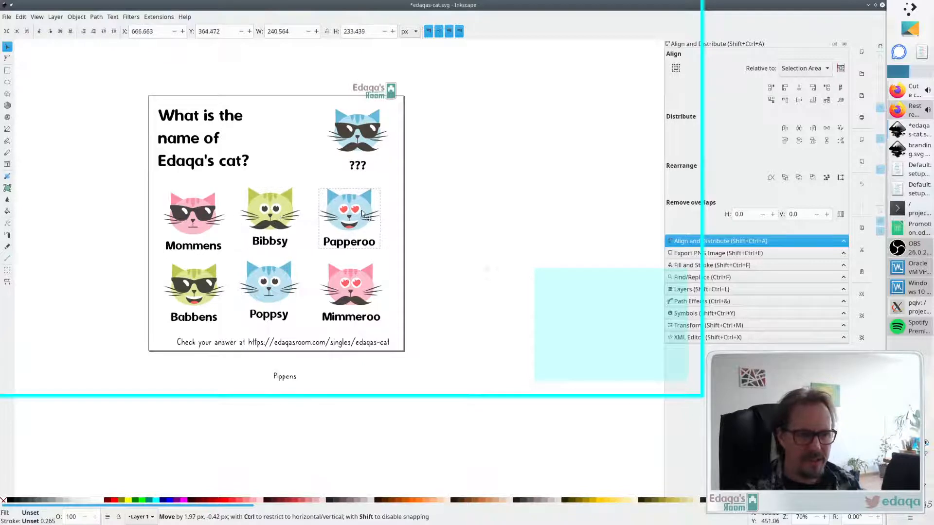
- Move the Edaqa's Room logo off the page to its right
drag(380, 96, 273, 259)
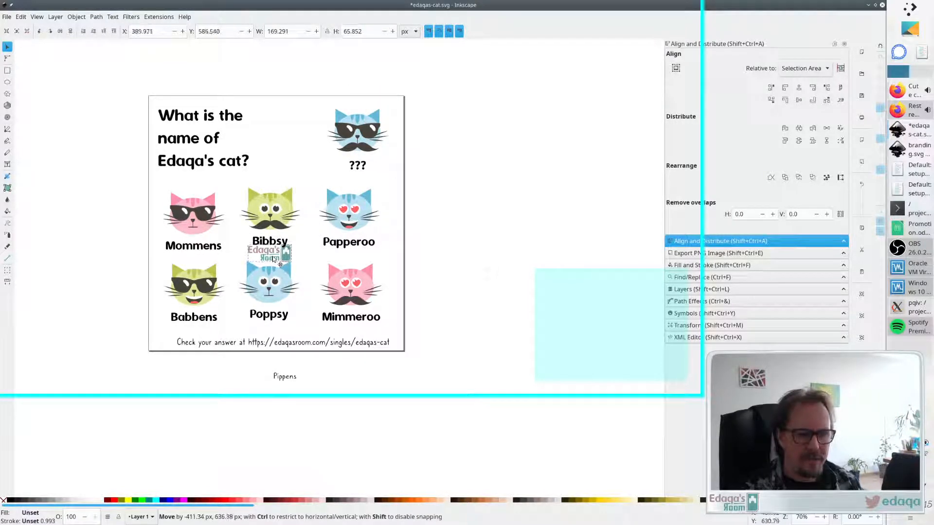
drag(273, 259, 444, 190)
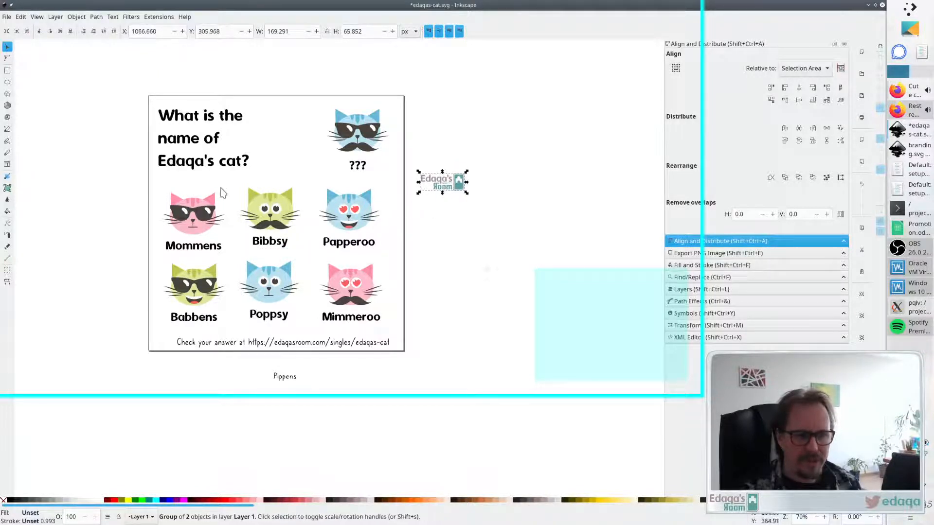
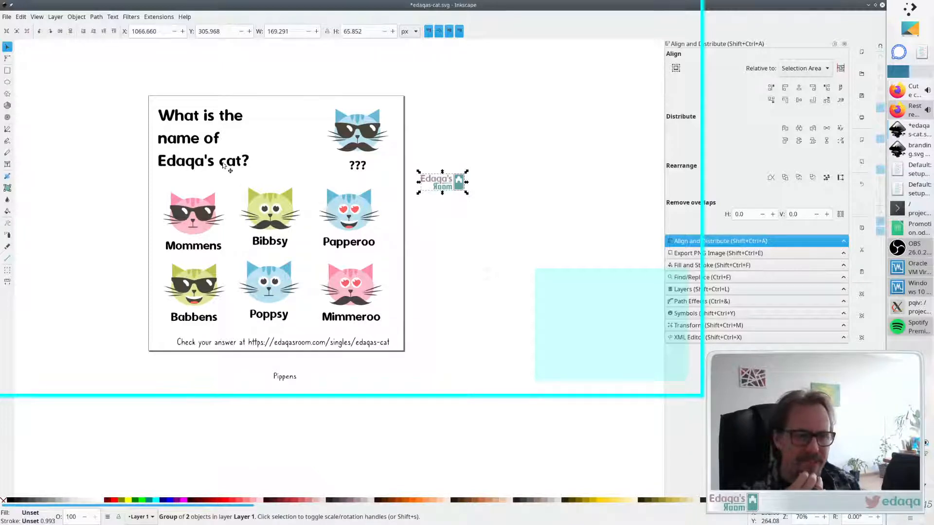
- Reflow the title text into two lines: "What is the name of" and "Edaqa's cat?"
key(t)
click(245, 116)
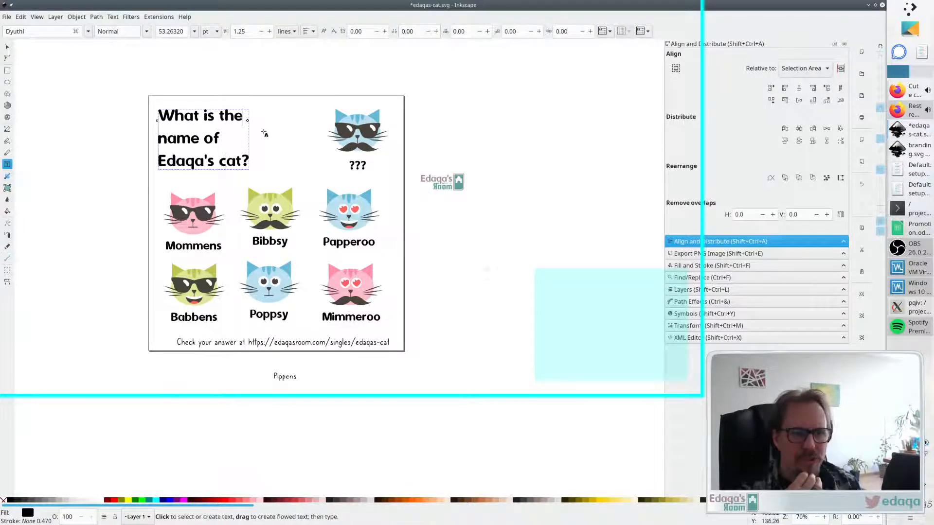
key(Delete)
key(End)
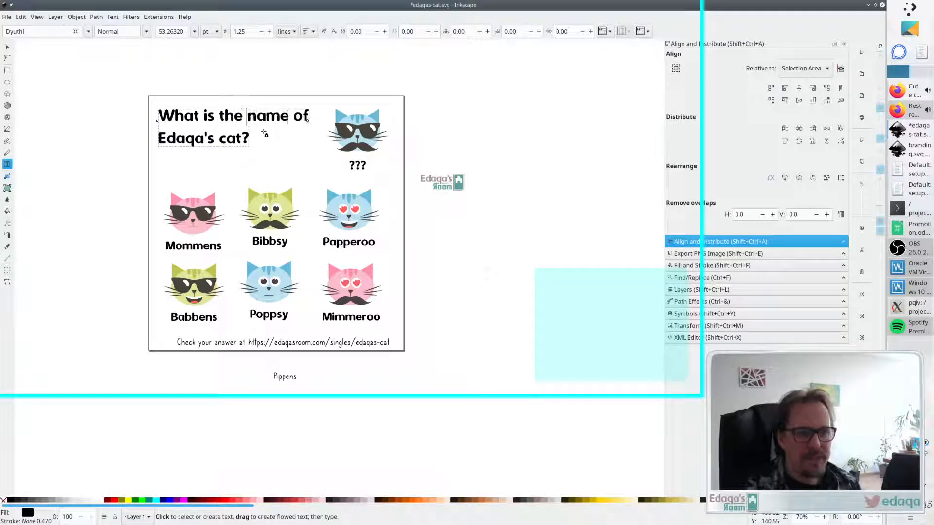
key(Delete)
key(Return)
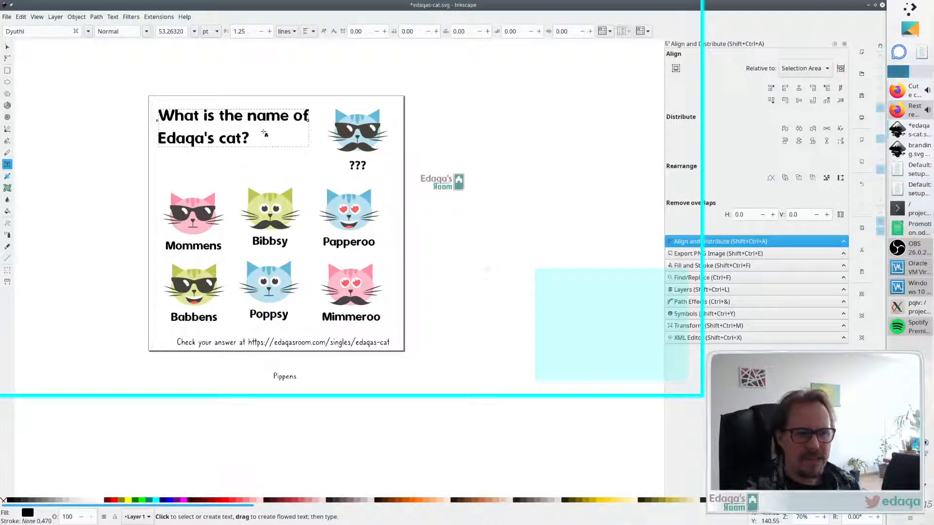
key(Escape)
- Move the title to the top-right of the page and shift the mystery cat slightly lower beneath it
key(s)
drag(263, 128, 351, 114)
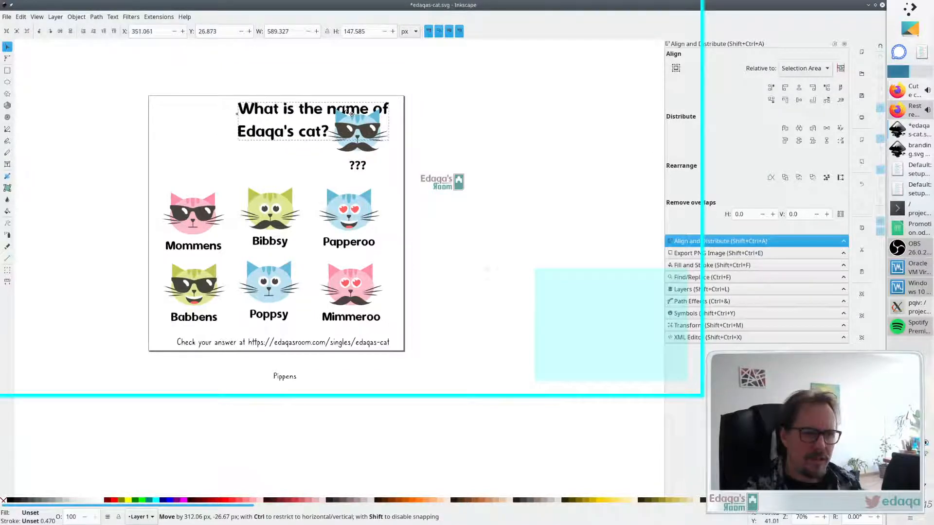
click(363, 146)
drag(363, 145, 367, 160)
click(415, 222)
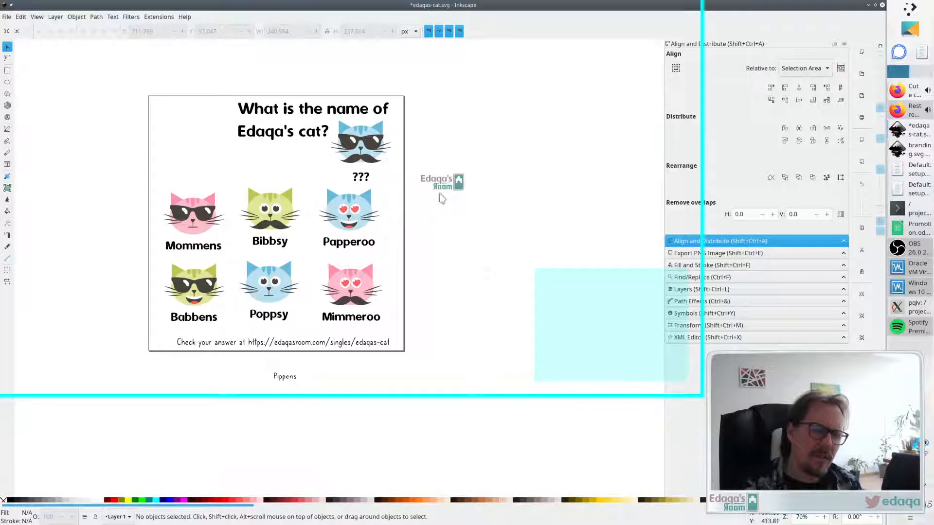
- Move the Edaqa's Room logo onto the page's top-left corner beside the title
drag(457, 190, 225, 136)
click(237, 167)
- Set the title text's font size to 48 pt
key(t)
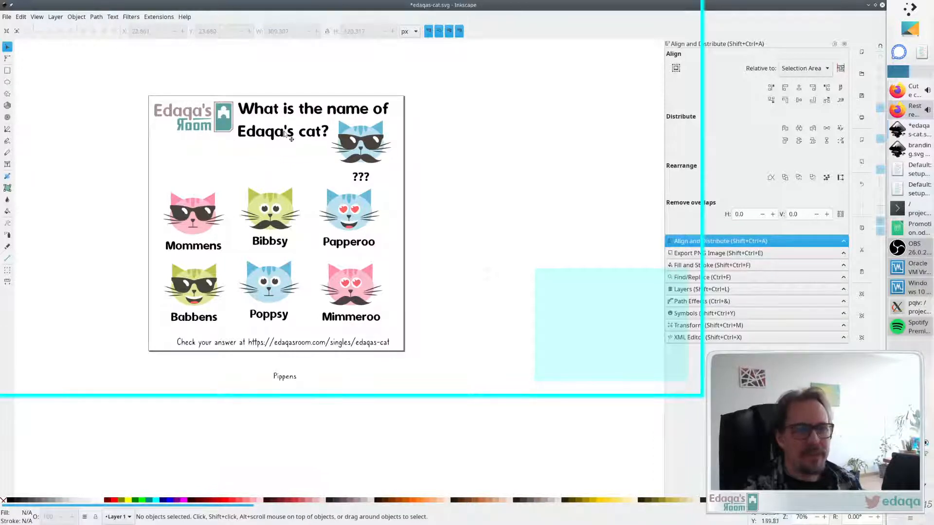
click(284, 131)
click(194, 31)
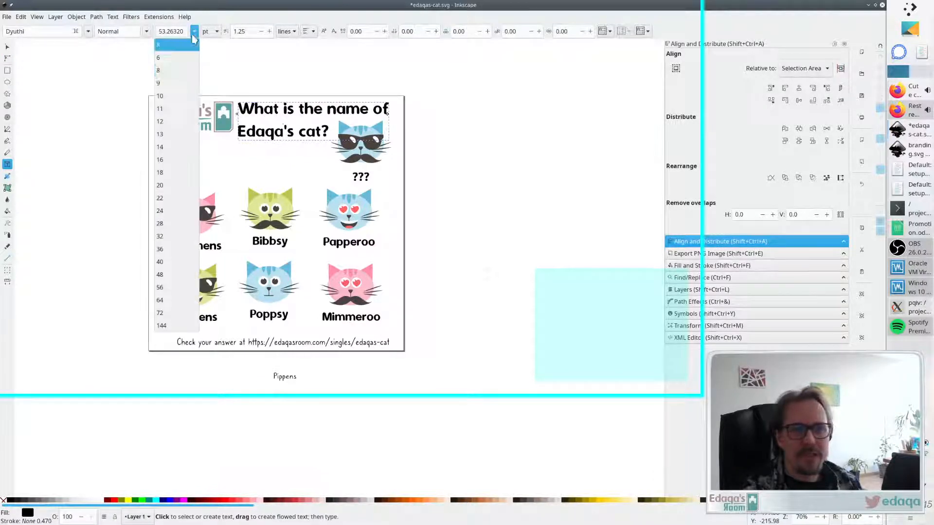
click(190, 275)
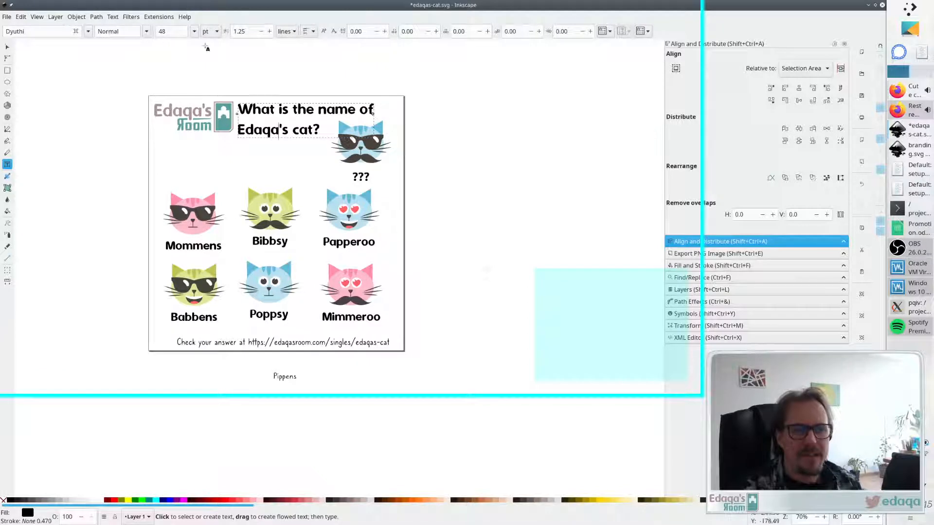
click(195, 32)
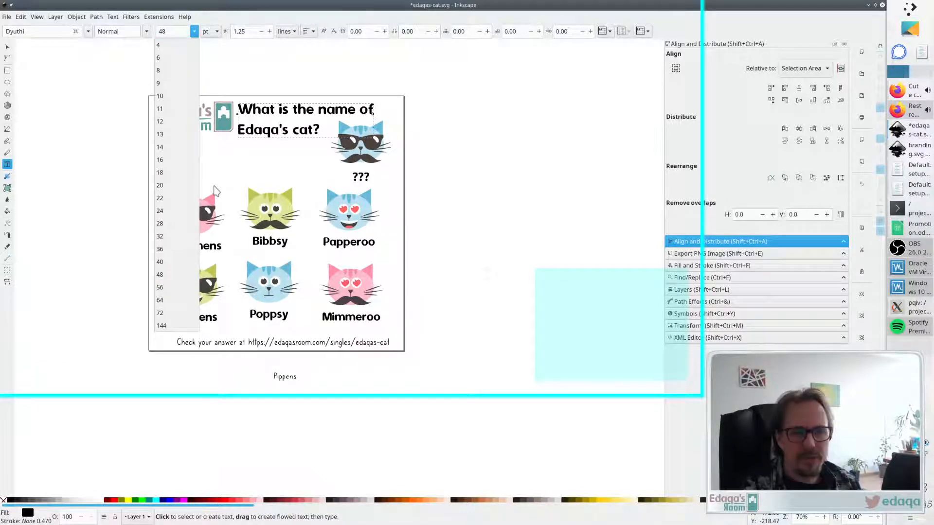
key(Escape)
key(Escape)
key(F1)
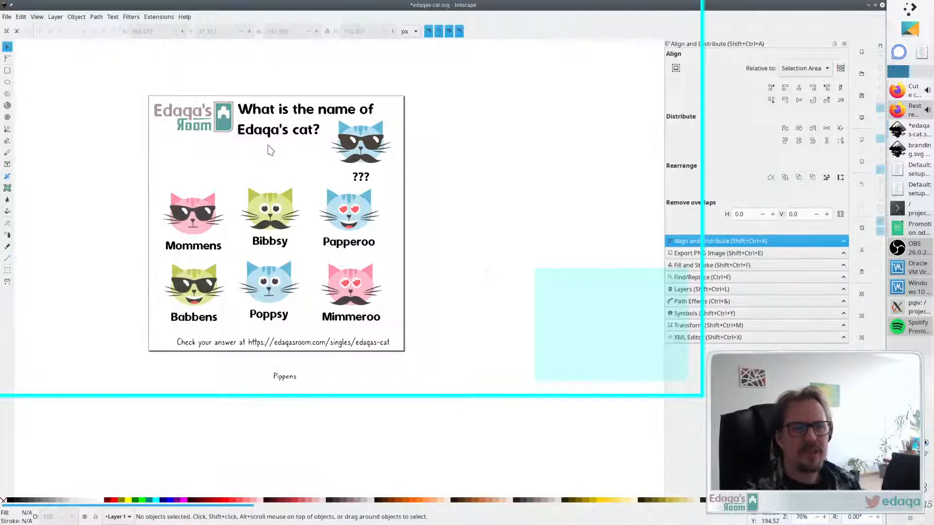
- Nudge the logo slightly and reduce the title's line spacing to 1.05
click(295, 134)
click(276, 164)
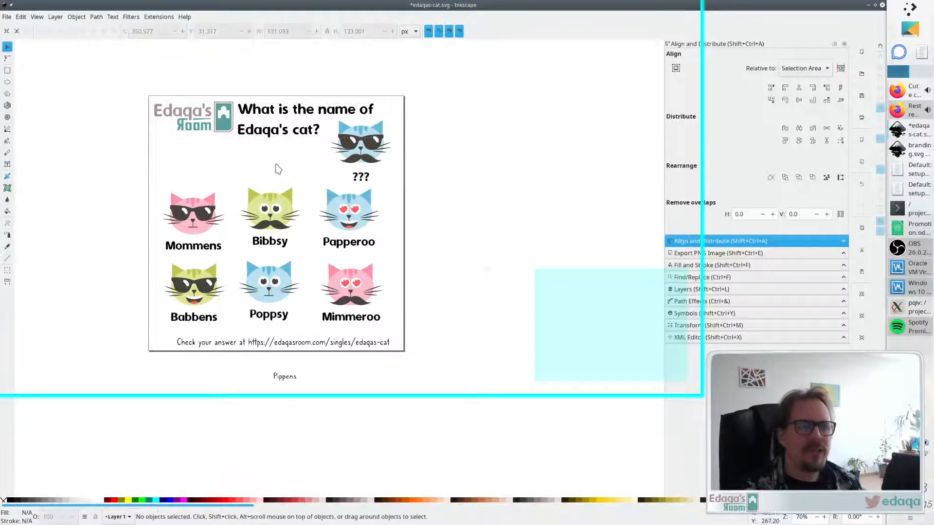
click(227, 126)
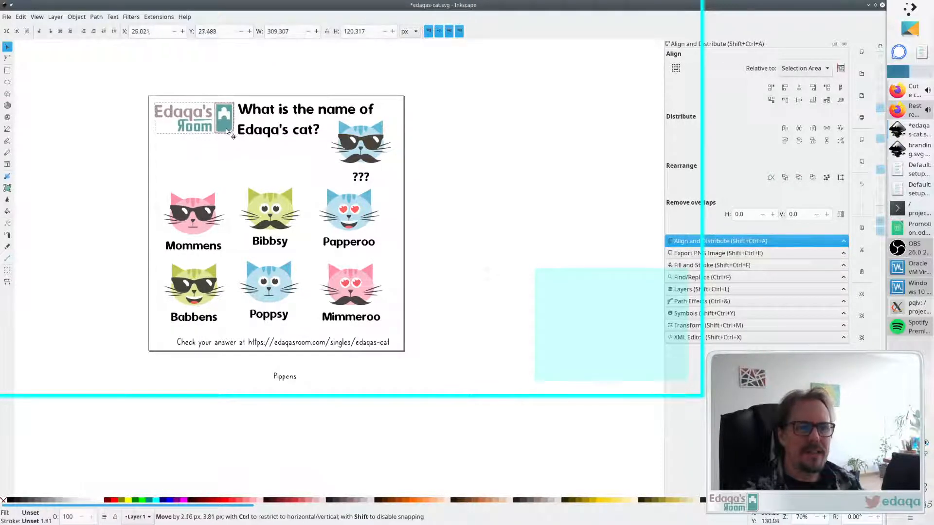
double_click(287, 133)
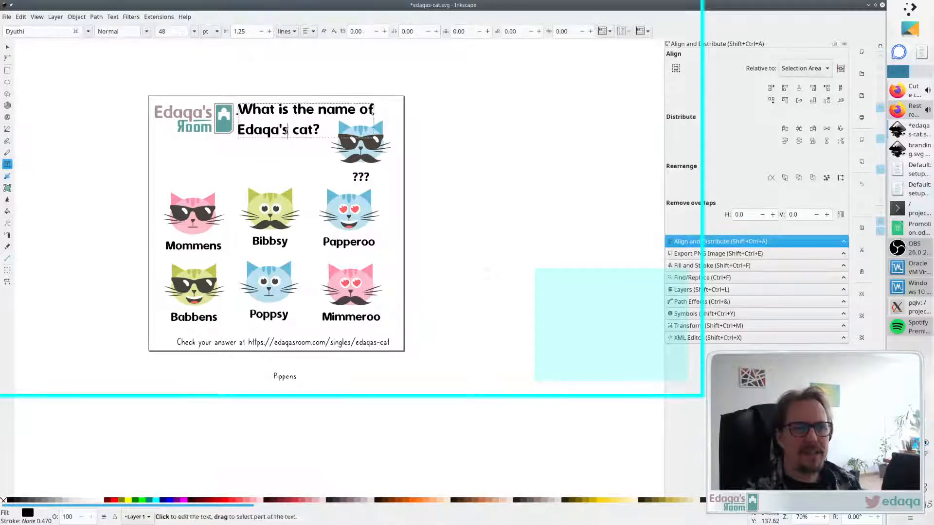
click(261, 31)
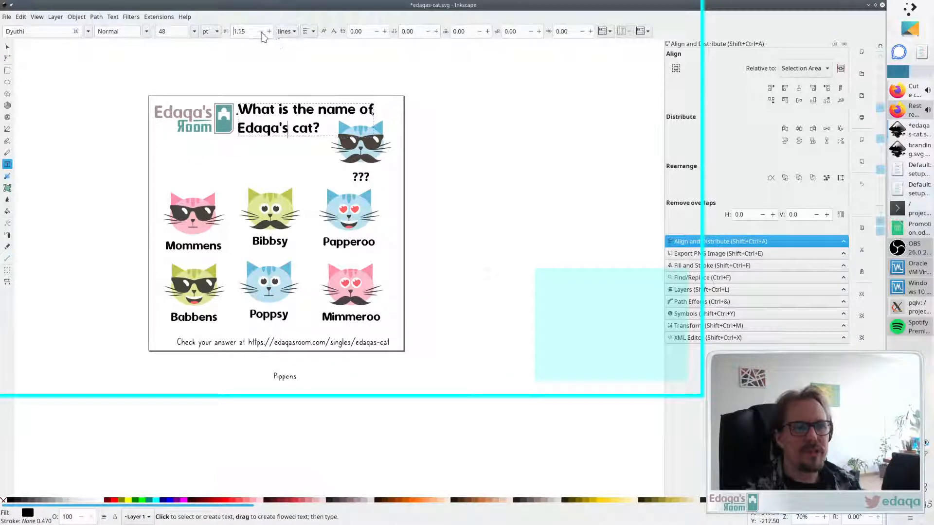
click(261, 32)
key(Escape)
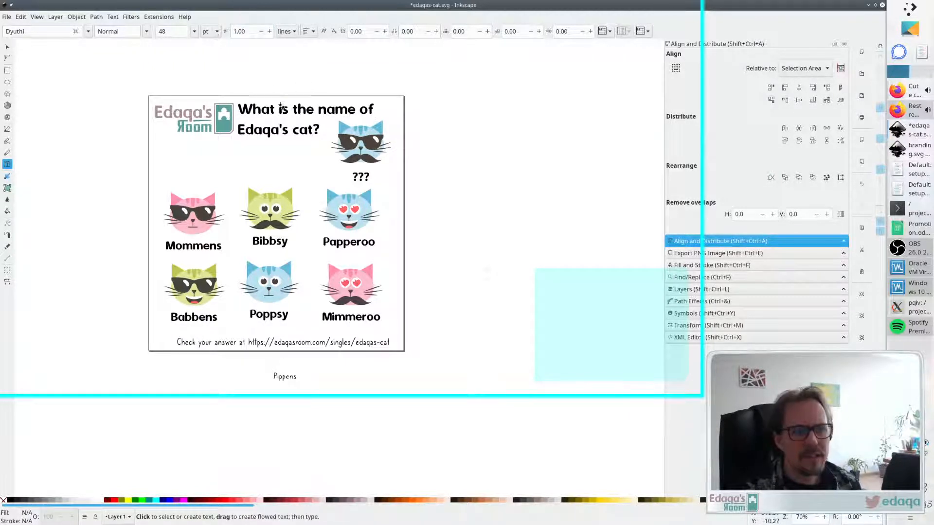
click(281, 107)
click(262, 31)
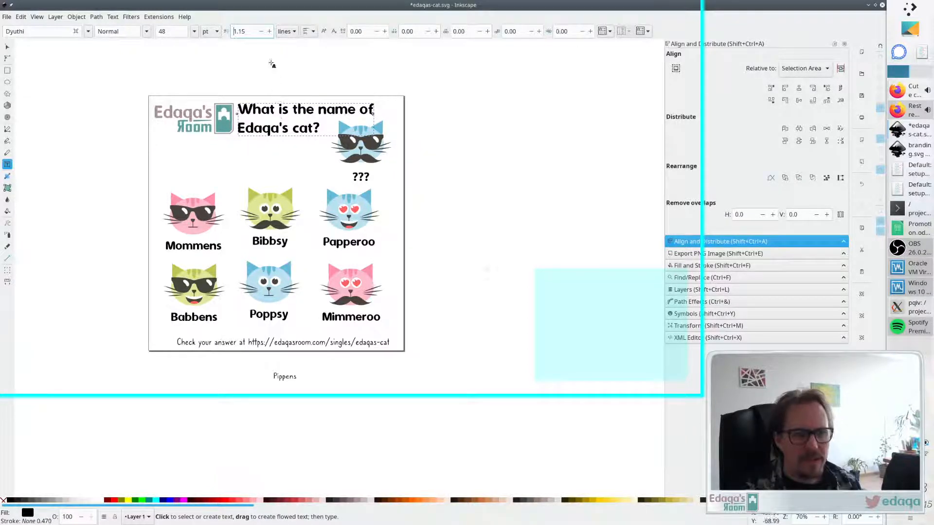
click(261, 31)
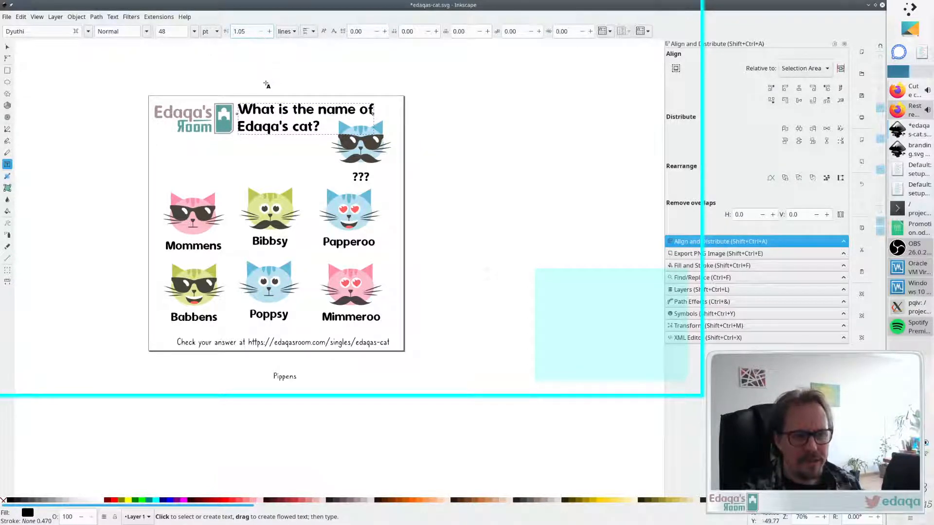
key(Return)
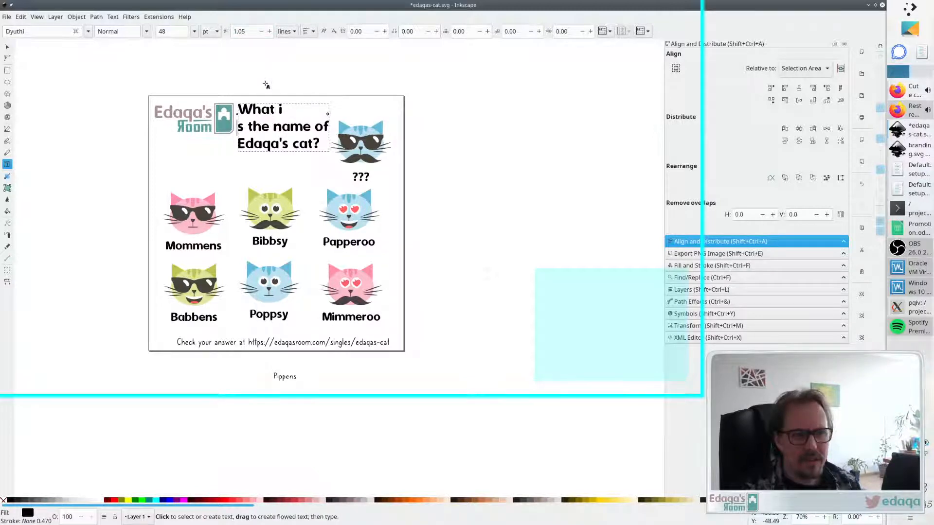
key(BackSpace)
key(Escape)
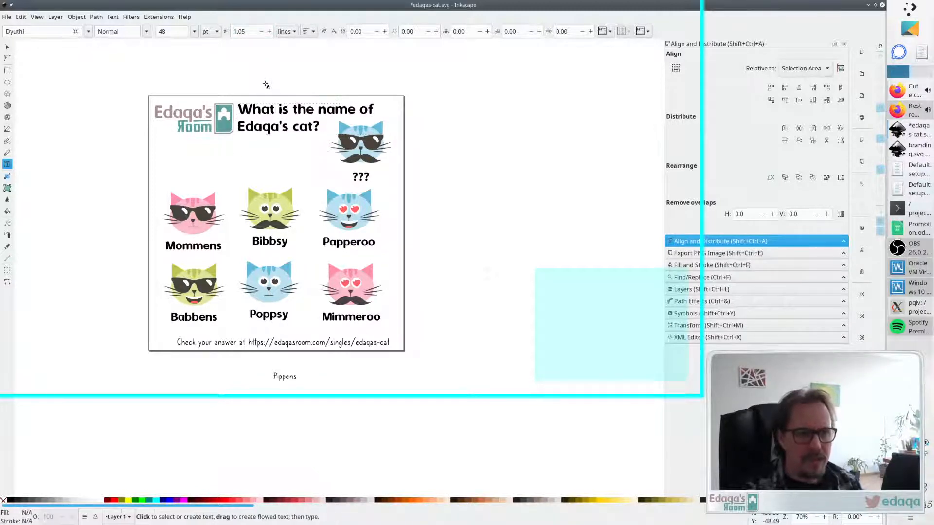
- Nudge the title slightly right and the mystery cat slightly left and down
key(s)
drag(272, 134, 277, 133)
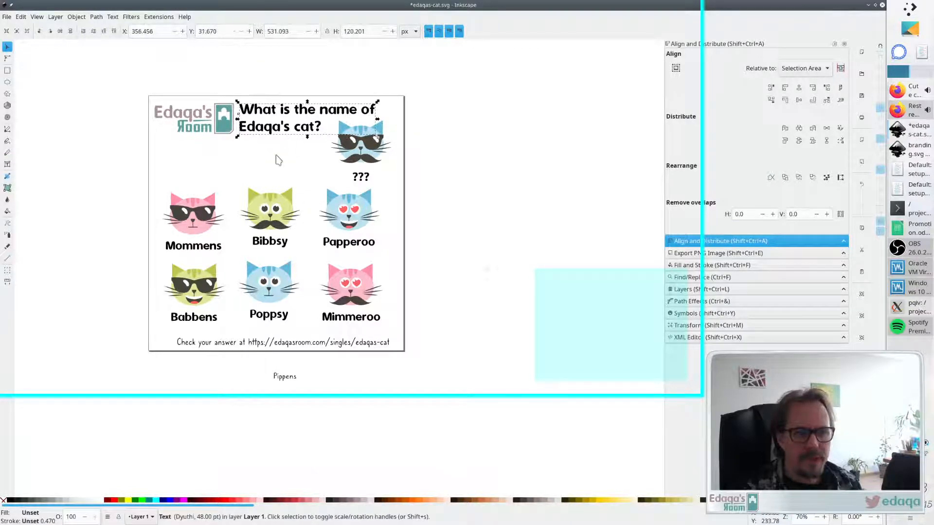
drag(367, 144, 359, 148)
click(442, 179)
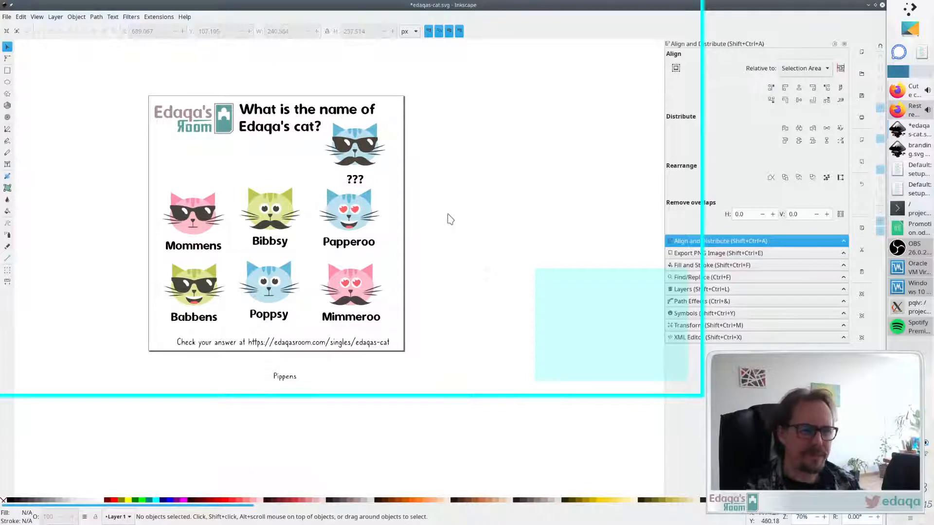
- Raise the Mommens and Babbens column and lower Papperoo and Mimmeroo to stagger the cat columns
drag(356, 220, 355, 223)
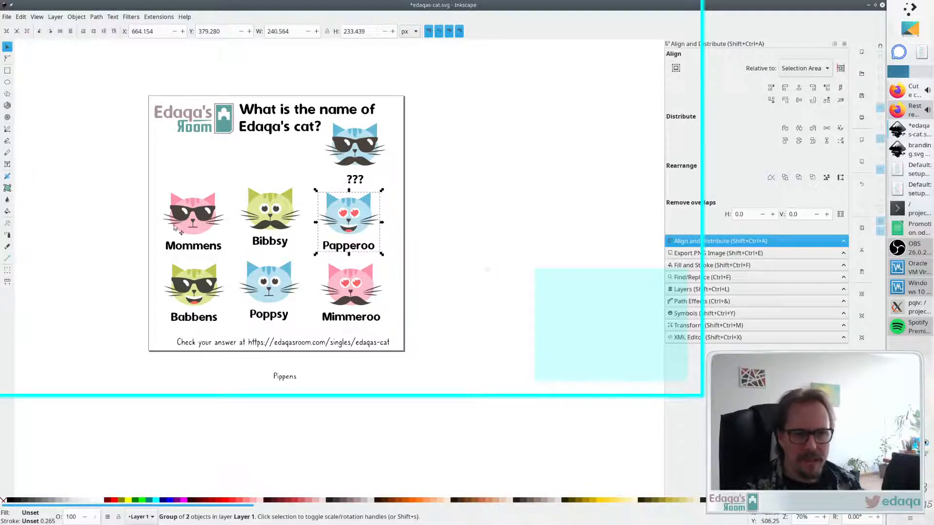
drag(157, 191, 244, 350)
drag(199, 294, 202, 240)
drag(236, 177, 309, 317)
mouse_move(263, 285)
mouse_down()
mouse_move(256, 278)
mouse_move(277, 284)
mouse_up()
shift+click(250, 210)
mouse_move(355, 211)
mouse_down()
mouse_move(343, 223)
mouse_move(359, 220)
mouse_up()
click(342, 284)
mouse_move(342, 284)
mouse_down()
mouse_move(334, 297)
mouse_move(344, 290)
mouse_up()
drag(348, 233, 347, 242)
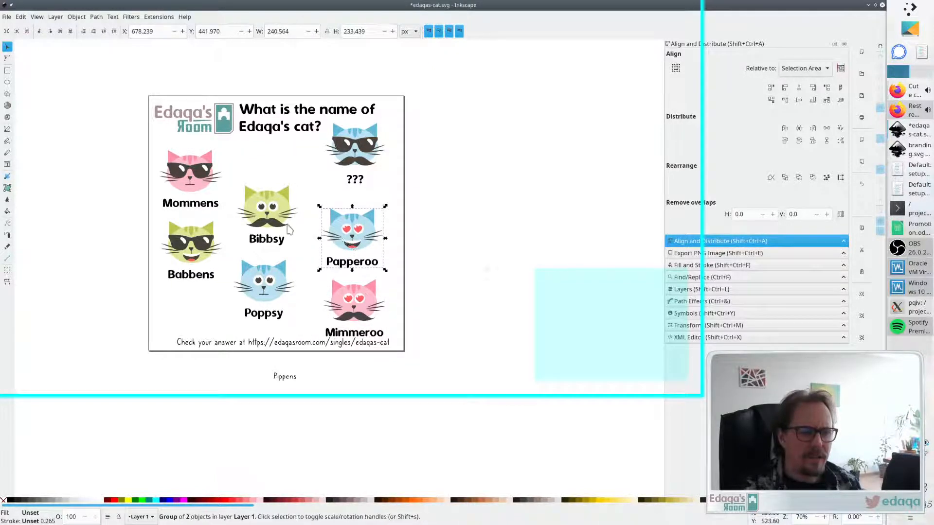
- Shift Bibbsy and Poppsy slightly to the right in the middle column
drag(273, 218, 281, 220)
drag(272, 273, 283, 277)
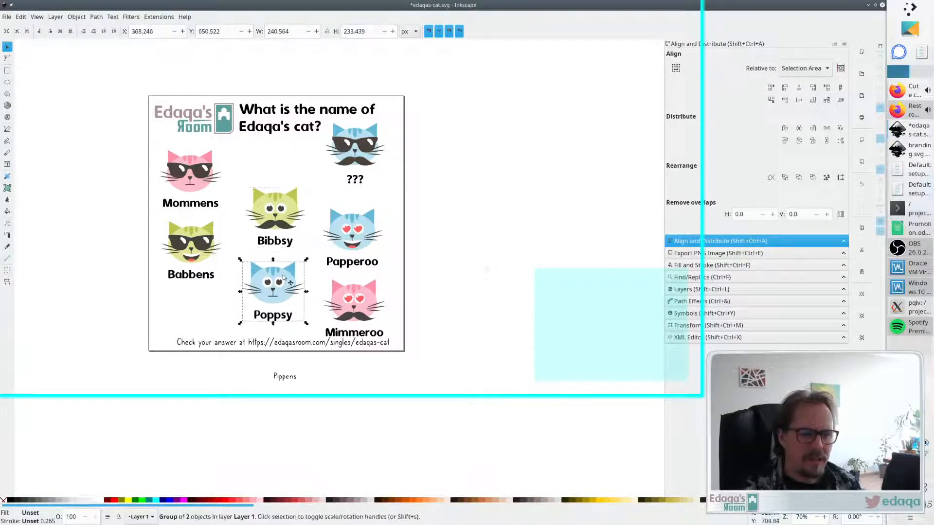
drag(279, 219, 275, 218)
click(440, 217)
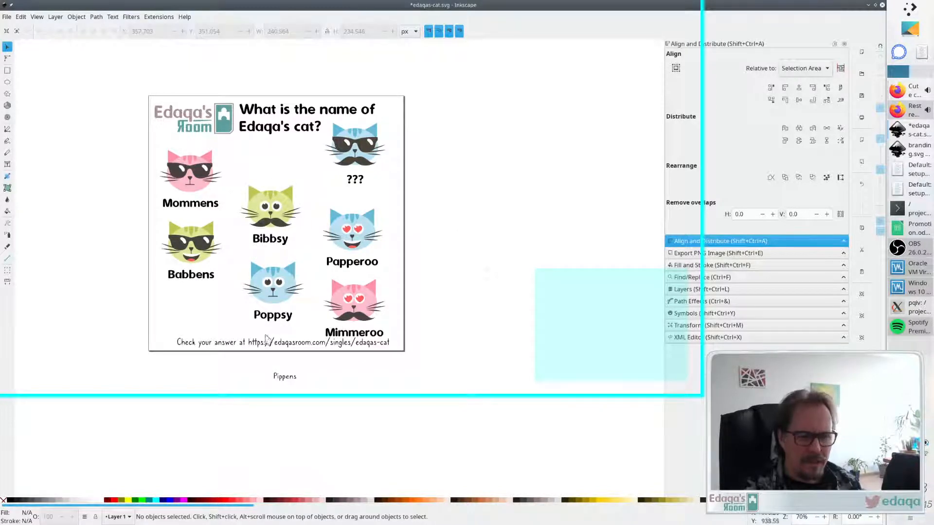
- Move the footer text up and left and break it into two lines after "Check your answer at"
drag(241, 342, 221, 327)
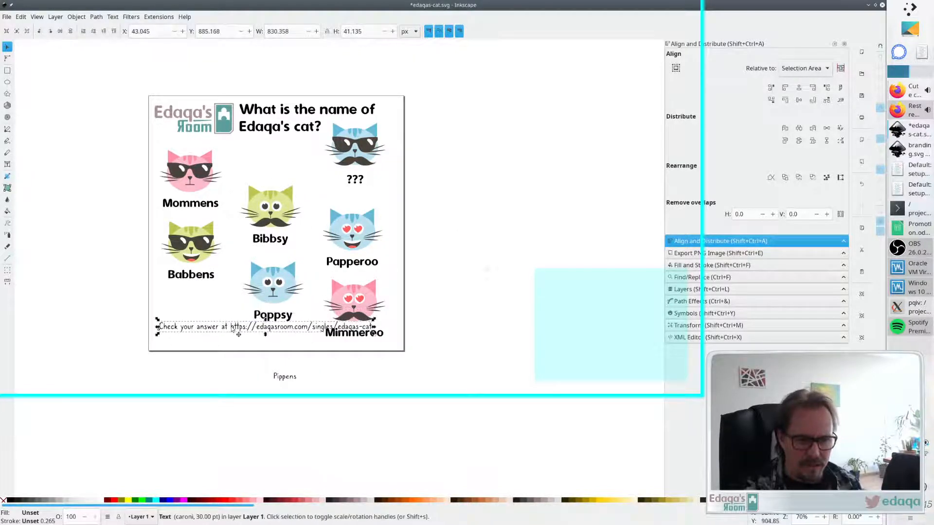
double_click(231, 327)
key(Right)
key(Right)
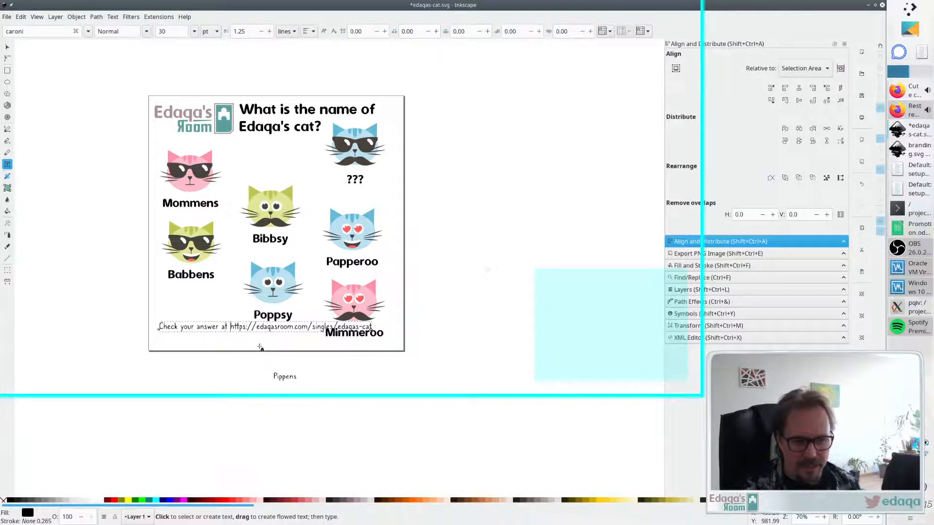
key(Return)
key(Escape)
- Nudge the two-line footer into the page's bottom-left corner
key(s)
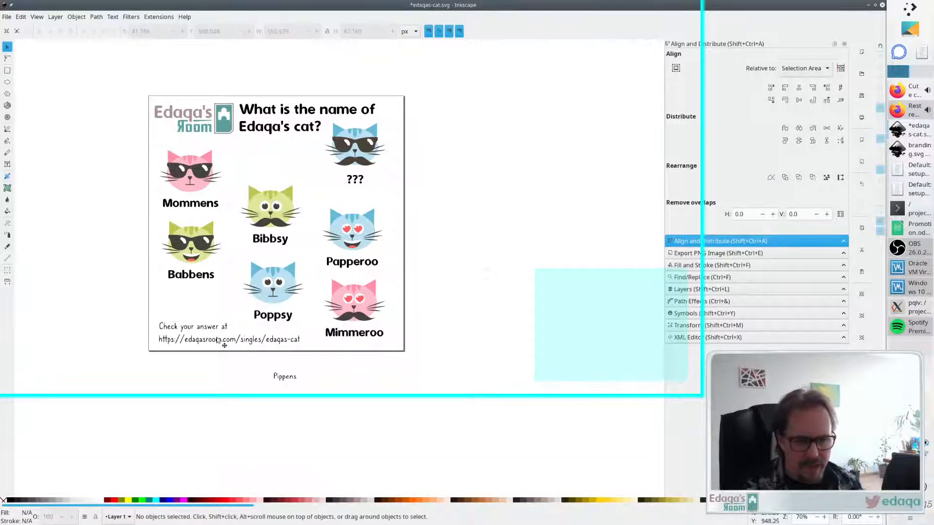
drag(217, 338, 214, 336)
click(307, 346)
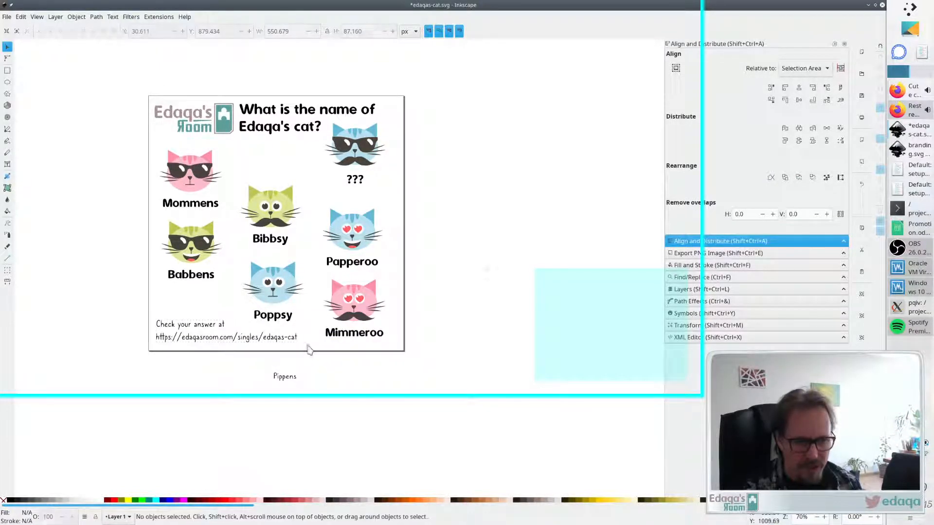
- Nudge Mimmeroo, Papperoo and Babbens down, Mommens right, and Bibbsy and Poppsy up
drag(355, 301, 355, 307)
drag(355, 233, 357, 238)
drag(186, 244, 185, 253)
drag(198, 180, 204, 181)
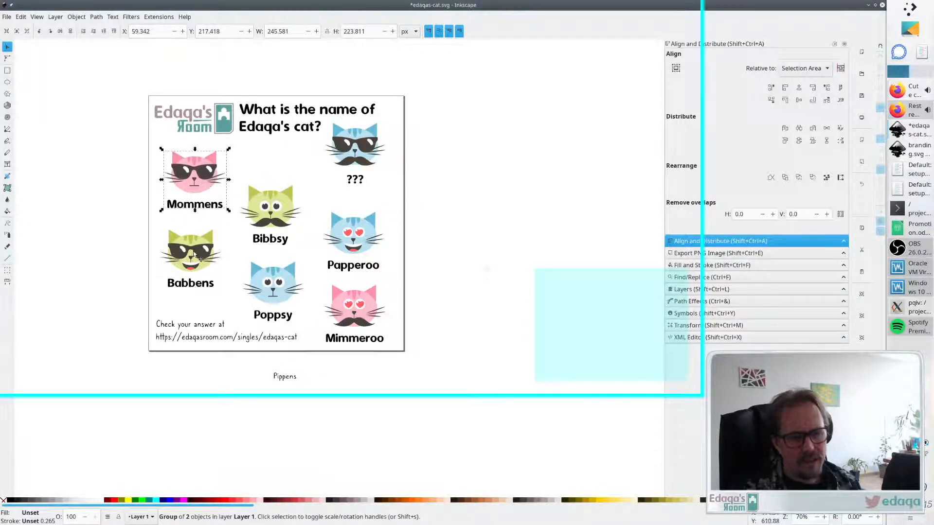
drag(194, 254, 197, 252)
drag(278, 216, 275, 211)
drag(286, 304, 285, 297)
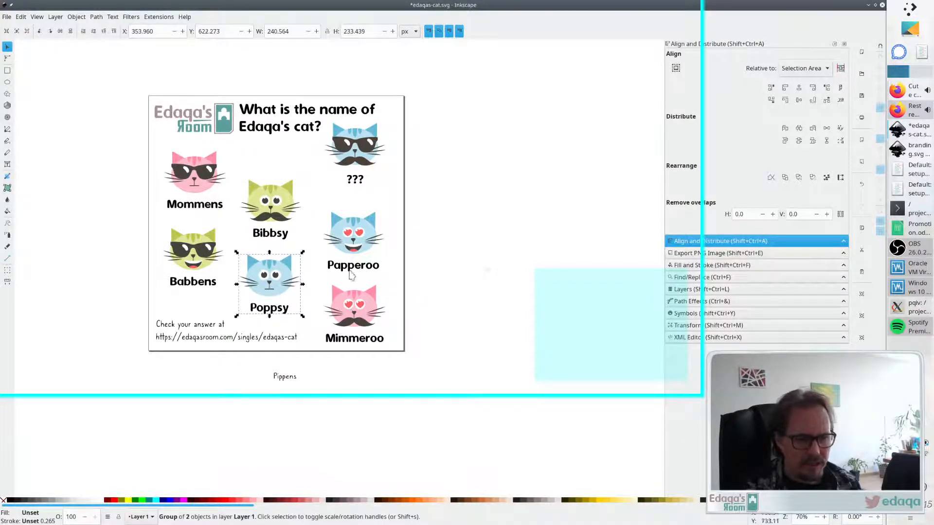
- Fine-tune Papperoo, Bibbsy and Babbens slightly to balance the staggered grid
drag(351, 275, 353, 274)
drag(272, 207, 273, 206)
drag(192, 263, 192, 267)
click(194, 186)
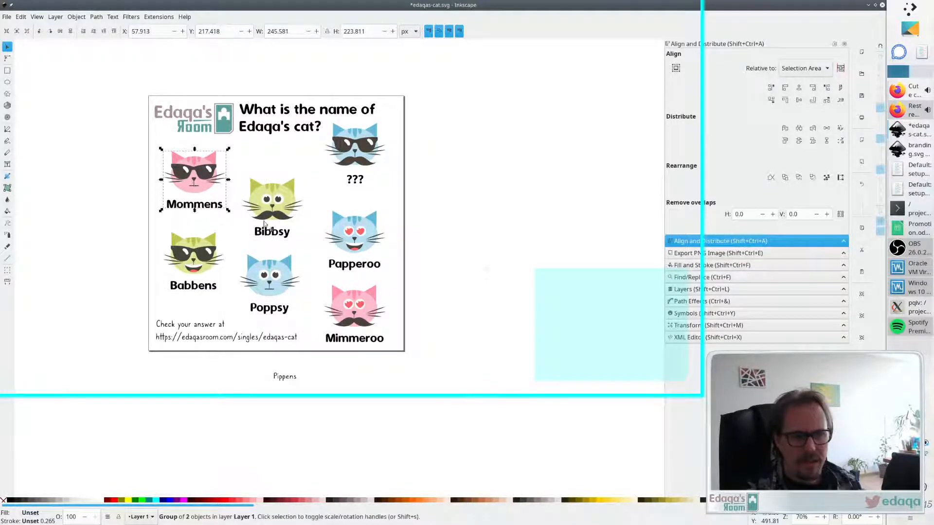
drag(273, 220, 271, 215)
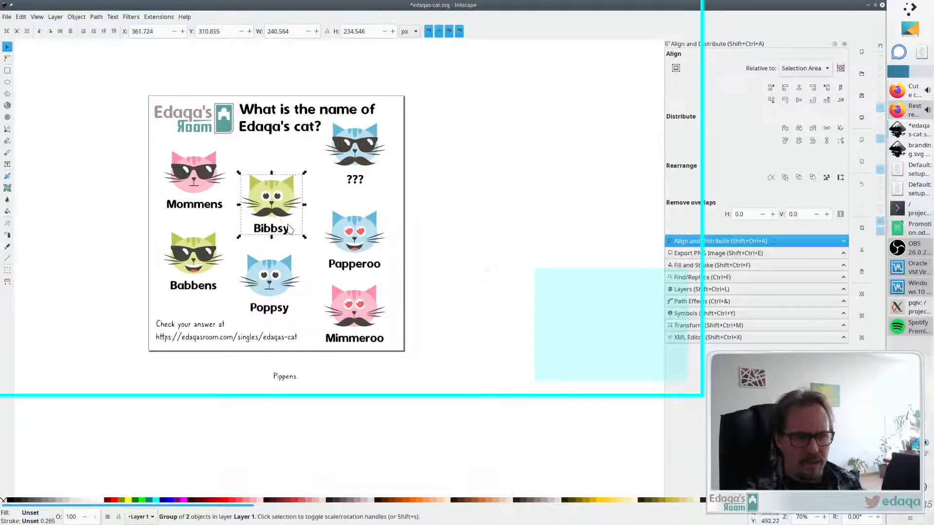
click(413, 246)
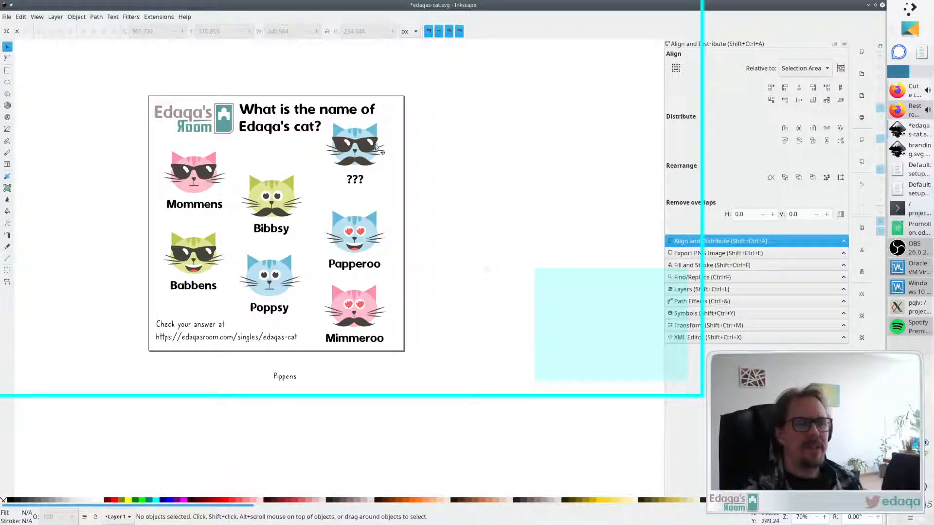
- Move the mystery cat slightly to the right
drag(348, 150, 366, 155)
click(459, 161)
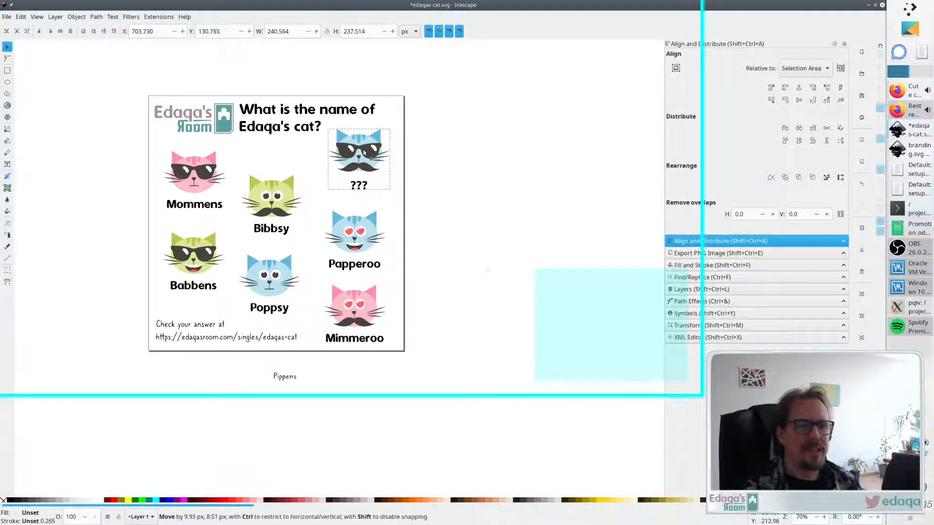
- Colour the title text with the logo's grey using the dropper
click(408, 169)
click(360, 167)
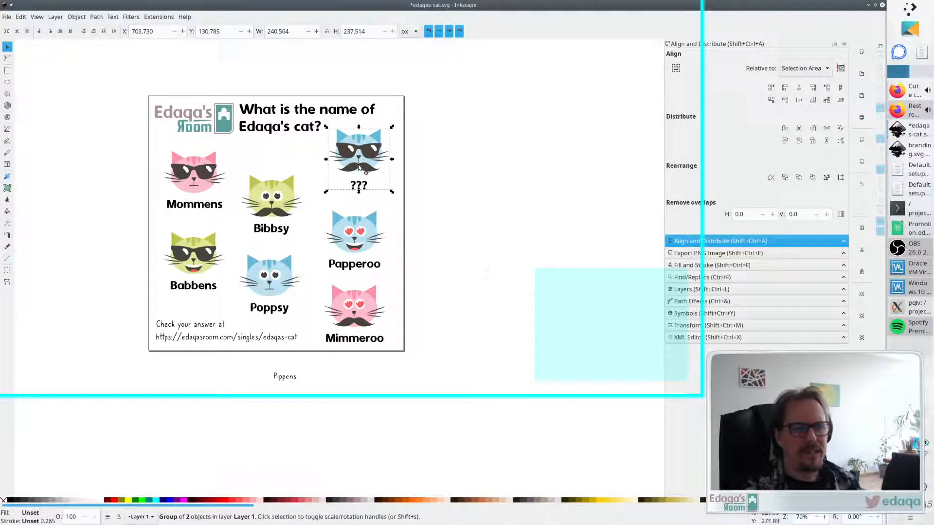
click(290, 128)
key(d)
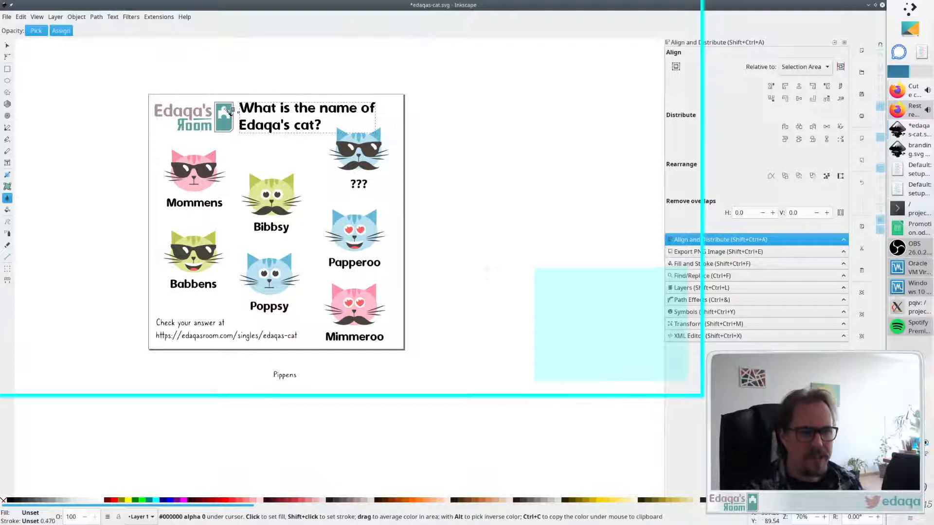
click(194, 114)
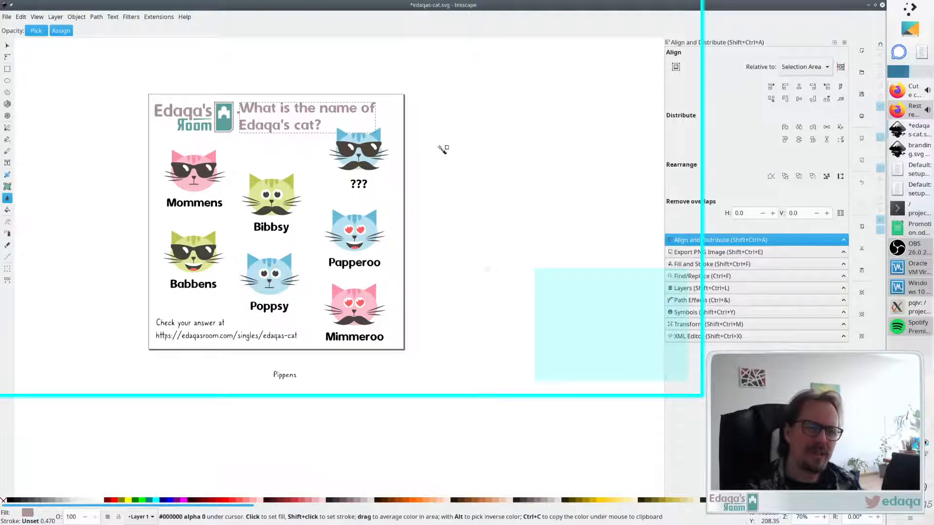
key(s)
click(421, 153)
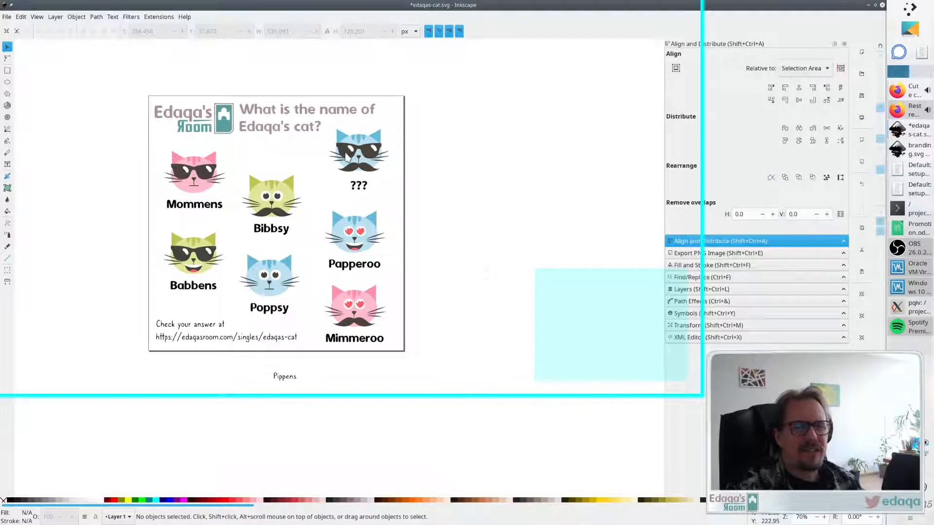
- Set the title's font size to 36 pt
double_click(310, 129)
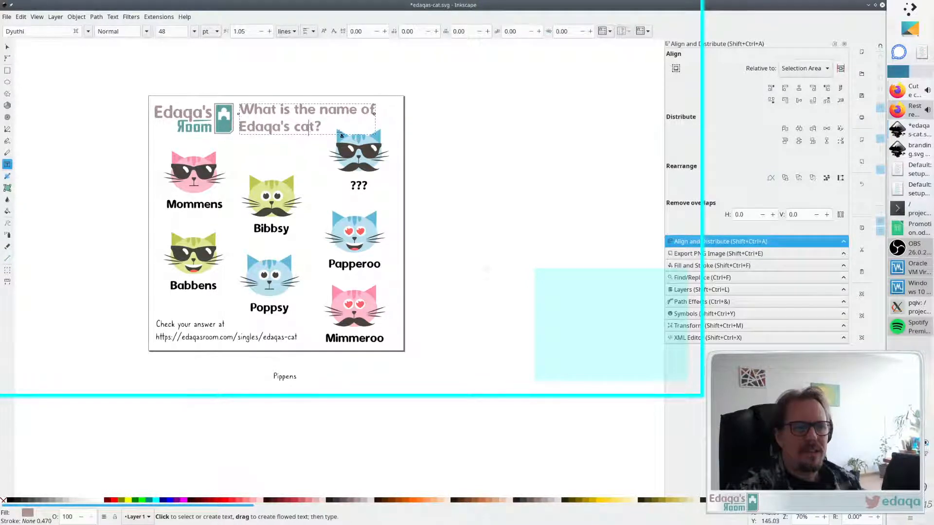
click(194, 31)
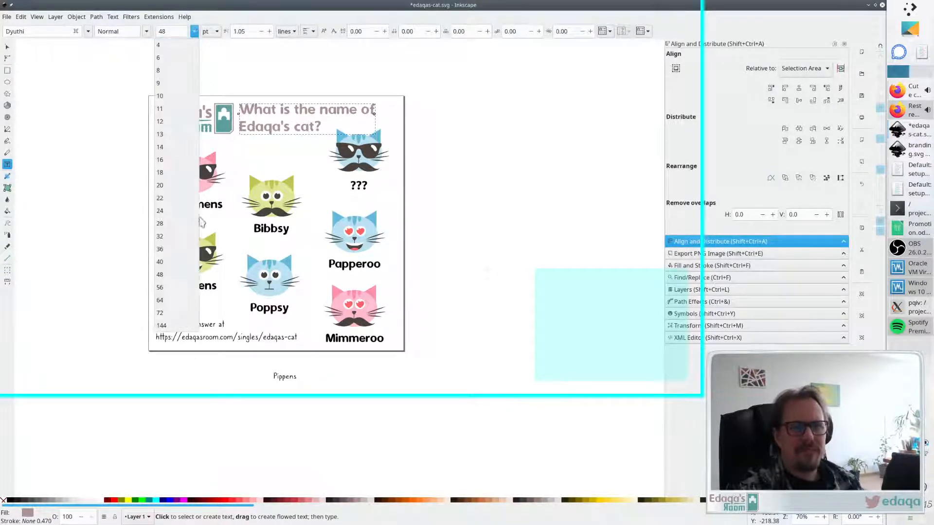
click(187, 243)
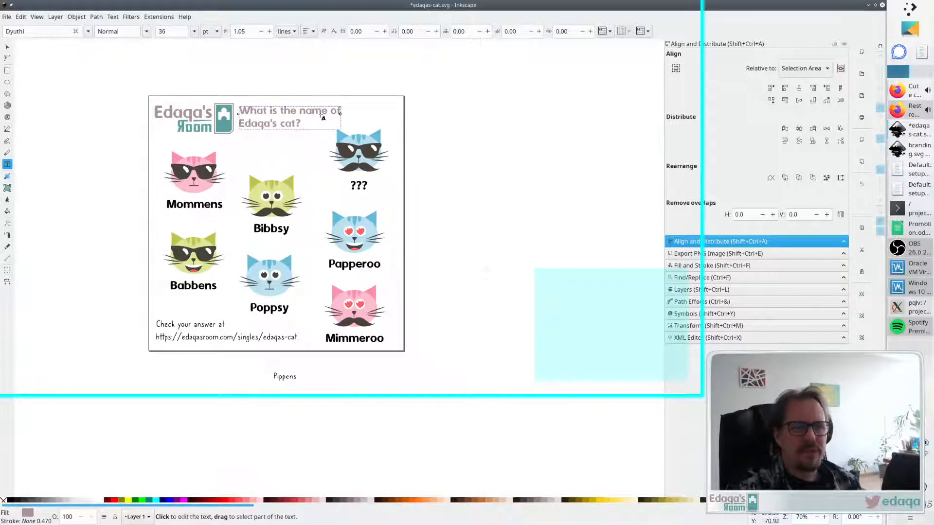
- Join the title's two lines into a single line
key(Home)
key(BackSpace)
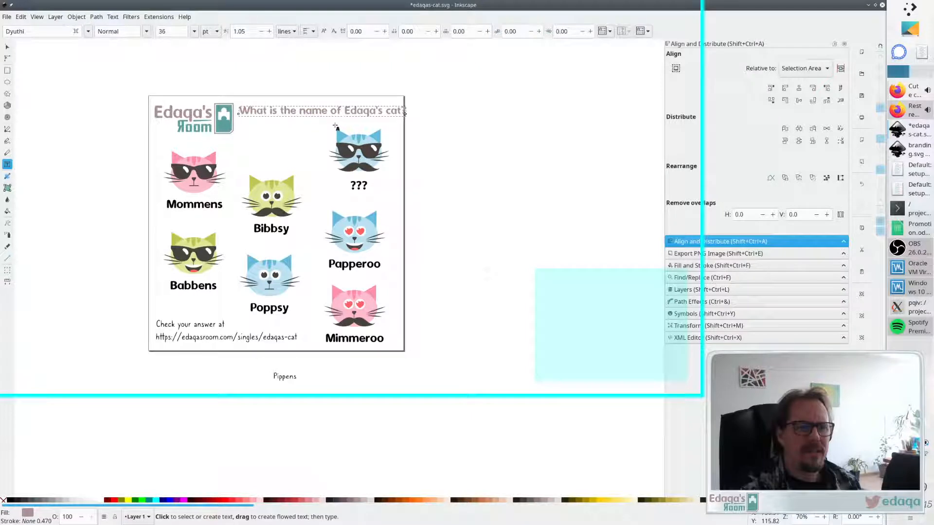
key(Escape)
key(s)
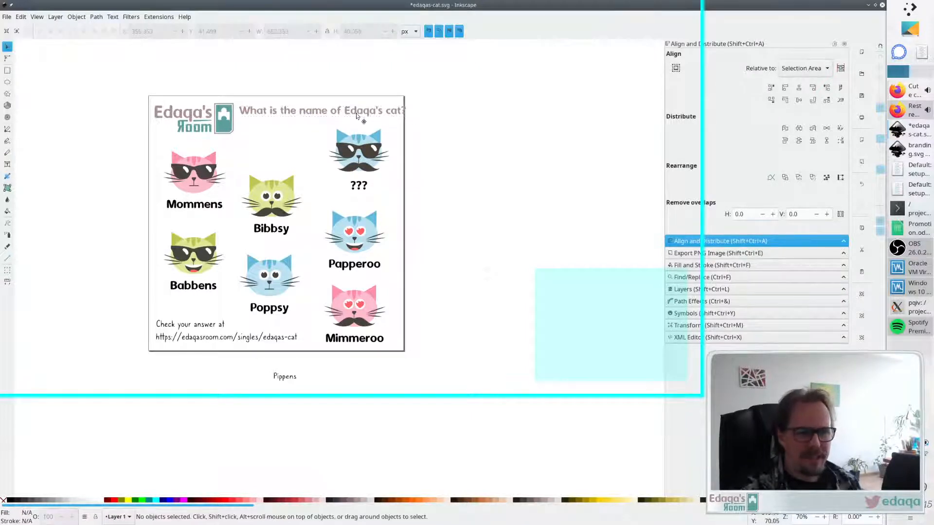
- Move the mystery cat to the top centre of the page and place the title just below it
drag(356, 115, 324, 115)
mouse_move(376, 160)
mouse_down()
mouse_move(358, 159)
mouse_move(379, 158)
mouse_move(370, 159)
mouse_up()
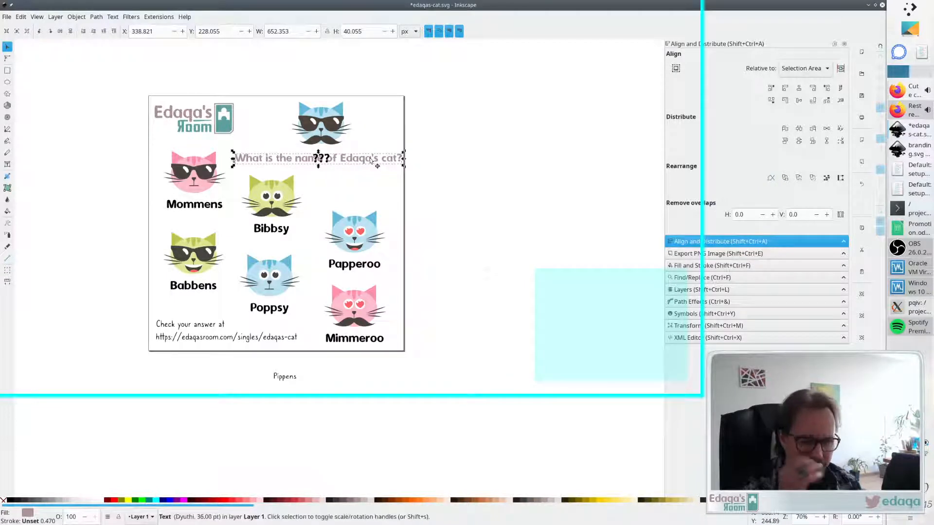
- Change the title text to "What is the name of my cat?"
double_click(369, 162)
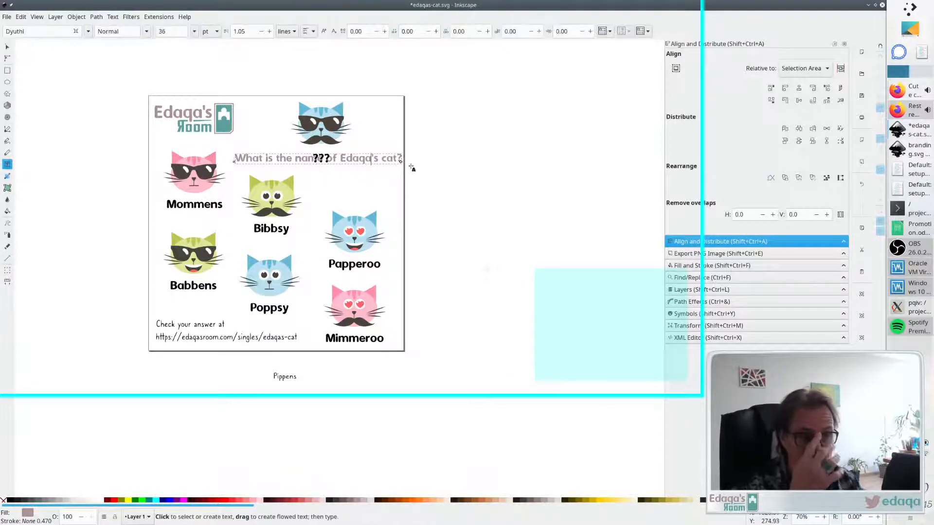
key(BackSpace)
key(BackSpace)
key(BackSpace)
key(BackSpace)
key(BackSpace)
key(BackSpace)
key(BackSpace)
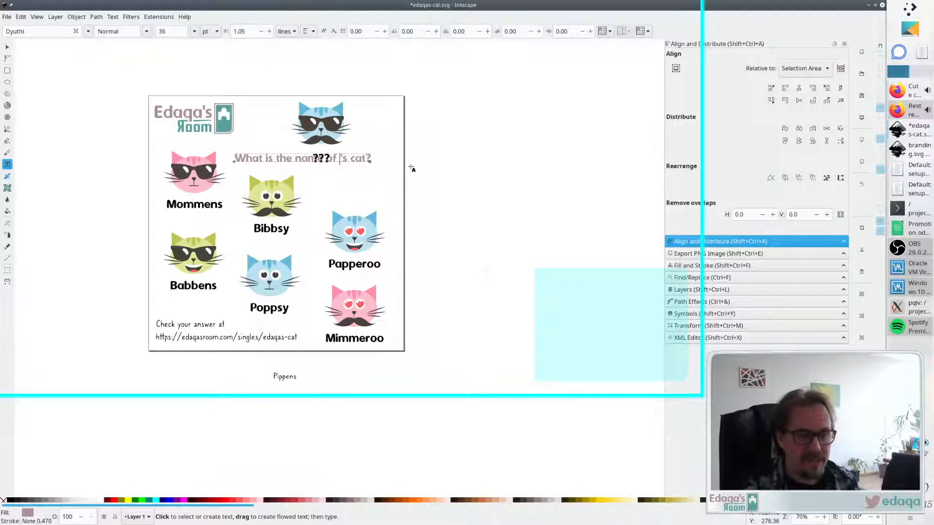
text(my)
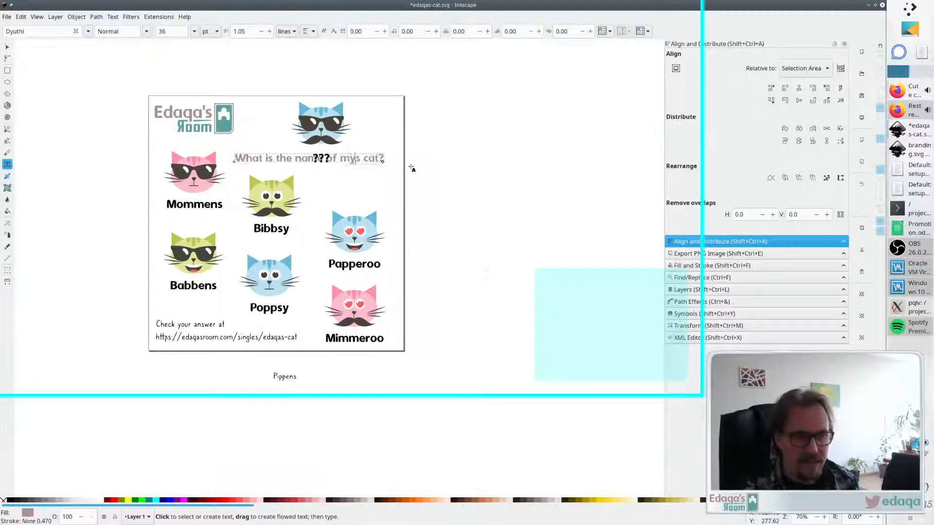
key(Delete)
key(Escape)
- Move the "???" label into the page's top-right corner
key(F1)
drag(354, 159, 382, 121)
click(486, 159)
click(343, 183)
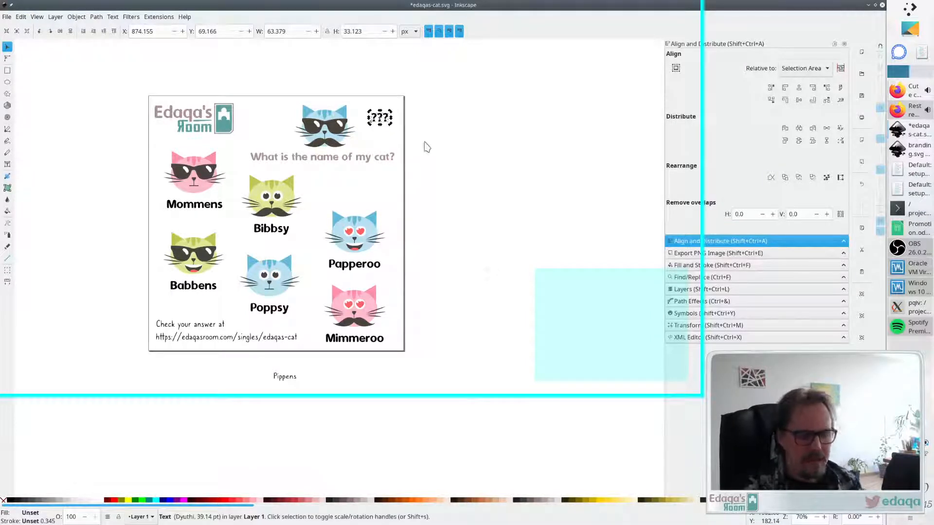
click(444, 135)
click(381, 118)
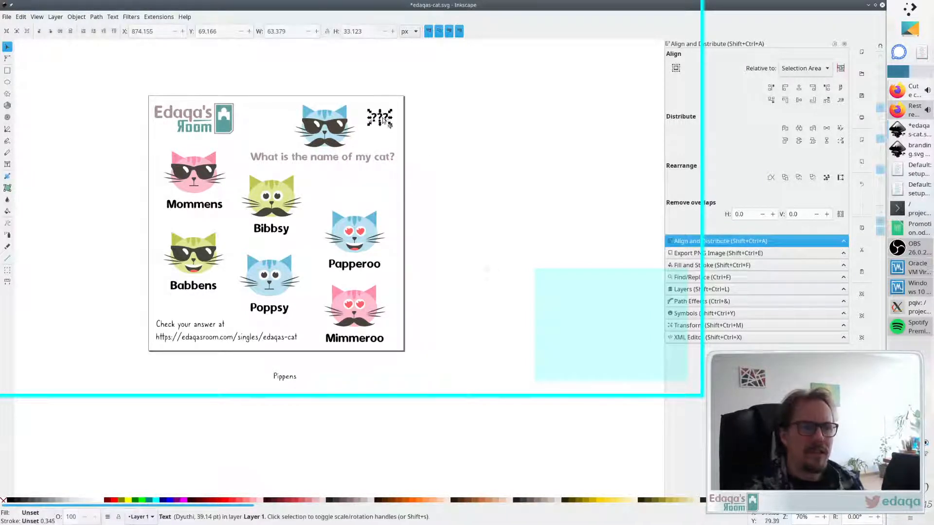
- Reduce the label to a single question mark and enlarge it to about 98 pt
double_click(381, 119)
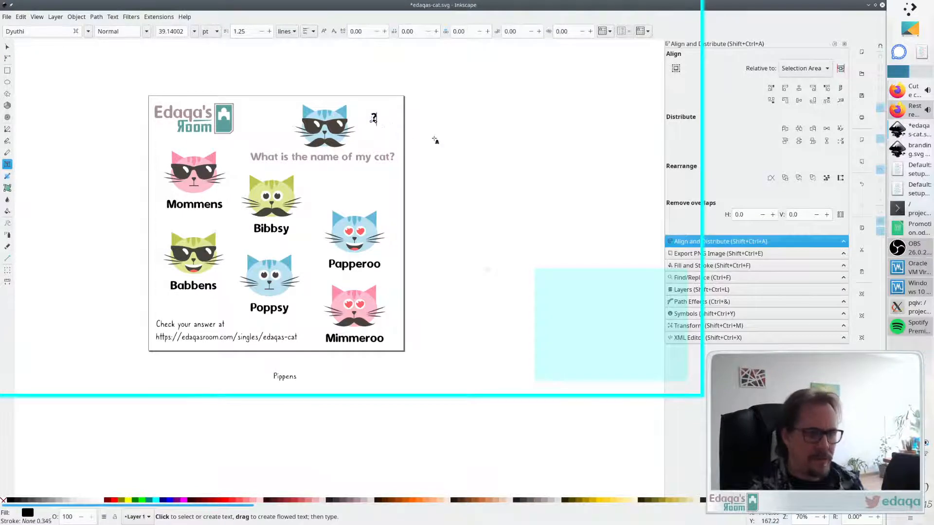
key(F1)
mouse_move(376, 118)
mouse_down()
mouse_move(365, 127)
mouse_move(385, 114)
mouse_up()
- Duplicate the question mark five times, scattering the copies around the mystery cat
key(ctrl+c)
key(ctrl+v)
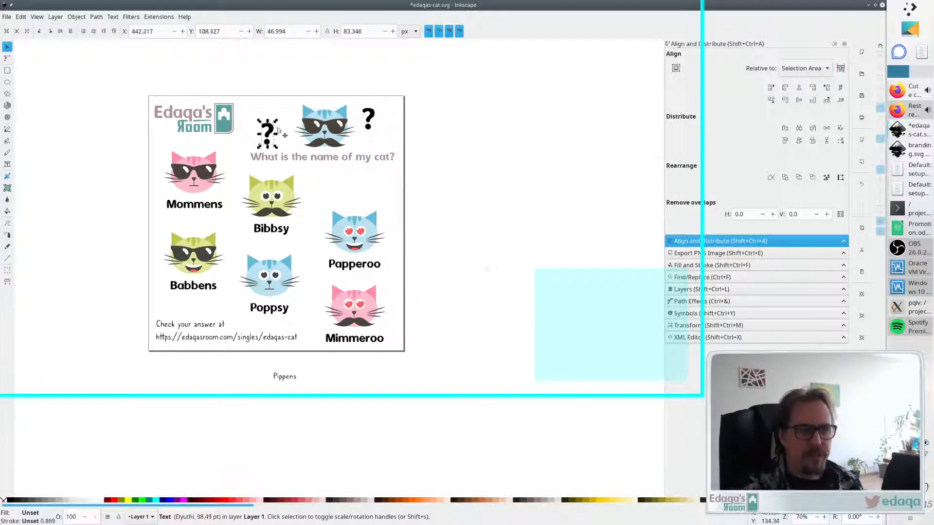
key(ctrl+v)
key(ctrl+v)
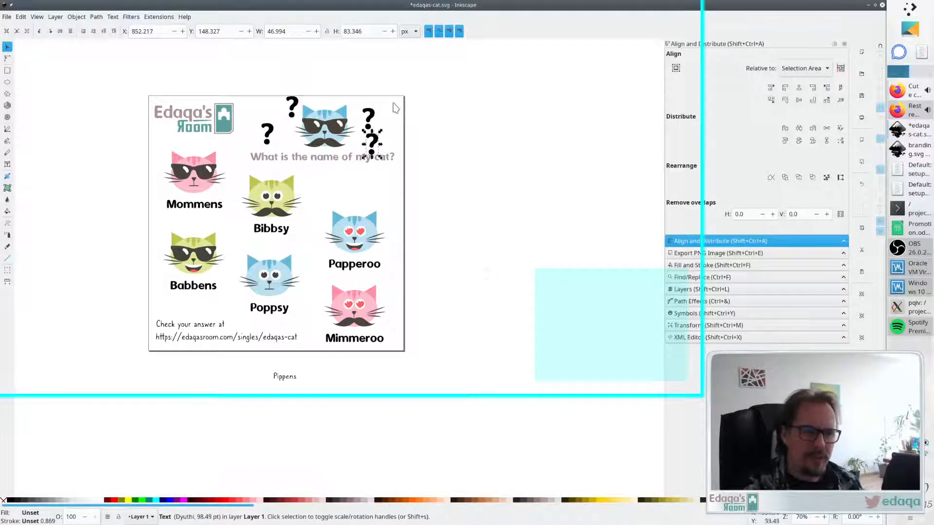
key(ctrl+v)
key(ctrl+v)
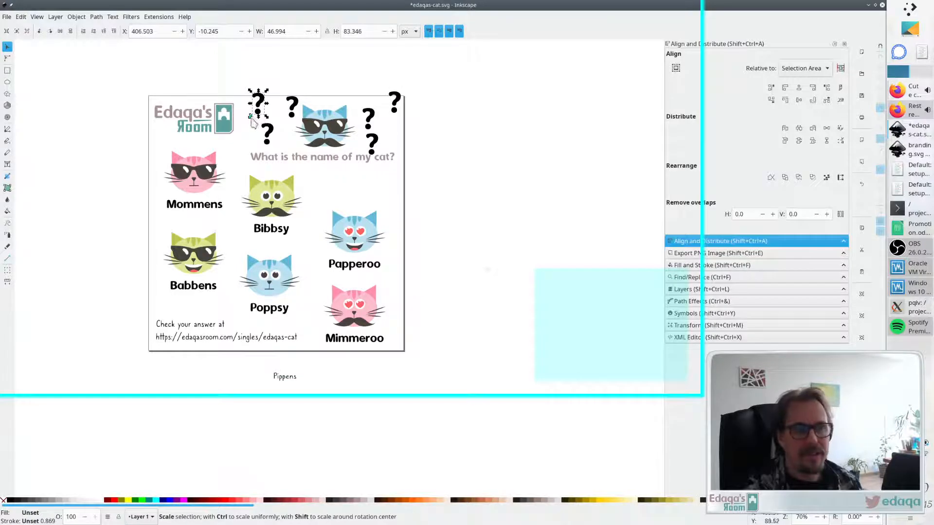
- Shrink three of the question marks to vary their sizes
drag(249, 126, 266, 143)
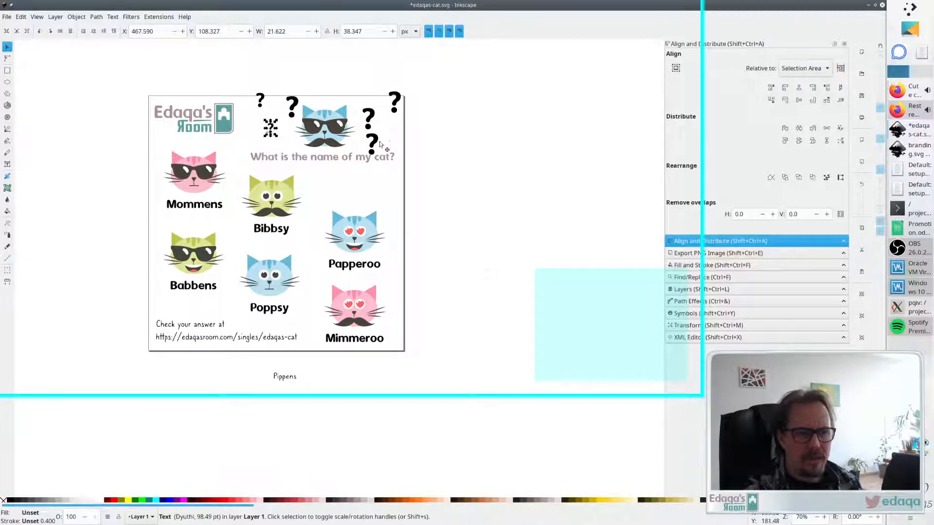
drag(380, 145, 377, 151)
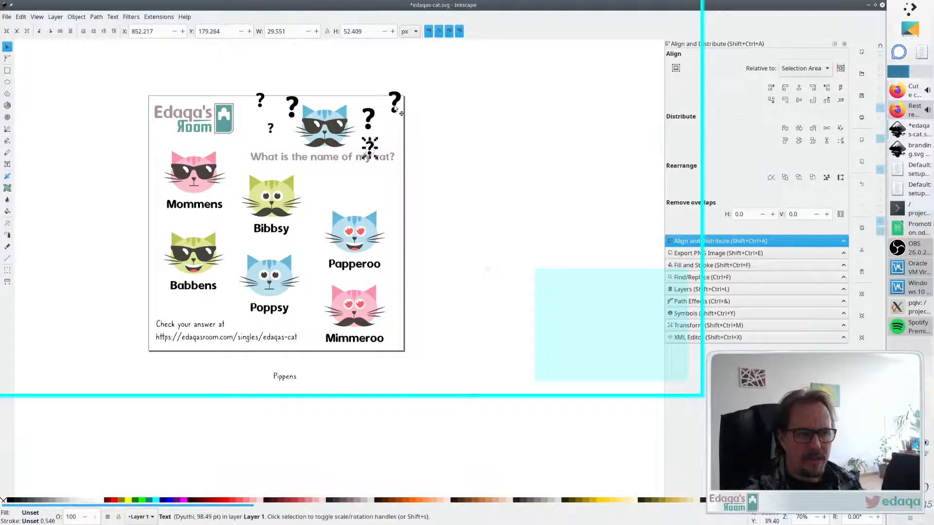
click(394, 107)
drag(404, 91, 396, 103)
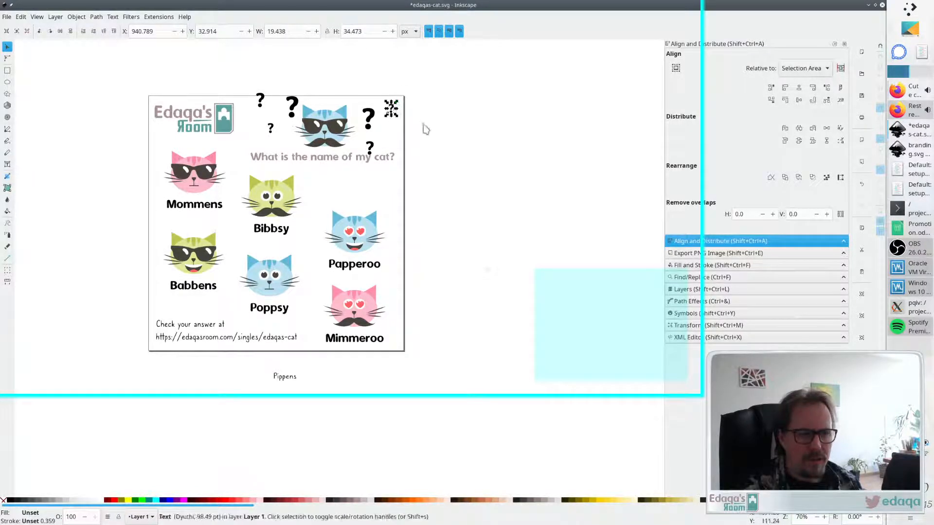
- Fill the small top-right question mark with the cat's dark grey using the dropper
key(d)
click(338, 129)
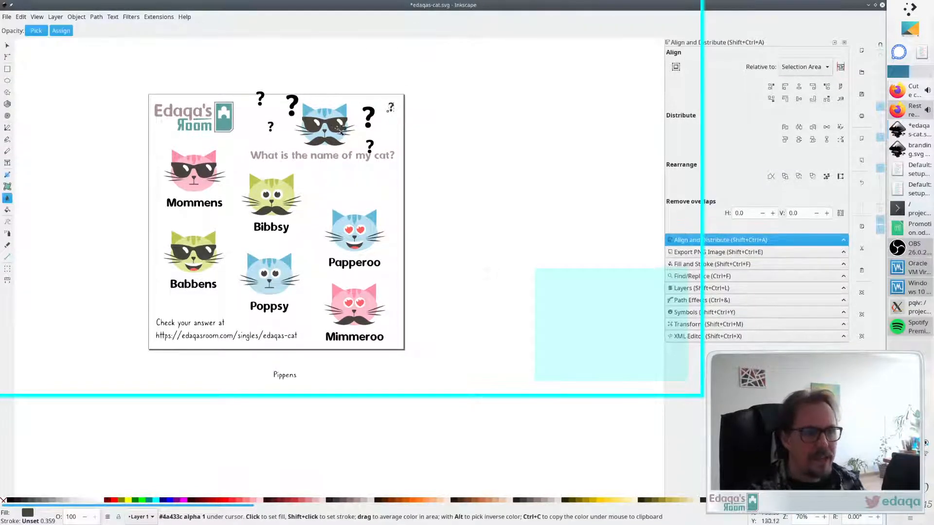
key(1)
scroll(408, 116, up, 4)
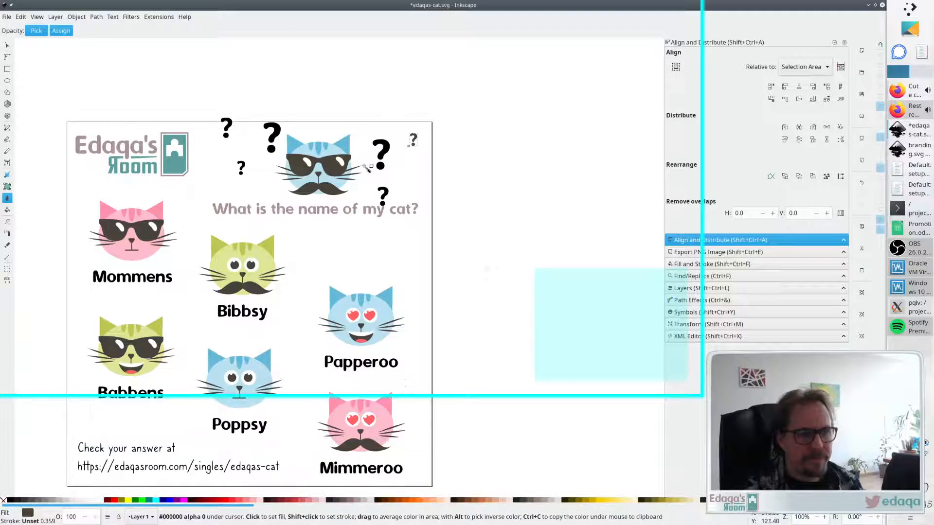
key(s)
key(Escape)
click(276, 135)
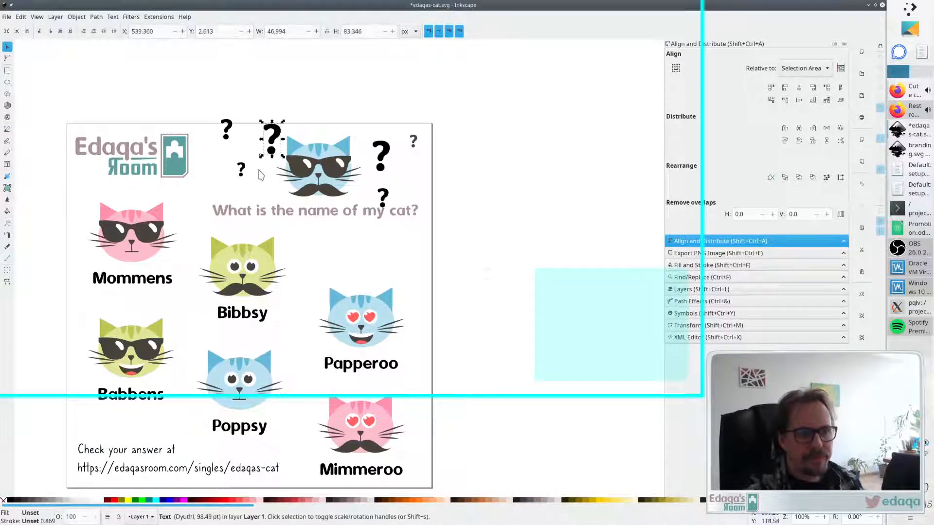
shift+click(242, 168)
shift+click(229, 133)
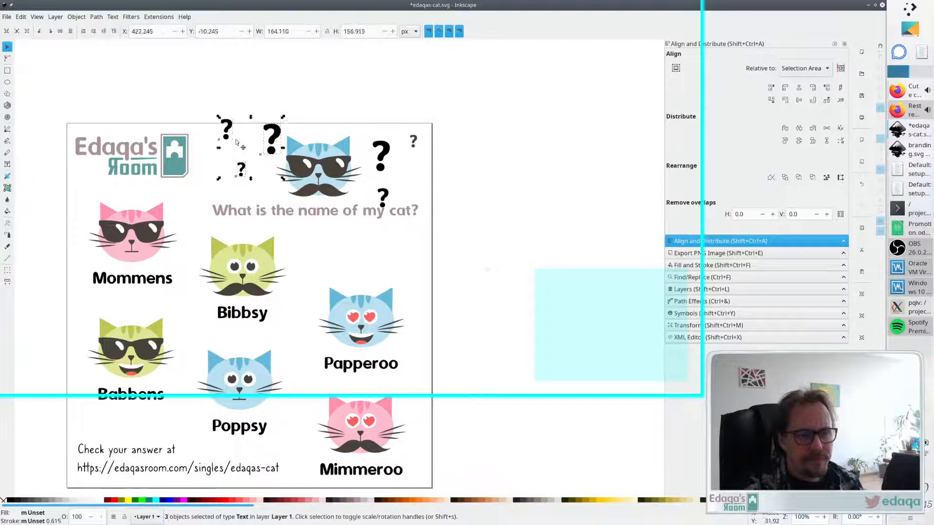
shift+click(383, 198)
shift+click(383, 161)
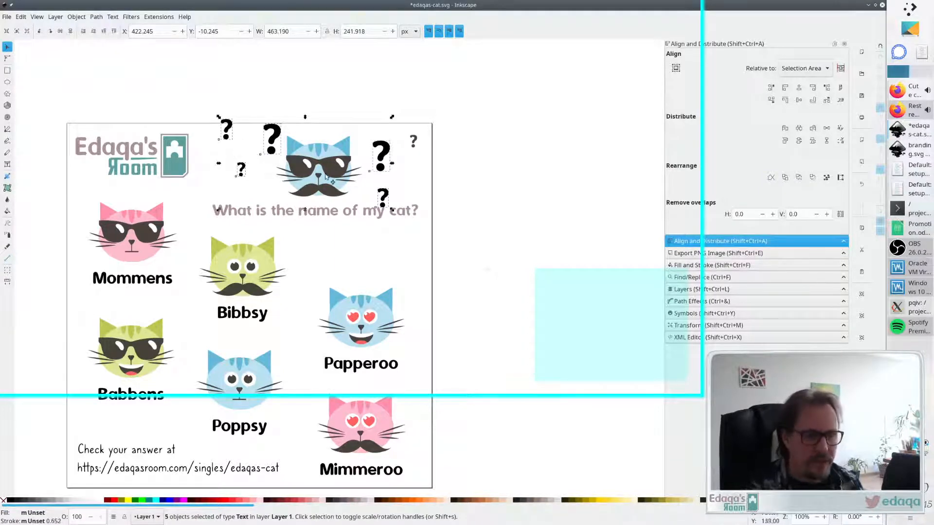
click(480, 170)
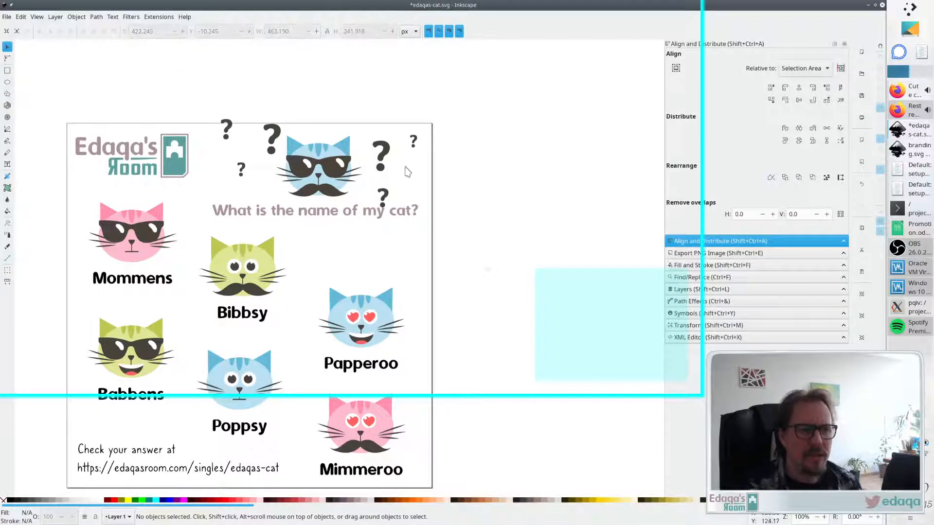
- Fill the top-right question mark with the cat's blue using the dropper
click(413, 146)
key(d)
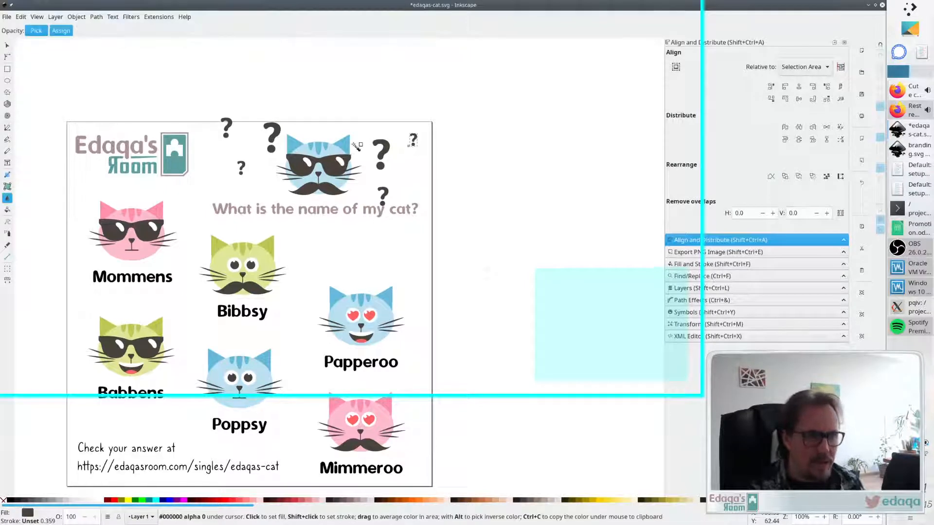
click(351, 151)
key(s)
click(251, 162)
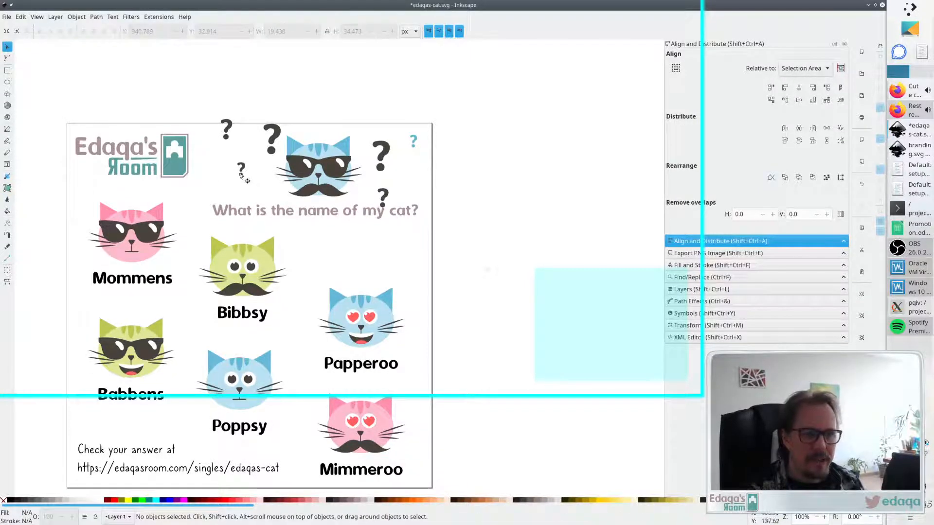
- Fill the top-left question mark with the same blue picked from the cat
click(227, 135)
key(d)
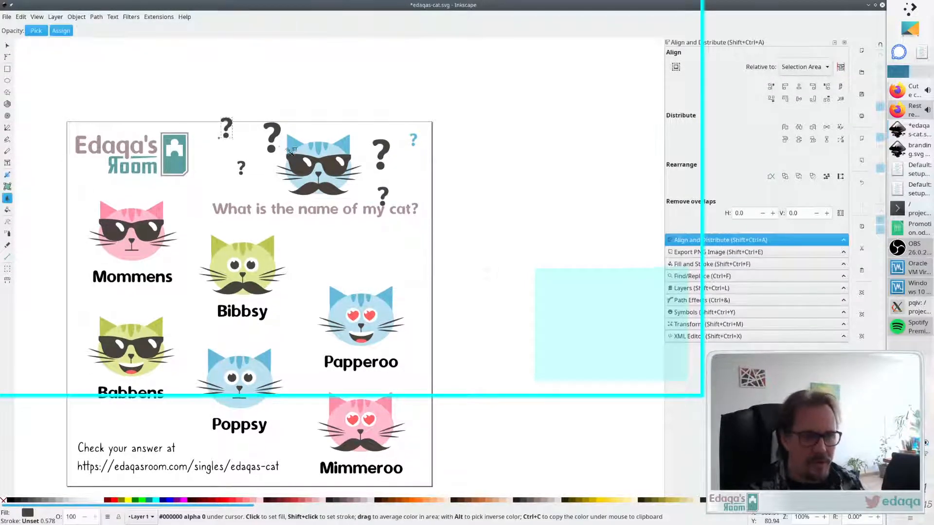
click(293, 144)
key(s)
click(255, 169)
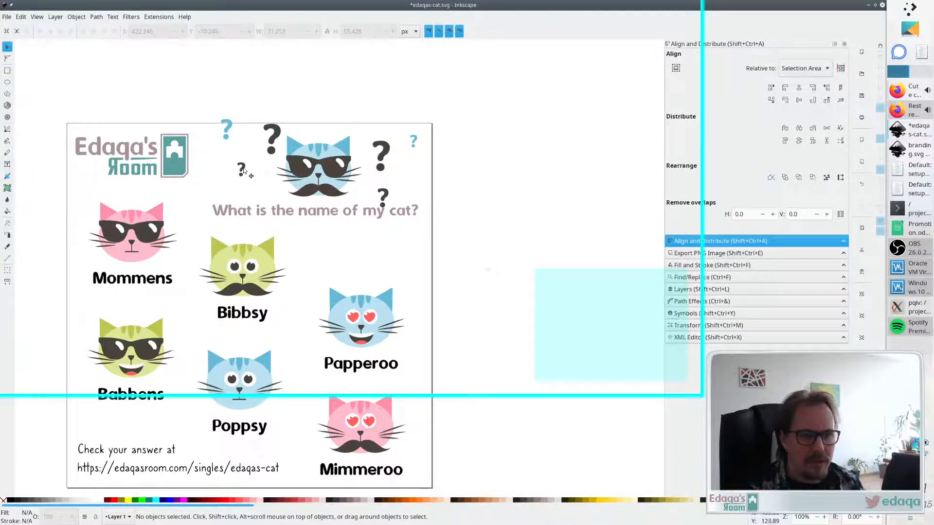
- Fill the large question mark left of the cat with a lighter blue picked from the cat
click(277, 141)
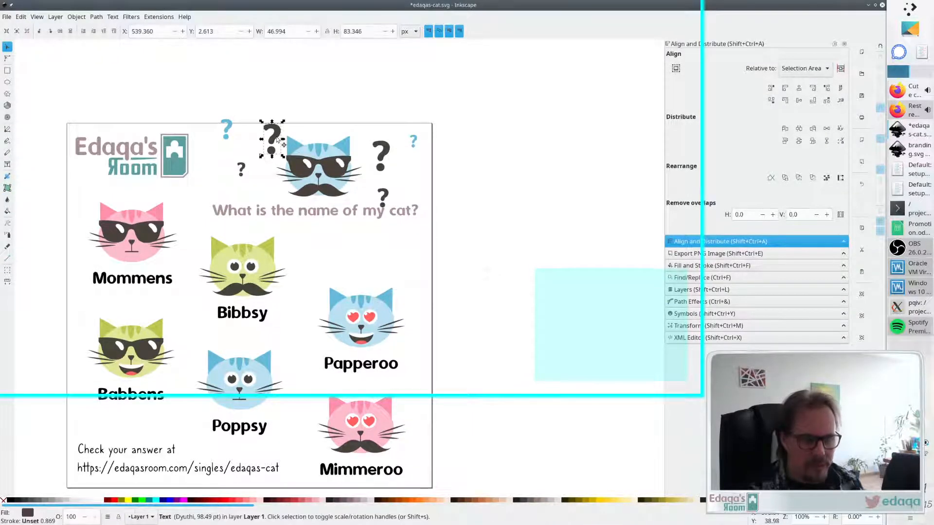
key(d)
click(313, 154)
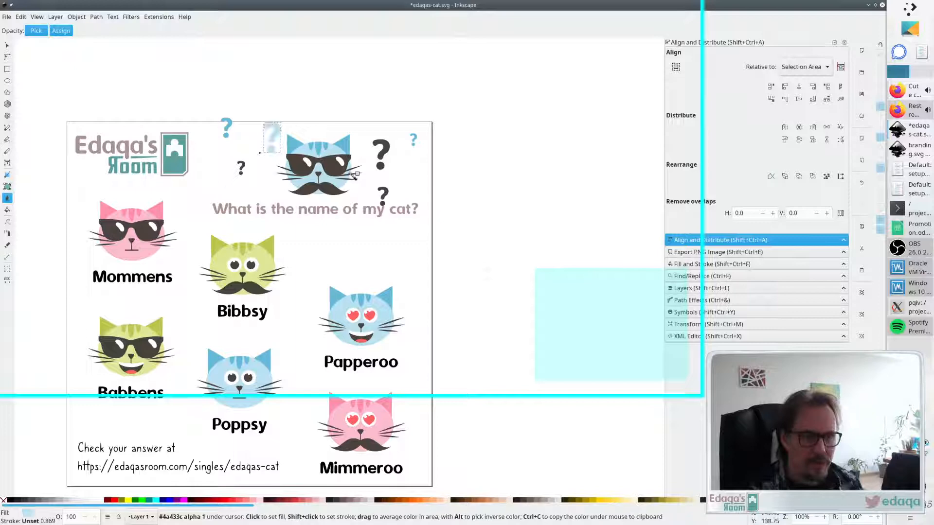
key(s)
- Fill the small question mark below-right of the cat with light blue picked from the cat using the dropper
click(384, 196)
key(d)
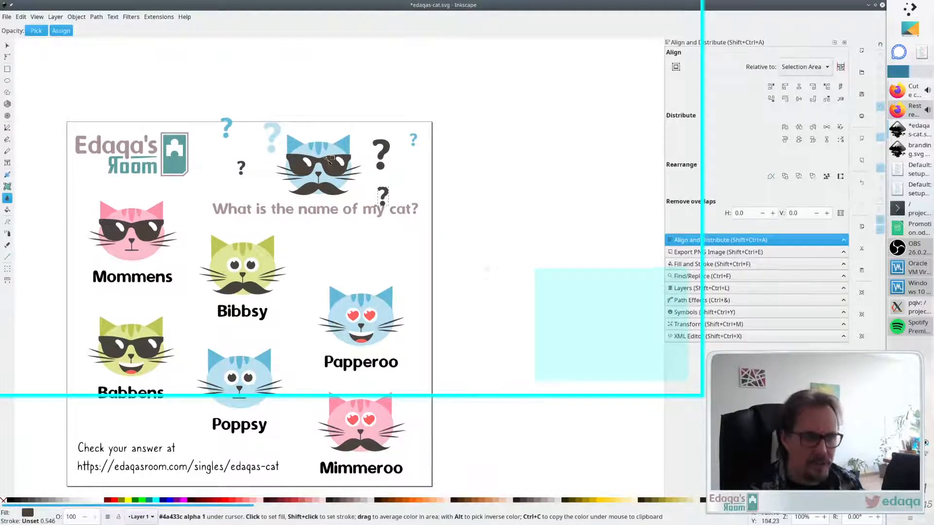
click(340, 181)
key(s)
- Rearrange the question marks around the mystery cat's head
click(449, 173)
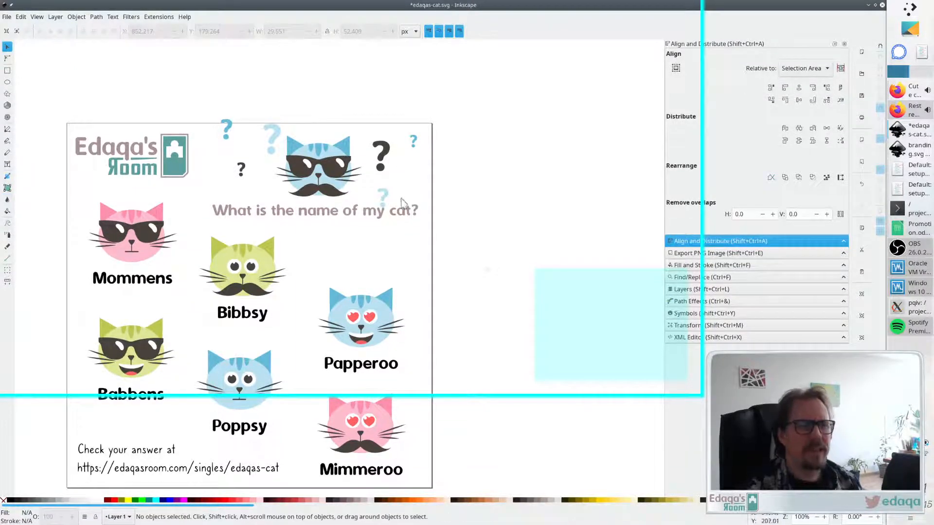
drag(382, 191, 408, 170)
drag(272, 141, 246, 179)
drag(228, 130, 257, 152)
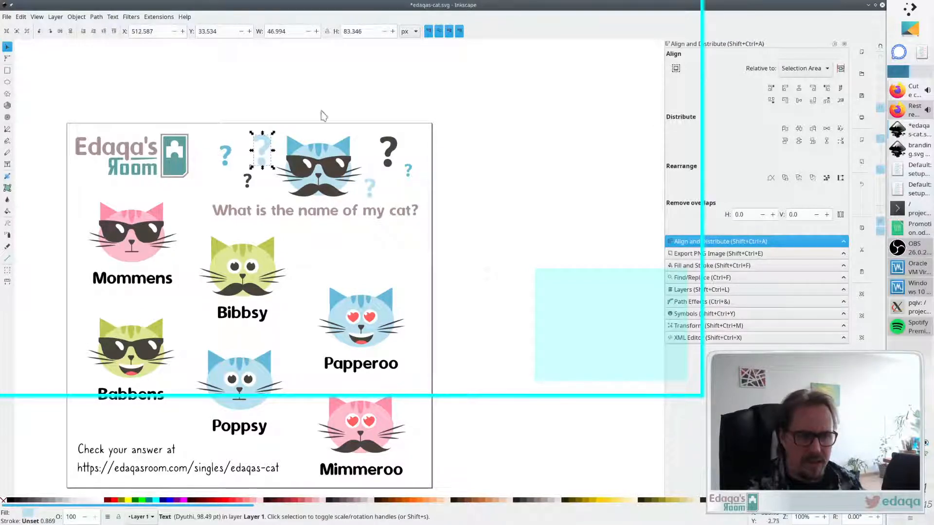
click(349, 75)
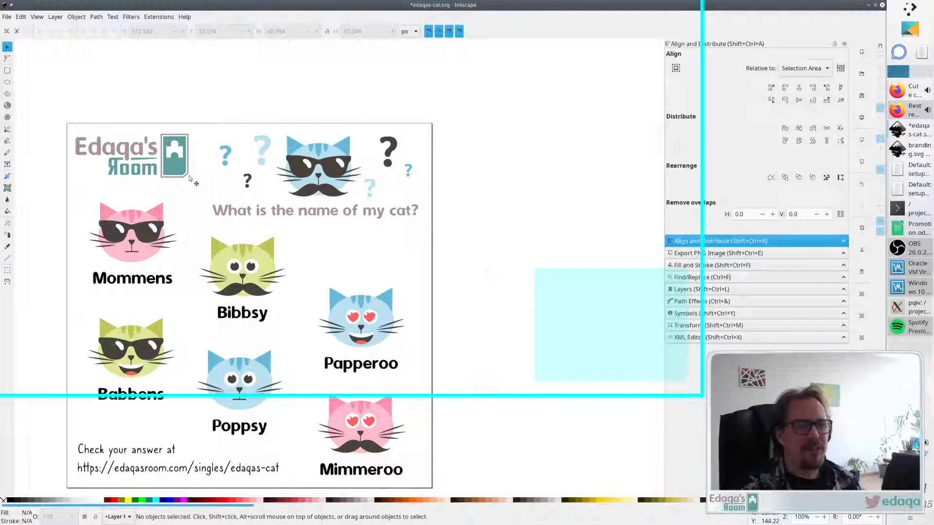
- Nudge the Edaqa's Room logo slightly down and to the right
ctrl+scroll(182, 194, down, 2)
ctrl+scroll(144, 225, up, 1)
ctrl+scroll(140, 222, down, 1)
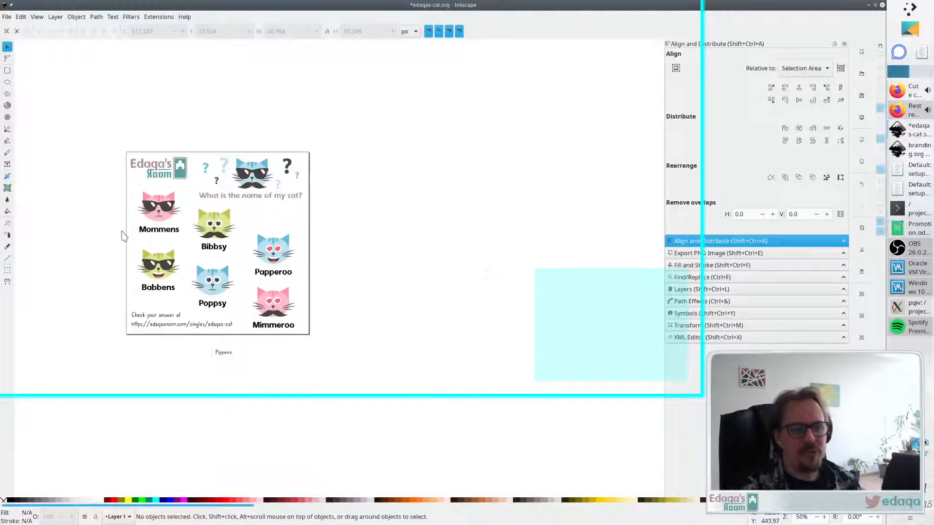
scroll(122, 236, left, 2)
scroll(122, 236, up, 4)
scroll(122, 236, down, 4)
scroll(121, 236, left, 1)
scroll(122, 240, left, 1)
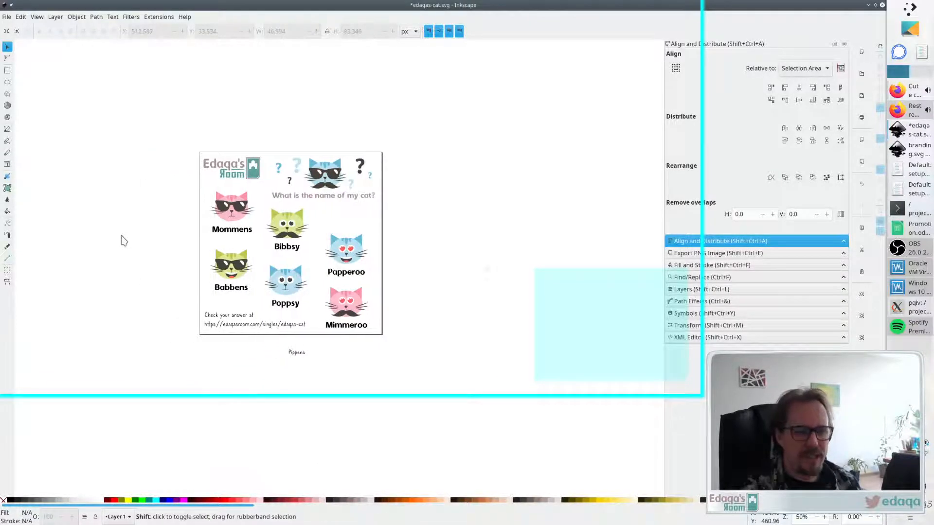
click(321, 199)
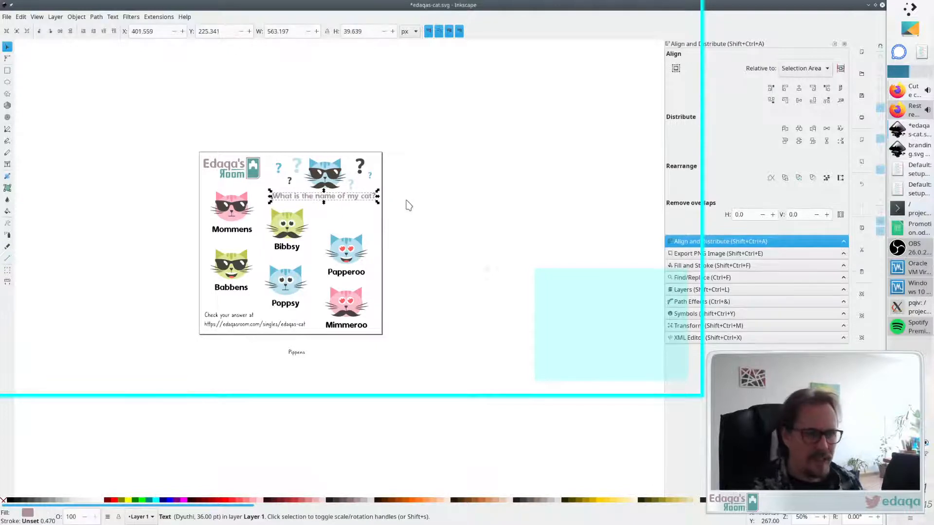
click(413, 207)
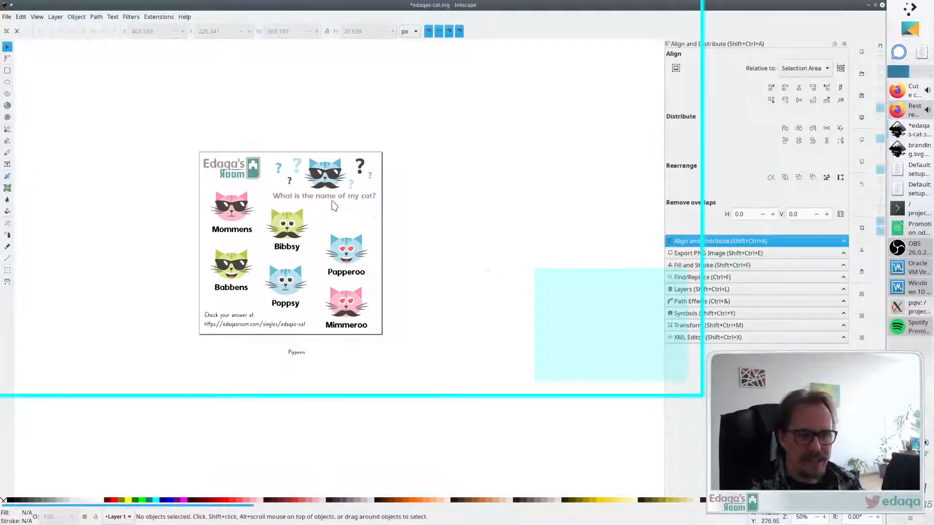
click(239, 178)
click(475, 153)
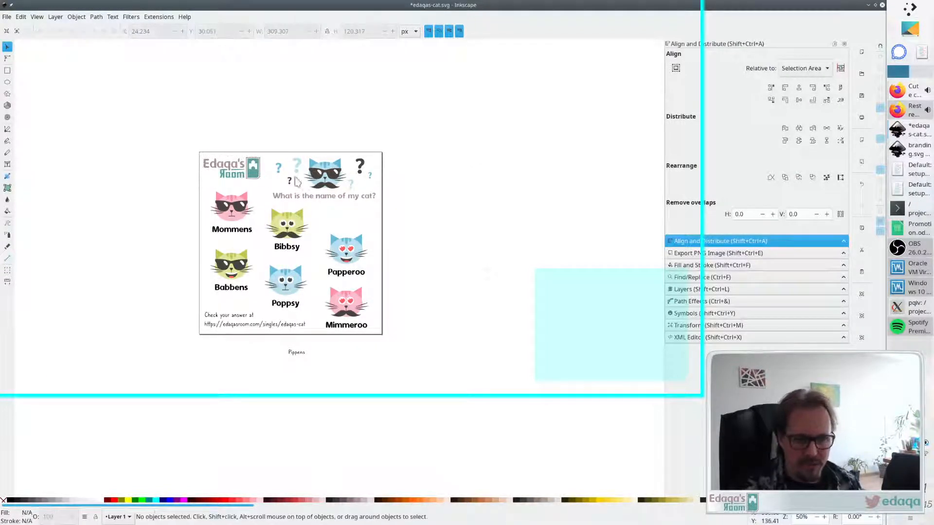
drag(239, 174, 241, 176)
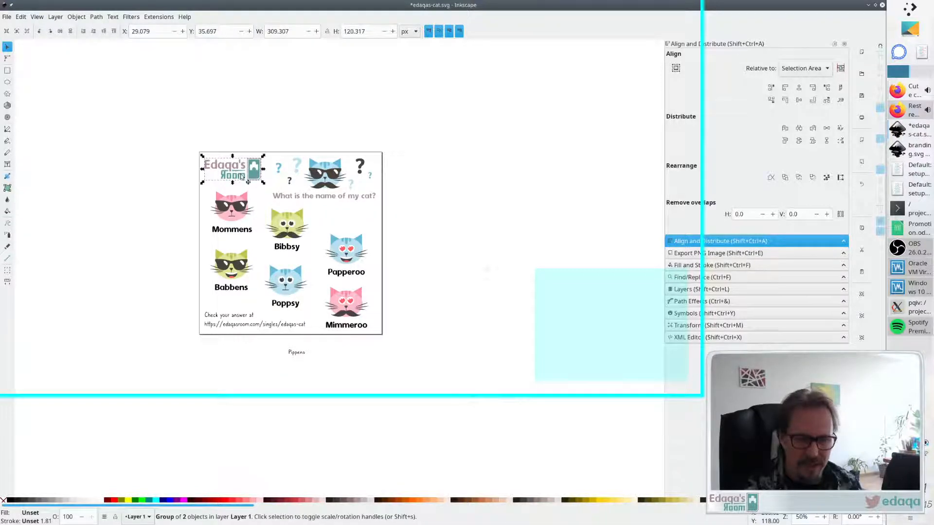
click(478, 177)
- Try setting the answer-link text's font to Dyuthi
scroll(259, 223, up, 1)
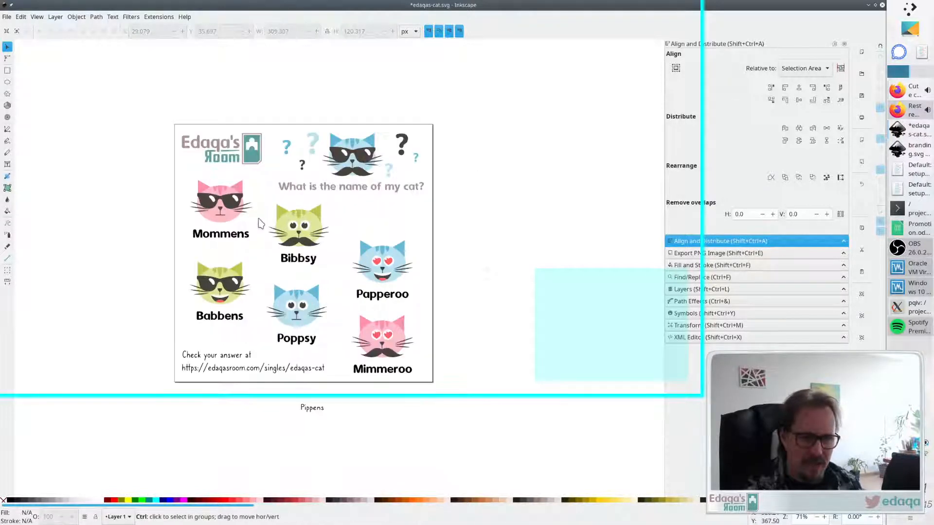
scroll(272, 305, down, 1)
click(237, 328)
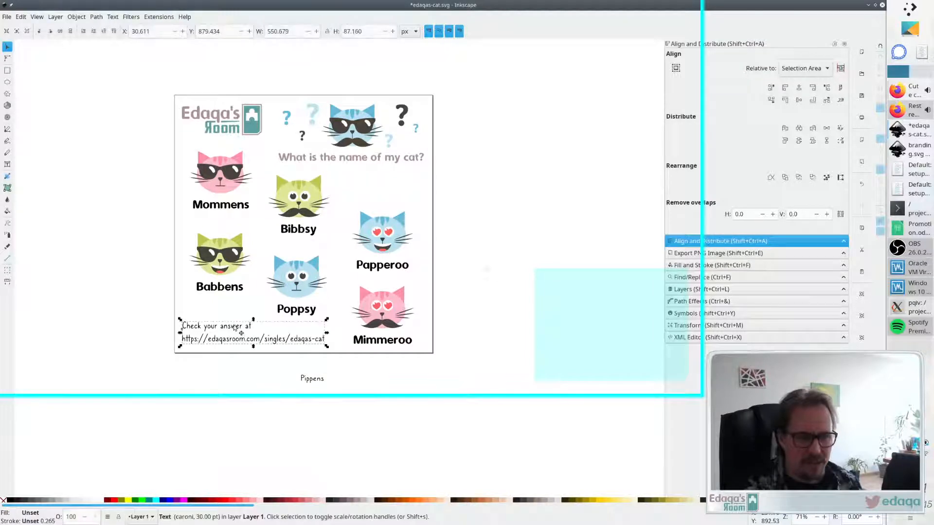
double_click(237, 328)
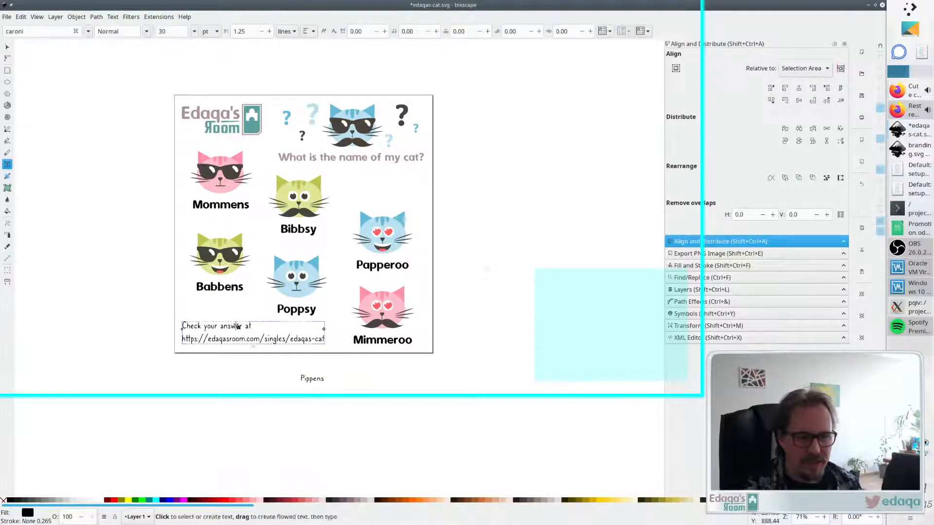
click(88, 31)
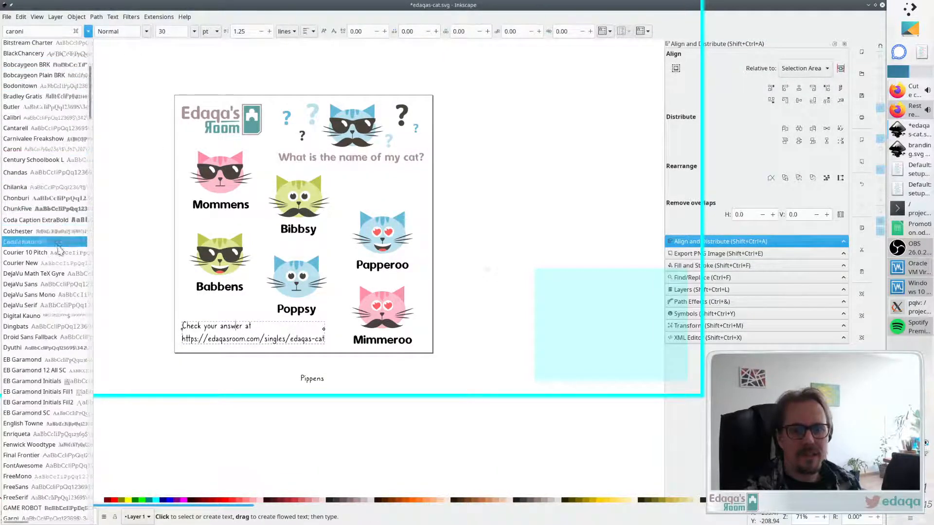
click(54, 345)
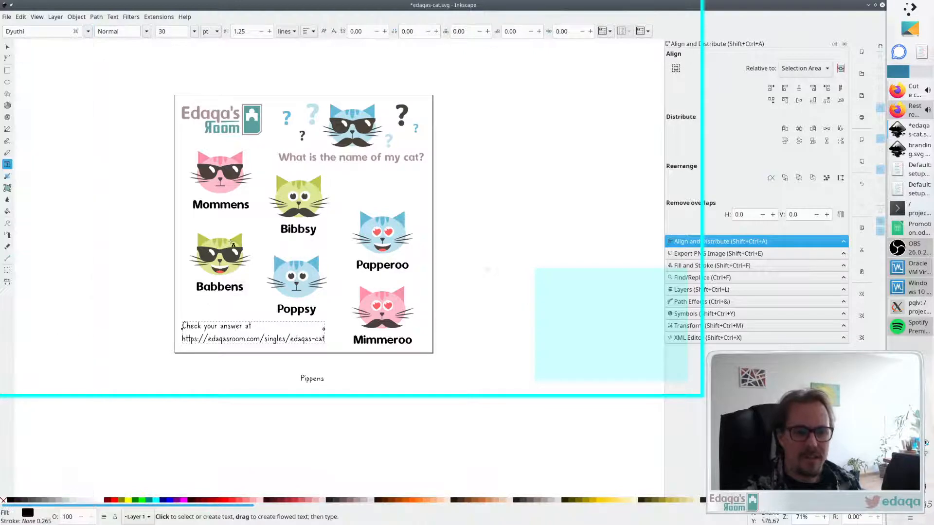
key(ctrl+a)
click(88, 31)
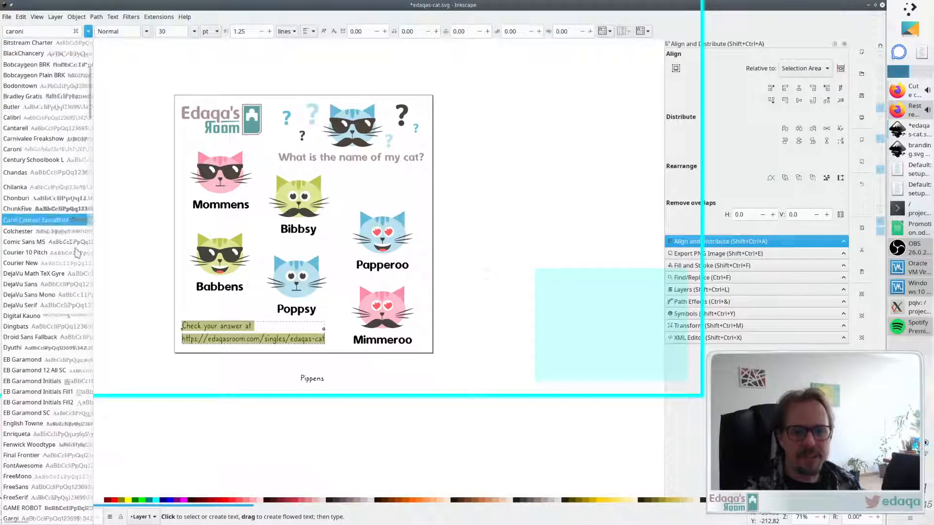
click(52, 346)
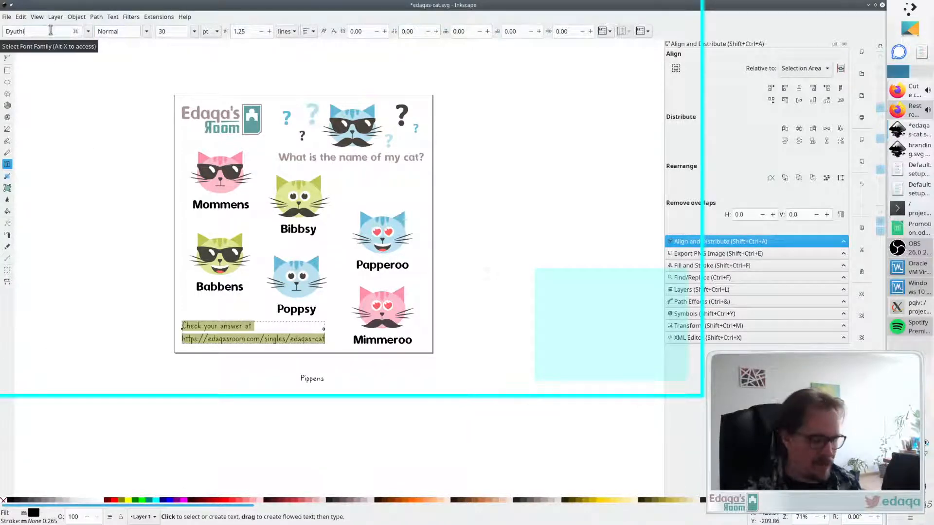
key(Return)
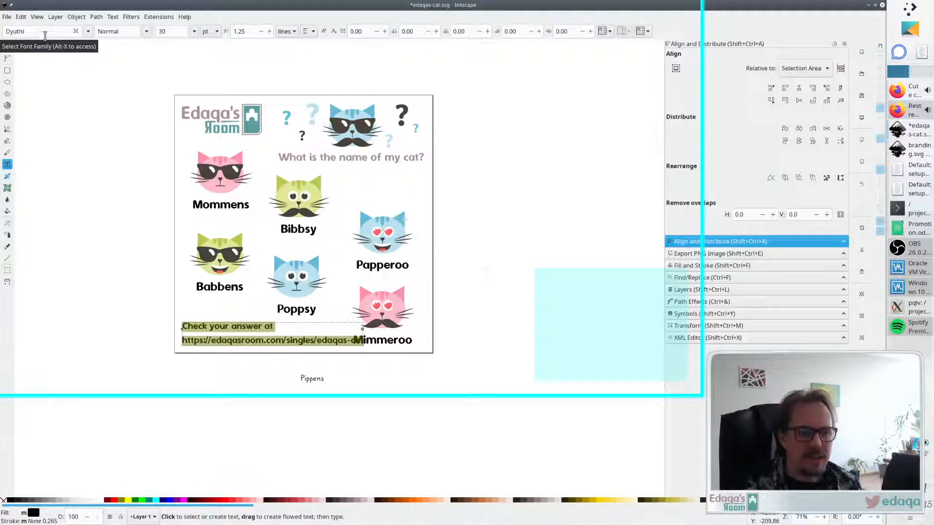
key(Escape)
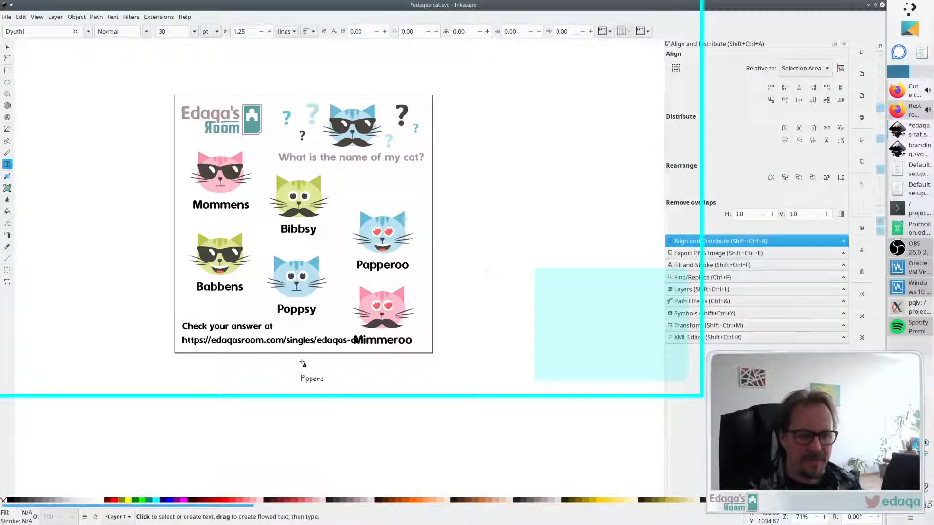
click(278, 342)
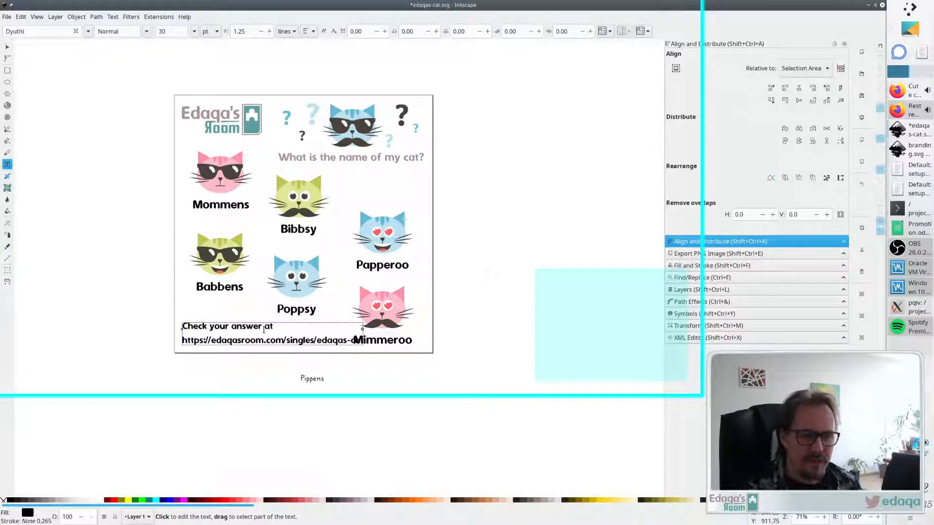
key(F1)
drag(255, 323, 254, 325)
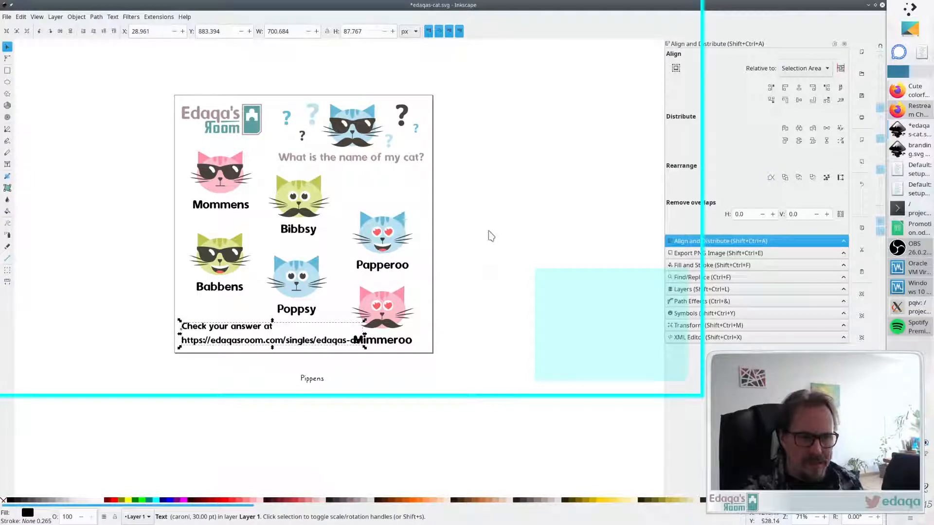
key(Right)
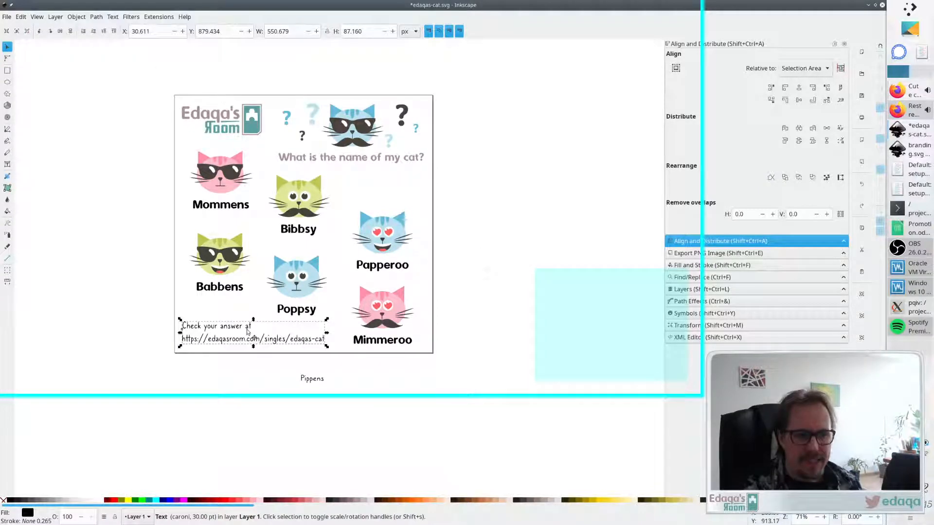
- Try rewording the title question to "What is my name?"
double_click(247, 332)
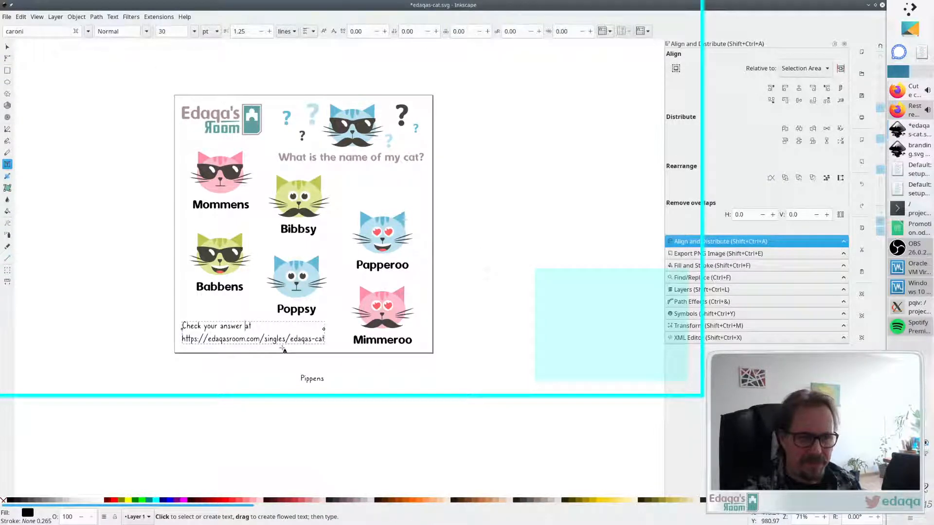
click(367, 157)
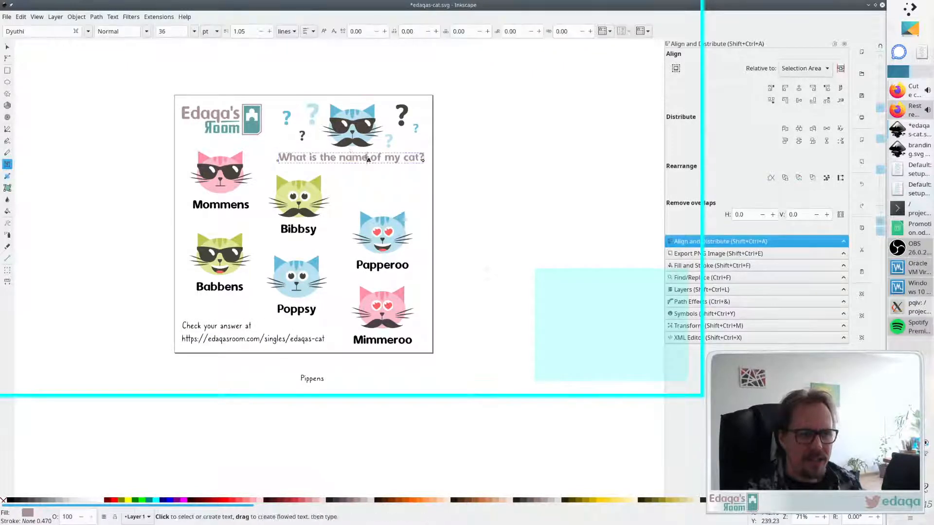
key(ctrl+Left)
key(BackSpace)
key(BackSpace)
key(BackSpace)
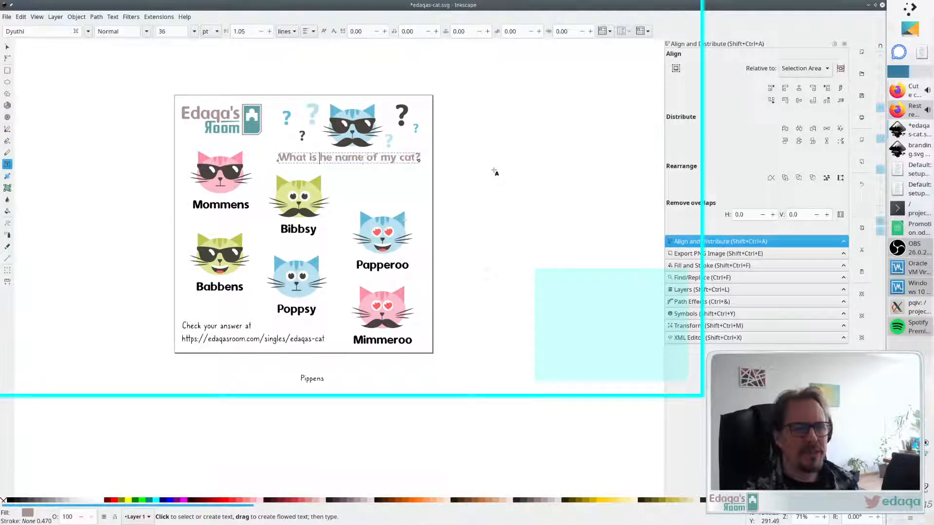
key(Delete)
key(Delete)
key(Delete)
key(Delete)
key(Delete)
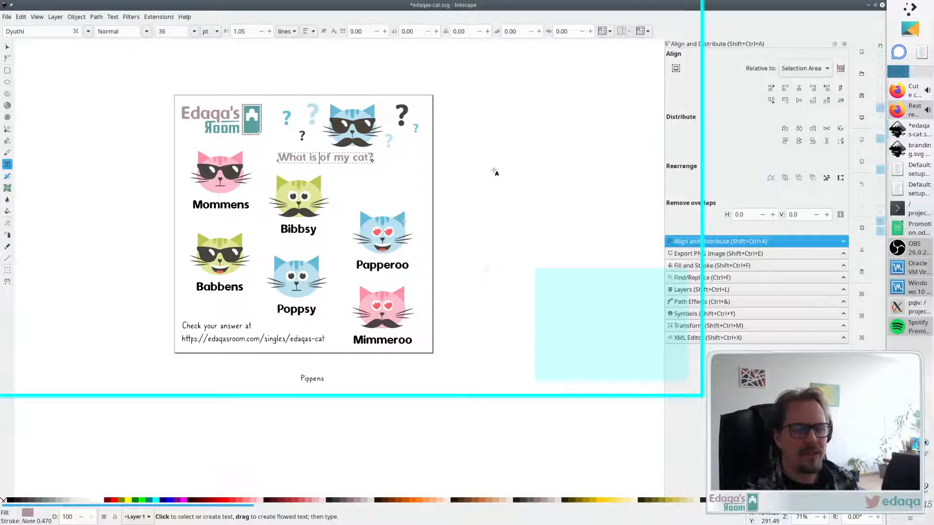
text(my name)
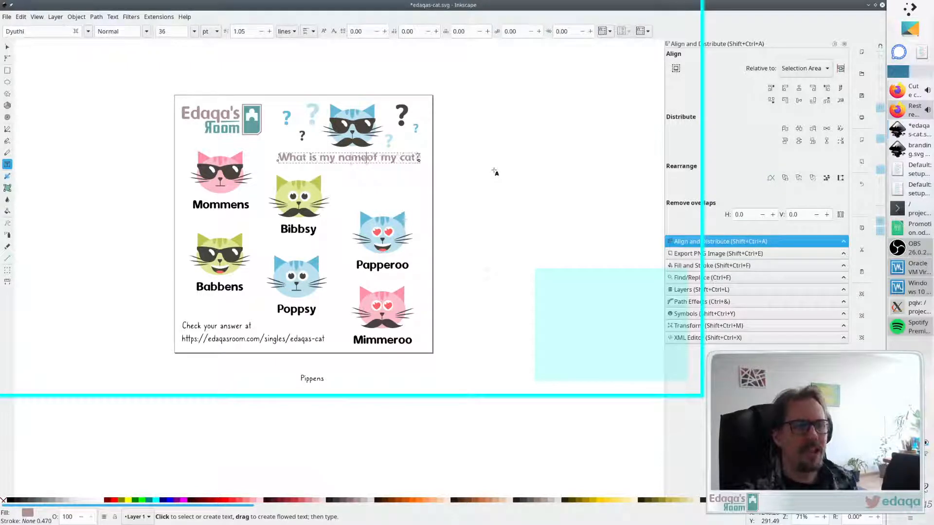
text(?)
key(shift+End)
key(Delete)
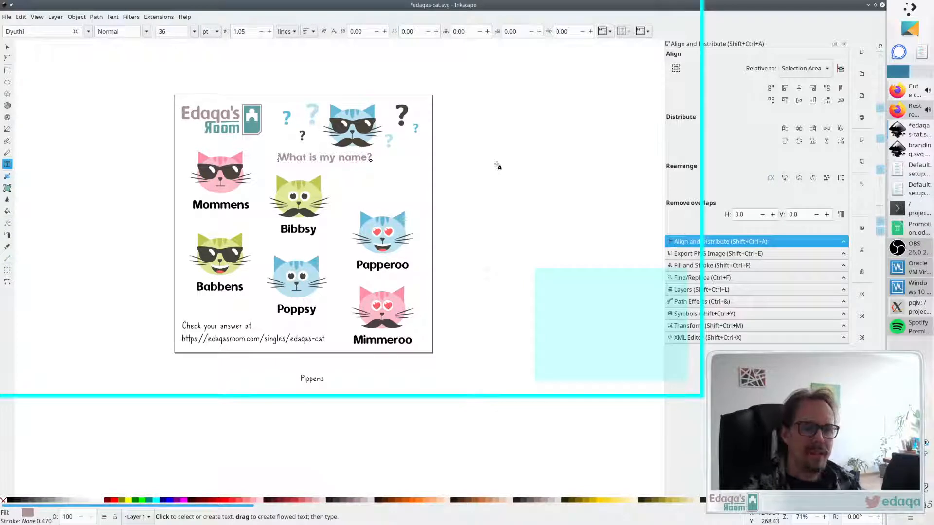
- Undo the title edits to restore the original question
key(ctrl+z)
key(ctrl+z)
key(ctrl+z)
key(ctrl+z)
key(ctrl+z)
key(ctrl+z)
key(ctrl+z)
key(ctrl+z)
key(ctrl+z)
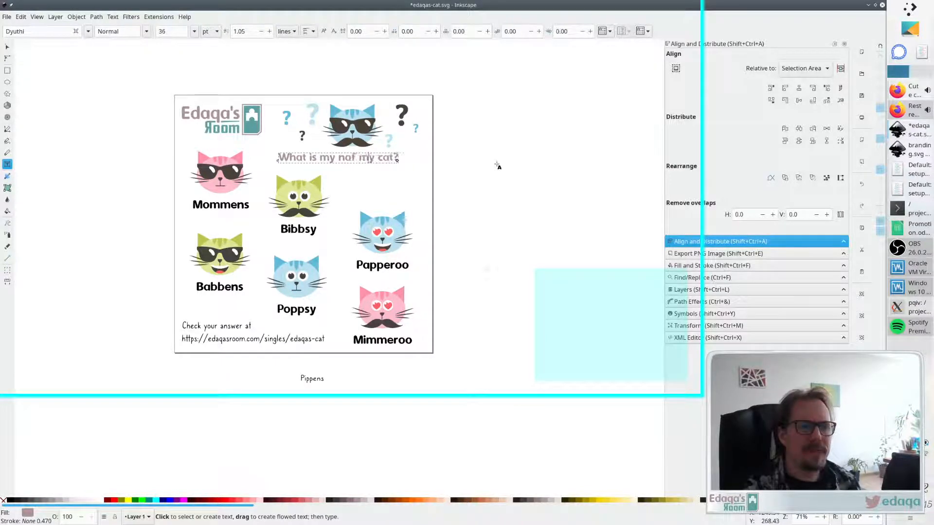
key(ctrl+shift+z)
key(ctrl+shift+z)
key(ctrl+shift+z)
key(ctrl+shift+z)
key(ctrl+shift+z)
key(ctrl+shift+z)
key(ctrl+shift+z)
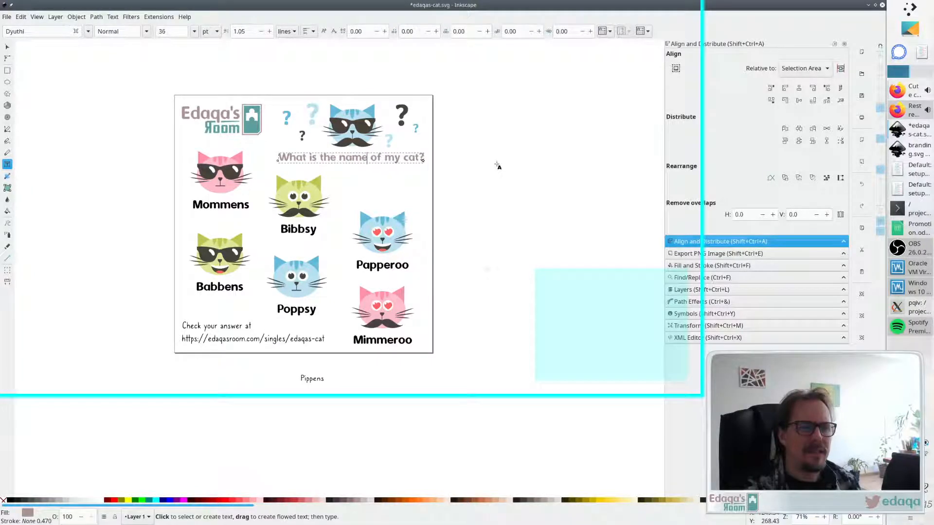
key(Escape)
key(s)
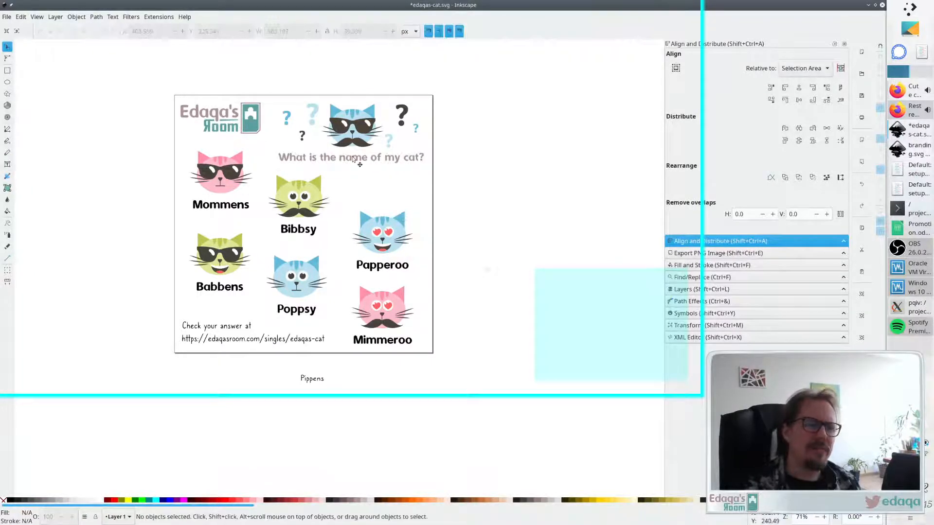
- Nudge the title question slightly to the right
drag(354, 159, 357, 159)
click(503, 177)
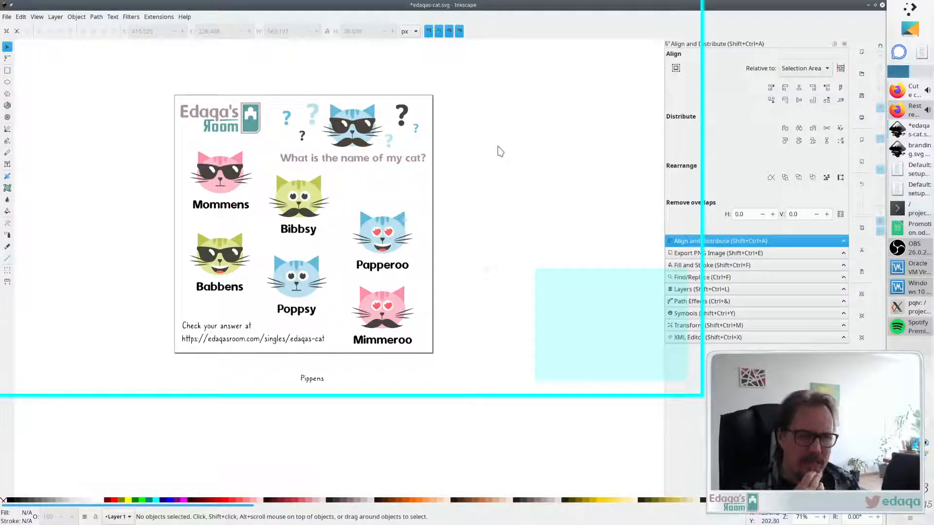
- Align the Bibbsy and Poppsy cats on a shared vertical centre line
click(406, 344)
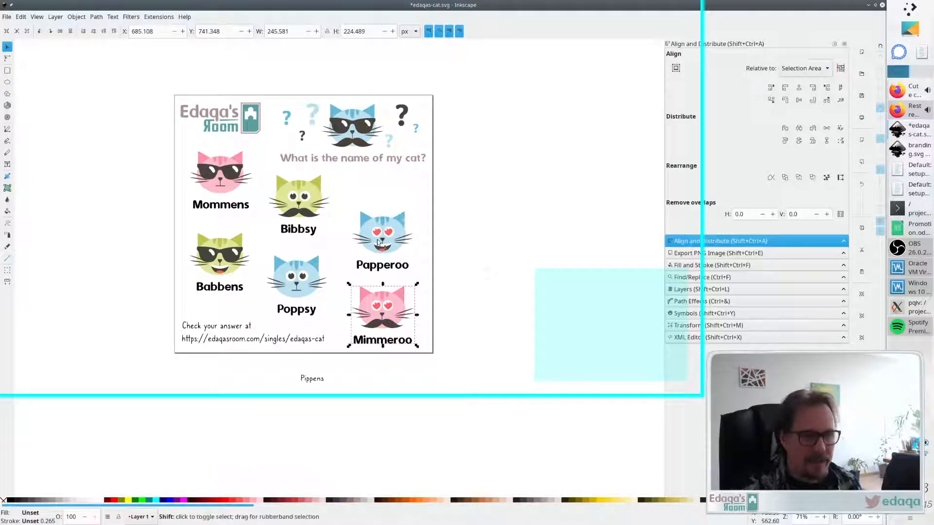
shift+click(389, 248)
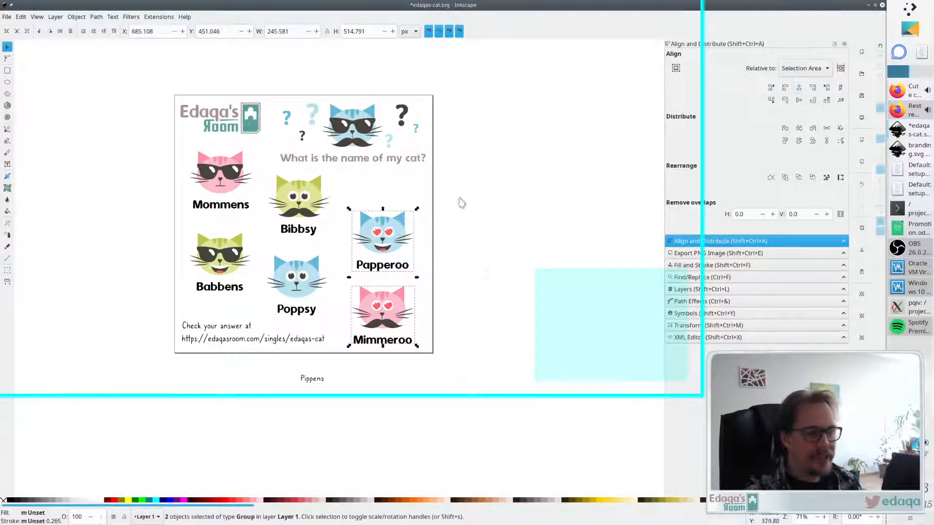
click(301, 200)
shift+click(294, 287)
click(799, 88)
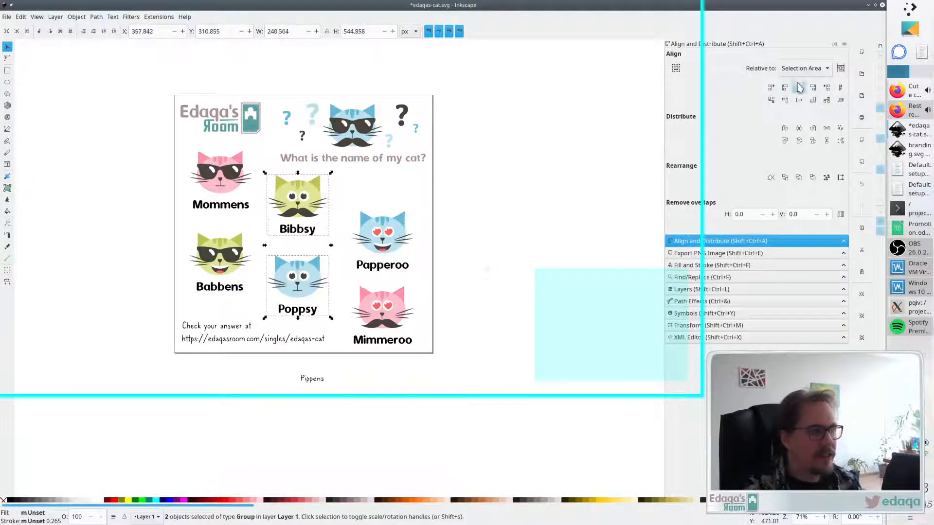
- Align the Mommens and Babbens cats on a shared vertical centre line
click(220, 184)
shift+click(210, 265)
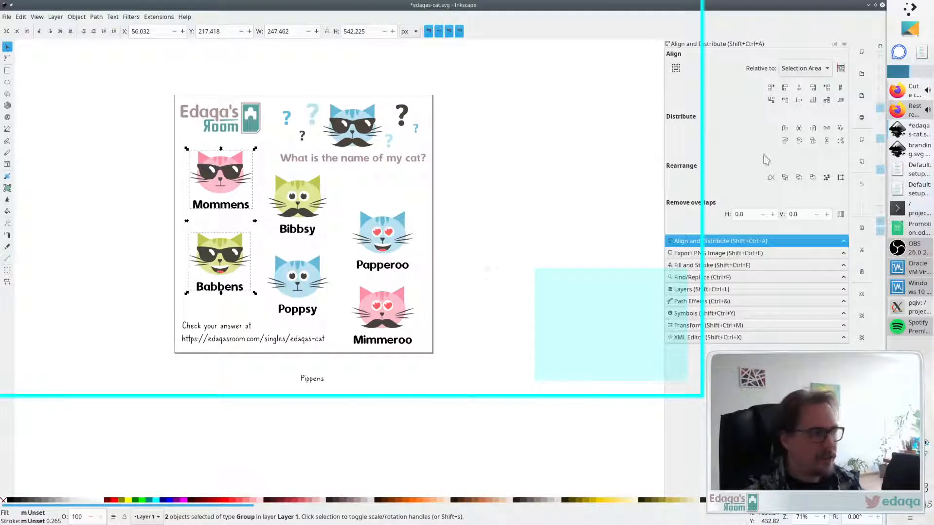
click(798, 87)
click(509, 250)
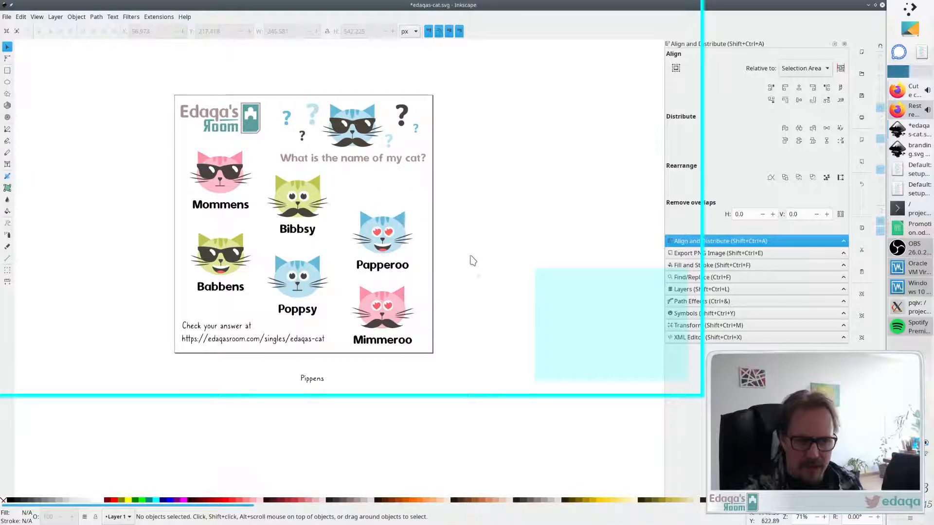
- Distribute the Mommens, Bibbsy and Papperoo cats evenly across the page horizontally
click(222, 186)
shift+click(282, 199)
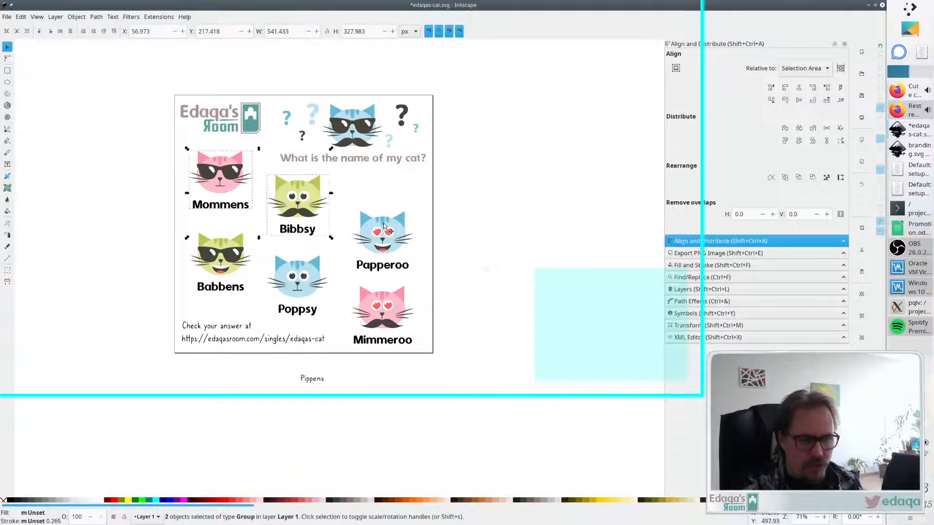
shift+click(383, 224)
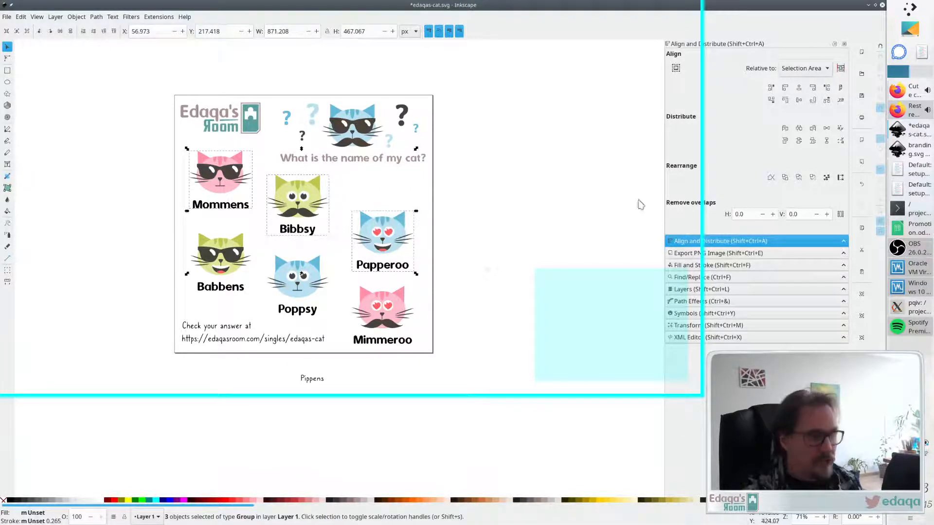
click(799, 128)
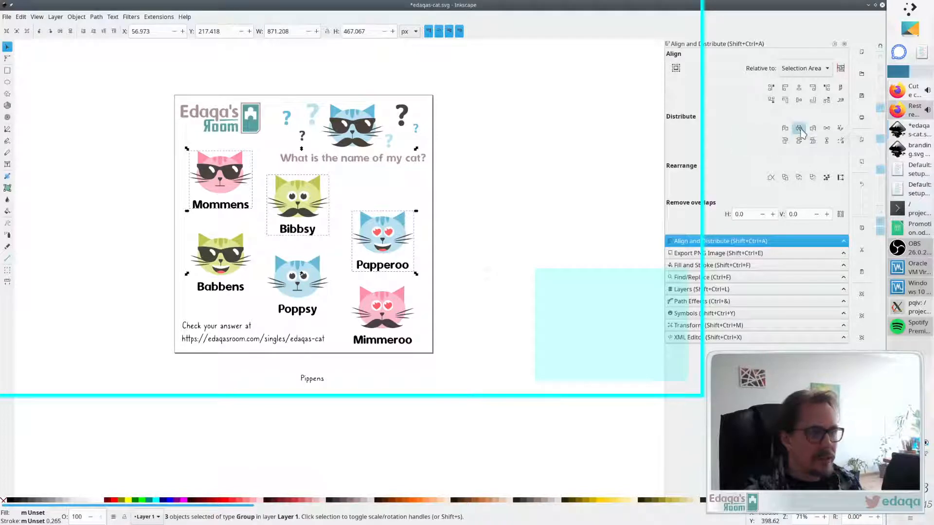
click(505, 263)
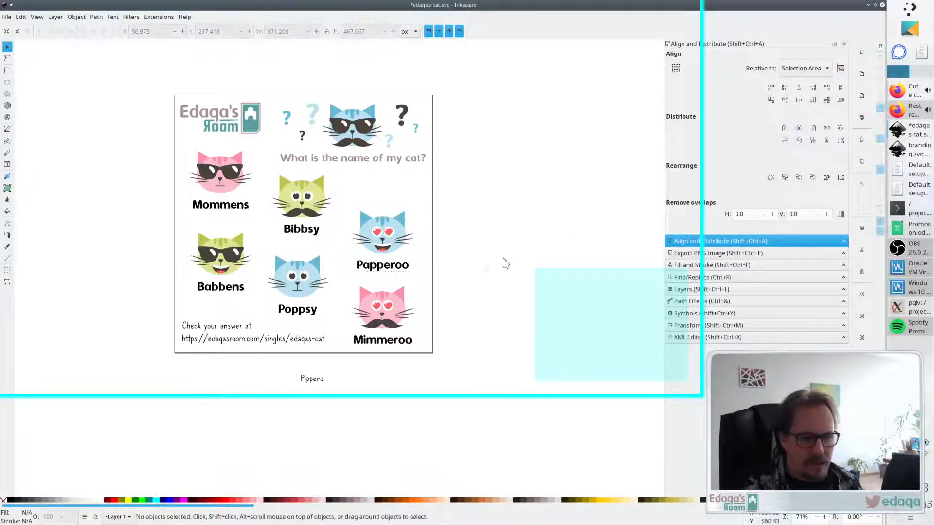
- Distribute the Babbens, Poppsy and Mimmeroo cats evenly across the page horizontally
click(369, 298)
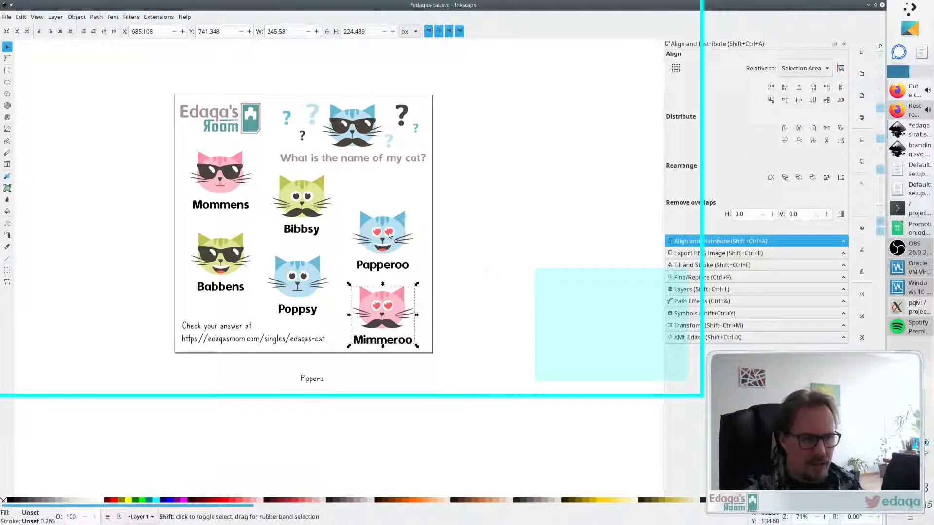
shift+click(390, 236)
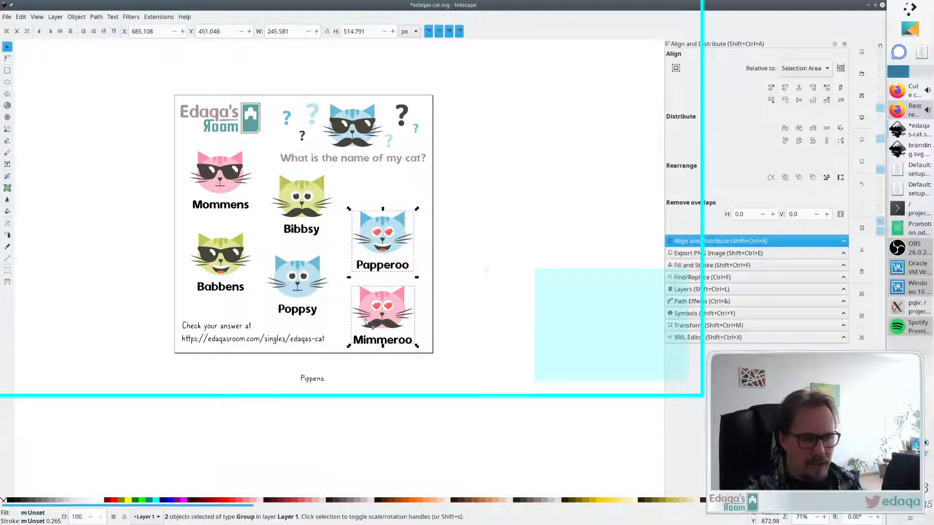
click(224, 264)
shift+click(293, 276)
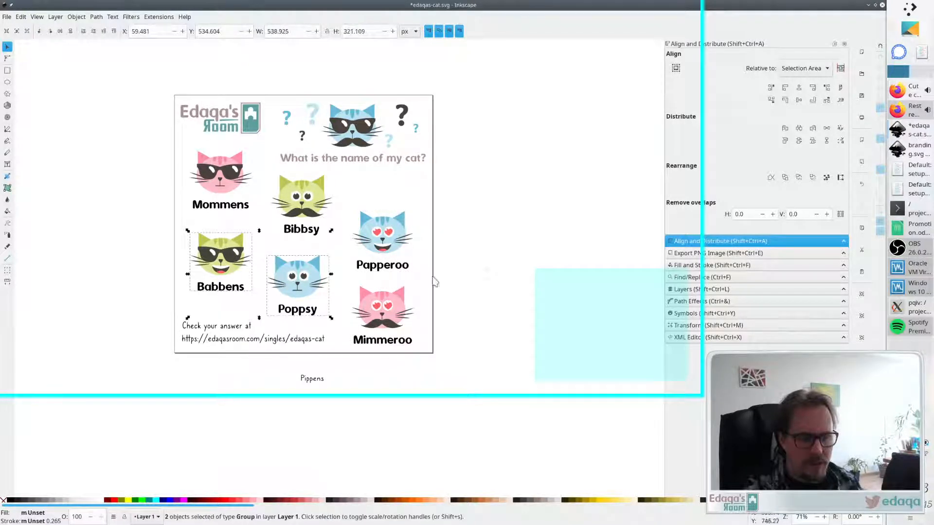
shift+click(400, 323)
click(798, 128)
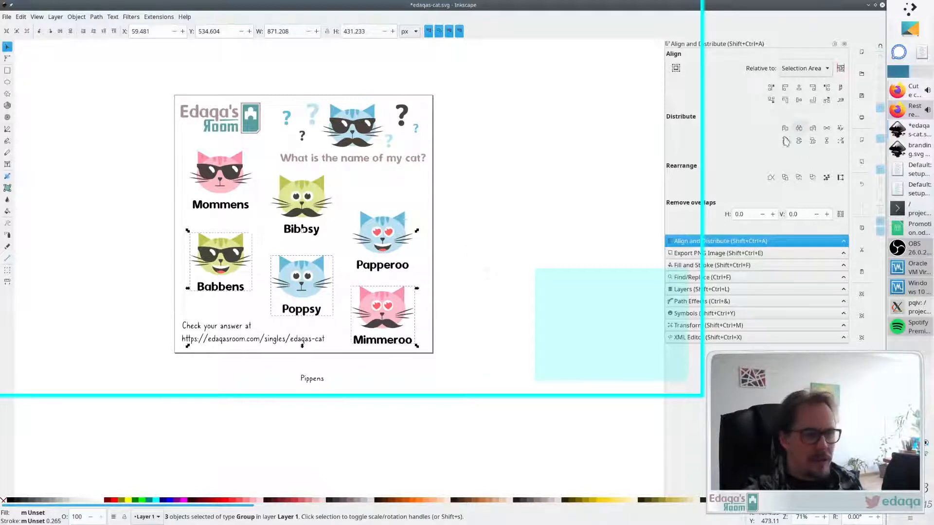
click(490, 233)
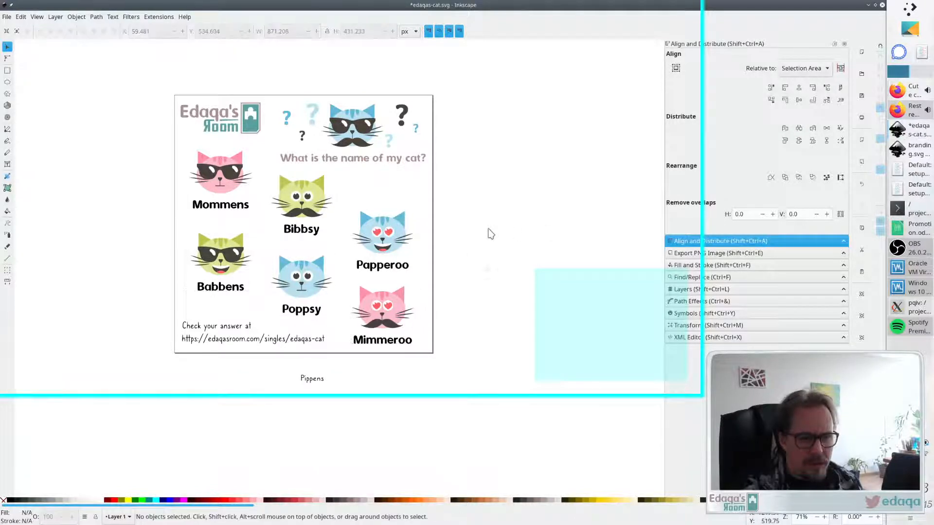
- Re-centre the Mommens and Babbens cats on their shared vertical axis
click(389, 327)
shift+click(394, 241)
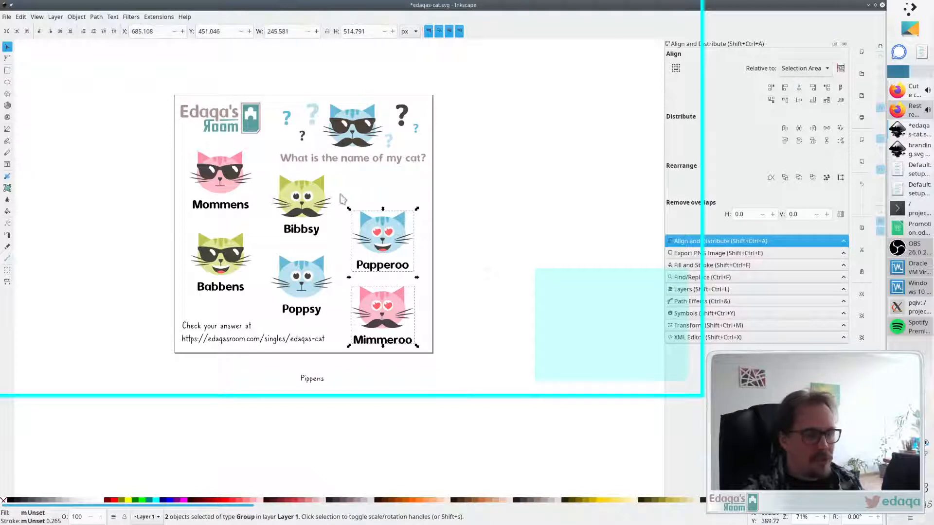
click(311, 204)
shift+click(307, 282)
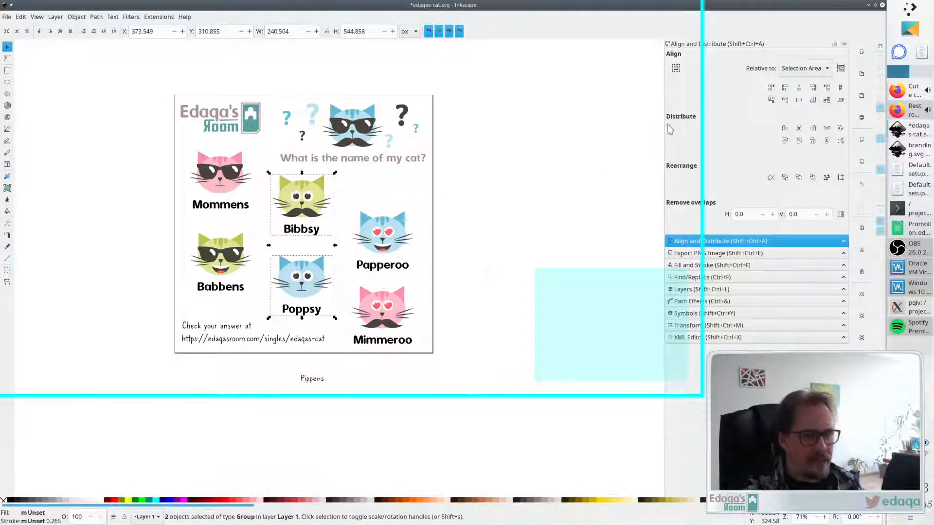
click(221, 258)
shift+click(221, 180)
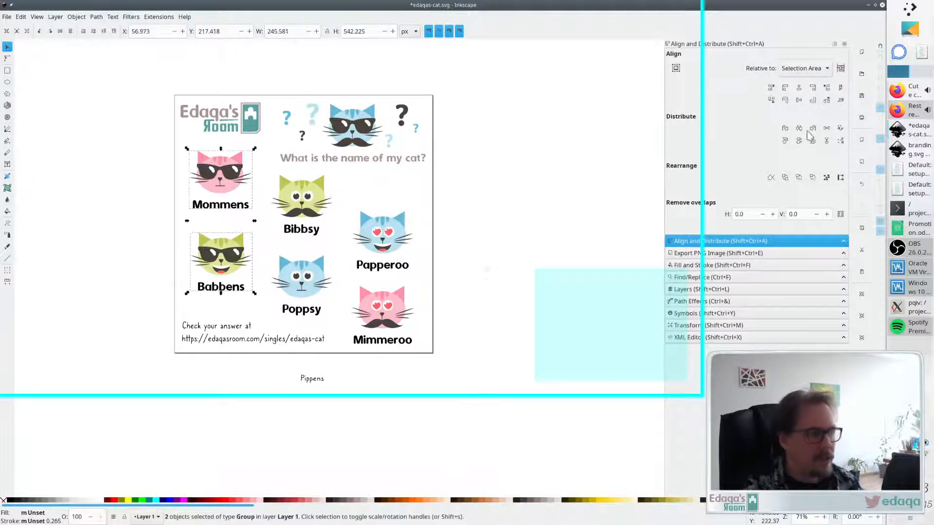
click(798, 92)
click(553, 180)
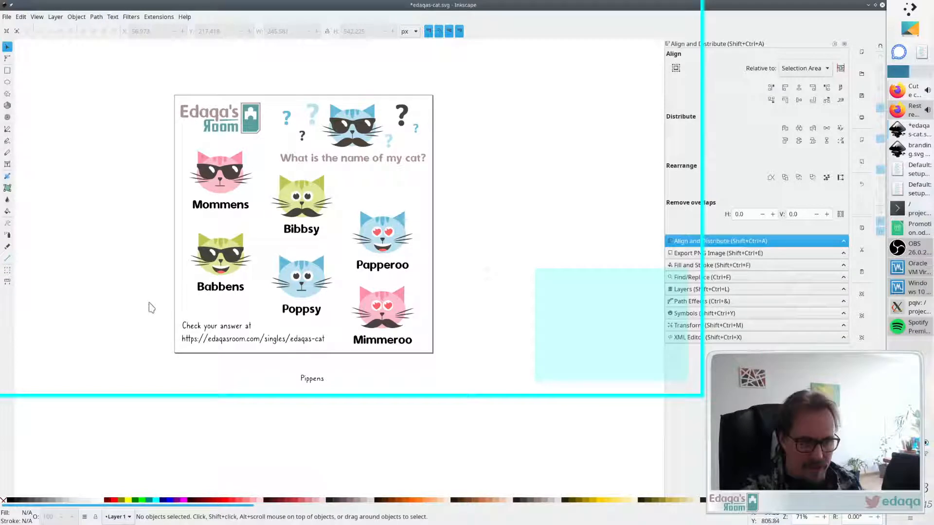
- Nudge the Bibbsy and Poppsy cats down together in small steps
click(307, 194)
shift+click(321, 269)
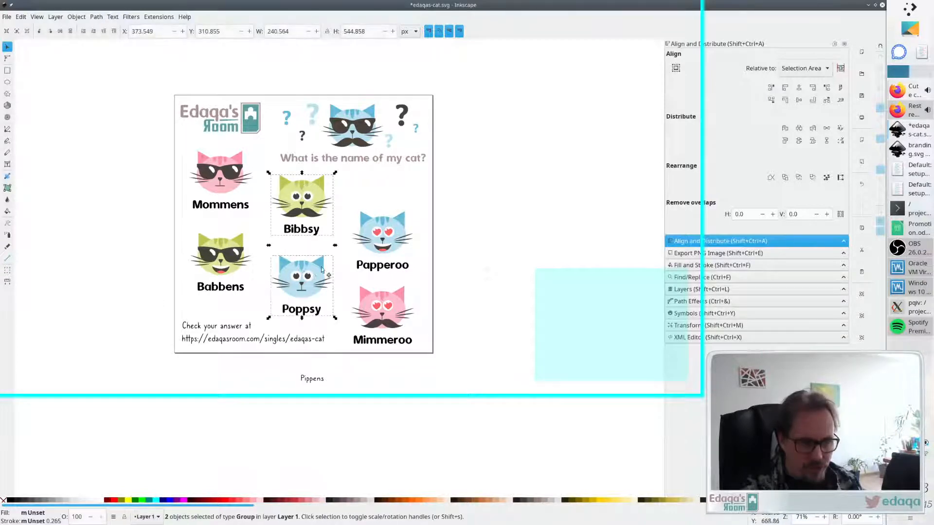
key(Down)
key(Down)
key(Down)
key(Down)
key(Down)
key(Down)
key(Down)
key(Down)
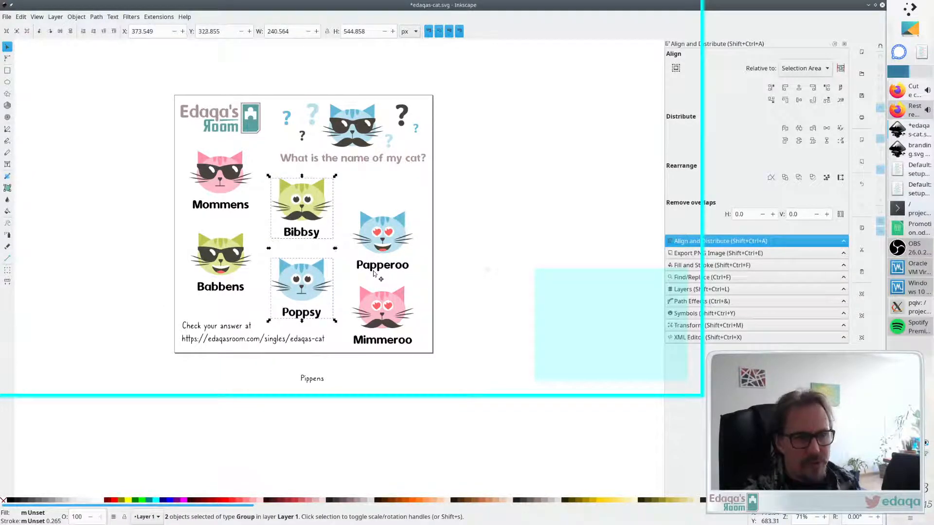
key(Down)
key(Down)
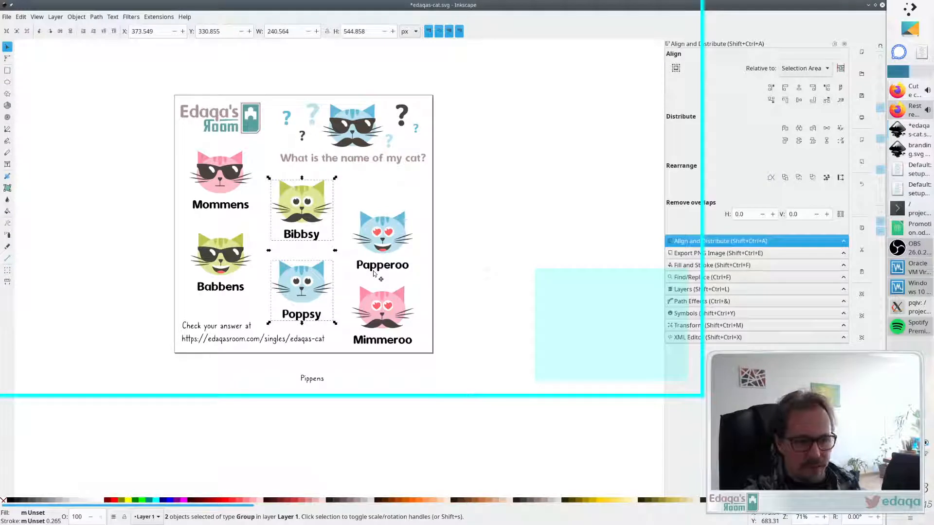
key(Down)
key(Down)
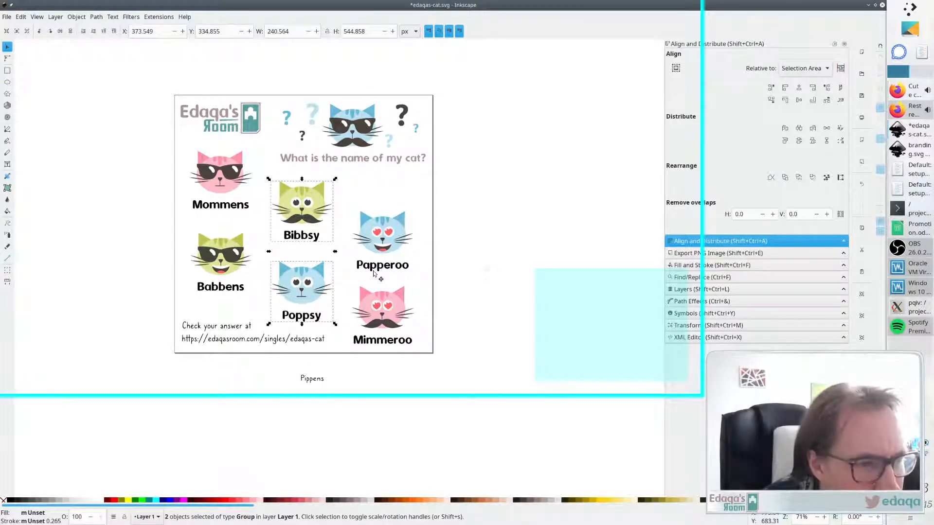
key(Down)
click(488, 211)
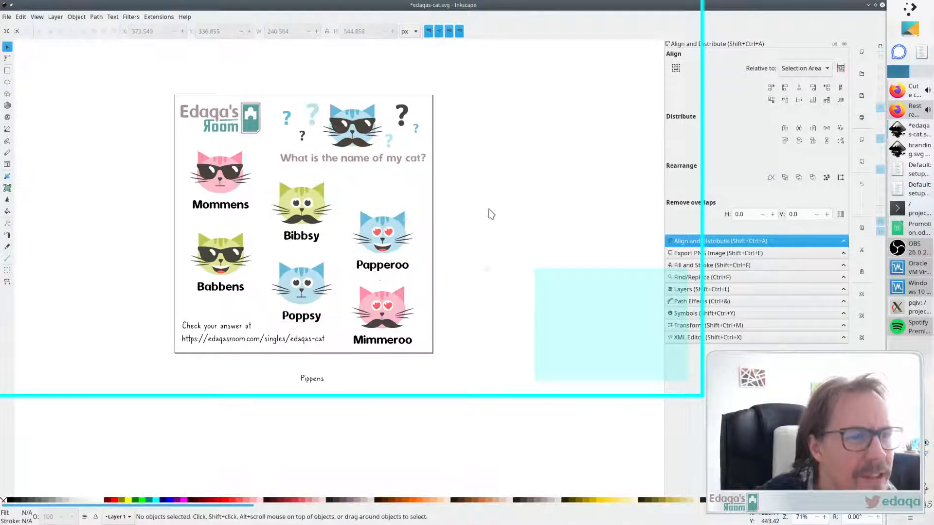
- Fine-tune the Papperoo cat's vertical position with small up and down nudges
click(377, 237)
key(Up)
key(Up)
key(Up)
key(Up)
key(Up)
key(Up)
key(Up)
key(Up)
key(Up)
key(Up)
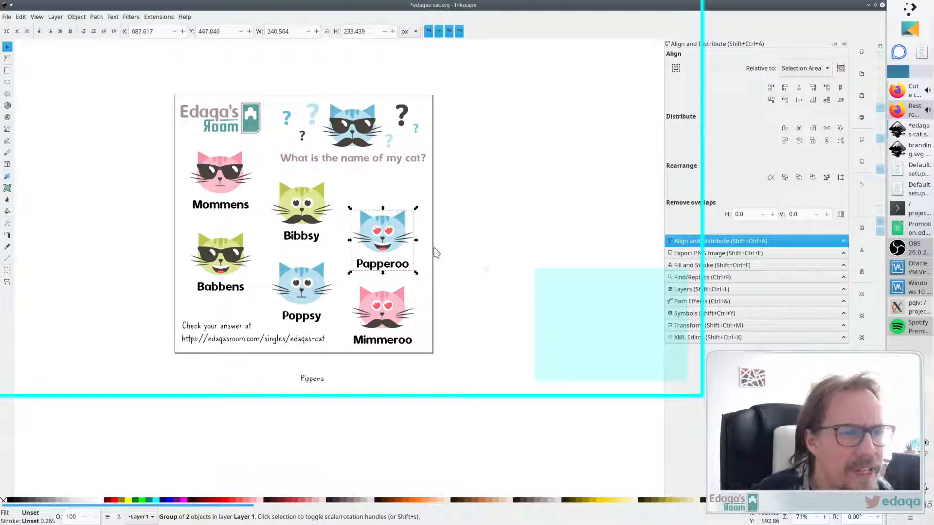
key(Up)
key(Up)
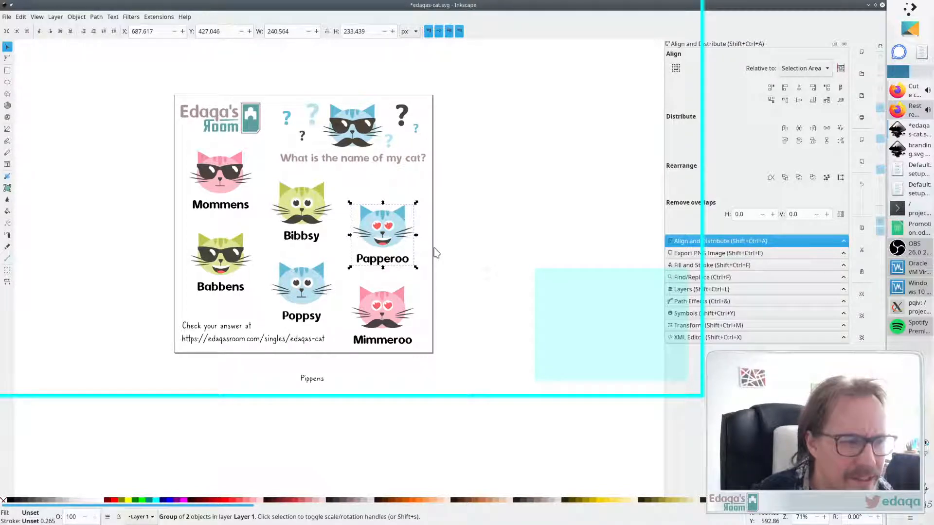
key(Down)
key(Down)
key(Down)
key(Down)
key(Down)
key(Down)
key(Down)
key(Down)
key(Down)
key(Down)
key(Down)
key(Down)
key(Down)
key(Down)
key(Down)
key(Down)
key(Down)
key(Down)
key(Down)
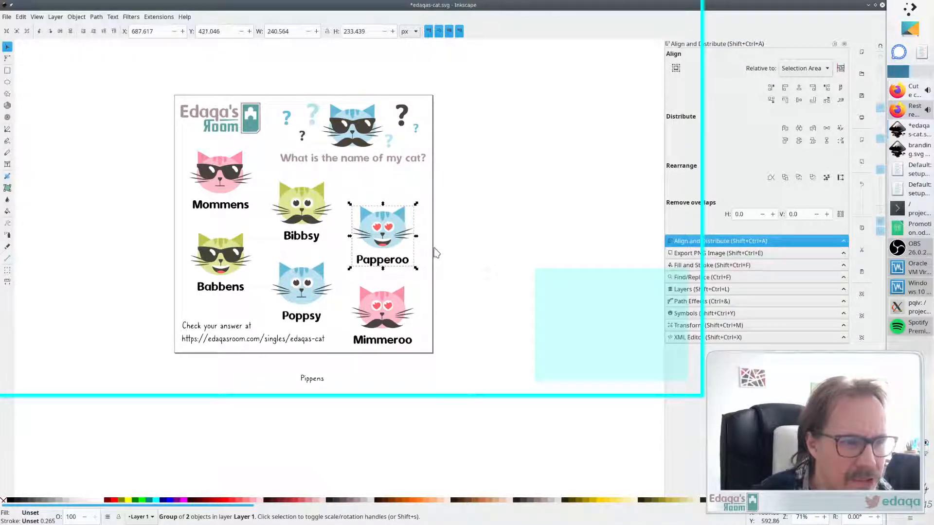
key(Up)
key(Up)
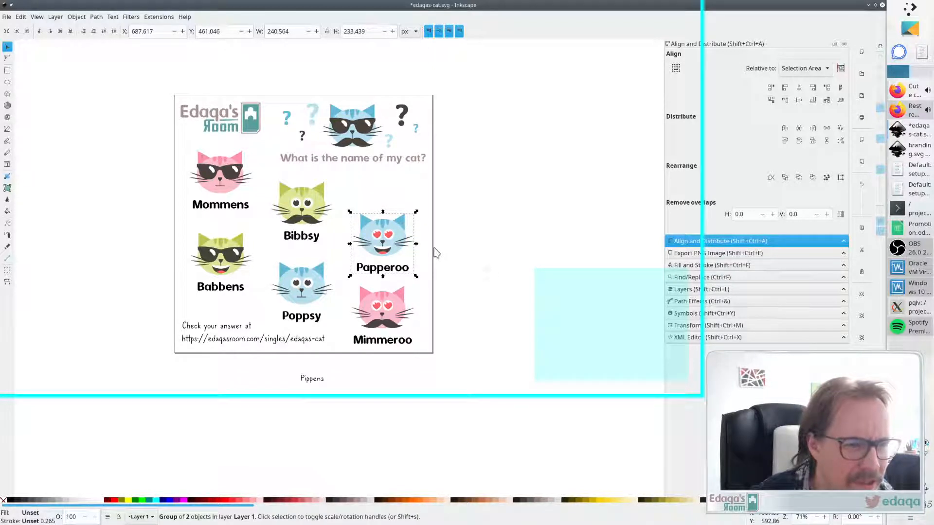
key(Up)
key(Up)
key(Up)
key(Up)
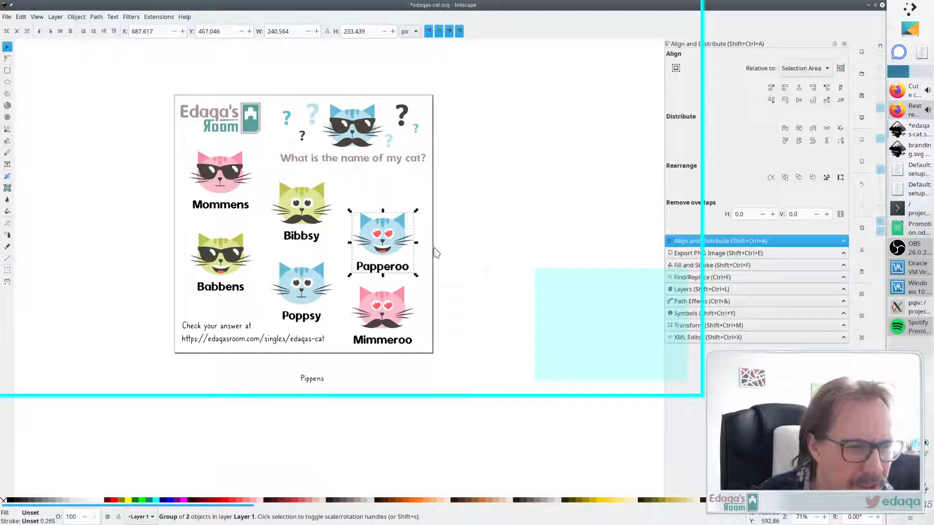
key(Up)
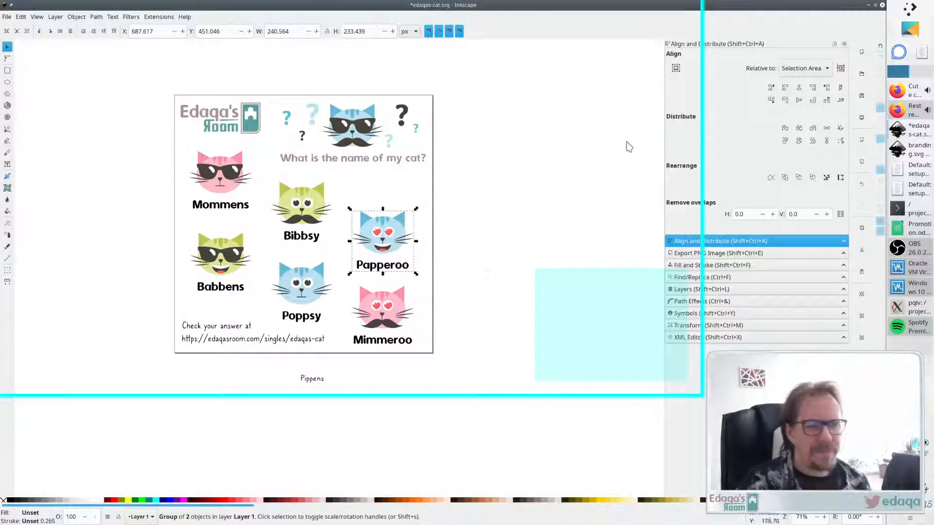
key(Escape)
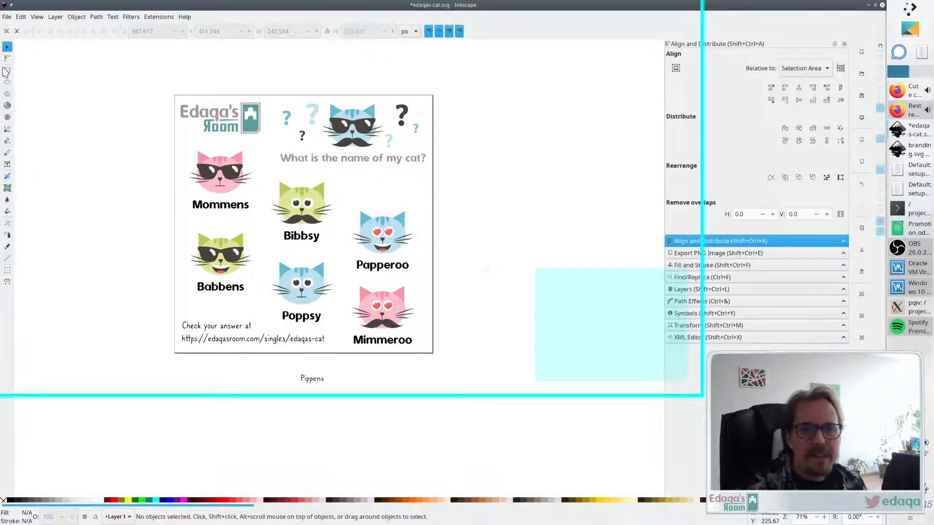
- Draw a thin horizontal rectangle about 1200 × 31 px across the top cat row and set its opacity to 50
click(7, 71)
drag(155, 205, 465, 213)
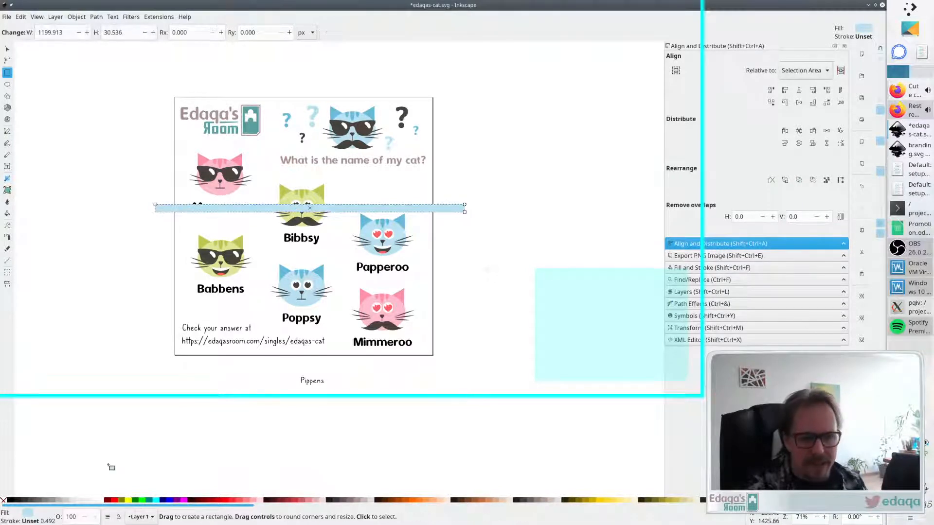
double_click(73, 517)
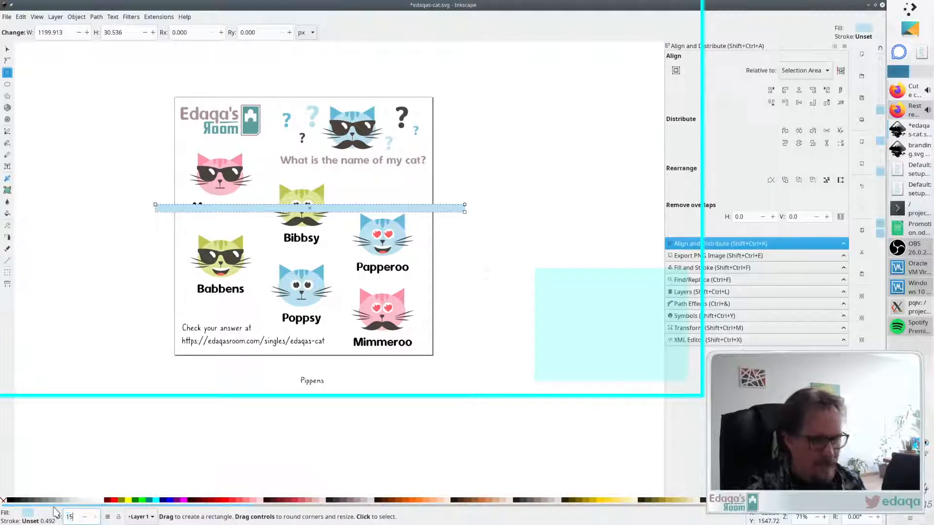
key(Return)
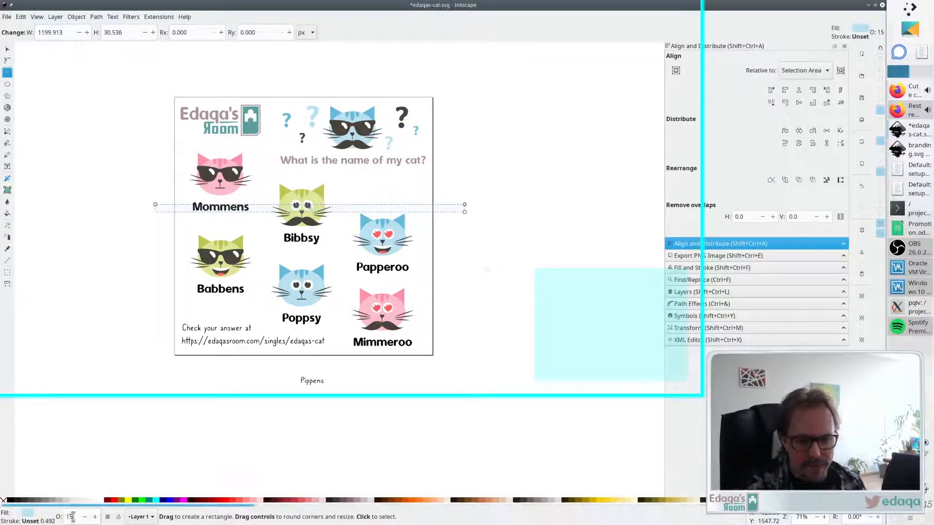
text(50)
key(Return)
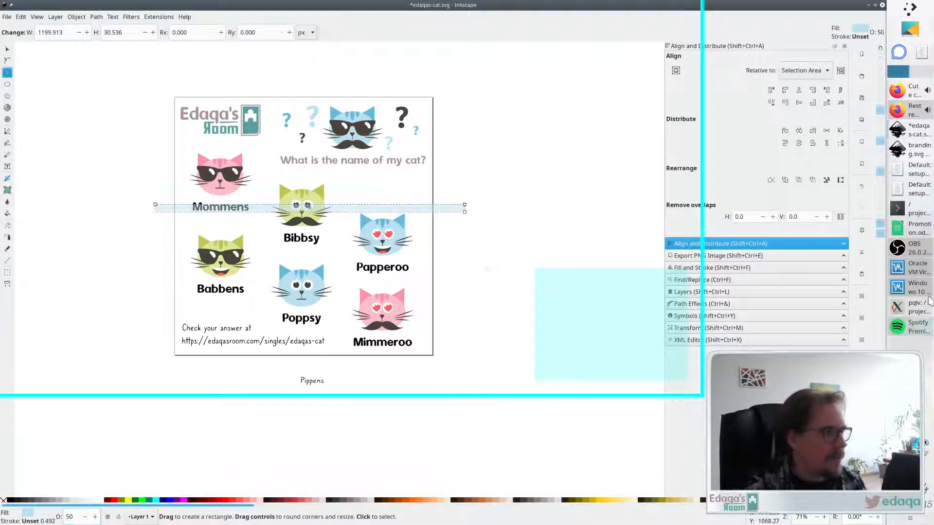
click(907, 118)
mouse_move(899, 251)
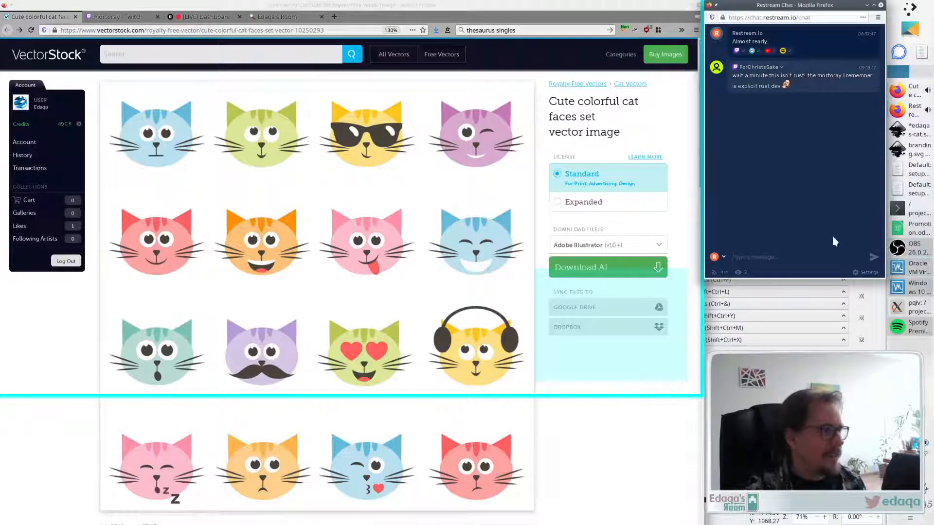
click(912, 153)
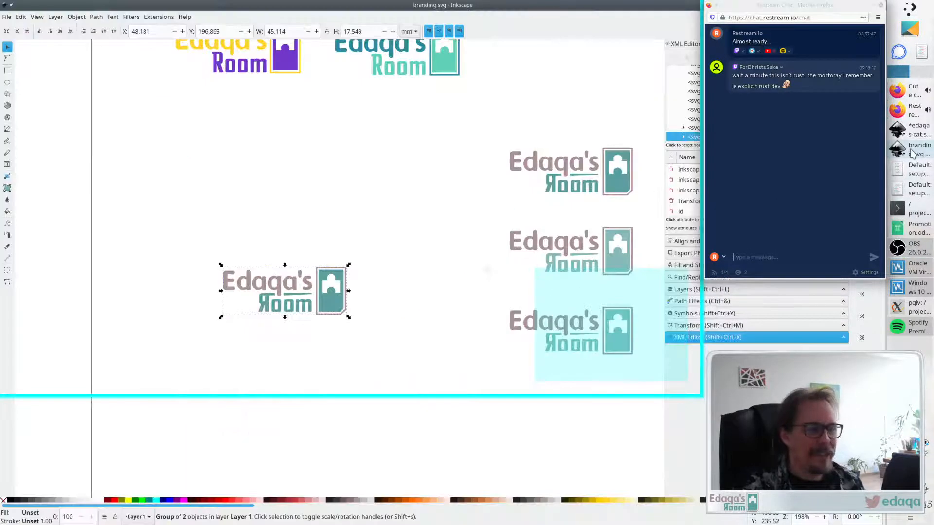
click(905, 137)
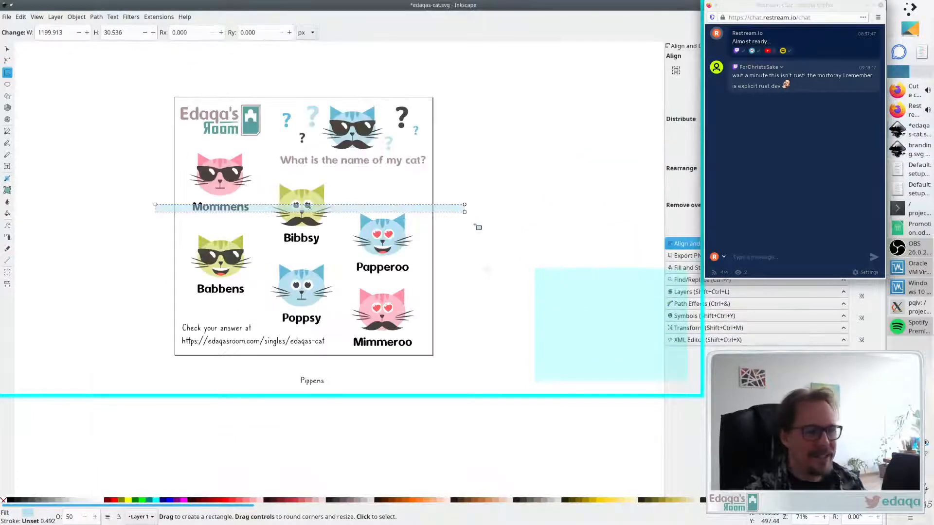
key(s)
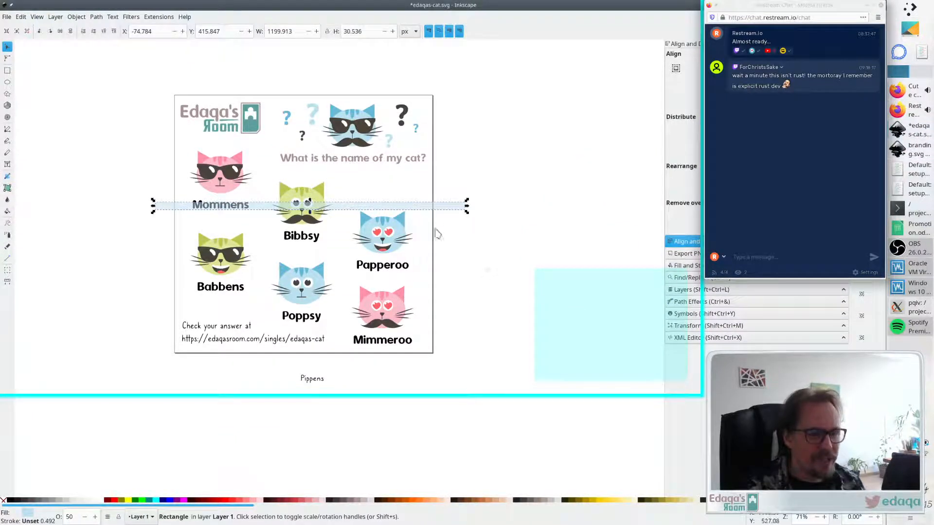
- Nudge the translucent guide bar slightly lower across the top cat row
drag(443, 209, 439, 211)
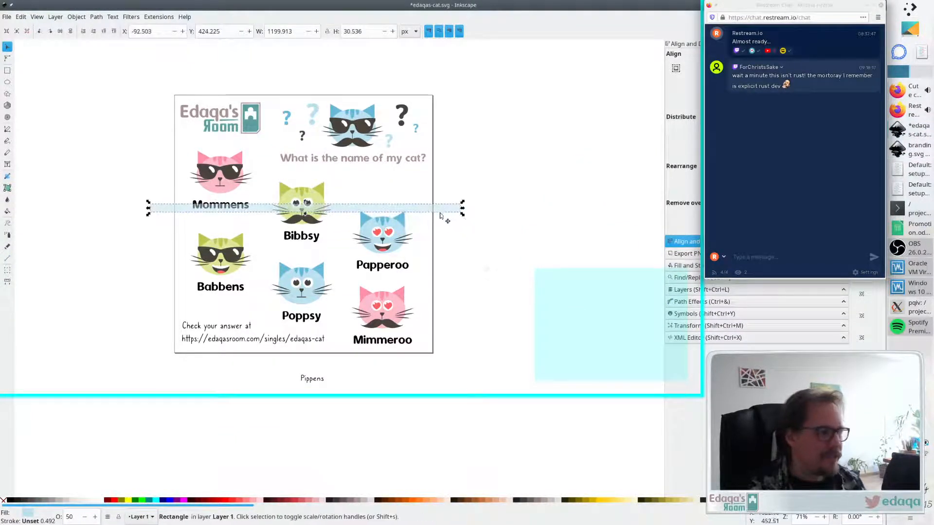
click(912, 90)
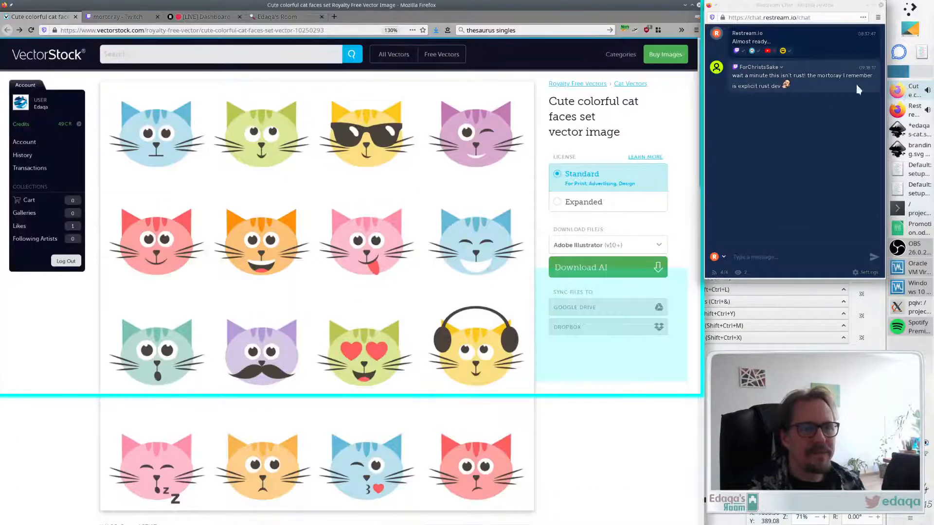
click(274, 15)
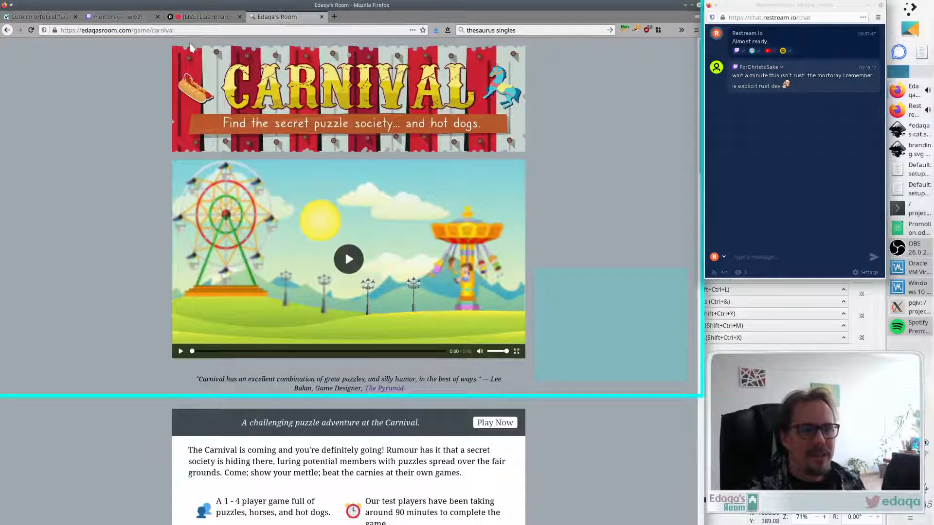
scroll(516, 113, down, 3)
scroll(516, 114, up, 3)
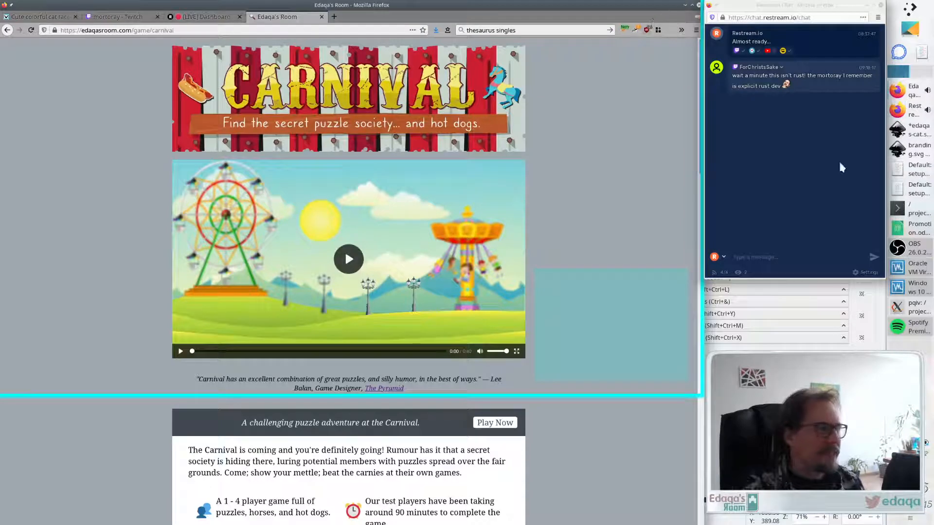
click(909, 149)
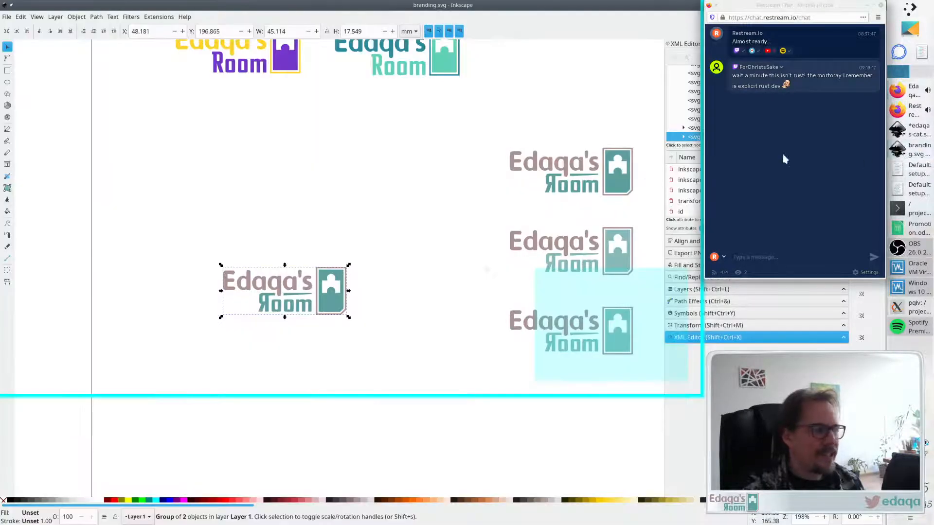
click(908, 130)
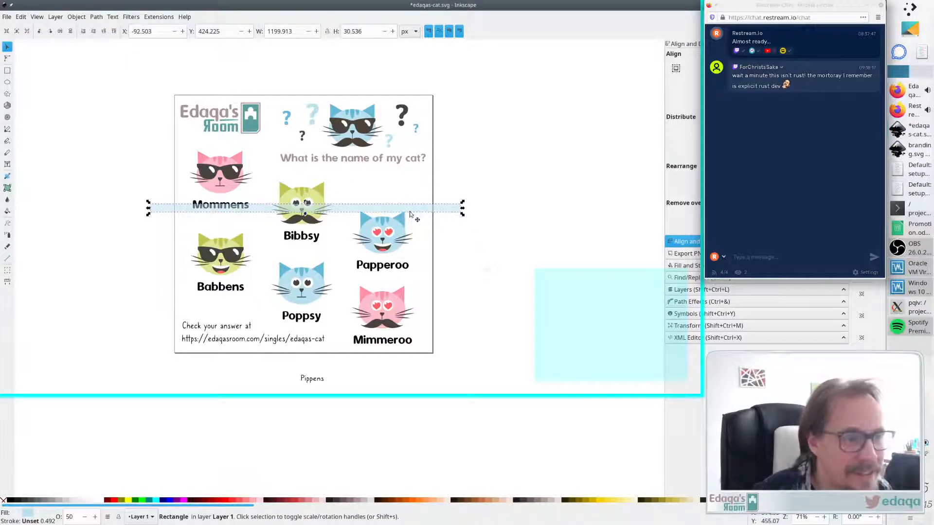
- Nudge the translucent guide bar down until it lines up under the Bibbsy cat's label
key(Up)
key(Up)
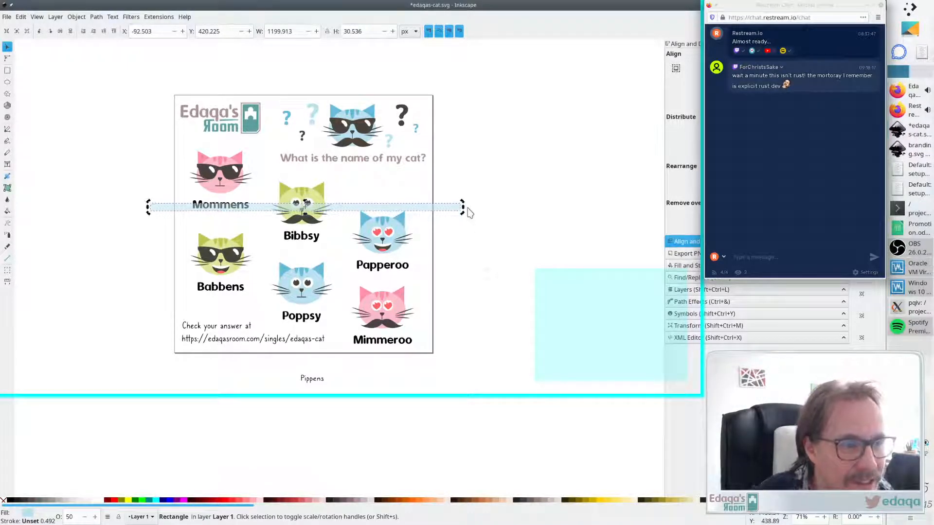
key(Down)
key(Down)
key(Down)
key(Down)
key(Down)
key(Down)
key(Down)
key(Down)
key(Down)
key(Down)
key(Down)
key(Down)
key(Down)
key(Down)
key(Down)
key(Down)
key(Down)
key(Down)
key(Down)
key(Down)
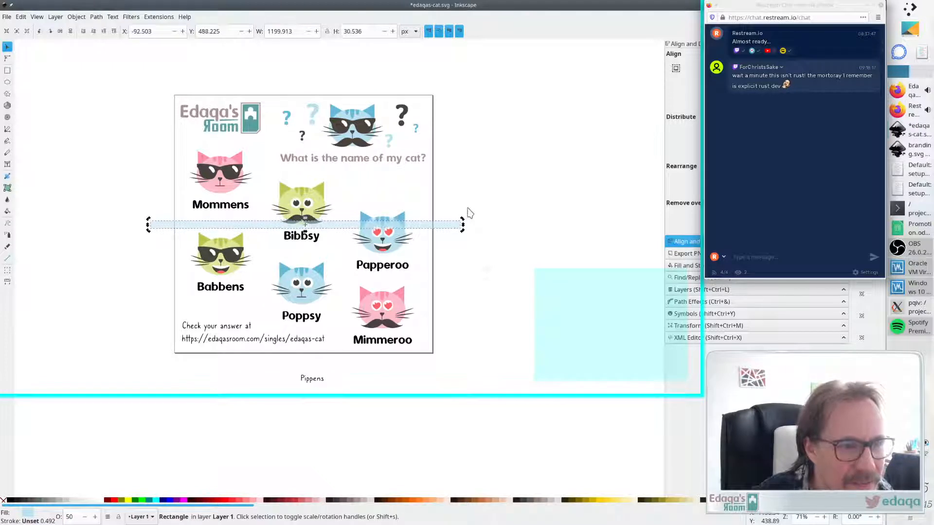
key(Down)
key(Down)
key(Down)
key(Down)
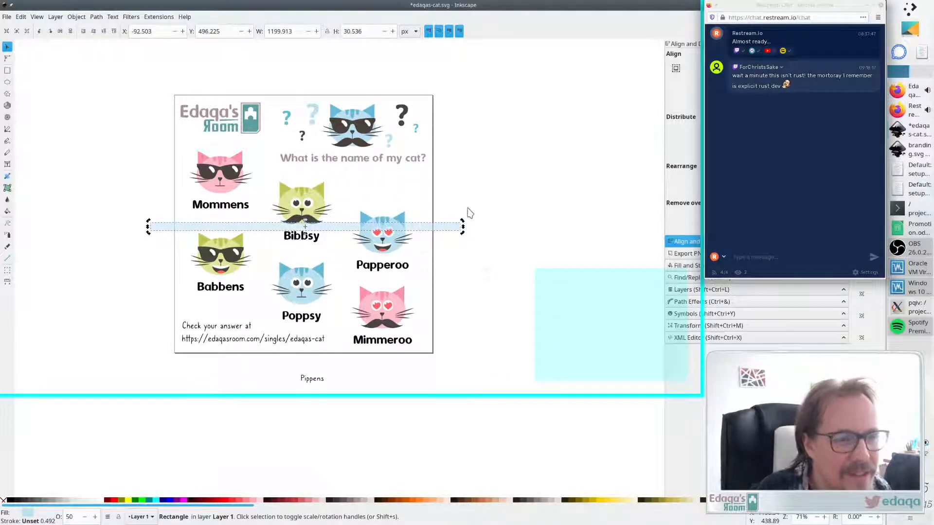
- Move the guide bar down to the Poppsy row and nudge the Poppsy cat up to align with it
drag(347, 230, 349, 280)
click(307, 302)
key(Up)
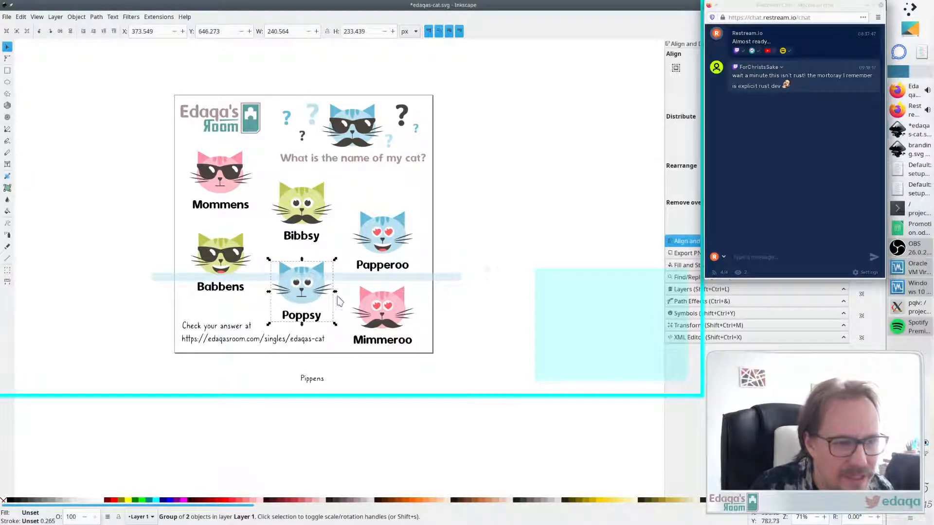
click(375, 279)
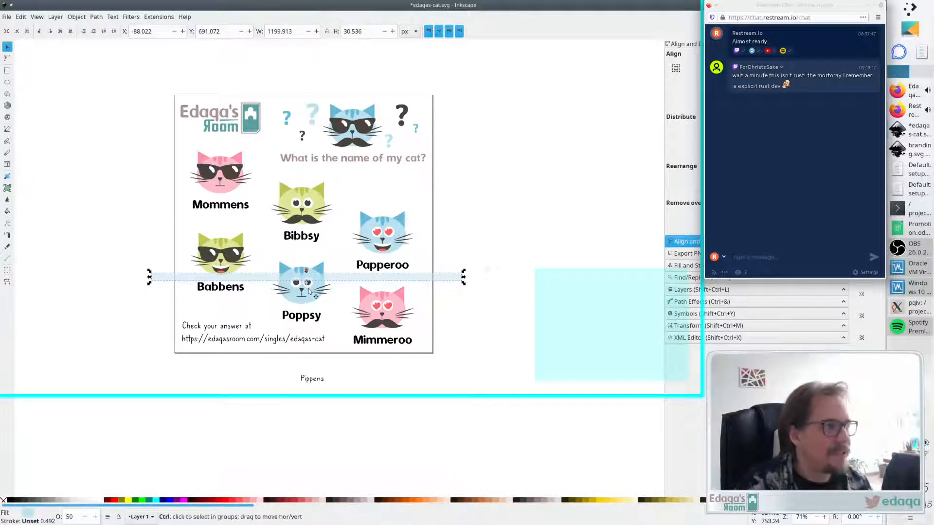
scroll(306, 296, up, 1)
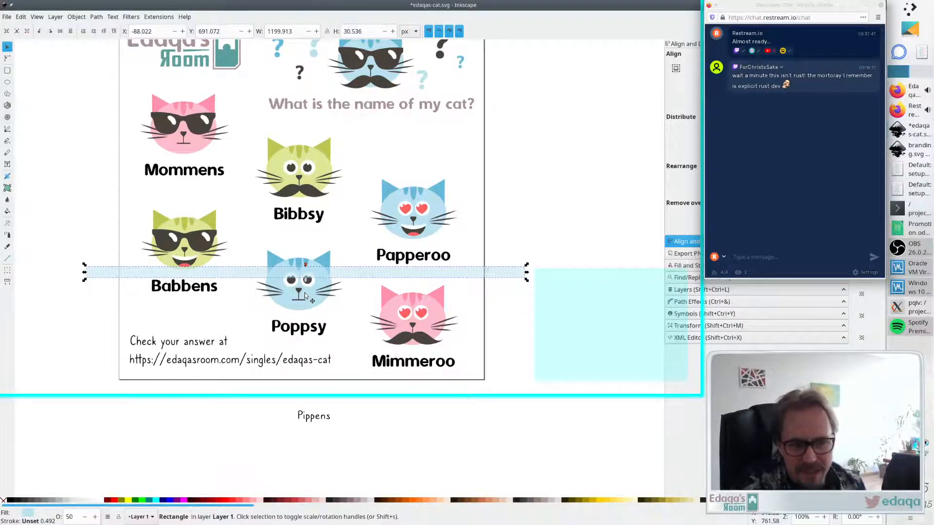
key(Down)
key(Down)
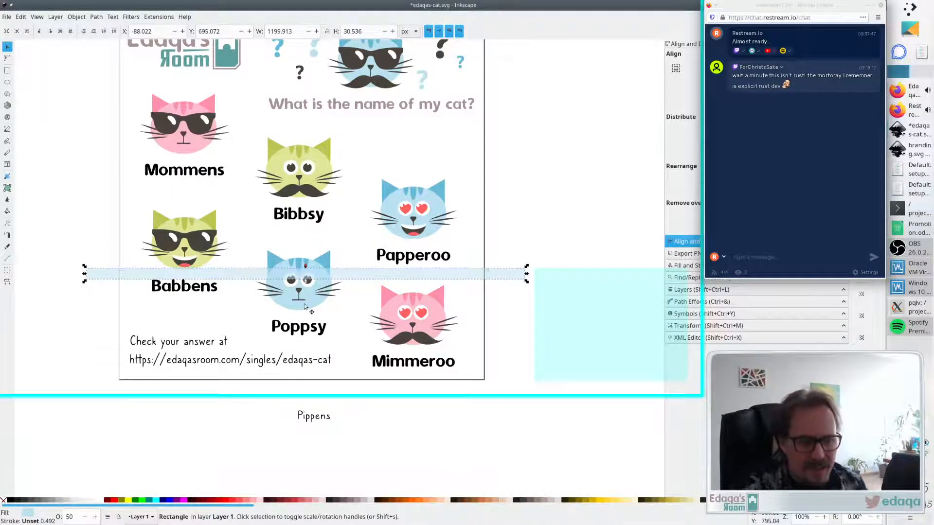
click(305, 303)
key(Up)
key(Up)
click(583, 249)
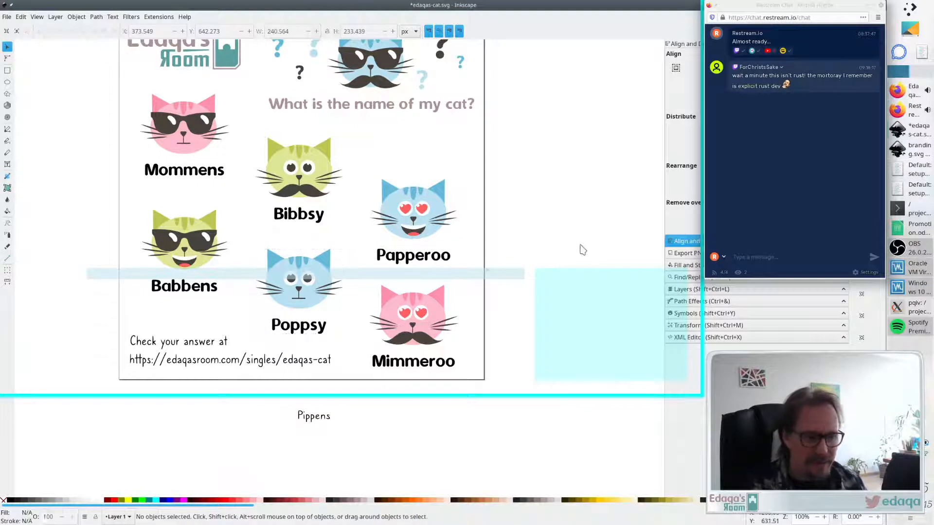
- Move the guide bar down to the Mimmeroo row and nudge the Mimmeroo cat down one step
drag(384, 275, 381, 319)
click(438, 333)
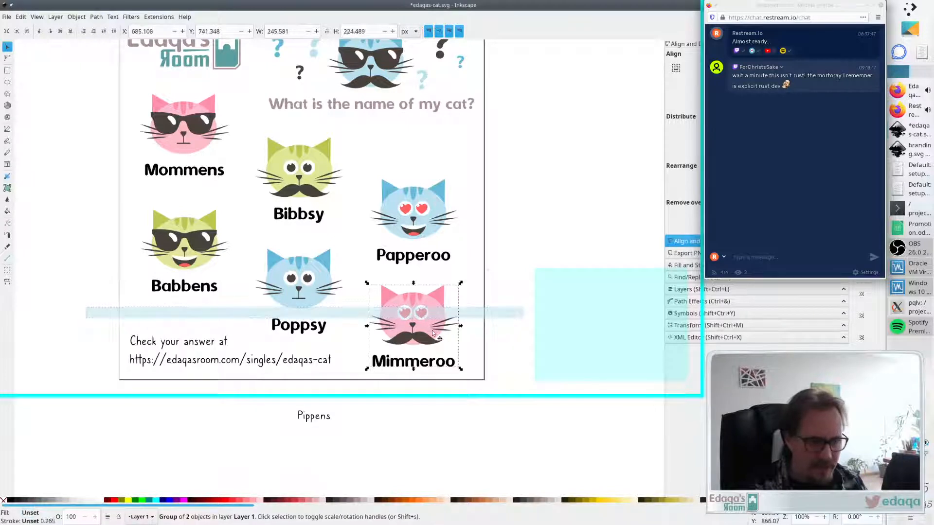
key(Down)
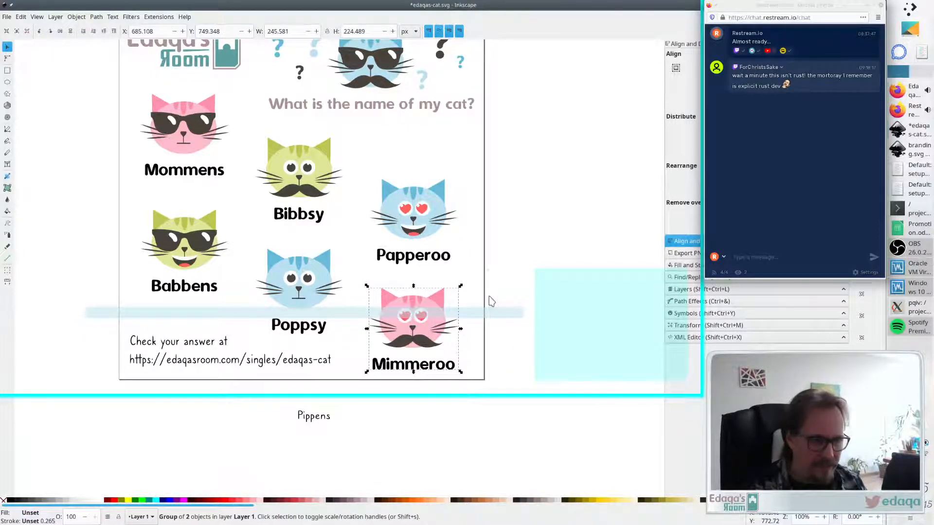
click(533, 234)
- Move the guide bar up to the Papperoo row and nudge the Papperoo cat up three steps
drag(336, 317, 343, 206)
click(422, 231)
key(Up)
key(Up)
key(Up)
key(Up)
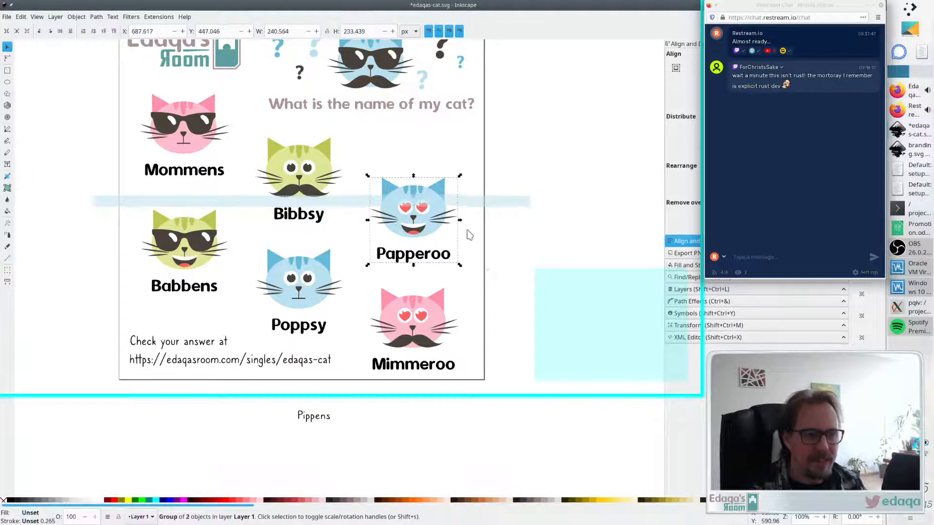
click(479, 249)
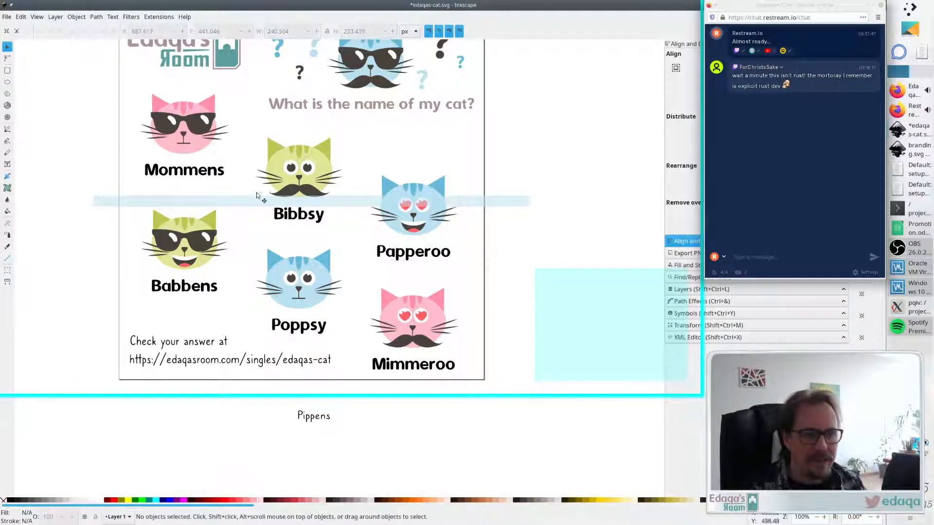
- Move the guide bar up to the Mommens row and nudge the Bibbsy cat up five steps
drag(240, 193, 235, 159)
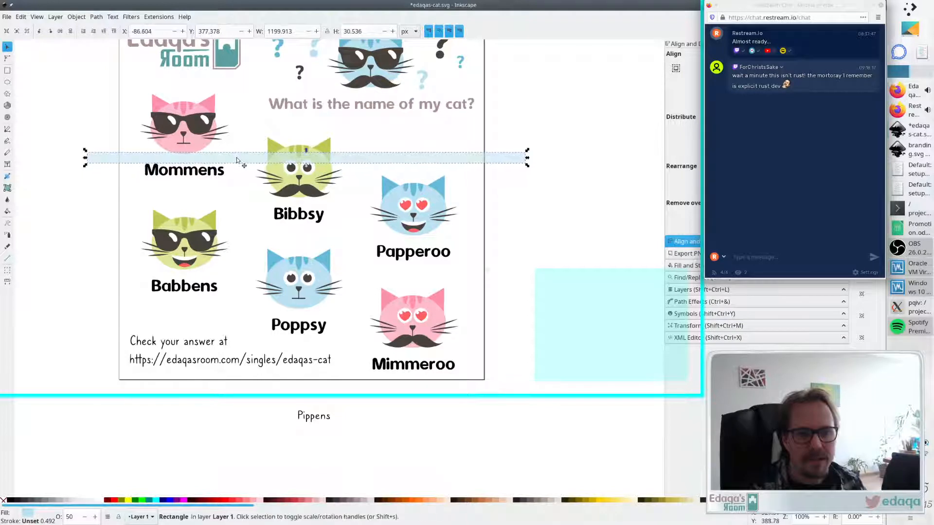
click(286, 184)
key(Up)
key(Up)
key(Up)
key(Up)
key(Up)
key(Up)
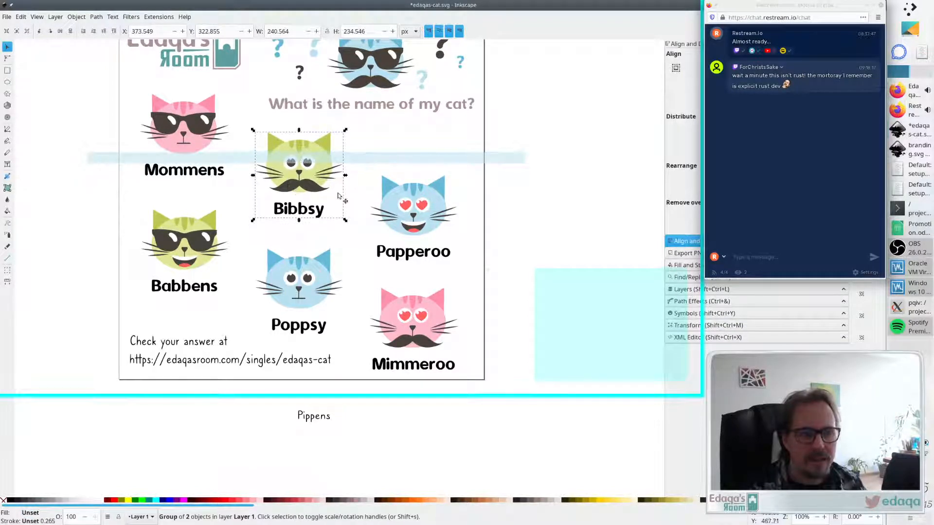
click(512, 197)
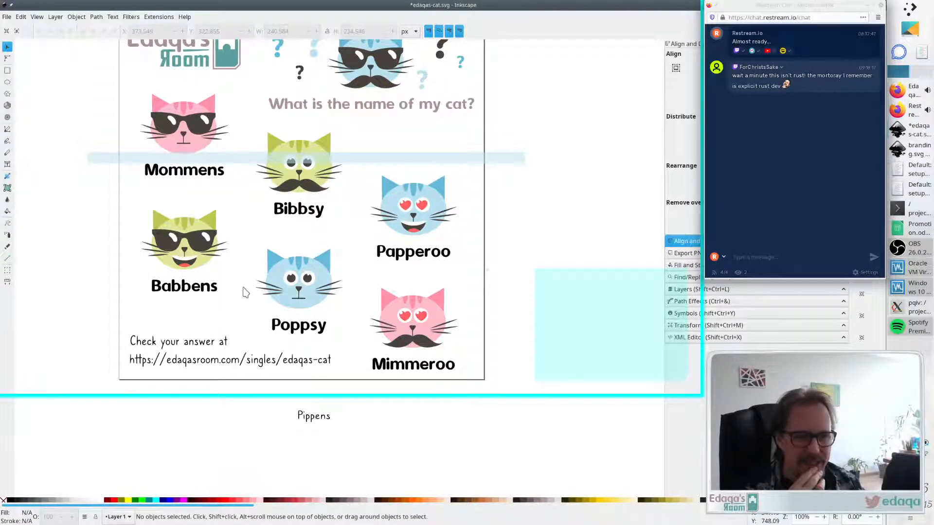
- Move the guide bar below the top row and nudge the Mommens, Bibbsy and Papperoo cats up together slightly
drag(356, 162, 355, 229)
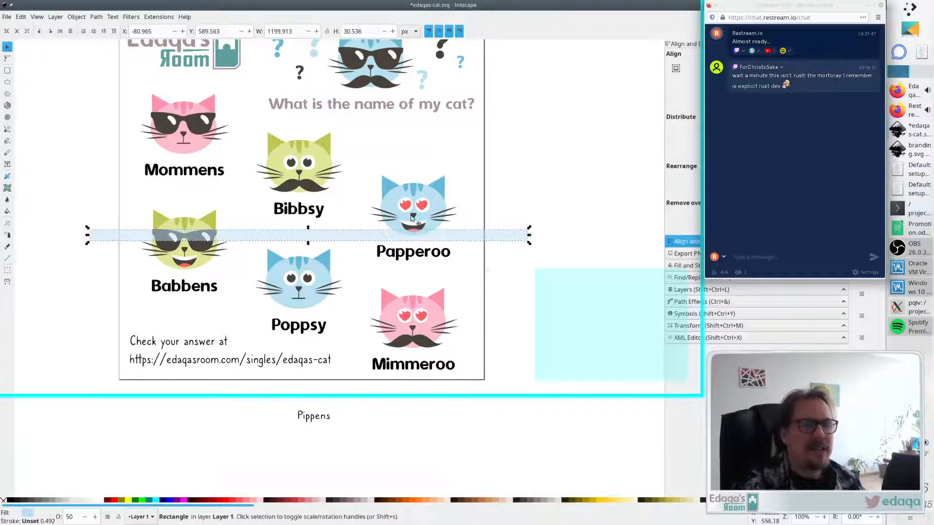
shift+click(412, 216)
shift+click(291, 179)
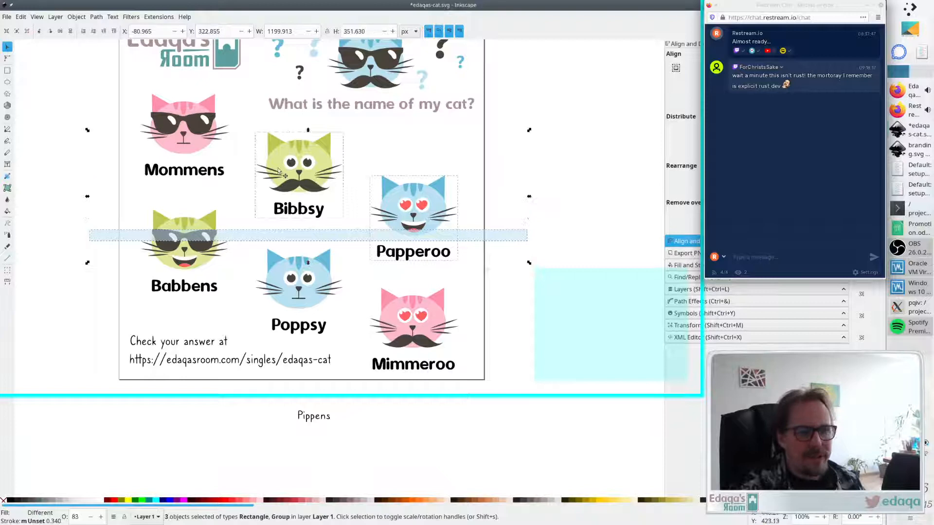
shift+click(203, 135)
shift+click(355, 236)
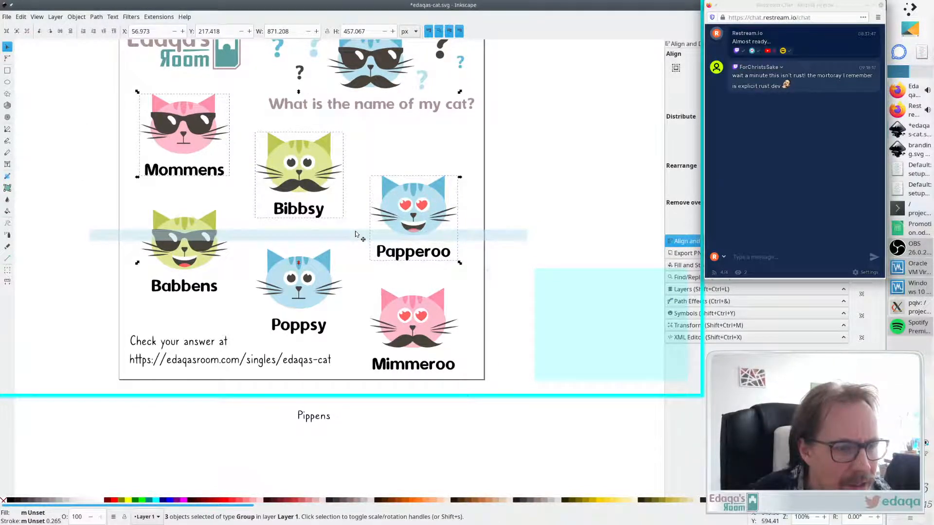
key(Up)
key(Up)
key(Up)
key(Up)
key(Up)
key(Up)
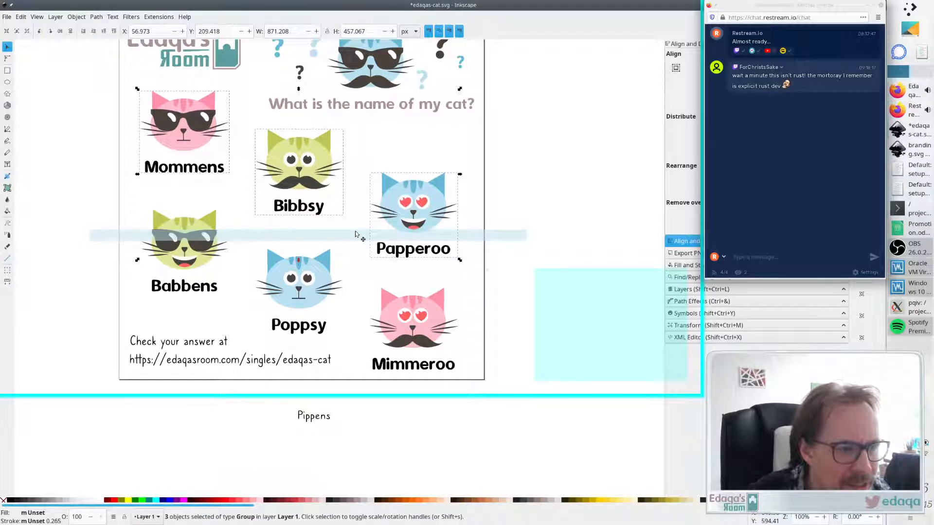
key(ctrl+Down)
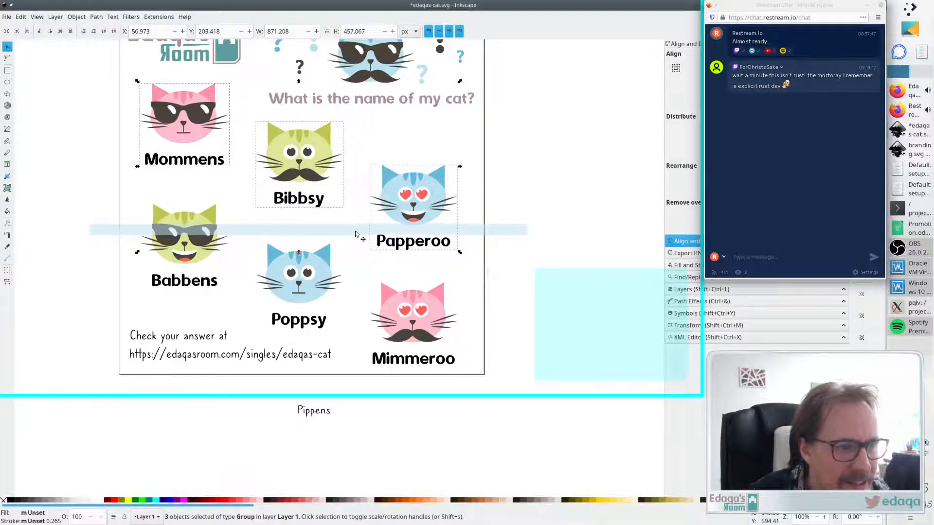
key(alt+Down)
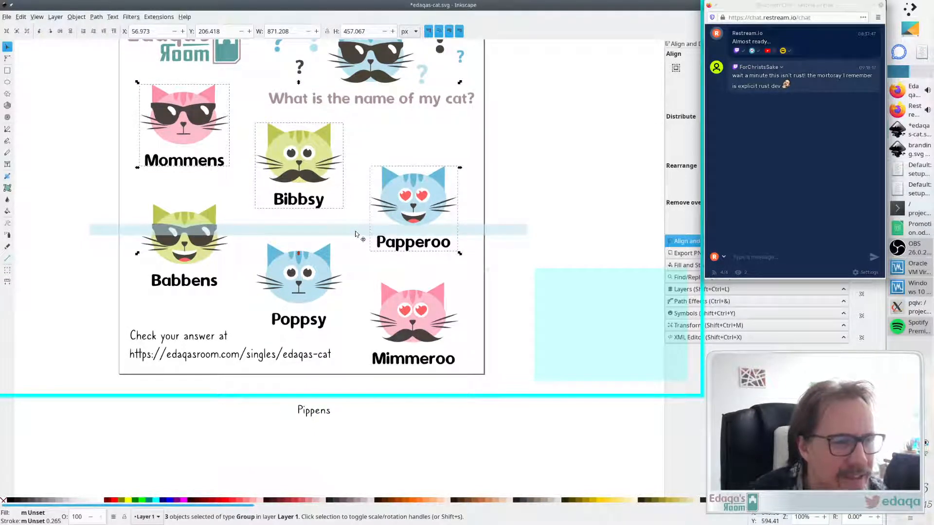
click(509, 182)
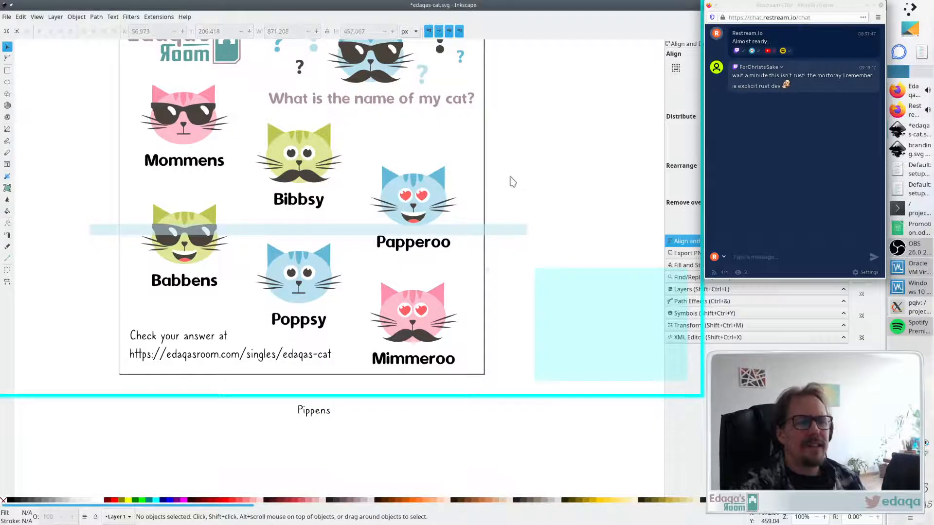
- Move the translucent guide bar off the page to the right side of the canvas
click(292, 229)
drag(291, 229, 598, 144)
scroll(456, 152, down, 3)
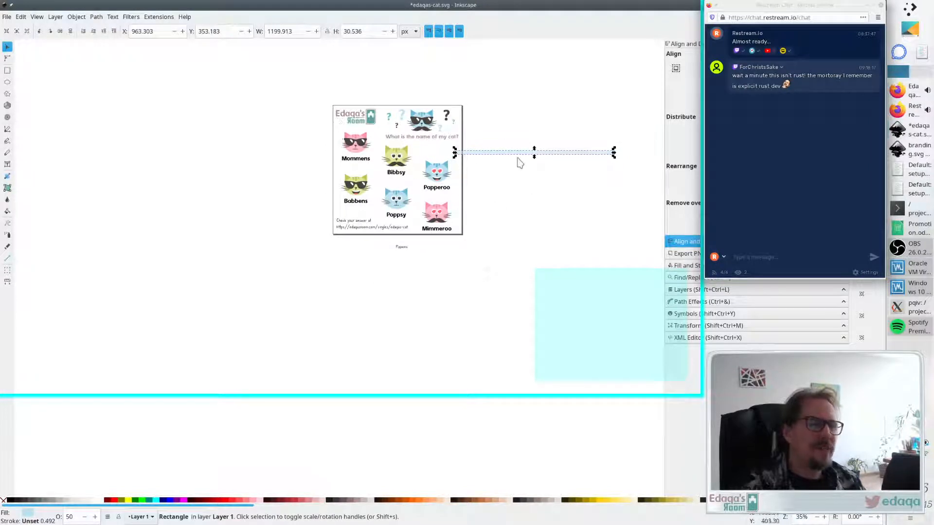
click(510, 166)
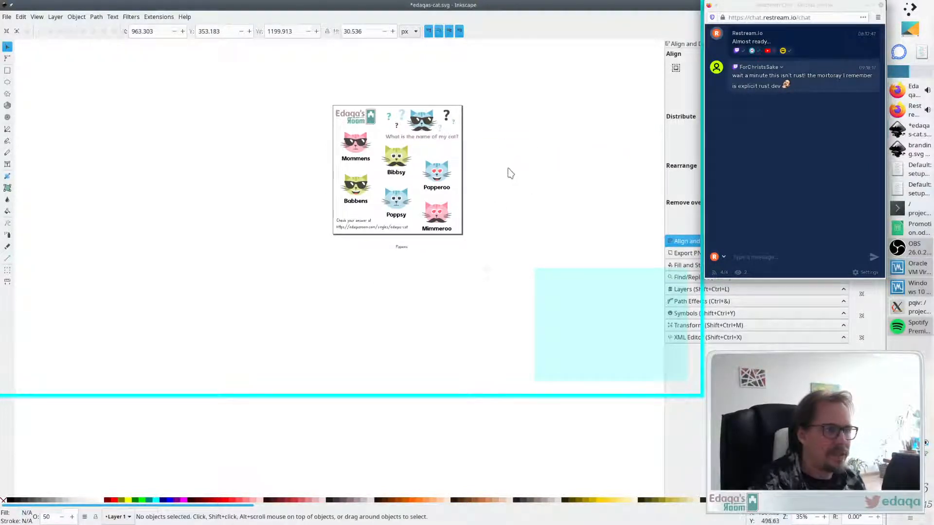
scroll(499, 175, up, 2)
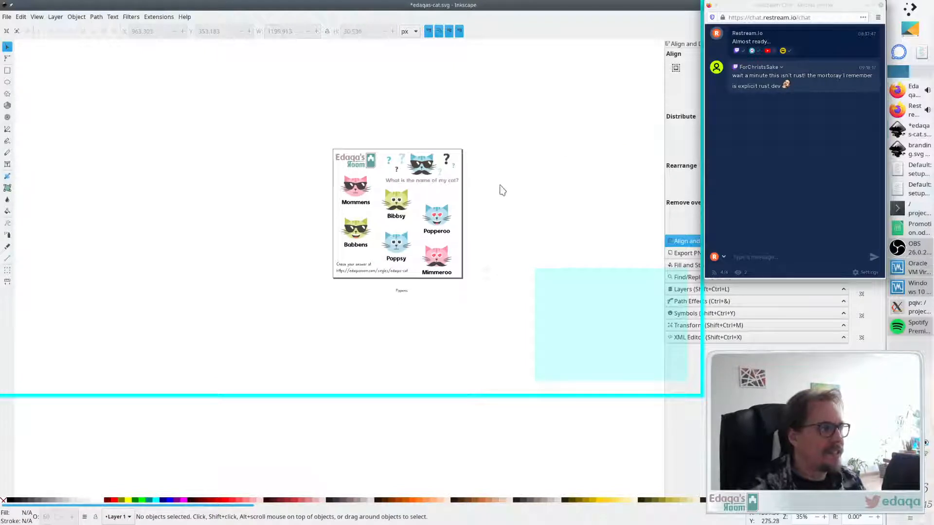
key(shift)
scroll(497, 202, right, 2)
scroll(486, 202, left, 1)
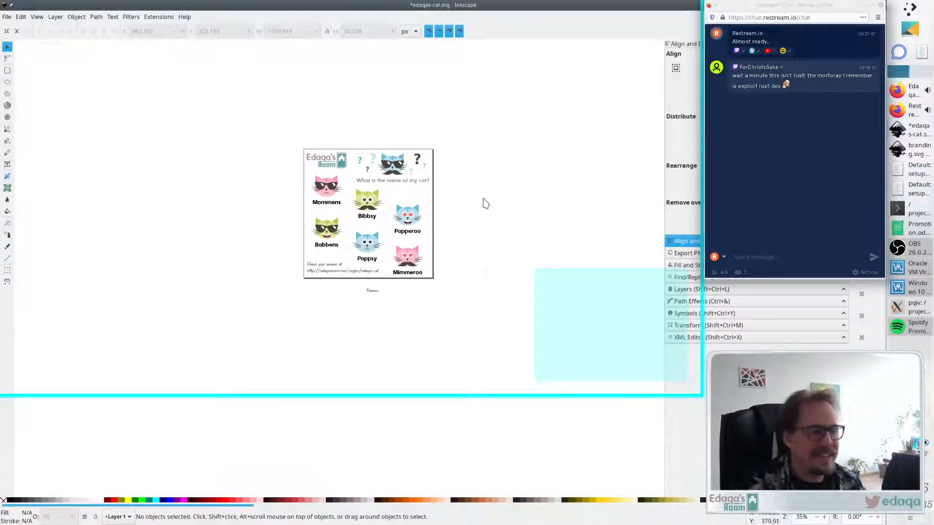
scroll(464, 212, up, 1)
scroll(464, 212, up, 1)
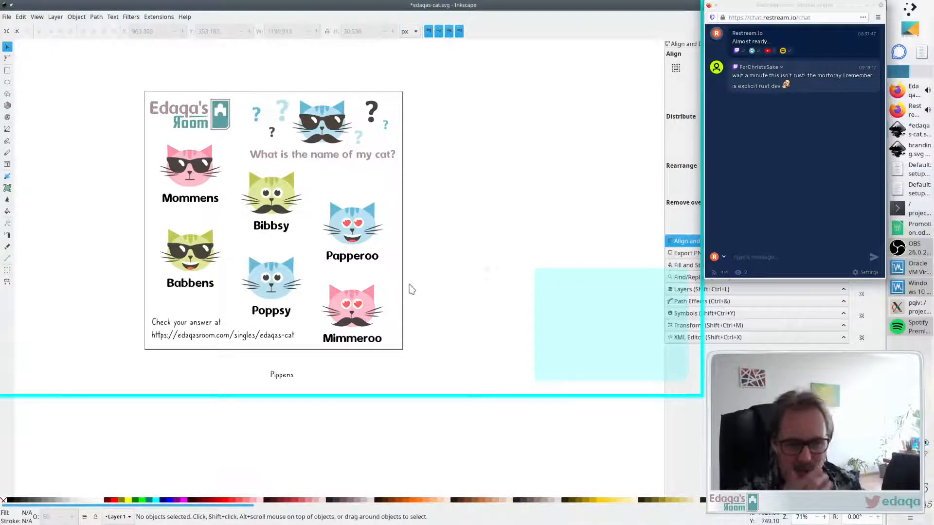
- Inspect the mystery cat and each question mark around it by selecting them one at a time
click(216, 122)
click(477, 133)
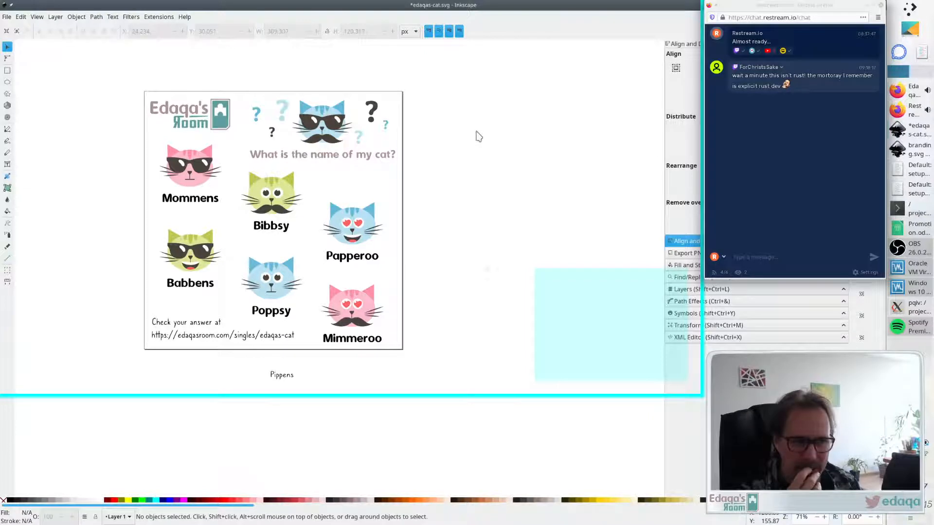
click(310, 130)
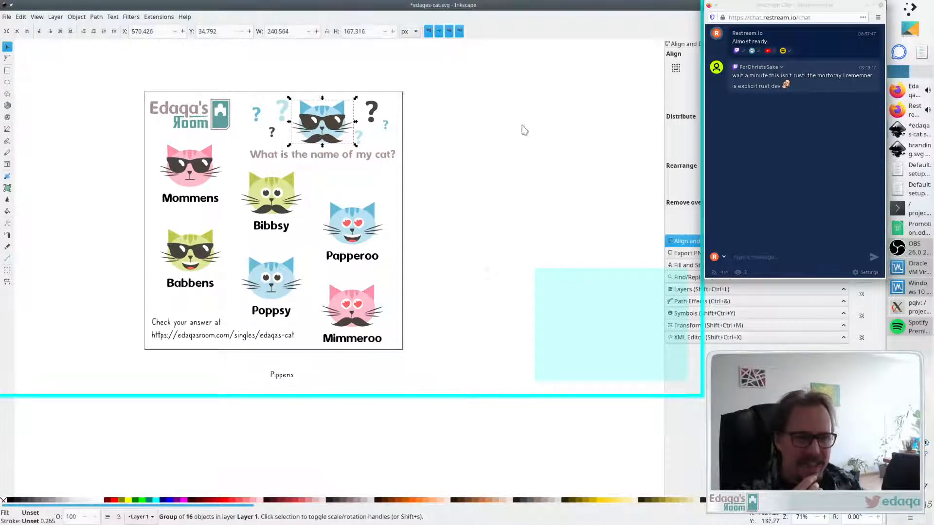
click(444, 135)
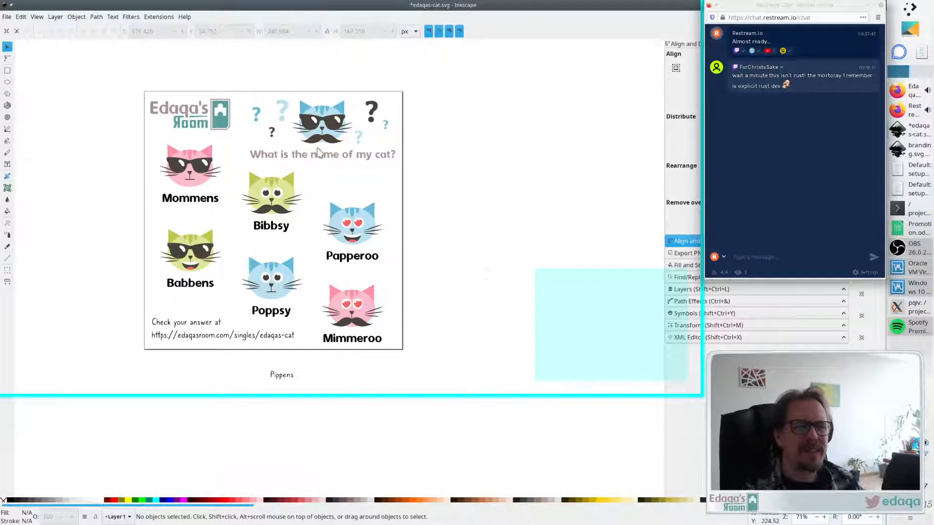
click(281, 107)
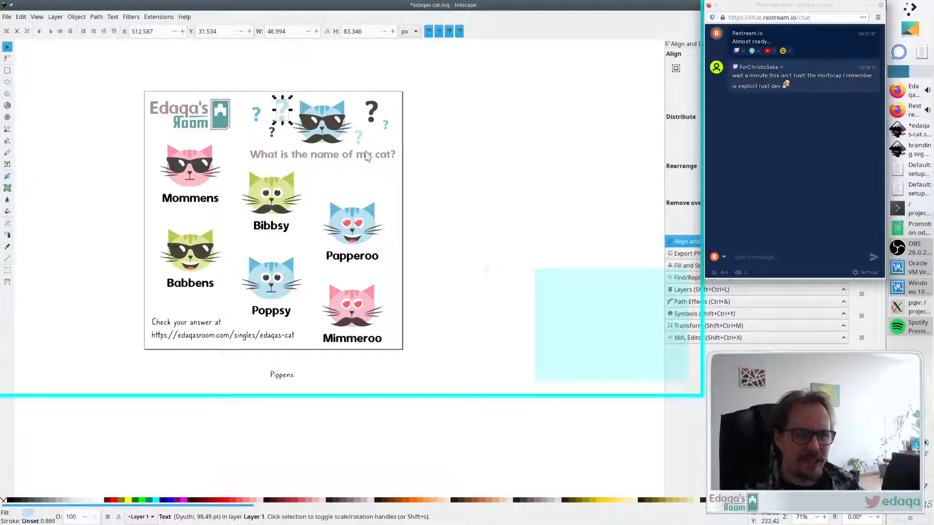
click(424, 154)
click(371, 110)
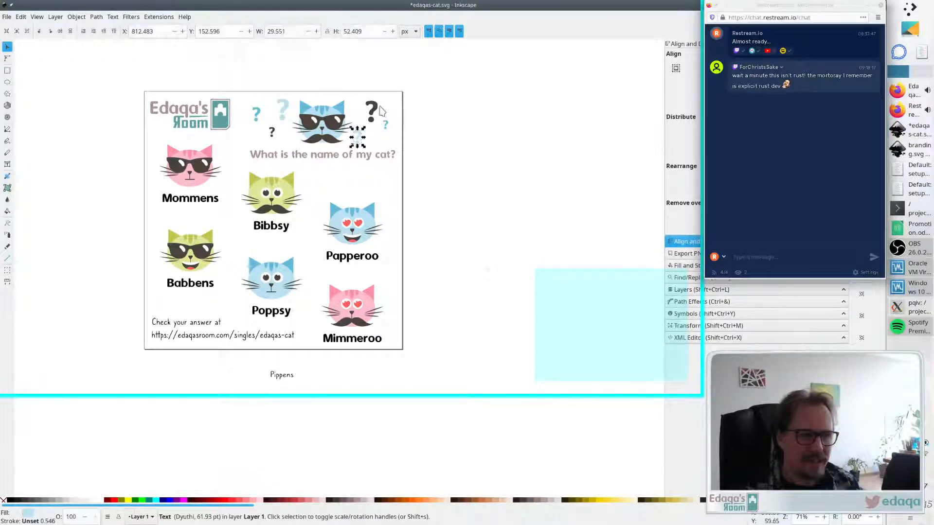
click(447, 144)
click(272, 132)
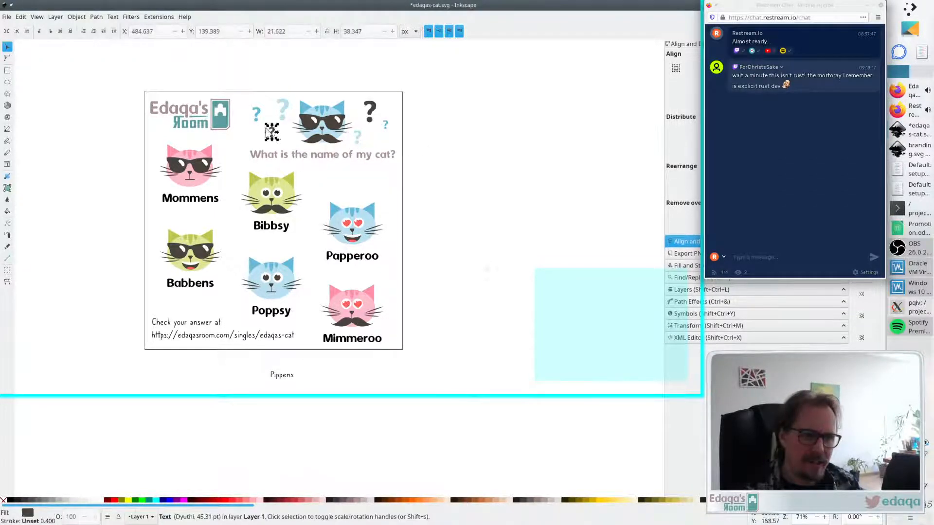
click(257, 116)
click(448, 134)
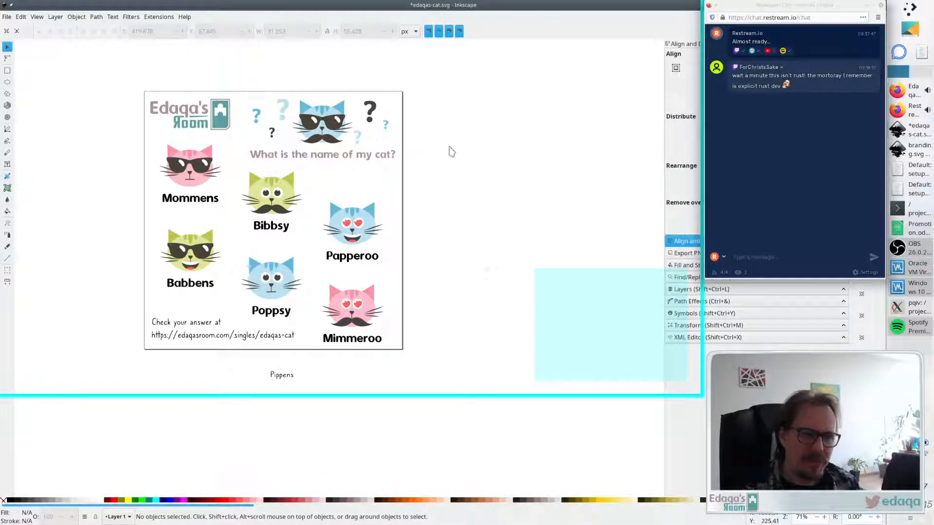
click(385, 126)
click(440, 139)
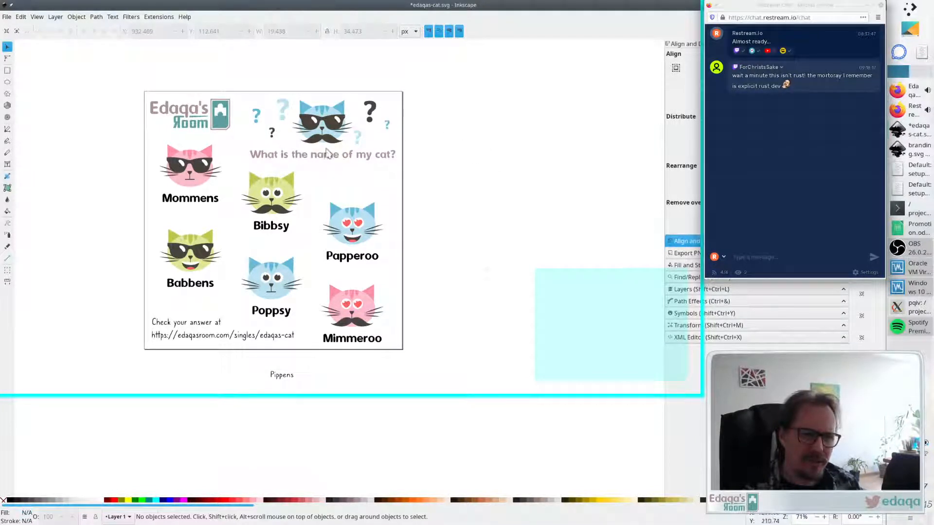
click(272, 131)
click(444, 124)
- Group the mystery cat and its surrounding question marks into a single group
drag(439, 84, 240, 153)
key(ctrl+g)
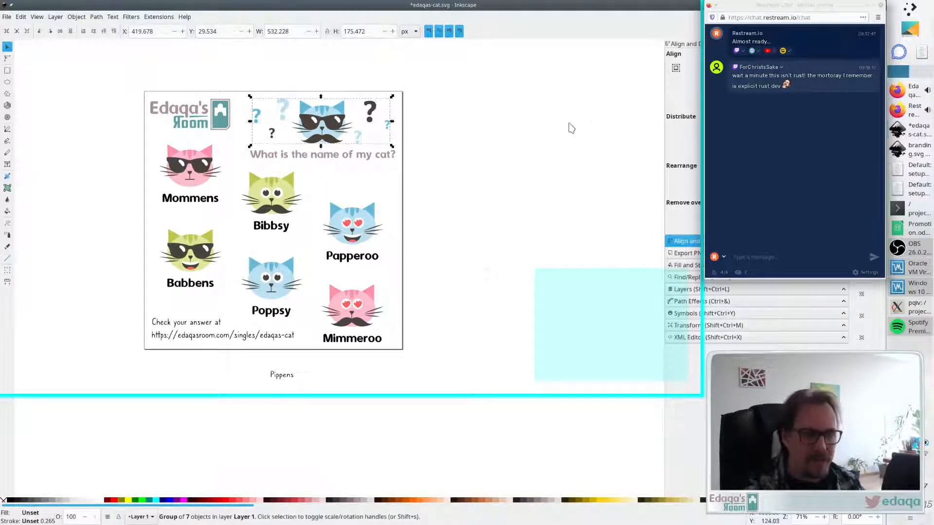
click(553, 130)
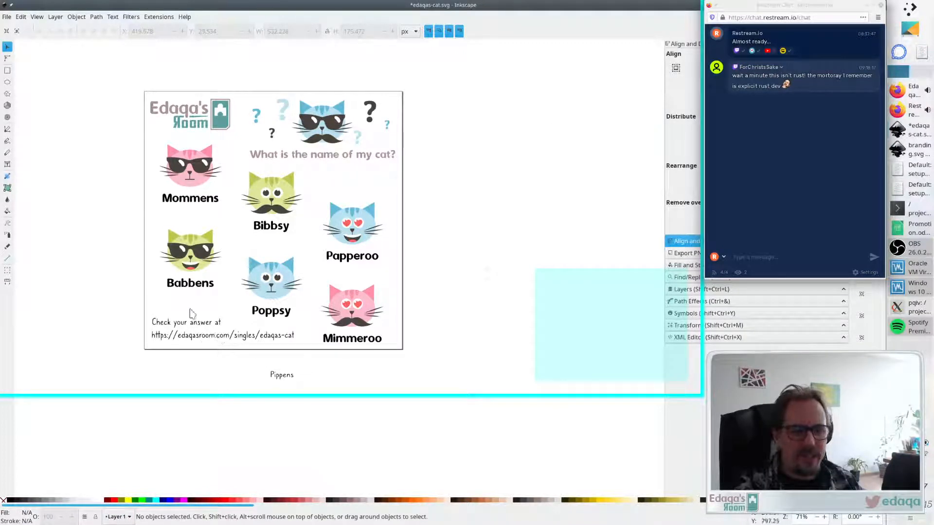
- Move the Pippens label further down below the page, off the visible canvas area
drag(288, 376, 280, 381)
click(381, 368)
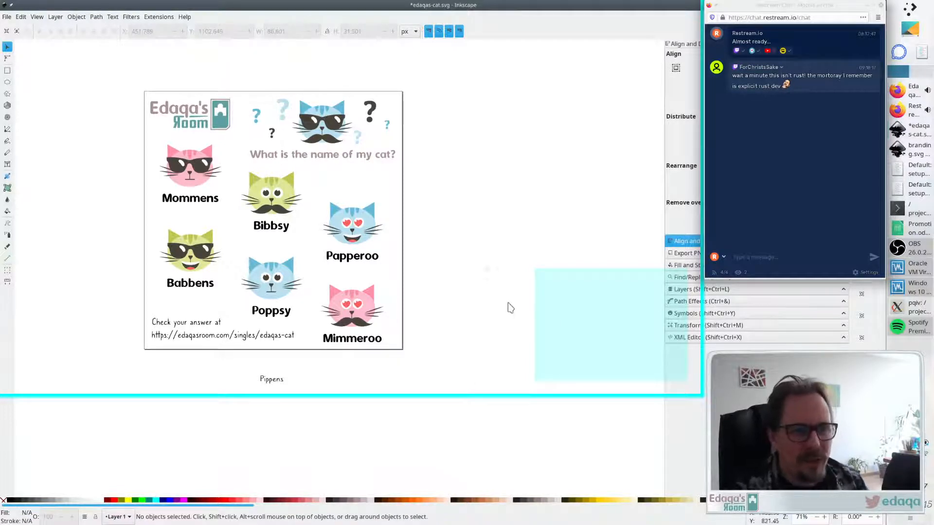
drag(271, 380, 268, 403)
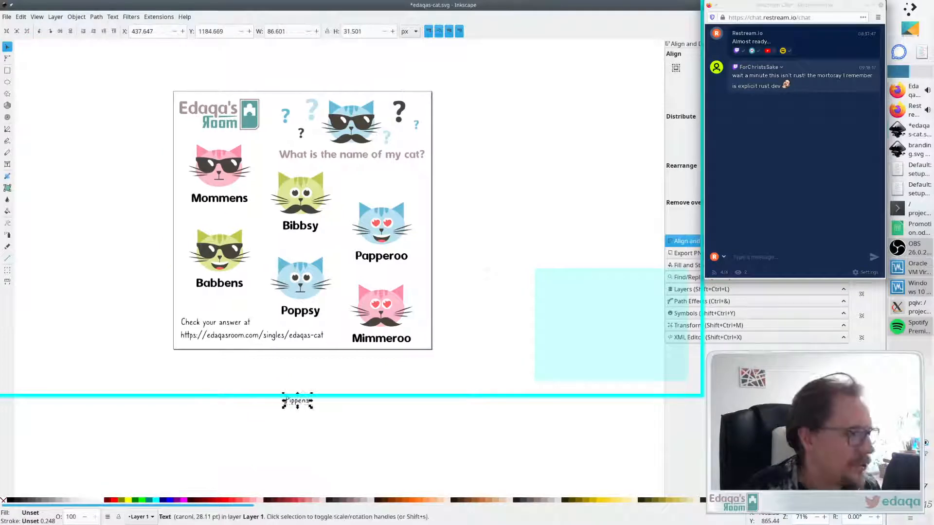
click(920, 250)
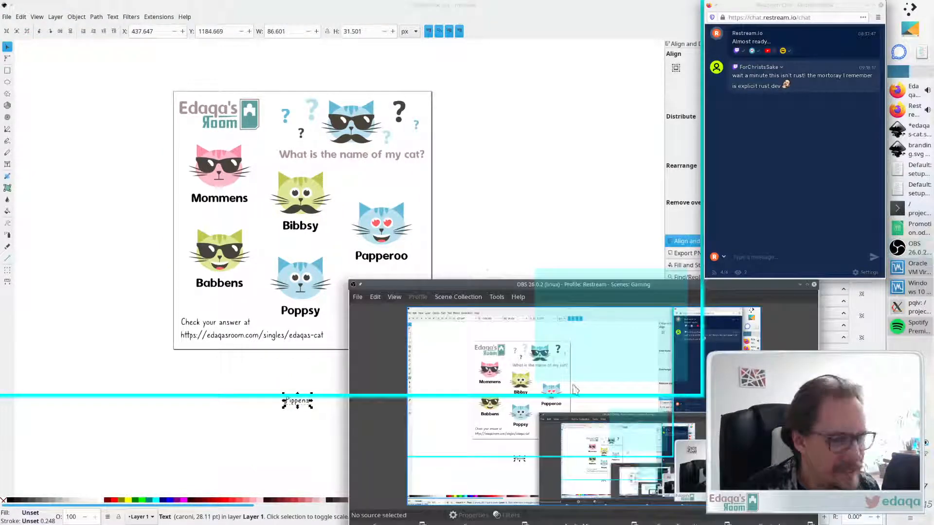
drag(489, 284, 486, 167)
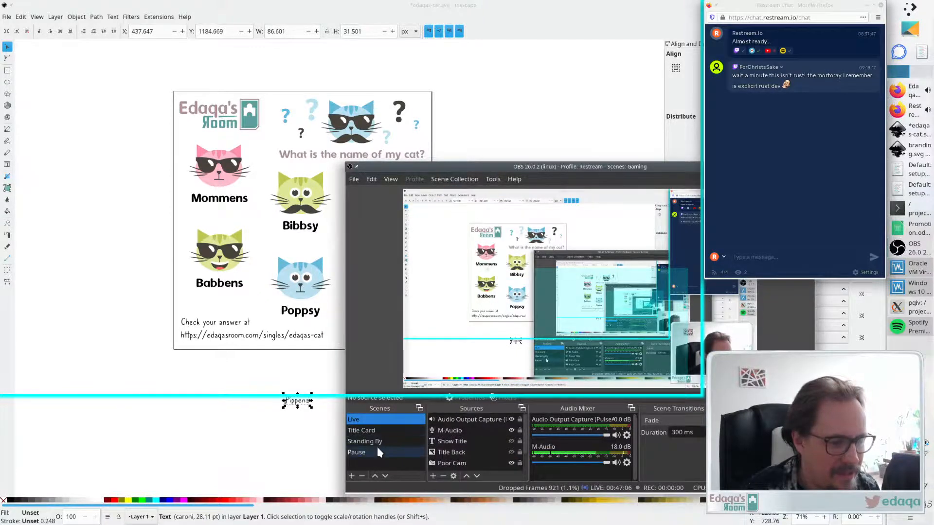
click(375, 443)
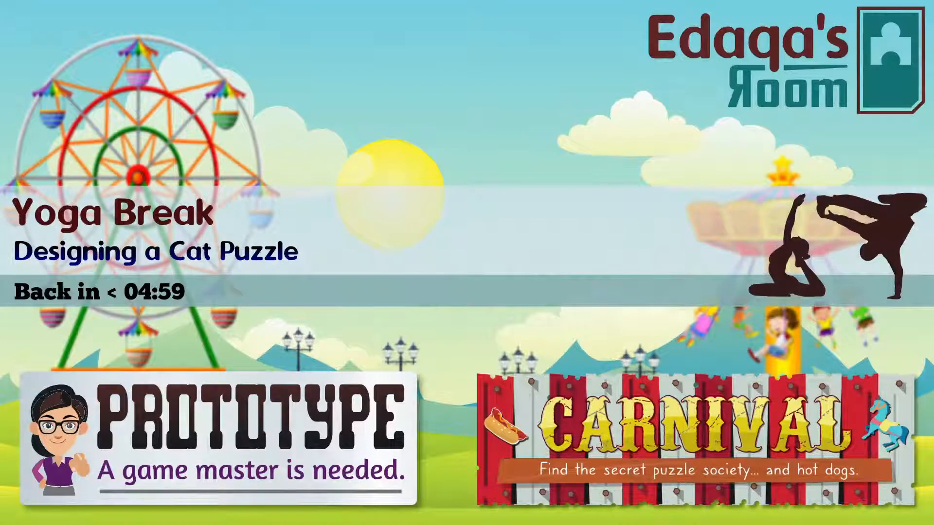
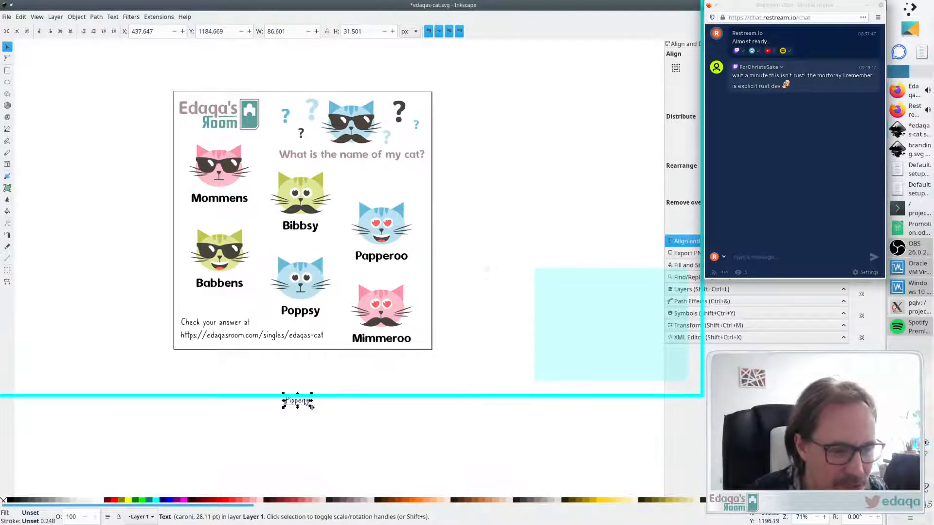
- Nudge the Pippens label slightly further down below the page
mouse_move(304, 401)
mouse_down()
mouse_move(300, 417)
mouse_move(308, 410)
mouse_up()
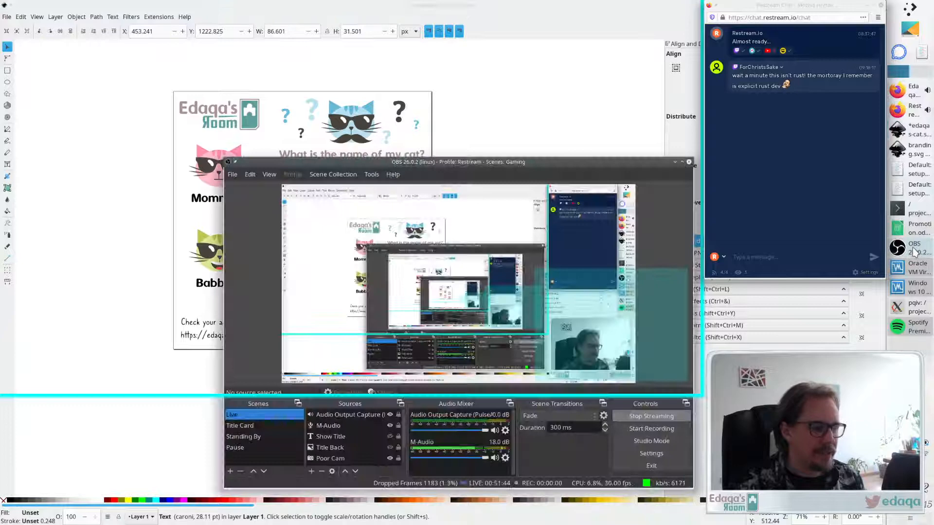
click(913, 250)
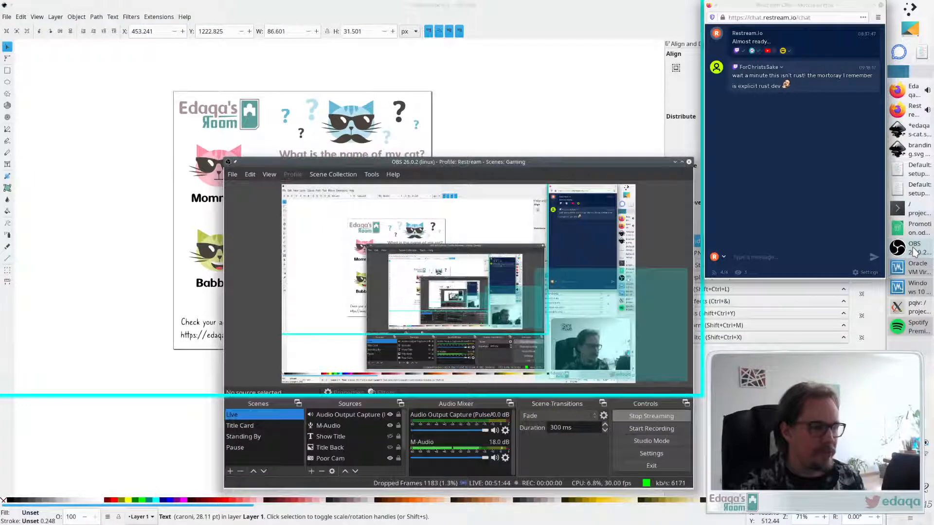
click(913, 250)
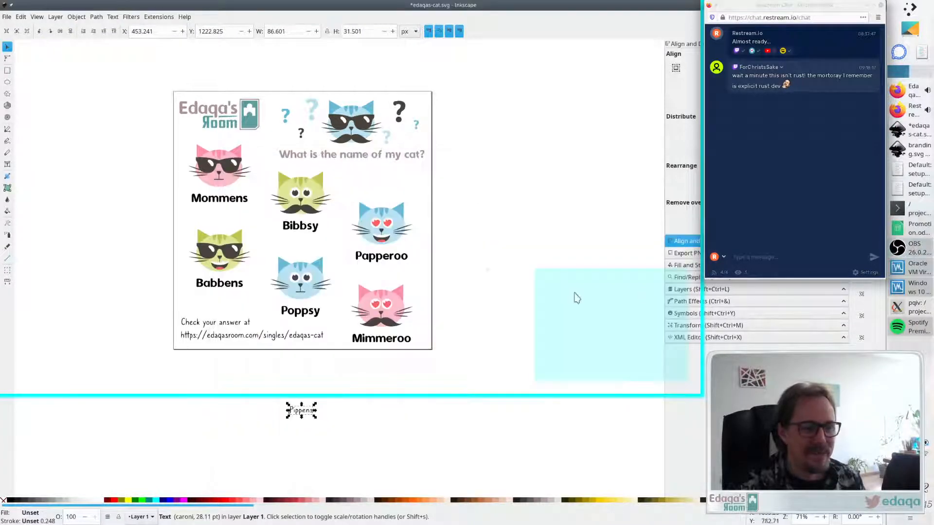
click(453, 289)
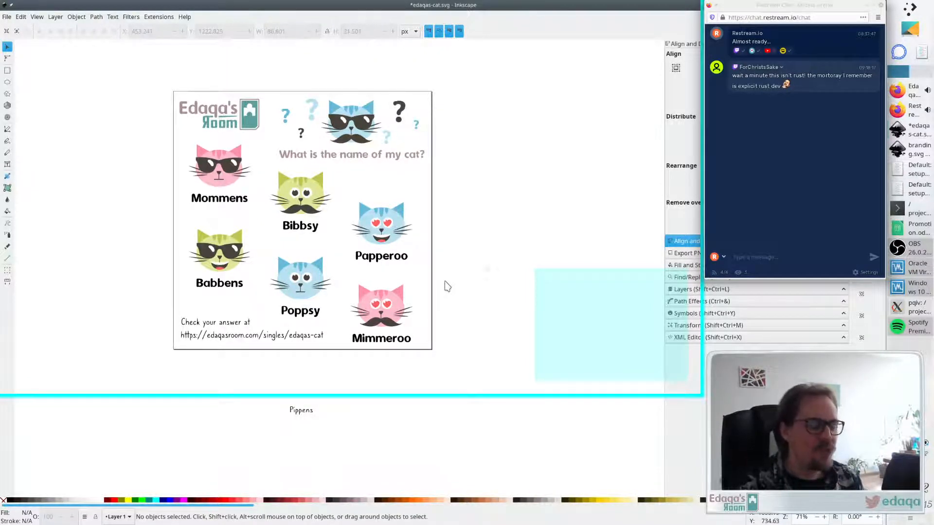
click(219, 324)
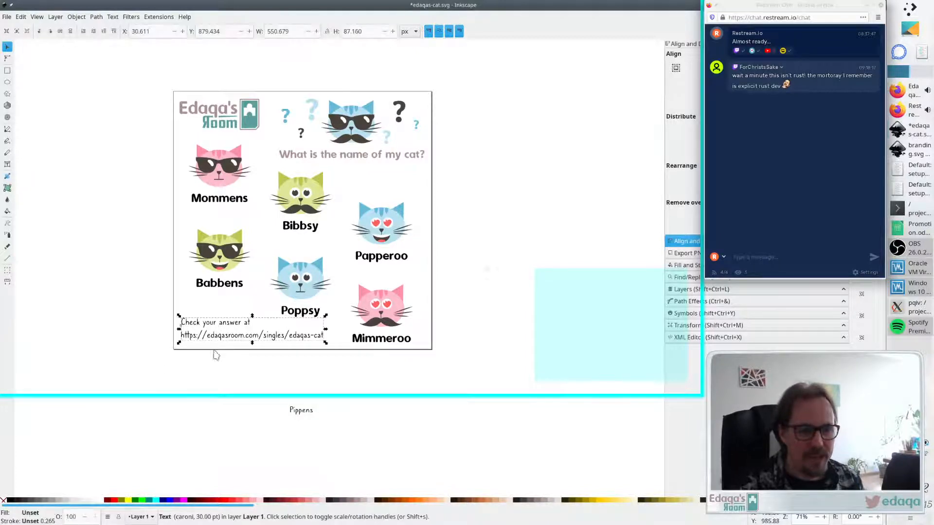
click(208, 367)
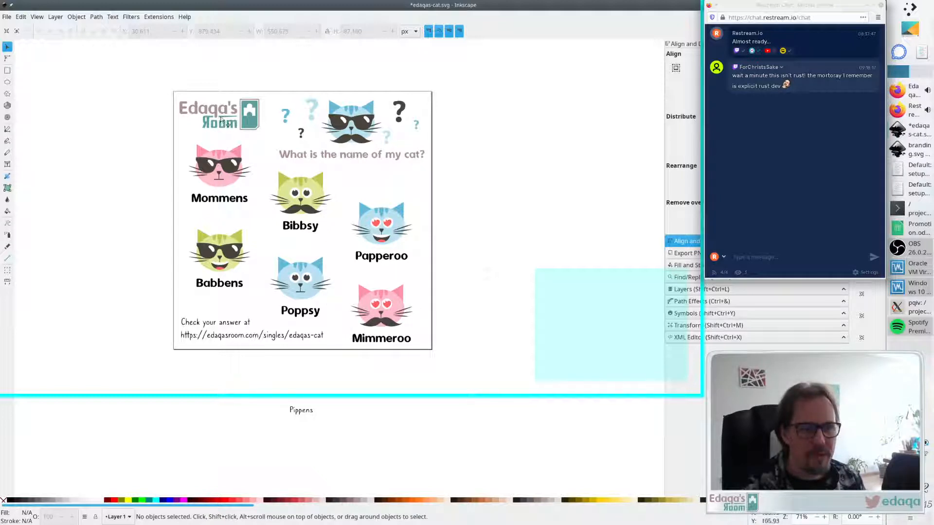
- Scale the logo down to about 258 px wide and shift it slightly left in the page corner
click(246, 121)
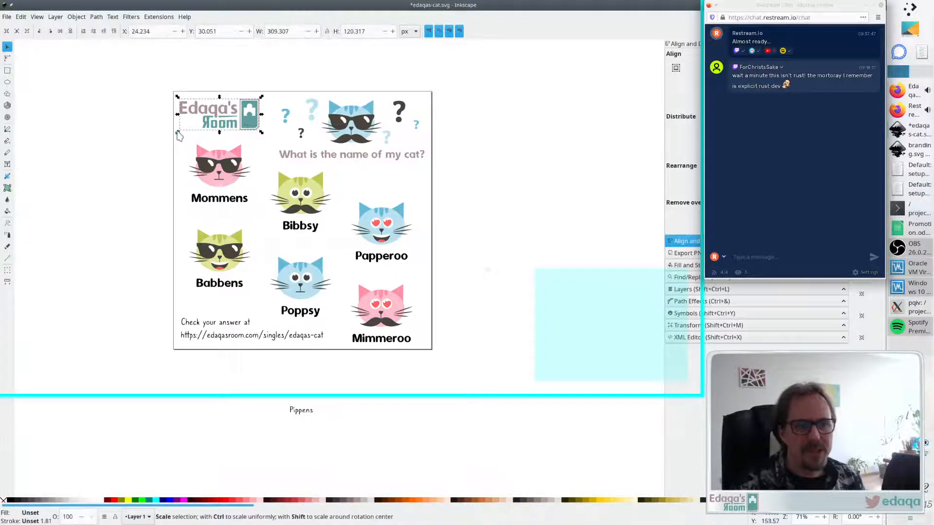
drag(177, 134, 191, 127)
click(169, 153)
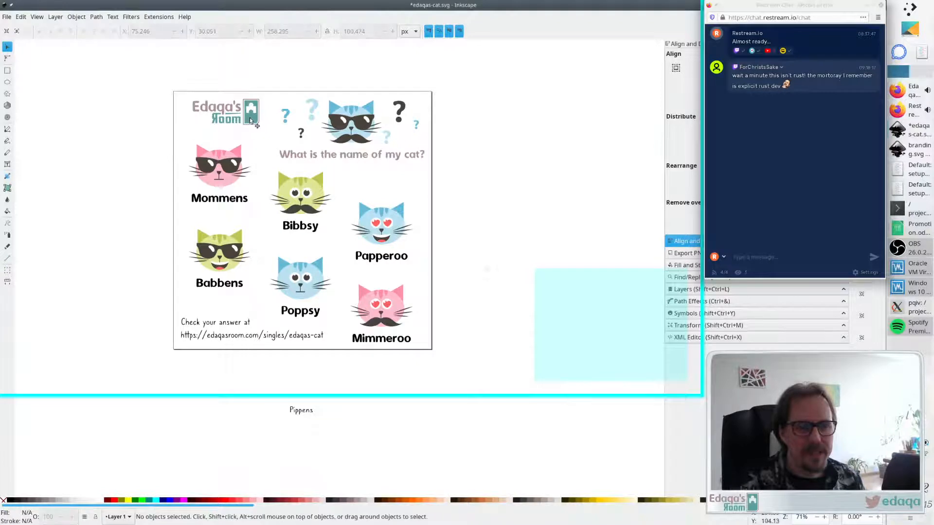
drag(249, 118, 244, 119)
click(149, 165)
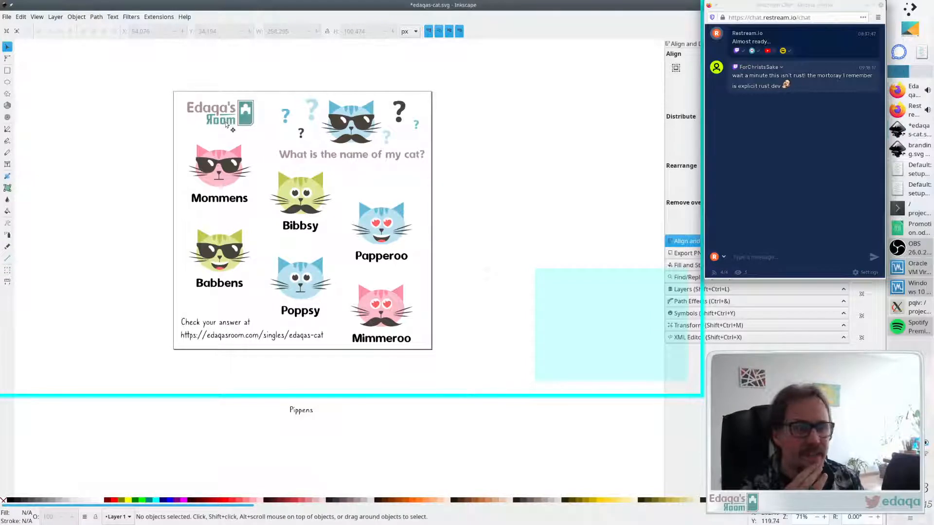
- Switch to branding.svg and check which font the logo's Room text uses
click(914, 149)
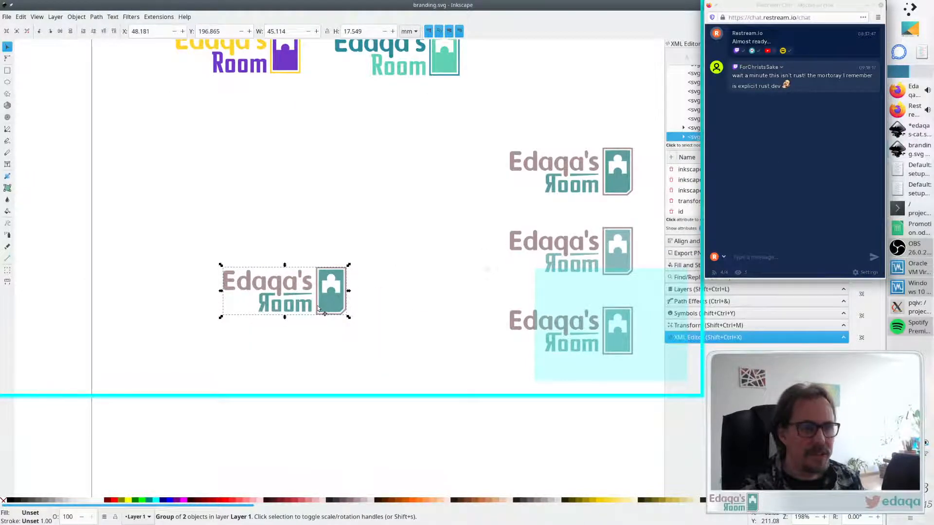
scroll(362, 218, up, 3)
key(t)
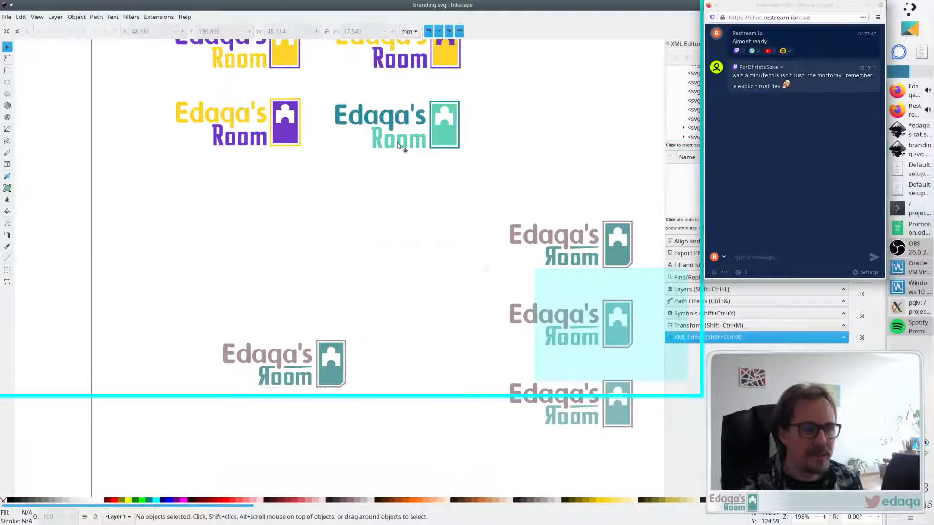
click(397, 144)
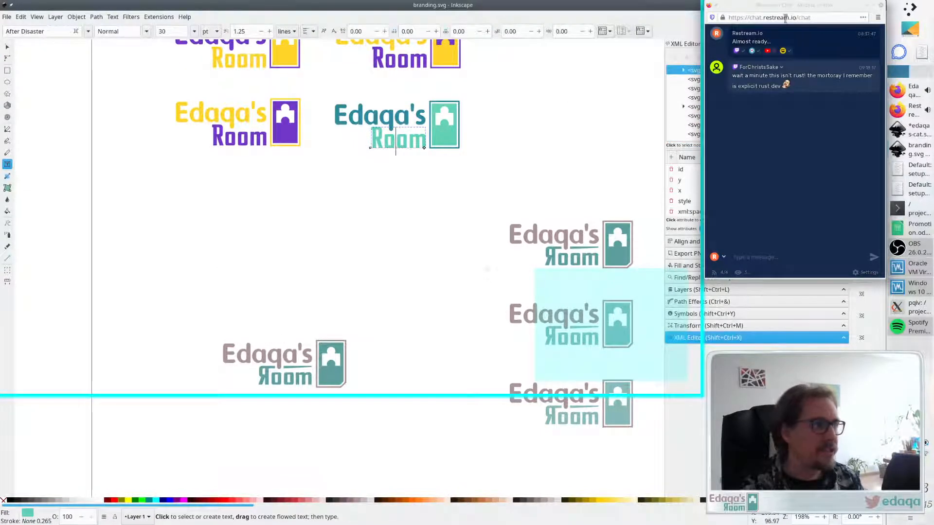
click(919, 127)
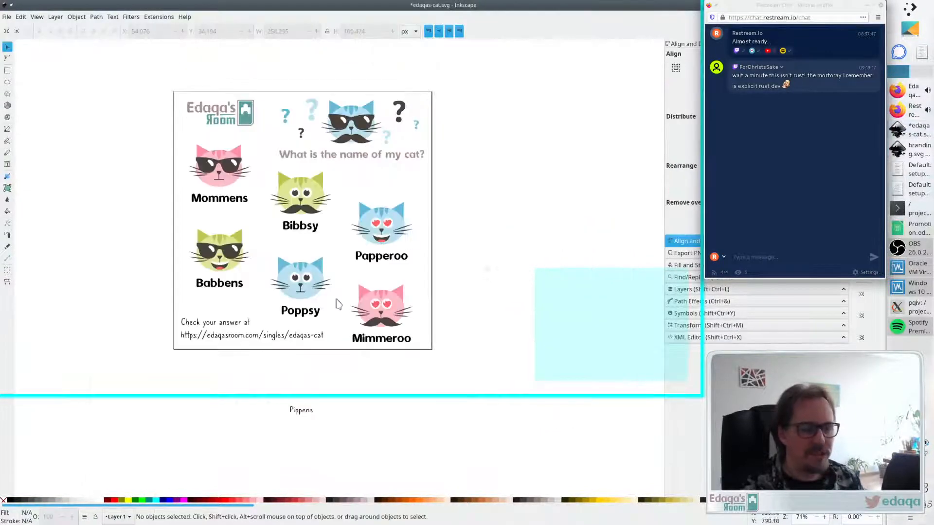
- Set the check-your-answer text's font to After Disaster and nudge the text slightly lower
click(240, 335)
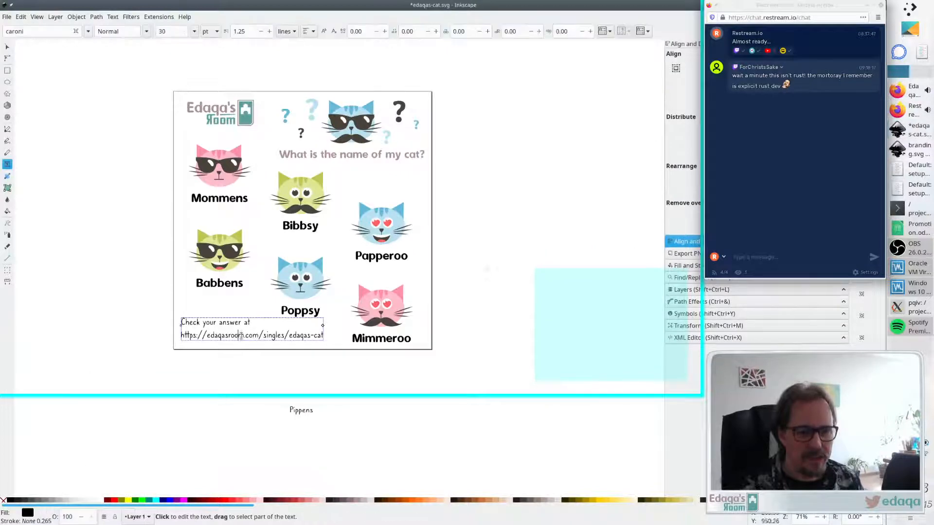
click(88, 31)
click(67, 57)
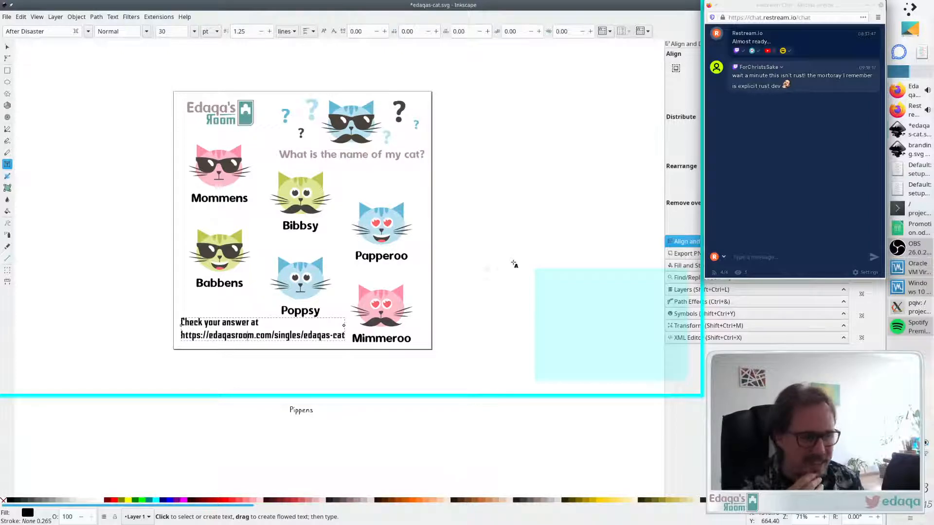
click(146, 31)
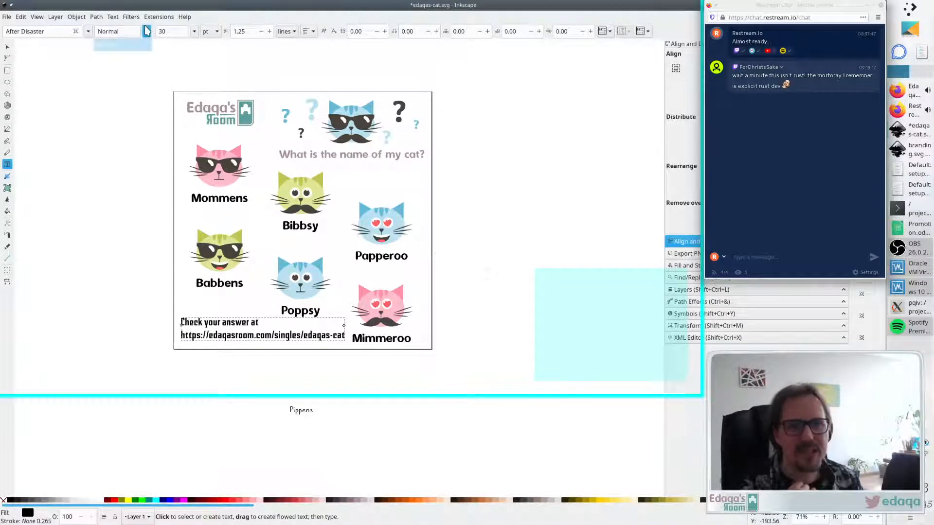
click(146, 32)
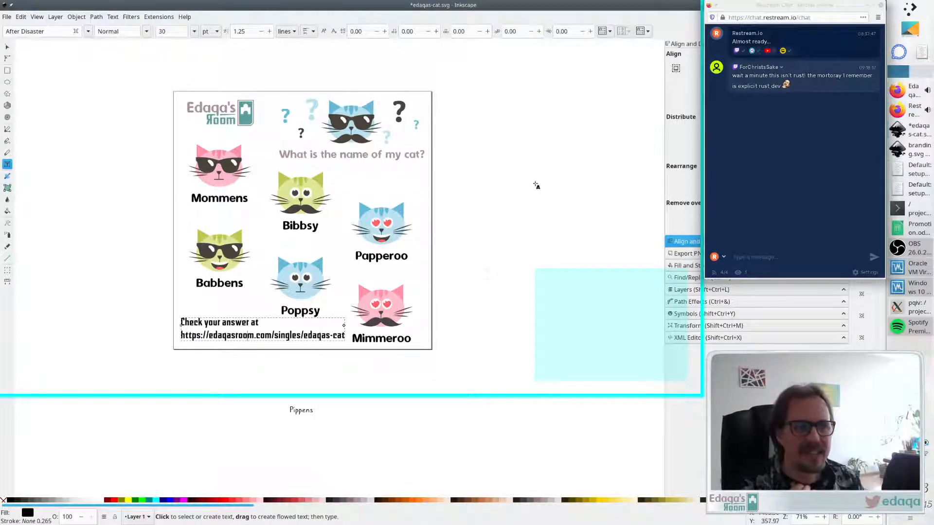
key(F1)
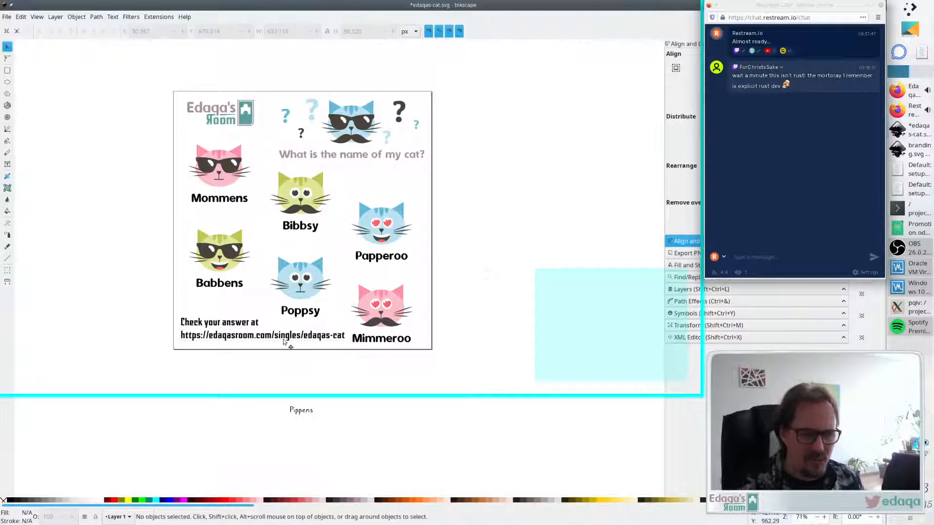
drag(283, 337, 284, 342)
click(287, 365)
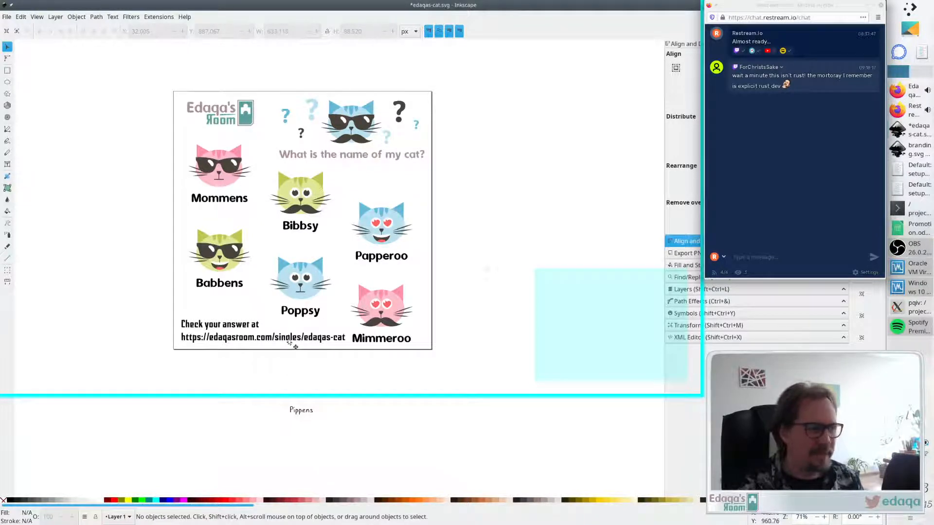
- Try the Alegreya, AnjaliOldLipi and Arial fonts on the answer text
click(289, 341)
key(t)
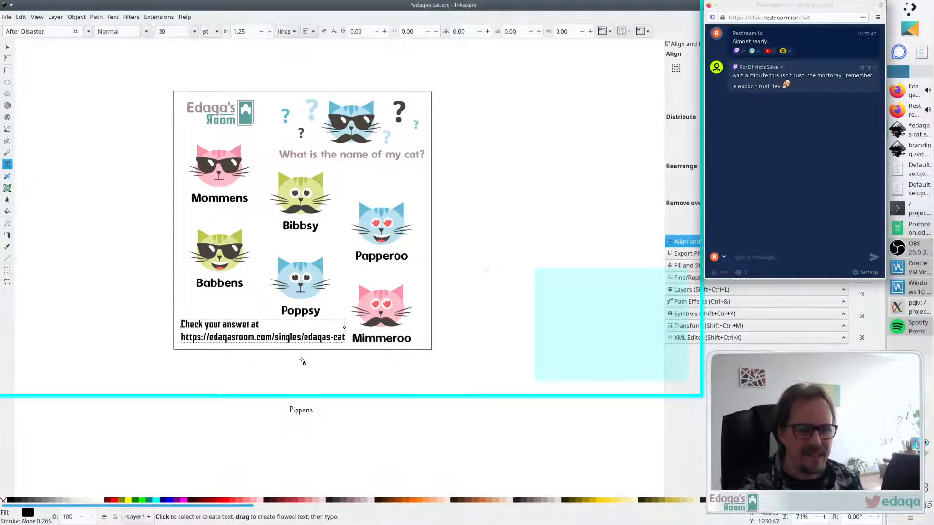
click(88, 31)
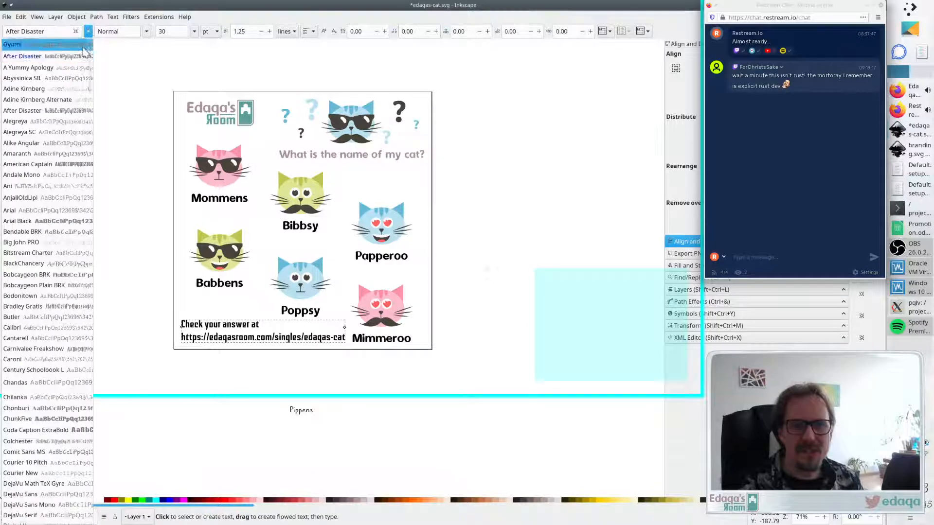
click(66, 121)
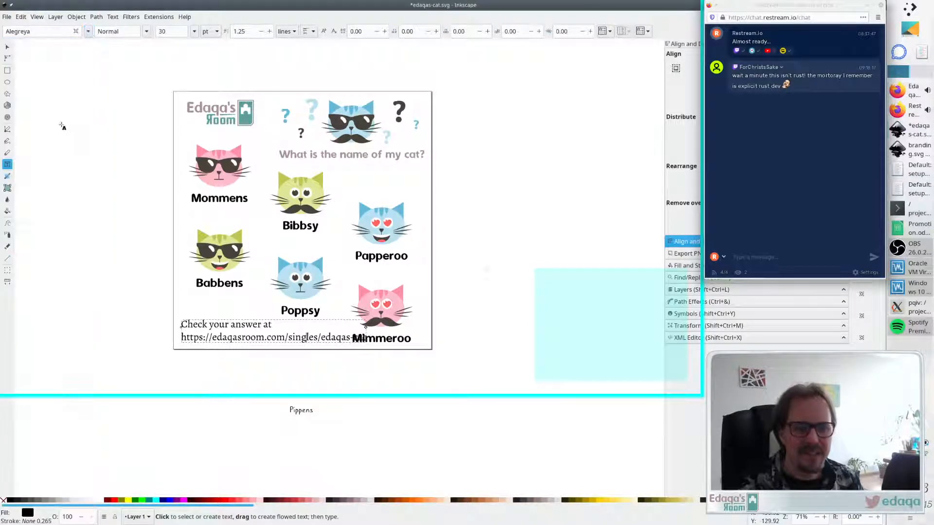
click(87, 31)
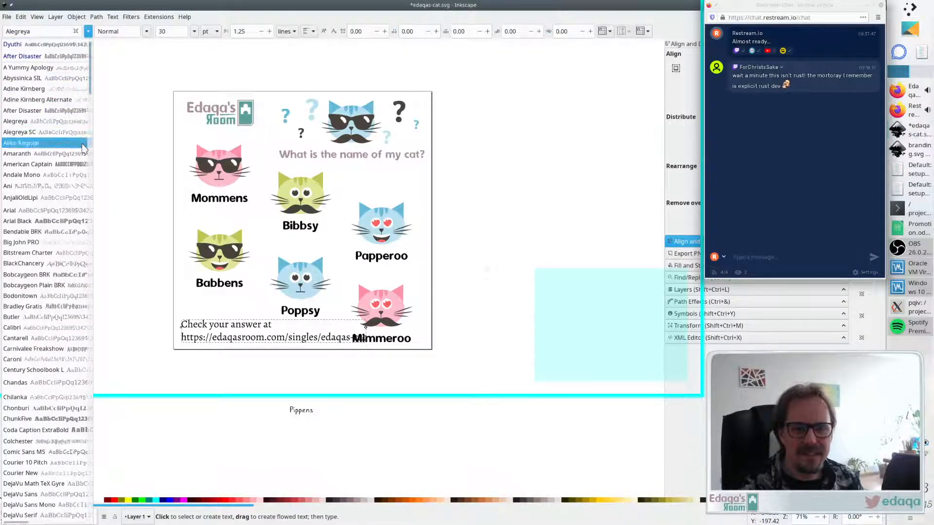
click(70, 201)
click(88, 31)
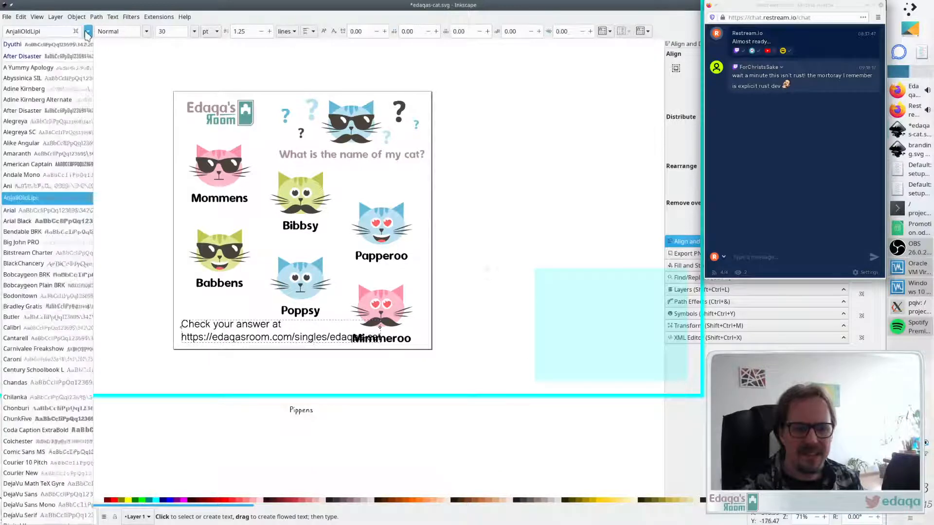
click(78, 214)
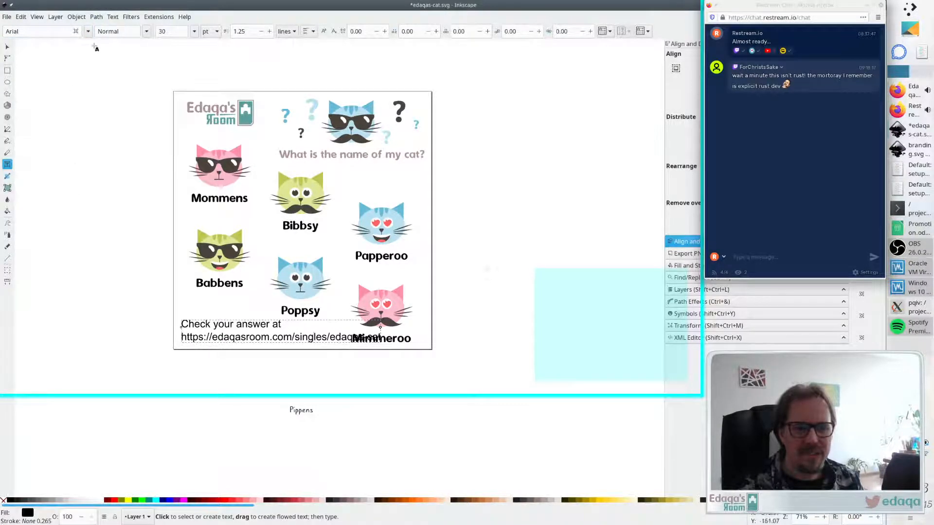
- Try the Calibri, Caroni and Century Schoolbook L fonts on the answer text
click(88, 32)
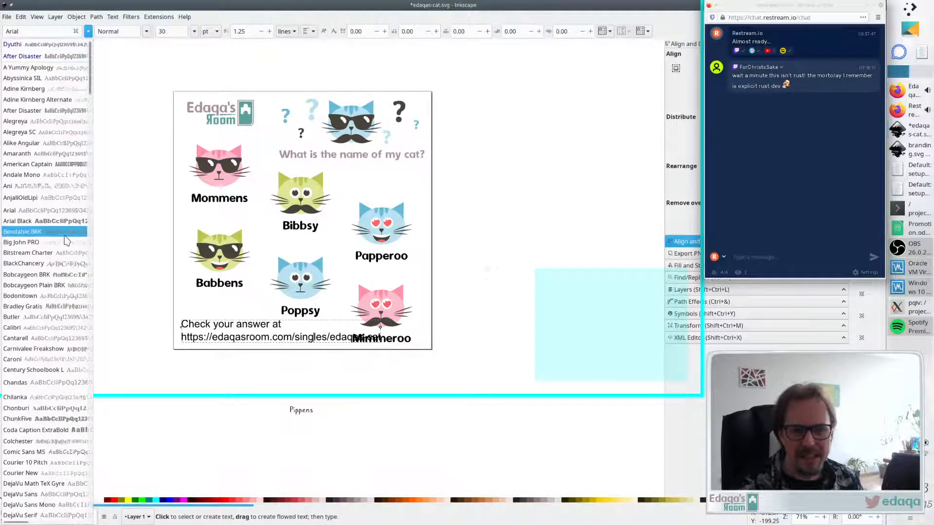
click(47, 328)
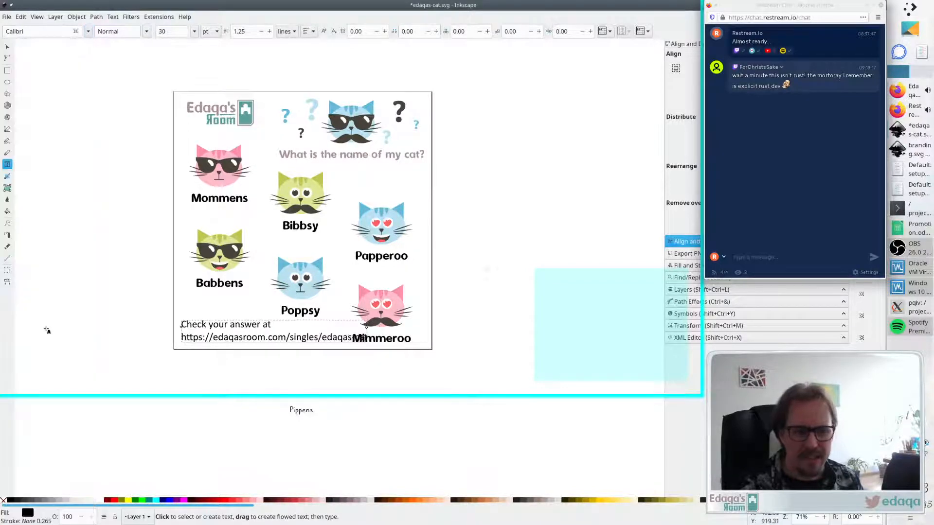
click(88, 31)
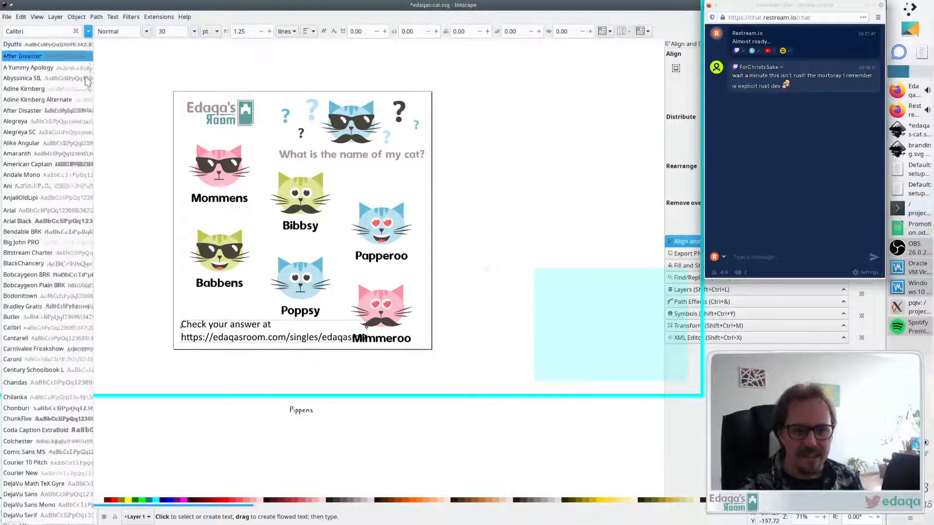
click(54, 359)
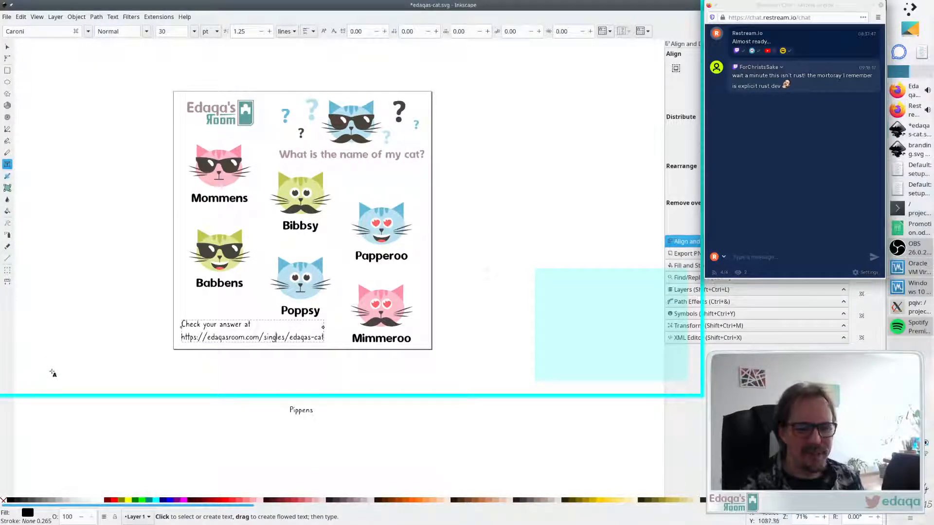
click(87, 32)
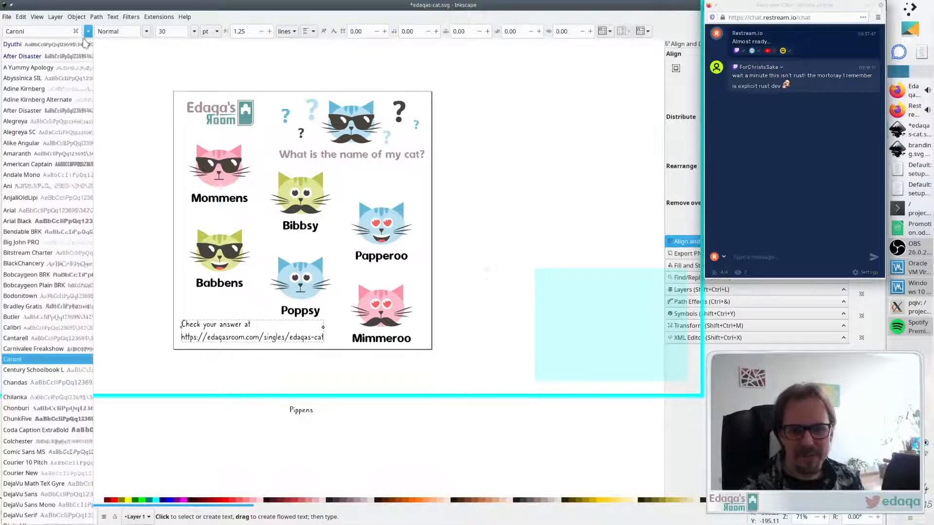
click(68, 370)
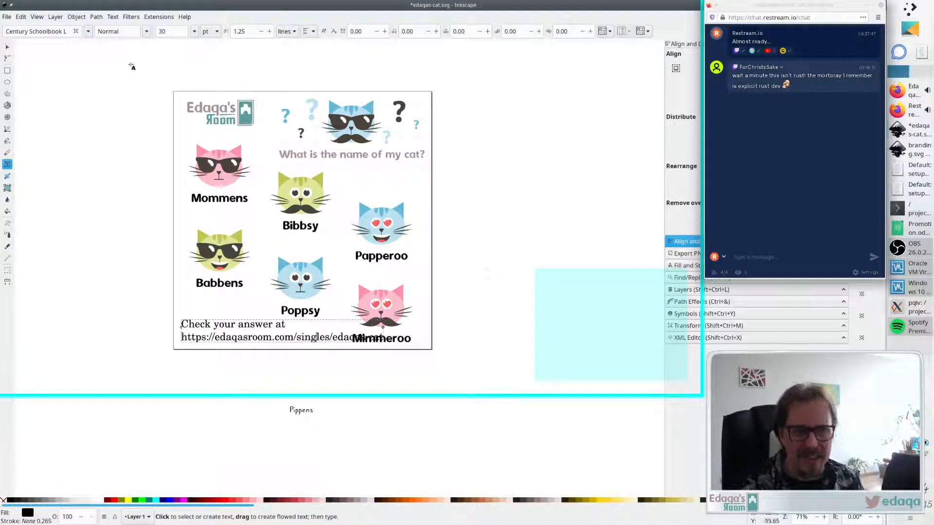
- Try the Chandas font on the answer text
click(146, 31)
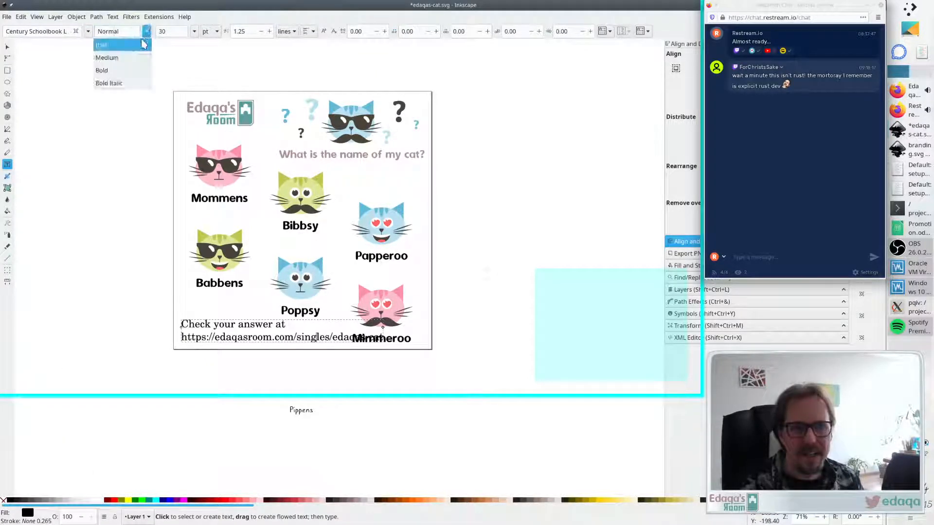
click(97, 32)
click(88, 31)
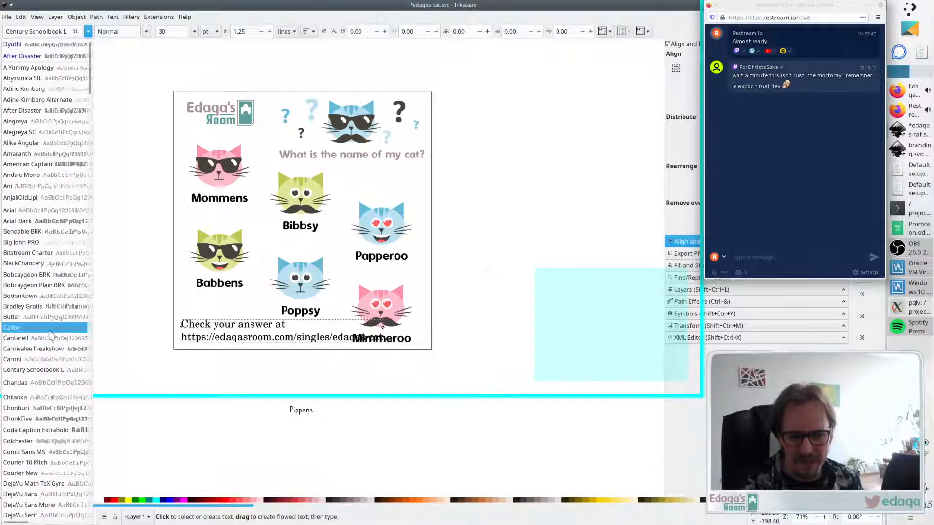
click(54, 384)
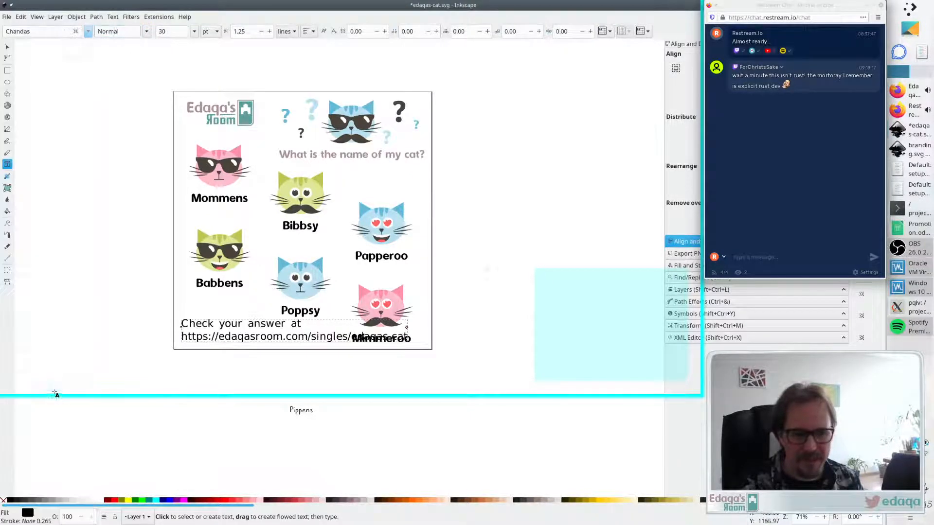
- Try the Garuda font on the answer text
click(88, 31)
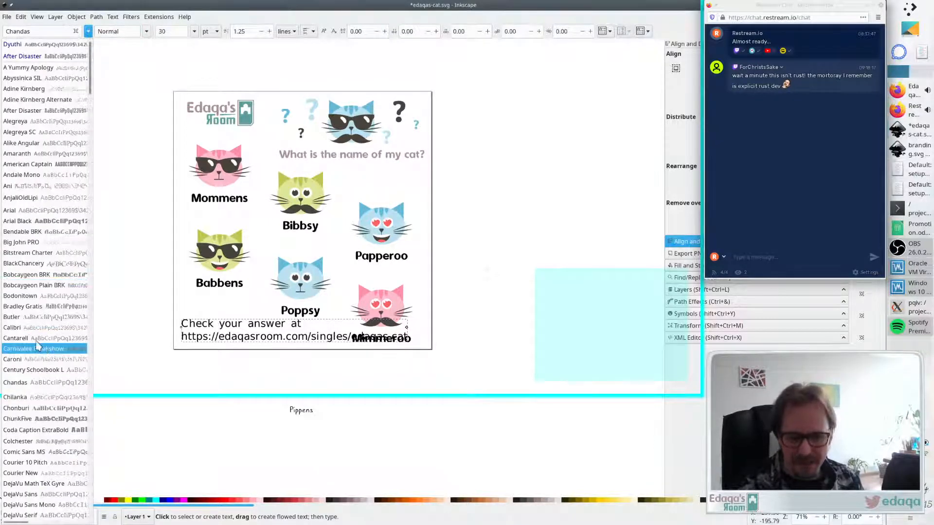
scroll(43, 353, down, 5)
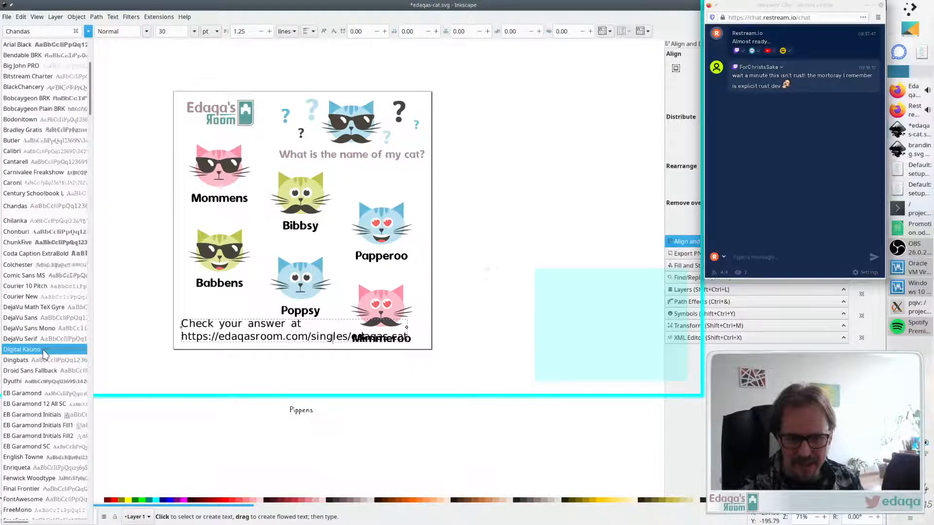
scroll(43, 353, down, 3)
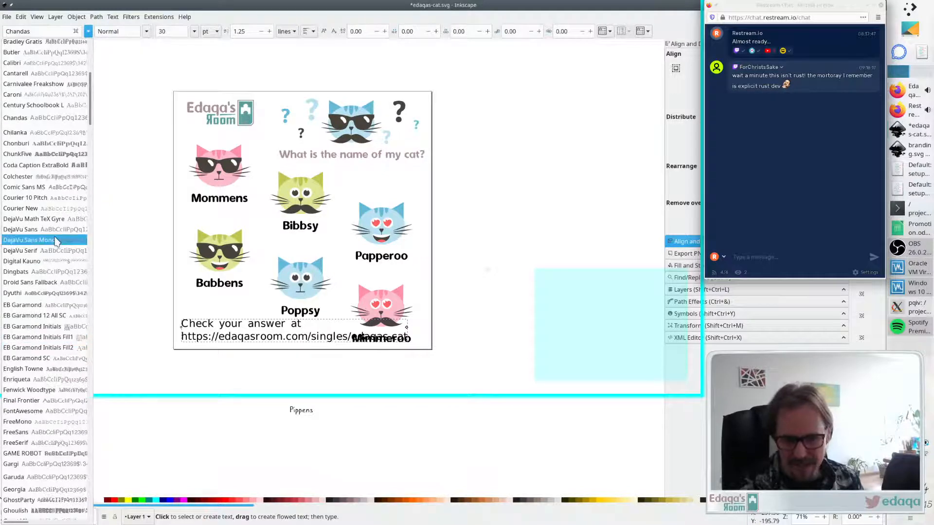
scroll(52, 239, down, 4)
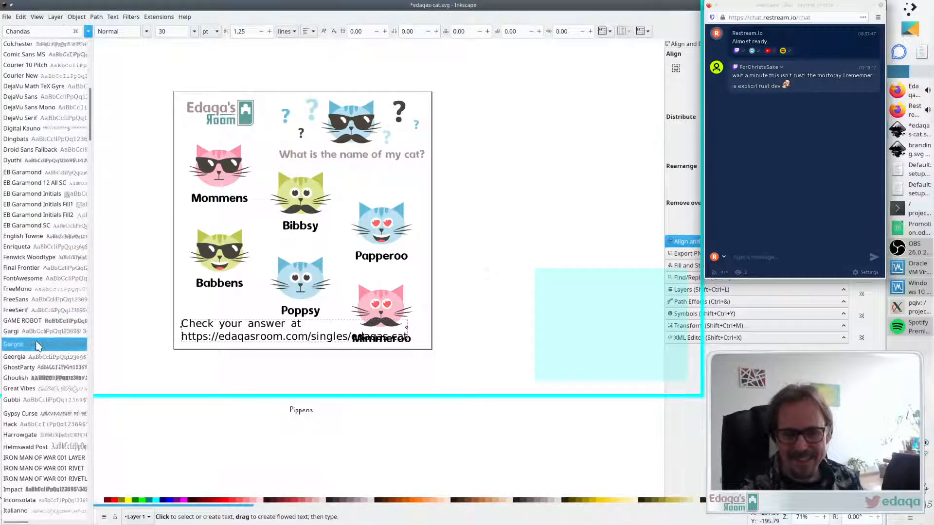
click(38, 345)
- Try the Inconsolata font on the answer text with the Normal style
click(88, 32)
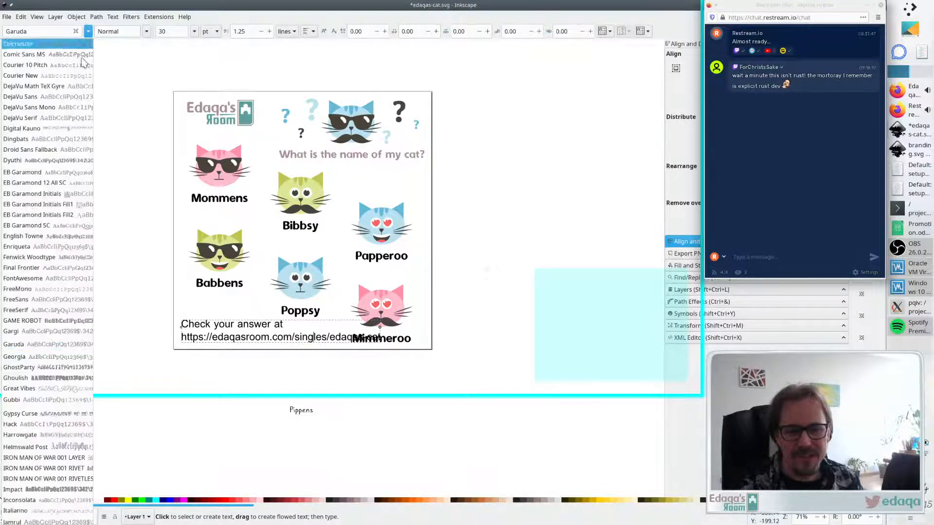
click(146, 32)
click(146, 31)
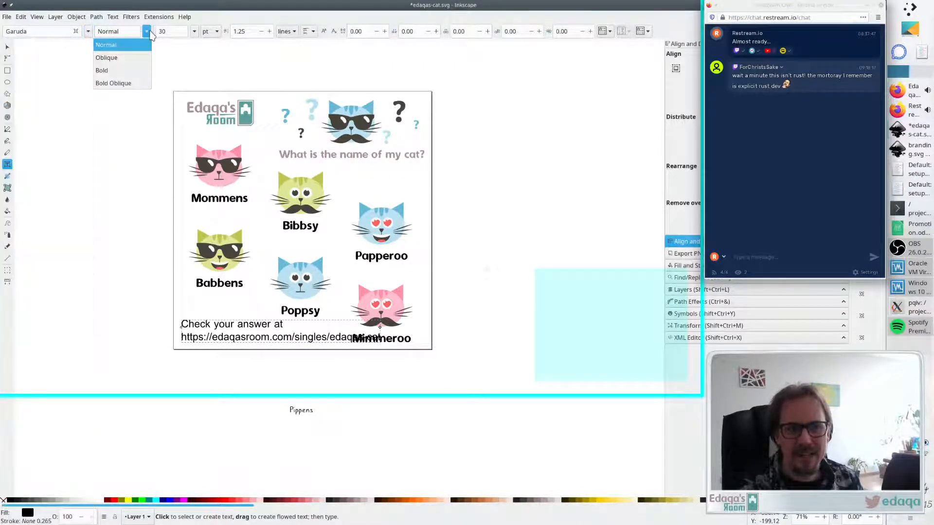
click(107, 30)
click(88, 31)
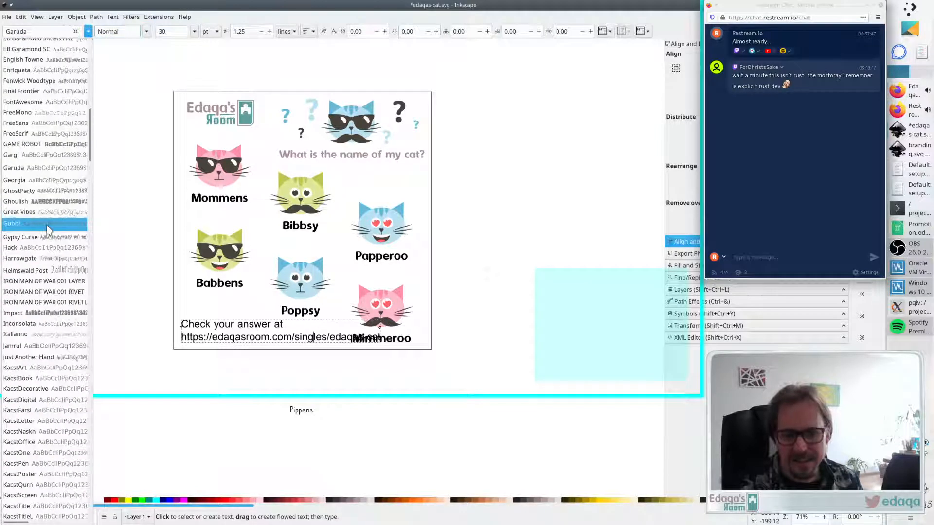
click(41, 325)
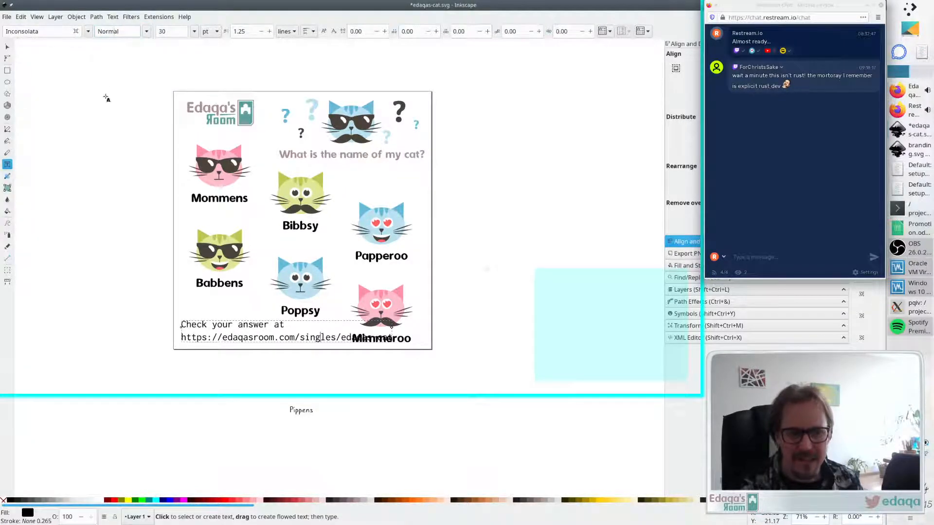
- Set the answer text's font to Latin Modern Sans
click(88, 31)
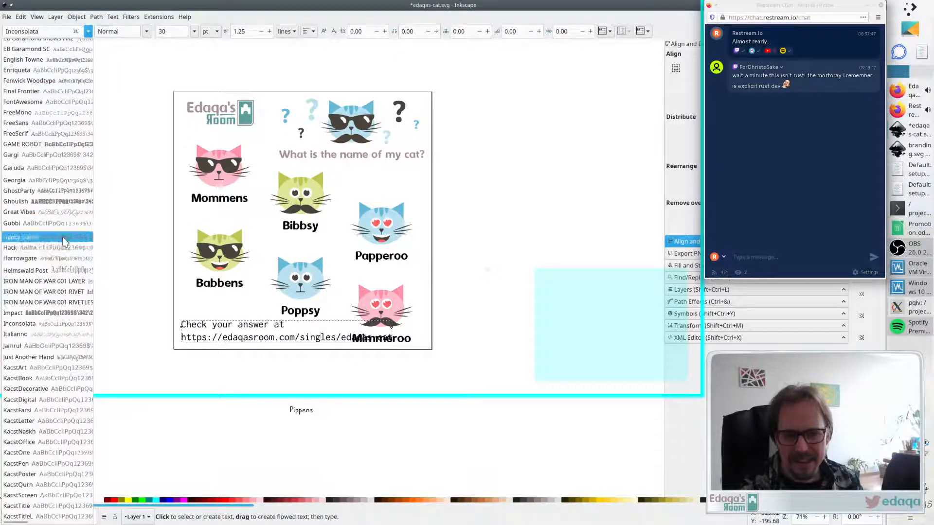
scroll(63, 241, down, 3)
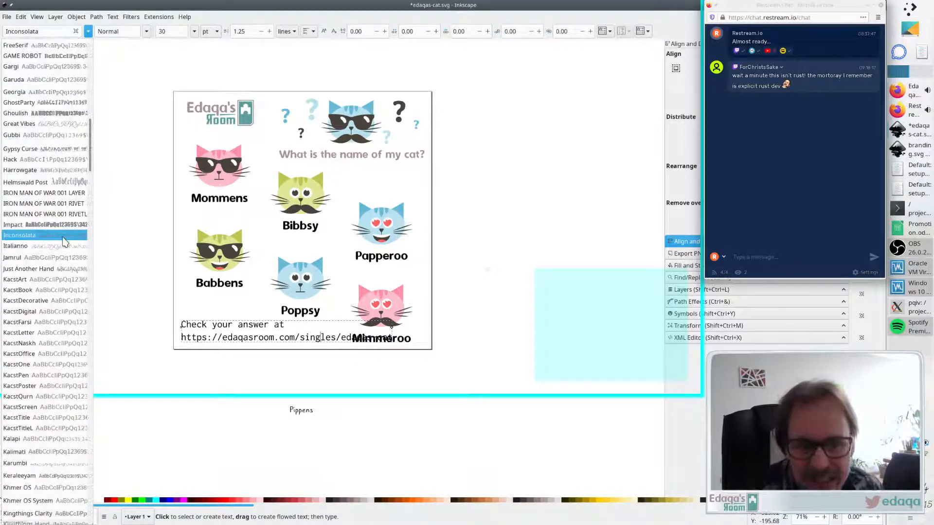
scroll(63, 241, down, 12)
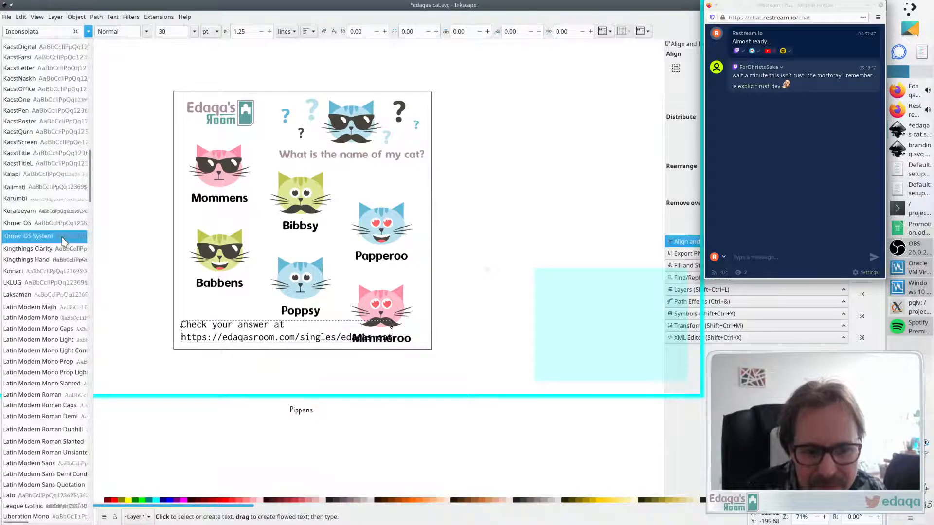
scroll(64, 242, down, 1)
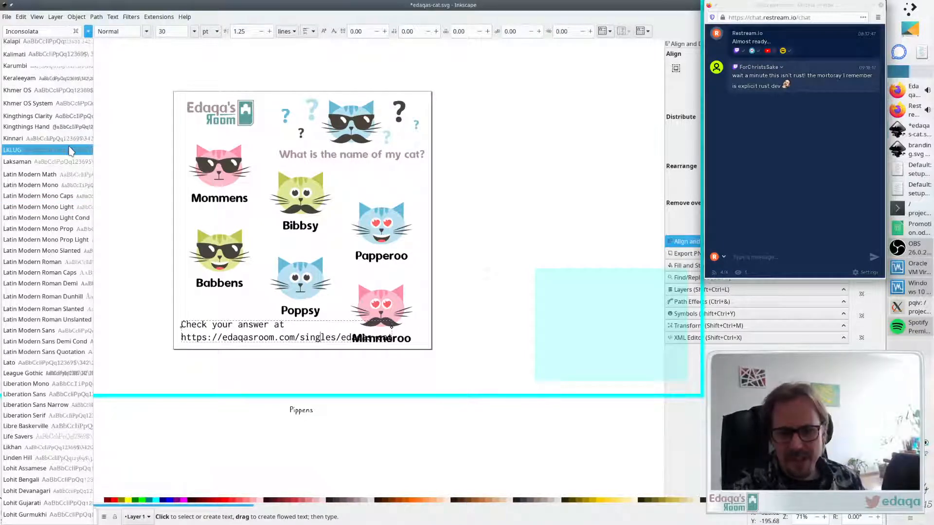
click(66, 331)
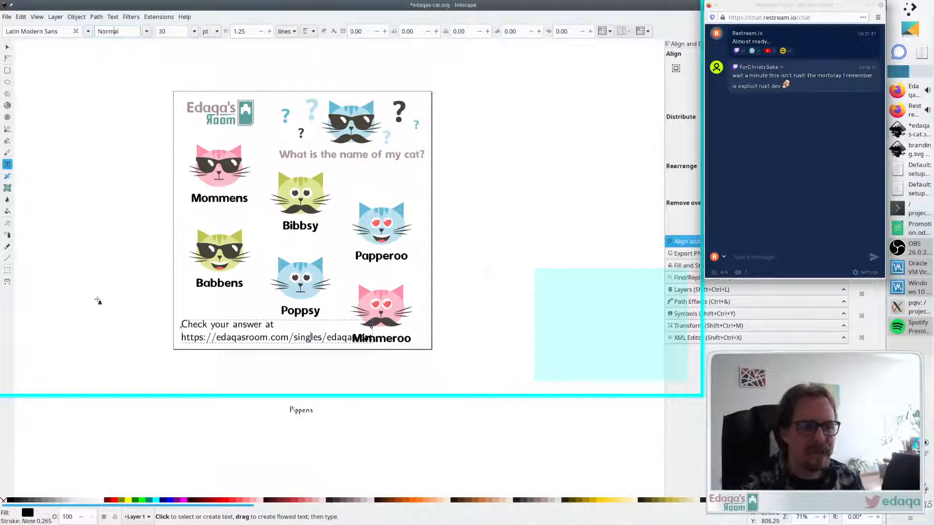
- Switch to the selector and move the answer text to the left on the page
key(Escape)
key(s)
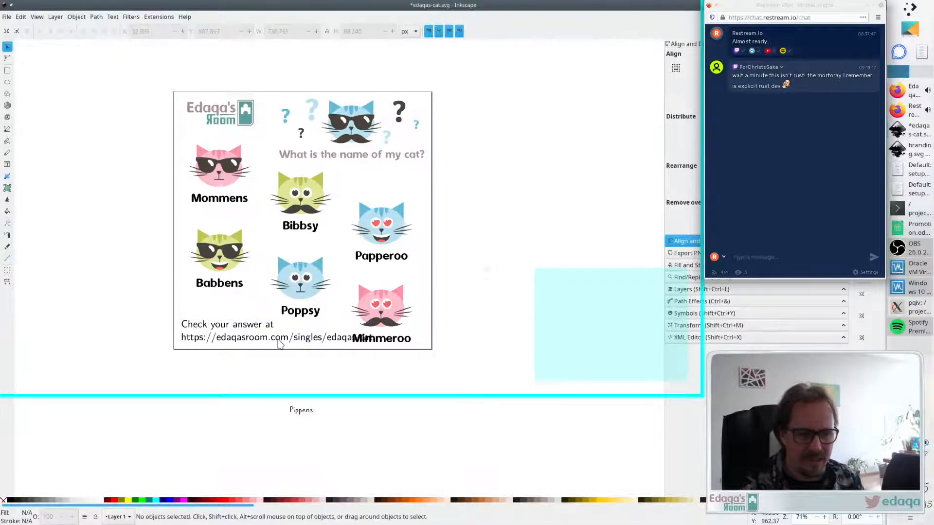
click(278, 339)
drag(376, 333, 335, 333)
click(315, 374)
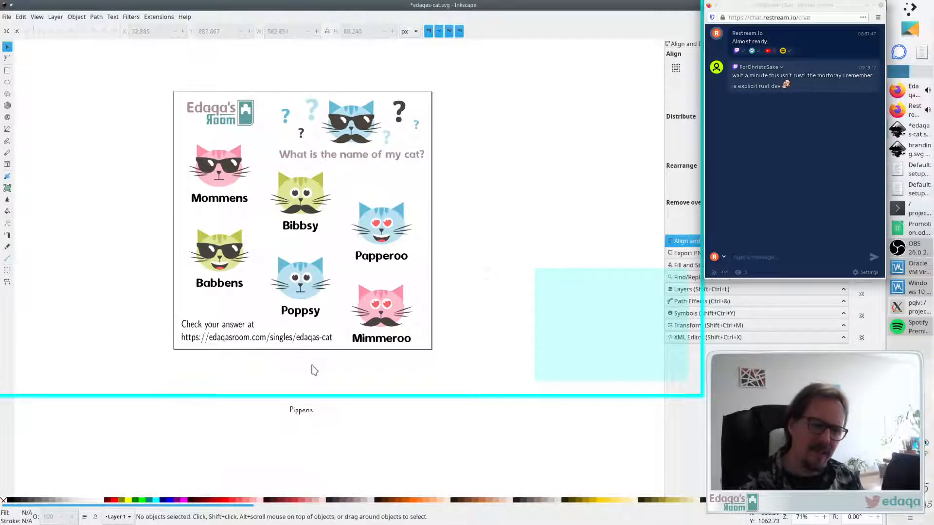
- Nudge the answer text slightly further left and up
drag(243, 344, 241, 344)
click(244, 370)
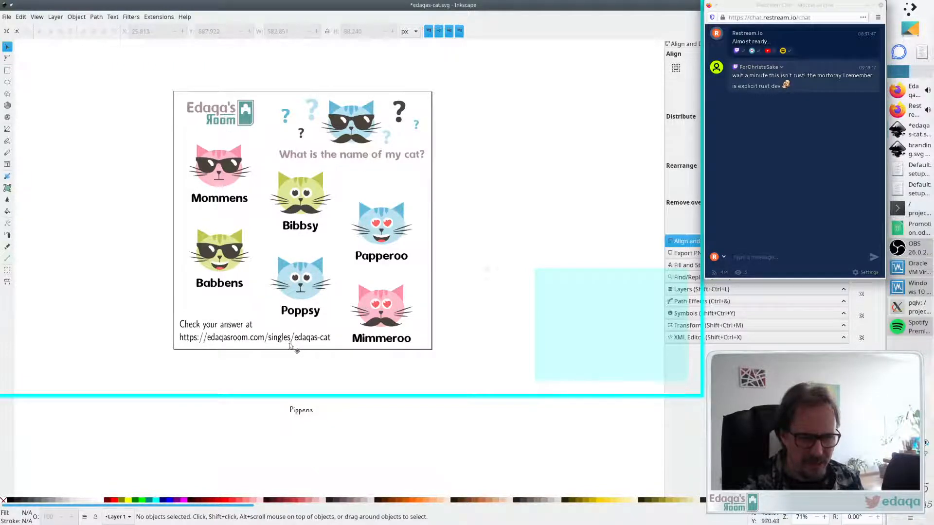
drag(288, 340, 290, 338)
- Align the bottom edges of the answer text and the Mimmeroo cat
shift+click(398, 343)
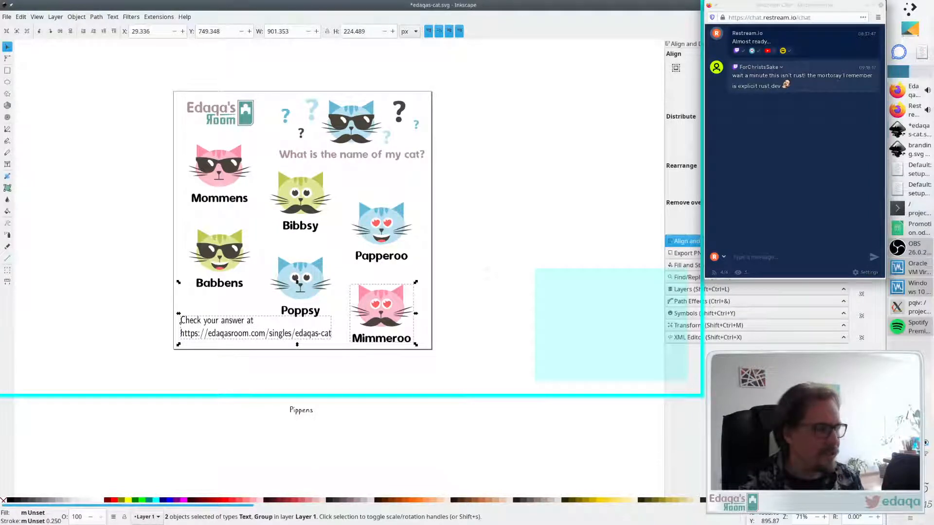
click(867, 5)
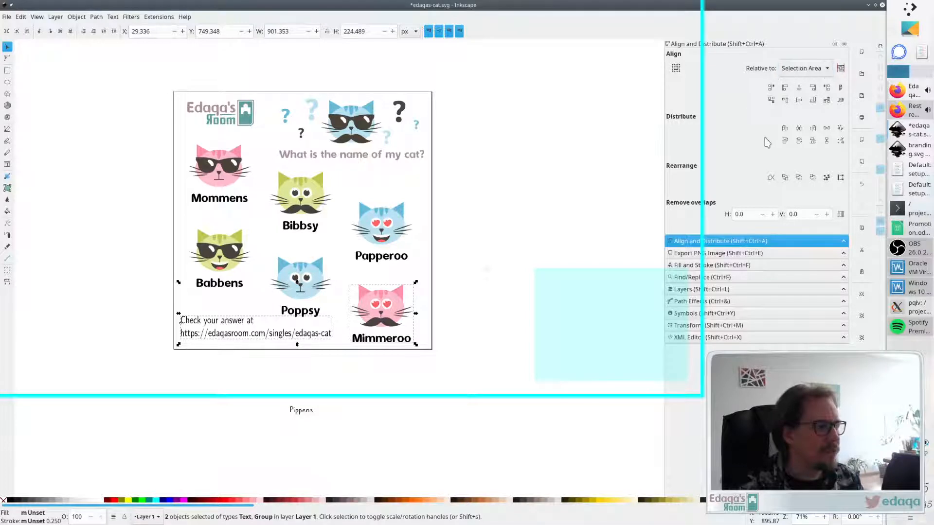
click(812, 100)
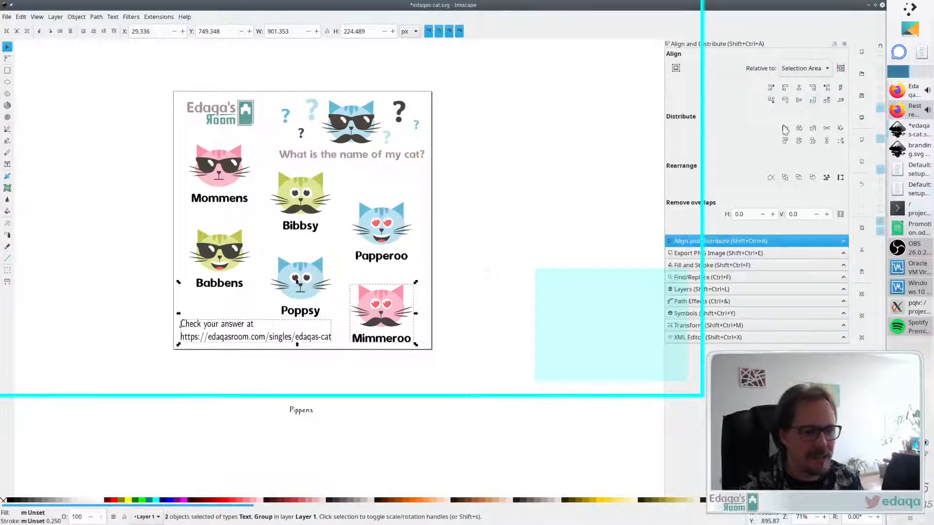
click(537, 232)
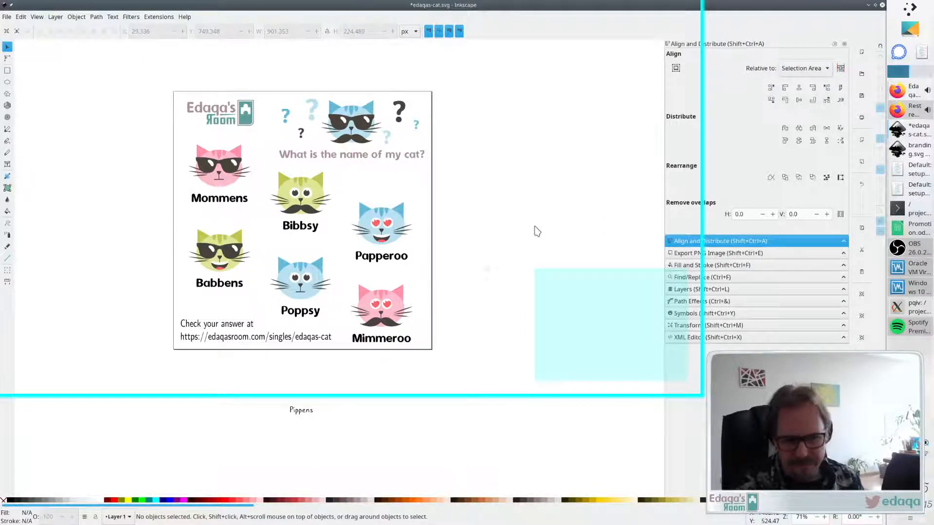
- Align the left edges of the answer text and the logo
click(235, 326)
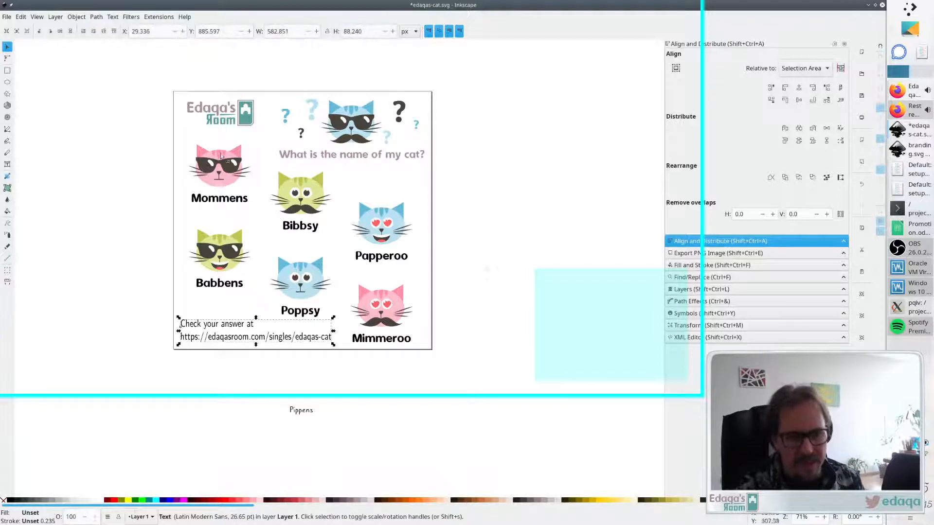
shift+click(223, 112)
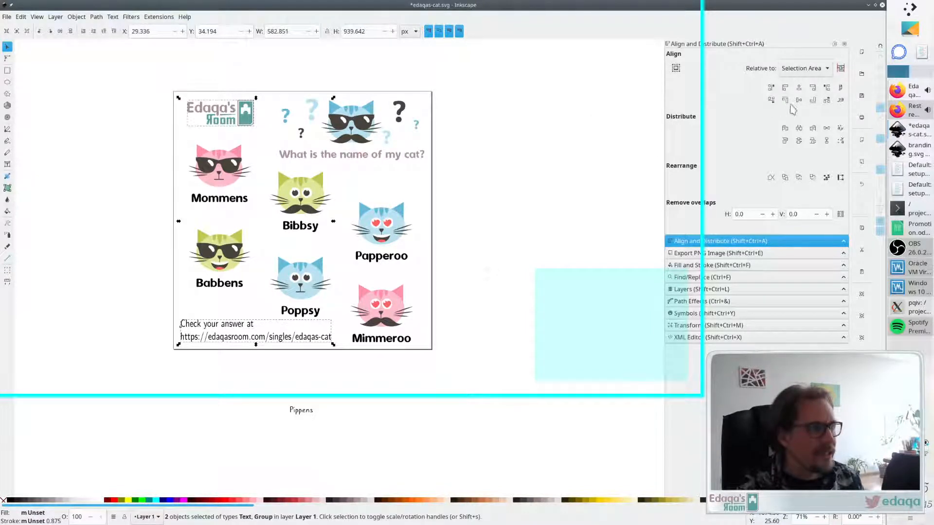
click(785, 88)
click(578, 153)
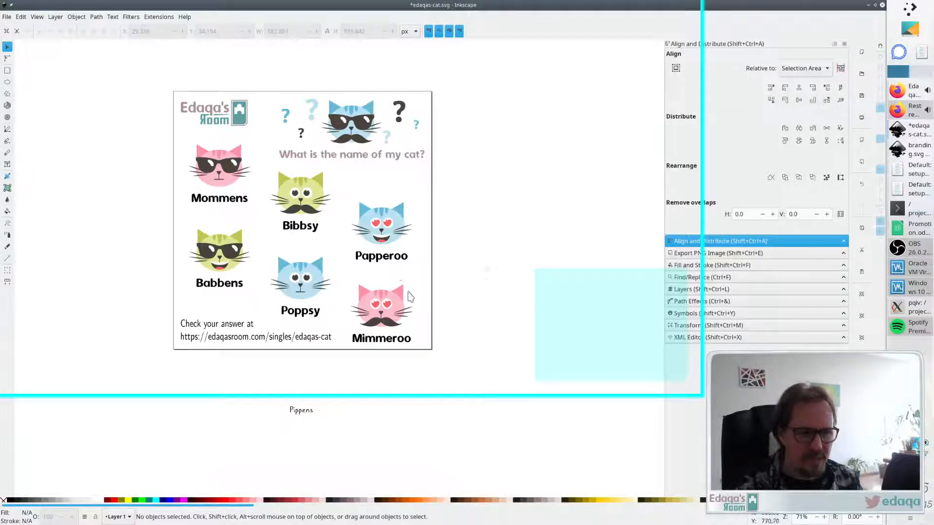
- Move the Papperoo and Mimmeroo cats together slightly up
click(907, 113)
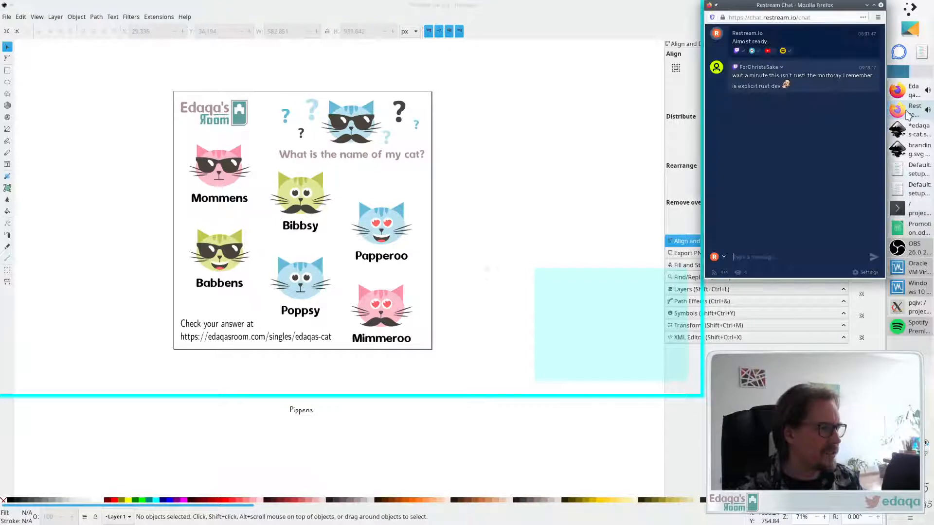
click(517, 214)
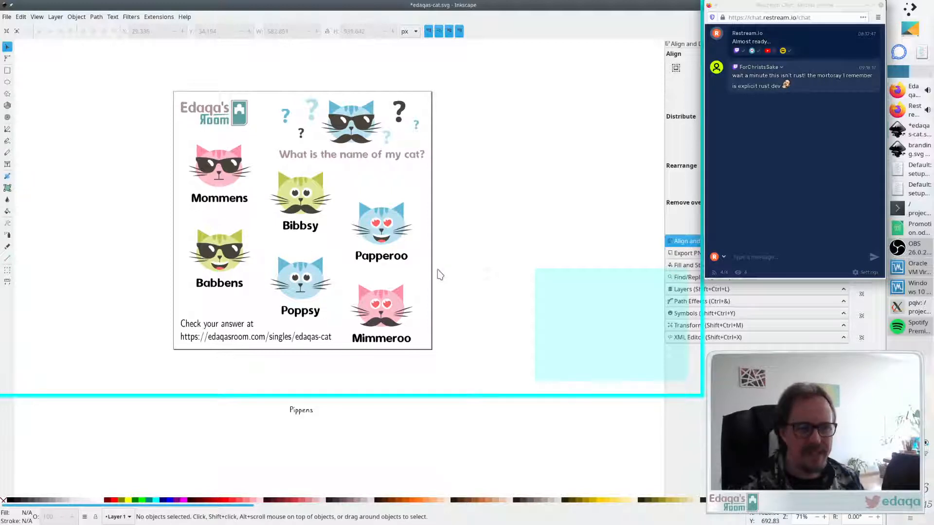
click(397, 311)
shift+click(395, 235)
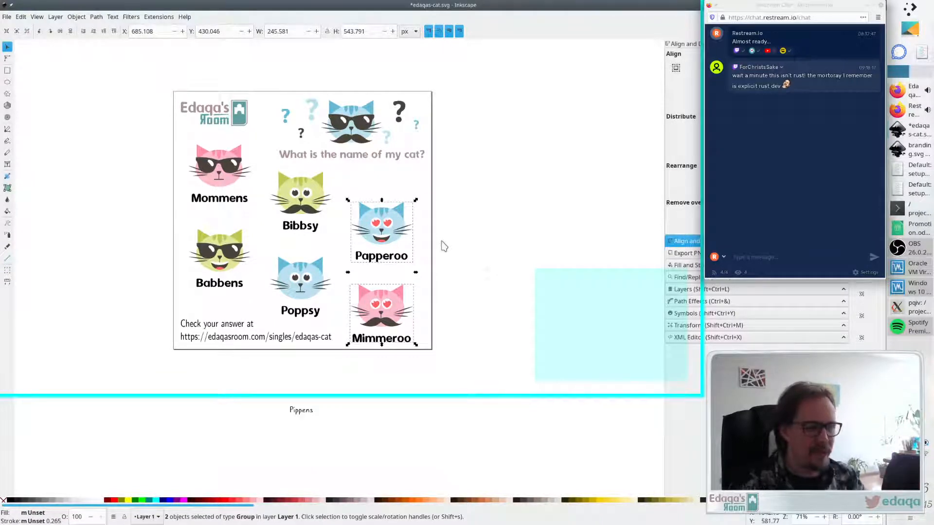
key(Up)
key(Up)
key(Up)
key(Up)
key(Up)
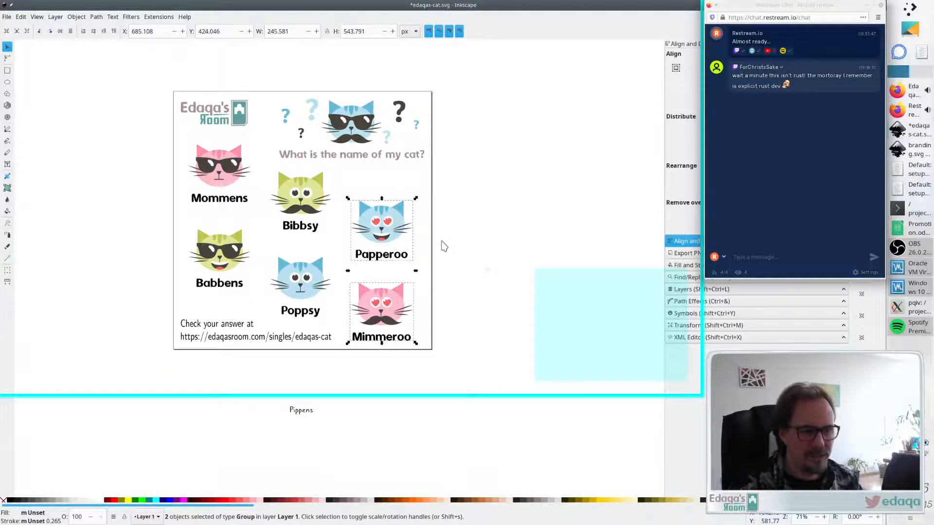
- Move the Mommens and Babbens cats together slightly down
click(220, 192)
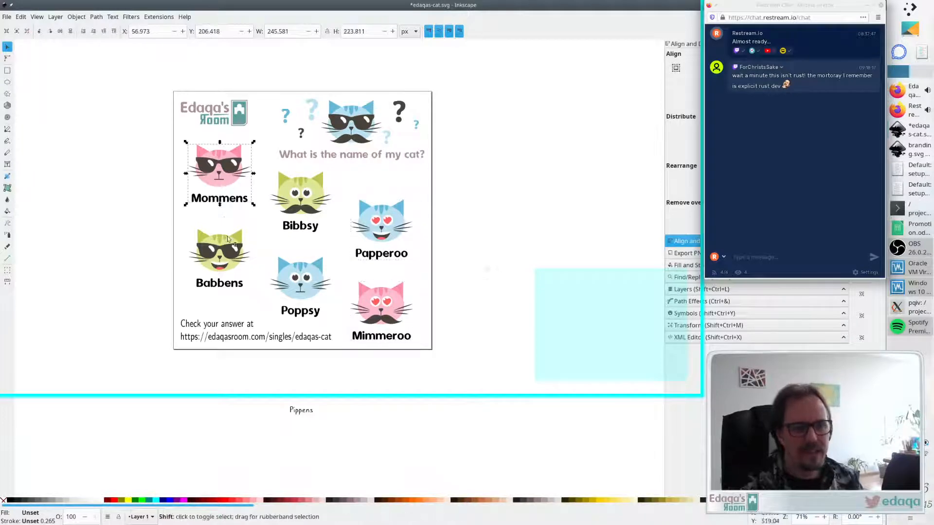
shift+click(224, 264)
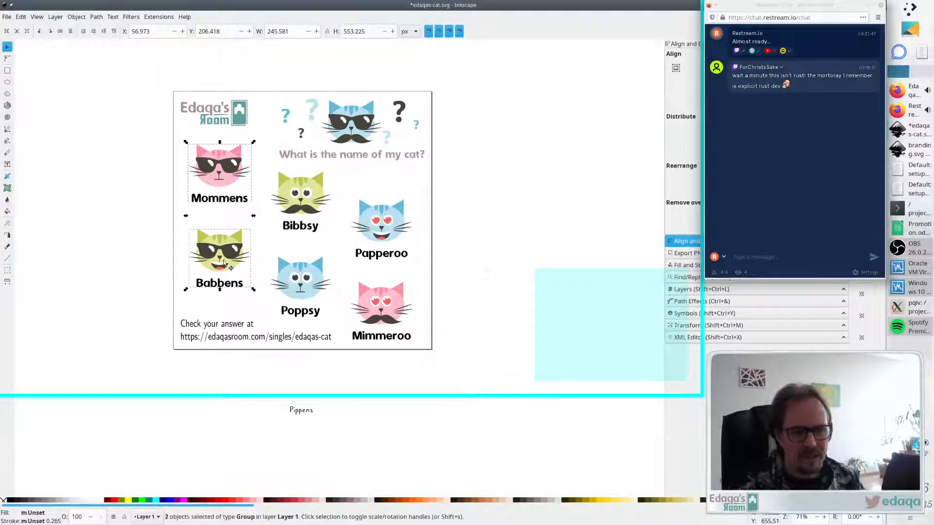
key(Down)
key(Down)
key(Down)
key(Down)
key(Down)
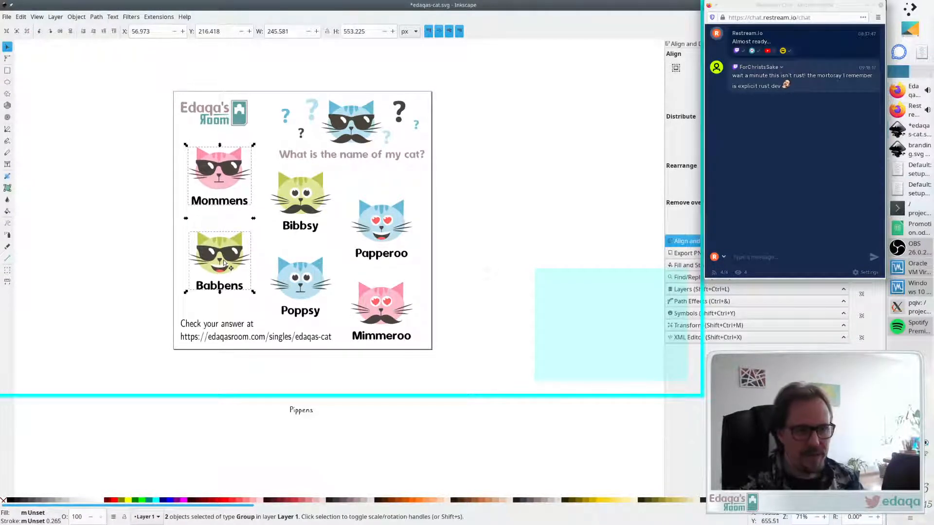
click(467, 174)
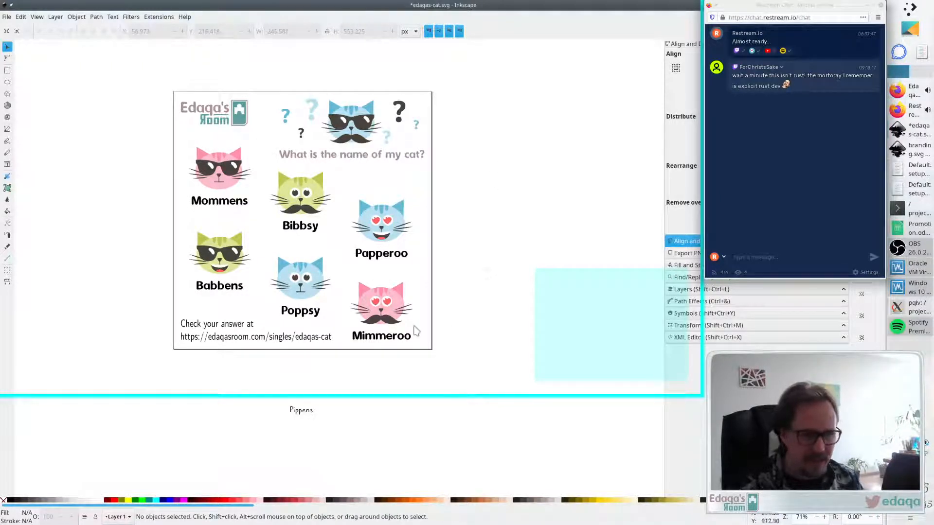
- Select all six labelled cats and nudge them together slightly down
click(384, 306)
shift+click(390, 232)
shift+click(300, 204)
shift+click(297, 271)
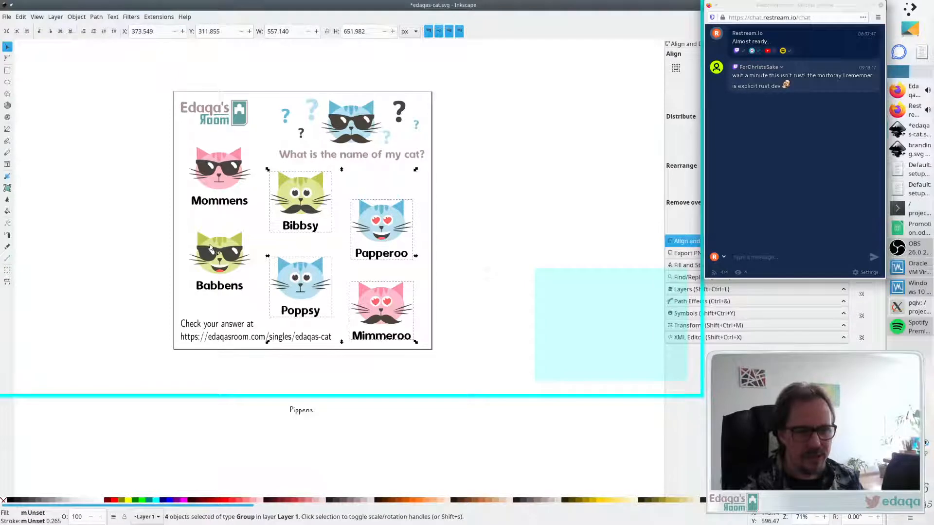
shift+click(216, 251)
shift+click(225, 172)
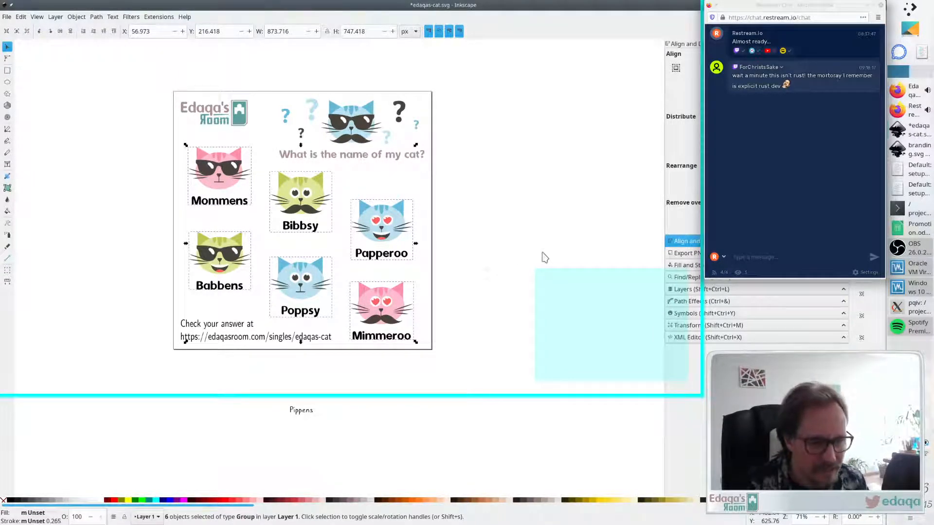
key(Down)
key(Down)
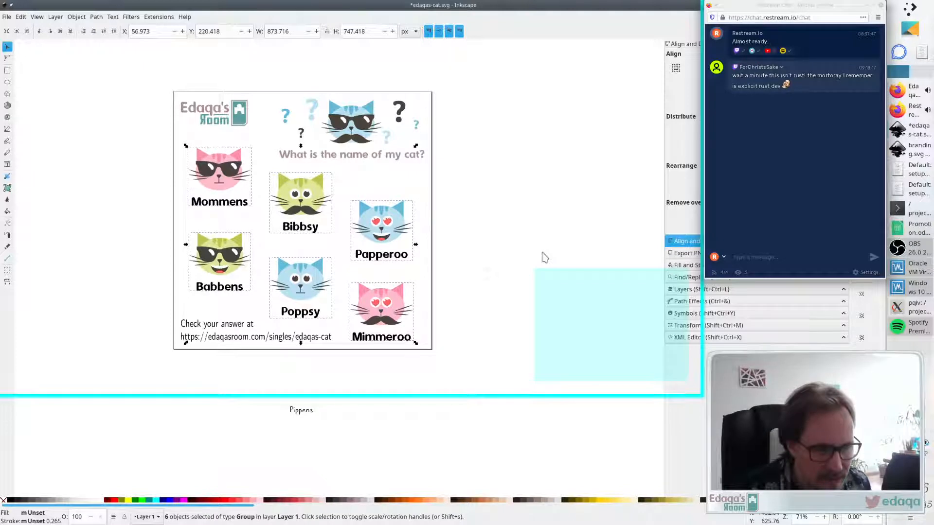
click(516, 255)
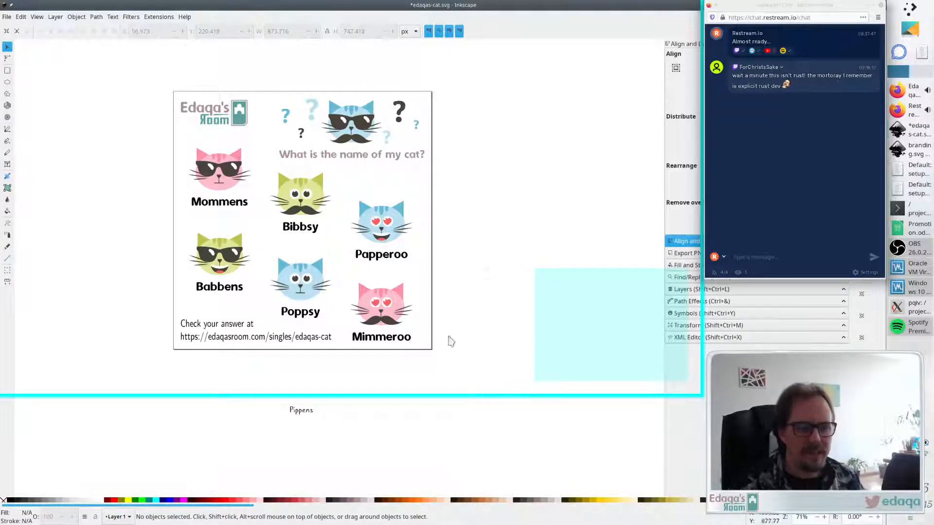
- Draw a temporary rectangle along the page's bottom edge as a reference guide
click(8, 70)
drag(156, 366, 482, 342)
key(Escape)
key(s)
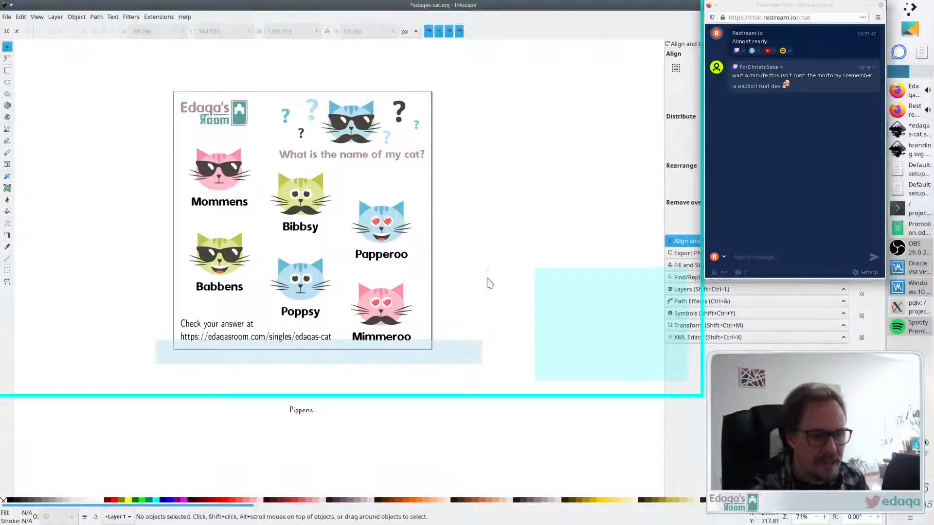
- Select the six labelled cats again and nudge them together one step back up
click(387, 305)
shift+click(392, 203)
shift+click(316, 204)
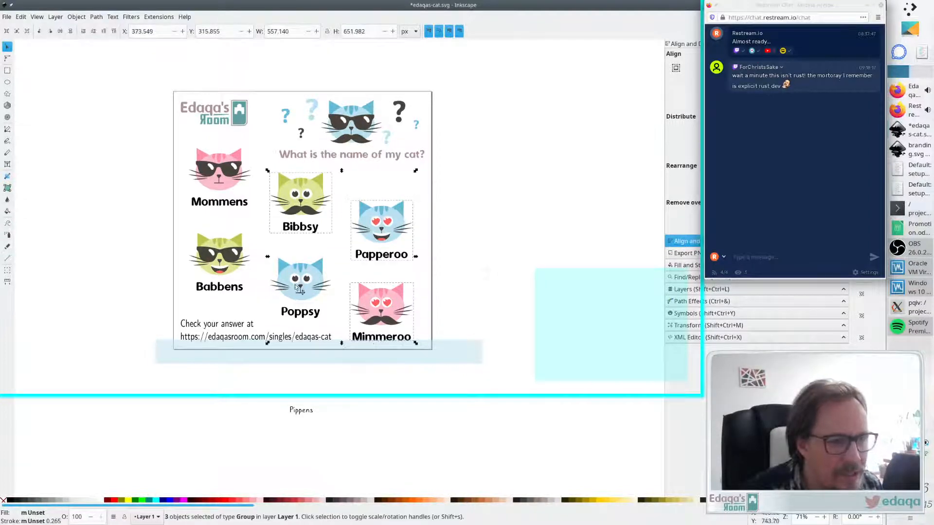
shift+click(286, 281)
shift+click(238, 267)
shift+click(245, 192)
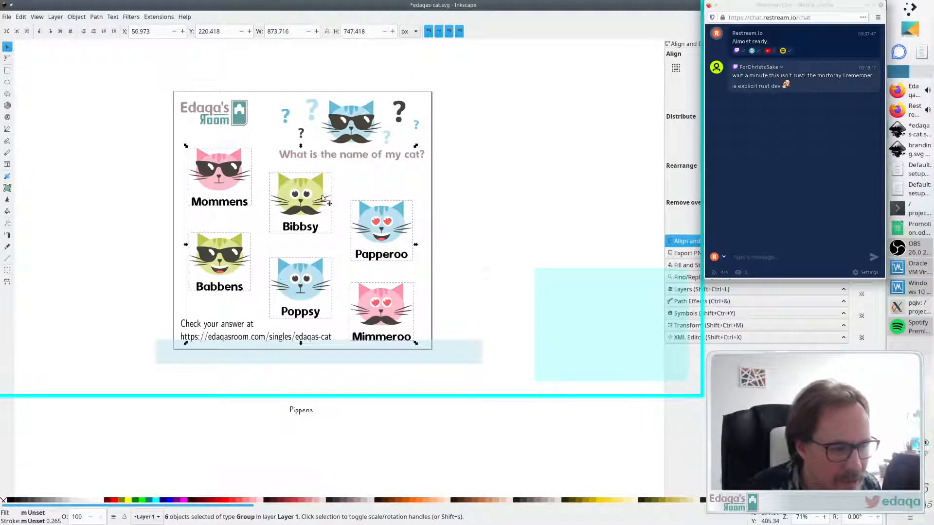
key(Up)
click(468, 312)
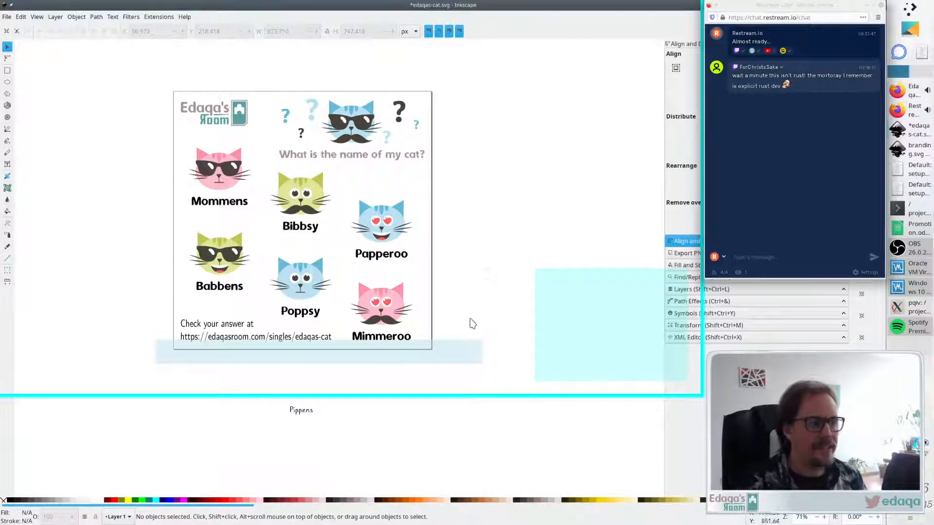
- Delete the temporary reference rectangle below the page
click(456, 353)
key(Delete)
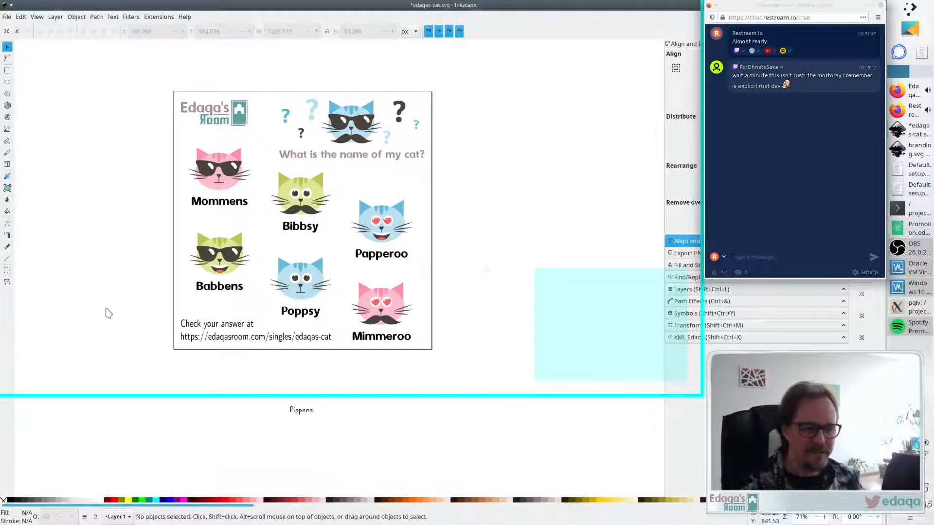
- Save the drawing
scroll(113, 302, down, 1)
scroll(115, 297, up, 3)
scroll(130, 283, down, 3)
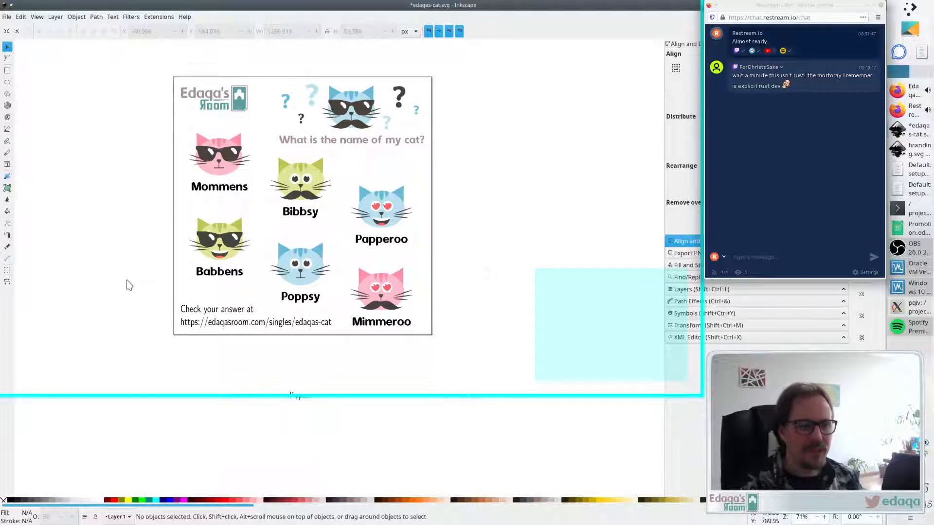
scroll(129, 285, up, 1)
scroll(129, 286, left, 1)
scroll(128, 284, right, 1)
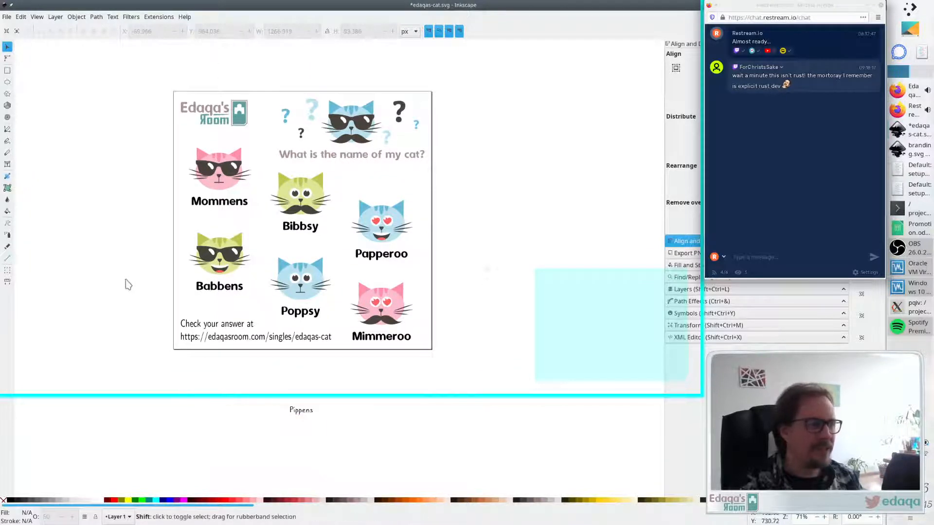
scroll(177, 269, up, 1)
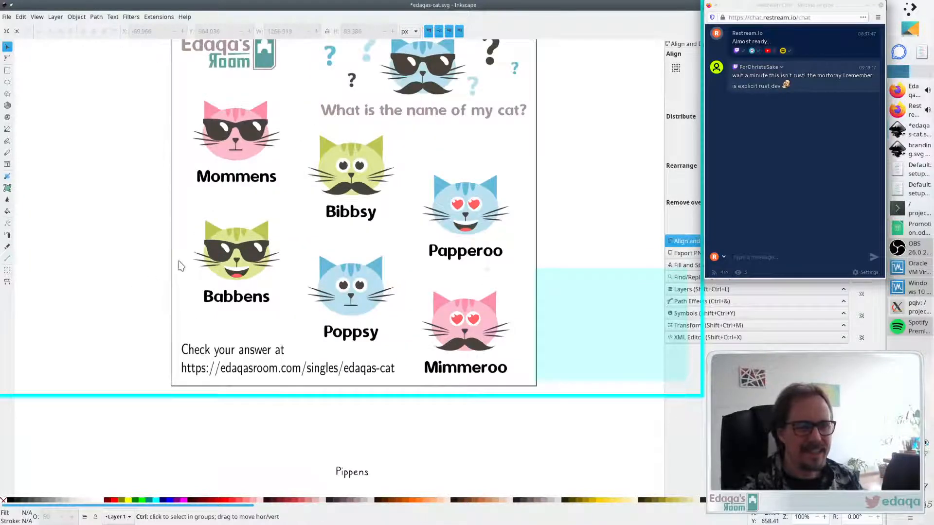
scroll(181, 266, down, 1)
key(ctrl+s)
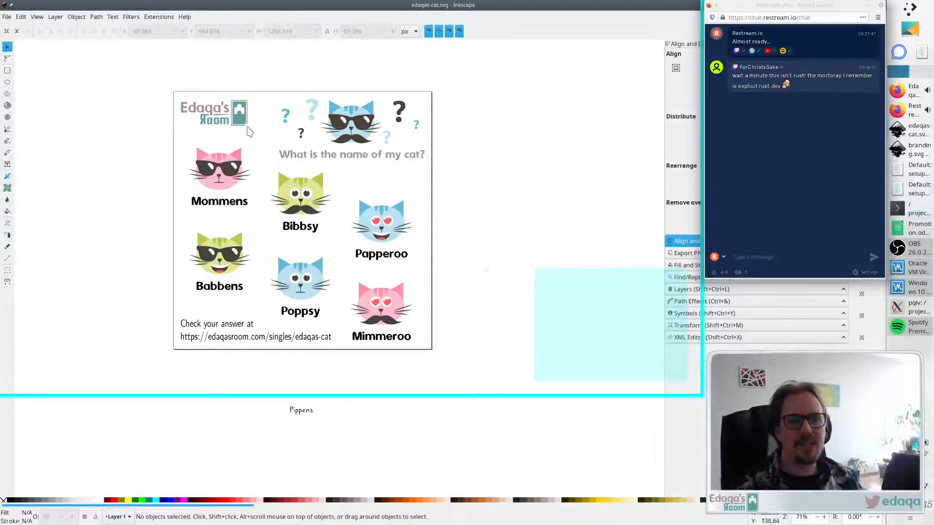
- Inspect the positions of the logo and the question text by selecting each
click(217, 121)
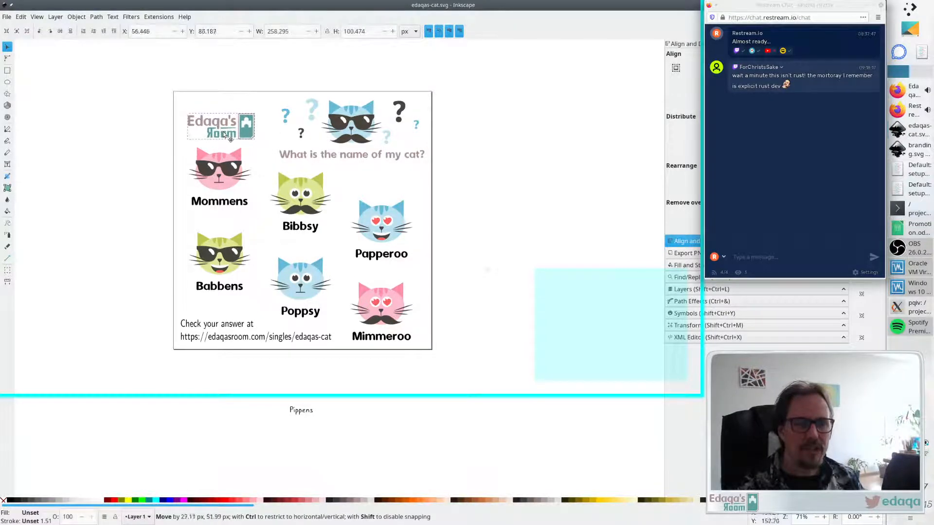
drag(216, 121, 224, 121)
click(224, 81)
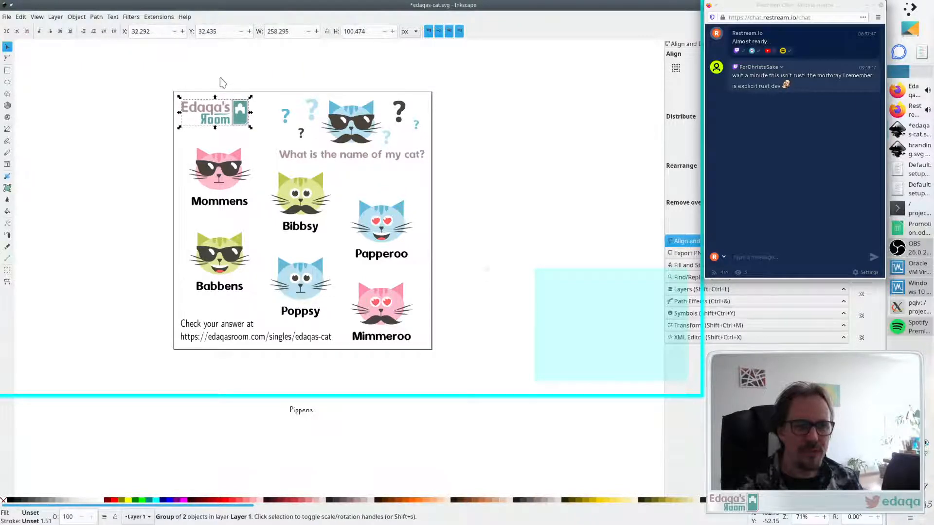
click(220, 83)
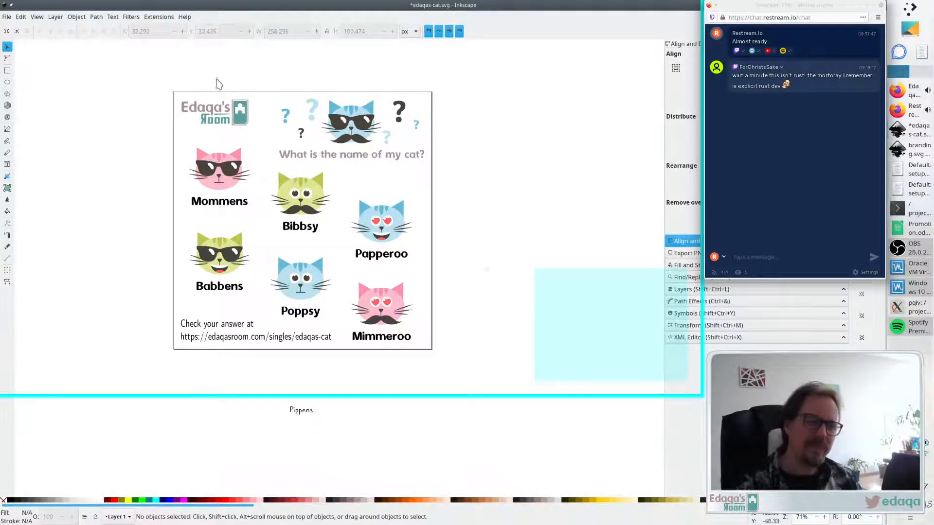
click(358, 158)
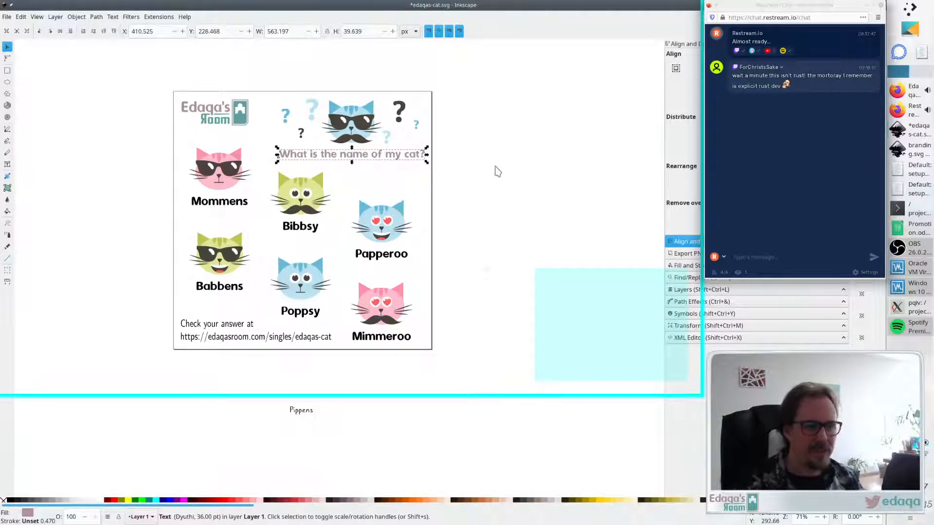
click(496, 172)
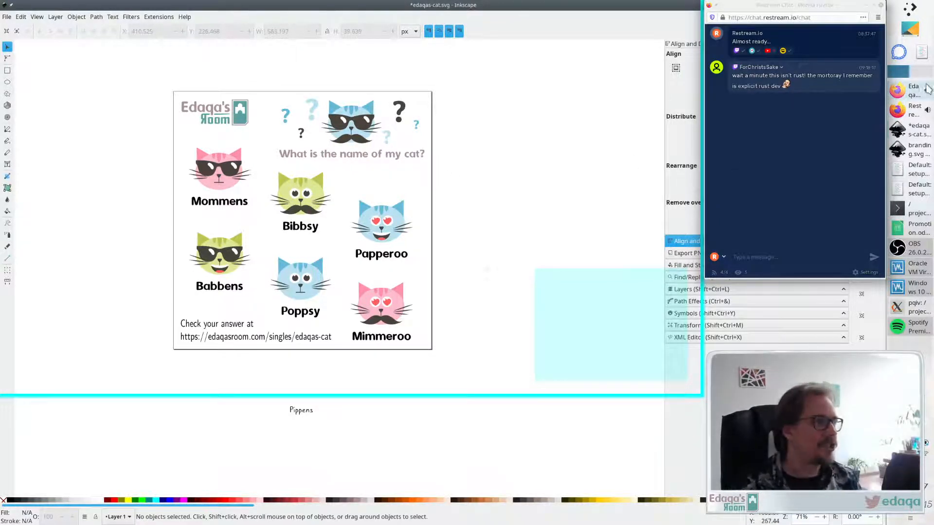
- Switch to Firefox and open pixabay.com in a new tab
click(904, 90)
click(334, 17)
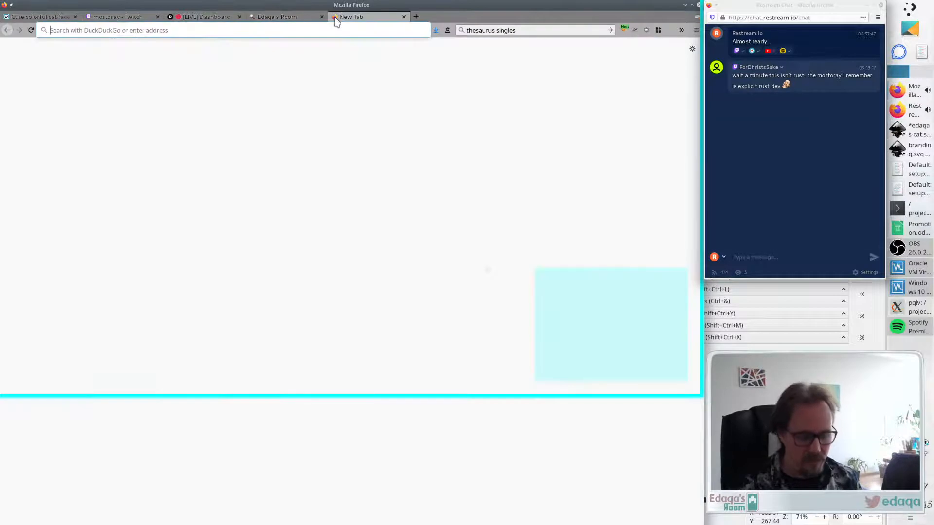
text(pixabay.com)
key(Return)
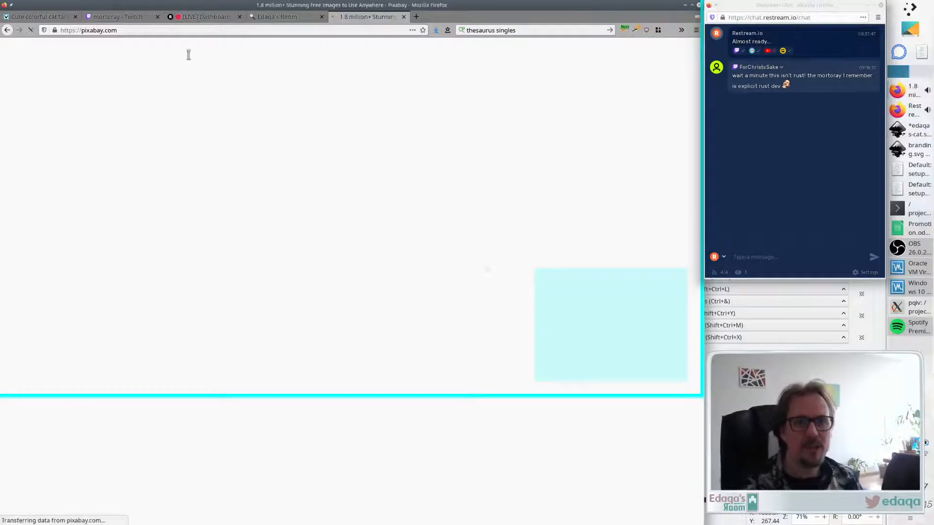
- Browse the cat faces artist's other vectors on VectorStock
click(39, 17)
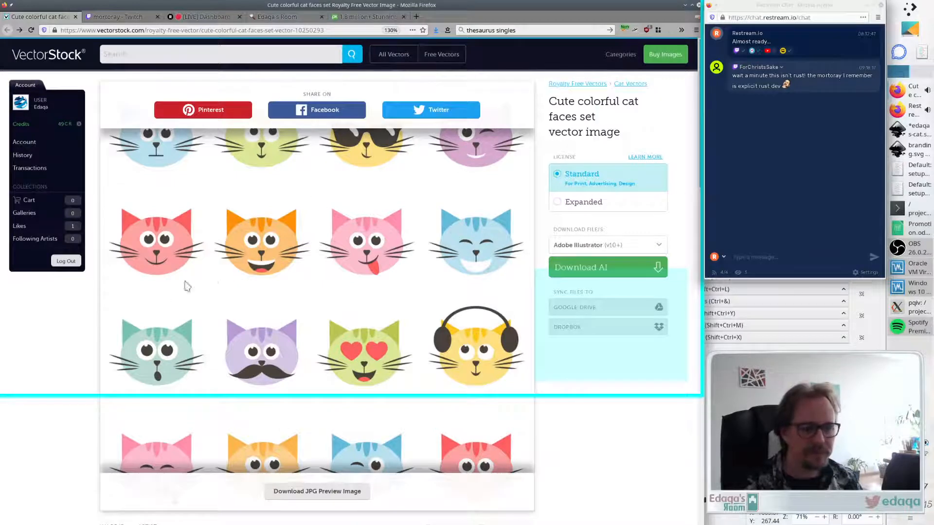
scroll(187, 286, down, 5)
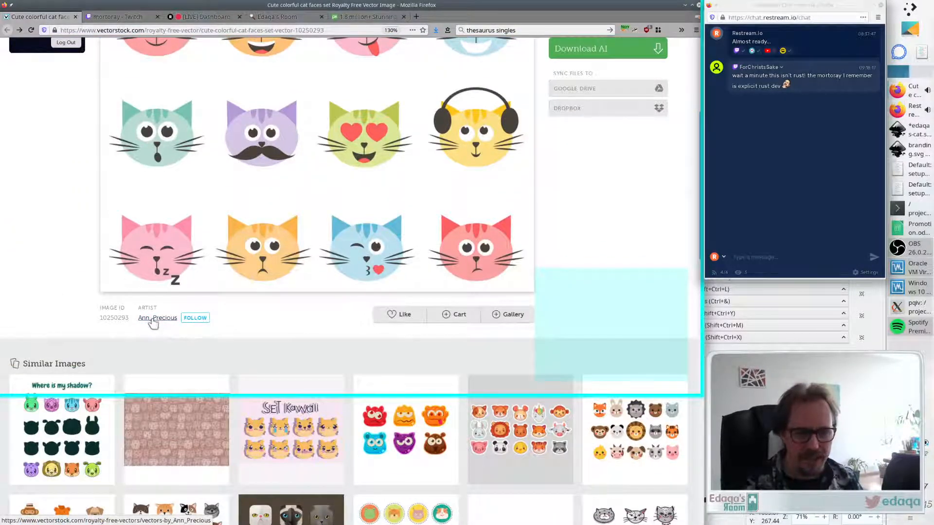
click(153, 319)
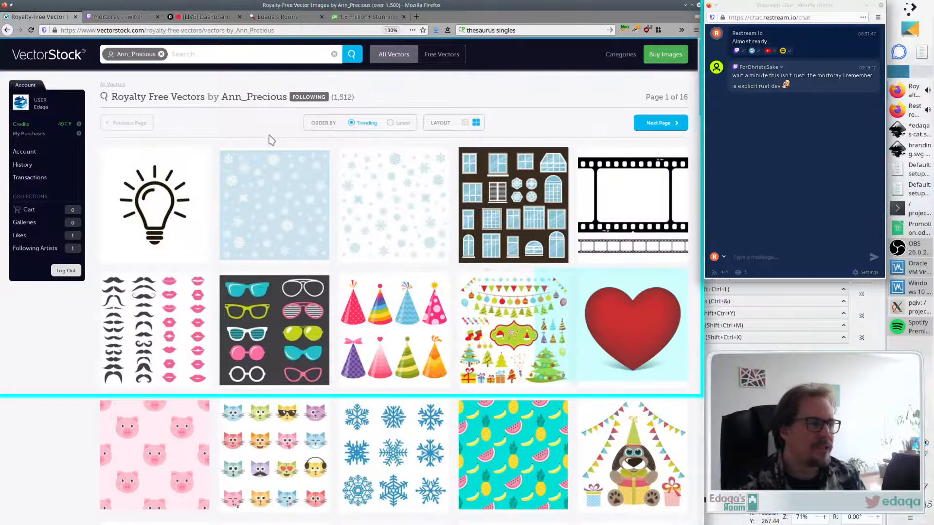
scroll(270, 140, down, 12)
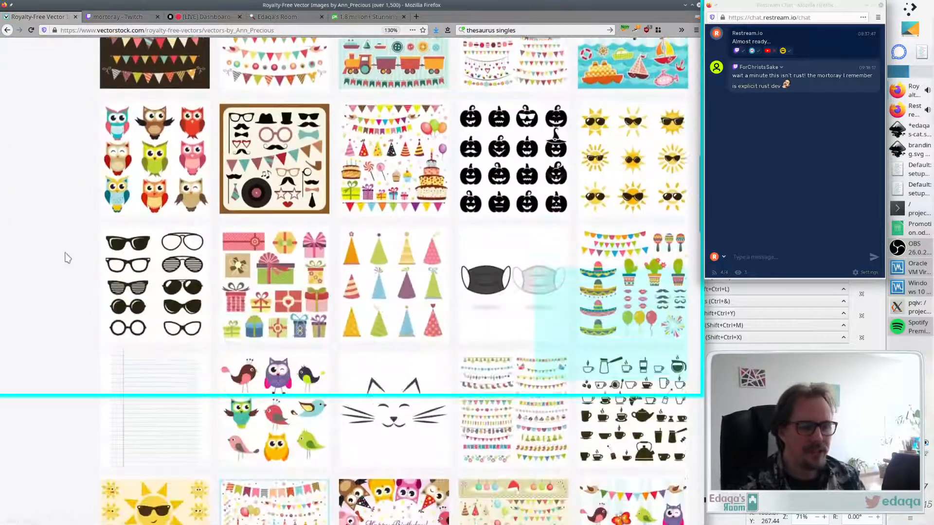
scroll(272, 282, up, 5)
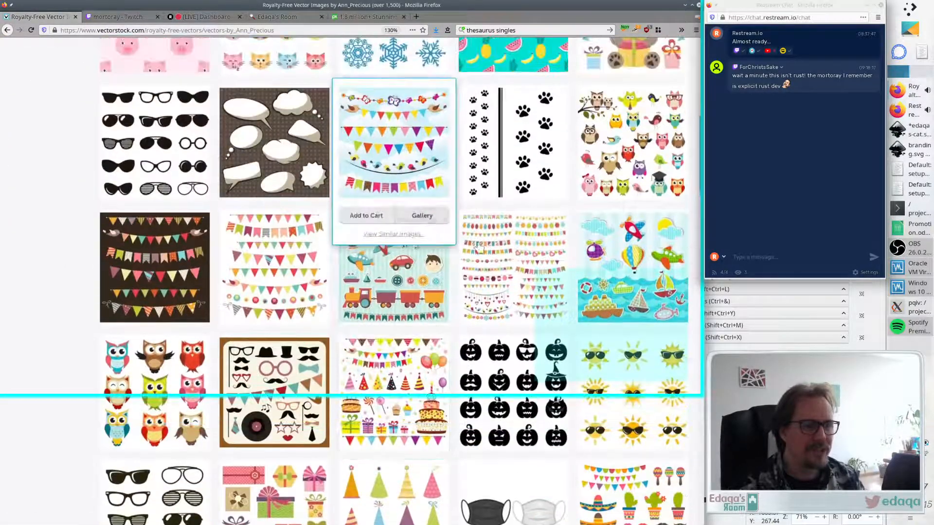
scroll(642, 219, up, 4)
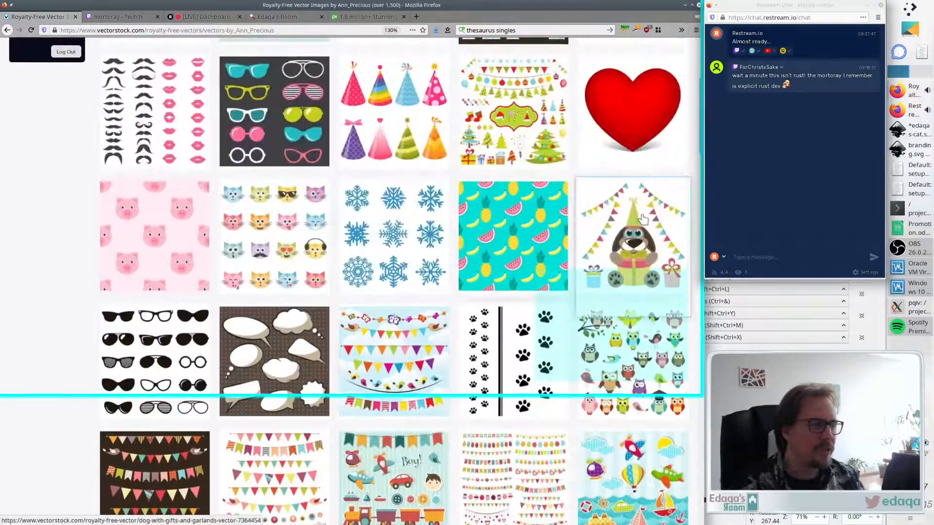
scroll(643, 219, up, 5)
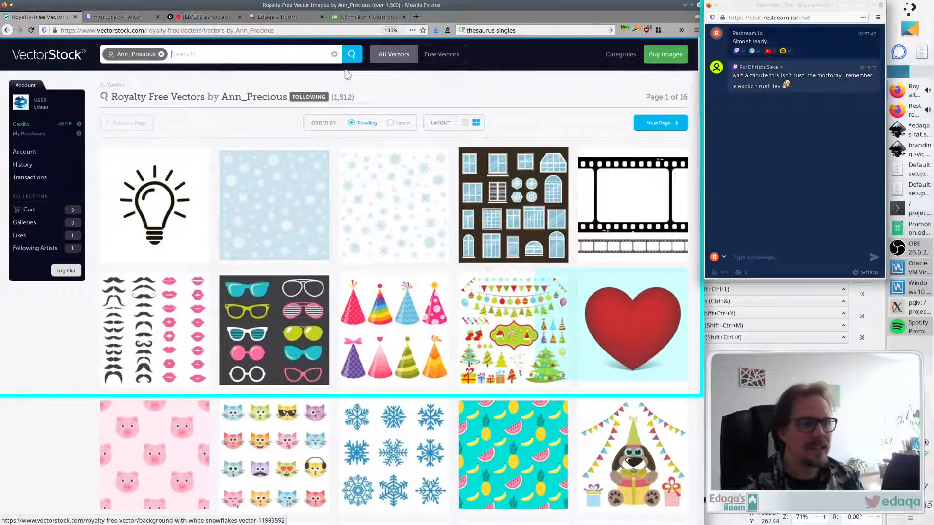
- Search Pixabay for park images filtered to vector graphics
click(368, 17)
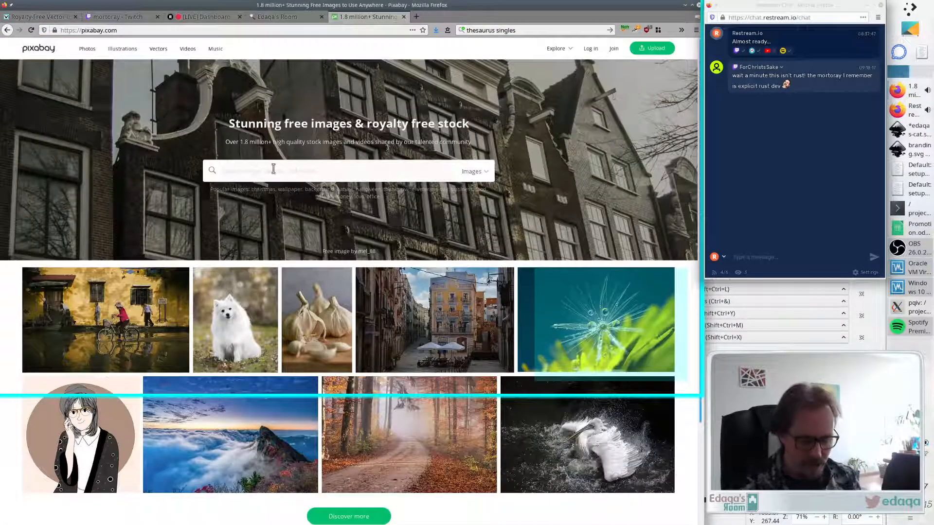
click(273, 169)
text(park)
key(Return)
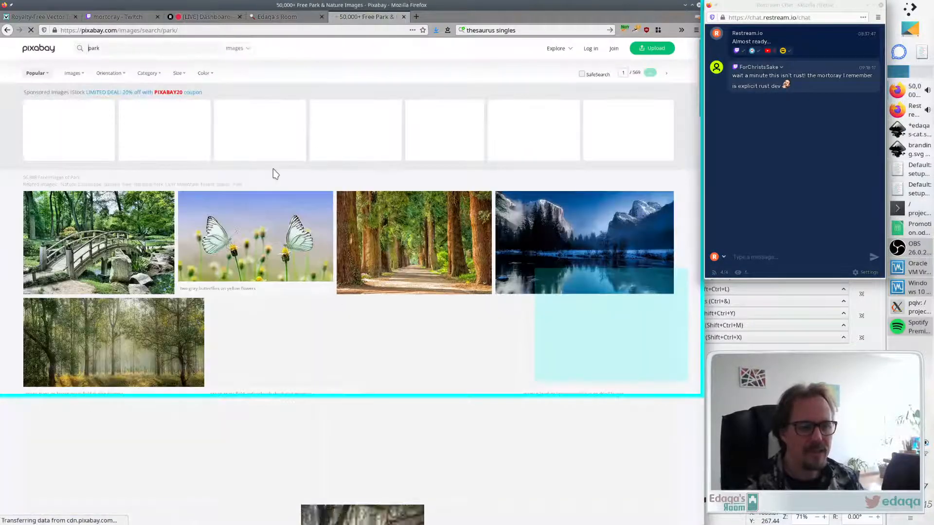
click(236, 51)
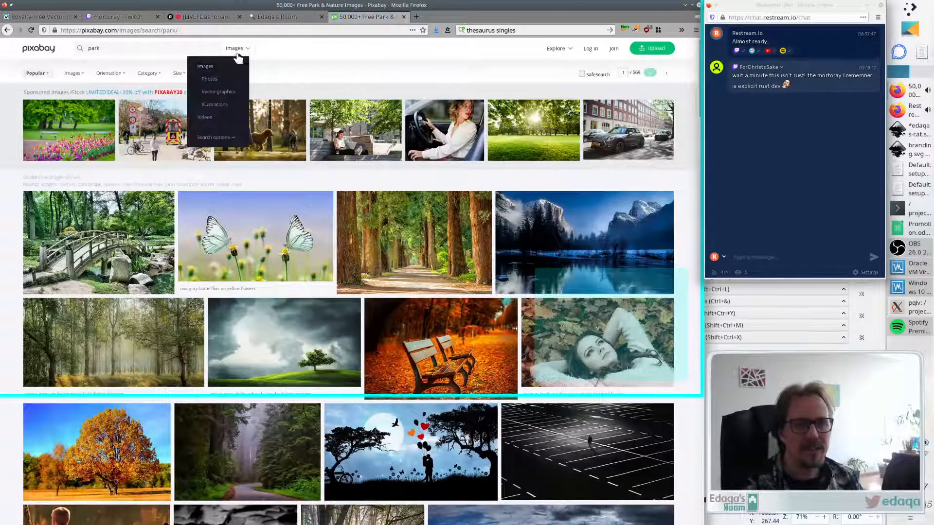
click(236, 92)
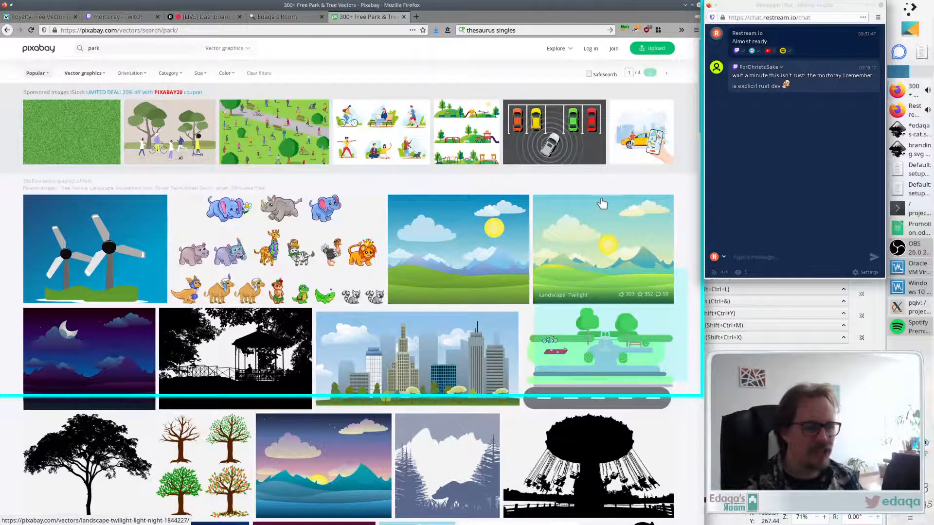
- Browse the park vector results through to the second page
scroll(602, 203, down, 4)
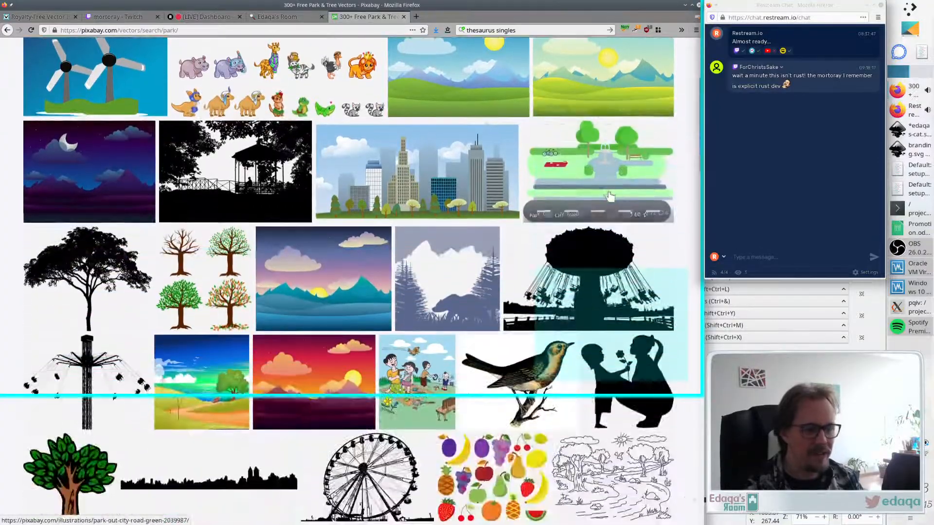
scroll(609, 196, down, 4)
scroll(607, 190, down, 7)
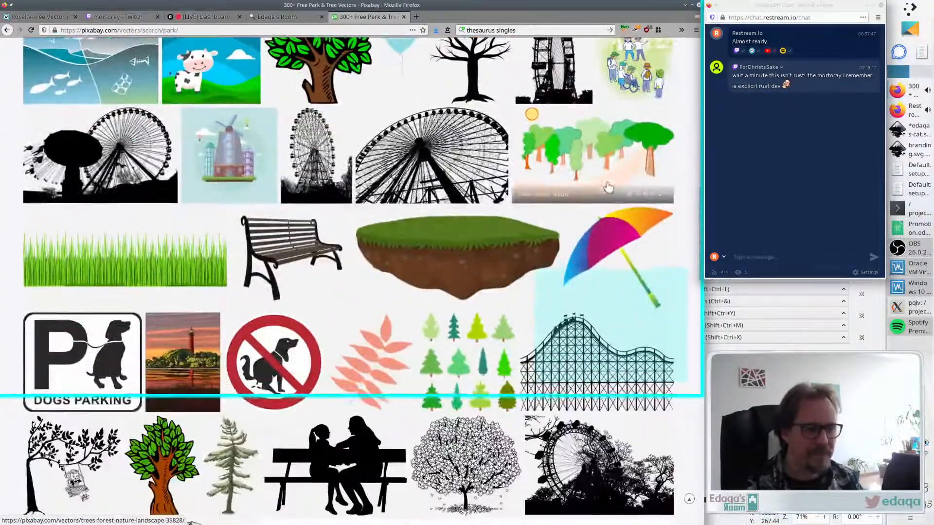
scroll(608, 188, down, 8)
drag(702, 303, 688, 515)
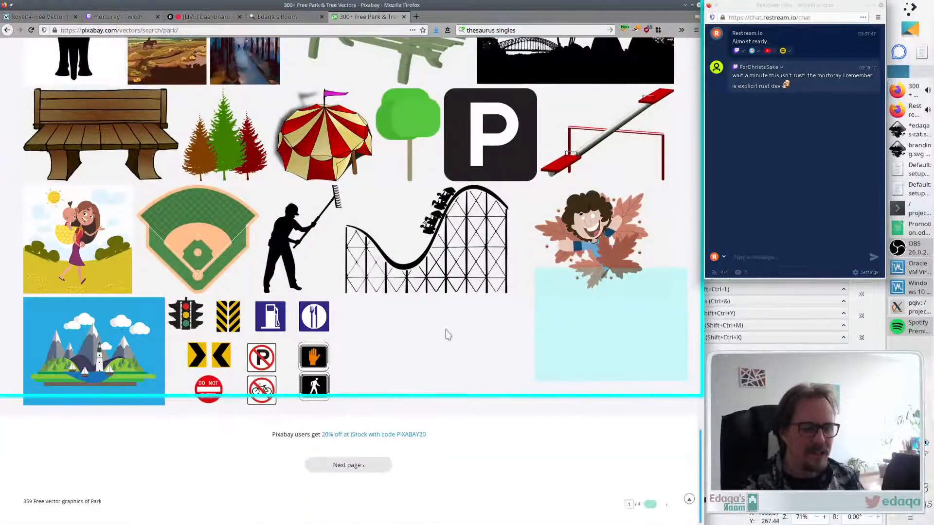
click(345, 466)
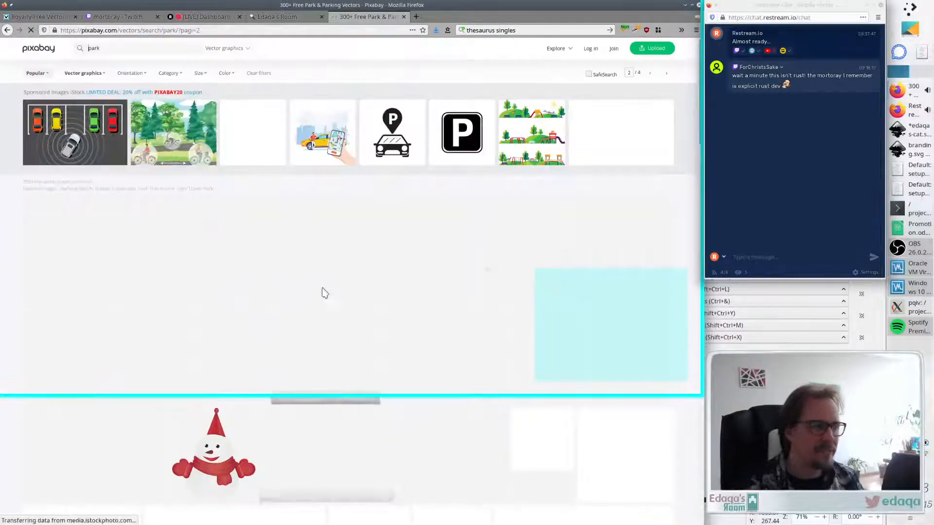
- Scroll through the rest of Pixabay's second page of park vector results
scroll(301, 249, down, 1)
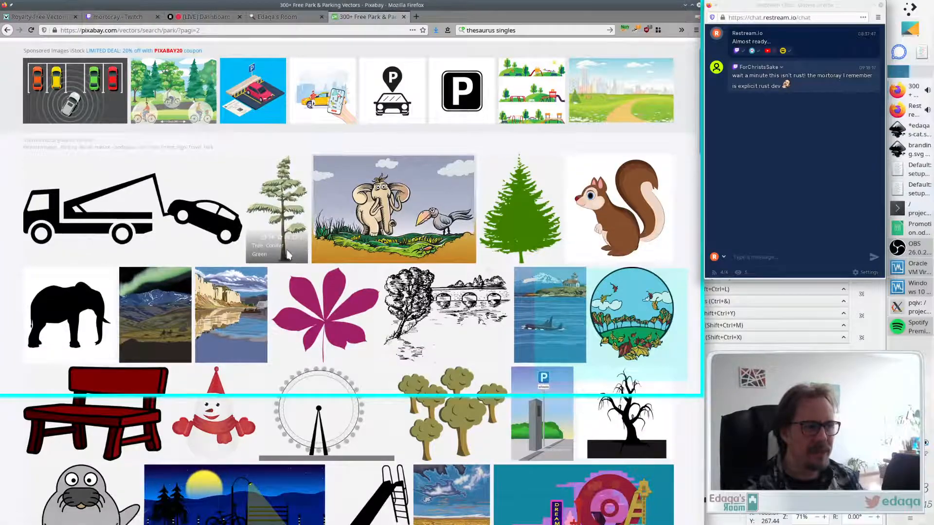
scroll(287, 254, up, 1)
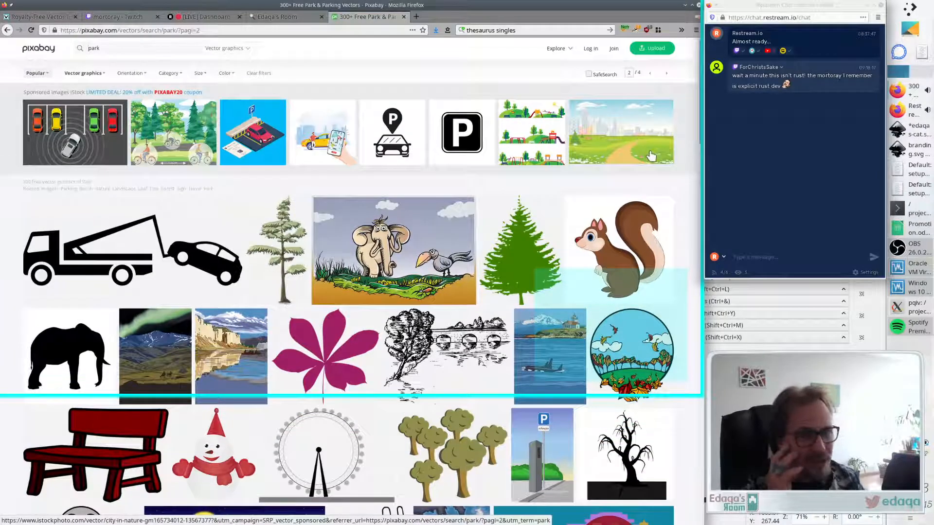
scroll(457, 203, down, 9)
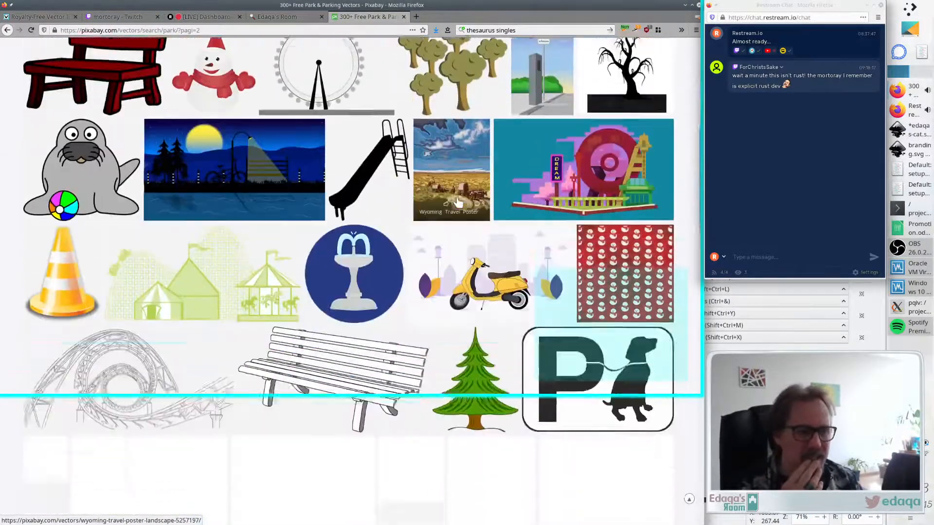
scroll(457, 203, down, 15)
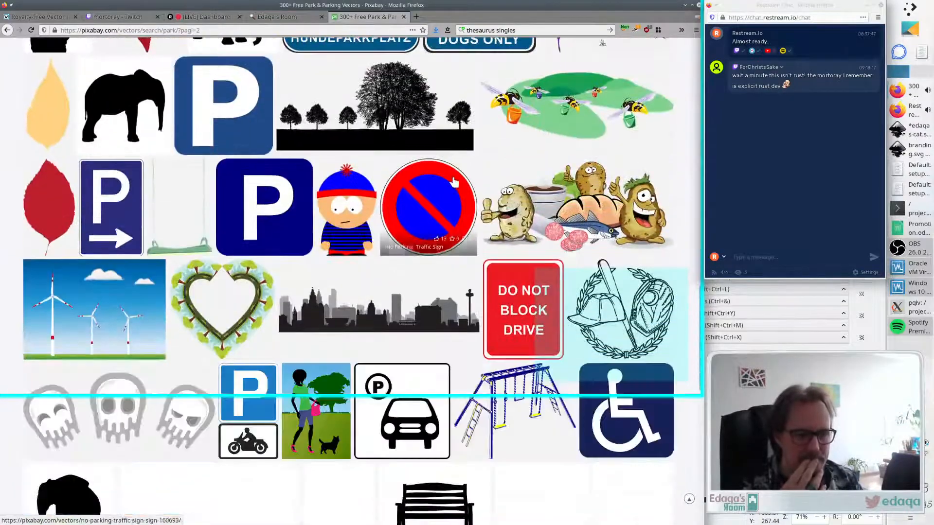
scroll(453, 182, down, 15)
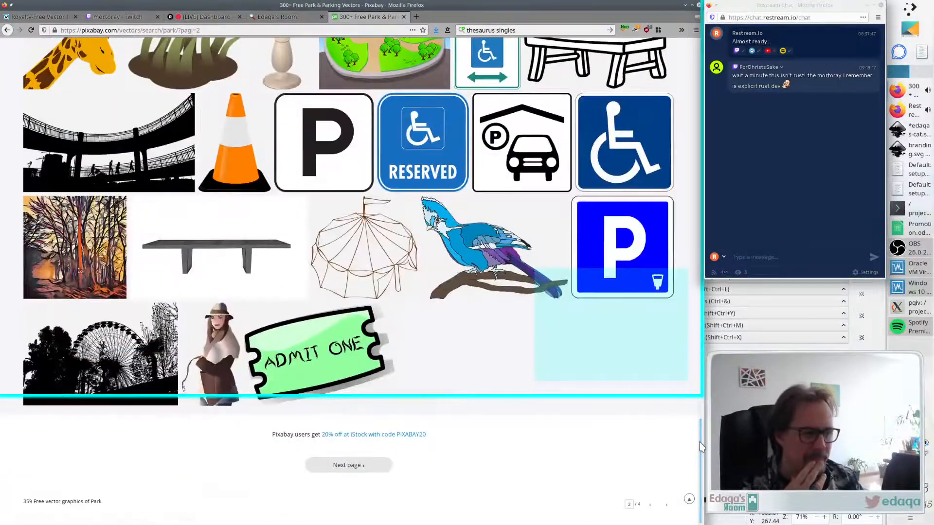
drag(700, 447, 700, 65)
- Search VectorStock for park vectors across all artists and browse the results
click(37, 16)
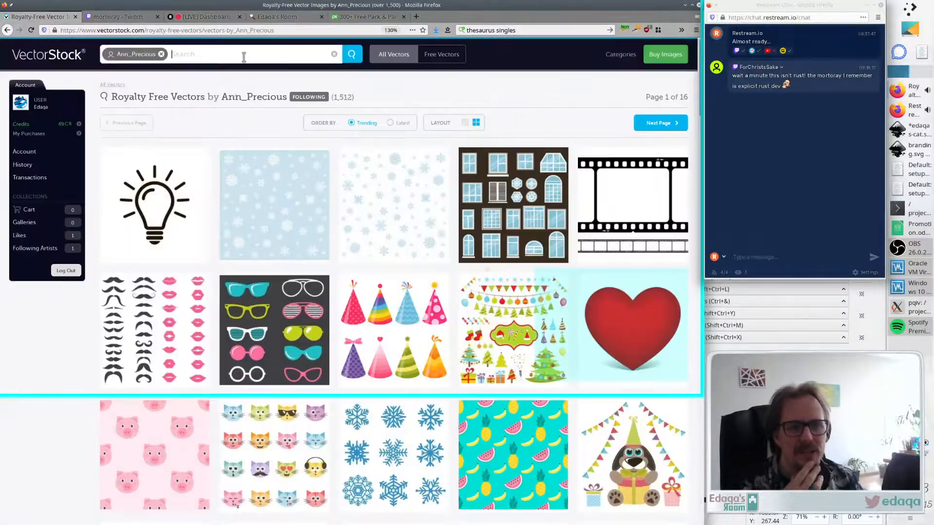
key(Return)
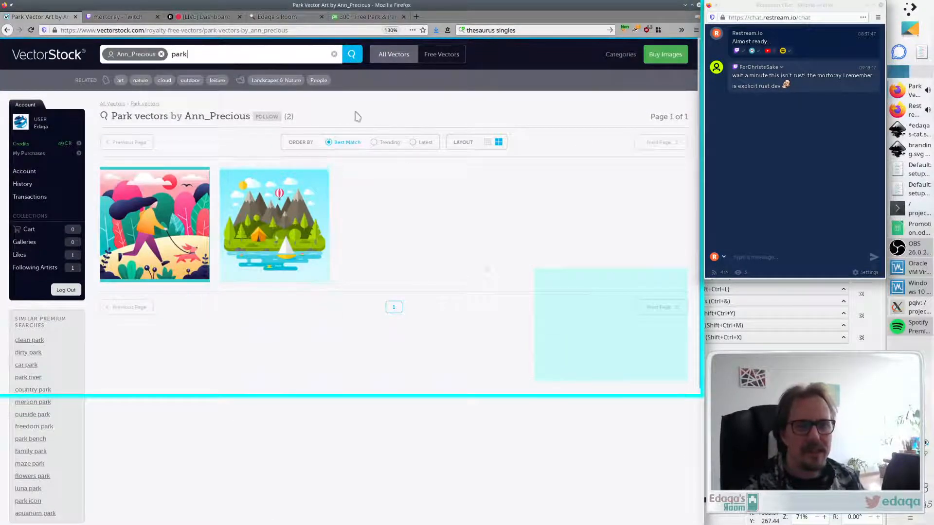
click(161, 54)
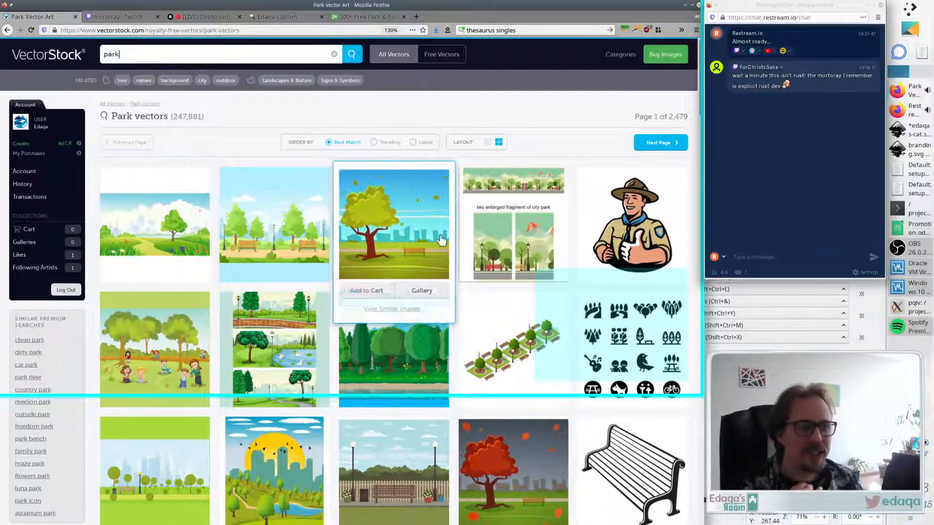
scroll(393, 226, down, 3)
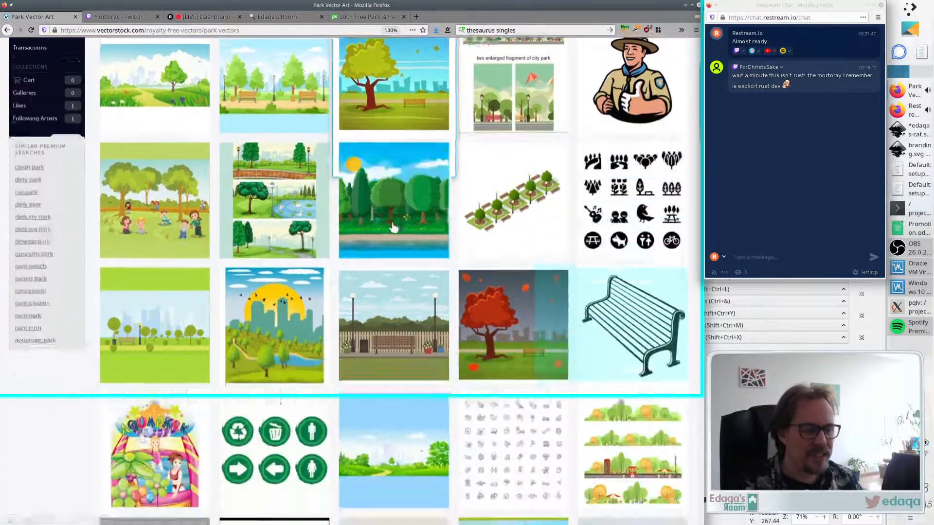
scroll(394, 226, down, 8)
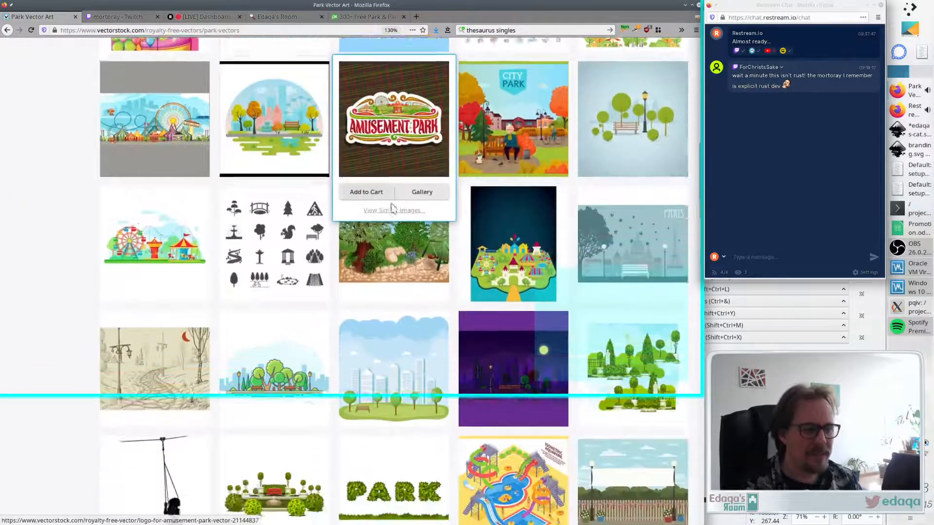
scroll(271, 244, down, 5)
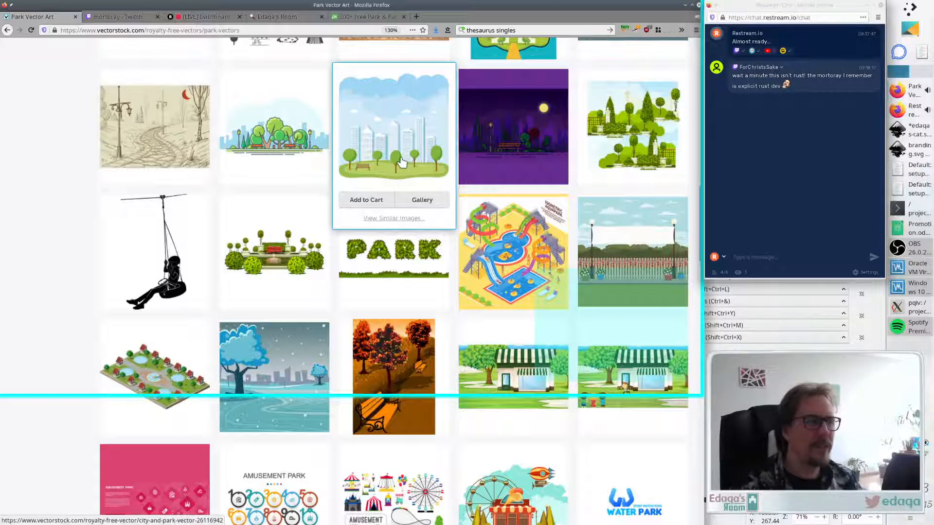
- Compare the quiz page in Inkscape with the VectorStock park results while browsing further down
key(alt+Tab)
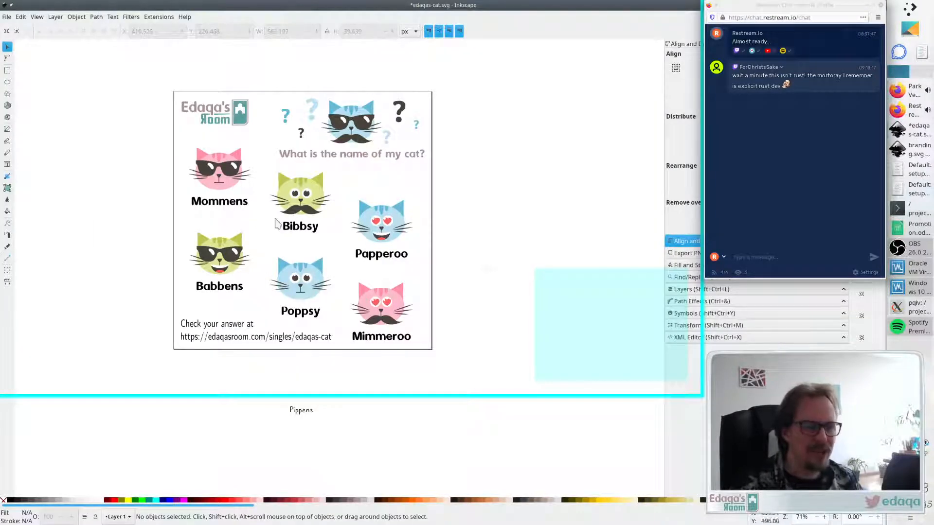
key(alt+Tab)
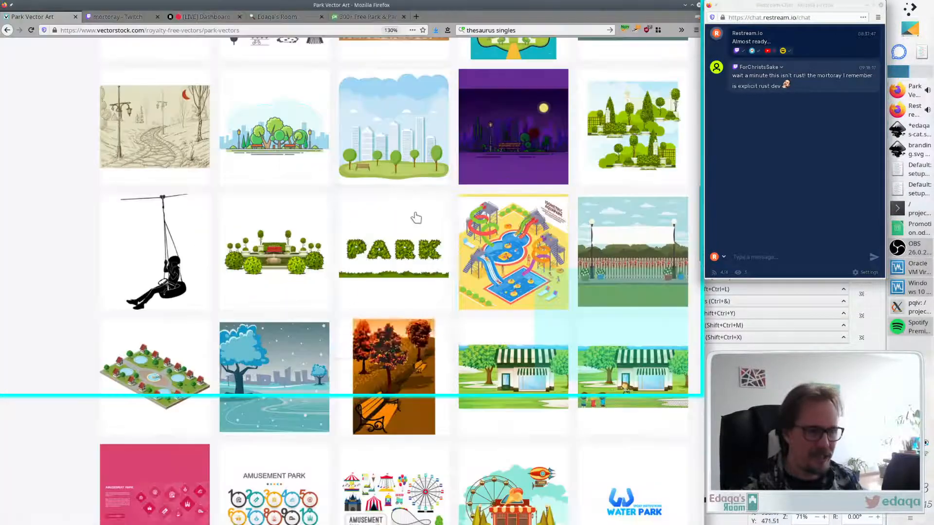
key(alt+Tab)
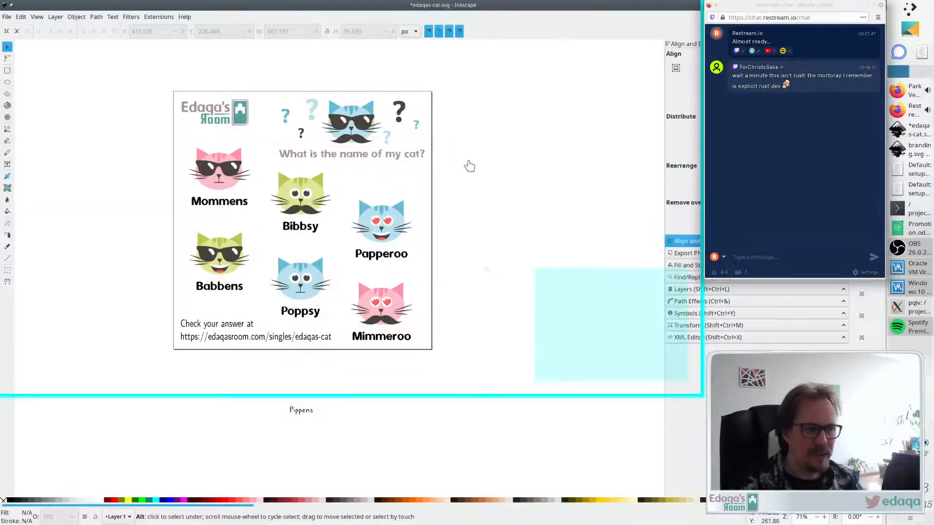
key(alt+Tab)
scroll(413, 165, down, 5)
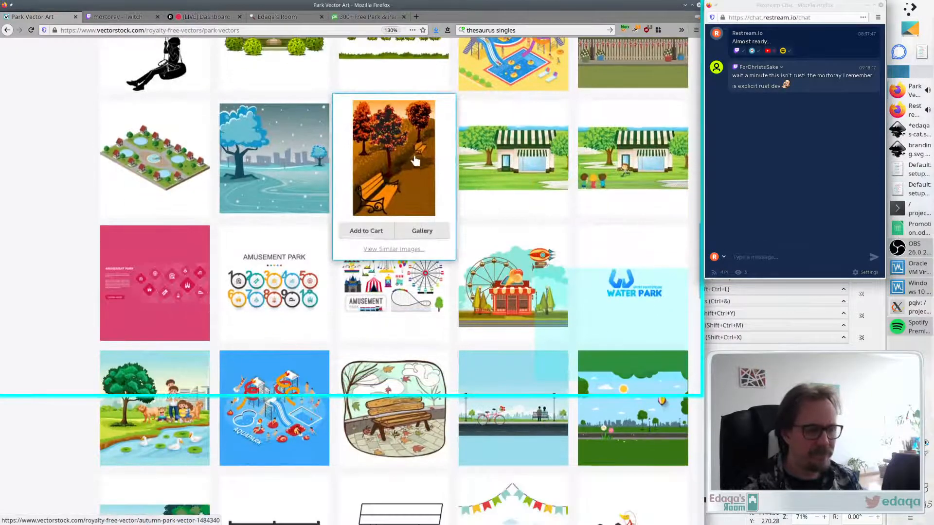
scroll(416, 161, down, 9)
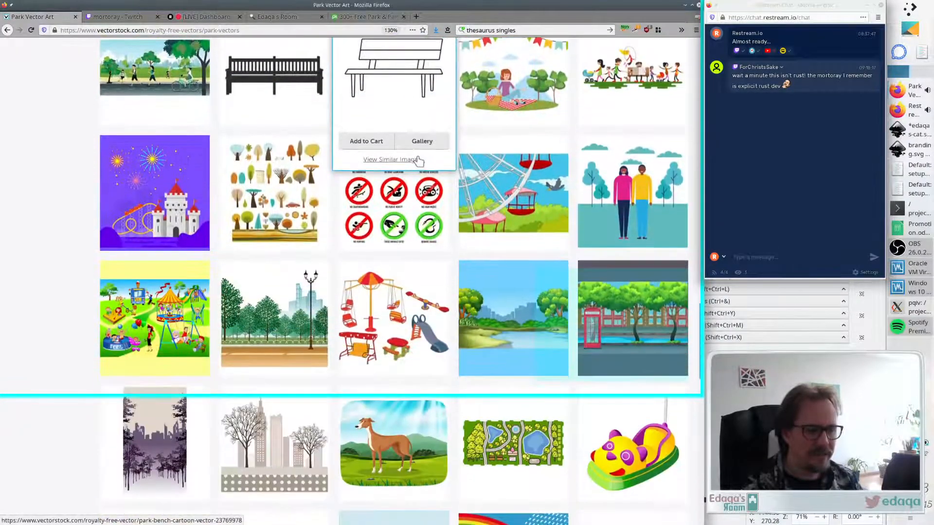
scroll(71, 197, down, 3)
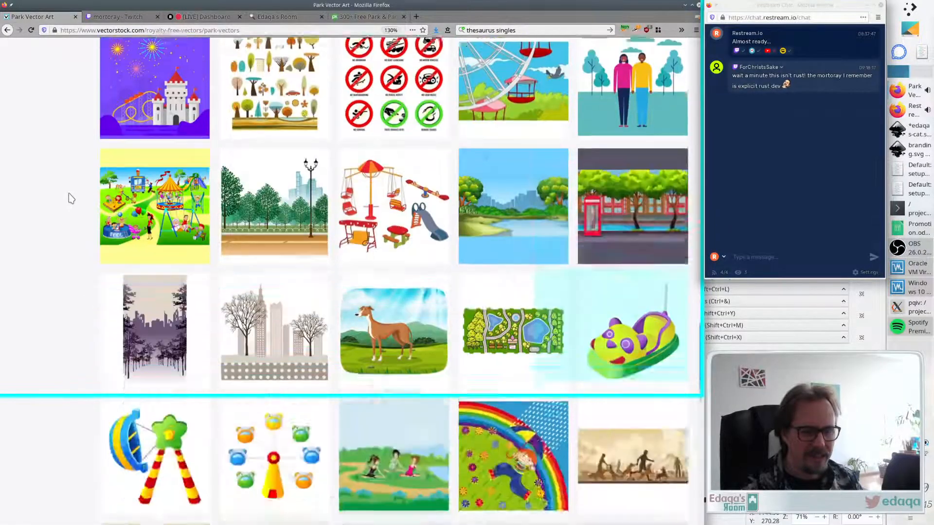
scroll(70, 197, down, 10)
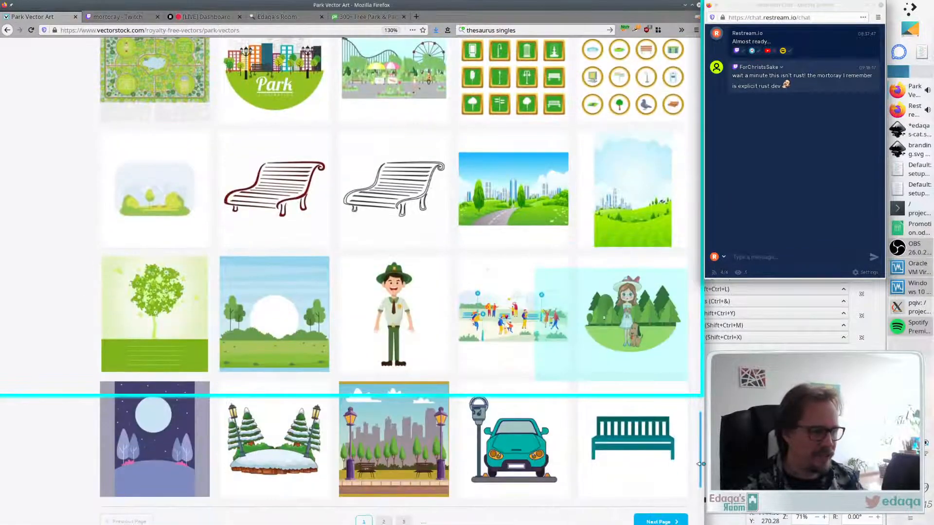
drag(700, 458, 660, 2)
- Search Pixabay vector graphics for background and browse the results
click(344, 17)
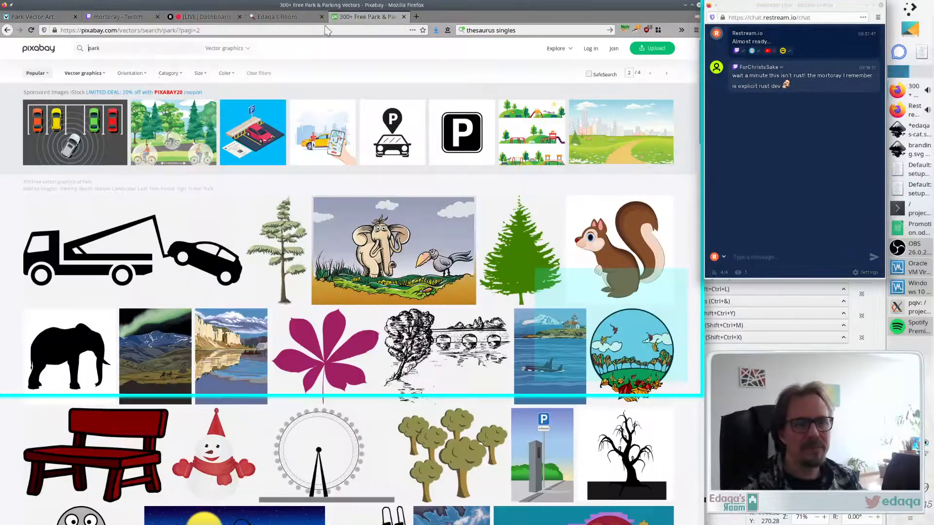
text(backgr)
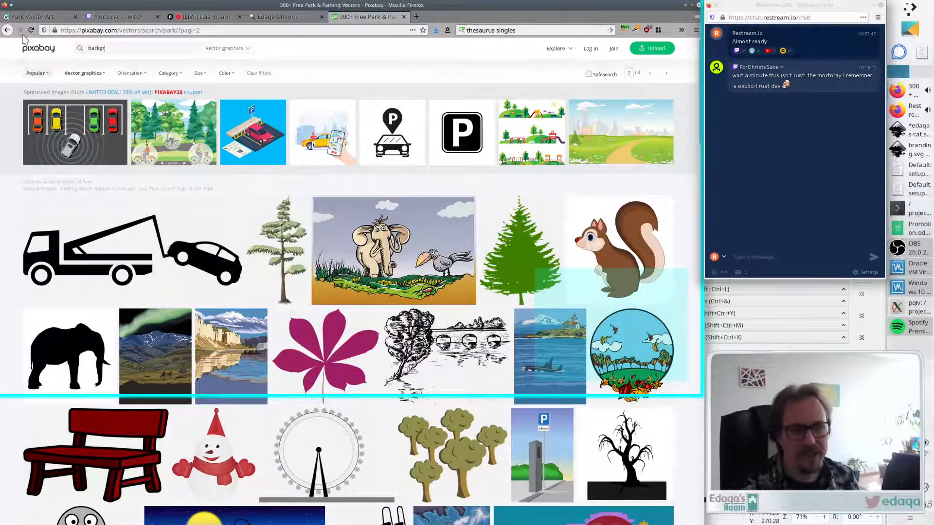
text(ound)
key(Return)
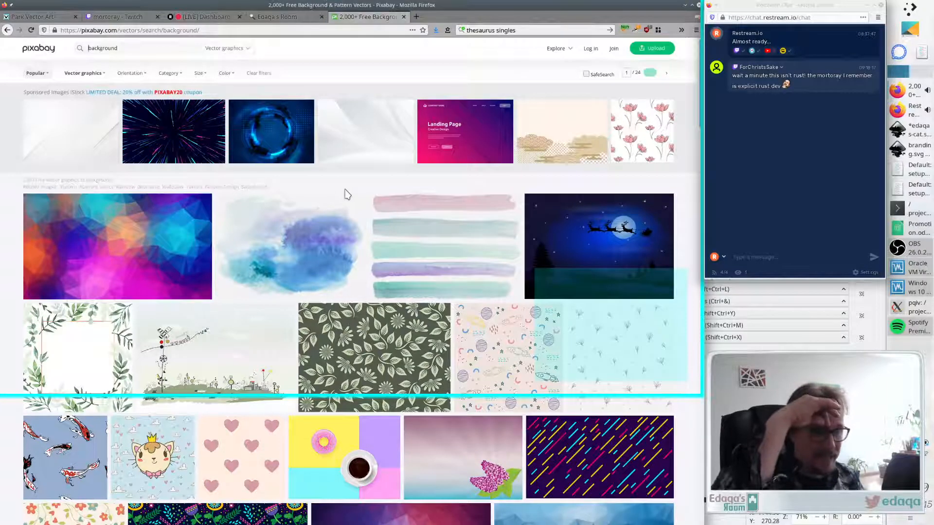
scroll(344, 194, down, 2)
scroll(341, 180, down, 2)
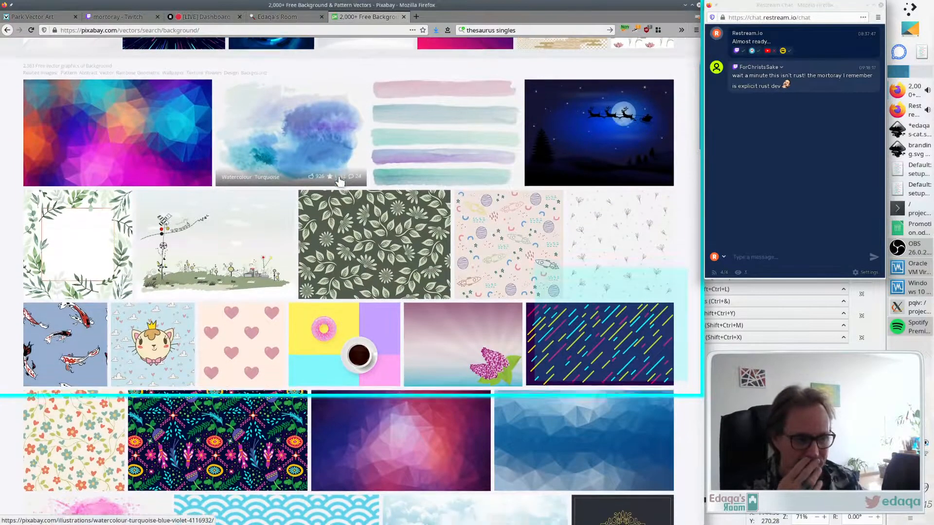
scroll(479, 220, down, 2)
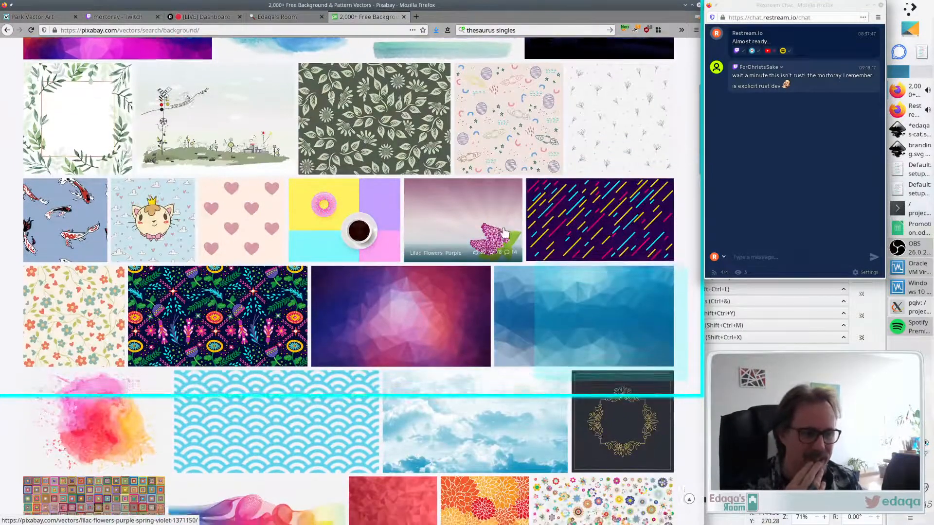
scroll(483, 223, down, 5)
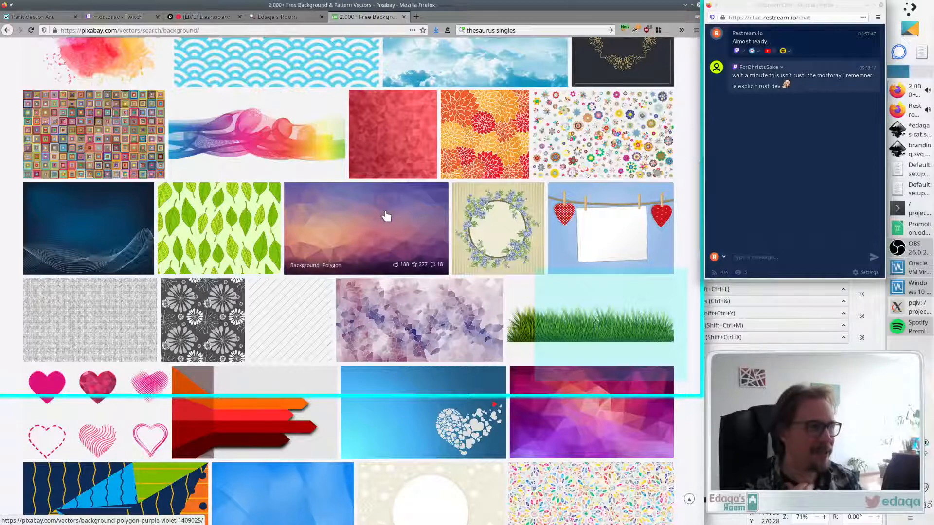
scroll(311, 190, down, 3)
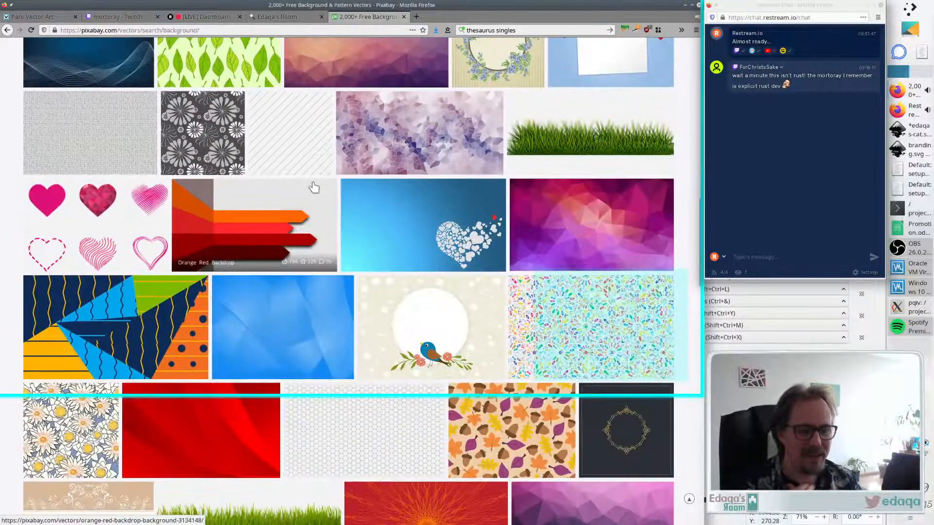
scroll(313, 187, down, 2)
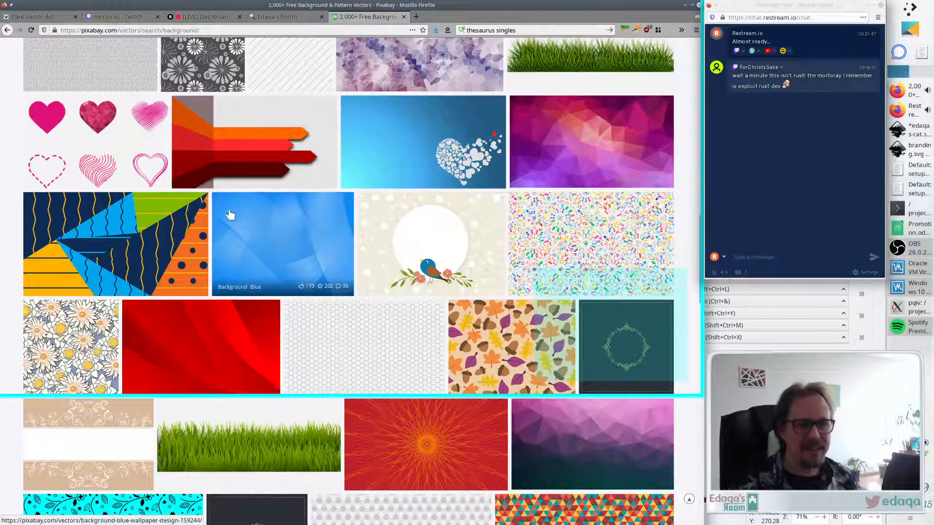
- Open the Background Blue wallpaper vector on Pixabay and copy its image
key(alt+Tab)
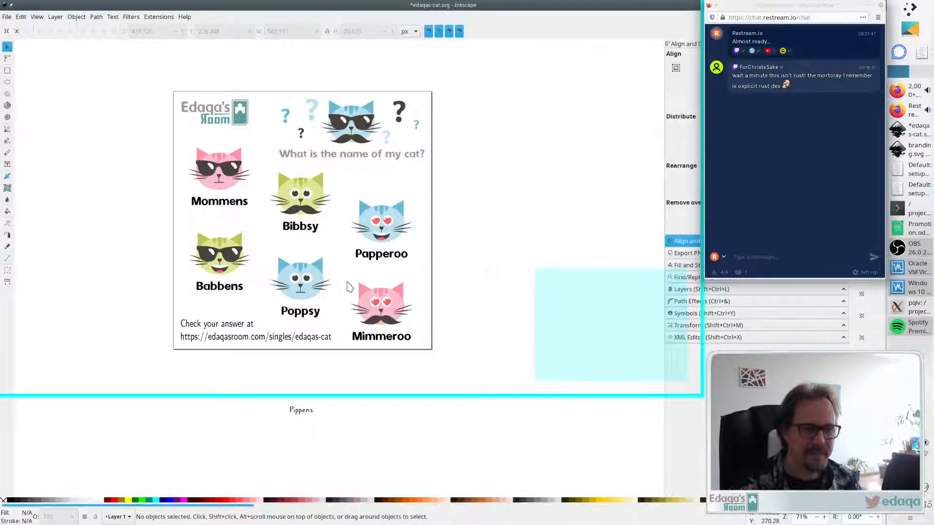
key(alt+Tab)
key(alt+Tab)
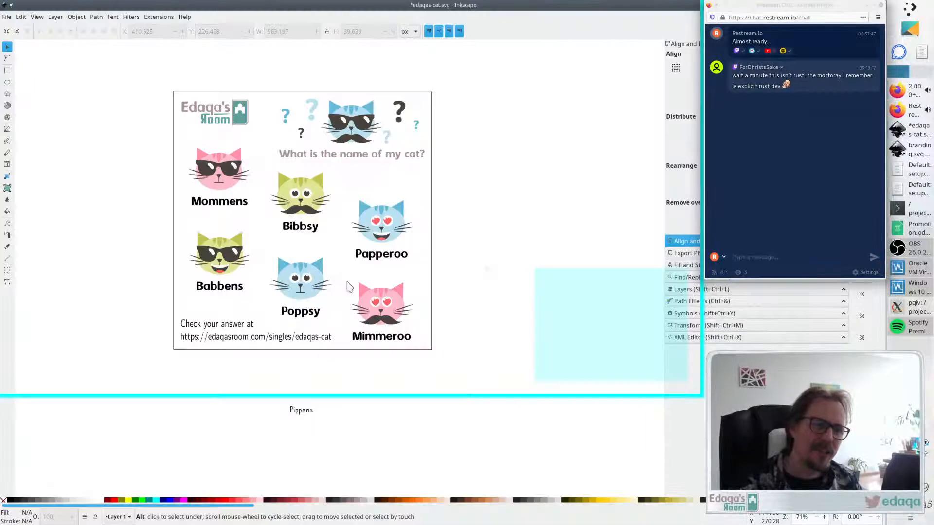
key(alt+Tab)
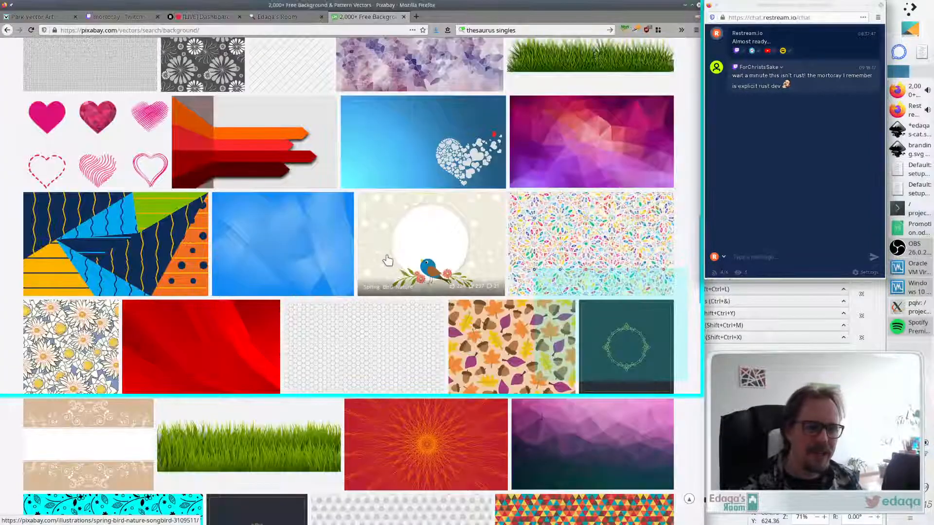
click(289, 236)
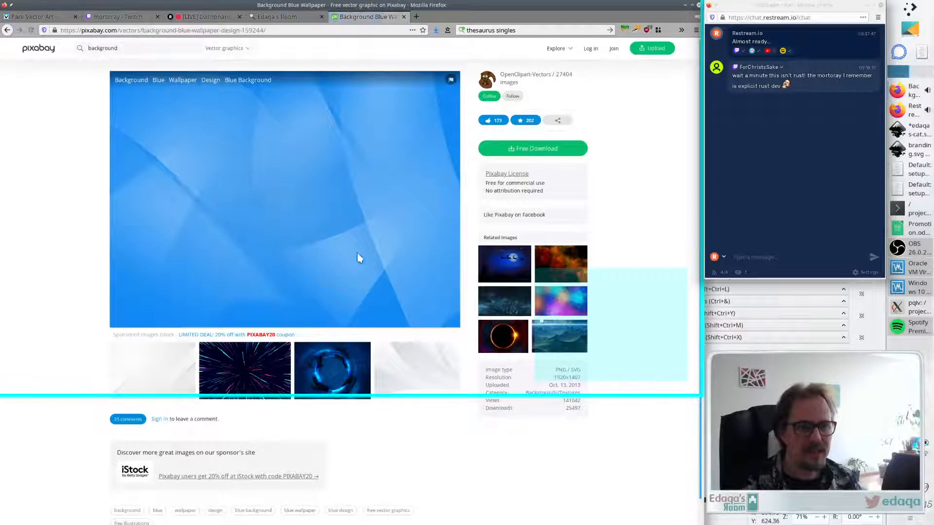
right_click(275, 171)
click(301, 188)
- Paste the blue wallpaper into the quiz page and lower it behind all other objects
key(alt+Tab)
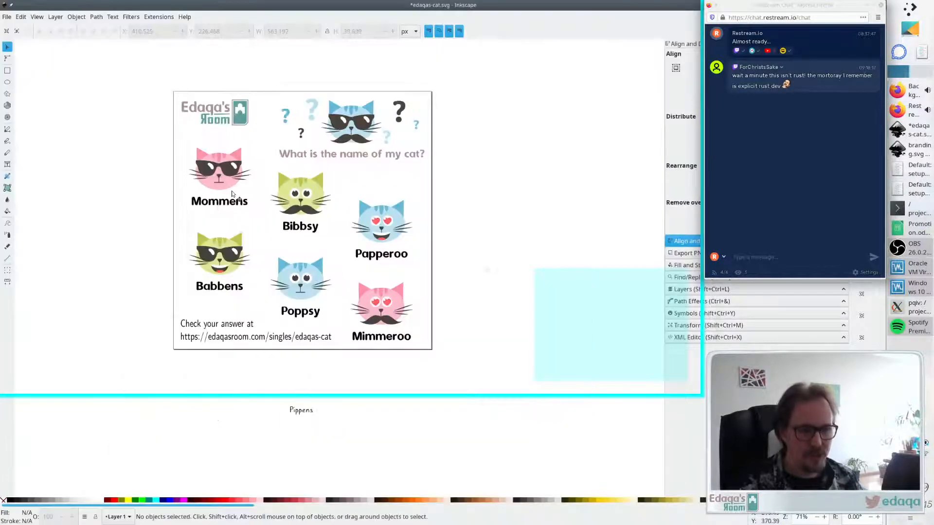
key(ctrl+v)
drag(238, 221, 322, 208)
click(83, 31)
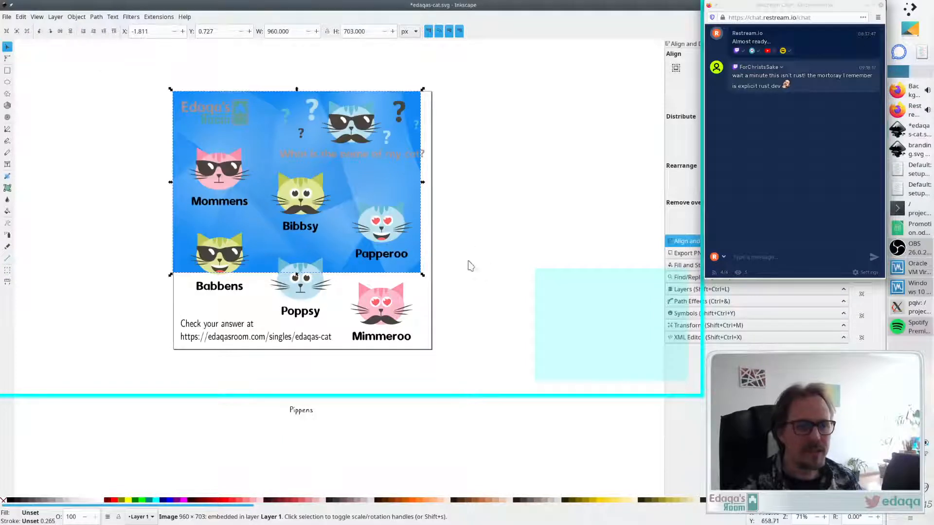
- Stretch the blue background to cover the whole page and set its opacity to 50
drag(422, 274, 442, 350)
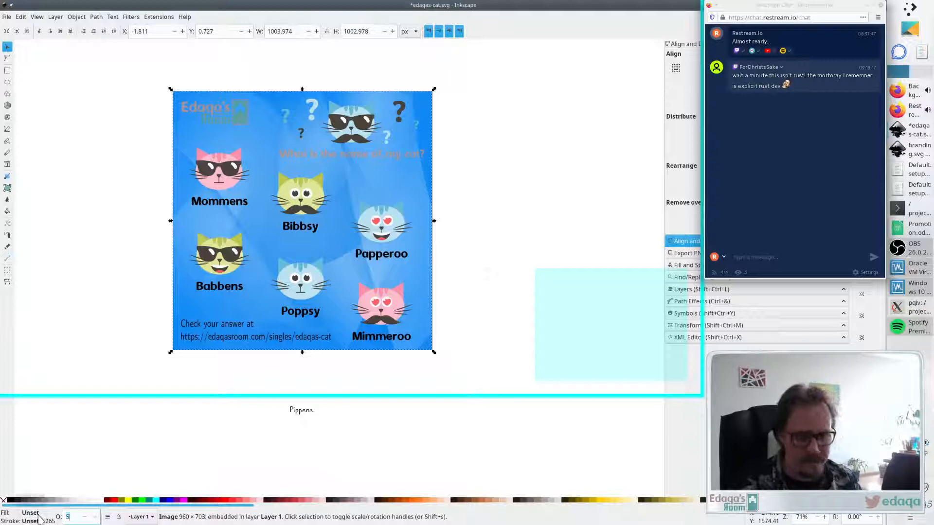
text(50)
key(Return)
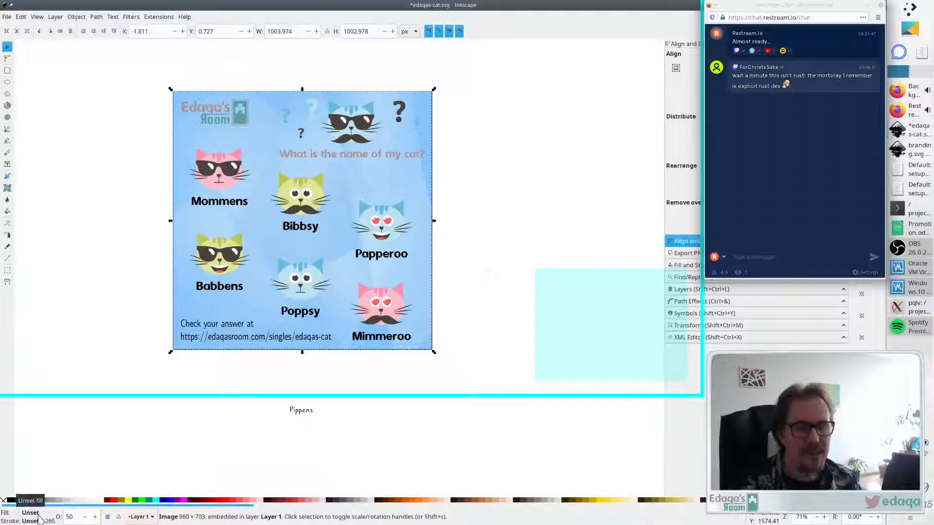
drag(76, 516, 62, 514)
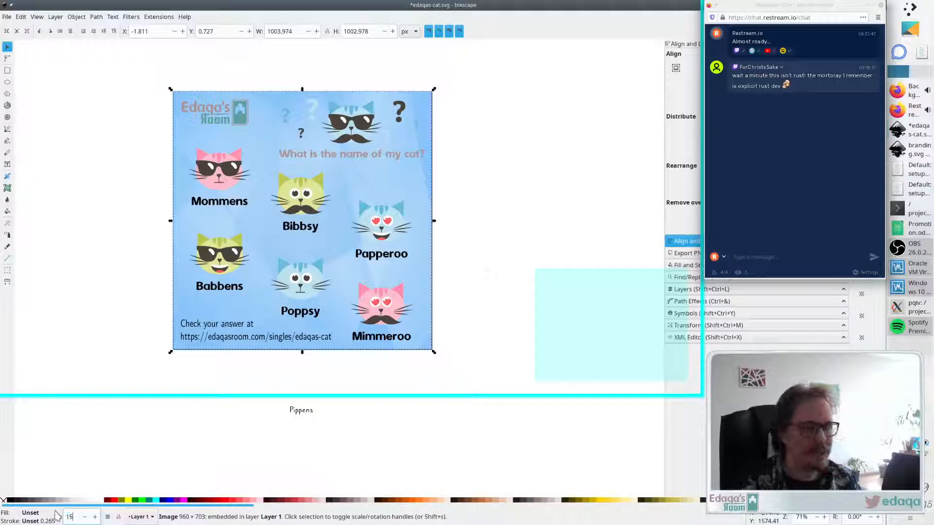
- Set the background image's opacity to 15 and nudge it back into place over the page
key(Return)
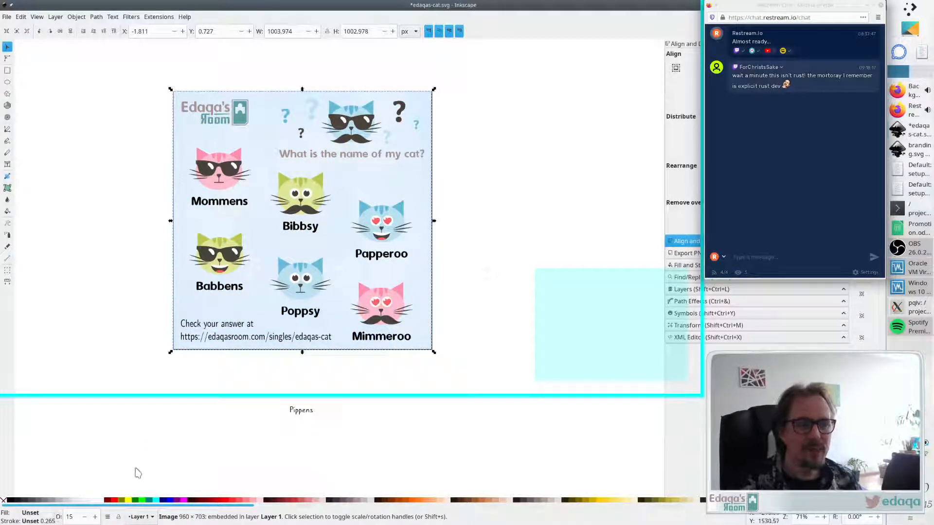
mouse_move(258, 227)
mouse_down()
mouse_move(78, 255)
mouse_move(247, 223)
mouse_move(474, 211)
mouse_move(154, 234)
mouse_move(246, 221)
mouse_up()
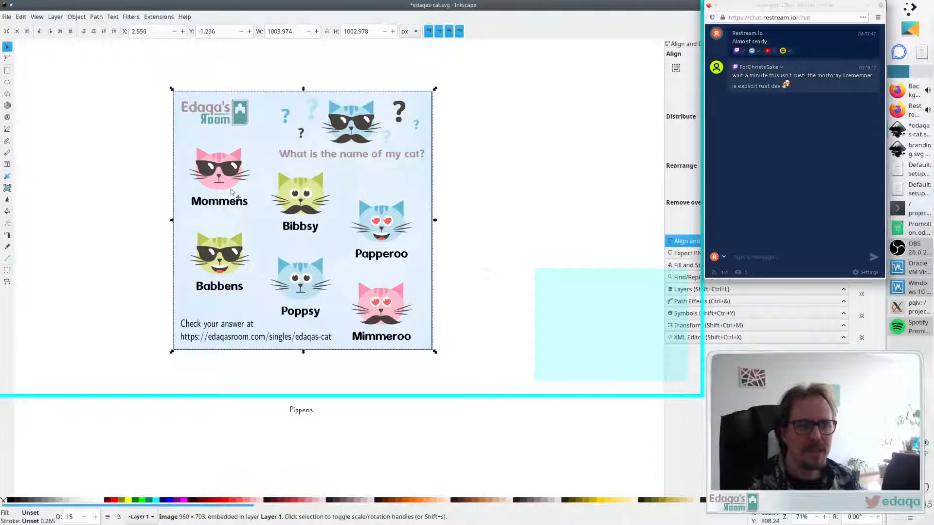
- Save the document
click(131, 17)
mouse_move(150, 65)
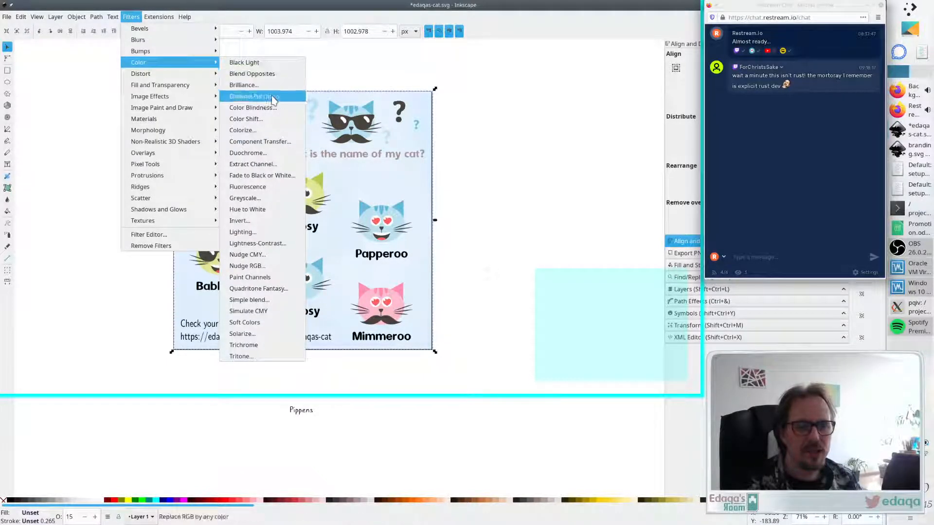
click(545, 197)
key(ctrl+s)
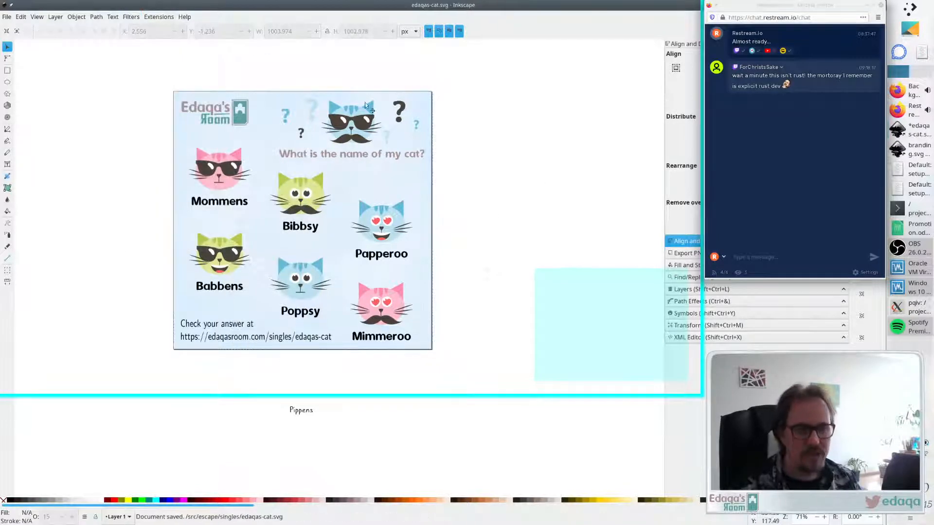
click(133, 17)
mouse_move(171, 68)
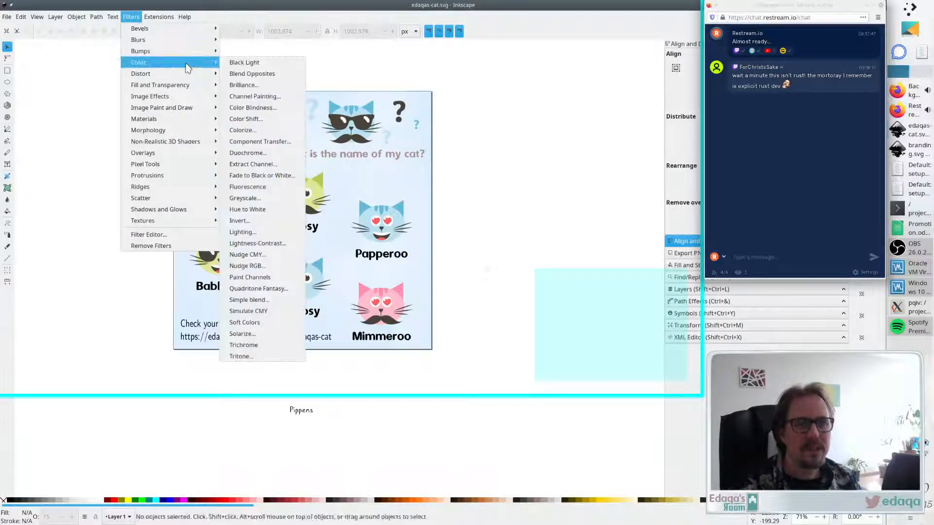
click(276, 284)
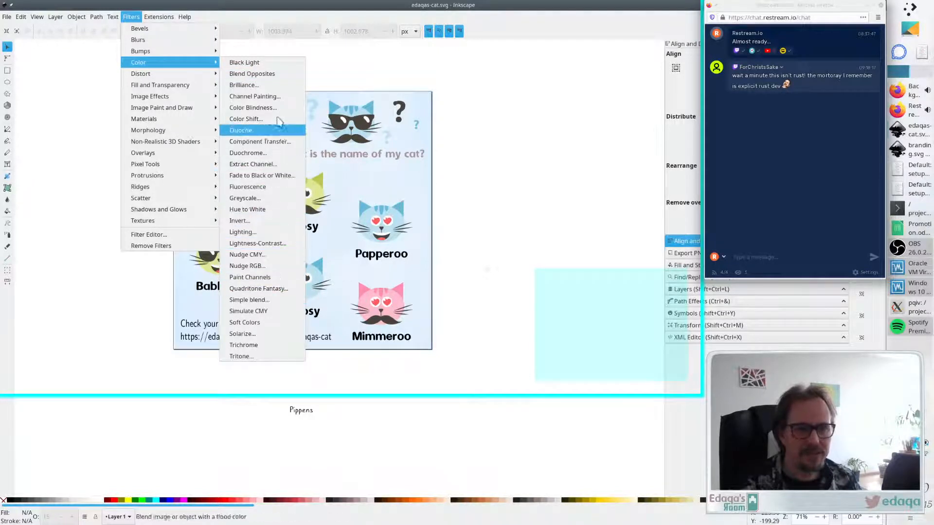
mouse_move(159, 17)
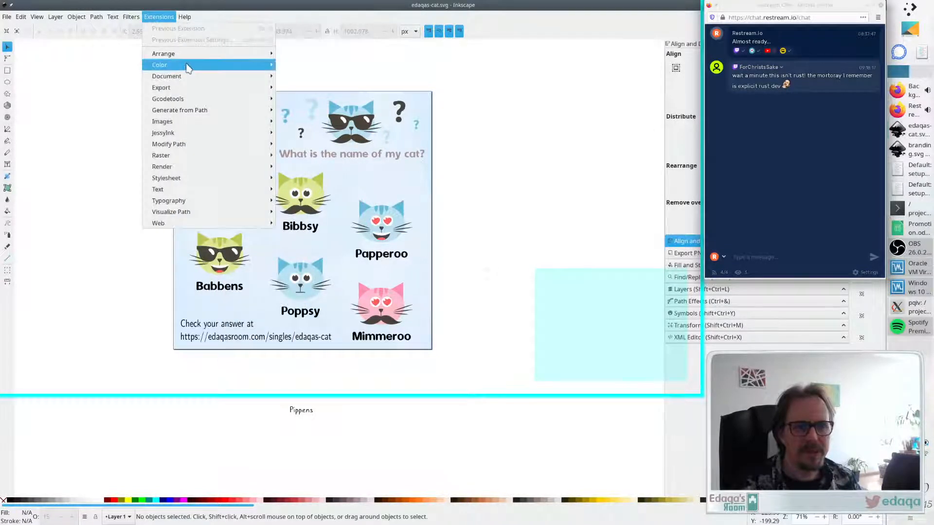
mouse_move(188, 68)
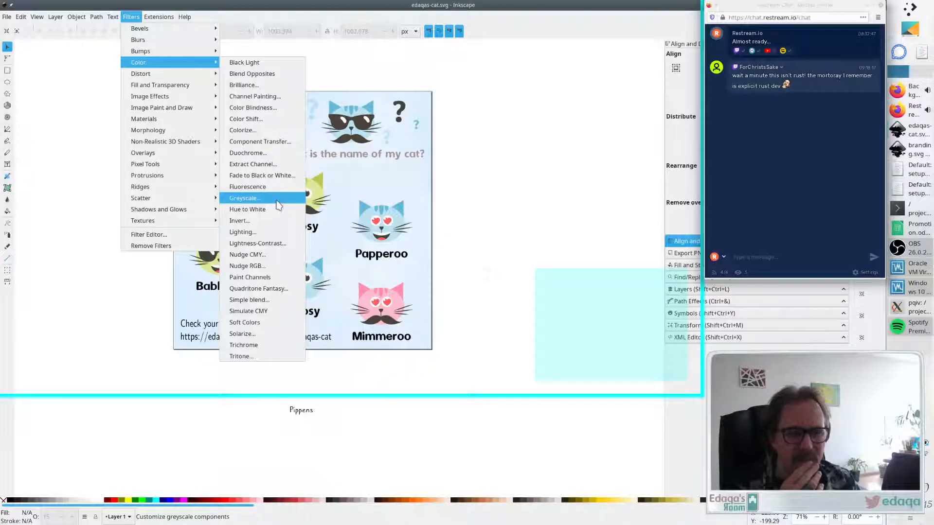
click(257, 130)
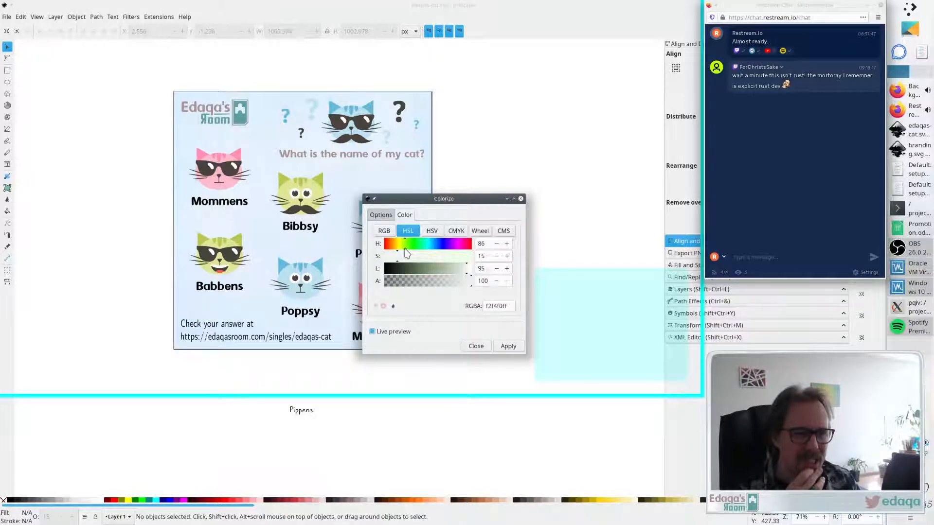
click(428, 268)
click(467, 258)
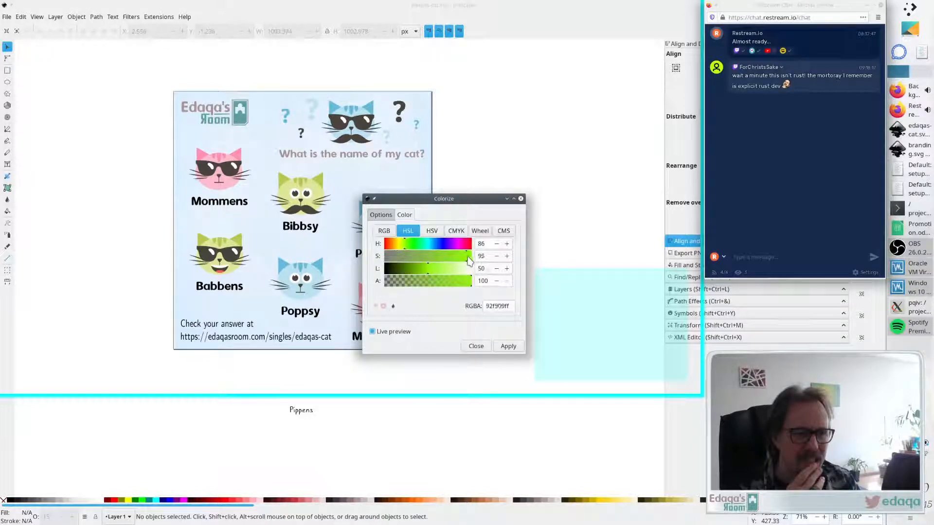
drag(406, 244, 479, 250)
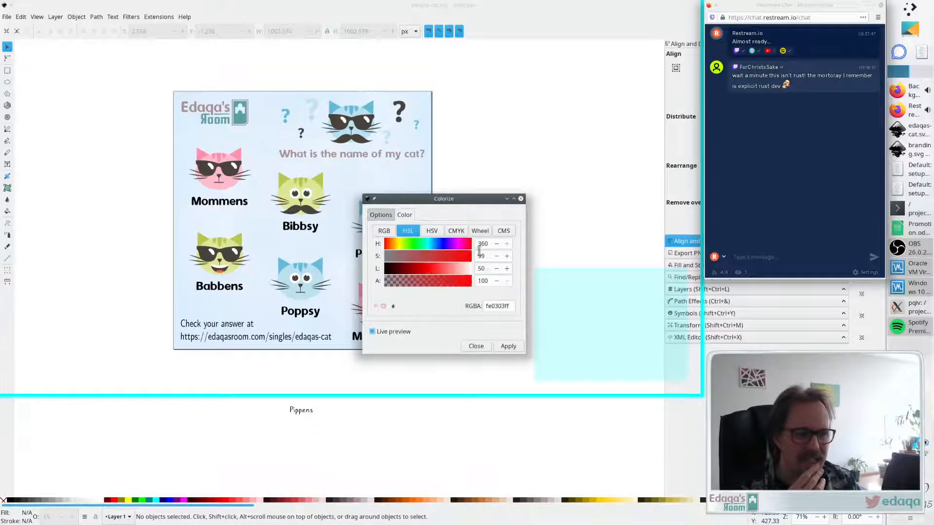
click(409, 258)
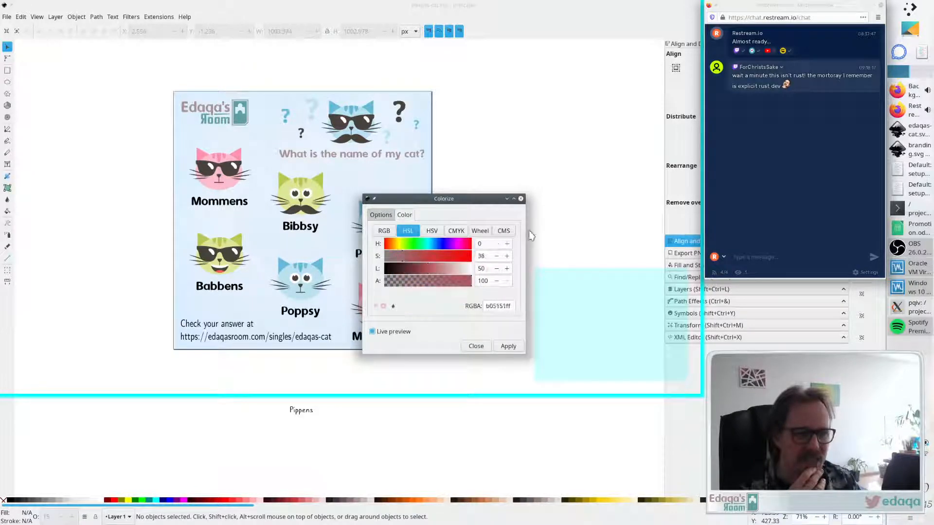
click(520, 199)
click(158, 16)
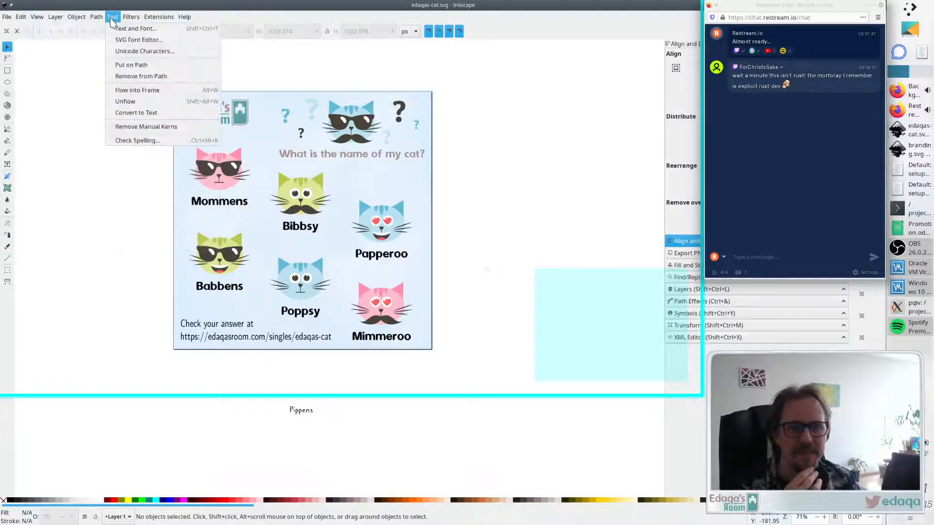
mouse_move(131, 17)
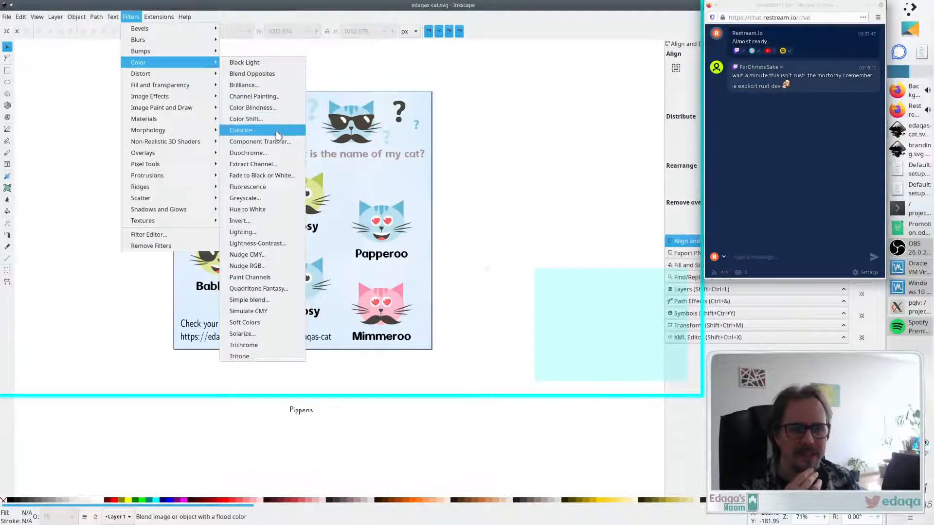
click(278, 198)
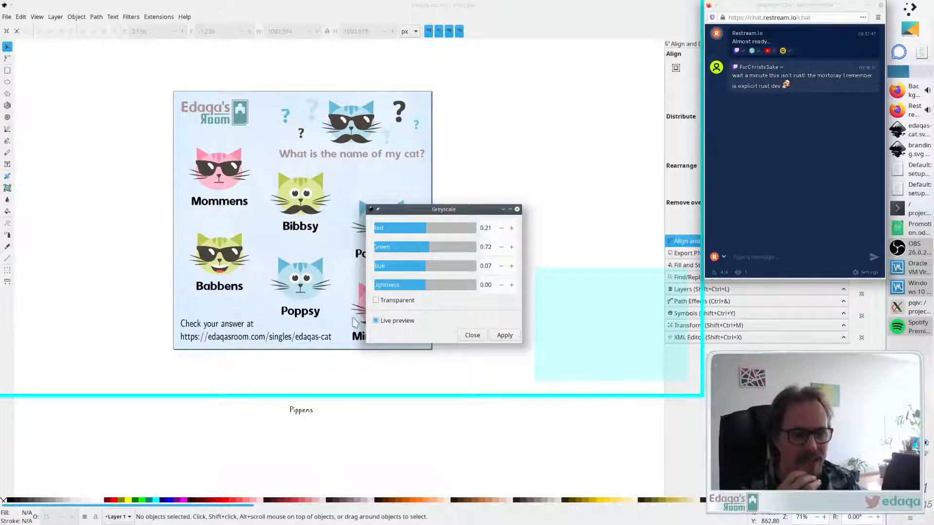
drag(427, 214, 526, 198)
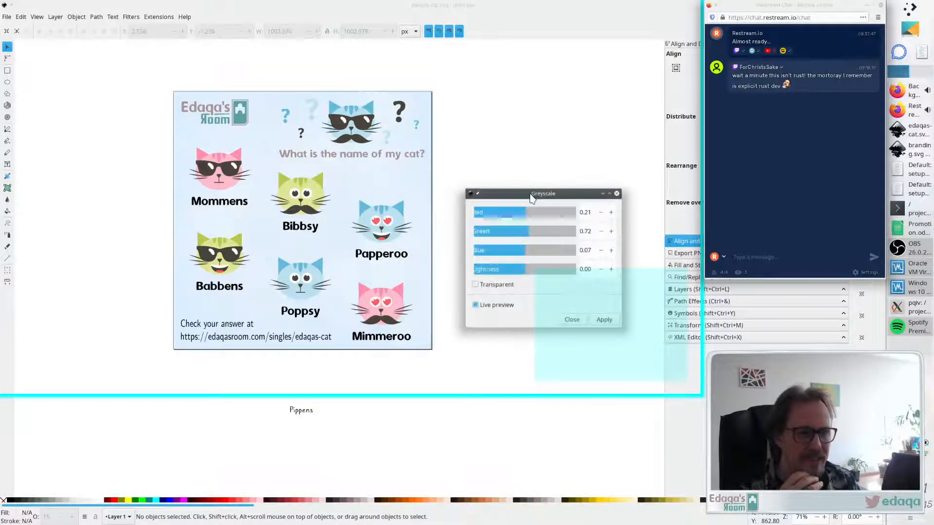
click(572, 320)
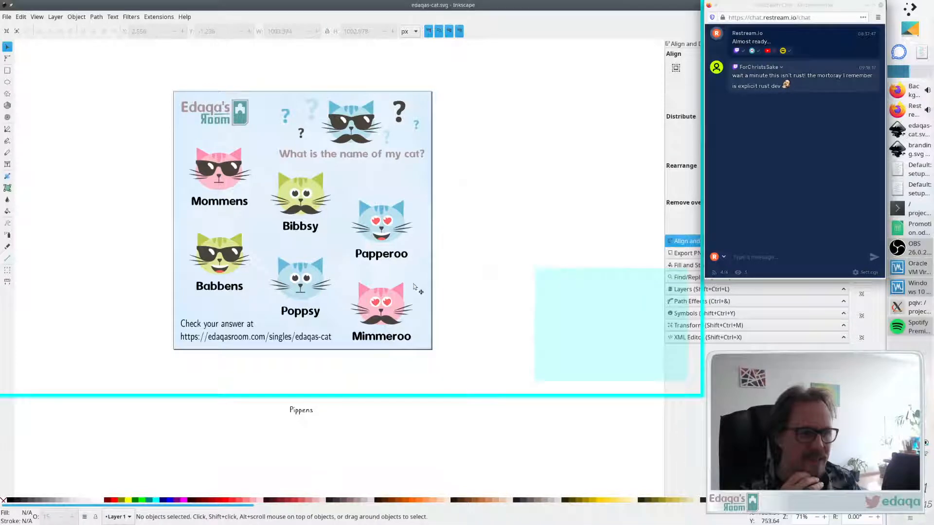
- Try colorizing the background image with a green tint using the Colorize filter with live preview
click(131, 16)
mouse_move(140, 62)
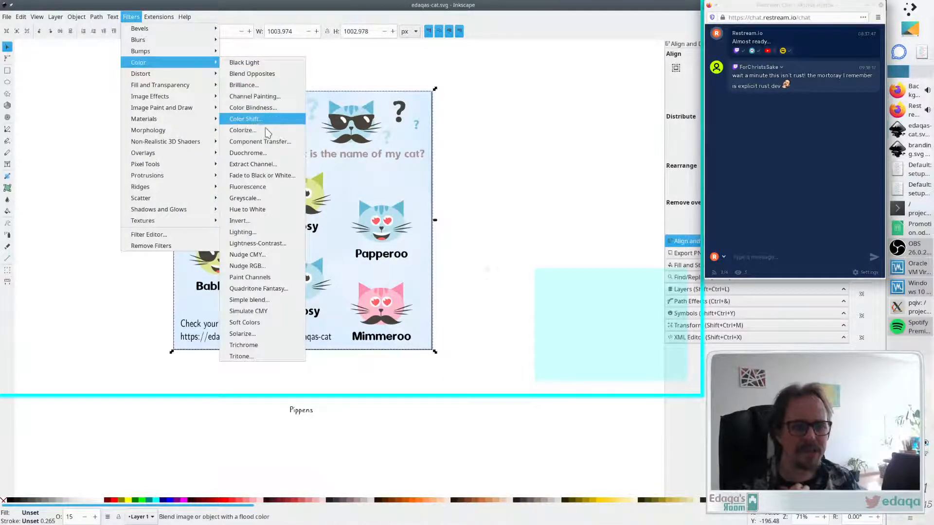
click(242, 130)
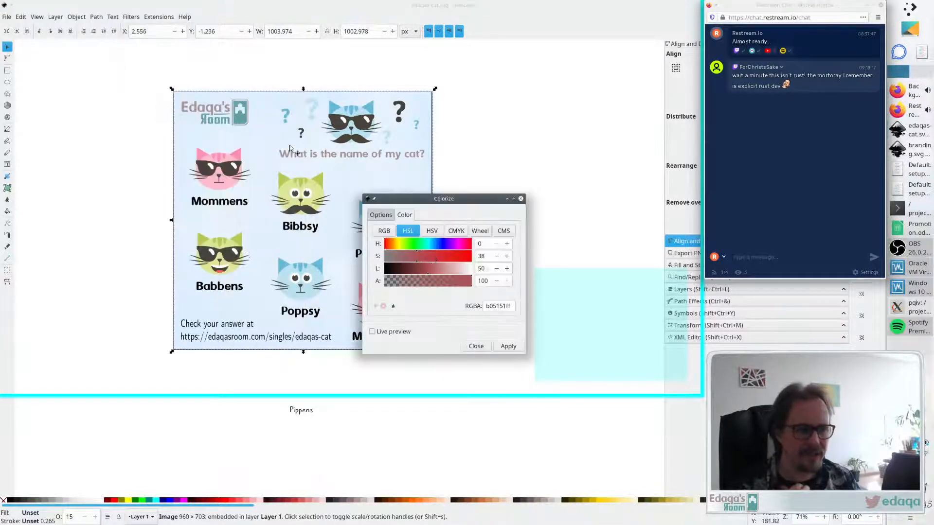
click(384, 333)
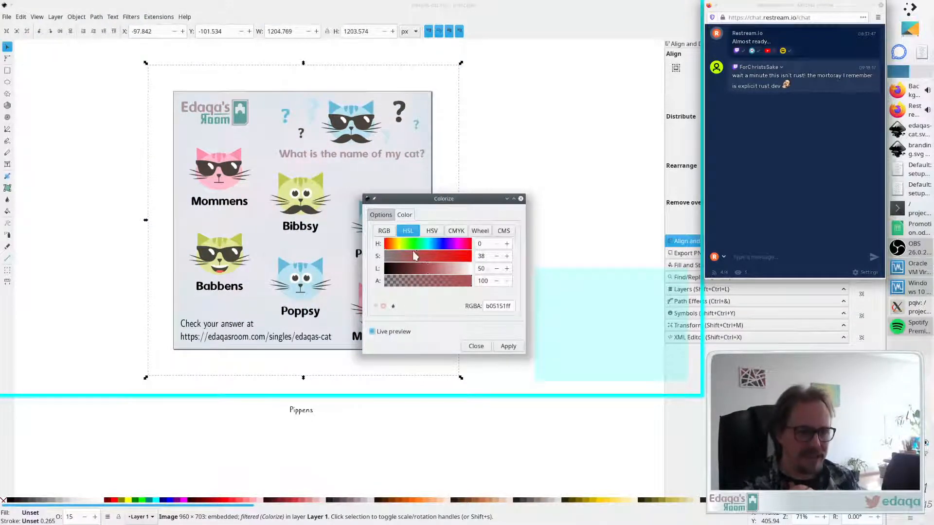
mouse_move(391, 244)
mouse_down()
mouse_move(442, 248)
mouse_move(399, 249)
mouse_up()
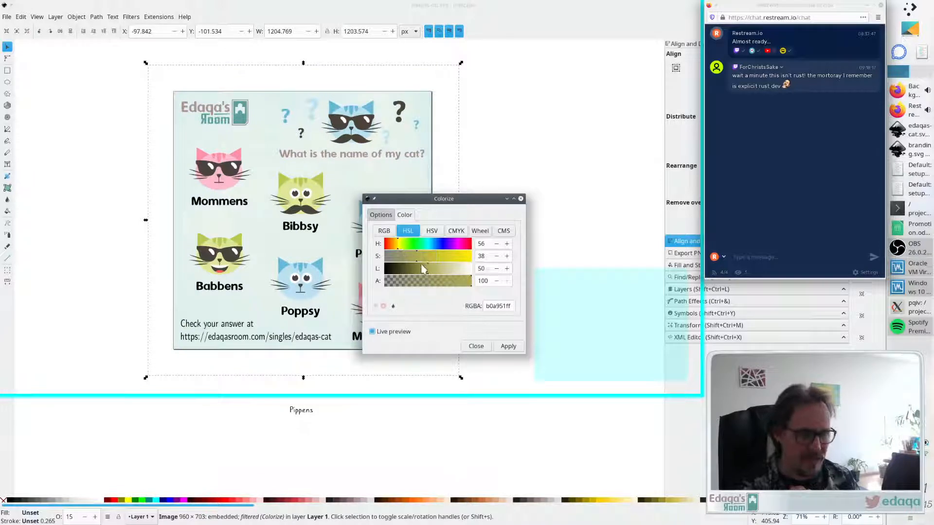
mouse_move(416, 257)
mouse_down()
mouse_move(391, 258)
mouse_move(479, 251)
mouse_move(417, 250)
mouse_up()
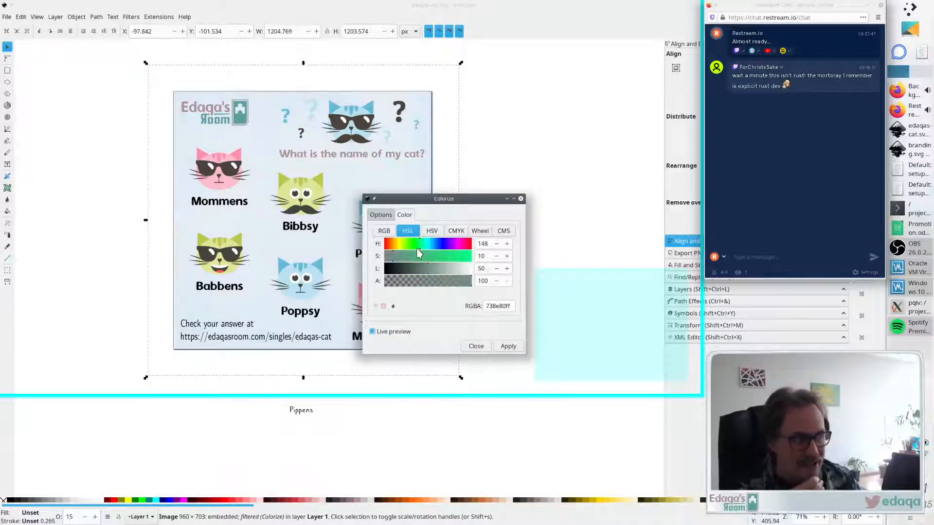
click(477, 346)
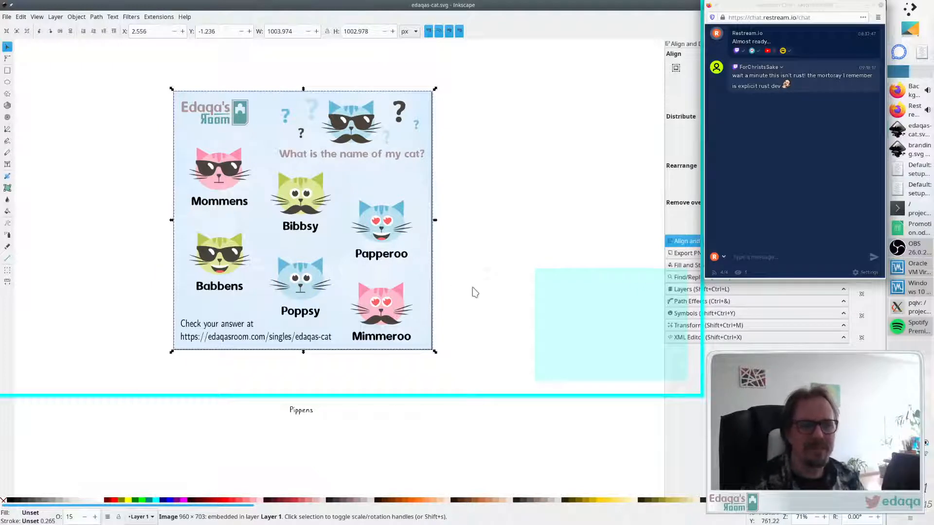
- Nudge the background image slightly, then draw a page-sized rectangle about 998 × 999 px at 100% opacity
drag(430, 277, 417, 274)
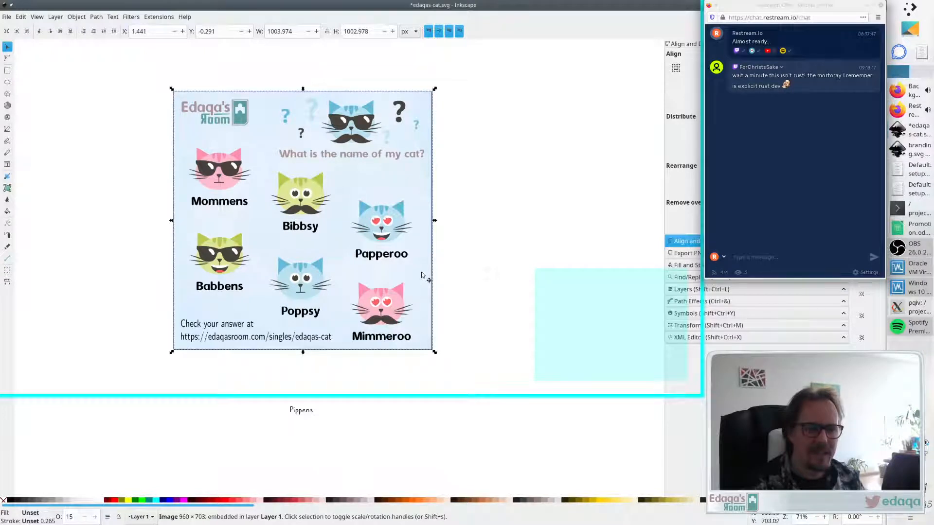
key(Escape)
click(7, 72)
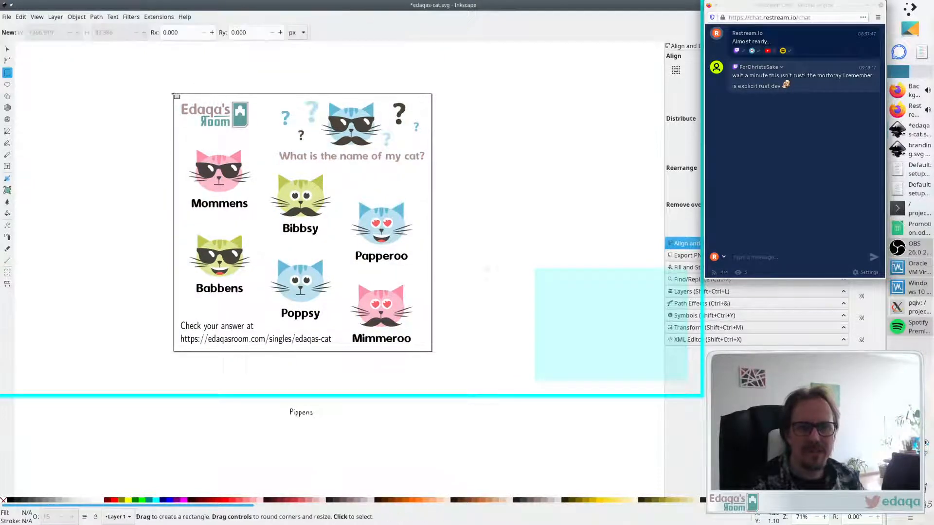
drag(174, 94, 432, 351)
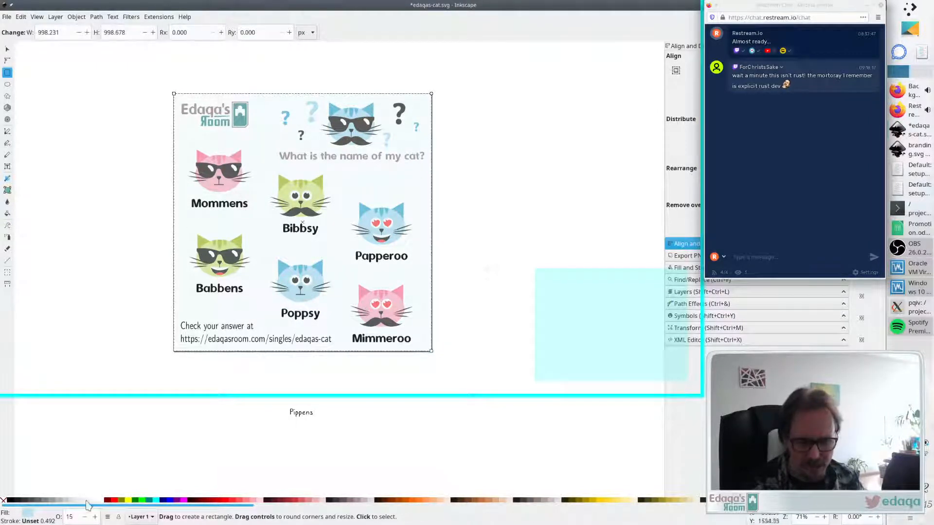
text(100)
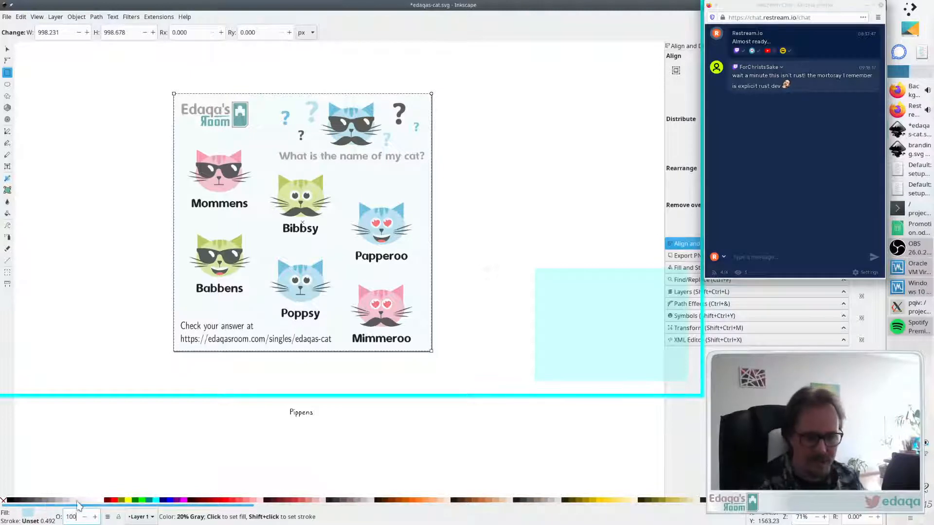
key(Return)
- Select the new rectangle and lower it beneath all other objects
key(s)
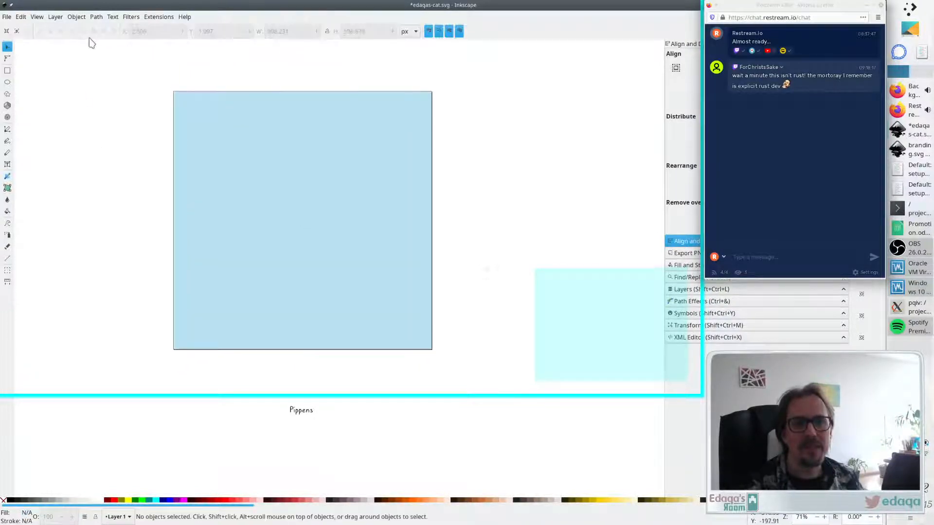
click(183, 115)
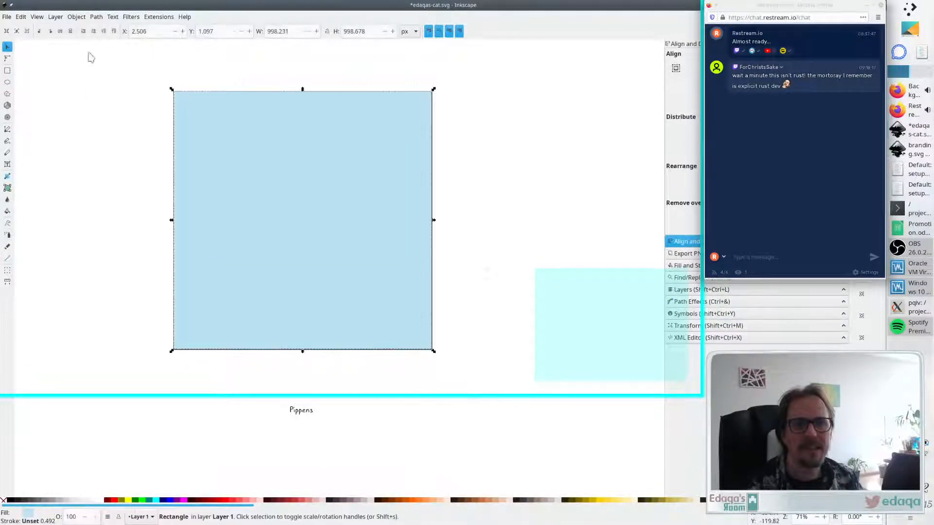
click(83, 31)
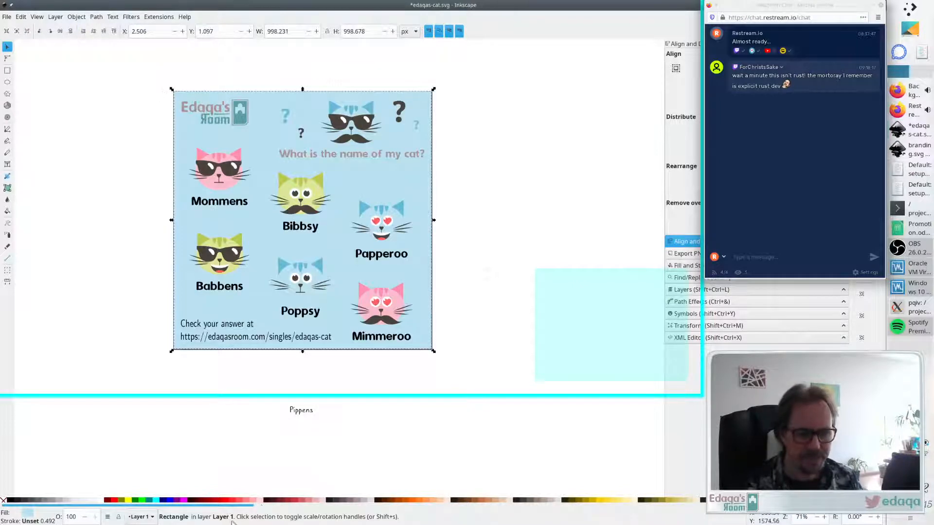
- Fill the backing rectangle with the pale cream colour #FFF6D5 from the palette
click(221, 500)
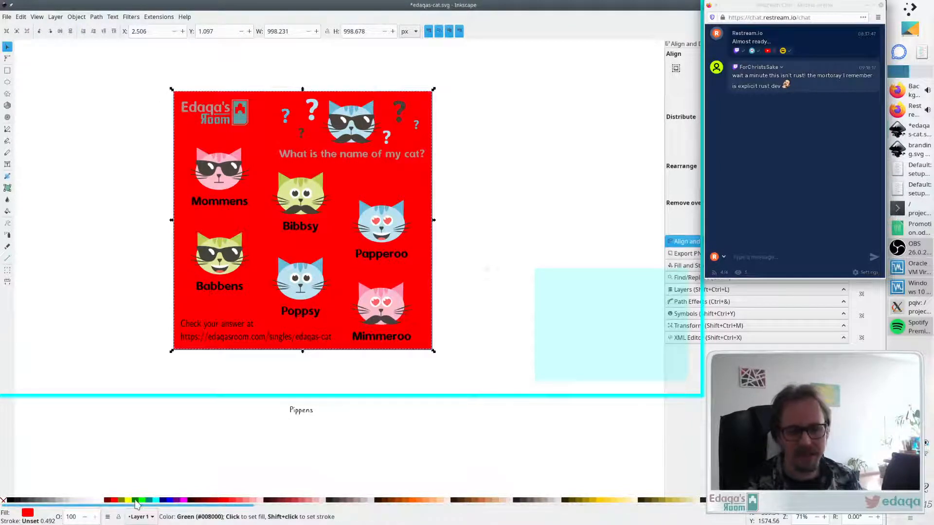
click(122, 500)
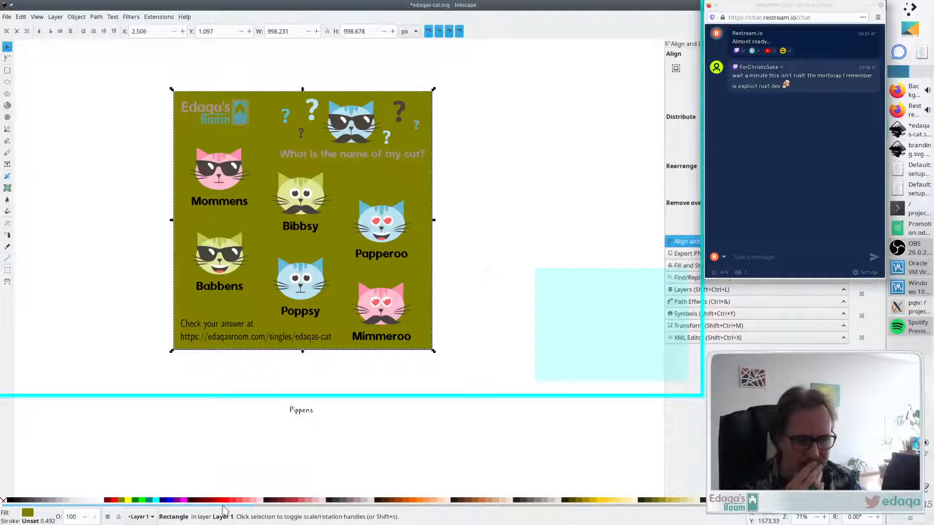
drag(222, 505, 312, 516)
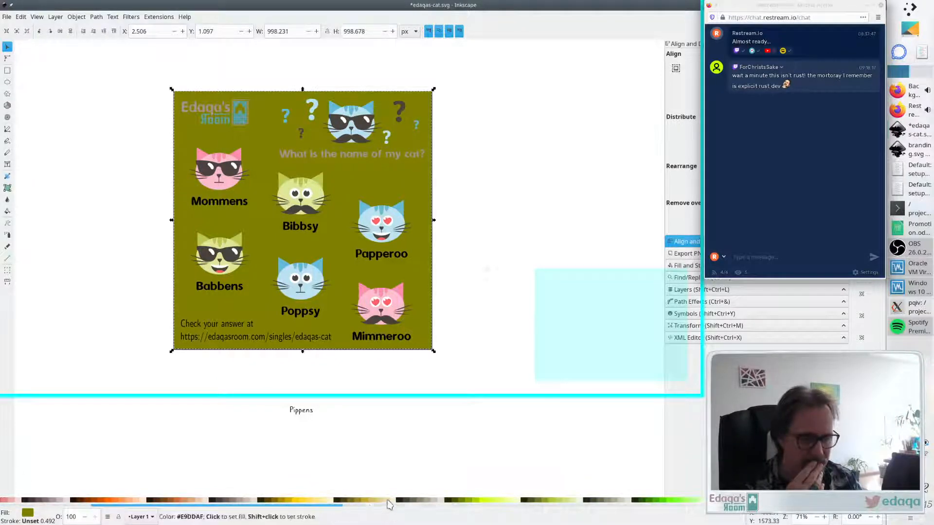
click(389, 504)
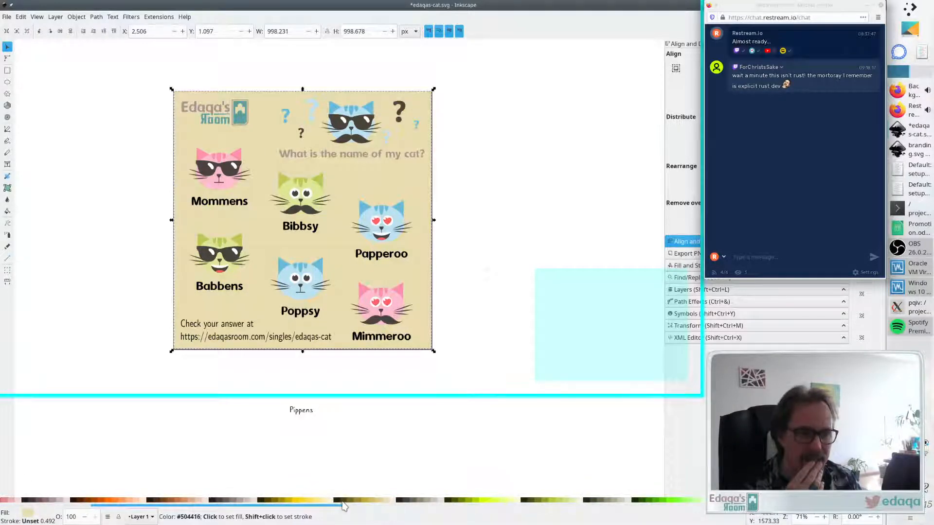
click(328, 501)
click(330, 501)
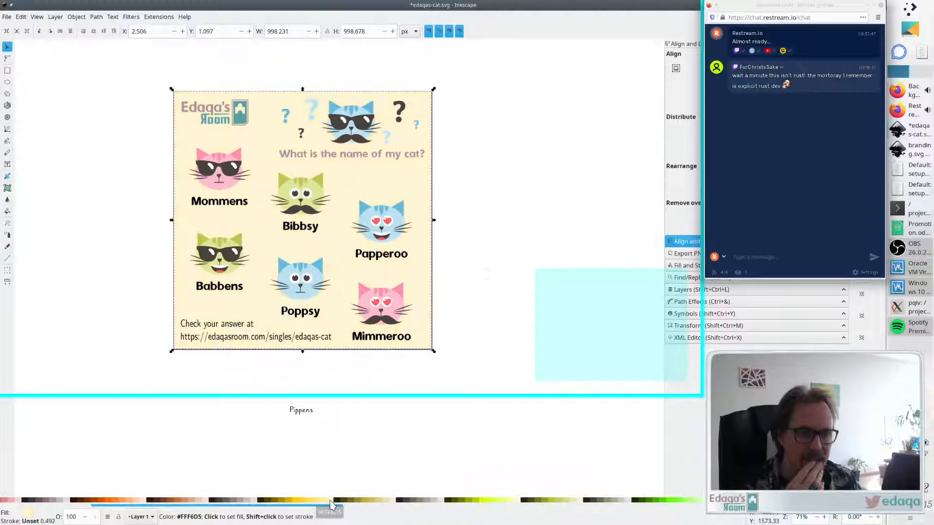
- Try the greyer cream #F4EED7 from the palette on the backing rectangle, then return it to #FFF6D5
click(394, 502)
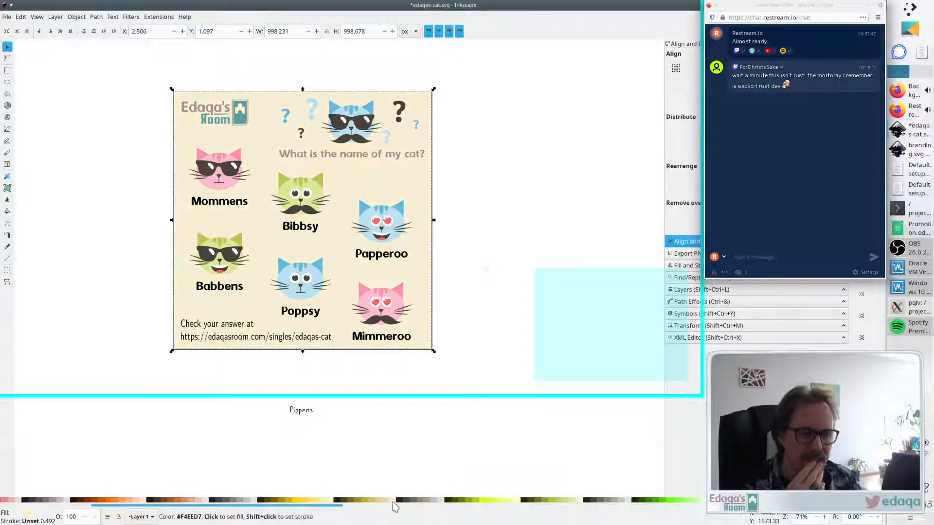
click(330, 501)
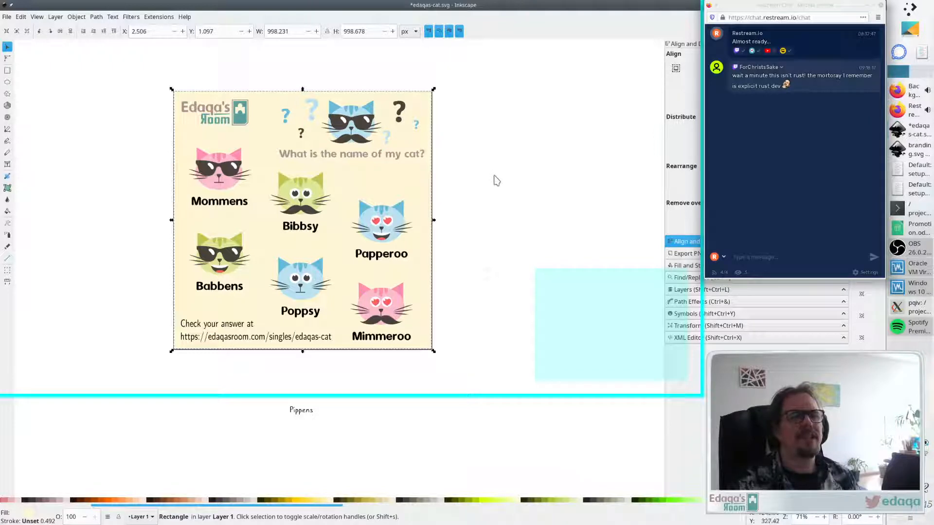
- Switch to the browser, search Pixabay for "background yello", then return to Inkscape
key(alt+Tab)
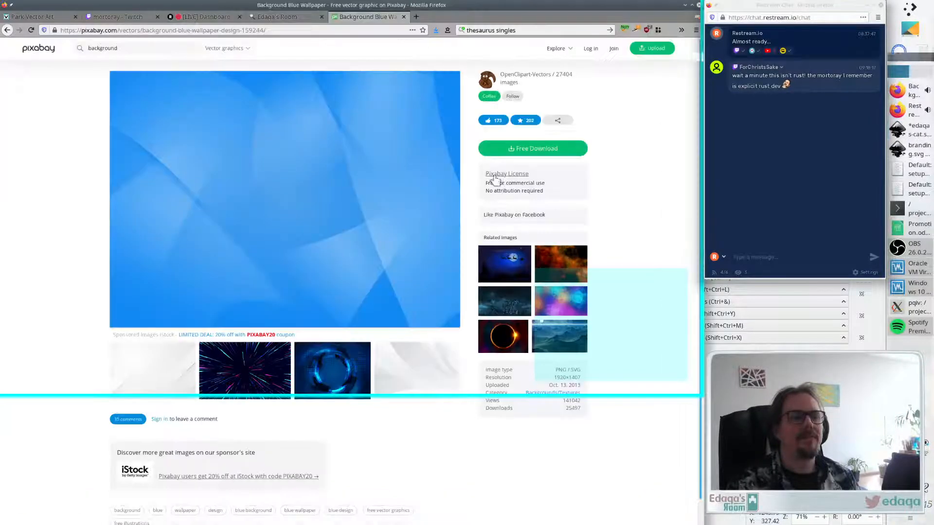
text(y)
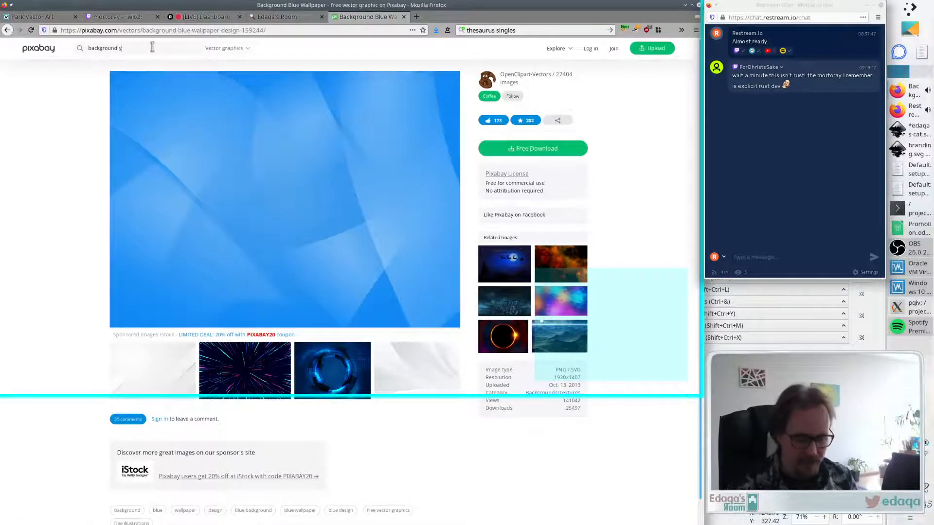
text(ello)
key(Return)
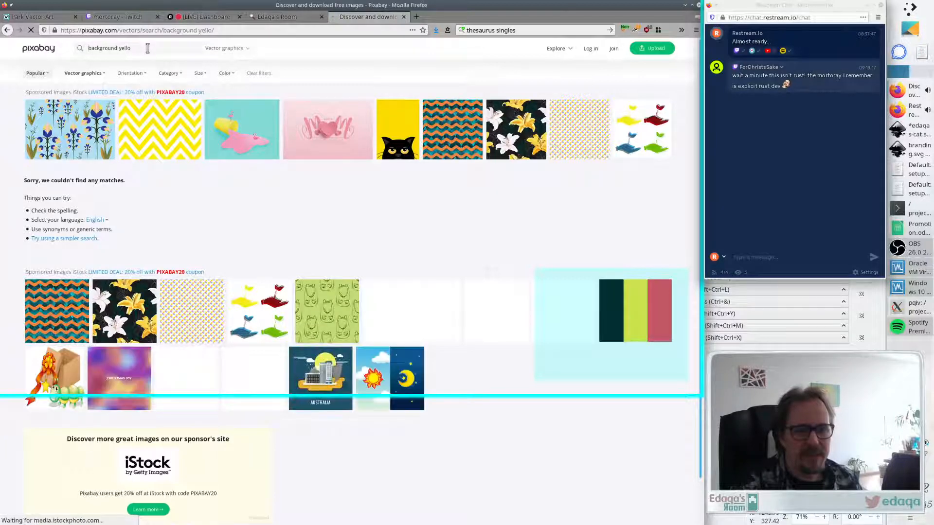
key(alt+Tab)
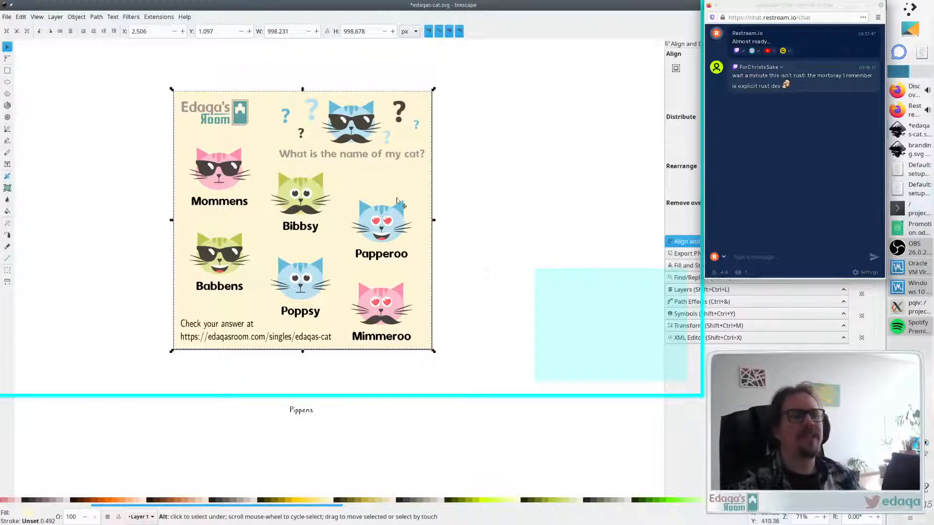
- Open Fill and Stroke and retint the backing rectangle pale yellow from the palette, adjusting lightness to RGBA fcf3dbff
scroll(397, 200, down, 3)
scroll(335, 230, up, 1)
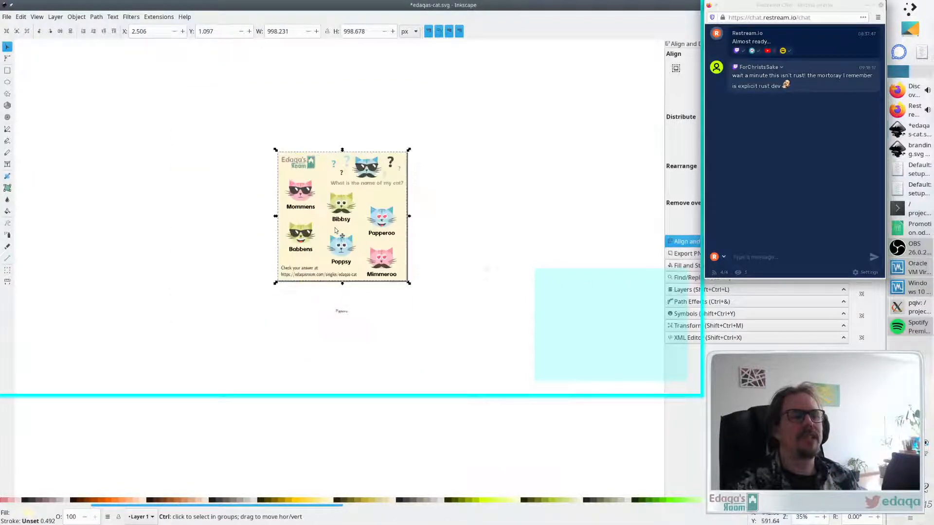
scroll(335, 230, up, 1)
scroll(337, 232, up, 1)
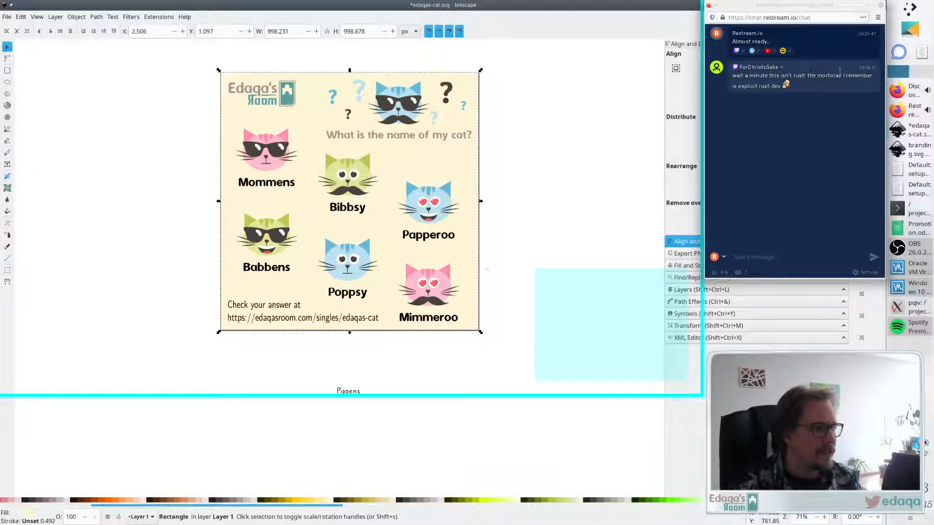
click(867, 5)
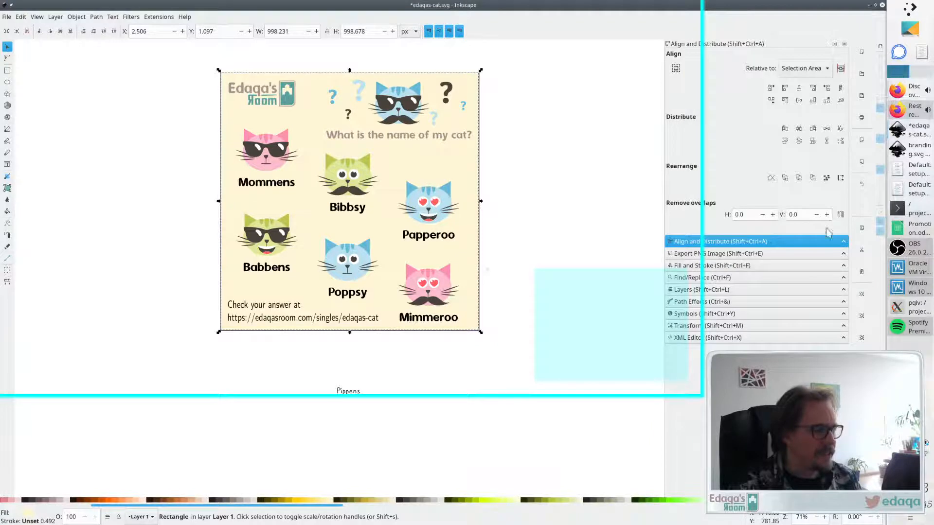
click(720, 266)
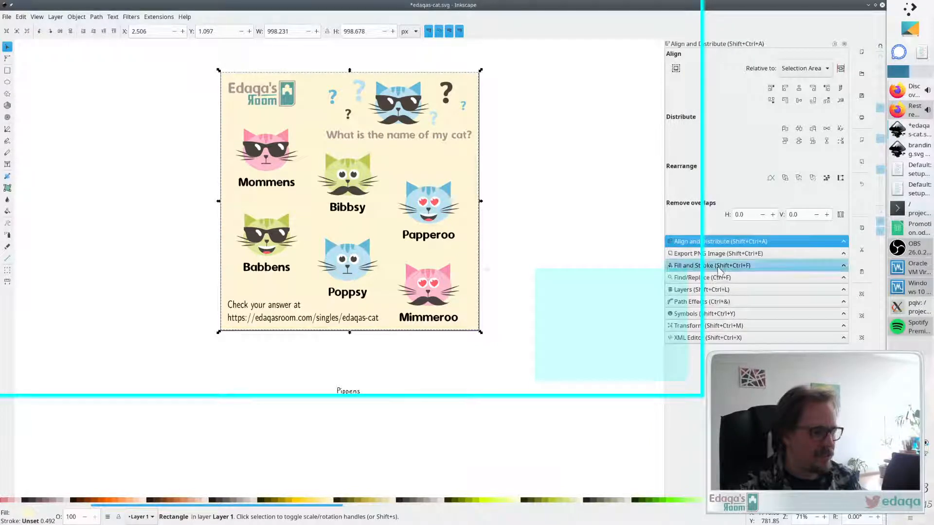
click(322, 500)
click(330, 501)
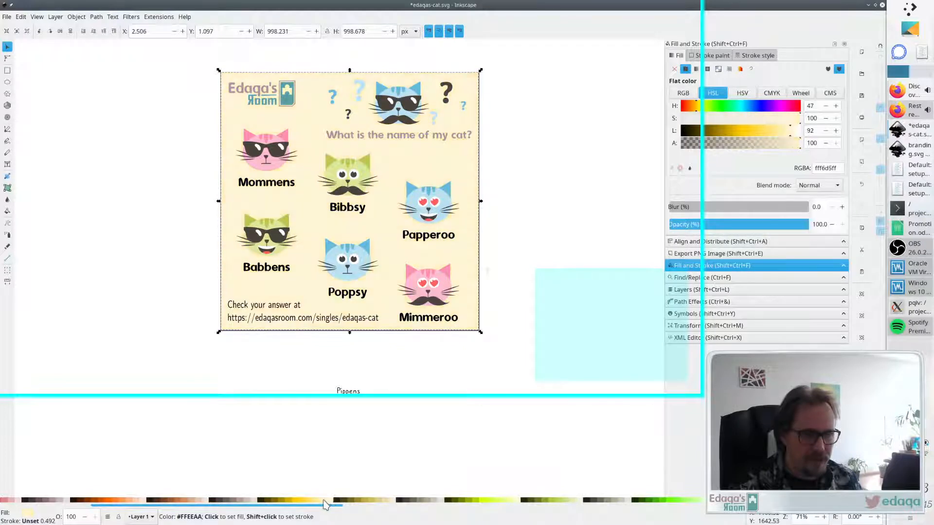
click(323, 500)
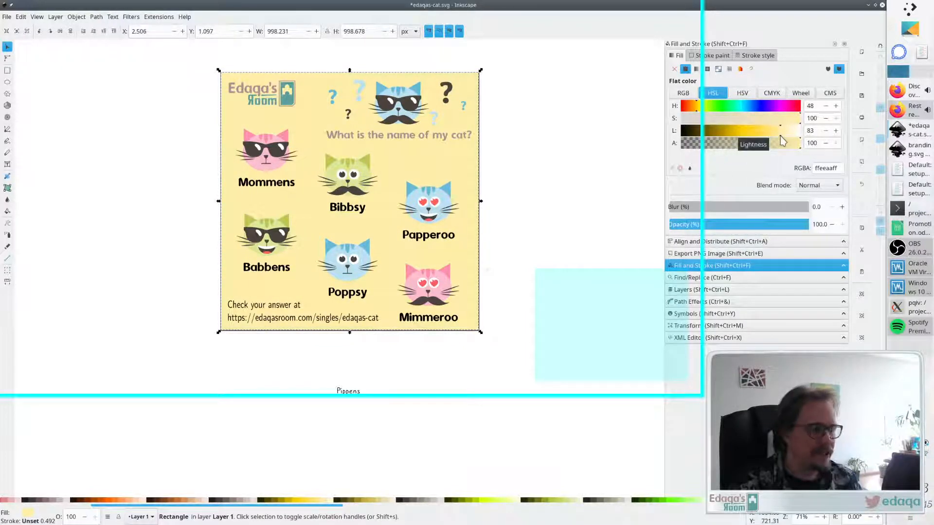
mouse_move(780, 131)
mouse_down()
mouse_move(798, 133)
mouse_move(704, 130)
mouse_move(781, 123)
mouse_move(729, 129)
mouse_move(773, 123)
mouse_move(772, 137)
mouse_move(793, 136)
mouse_up()
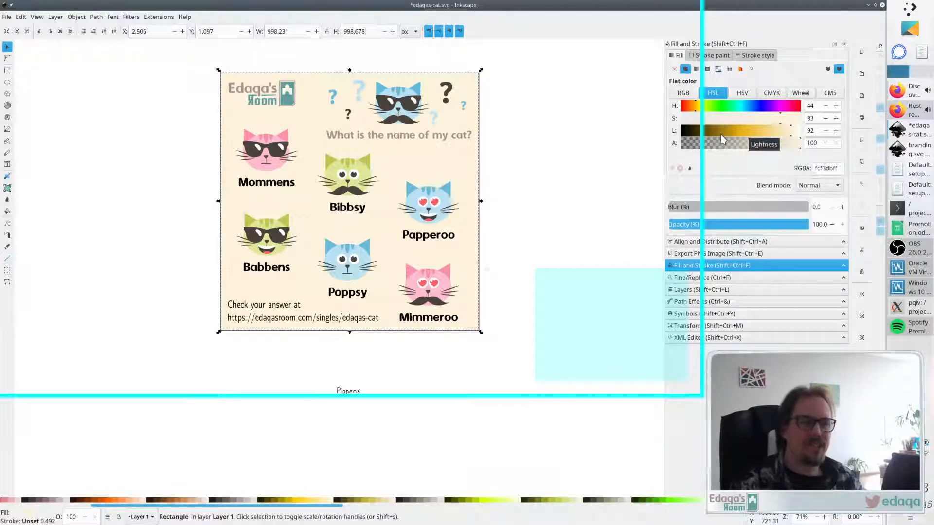
scroll(555, 176, down, 3)
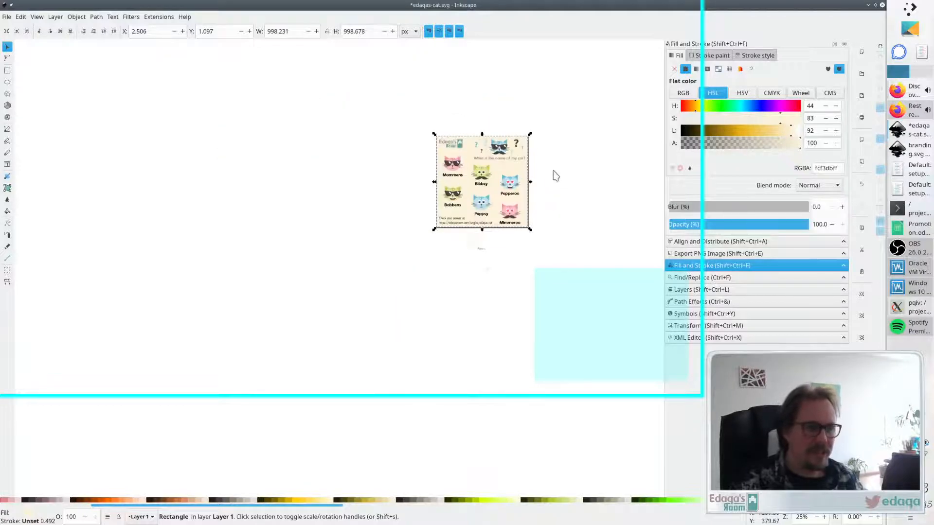
scroll(556, 176, up, 3)
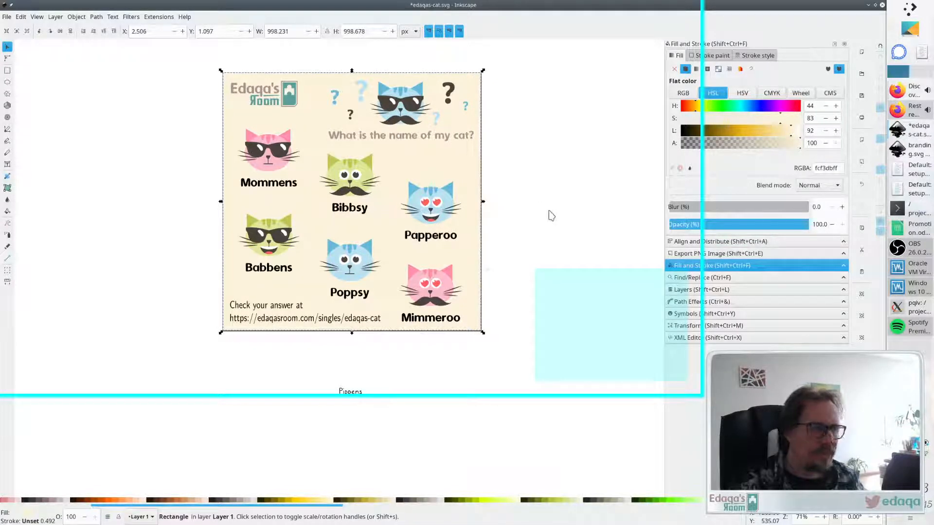
click(572, 171)
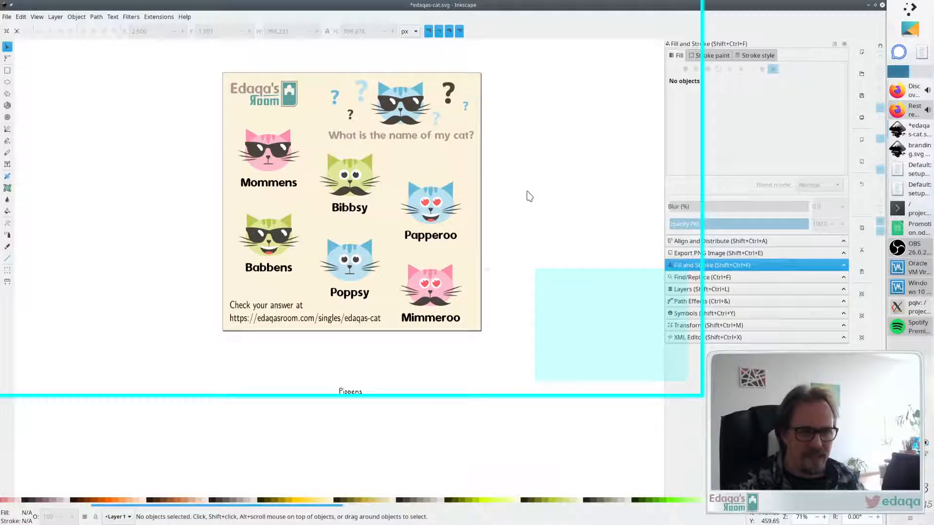
click(293, 109)
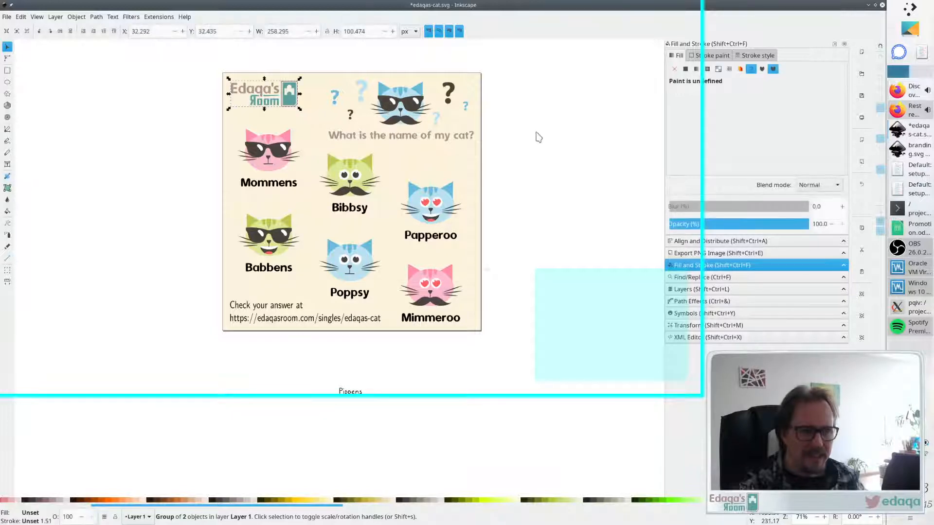
click(538, 136)
scroll(312, 100, up, 1)
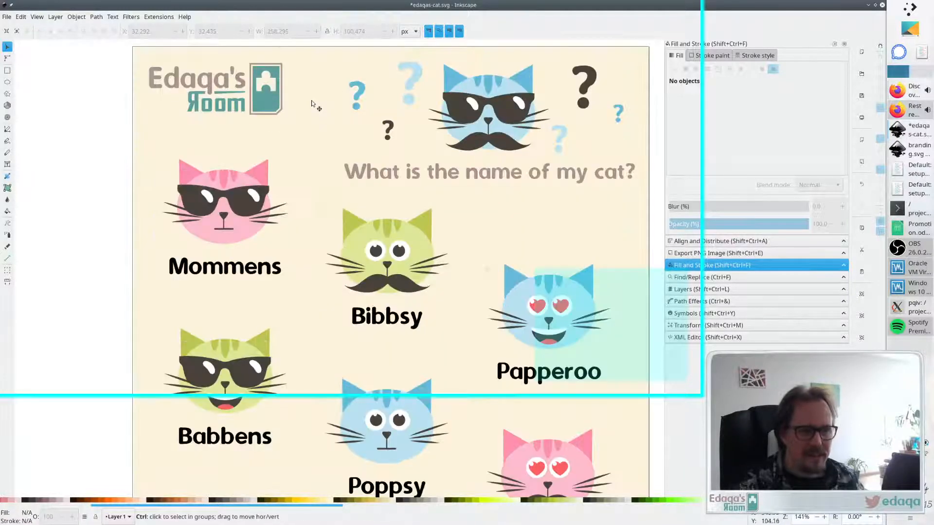
scroll(312, 105, down, 1)
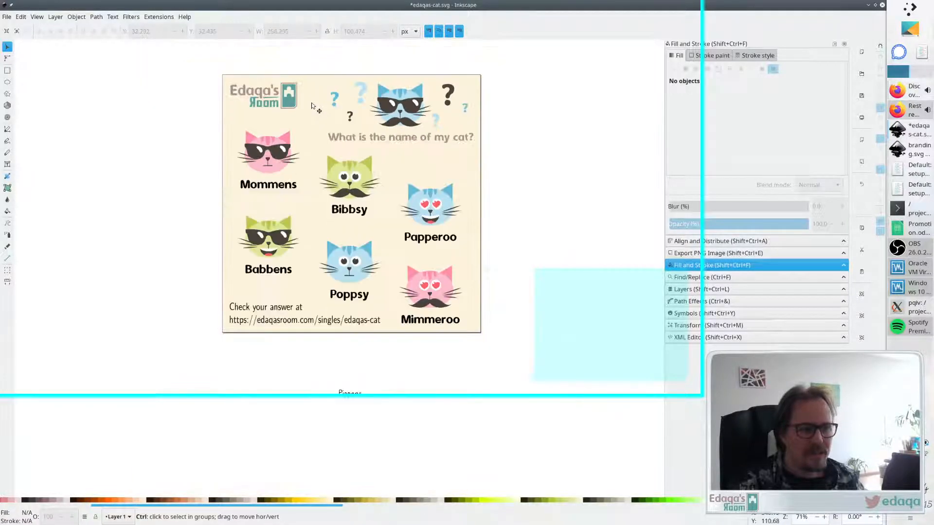
- With the Pen tool, draw a path along the page's bottom edge, a diagonal corner cut, and up the right edge
click(8, 59)
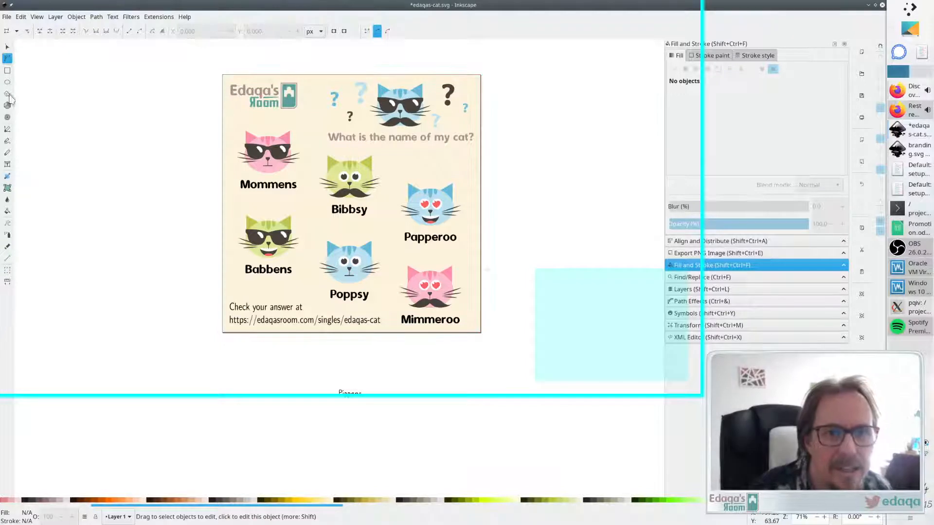
click(9, 130)
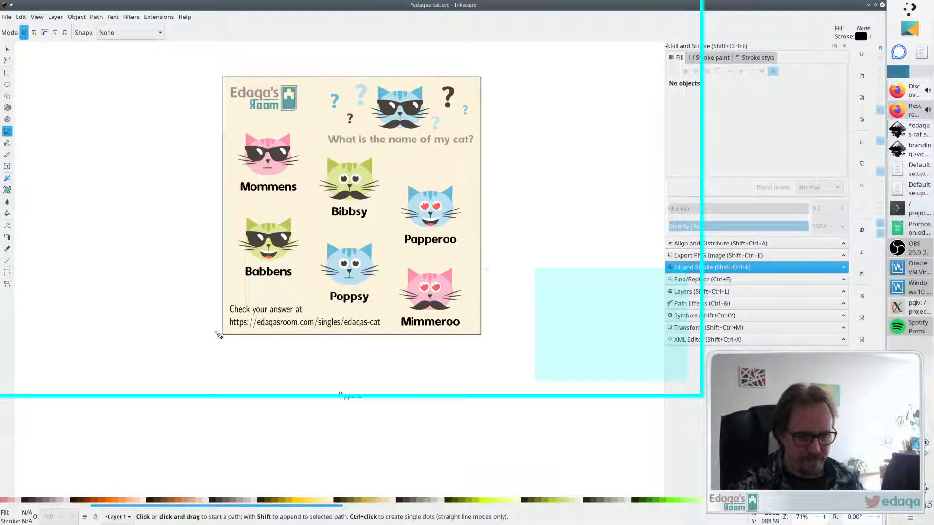
click(216, 331)
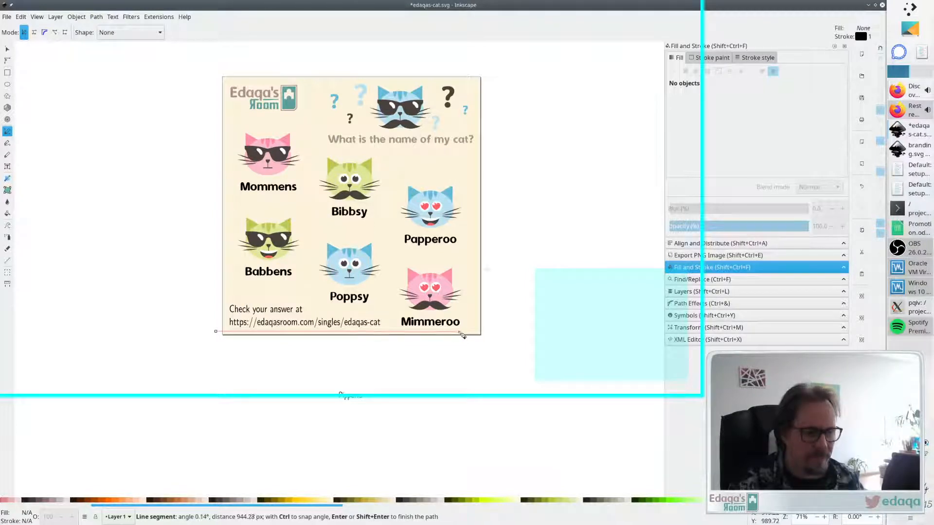
click(460, 332)
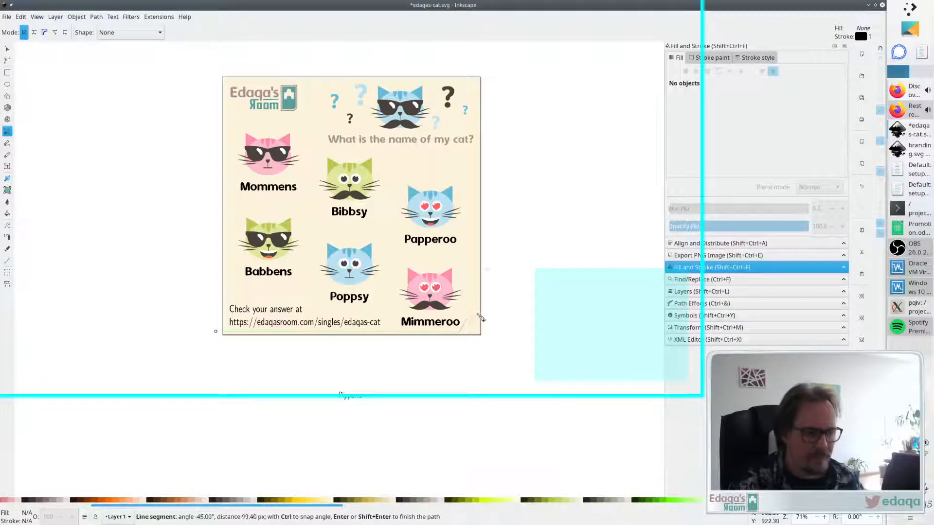
click(480, 317)
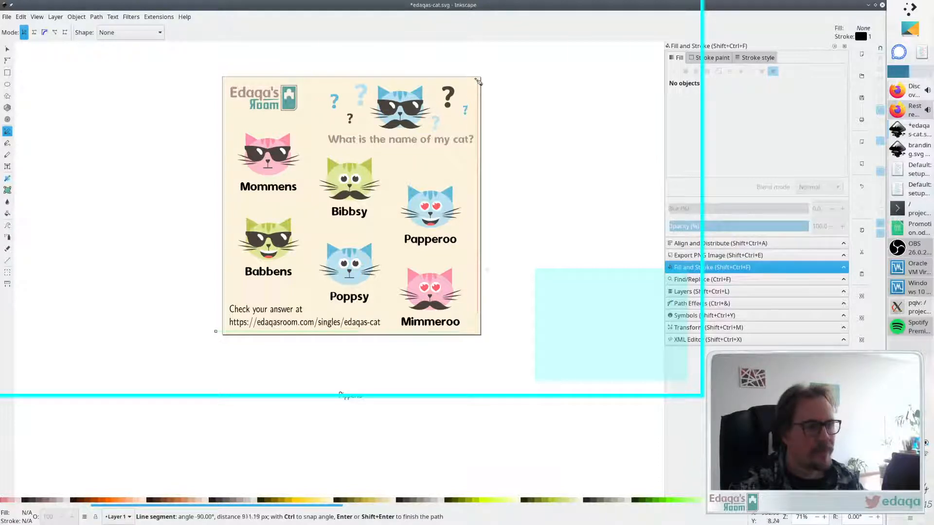
click(478, 72)
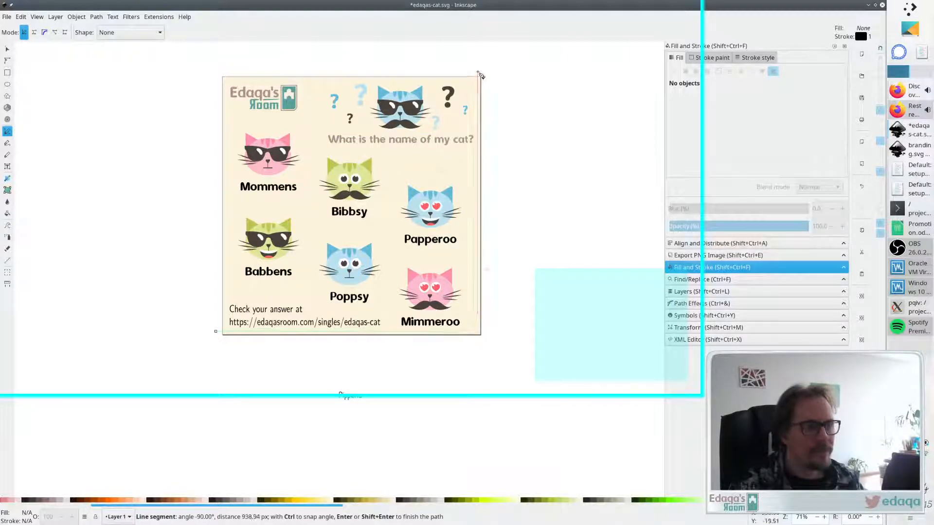
key(Return)
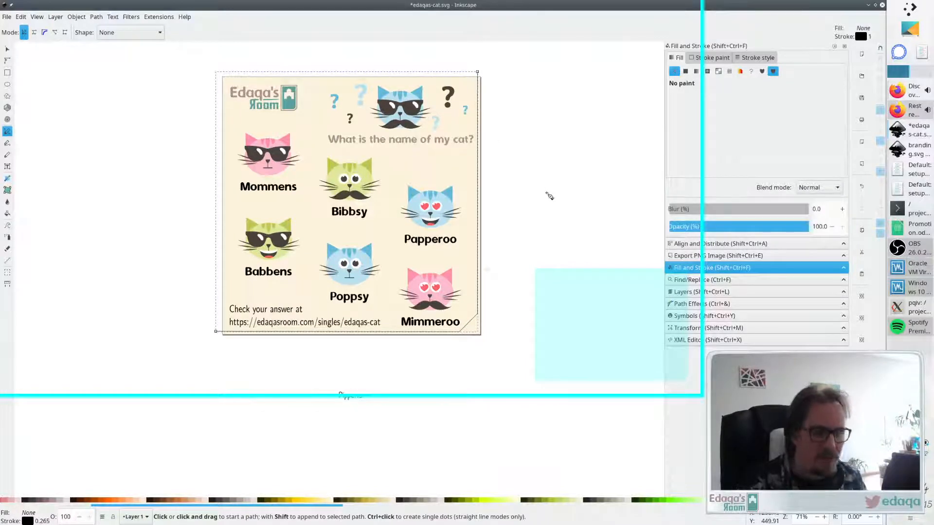
- Colour the new path's stroke by sampling the logo with the Dropper
key(d)
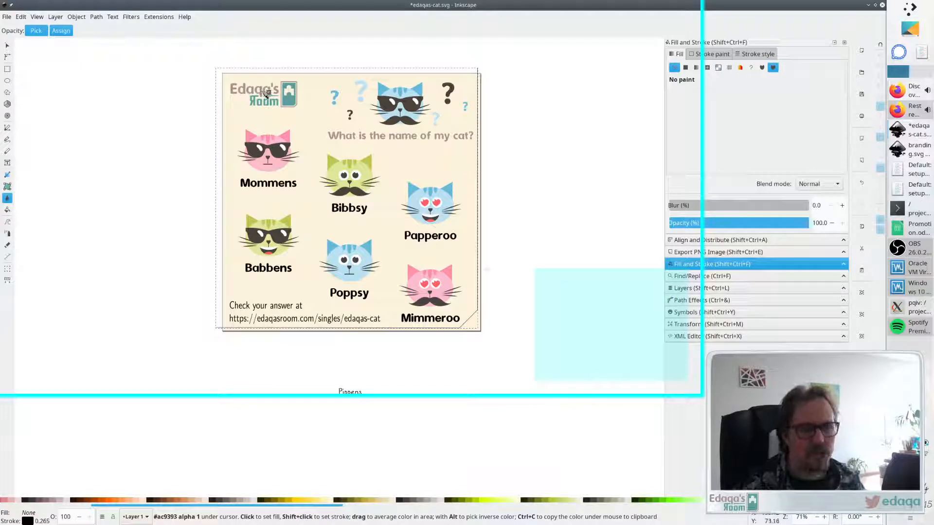
shift+click(266, 93)
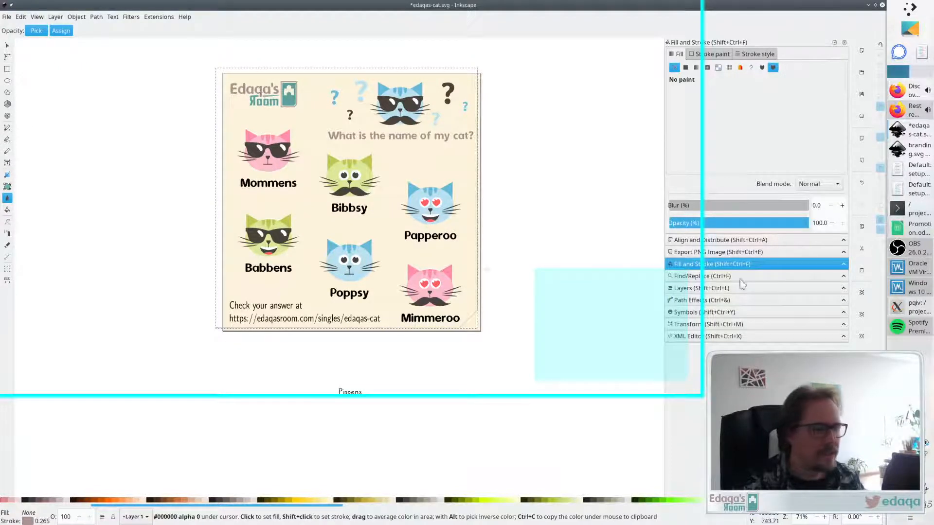
- Try widening the path's stroke step by step to 5.2 px, then undo the width change
click(753, 55)
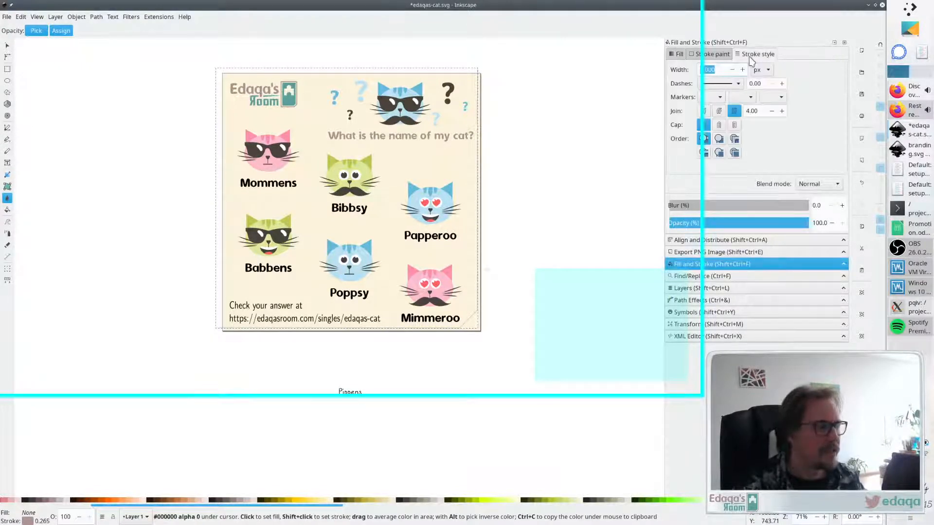
click(743, 70)
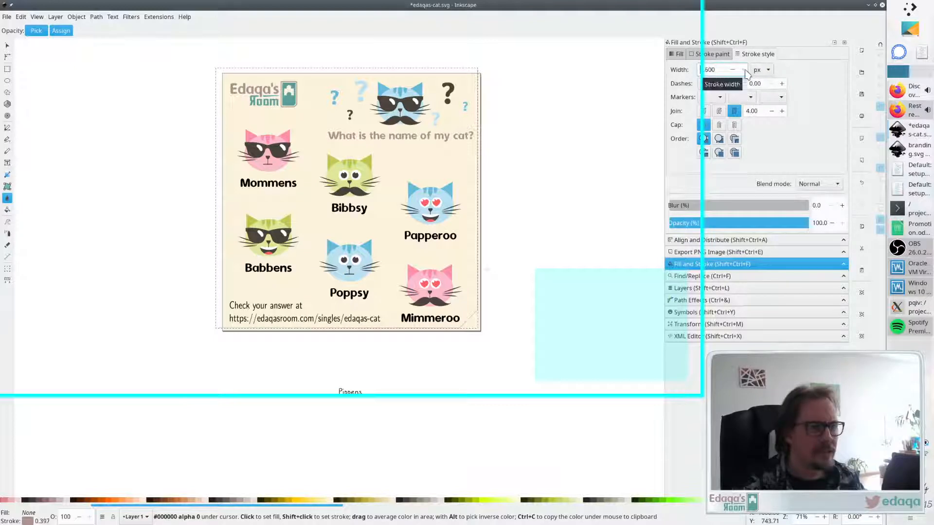
click(743, 70)
click(743, 69)
click(743, 70)
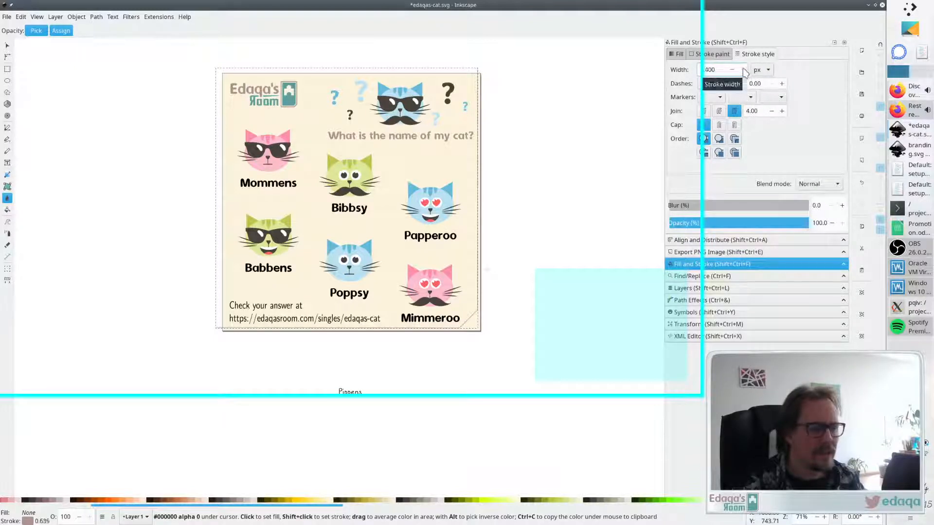
click(743, 69)
click(743, 70)
click(743, 70)
click(743, 69)
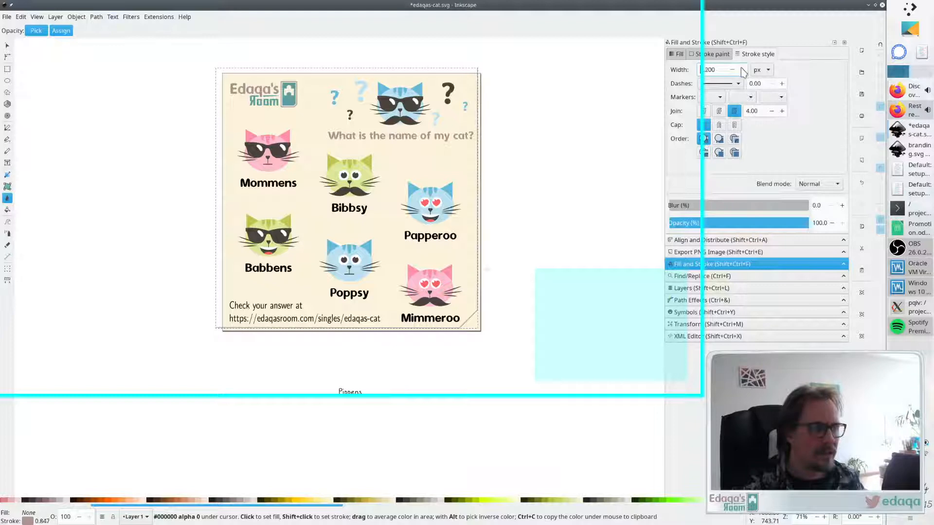
click(743, 70)
click(743, 70)
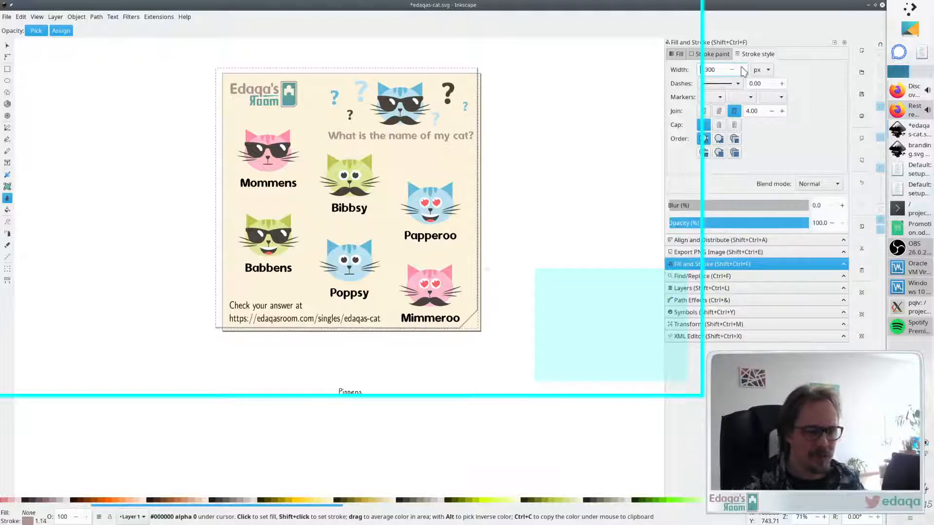
click(743, 69)
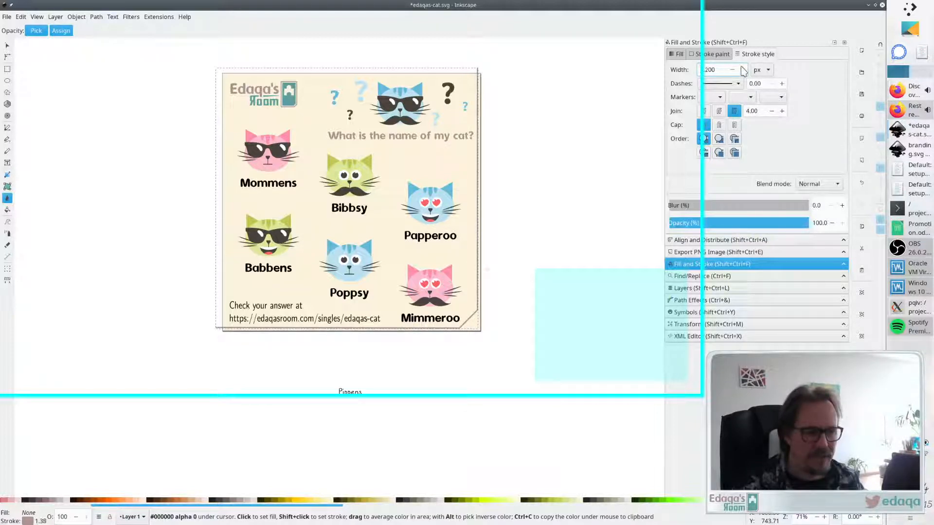
key(ctrl+z)
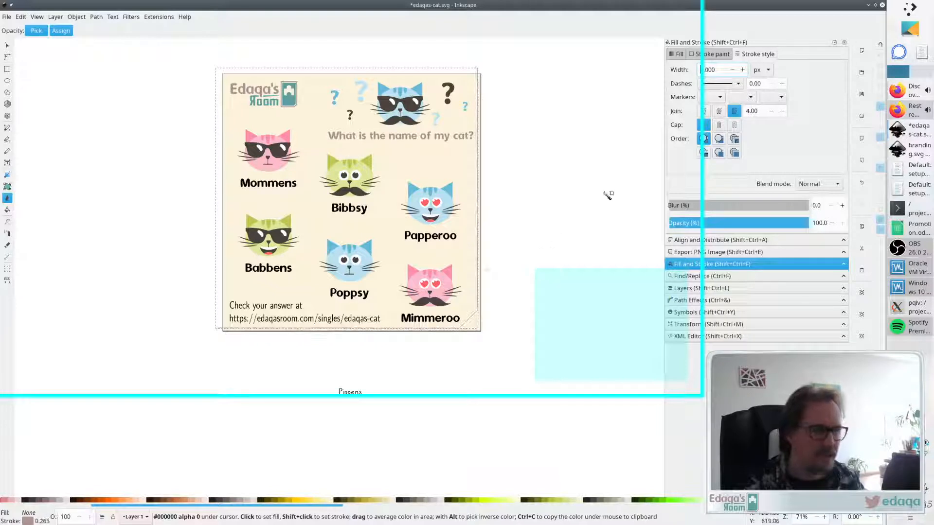
- Set the corner path's stroke width to 5 px
drag(722, 69, 669, 64)
text(5)
key(Return)
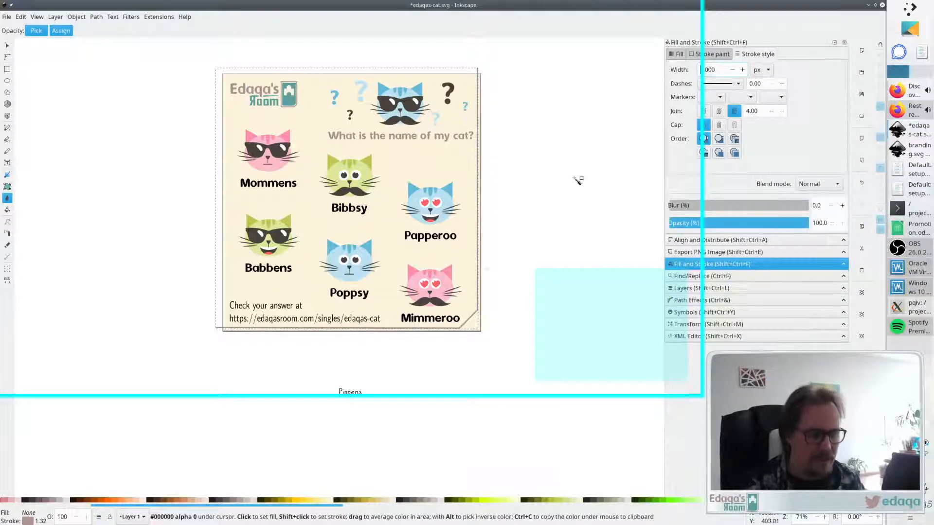
key(s)
click(556, 194)
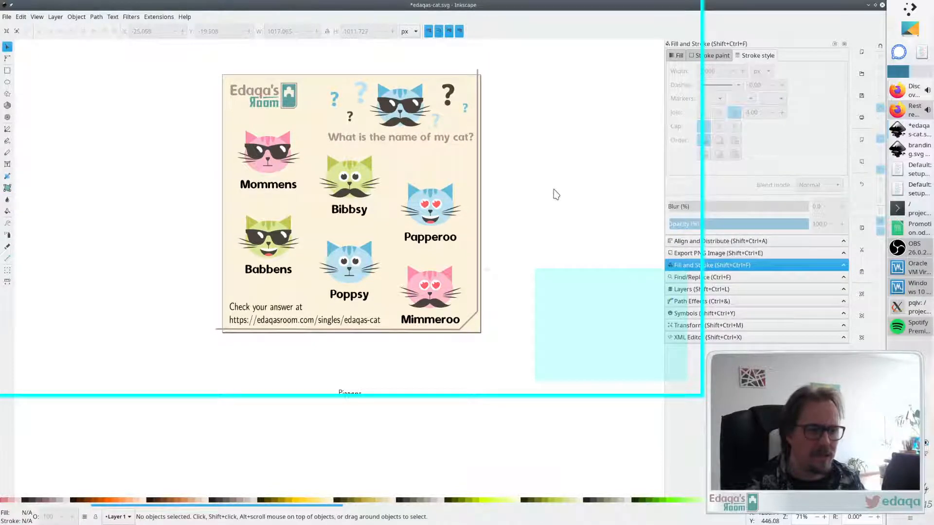
click(474, 319)
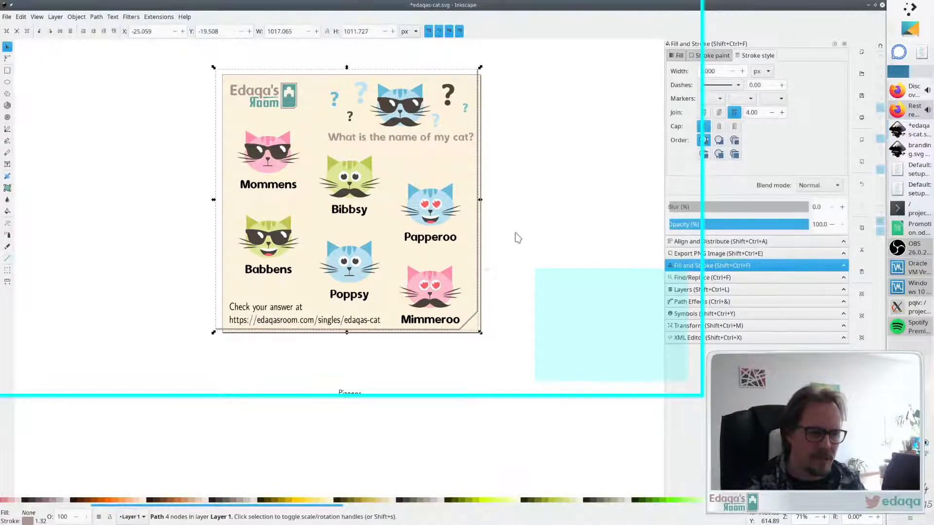
click(515, 237)
click(897, 108)
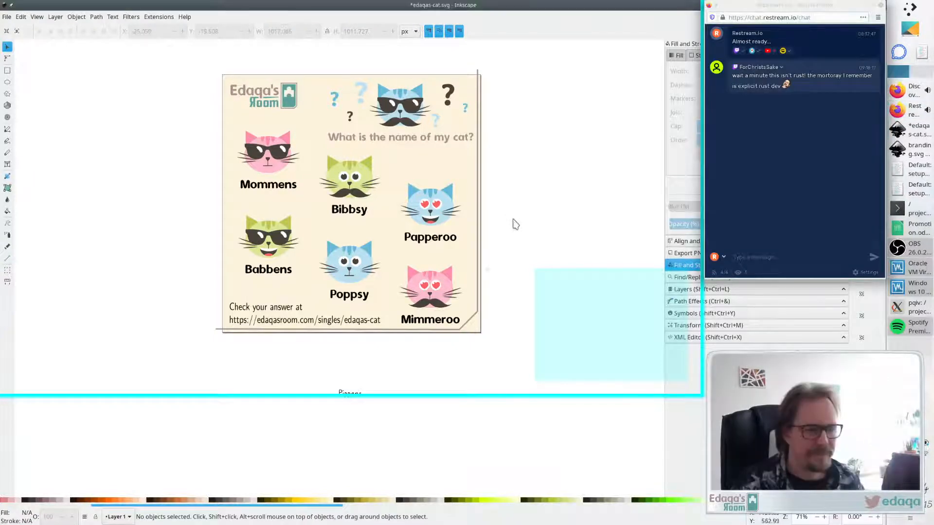
scroll(501, 220, up, 2)
scroll(497, 226, down, 2)
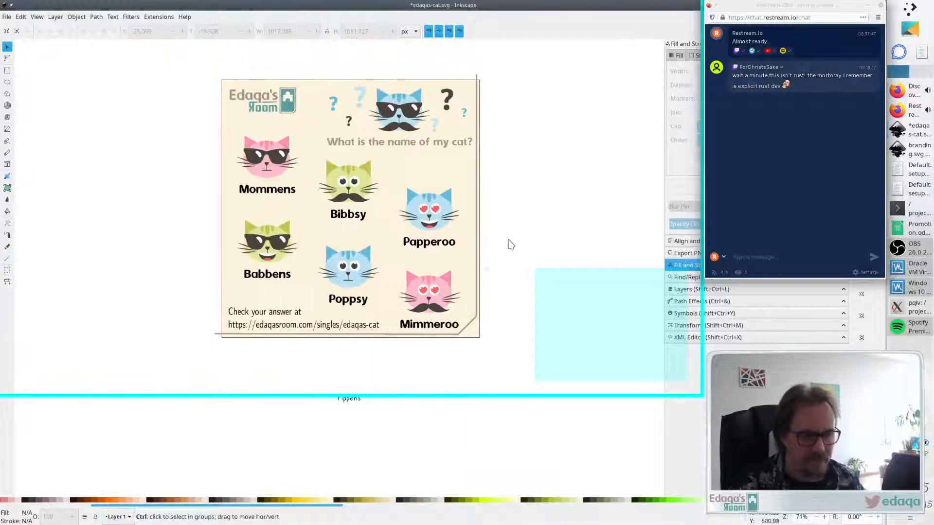
scroll(519, 242, right, 2)
scroll(519, 243, left, 2)
scroll(518, 243, right, 1)
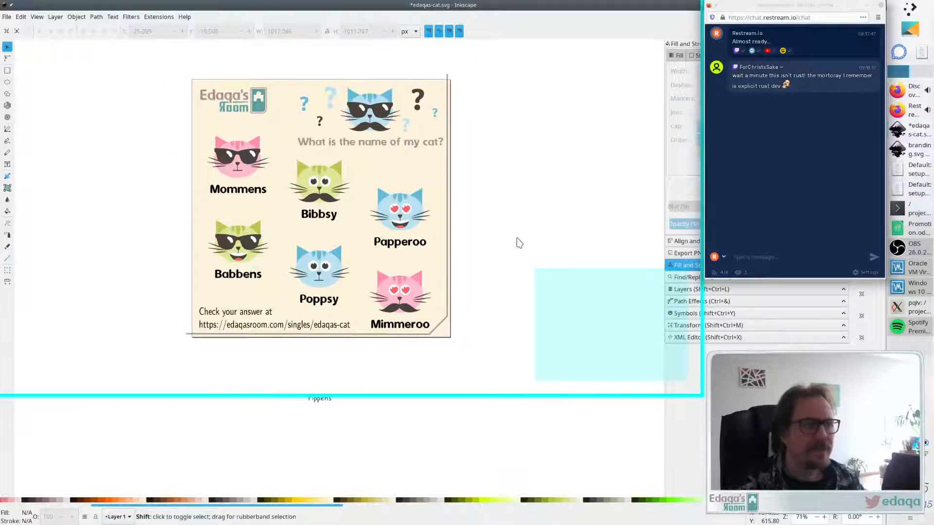
scroll(518, 242, left, 1)
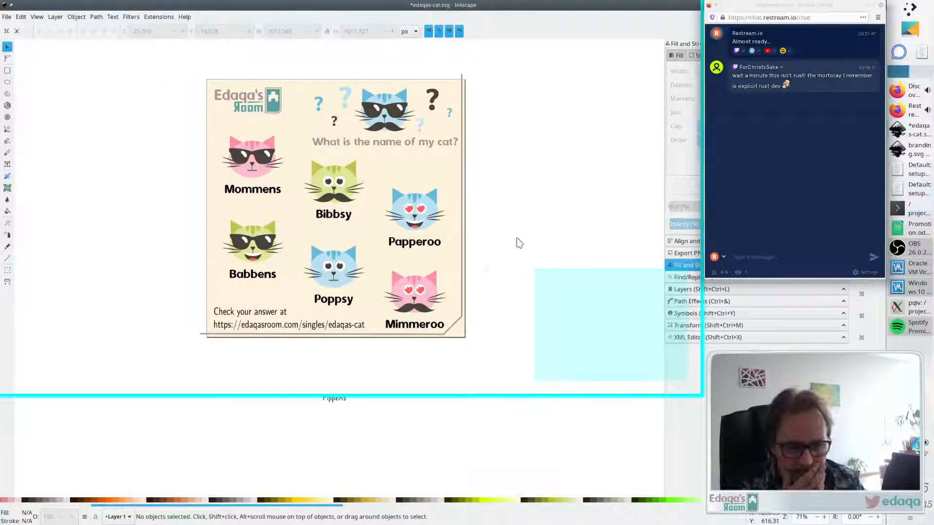
scroll(518, 243, up, 1)
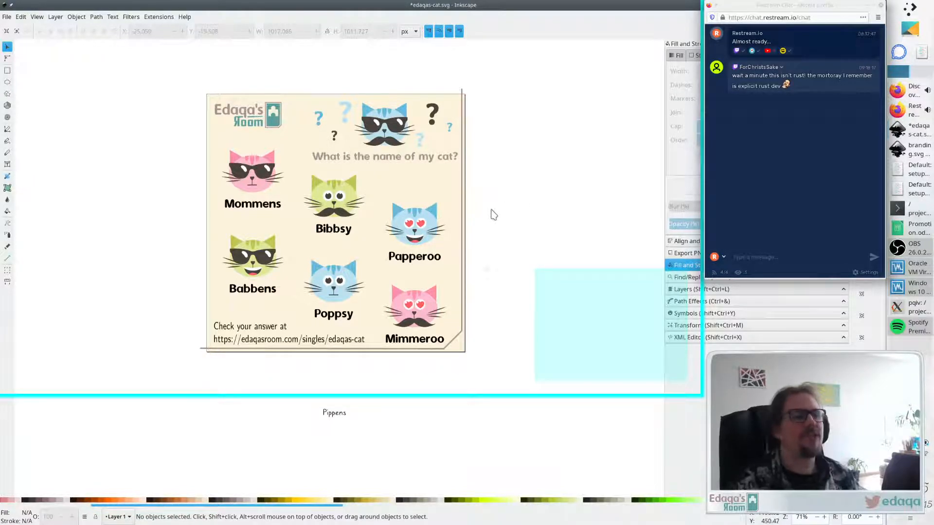
scroll(492, 214, down, 4)
scroll(493, 214, up, 3)
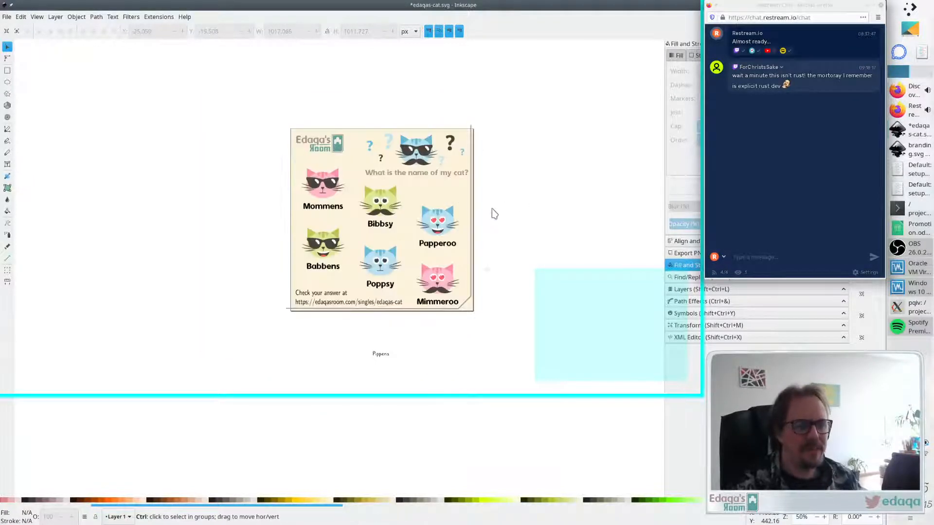
scroll(493, 212, up, 1)
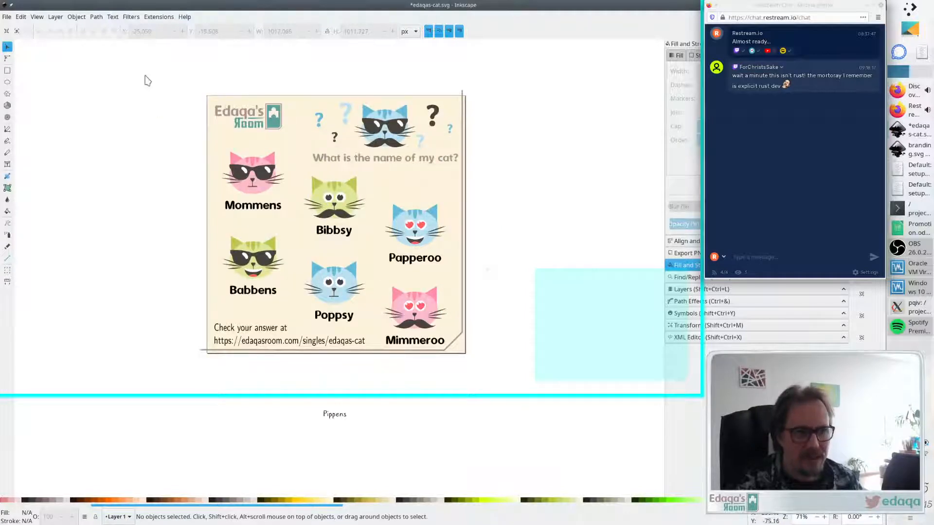
- Select the page's ten content objects and scale them down to about 894 px wide inside the page edges
drag(145, 76, 502, 363)
click(502, 361)
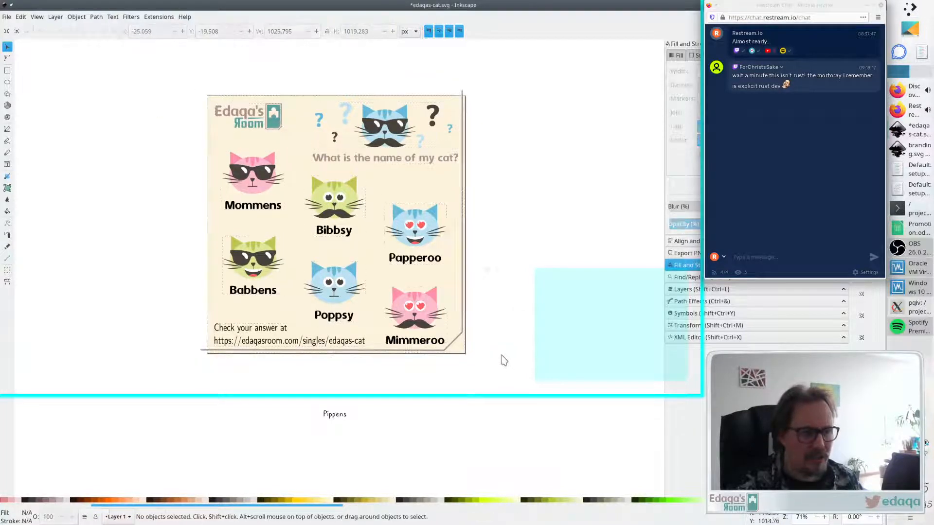
drag(173, 88, 186, 107)
drag(442, 351, 463, 362)
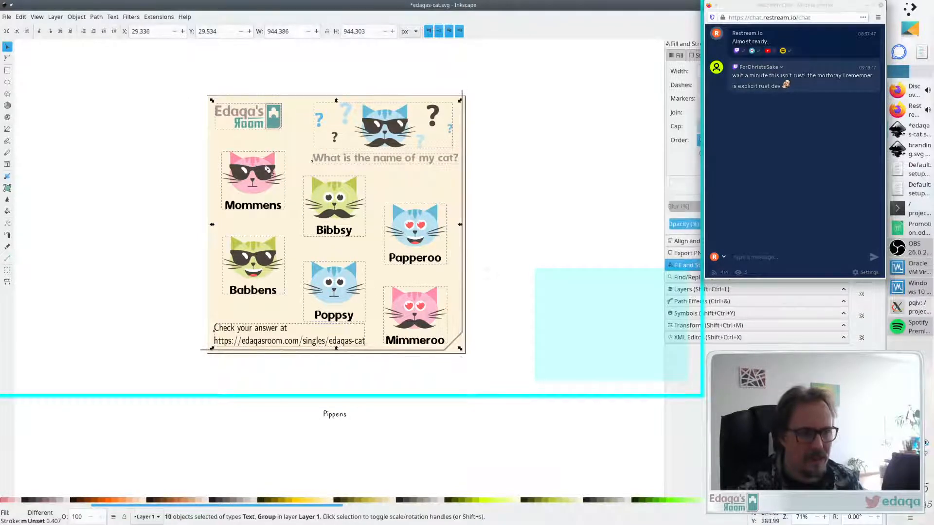
drag(212, 101, 219, 105)
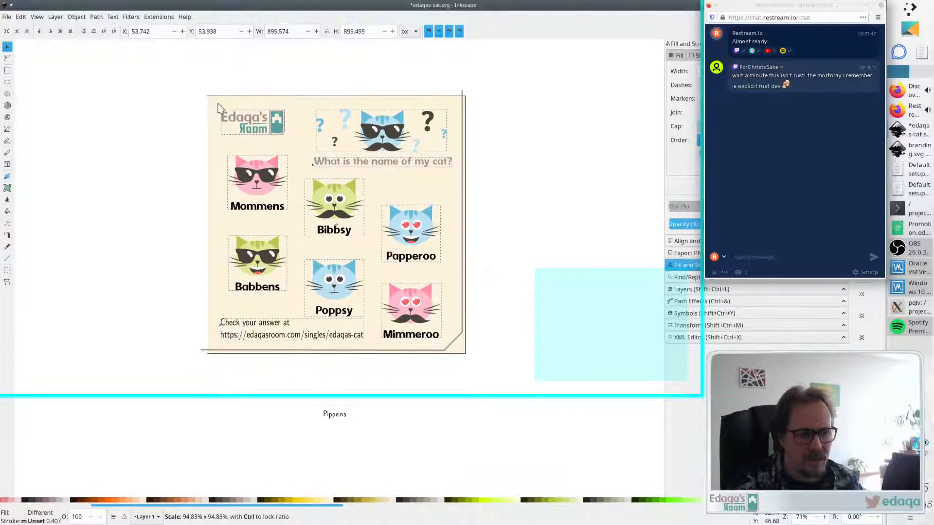
click(548, 130)
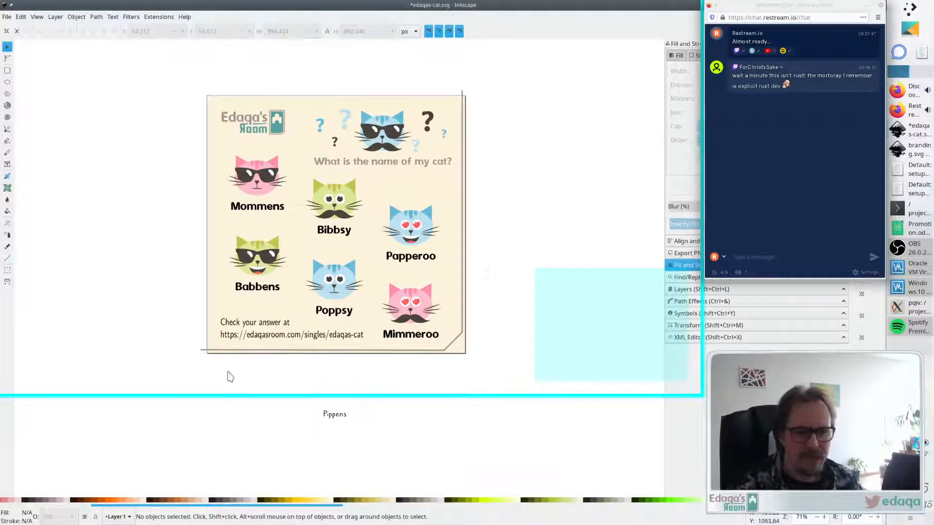
- With the Pen tool, draw a closed outline around the page with a diagonal cut at the bottom-right corner
click(208, 353)
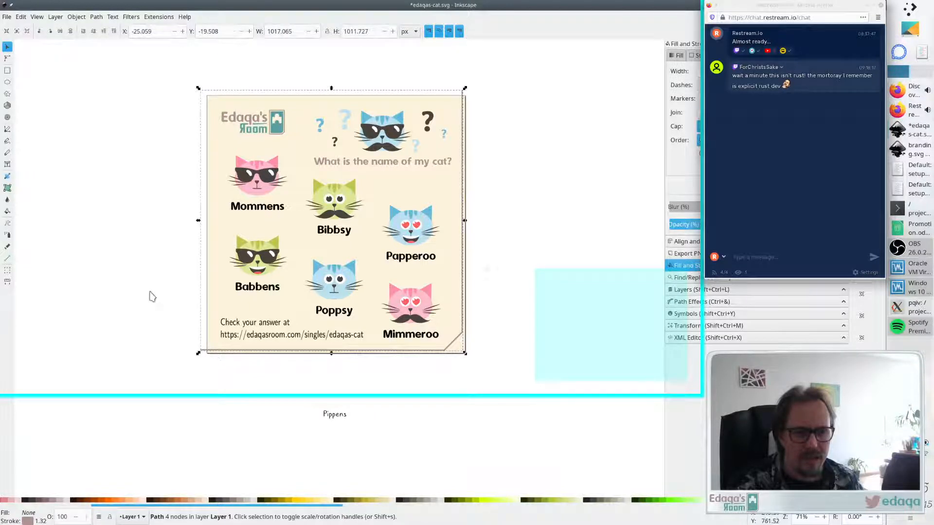
click(381, 364)
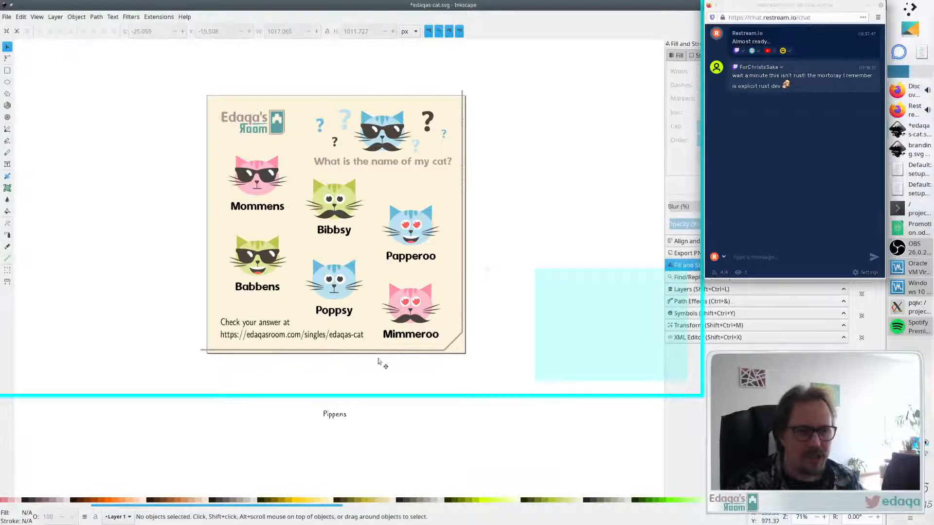
click(7, 129)
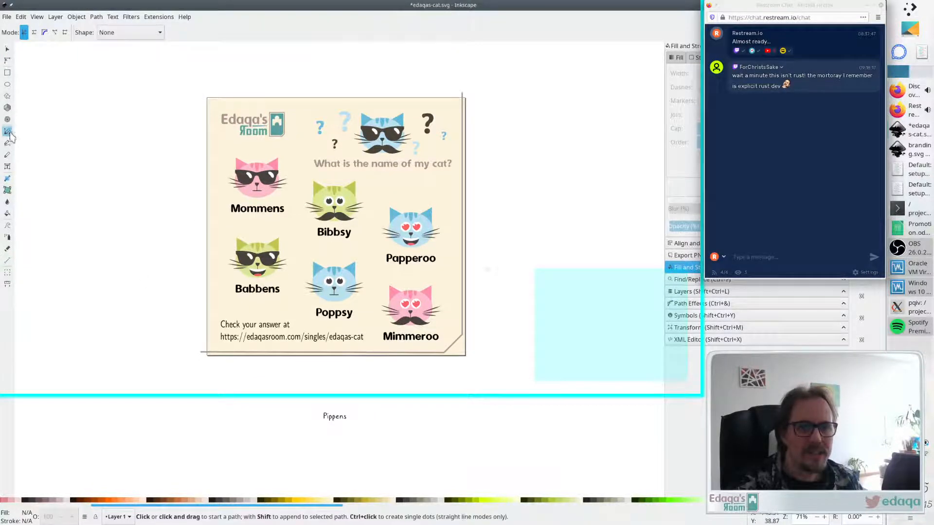
click(212, 103)
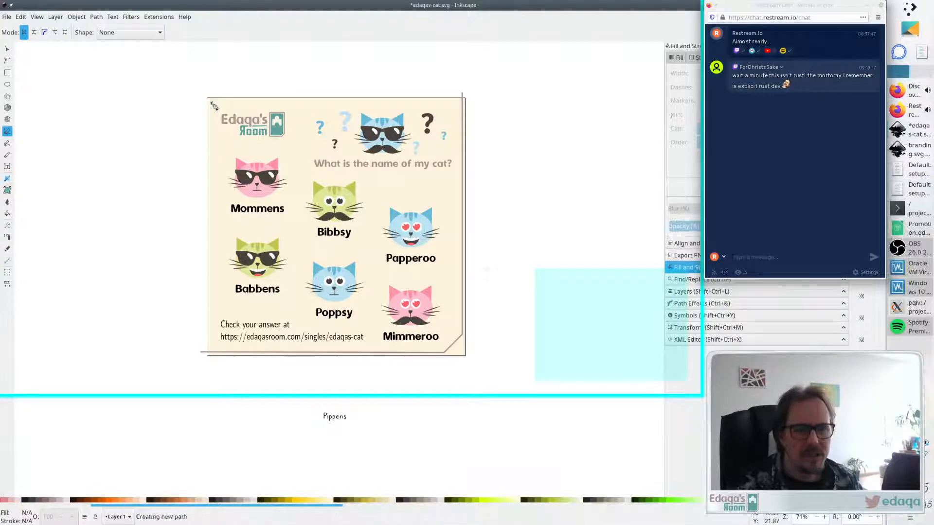
click(212, 354)
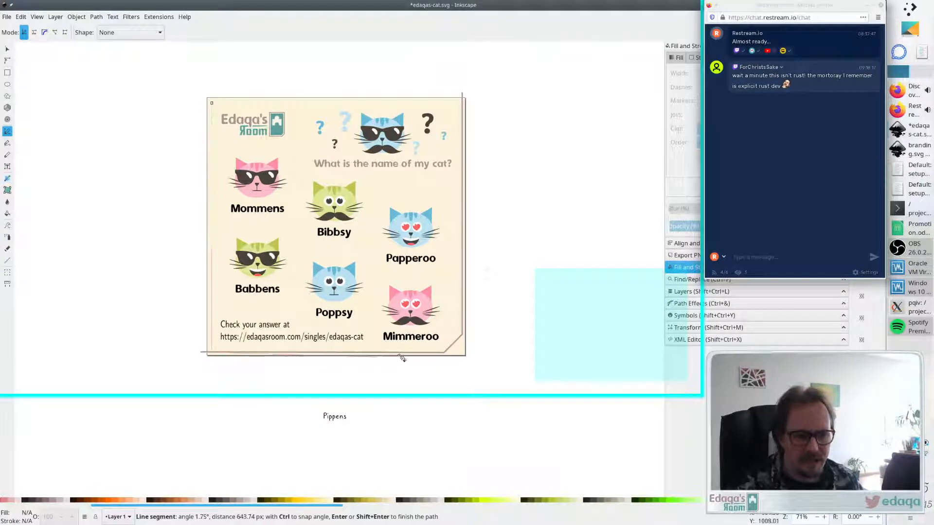
click(444, 354)
click(464, 336)
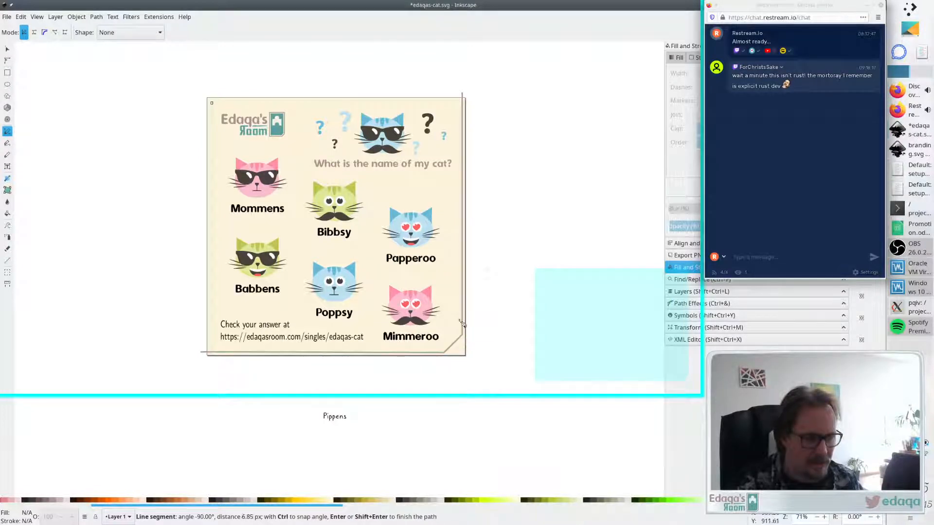
click(464, 102)
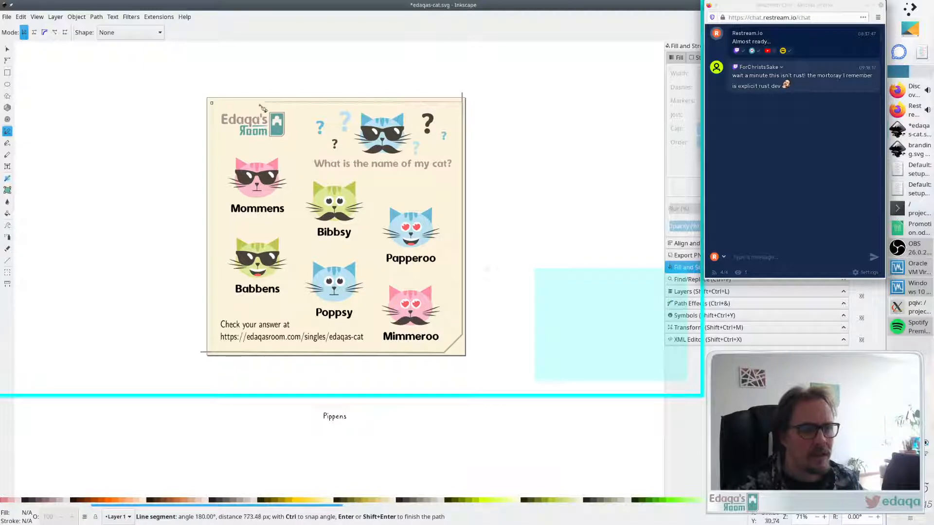
click(212, 104)
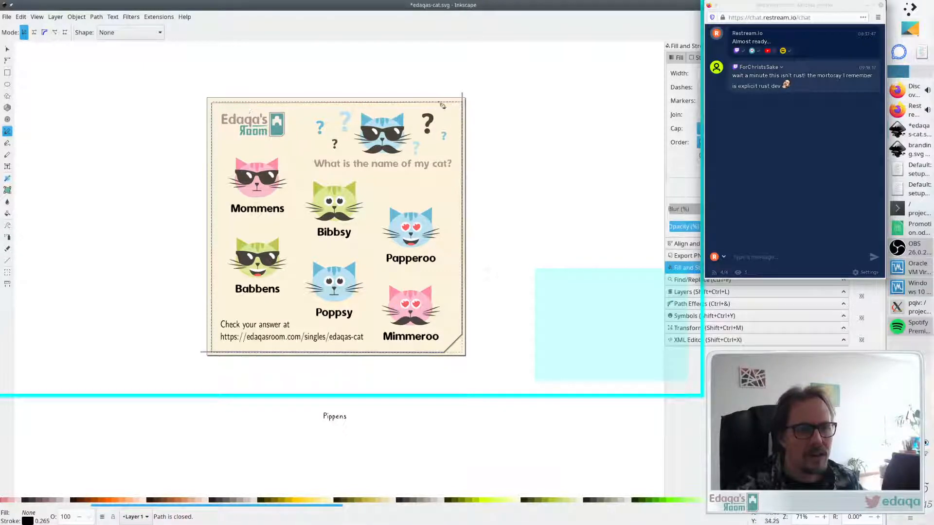
- Zoom in to inspect the new outline's nodes along the page's top edge
click(8, 59)
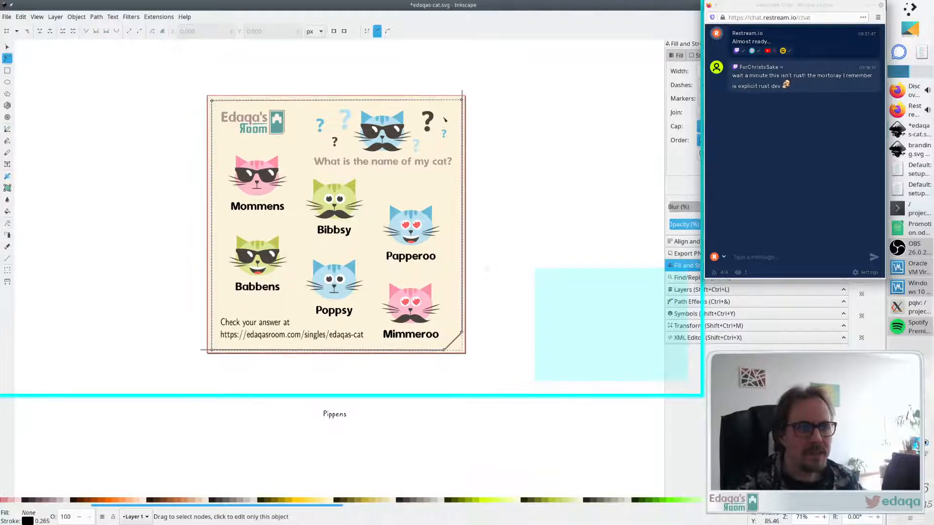
drag(462, 101, 462, 101)
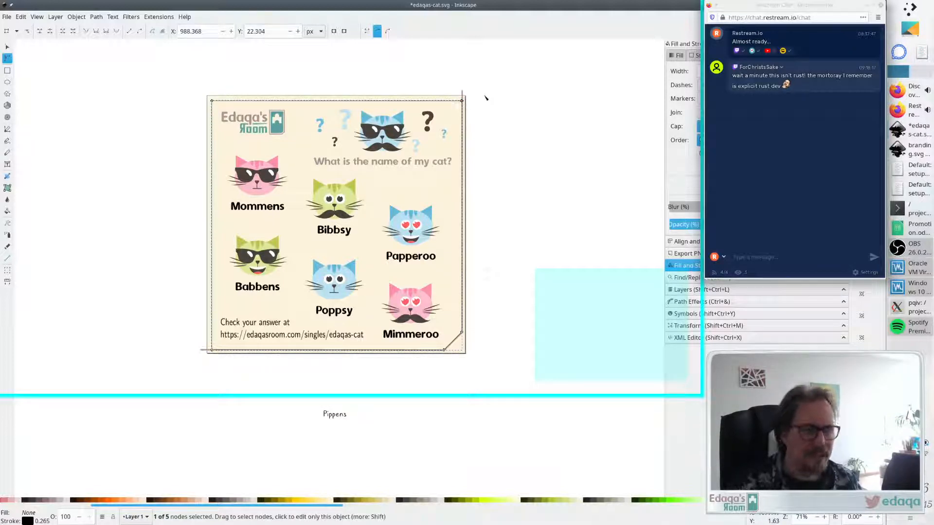
key(s)
ctrl+scroll(333, 107, up, 2)
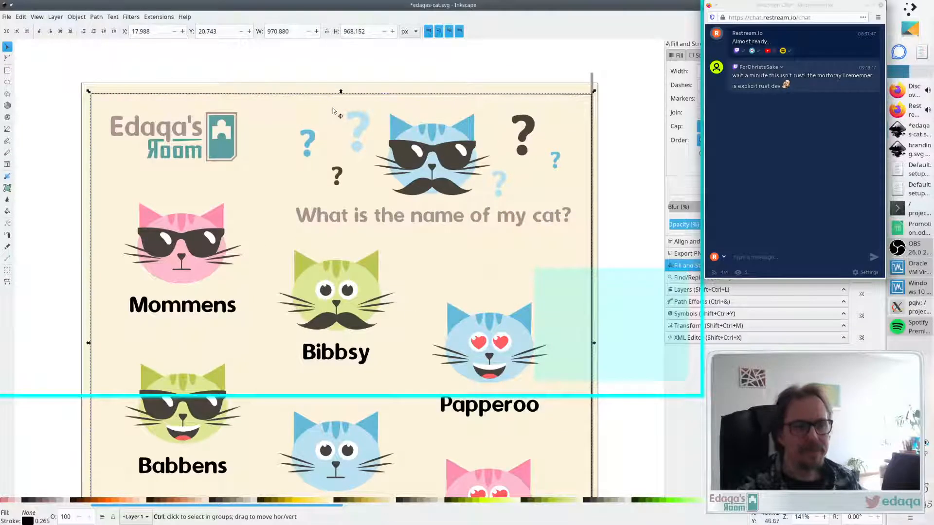
ctrl+scroll(427, 81, up, 2)
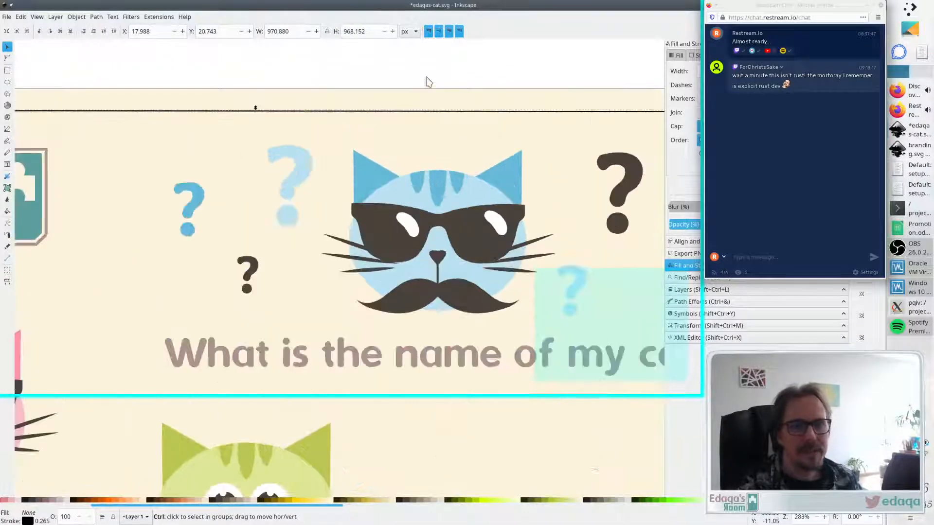
ctrl+scroll(428, 81, down, 2)
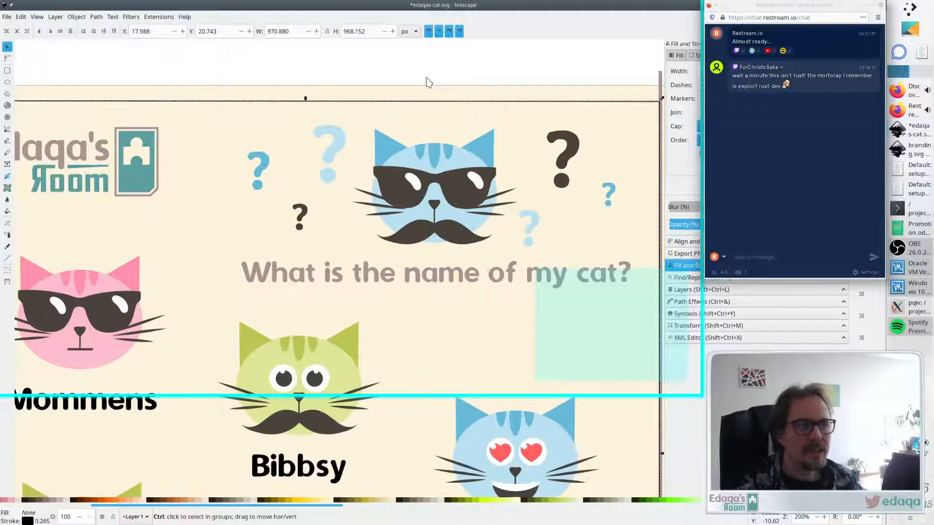
ctrl+scroll(597, 129, down, 2)
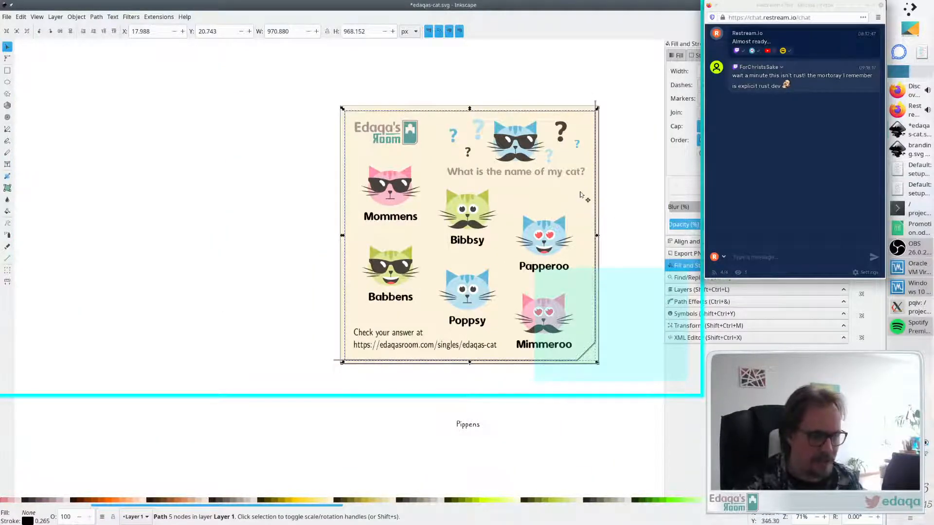
key(d)
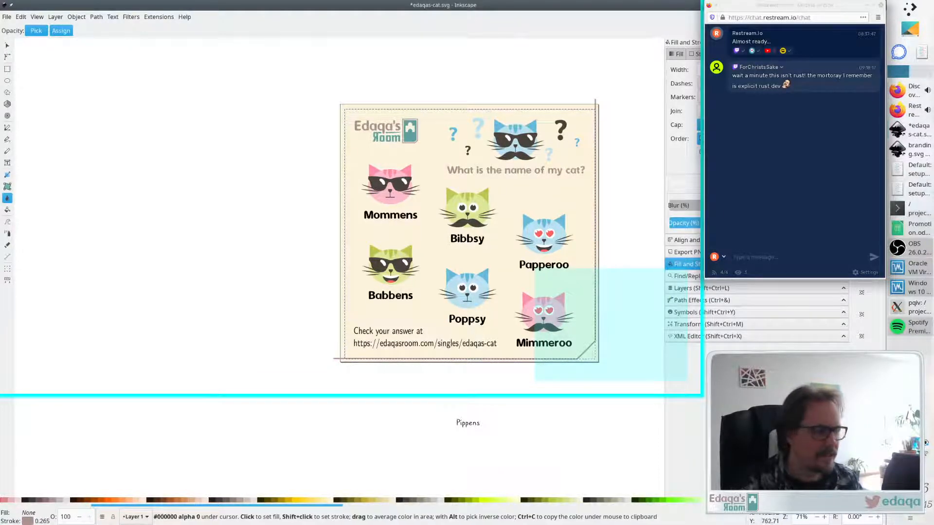
key(s)
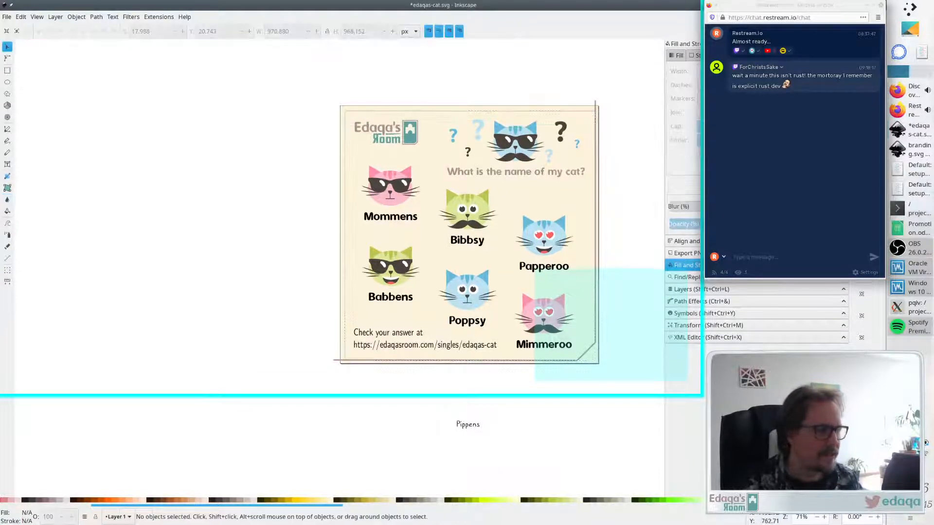
click(868, 5)
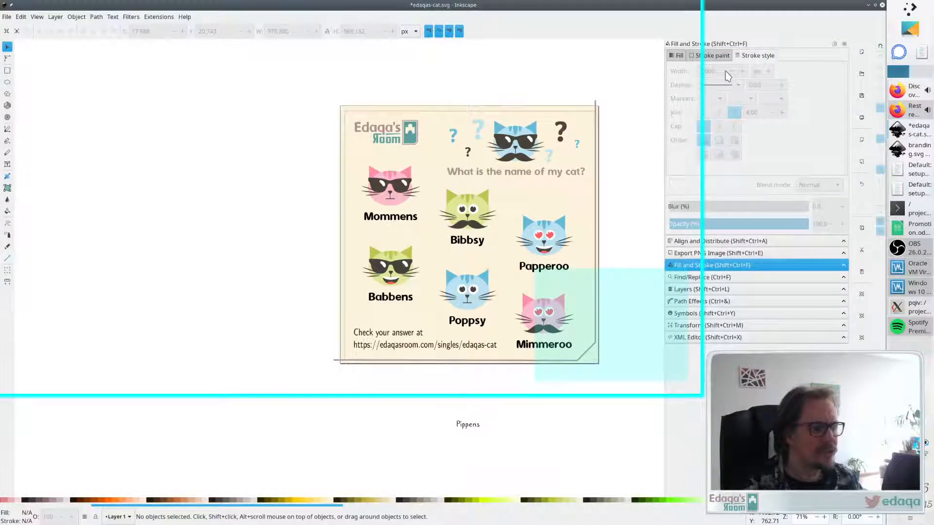
- Set the new outline's stroke width to 5 px, then undo the change
click(466, 113)
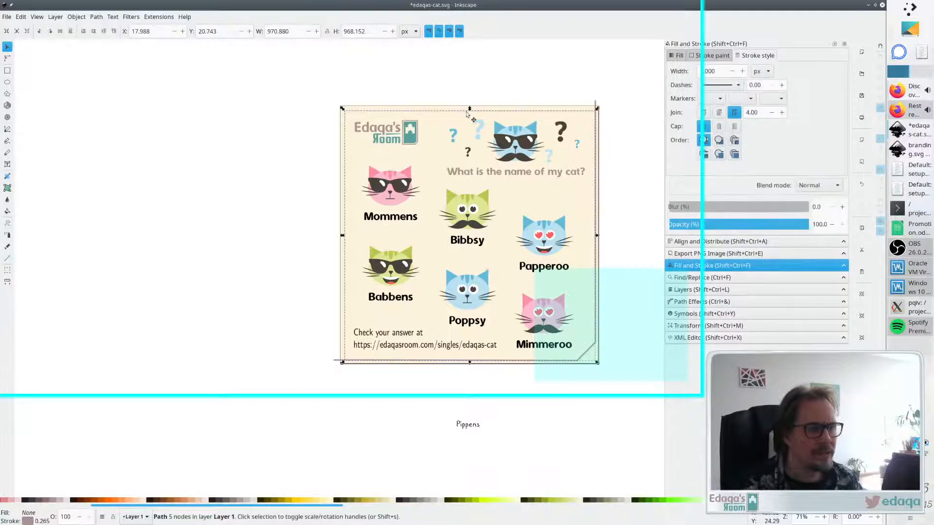
drag(725, 72, 624, 64)
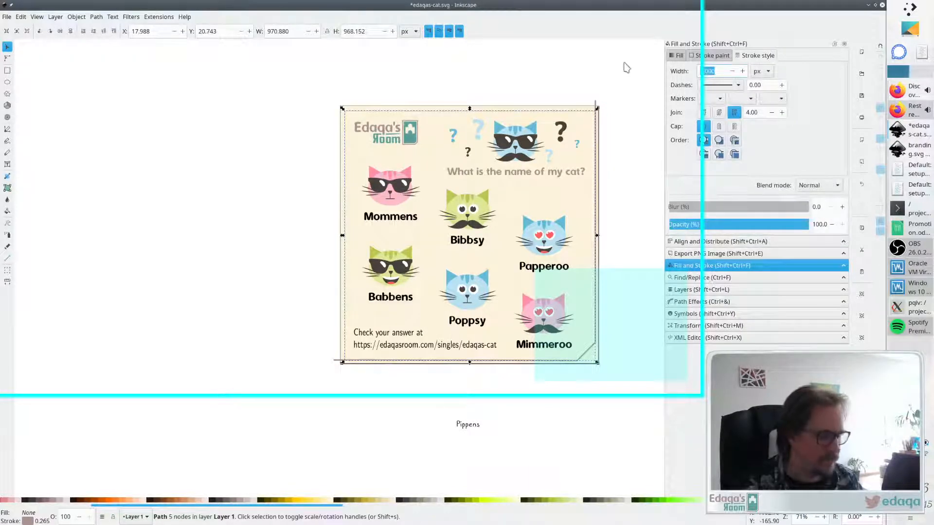
text(5)
key(Return)
key(ctrl+z)
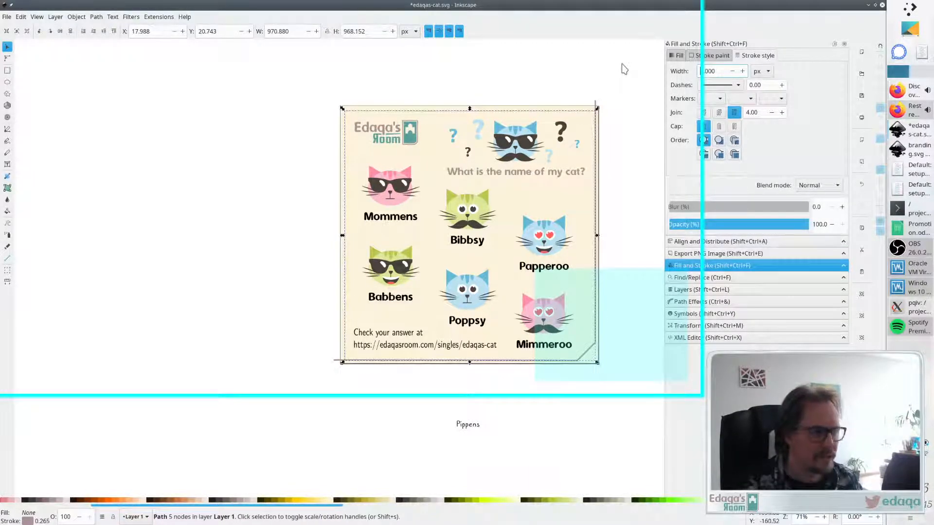
- Set the page outline's stroke width to 5 px and deselect it
drag(722, 71, 680, 64)
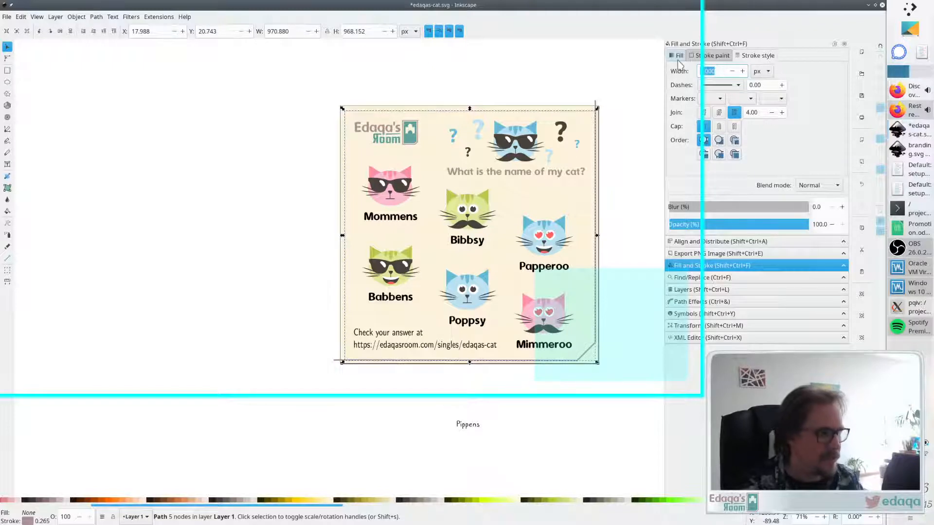
text(5)
key(Return)
click(489, 91)
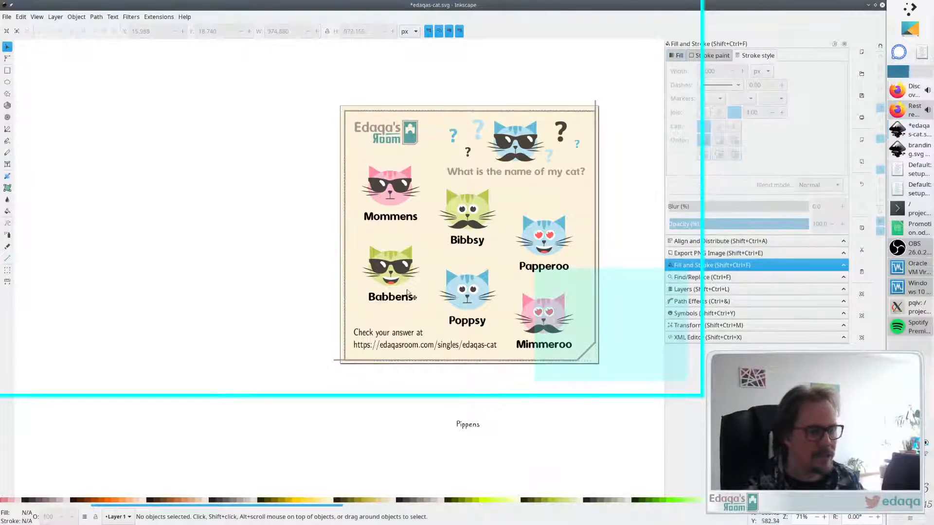
click(335, 363)
key(Escape)
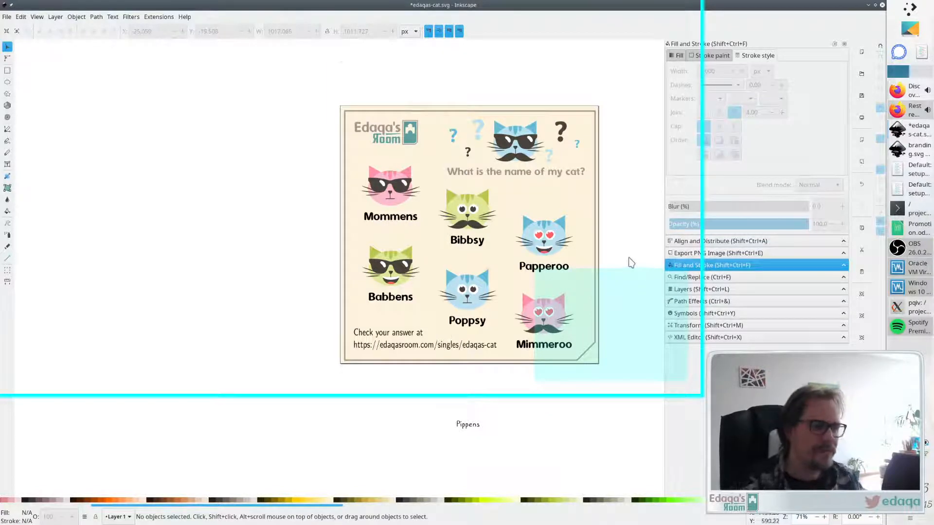
- Center the outline on the page horizontally and vertically, aligning relative to Page
scroll(627, 260, down, 2)
scroll(625, 252, right, 6)
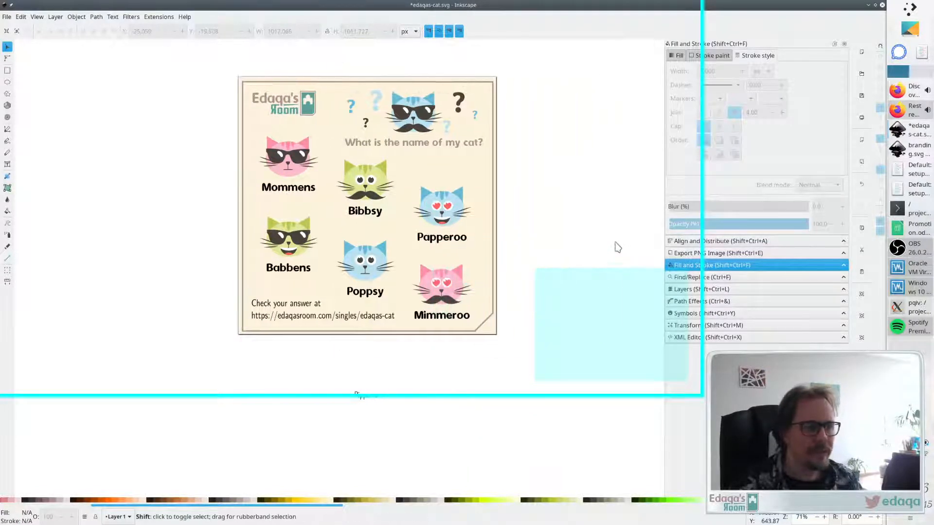
click(479, 294)
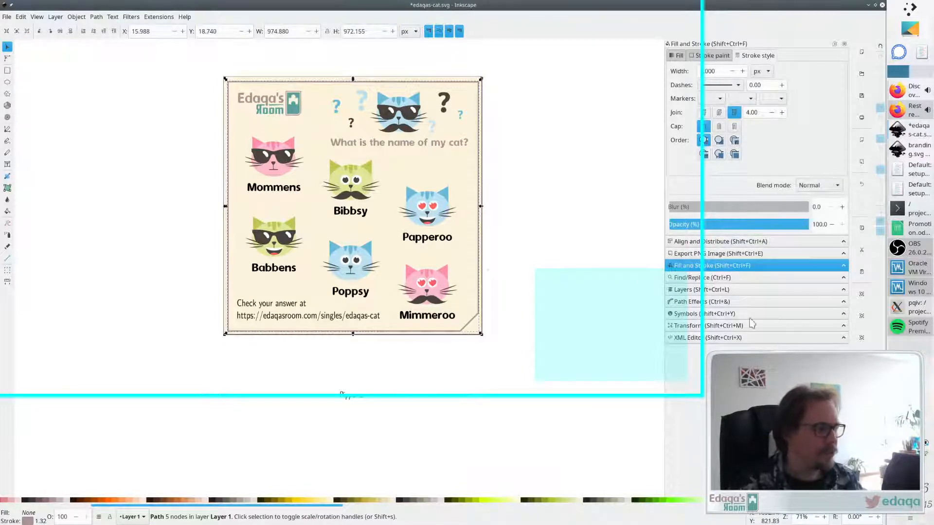
click(734, 242)
click(807, 68)
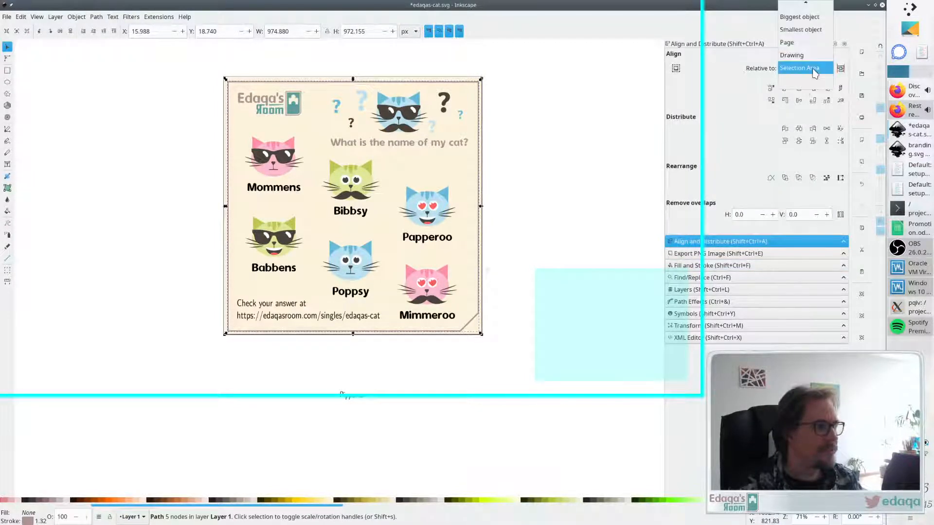
click(803, 53)
click(798, 88)
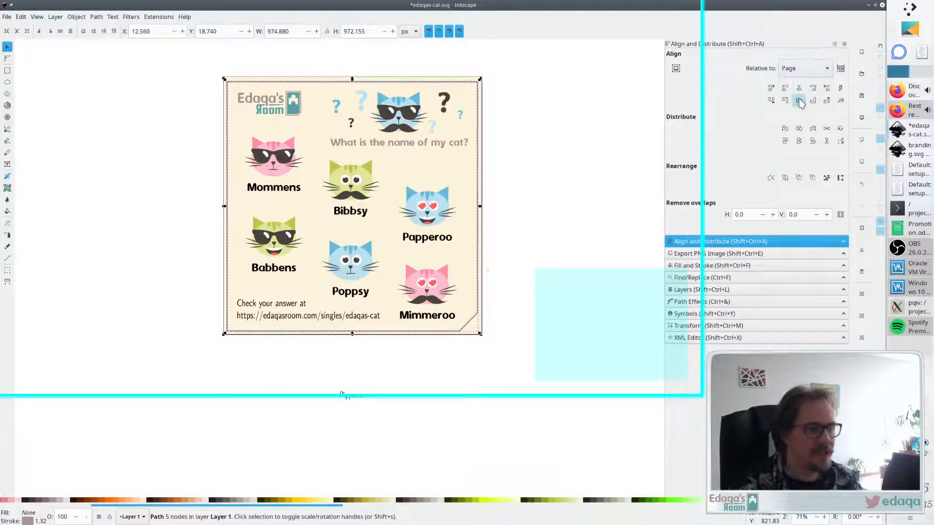
click(798, 100)
click(573, 192)
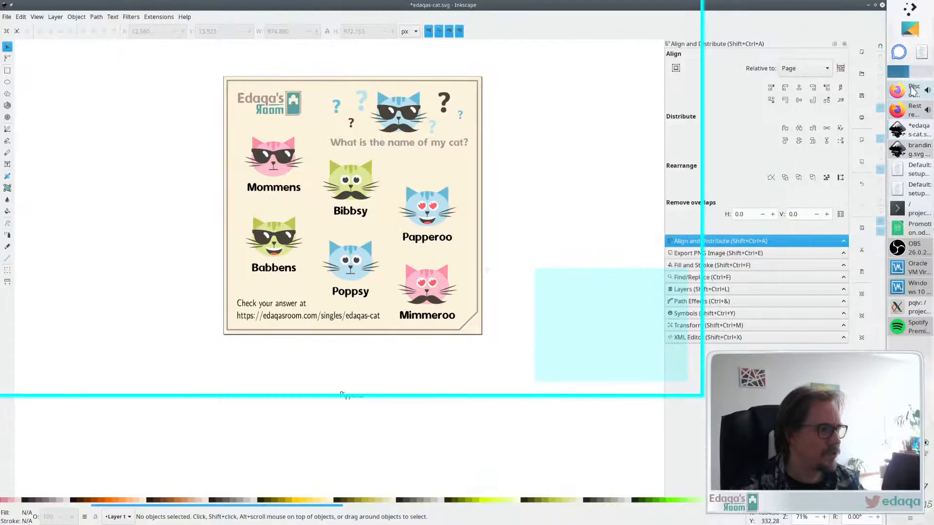
click(911, 111)
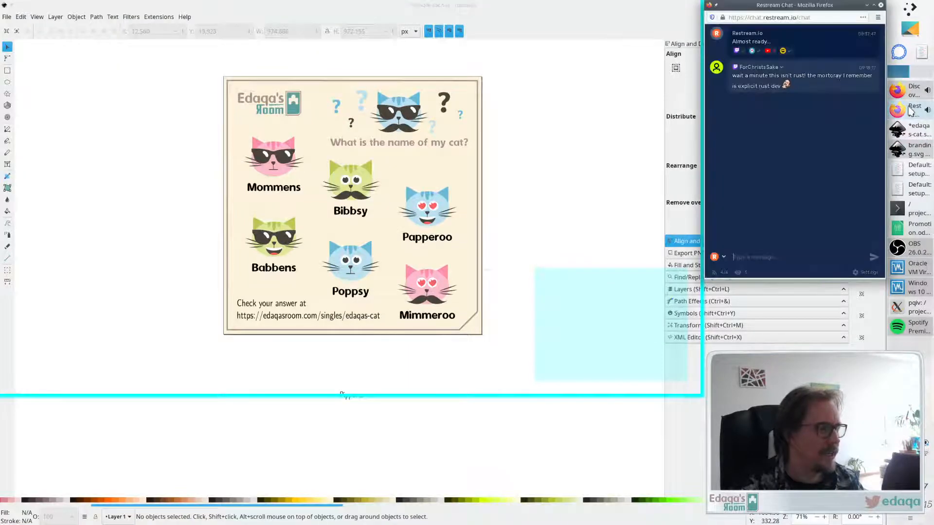
click(522, 273)
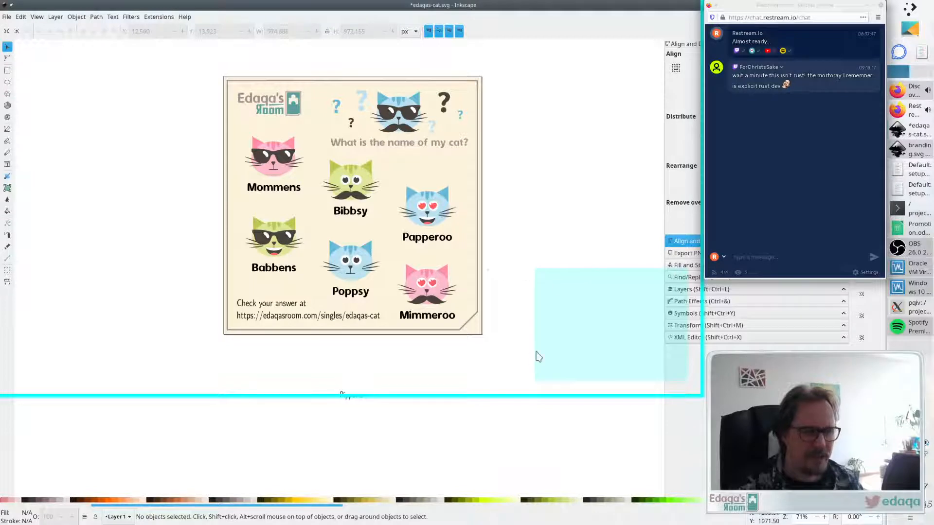
- Fill the outline with the cream background colour picked by dropper and lower it to the bottom
click(474, 320)
key(d)
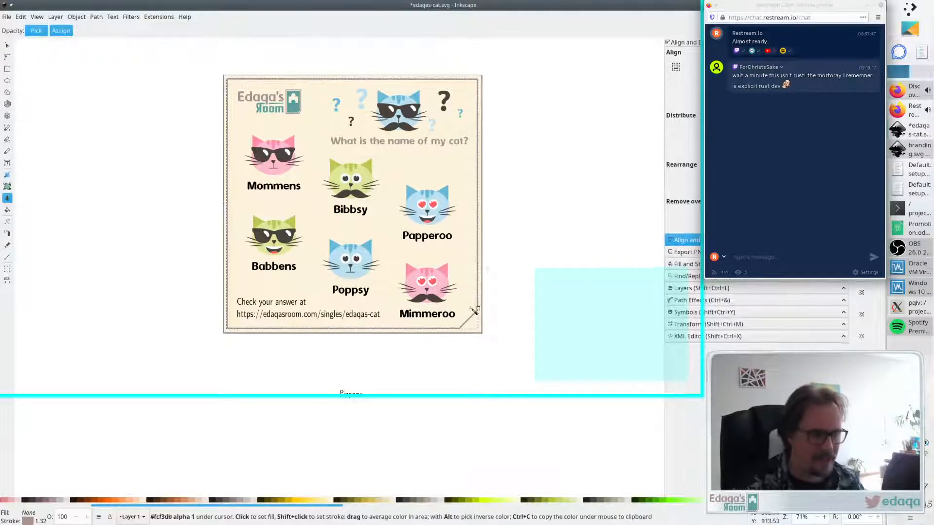
click(469, 284)
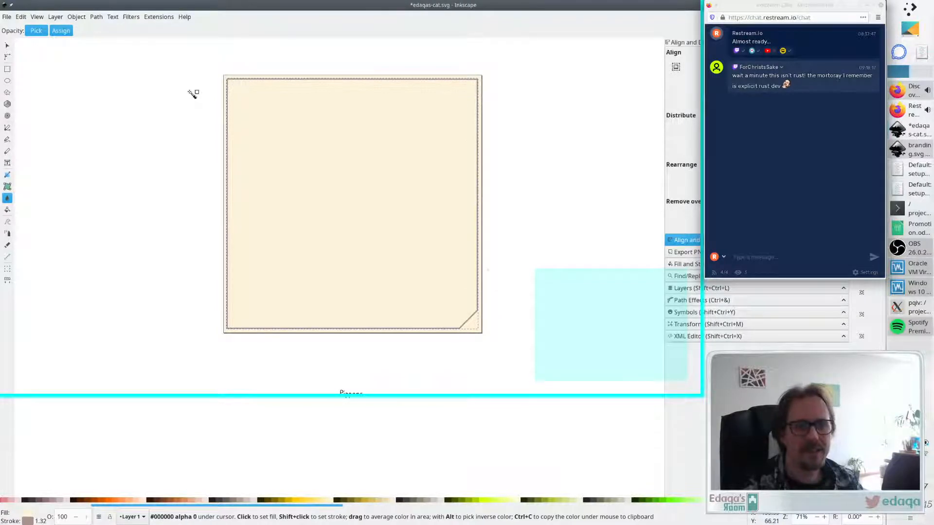
key(s)
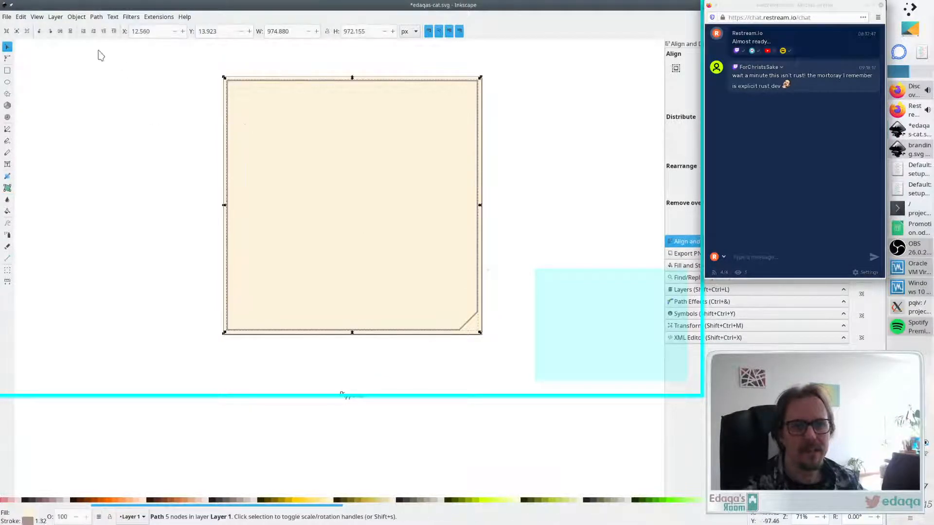
click(83, 31)
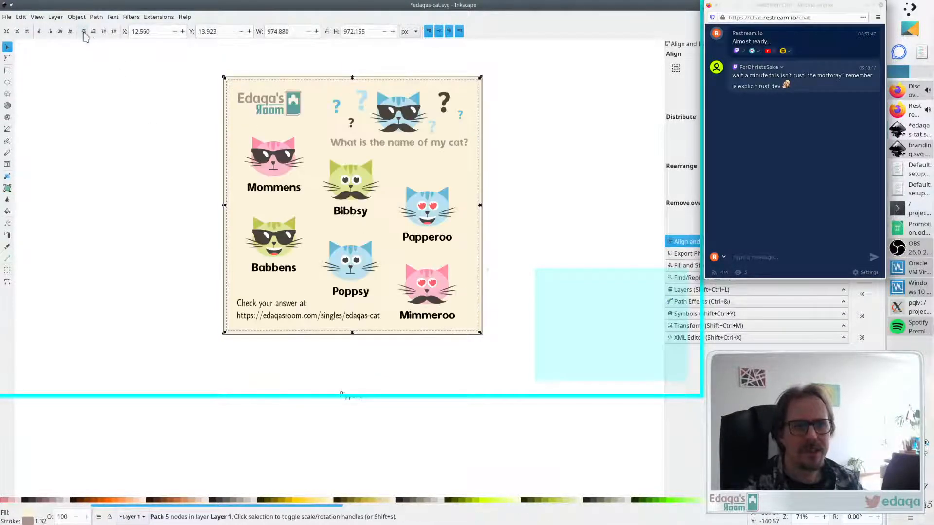
- Recolour the full-page background rectangle with the teal picked from the logo using the dropper
click(465, 340)
click(461, 286)
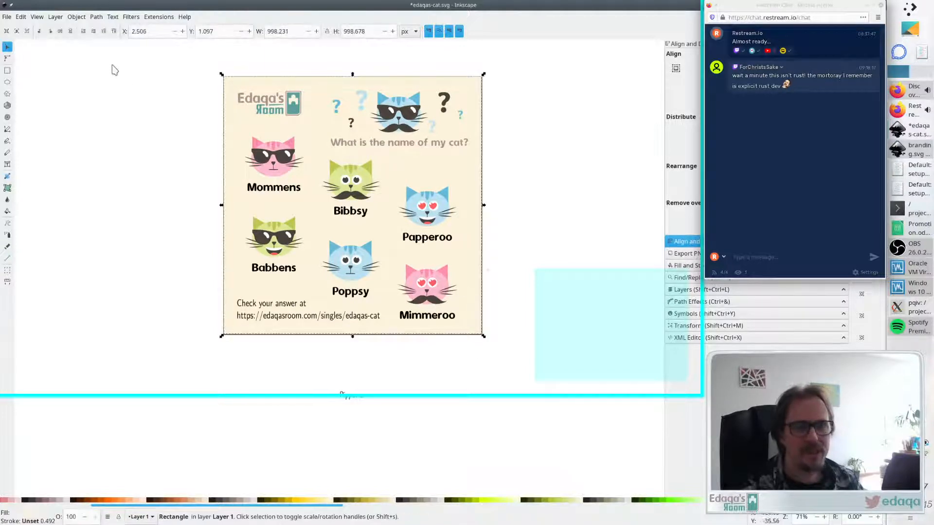
click(82, 32)
key(d)
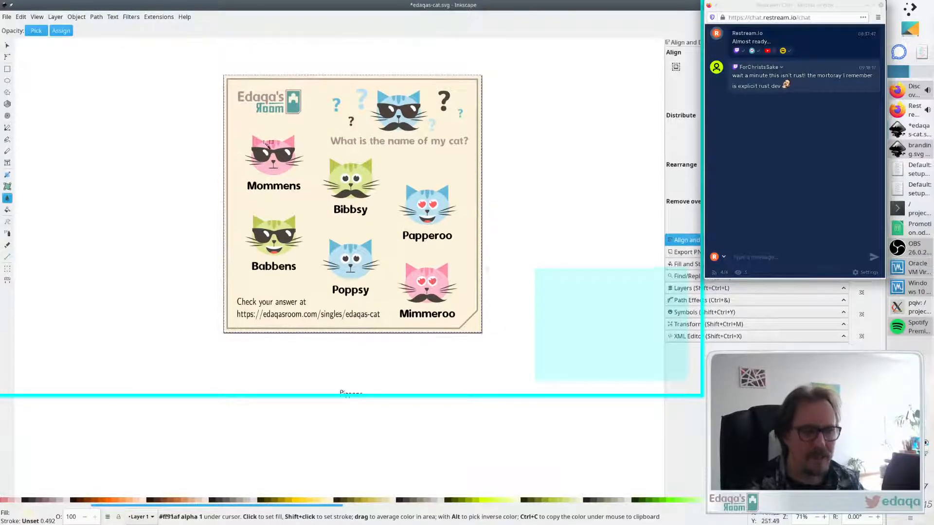
click(294, 110)
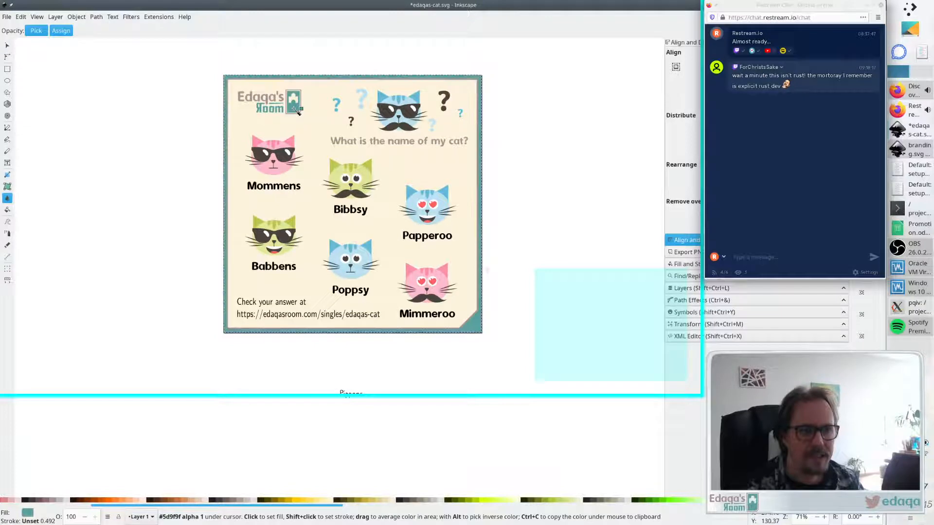
key(s)
click(538, 94)
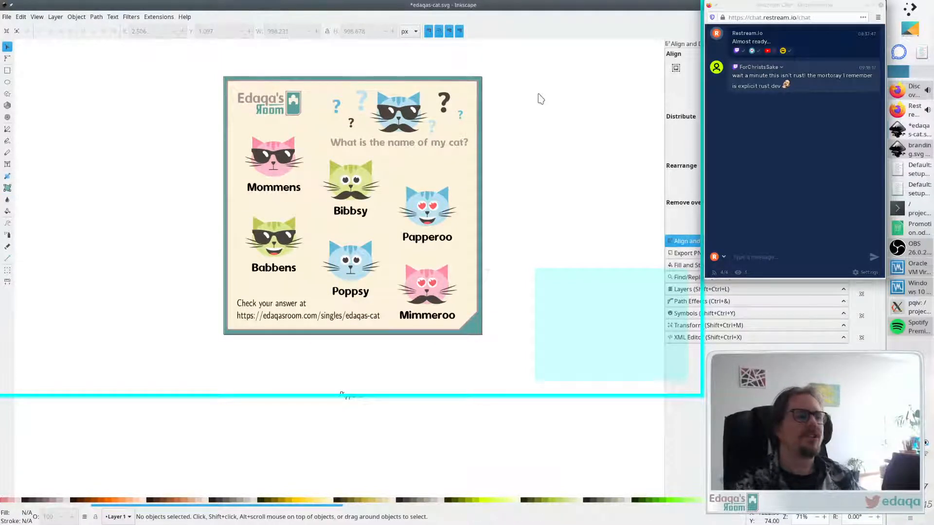
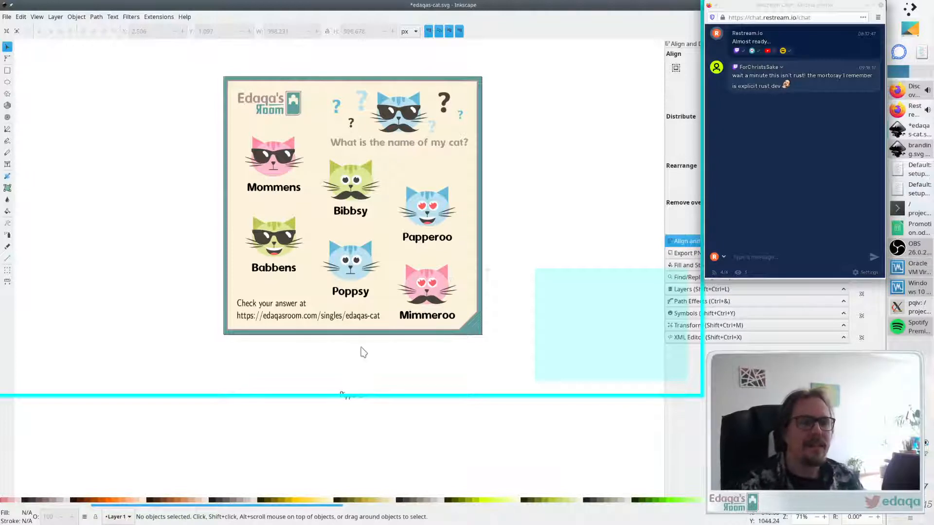
- Save the cat puzzle drawing
scroll(442, 214, up, 2)
scroll(443, 215, down, 2)
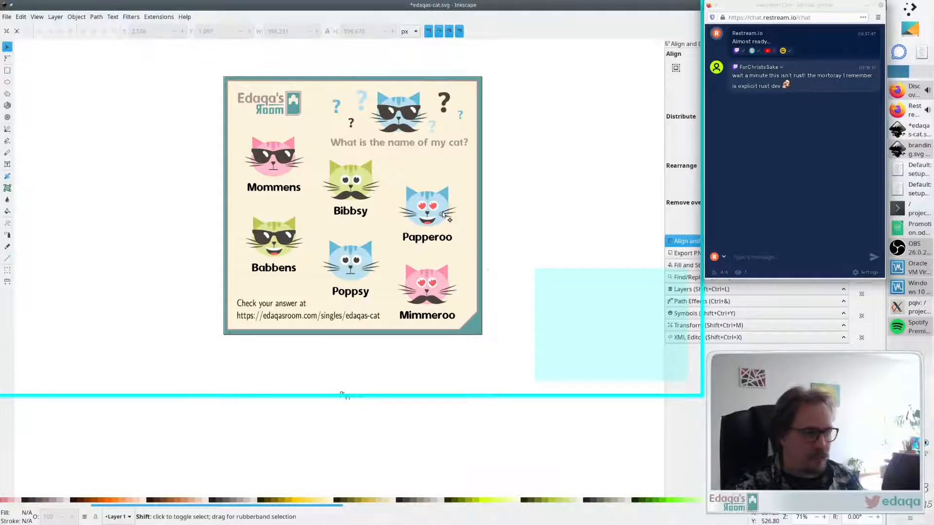
scroll(442, 215, right, 2)
scroll(442, 214, up, 1)
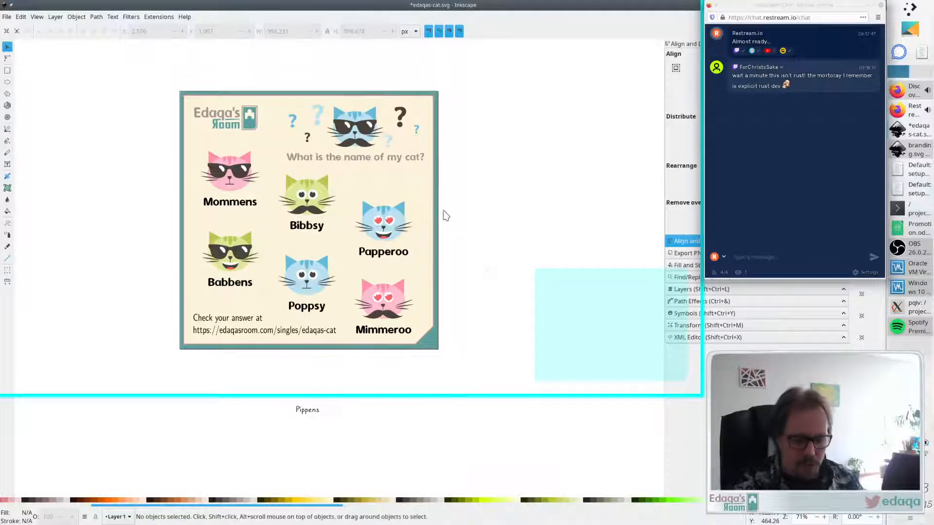
key(ctrl+s)
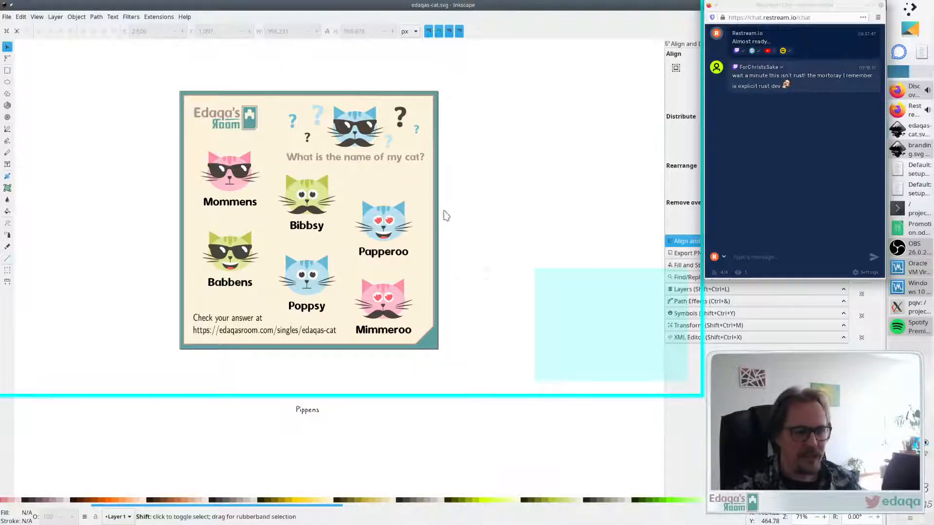
scroll(445, 215, right, 1)
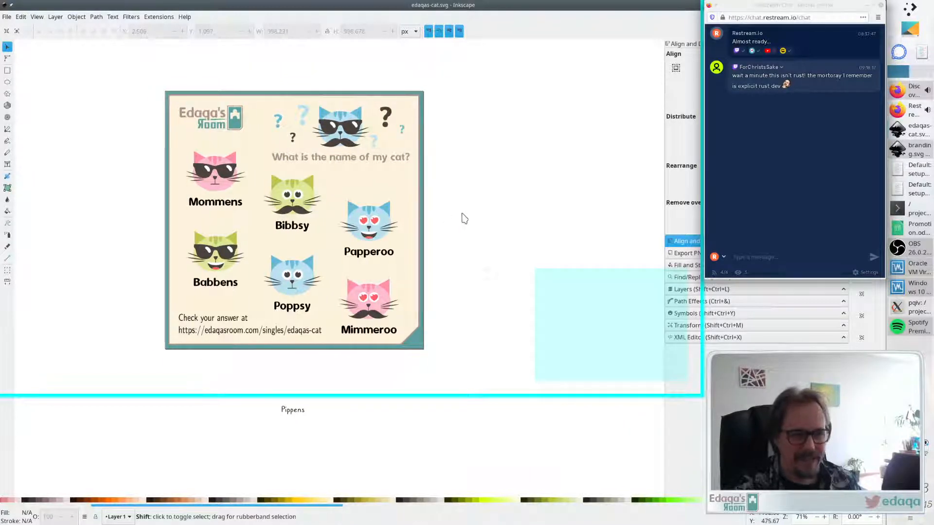
scroll(462, 217, left, 2)
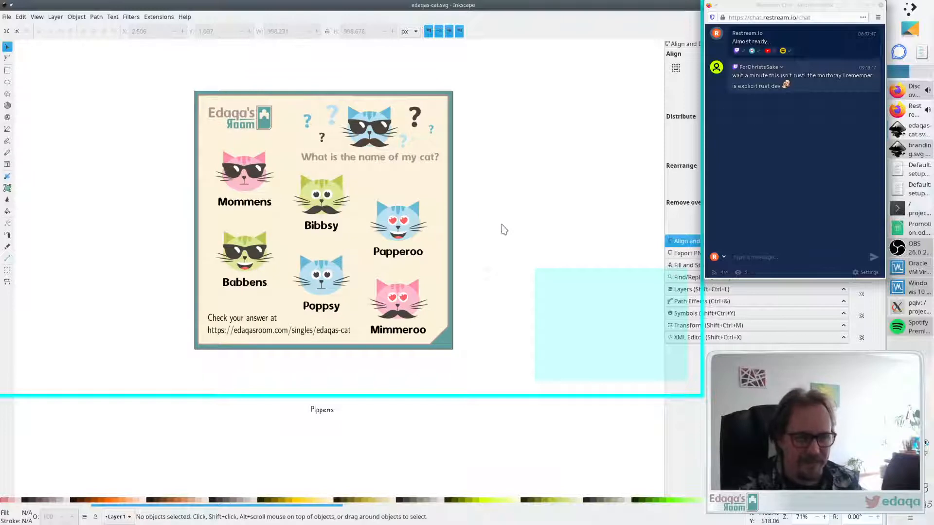
click(396, 184)
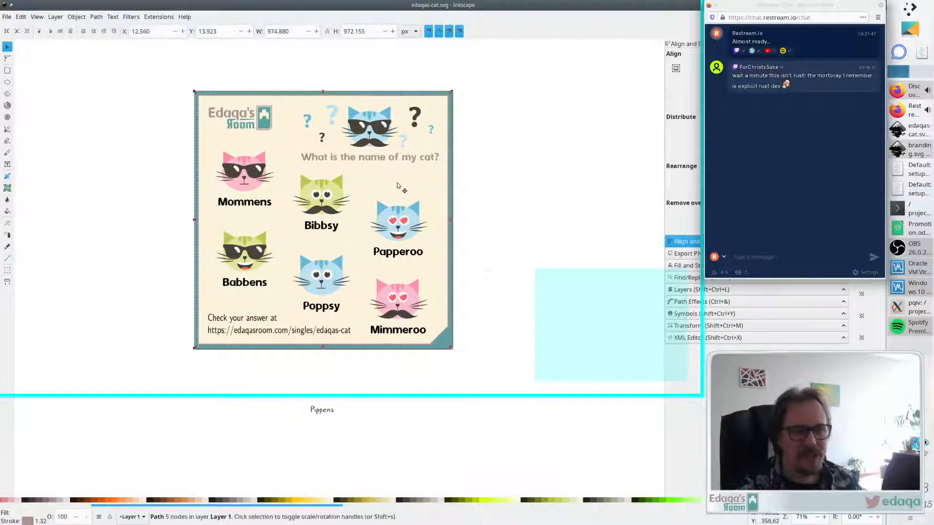
drag(408, 179, 508, 183)
key(Escape)
drag(423, 187, 554, 392)
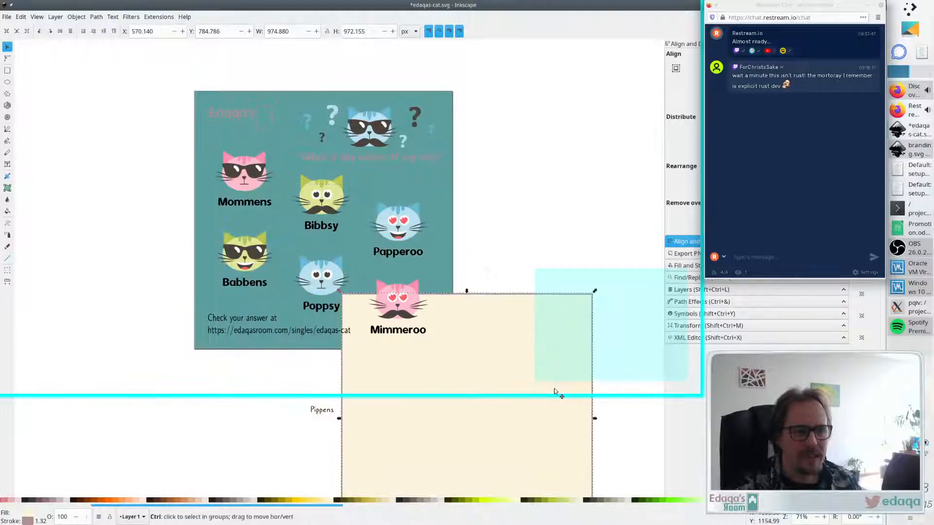
key(Escape)
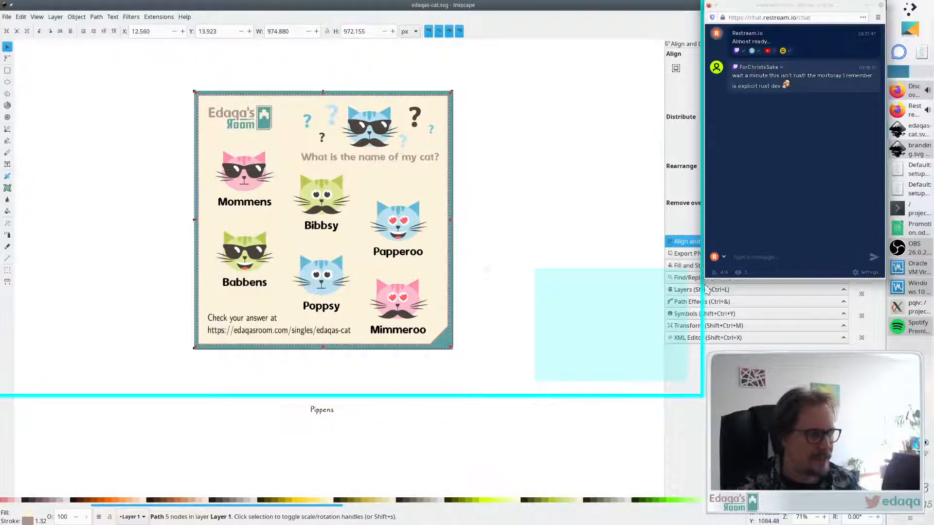
- Lighten the background panel's fill to HSL lightness 95, giving fcf7e7ff
click(868, 5)
click(727, 266)
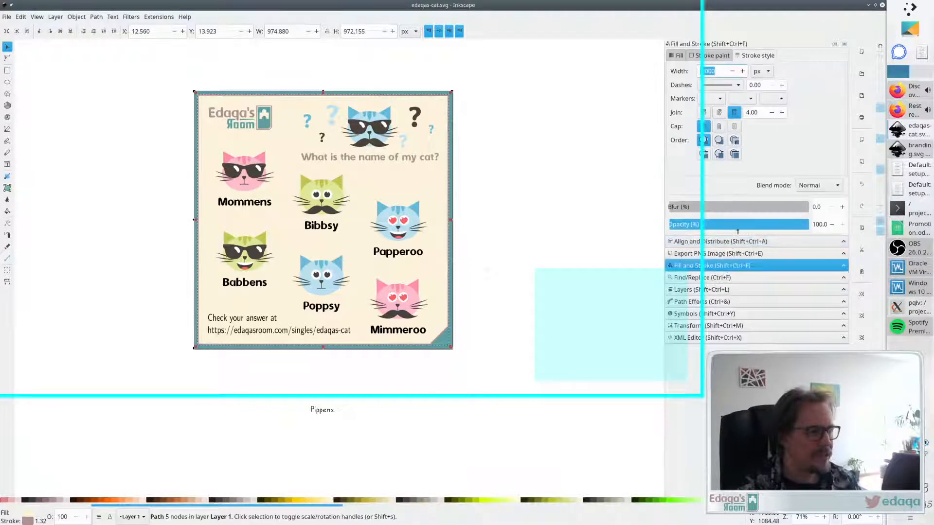
click(679, 56)
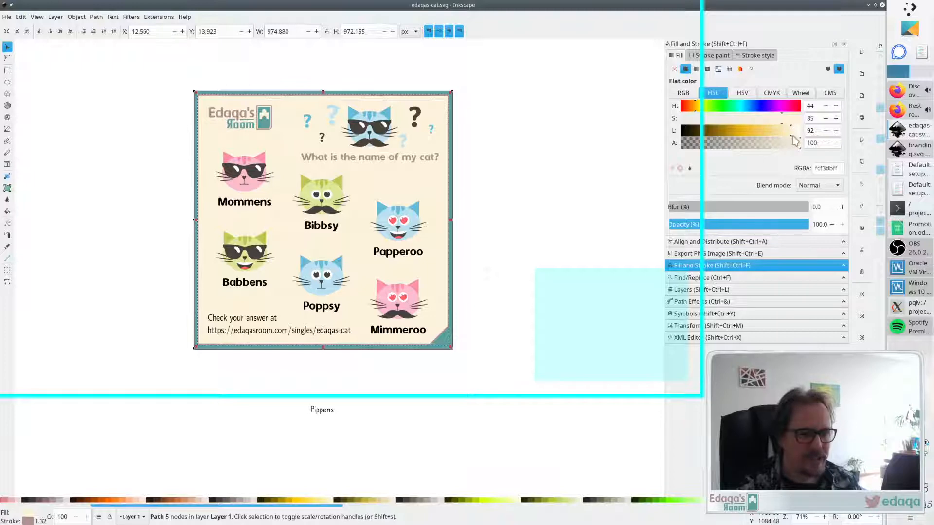
drag(791, 132, 795, 132)
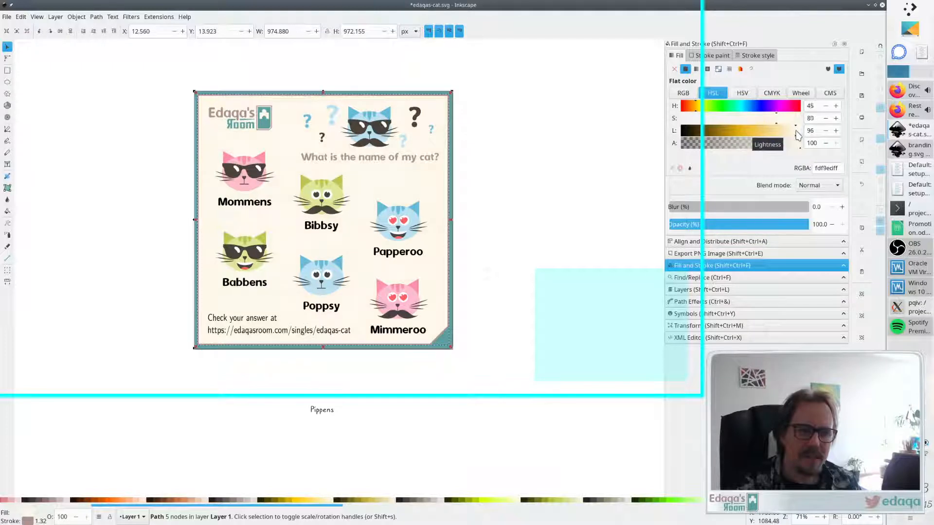
drag(797, 135, 795, 135)
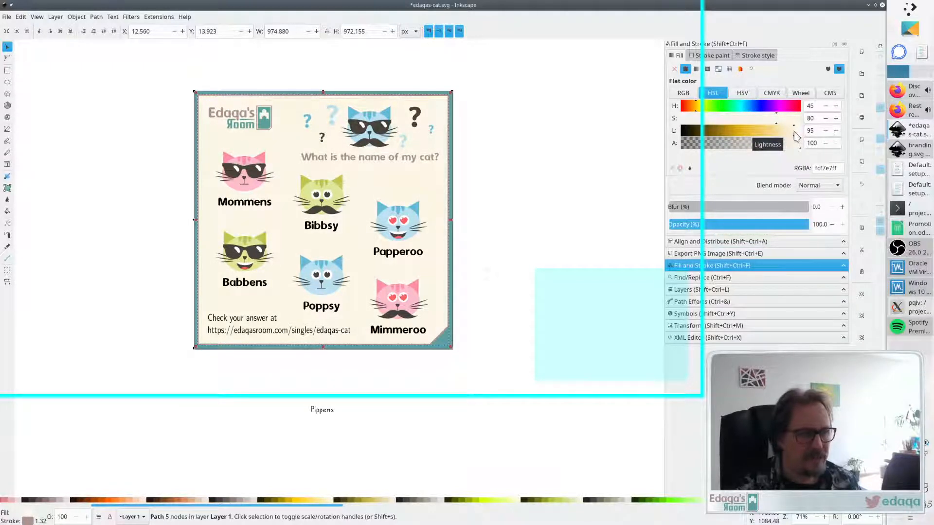
click(617, 185)
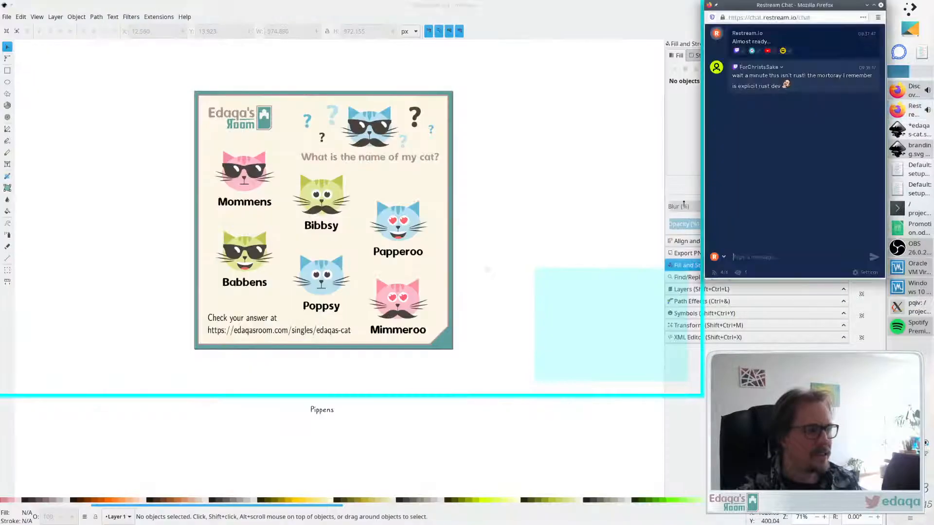
click(909, 111)
scroll(519, 262, right, 2)
scroll(519, 263, left, 3)
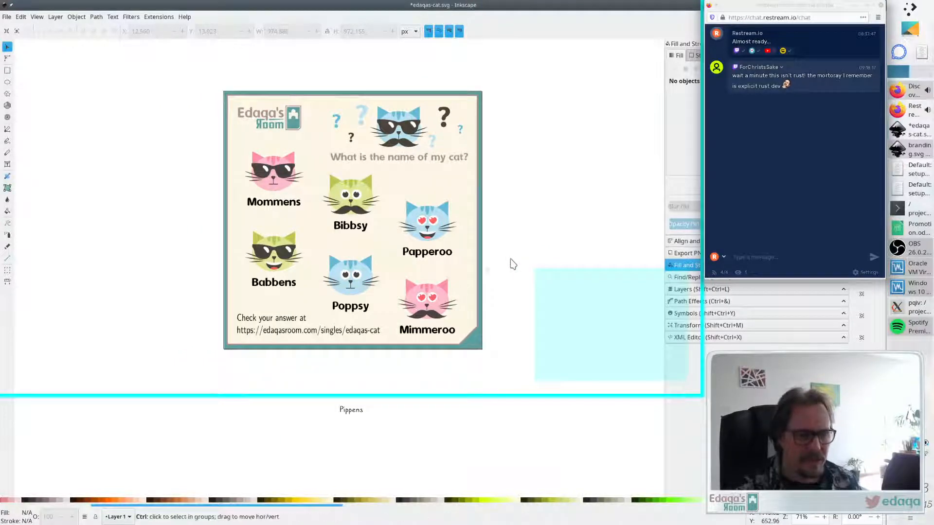
scroll(513, 264, up, 1)
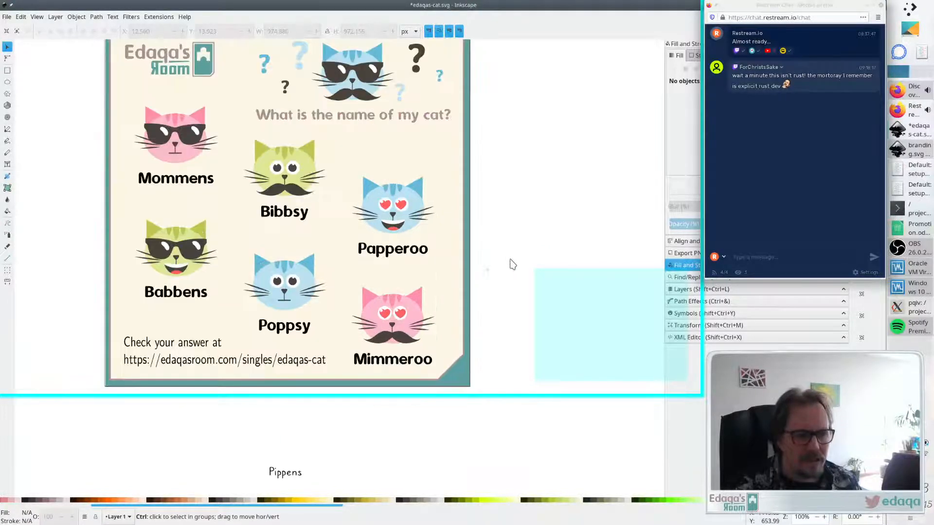
ctrl+scroll(513, 264, down, 1)
scroll(513, 263, up, 2)
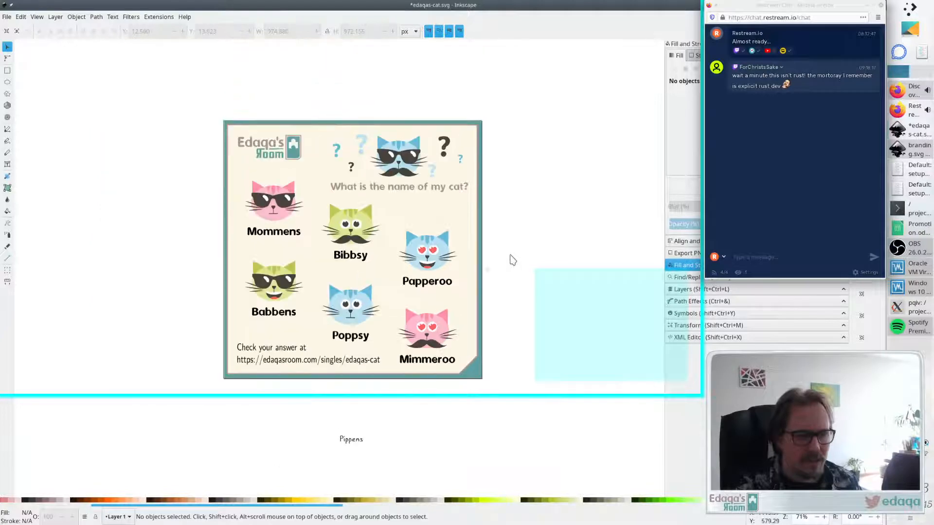
scroll(513, 262, down, 2)
shift+scroll(513, 260, right, 2)
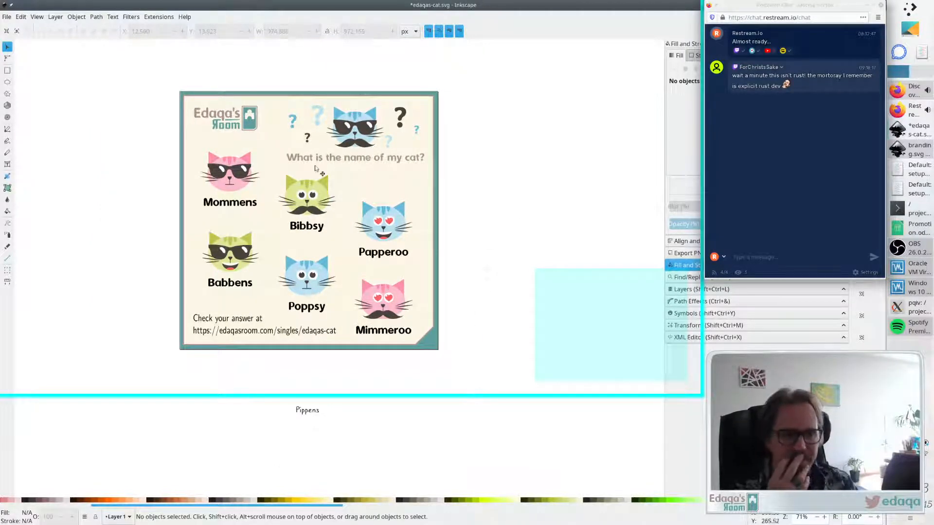
- Nudge the Edaqa's Room logo slightly right and down
drag(248, 127, 255, 133)
click(562, 100)
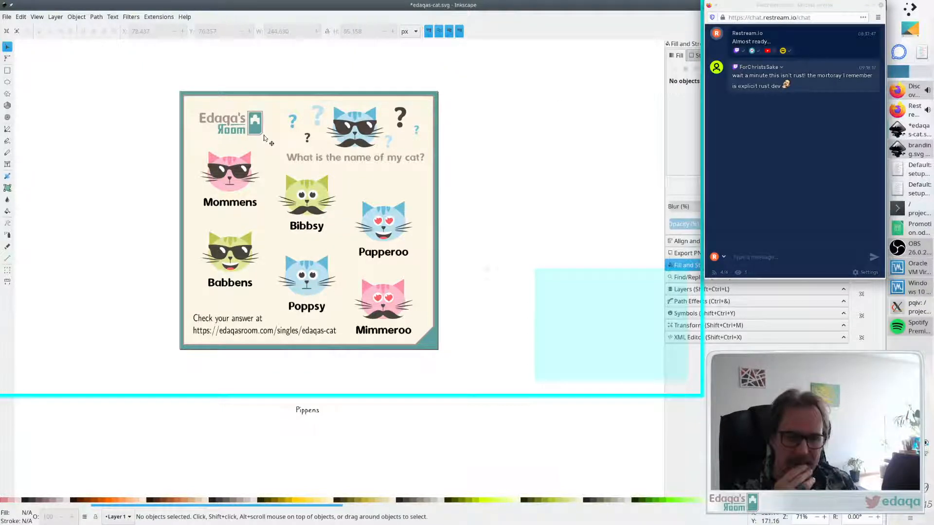
- Move the Edaqa's Room logo down to sit just above the answer text
drag(263, 135, 252, 310)
click(554, 239)
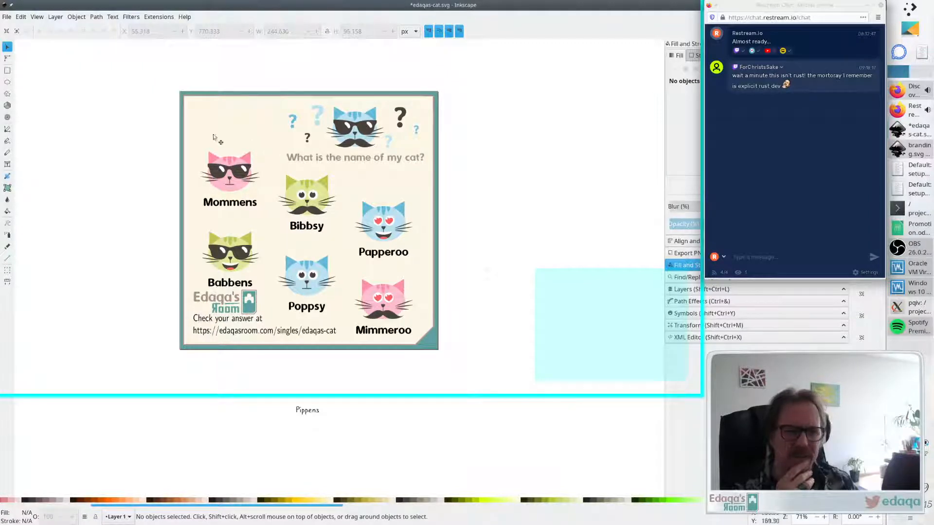
drag(188, 118, 272, 268)
key(ctrl+z)
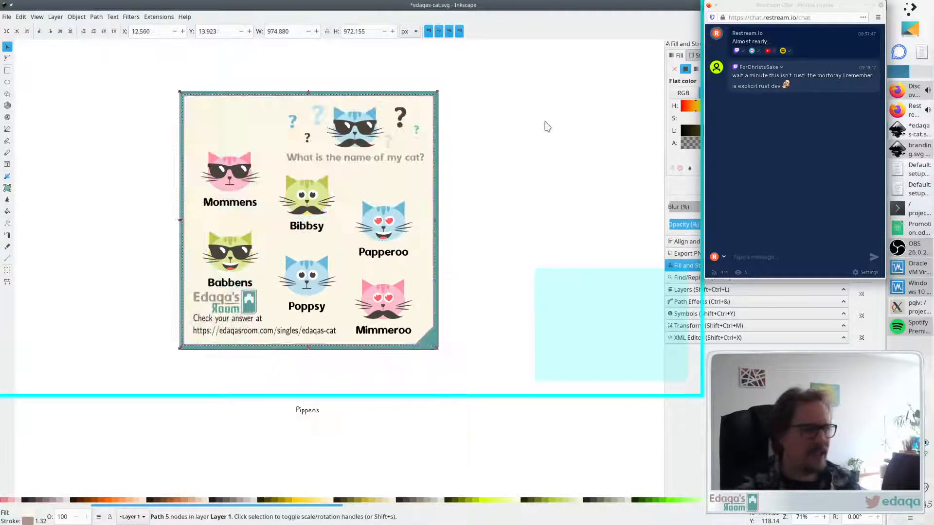
- Move the Mommens and Babbens cats up together and raise the logo beneath them
click(539, 123)
click(238, 188)
shift+click(236, 246)
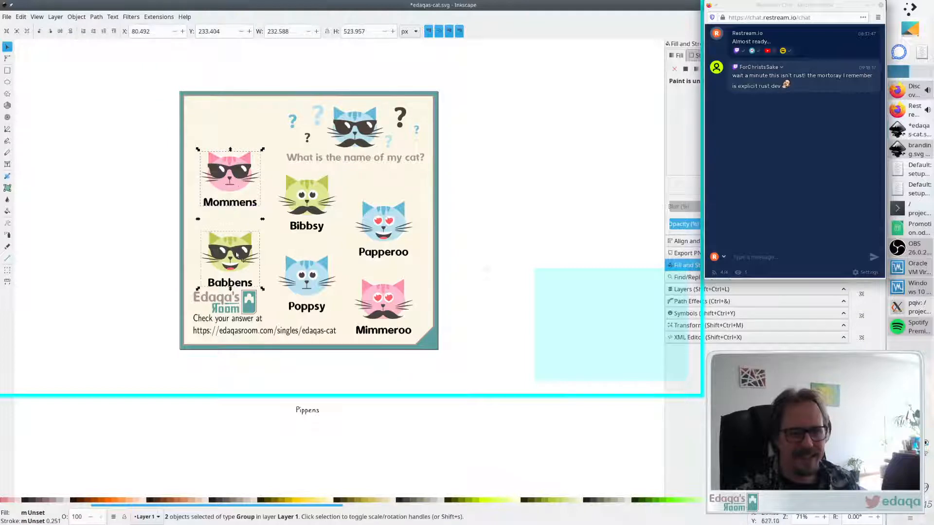
drag(235, 246, 231, 215)
click(157, 286)
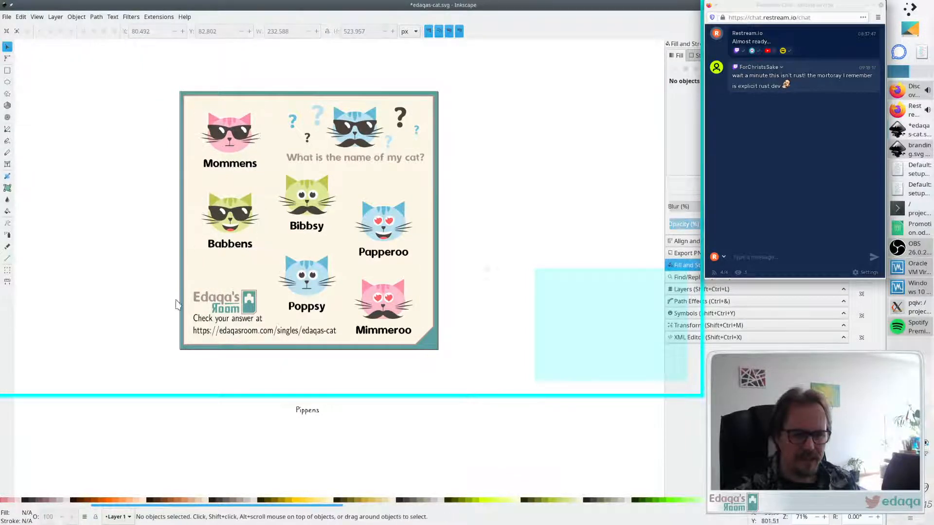
drag(221, 302, 221, 289)
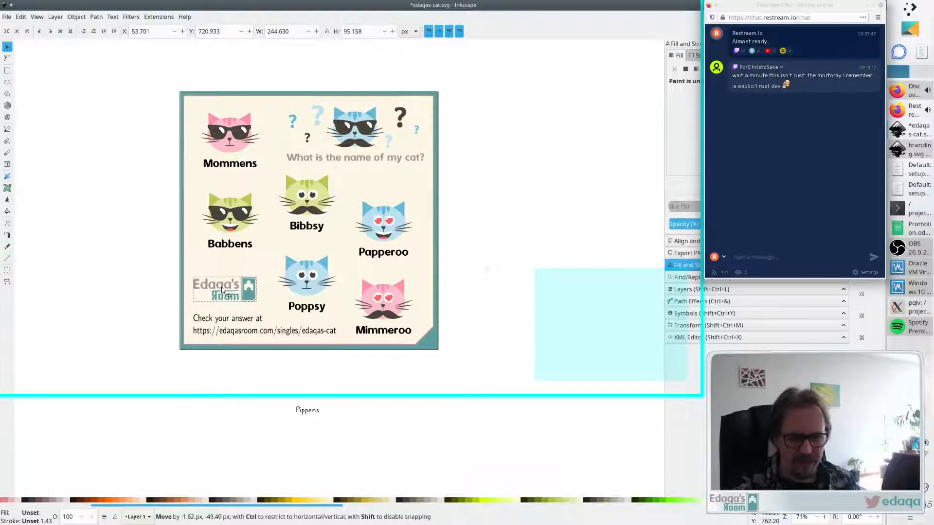
click(550, 231)
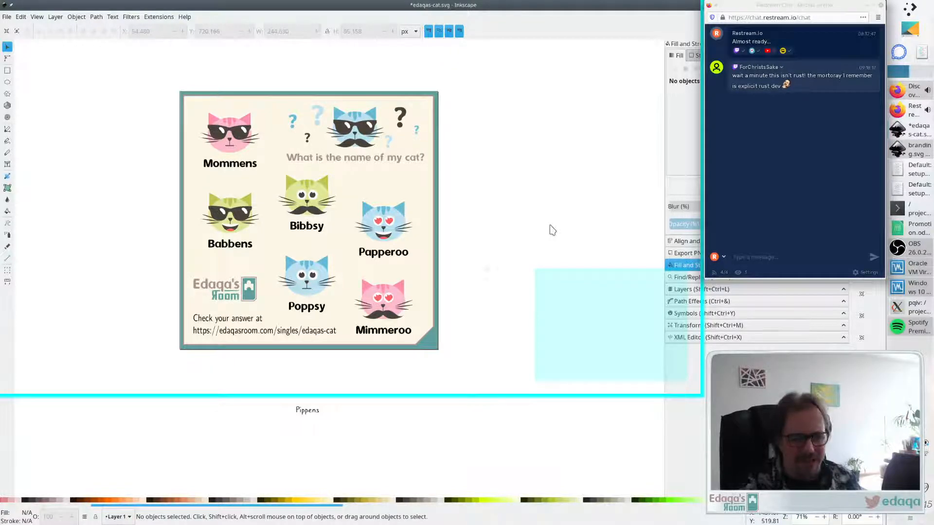
- Undo the last three moves of the cats and logo
key(ctrl+z)
key(ctrl+z)
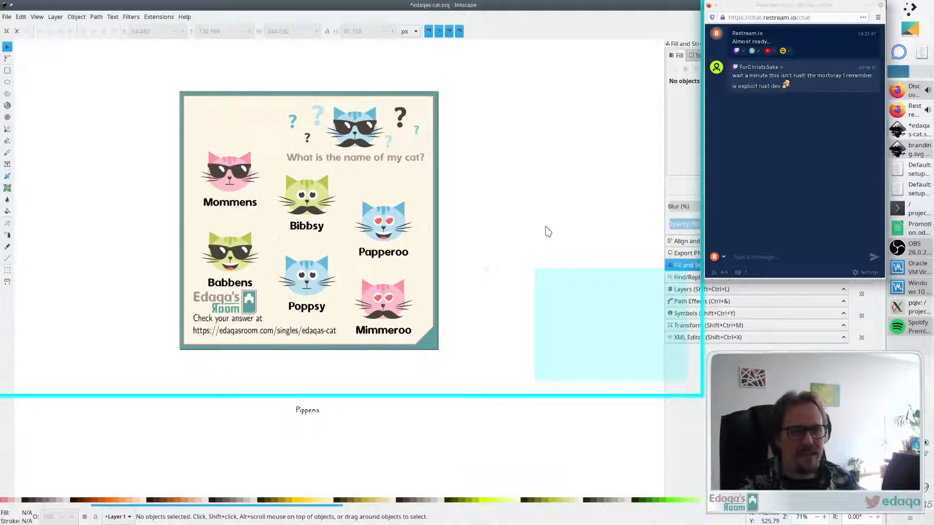
key(ctrl+z)
- Color the 'What is the name of my cat?' text with the dark color picked from the top cat's mustache
click(359, 159)
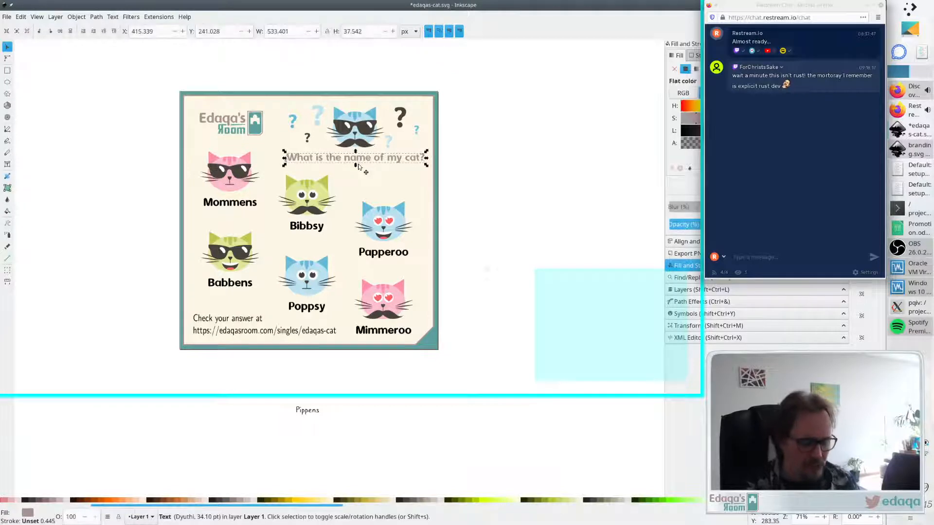
key(d)
click(350, 131)
key(s)
click(486, 130)
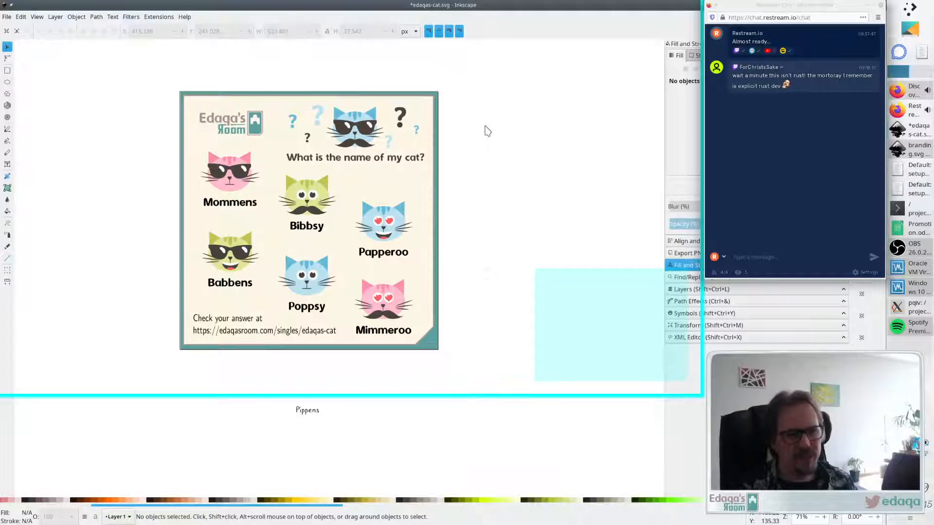
- Color the 'Check your answer at' text with the dark #4a433c picked from the Babbens cat
click(233, 323)
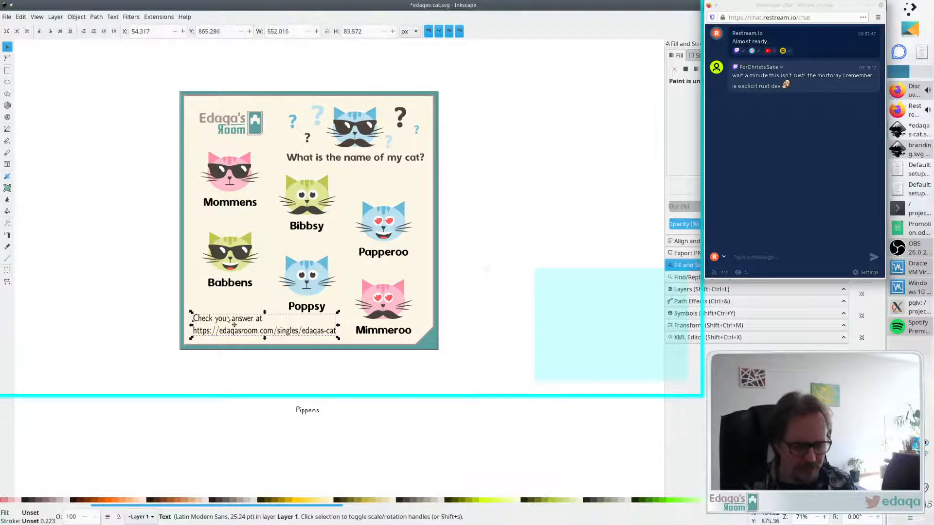
key(d)
click(240, 253)
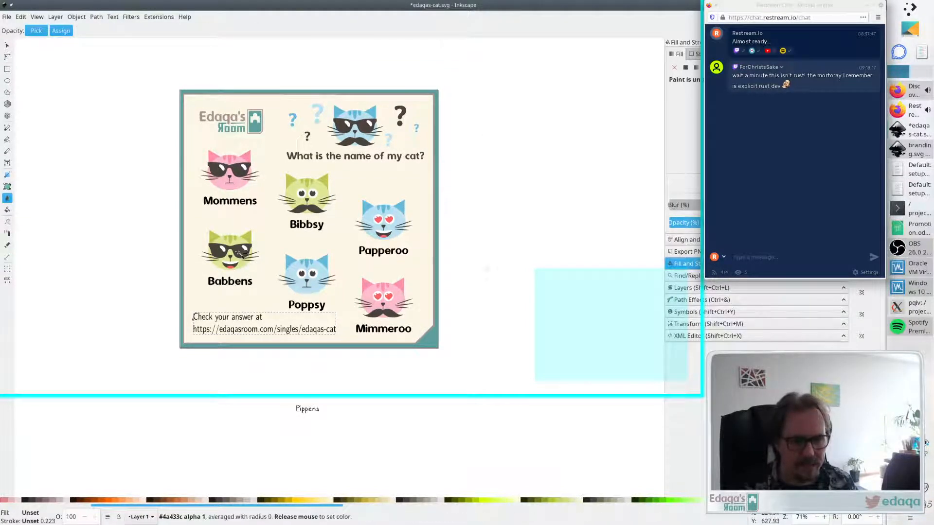
key(s)
key(Escape)
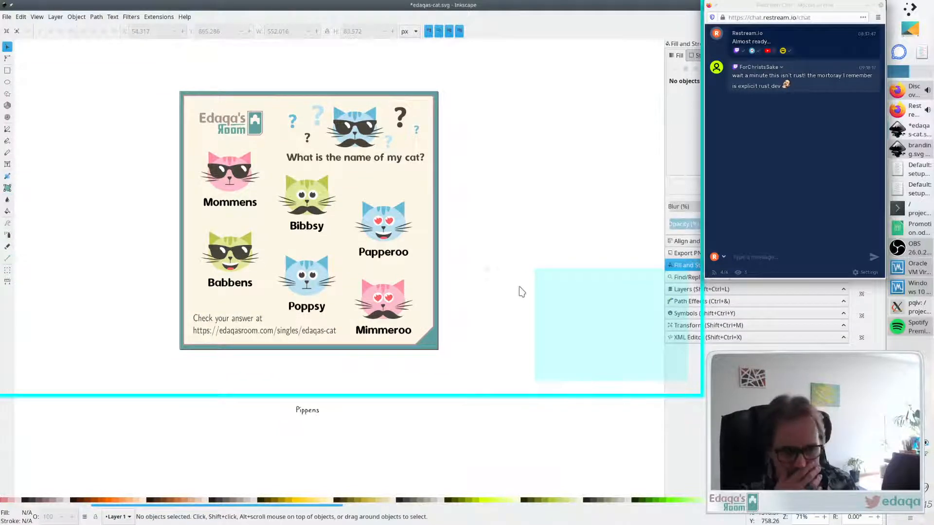
- Try nudging the answer text one step left and down, undoing both nudges
click(245, 323)
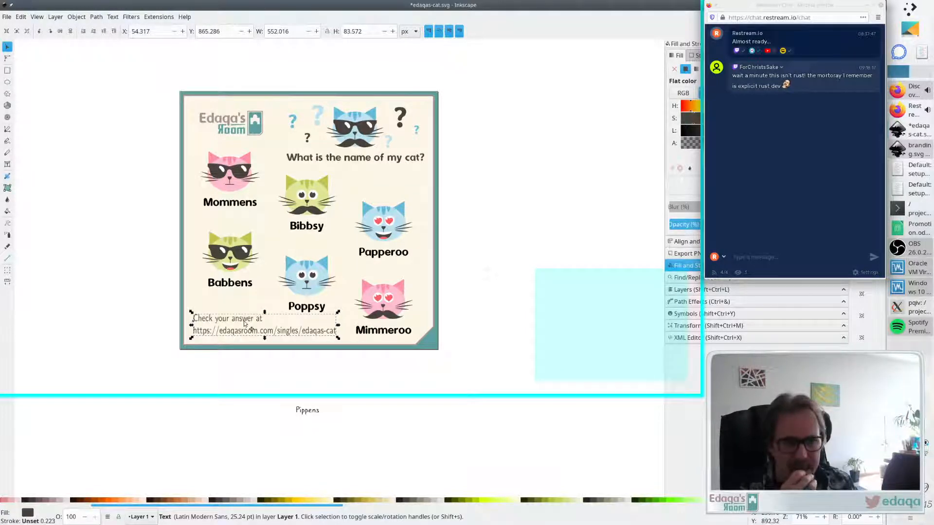
click(499, 282)
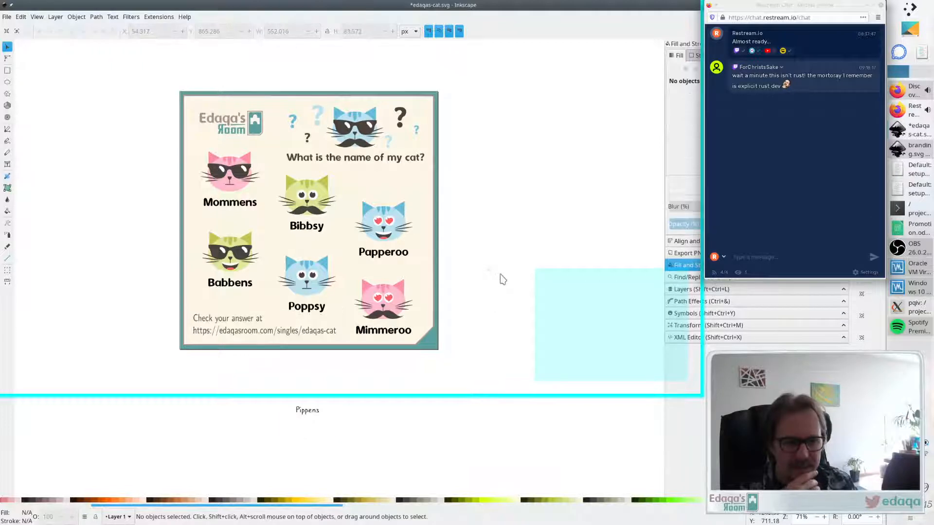
click(278, 330)
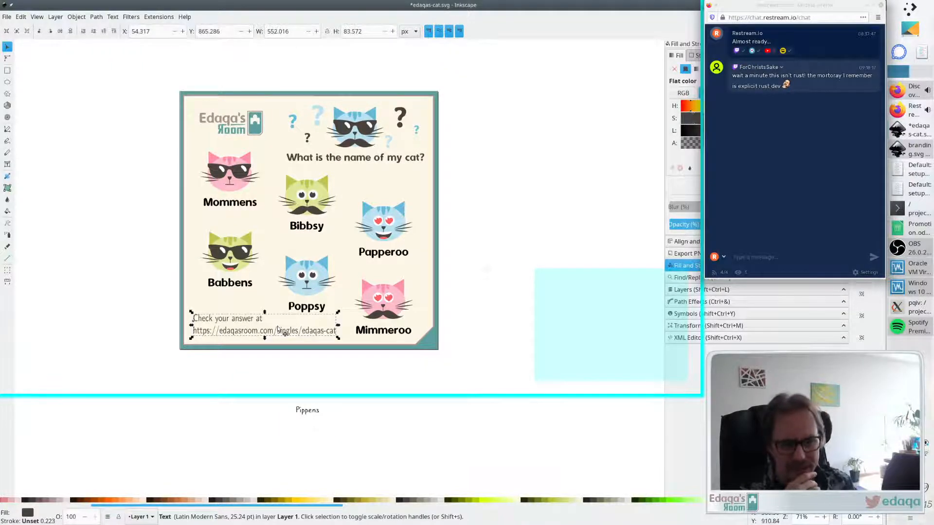
key(Left)
key(Down)
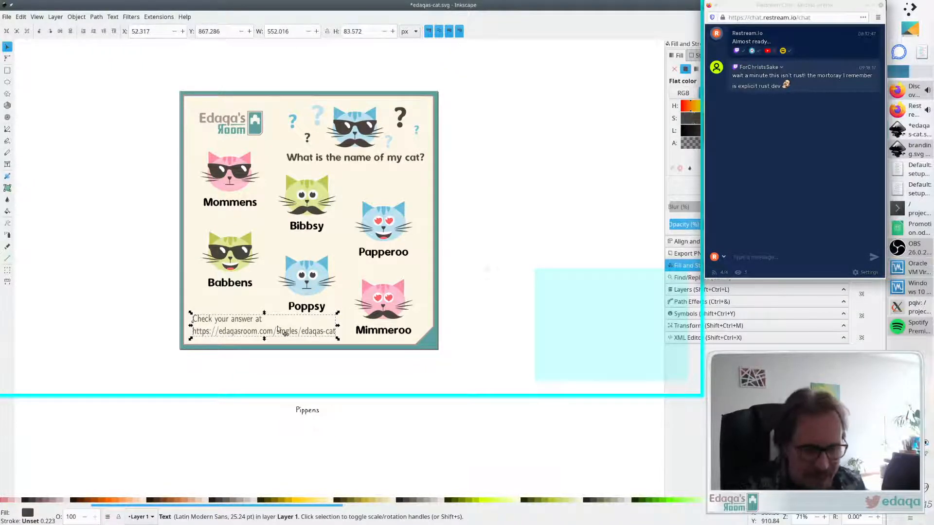
key(ctrl+z)
key(ctrl+z)
click(526, 304)
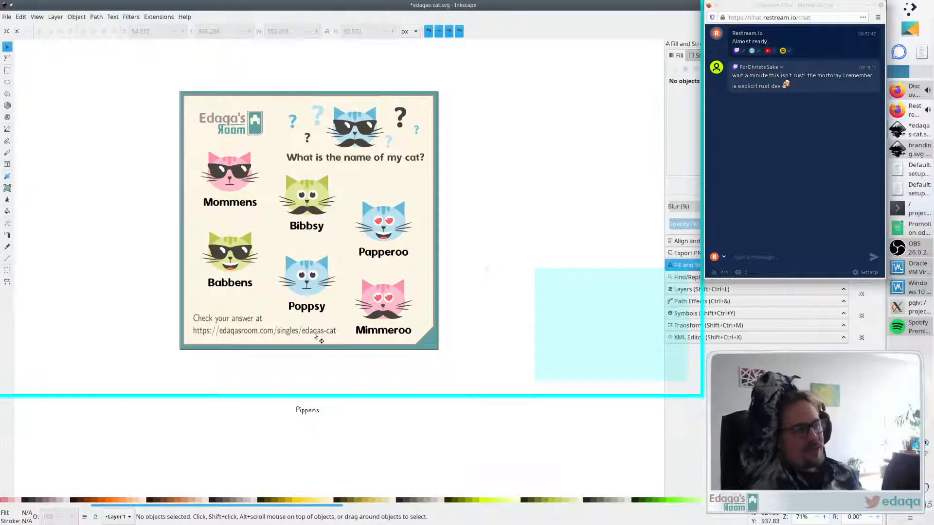
click(204, 337)
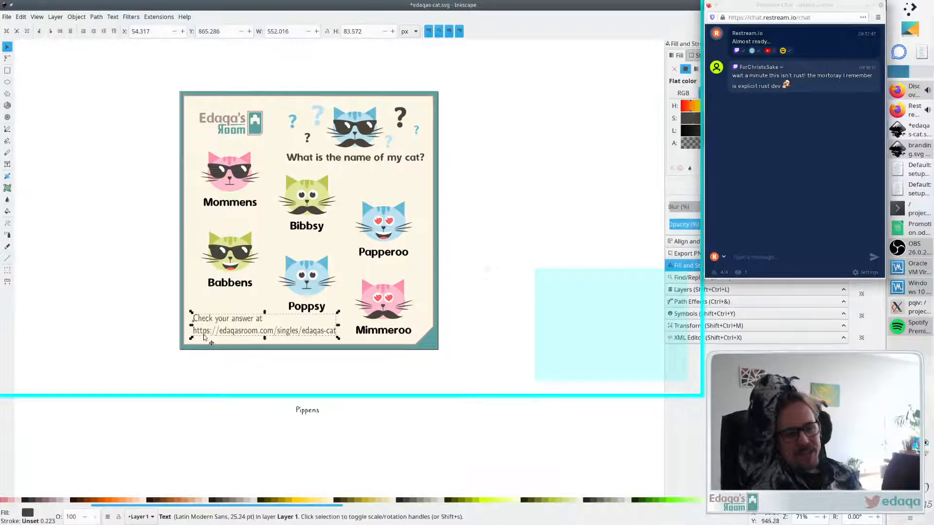
click(152, 344)
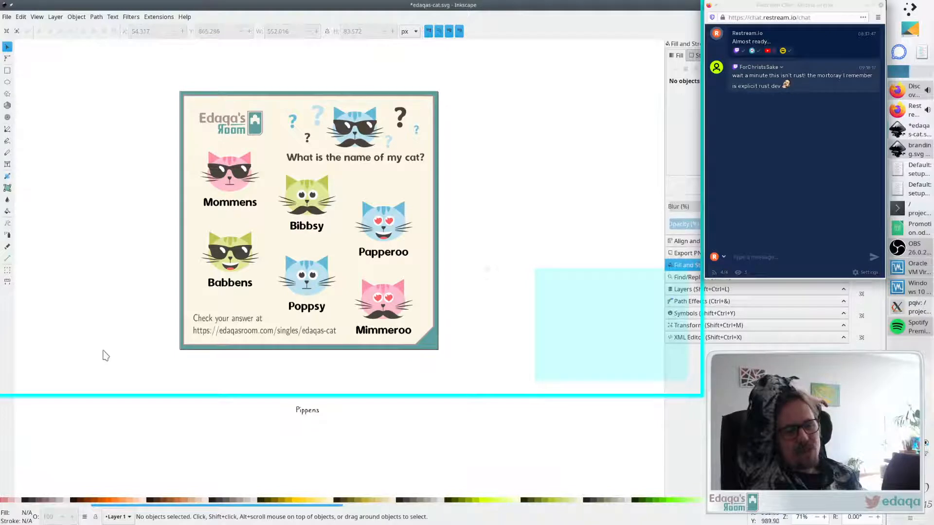
click(208, 331)
click(122, 357)
click(207, 318)
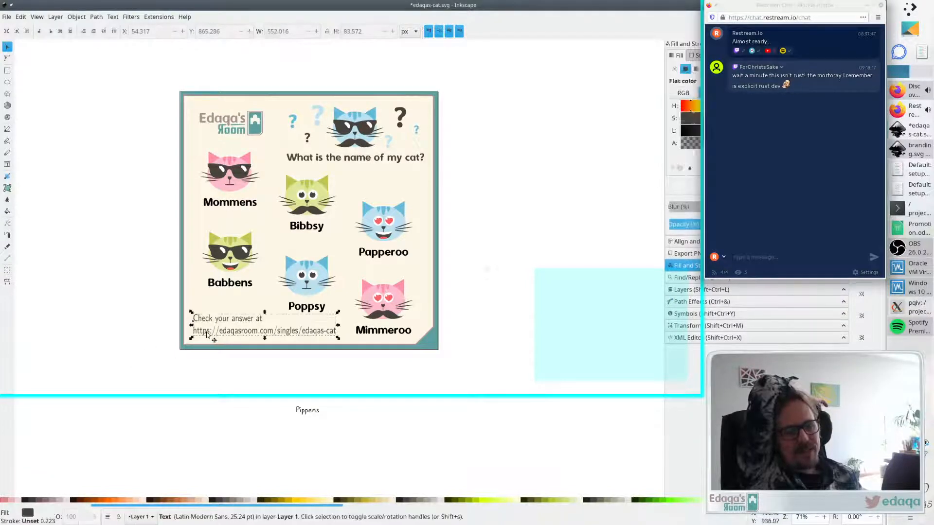
click(160, 305)
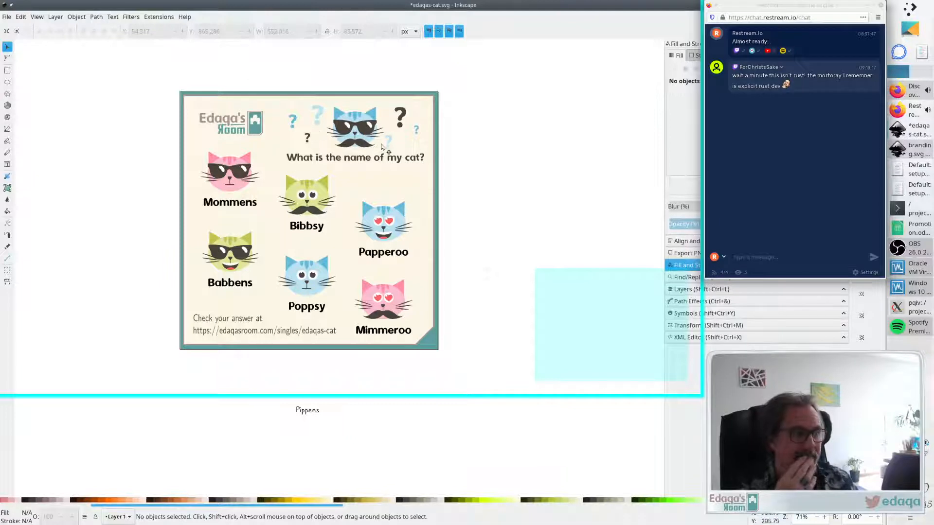
- Try moving the logo toward the top-left corner, then drag it back to its place
drag(255, 131, 241, 113)
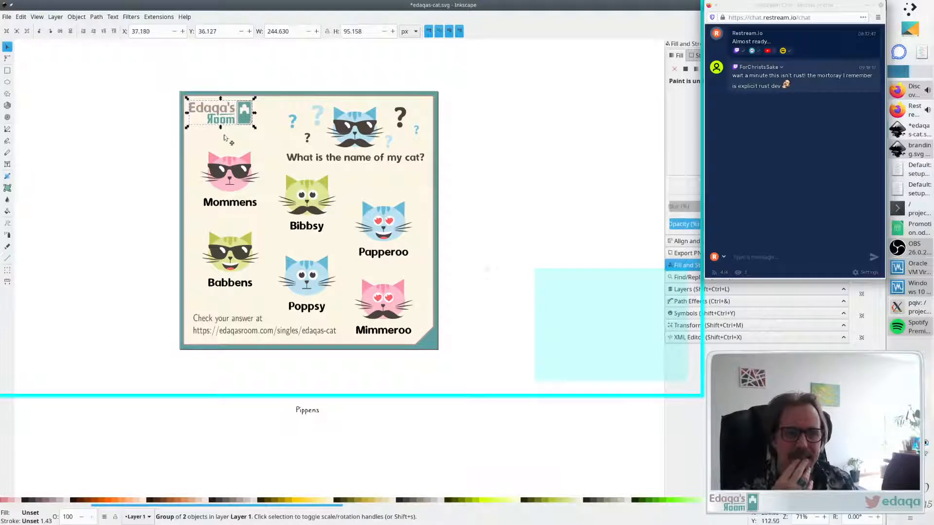
click(162, 206)
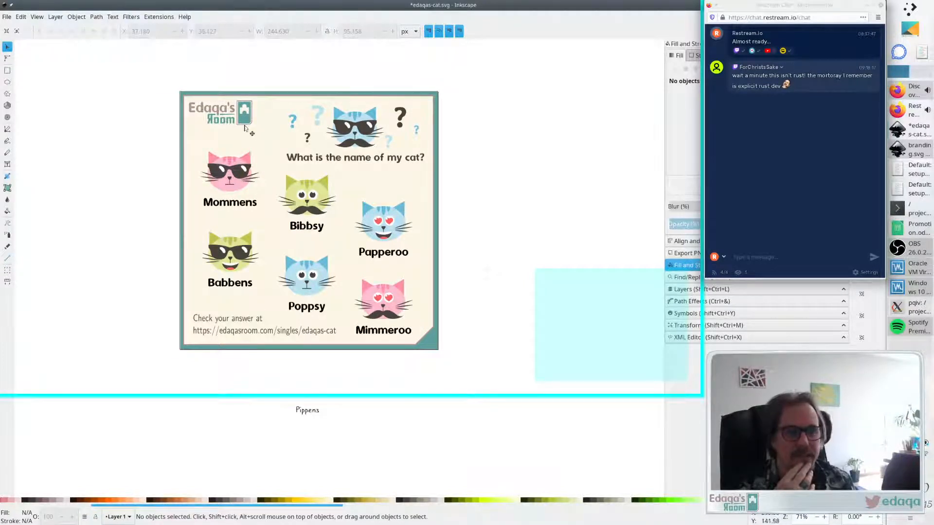
drag(246, 127, 255, 135)
click(567, 148)
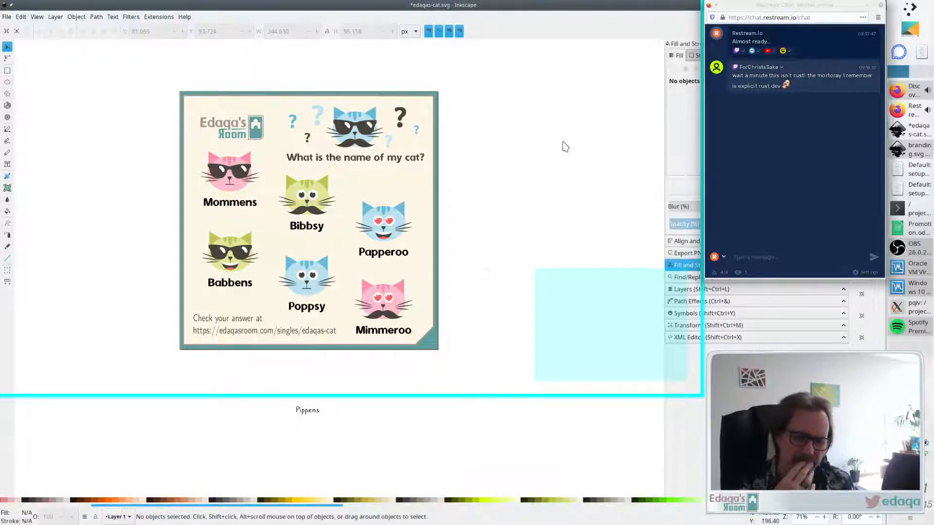
- Scale the Edaqa's Room logo up to about 300 px wide
click(260, 131)
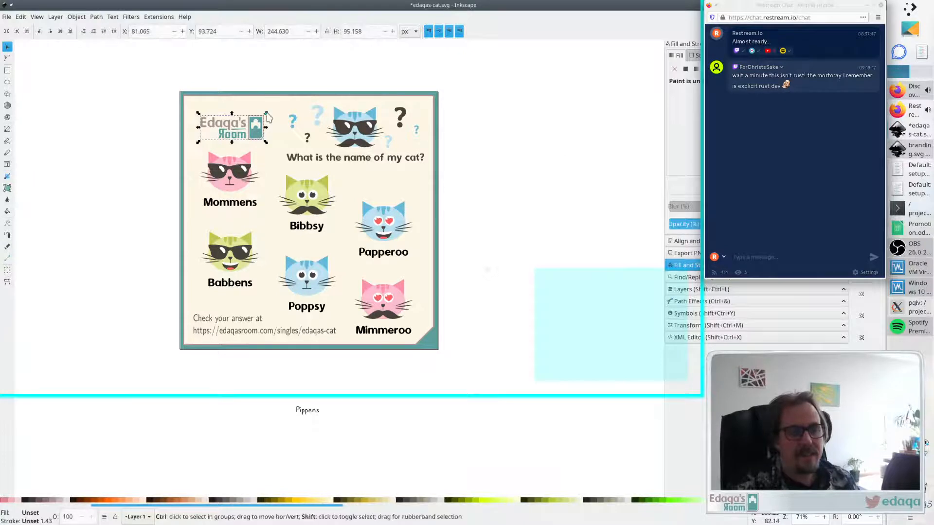
mouse_move(266, 113)
mouse_down()
mouse_move(281, 104)
mouse_move(275, 112)
mouse_up()
click(559, 116)
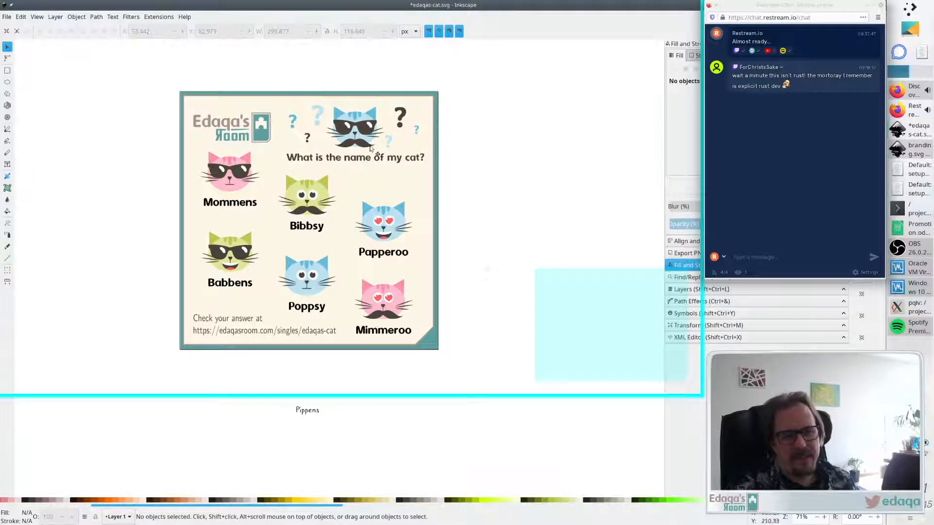
- Nudge the enlarged logo upward by six steps
click(261, 135)
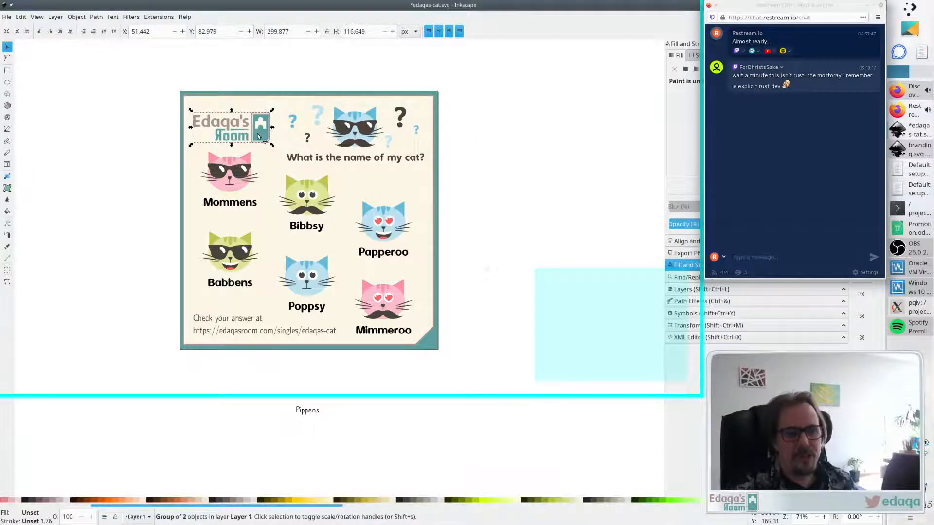
key(Up)
key(Up)
key(Up)
key(Up)
key(Up)
key(Up)
key(Up)
key(Up)
key(Up)
key(Up)
key(Up)
key(Up)
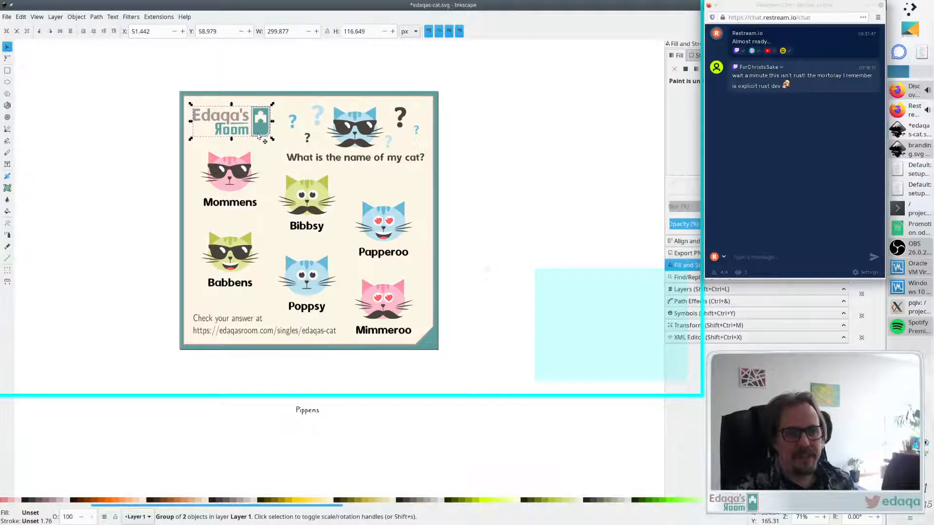
key(Up)
key(Up)
key(Up)
key(Up)
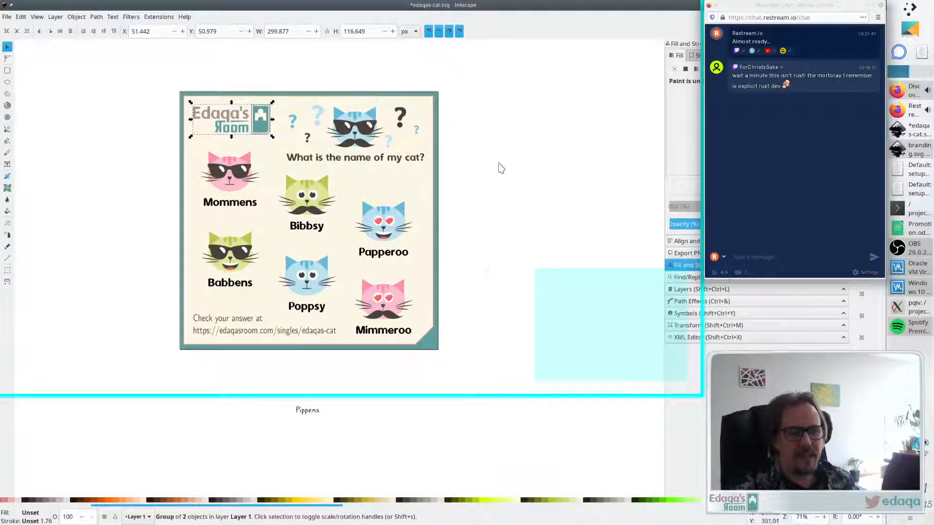
- Fine-tune the logo's height, nudging it down two steps and up one
click(443, 148)
click(261, 126)
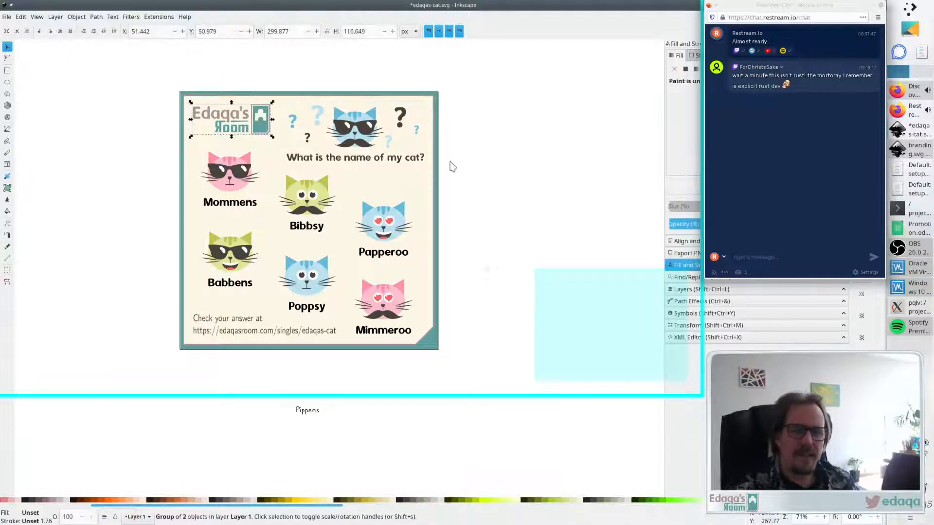
key(Down)
key(Down)
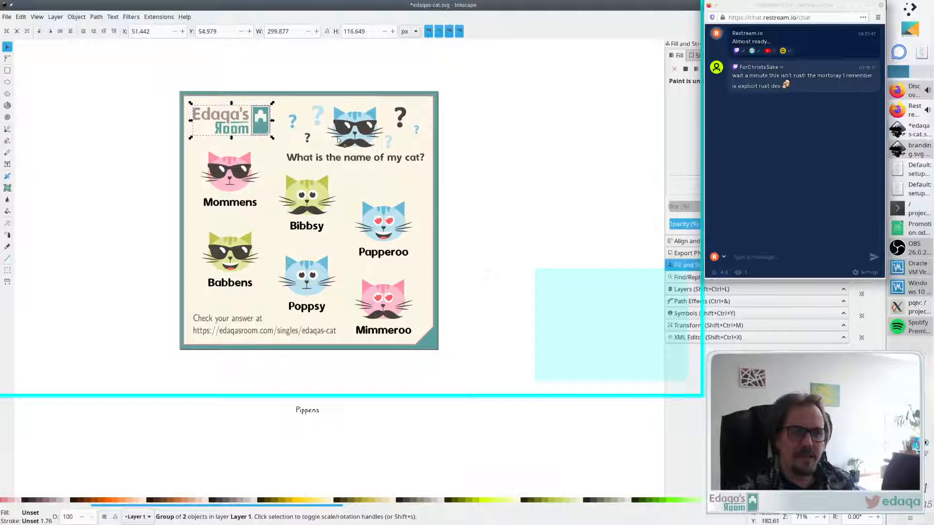
key(Up)
click(518, 180)
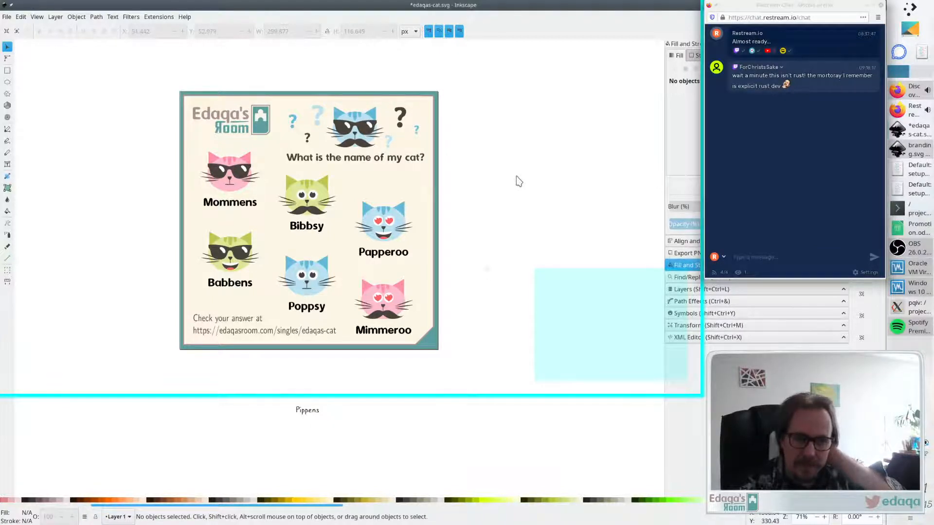
click(372, 163)
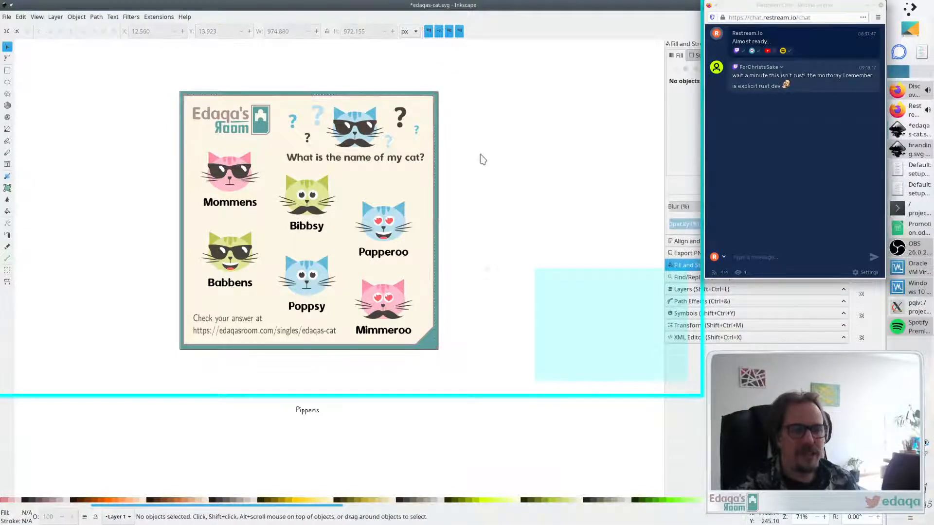
click(347, 157)
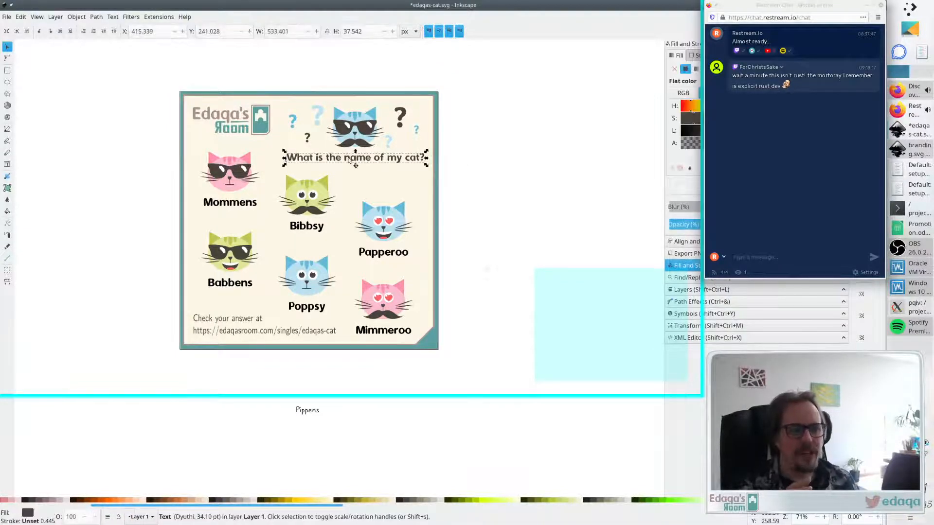
click(157, 207)
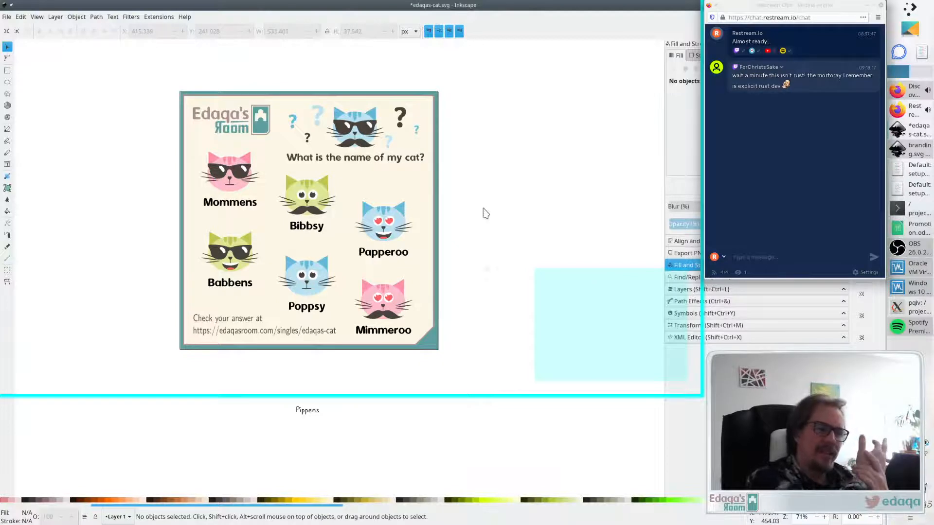
scroll(473, 244, right, 1)
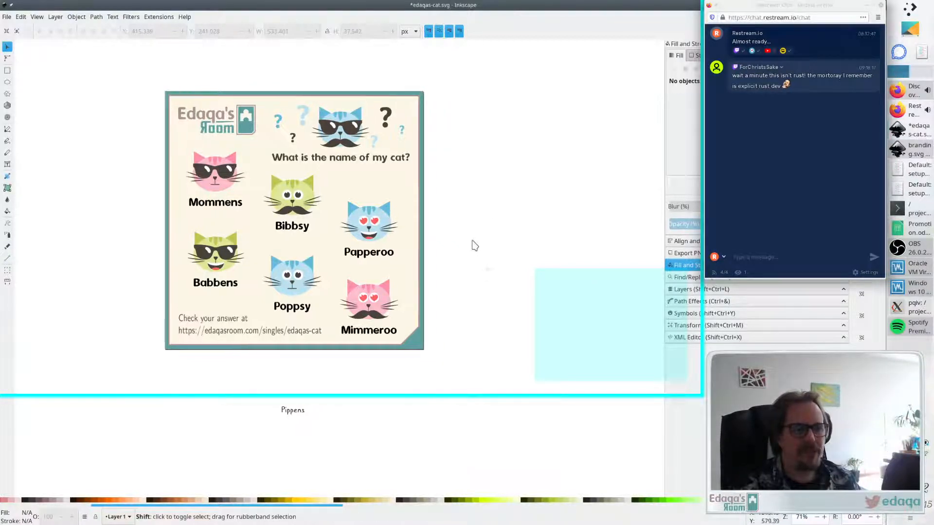
scroll(470, 243, left, 2)
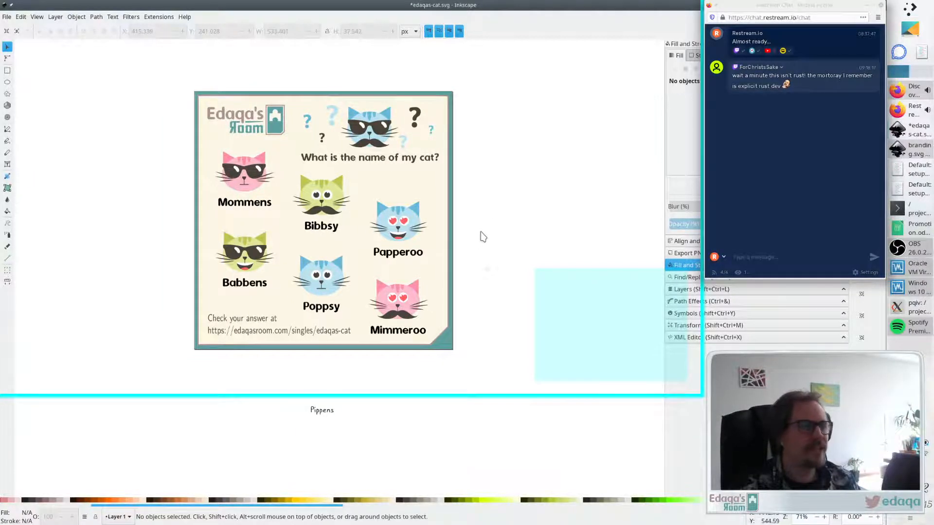
scroll(481, 237, up, 1)
scroll(482, 238, down, 1)
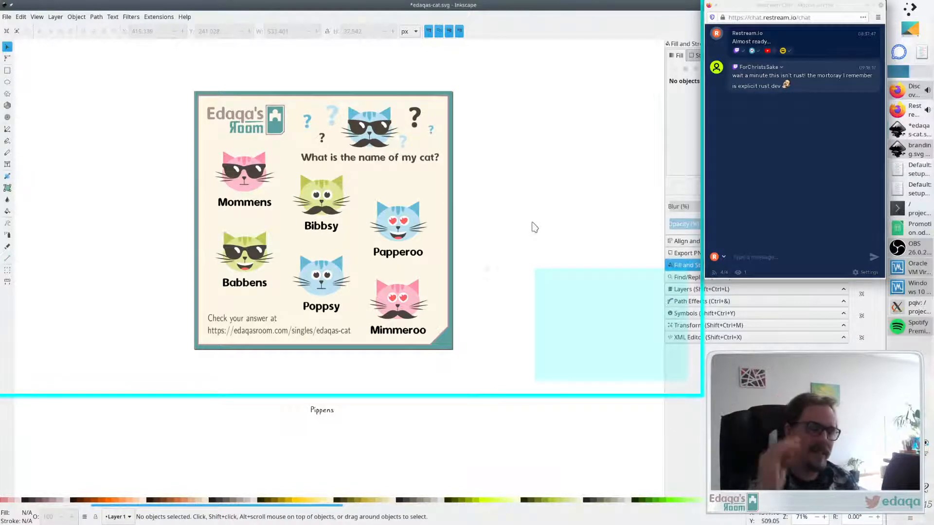
- Save the drawing and switch to the Edaqa's Room tab in Firefox
key(ctrl+s)
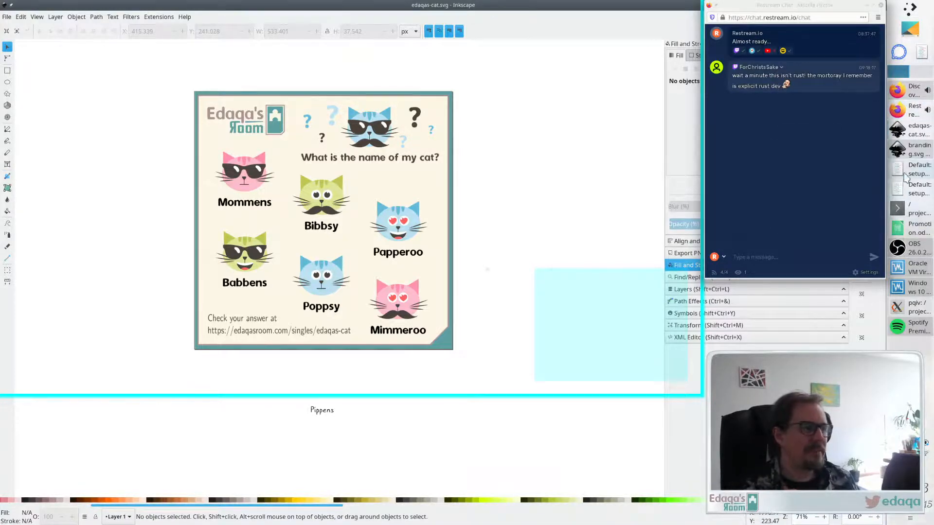
click(898, 96)
click(272, 18)
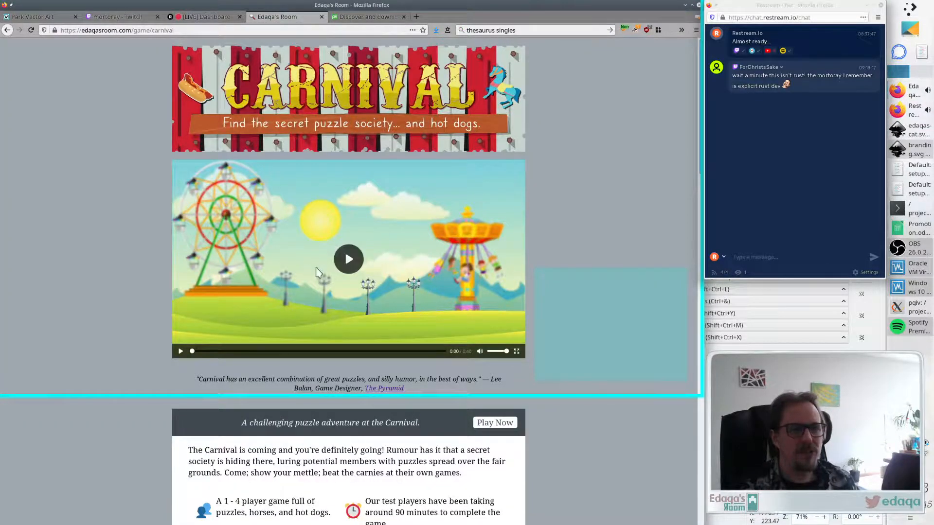
- Play the Carnival trailer video, then go back to the Edaqa's Room home page
click(336, 262)
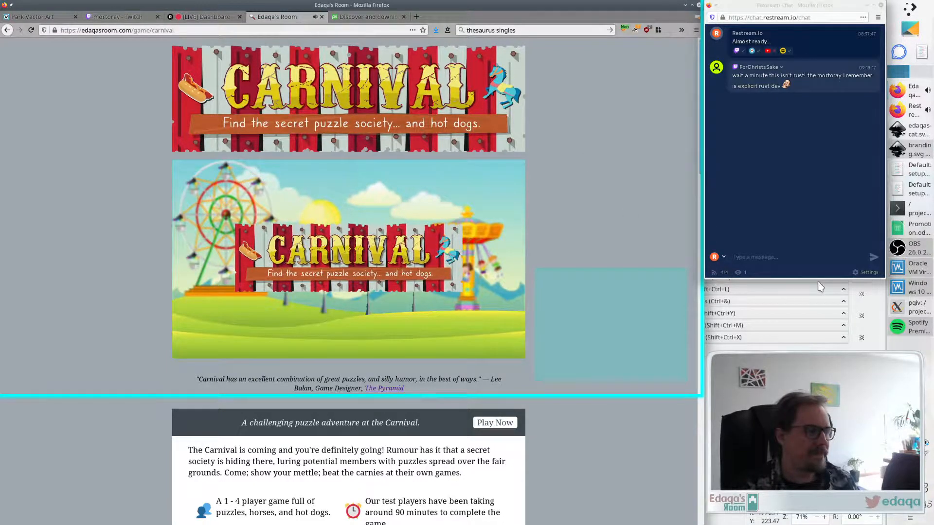
click(912, 249)
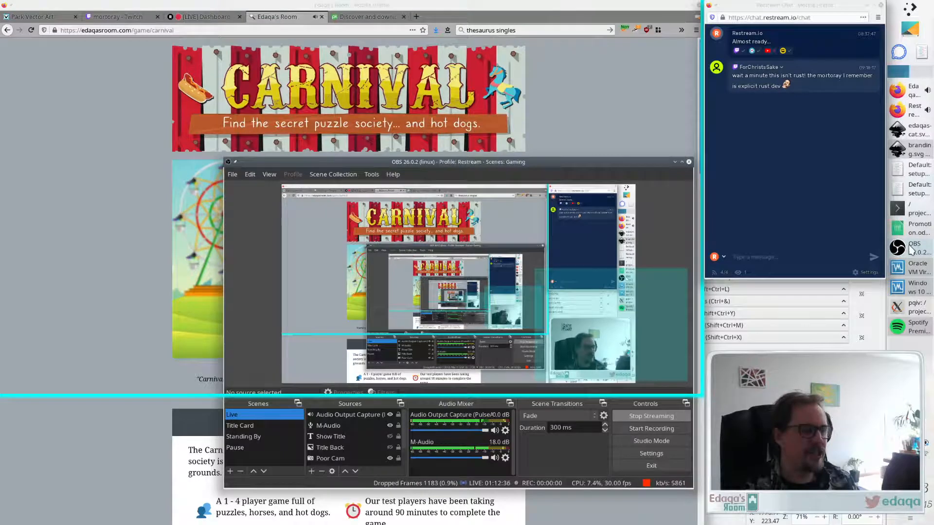
click(911, 250)
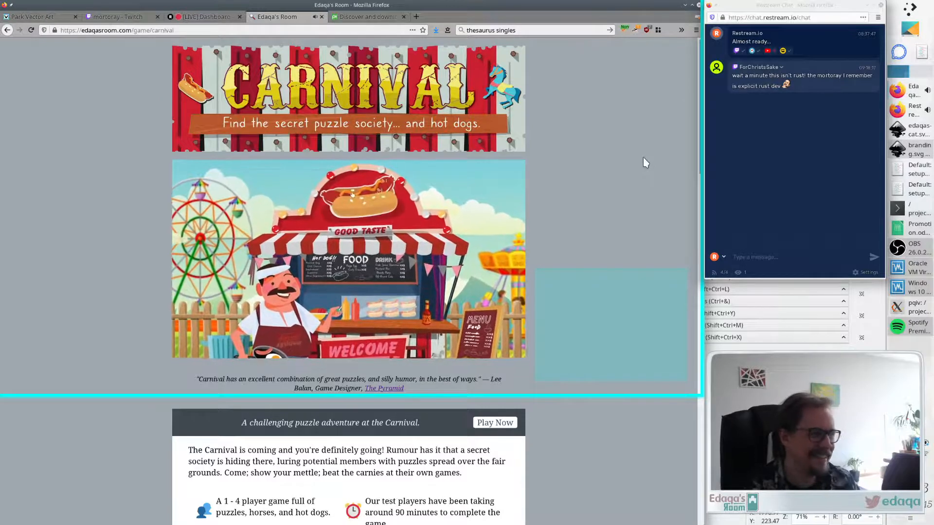
mouse_move(444, 249)
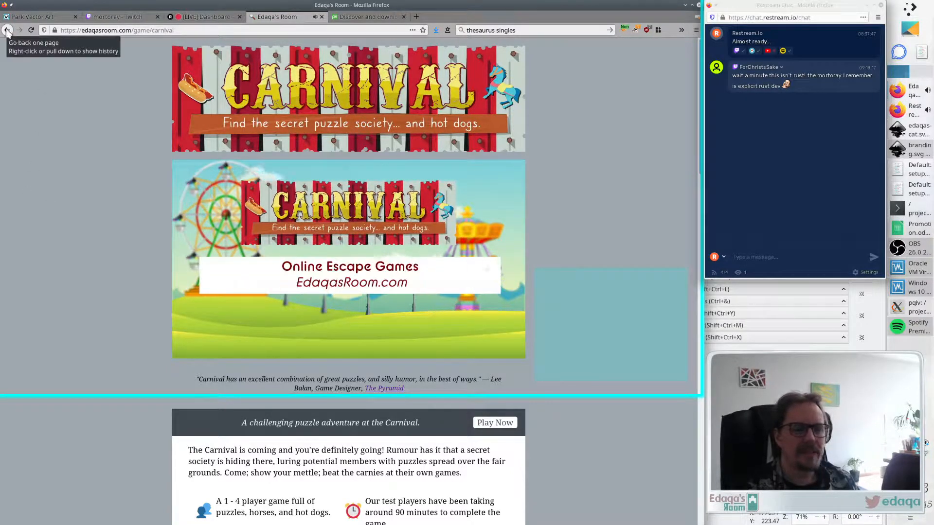
click(7, 30)
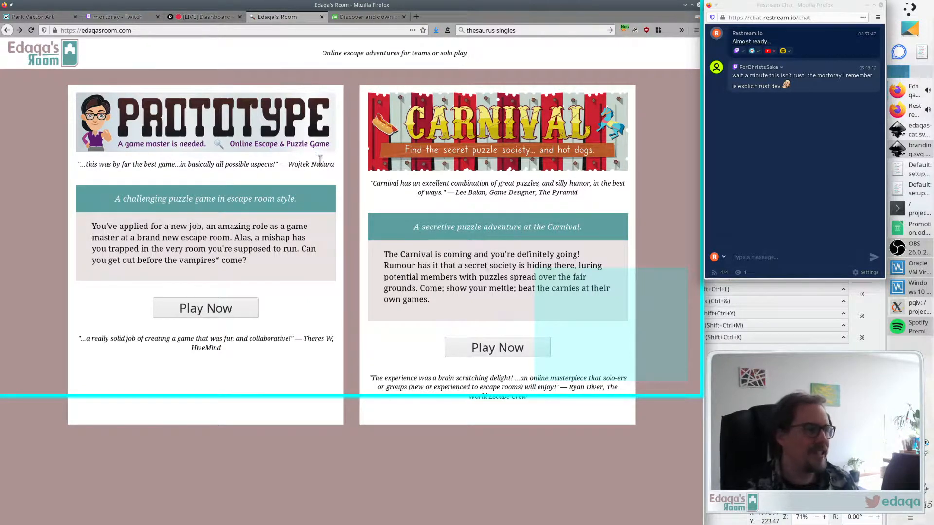
- Switch the OBS stream to the Title Card scene
click(912, 248)
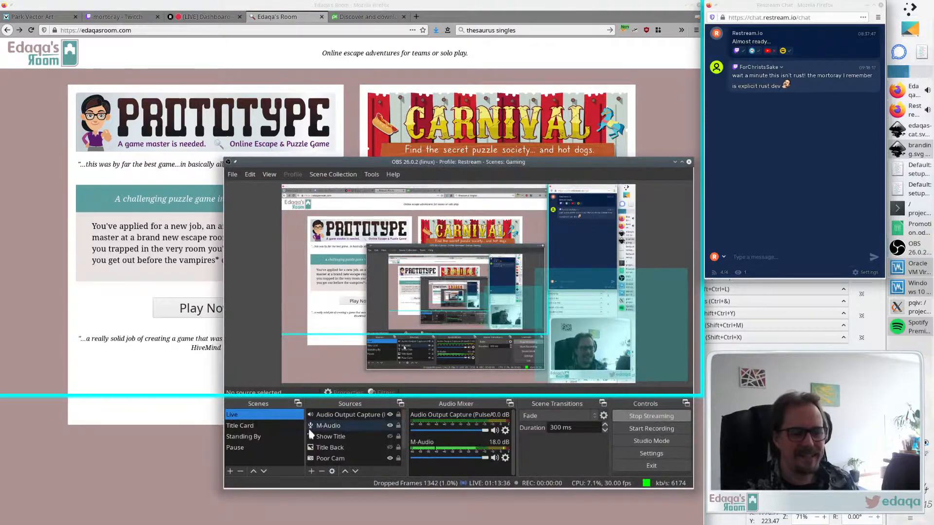
click(246, 427)
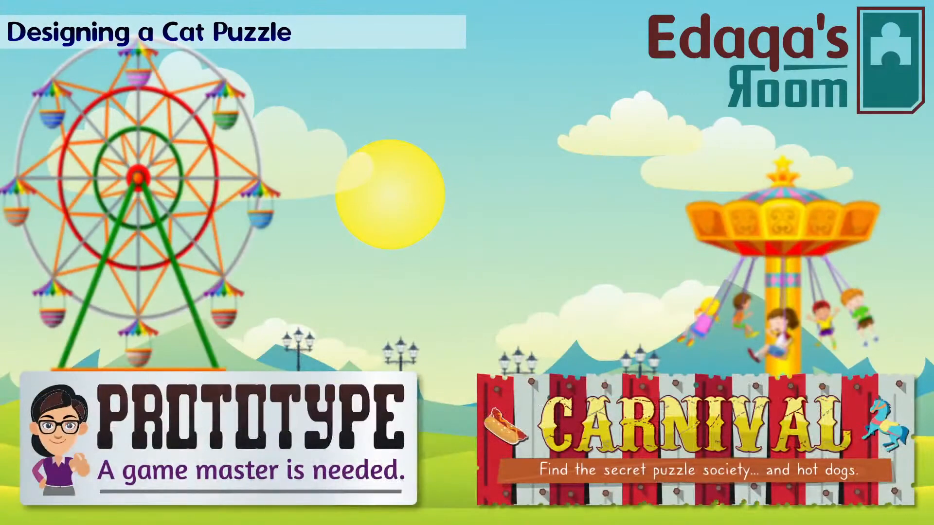